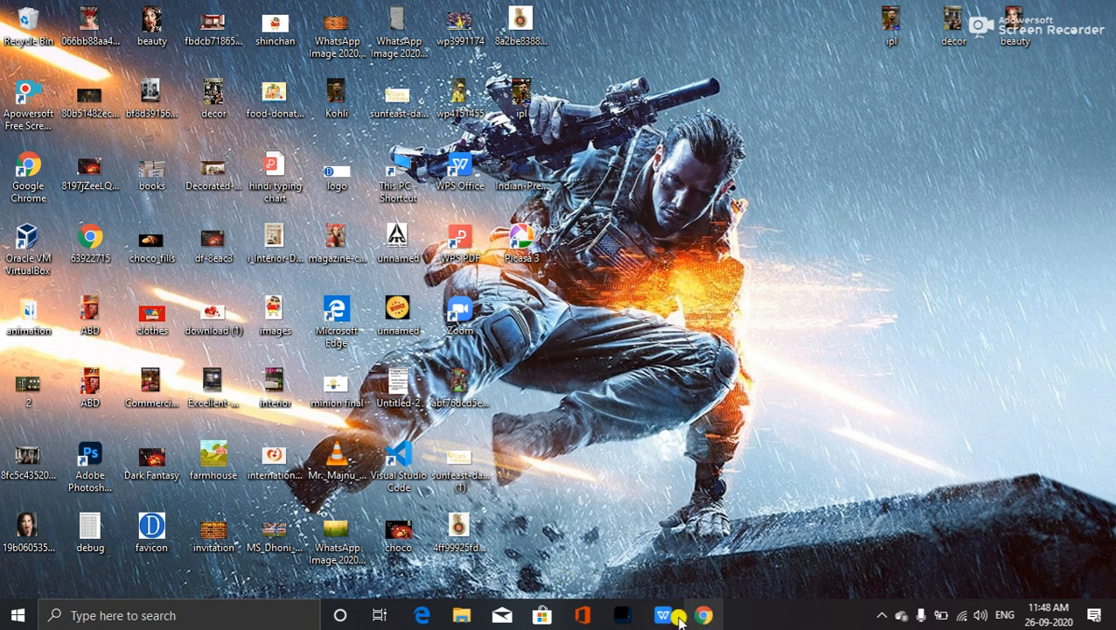
- Restore the Photoshop window showing the blank 3508 x 2480 px Untitled-1 canvas
left_click(624, 615)
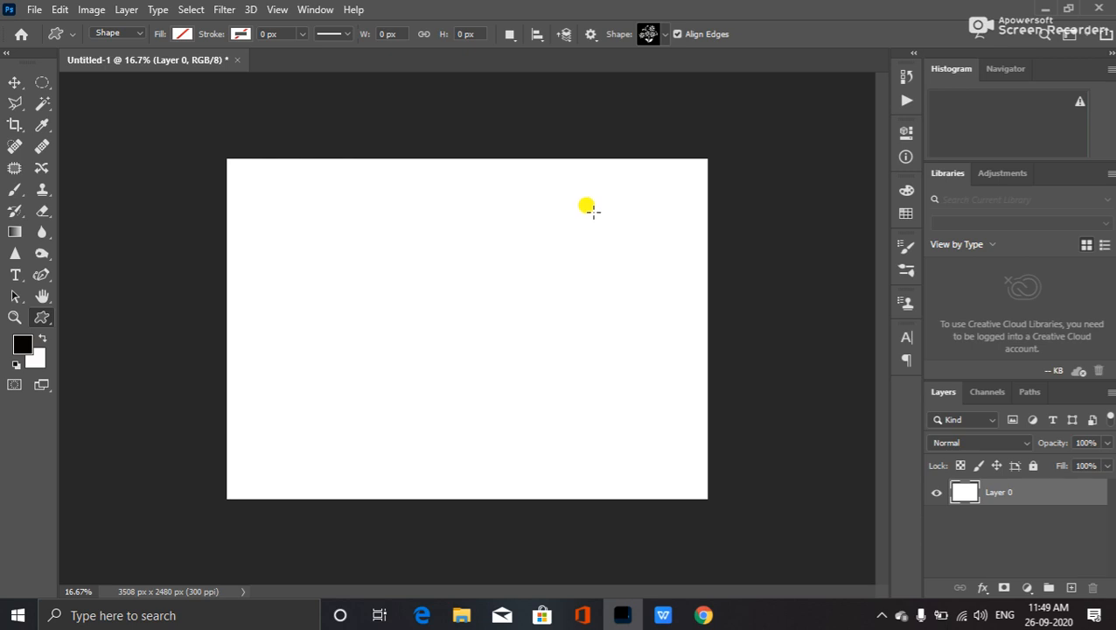
- Add a new layer, type REEBOK in large black letters, and move it near the top
left_click(1071, 587)
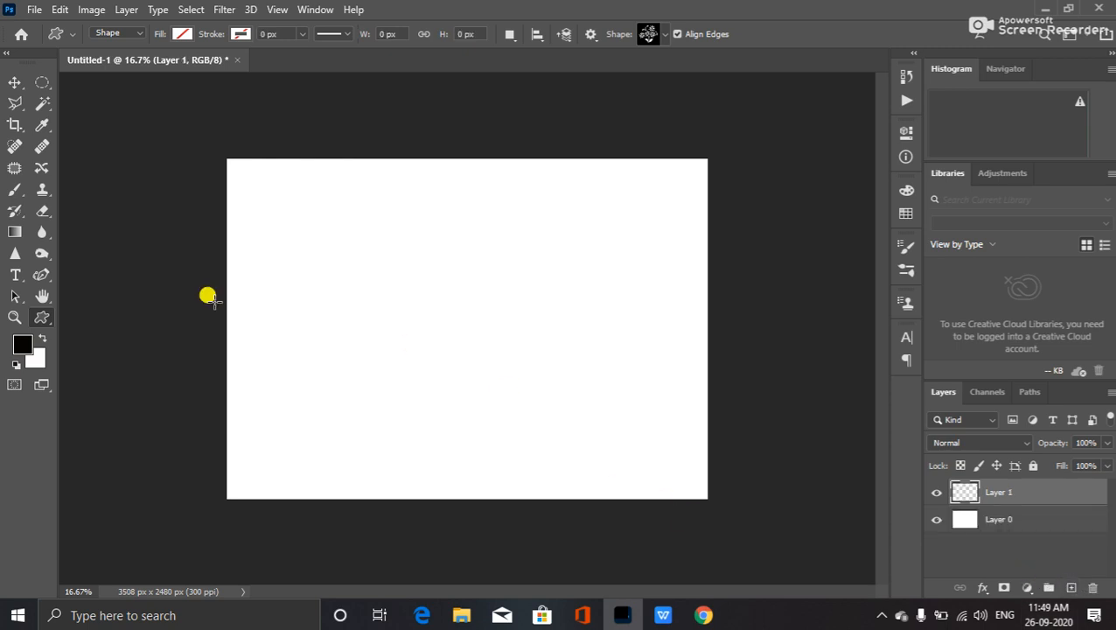
left_click(15, 275)
left_click(301, 300)
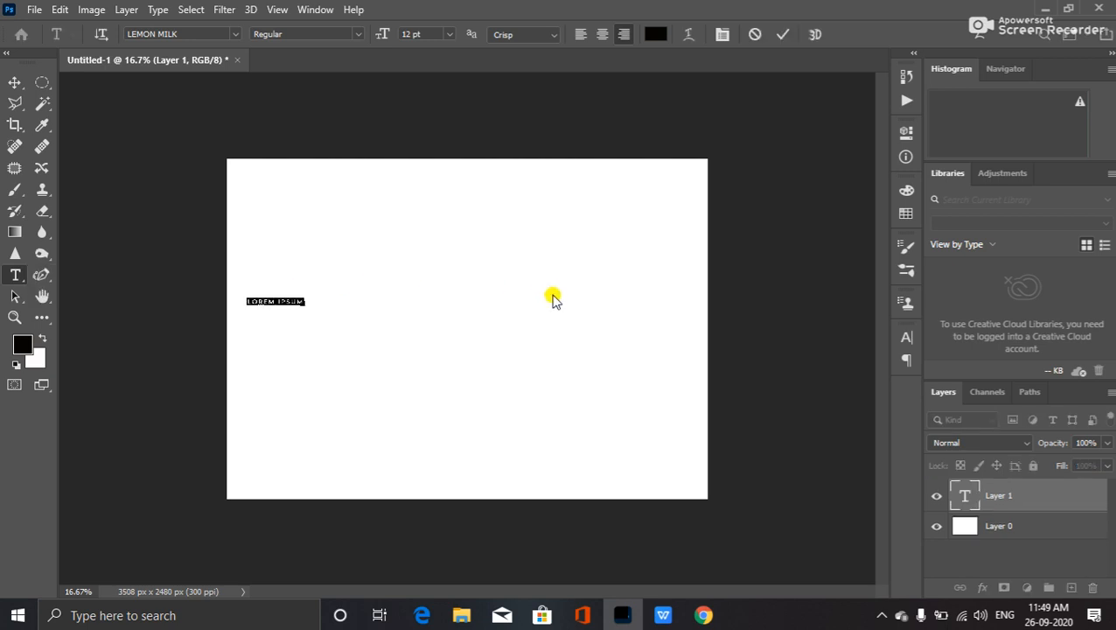
key("BackSpace")
type("REEBOK")
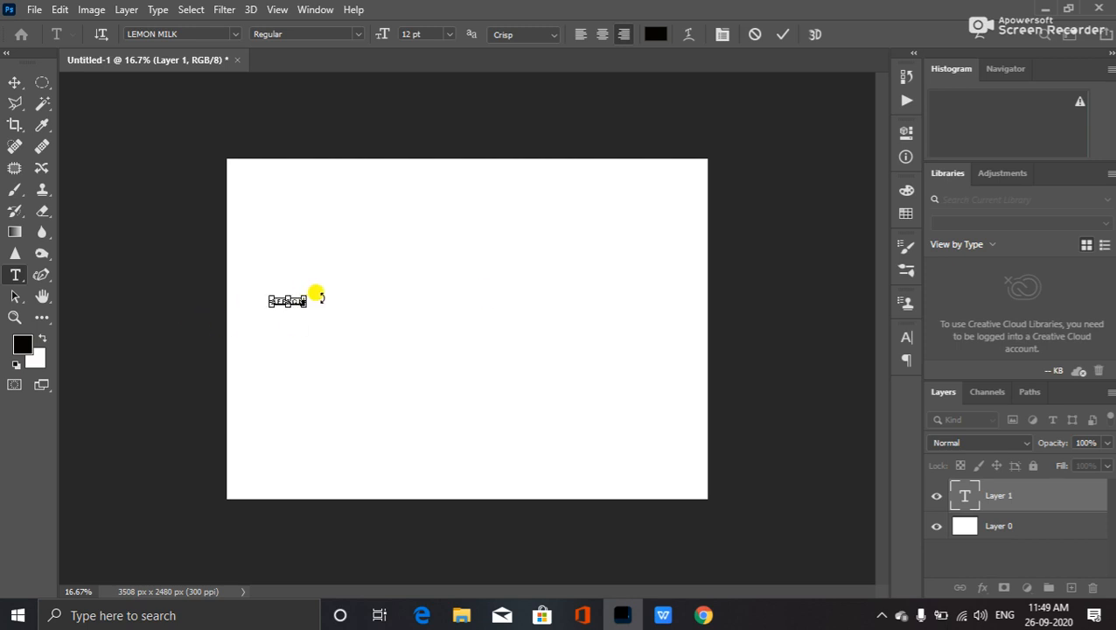
left_click_drag(304, 304, 594, 408)
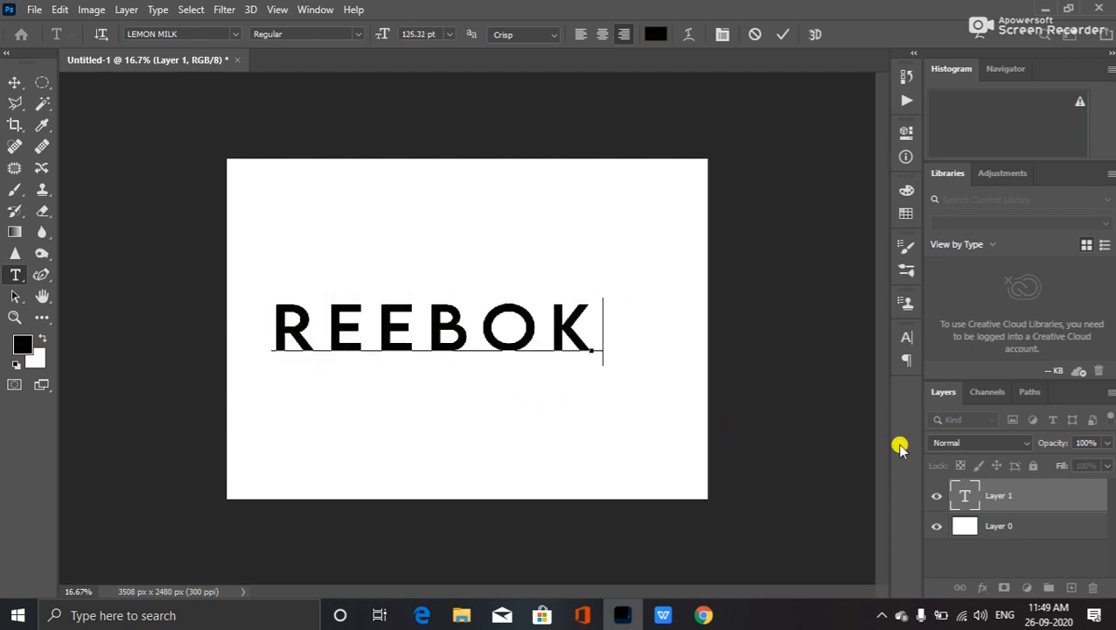
key("ctrl+Return")
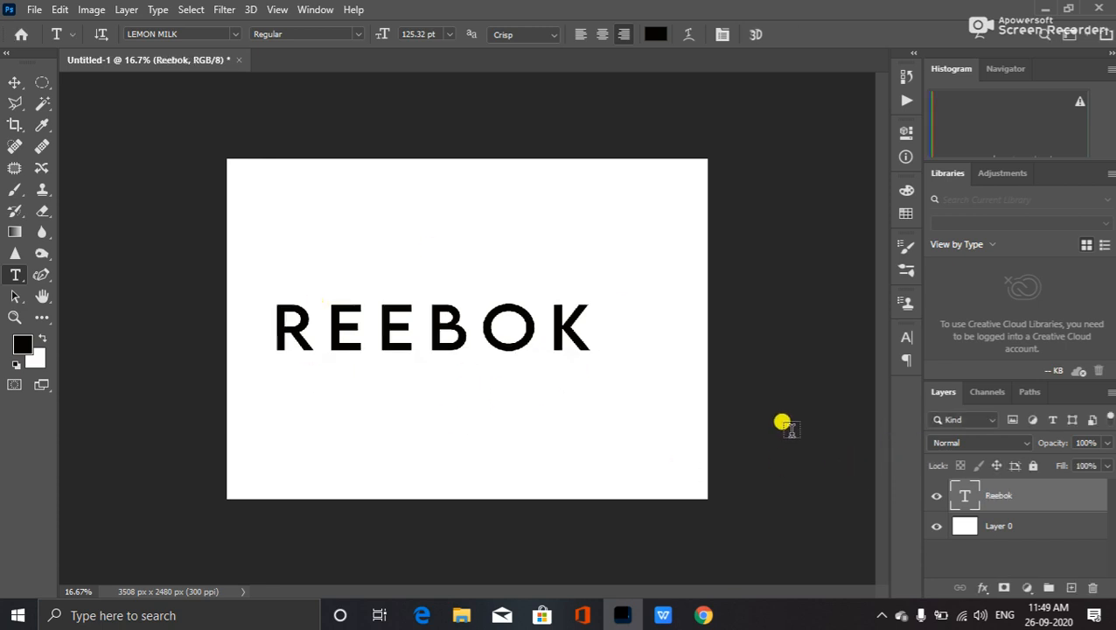
key("v")
left_click_drag(448, 347, 475, 225)
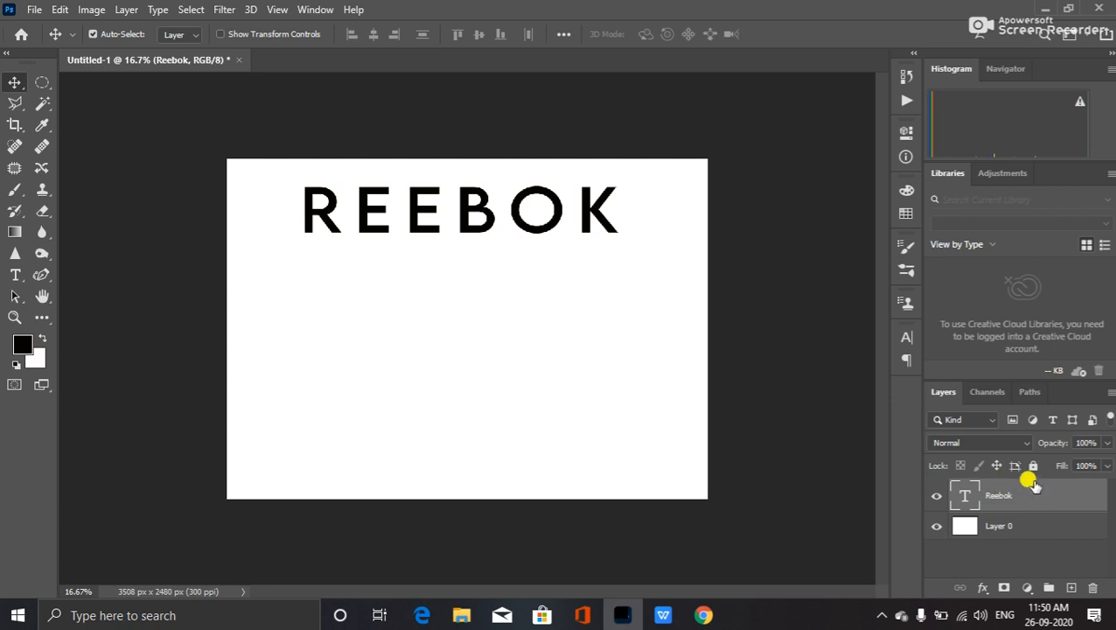
- Duplicate REEBOK below the original, colour the copy's B yellow #ffdd00, and hide the original
key("ctrl+j")
key("shift+Down")
key("shift+Down")
key("shift+Down")
key("shift+Down")
key("shift+Down")
key("shift+Down")
key("shift+Down")
key("shift+Down")
key("shift+Down")
key("shift+Down")
key("shift+Down")
key("shift+Down")
key("shift+Down")
key("shift+Down")
key("shift+Down")
key("shift+Down")
key("shift+Down")
key("shift+Down")
key("shift+Down")
key("shift+Down")
key("shift+Down")
key("shift+Down")
key("shift+Down")
key("shift+Down")
key("shift+Down")
key("shift+Down")
key("shift+Down")
key("shift+Down")
key("shift+Down")
key("shift+Down")
key("shift+Down")
key("shift+Down")
key("shift+Down")
key("shift+Down")
key("shift+Down")
key("shift+Down")
key("shift+Down")
key("shift+Down")
key("shift+Down")
key("shift+Down")
key("shift+Down")
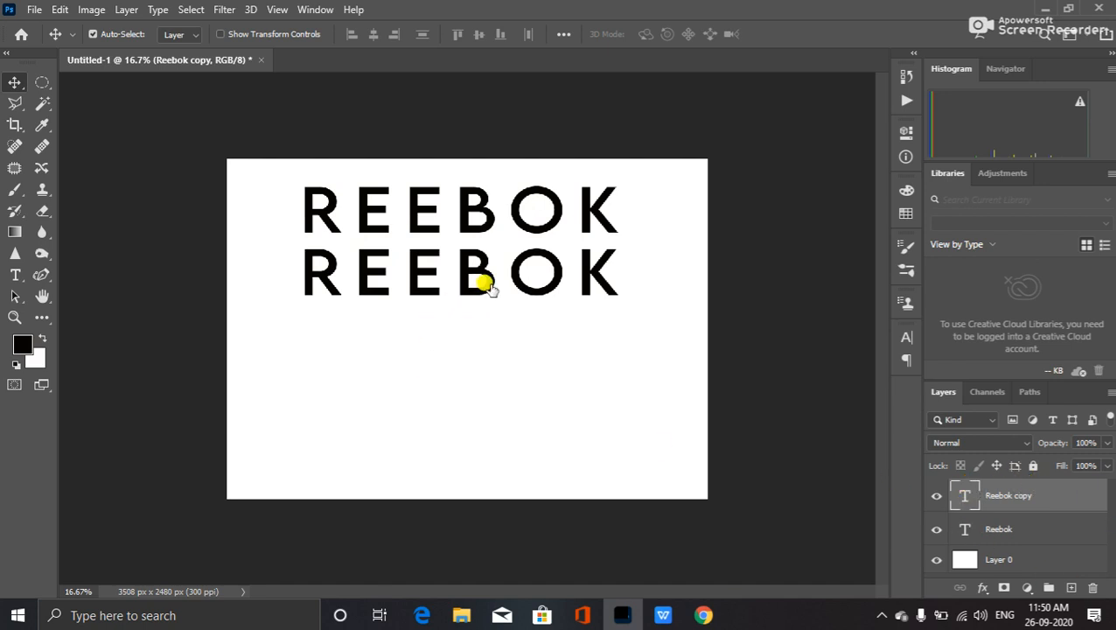
left_click_drag(489, 291, 470, 295)
left_click(22, 344)
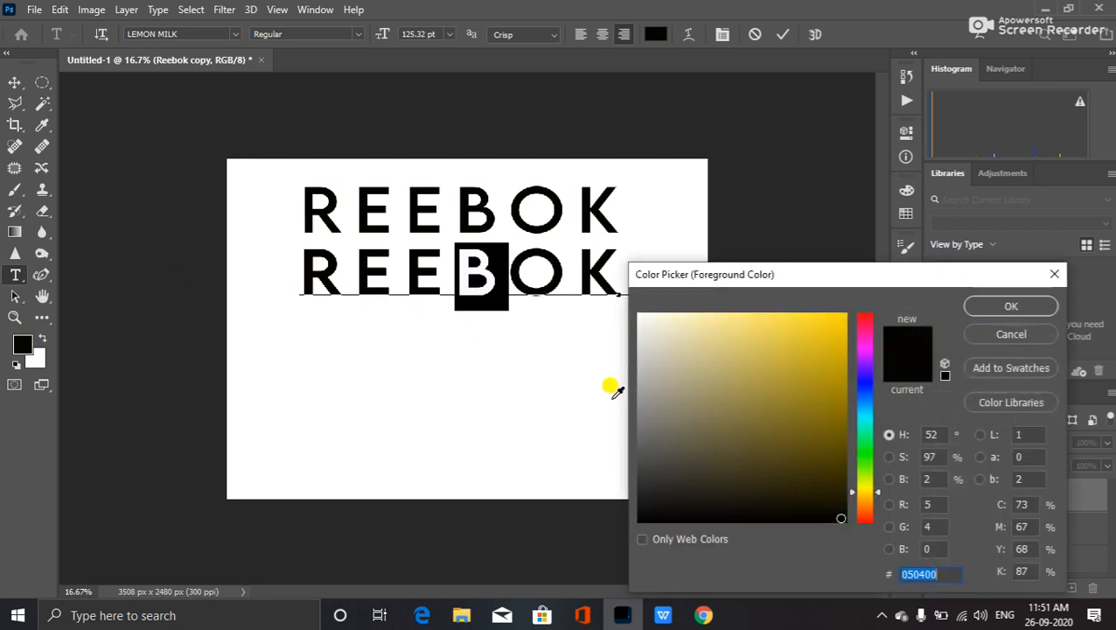
left_click_drag(791, 432, 1024, 198)
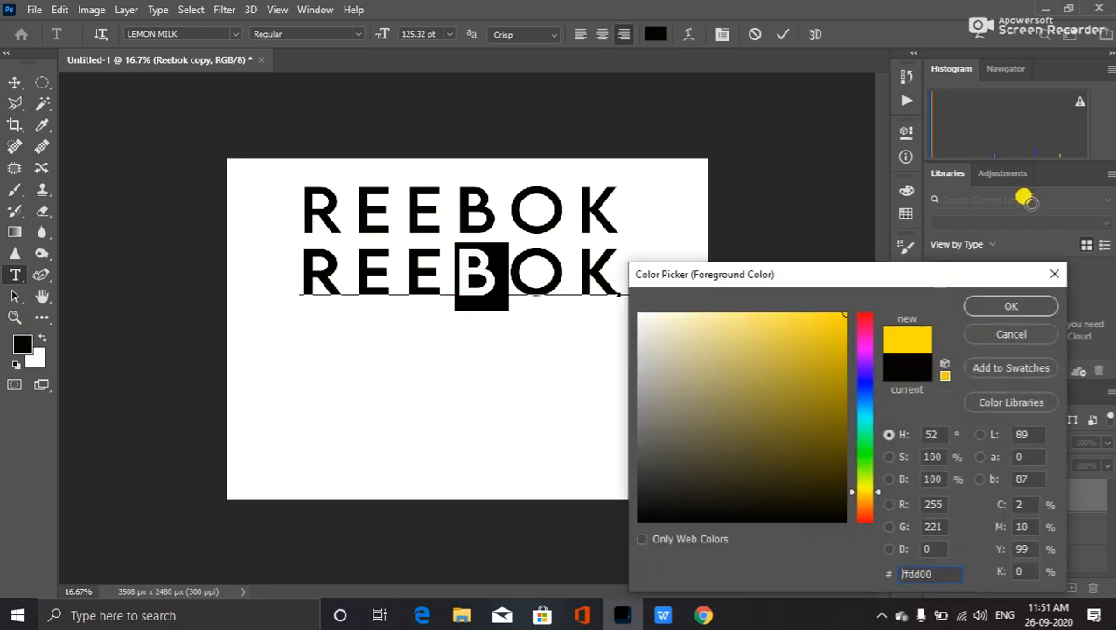
left_click(1011, 307)
key("ctrl+Return")
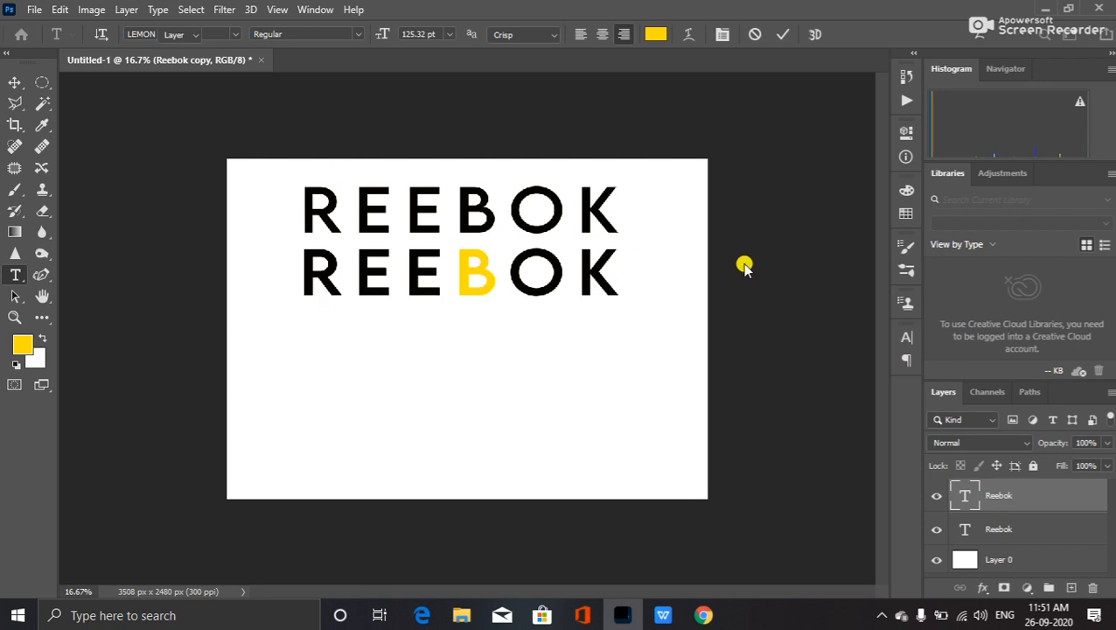
key("v")
left_click(936, 527)
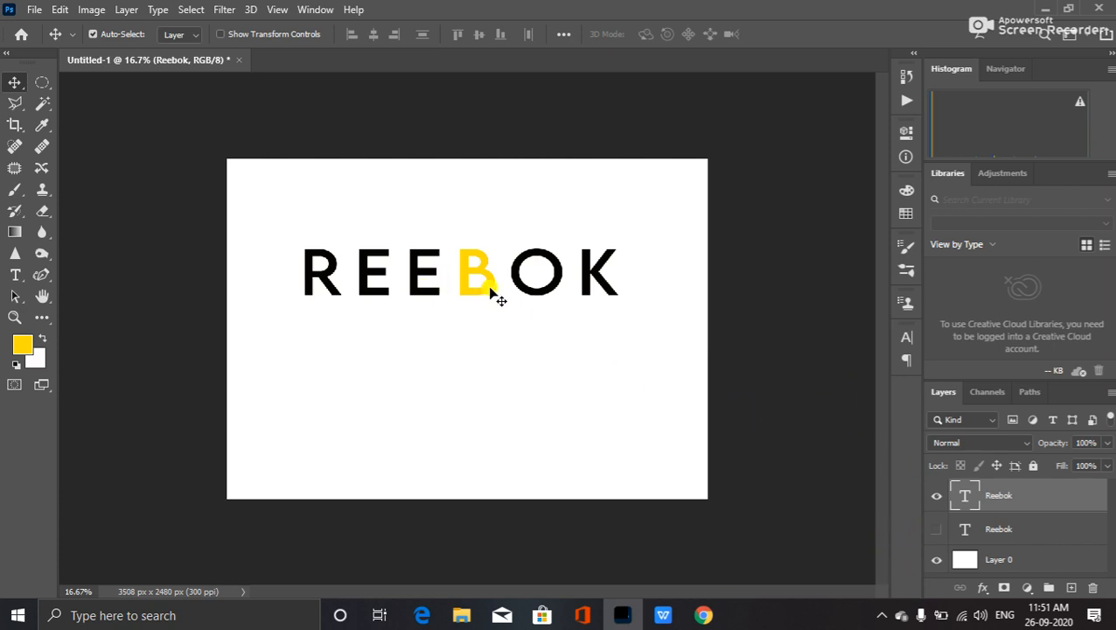
- Show the original REEBOK again, revert the yellow B to black, and set it in Jasmine Laslo
left_click(935, 528)
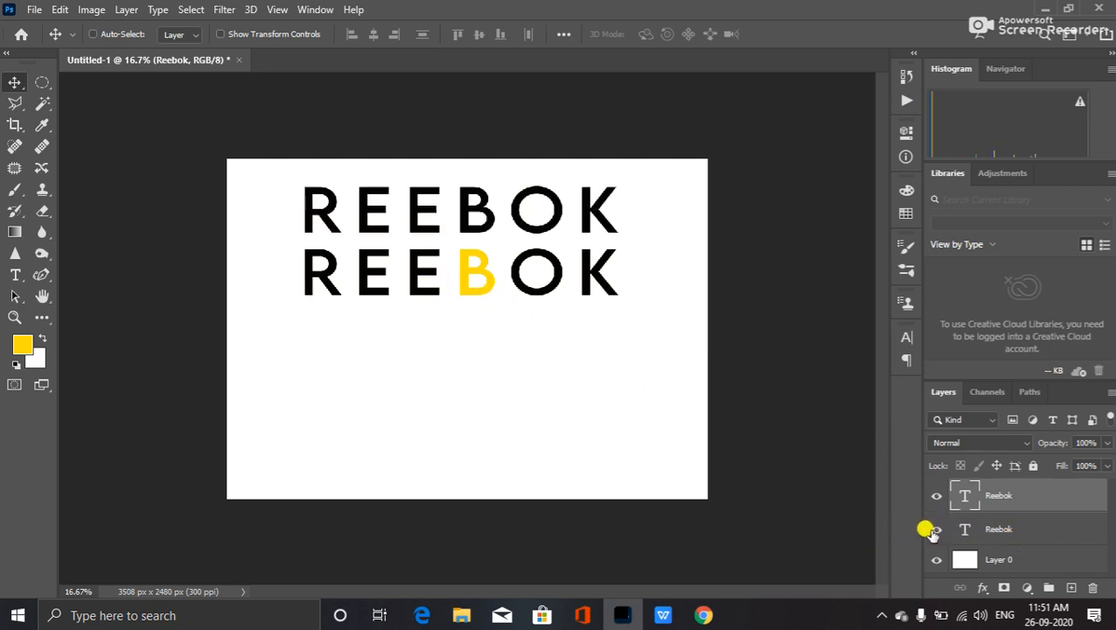
key("ctrl+z")
key("ctrl+z")
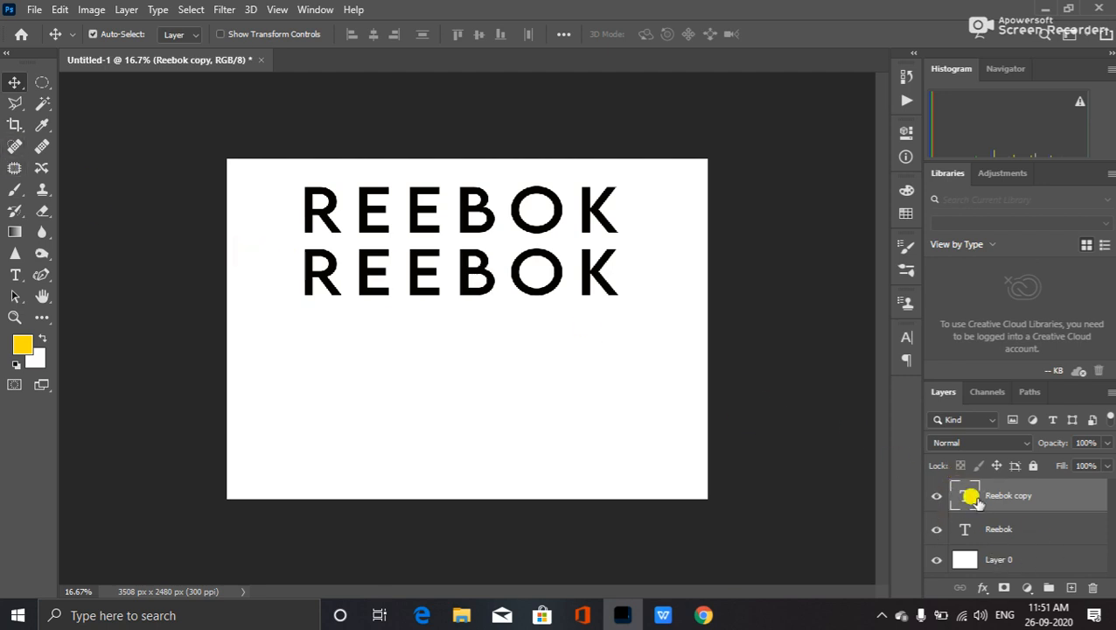
double_click(965, 495)
left_click(500, 275)
key("shift+Left")
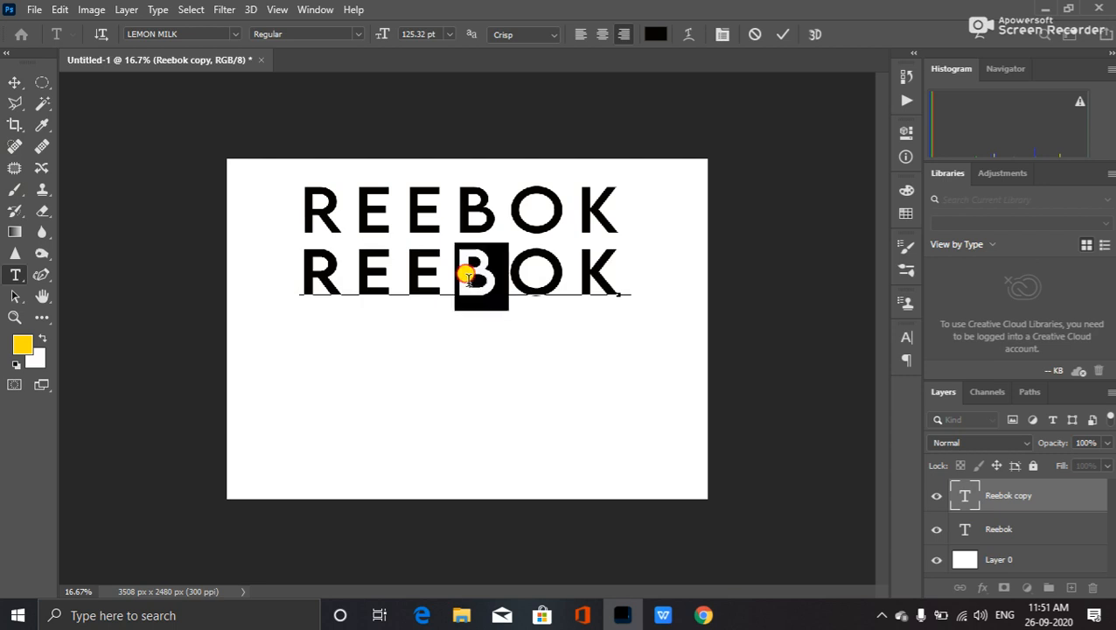
left_click(230, 35)
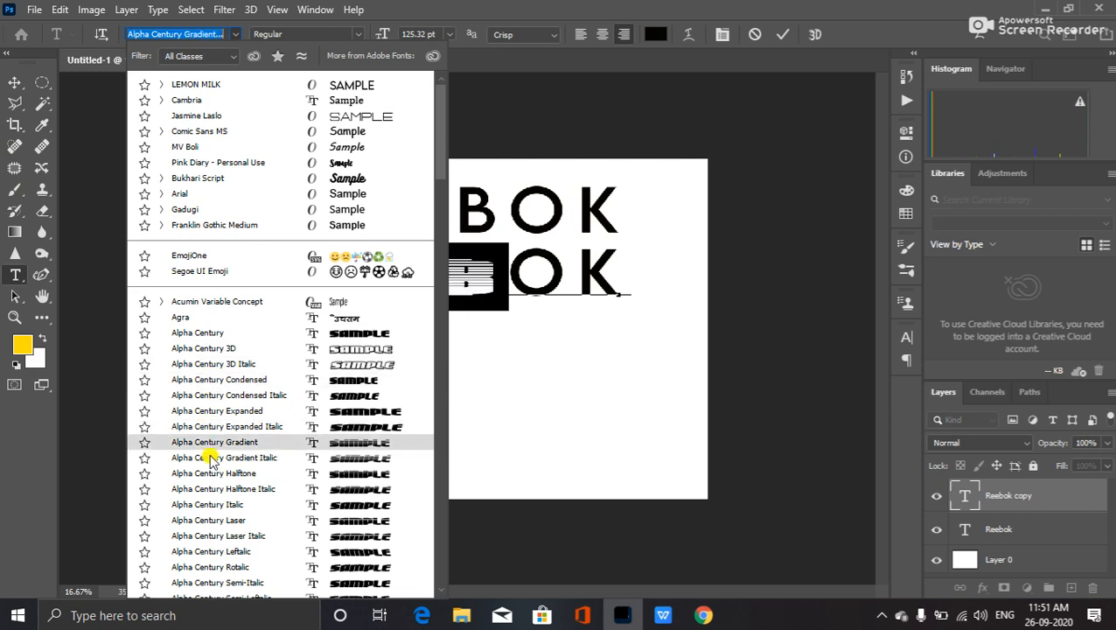
left_click(202, 118)
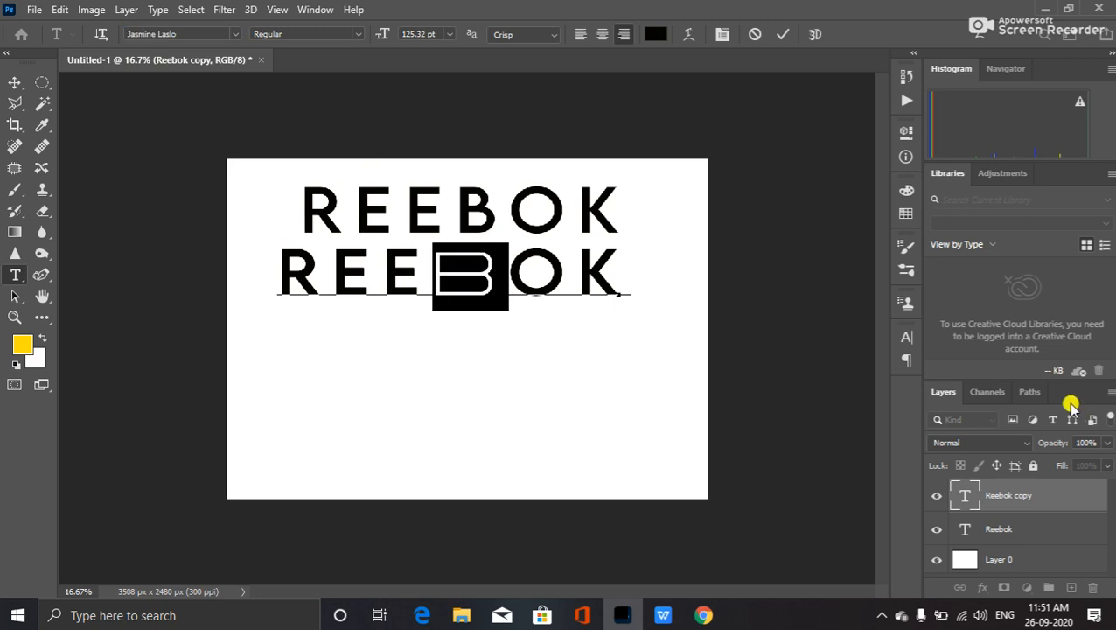
key("ctrl+Return")
key("v")
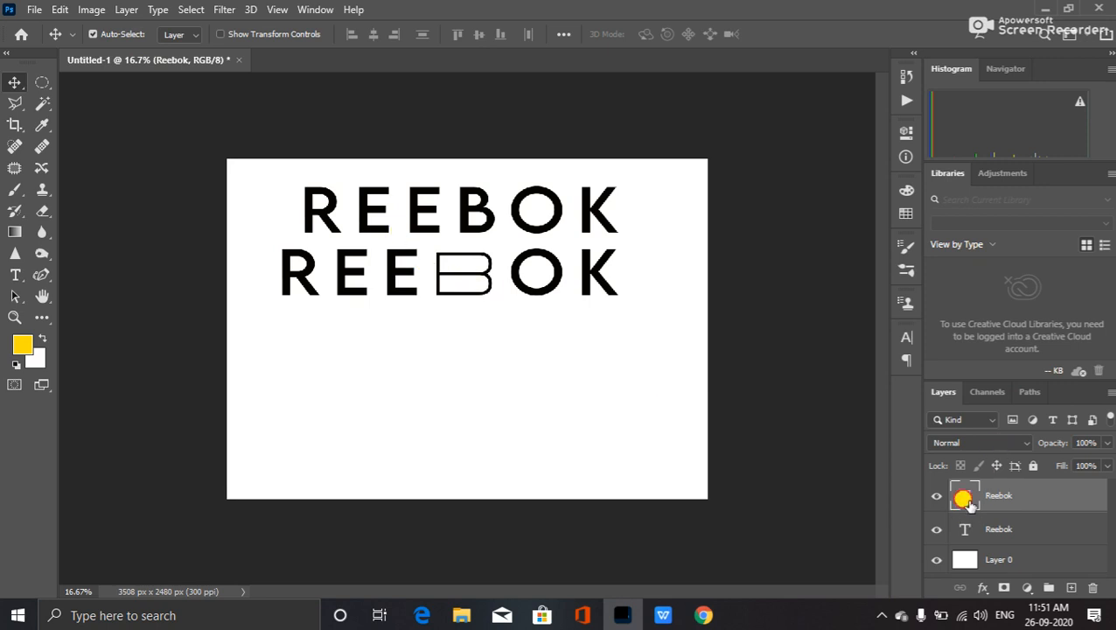
- Change the lower line's b to the MV Boli font
double_click(580, 291)
left_click_drag(509, 266, 433, 271)
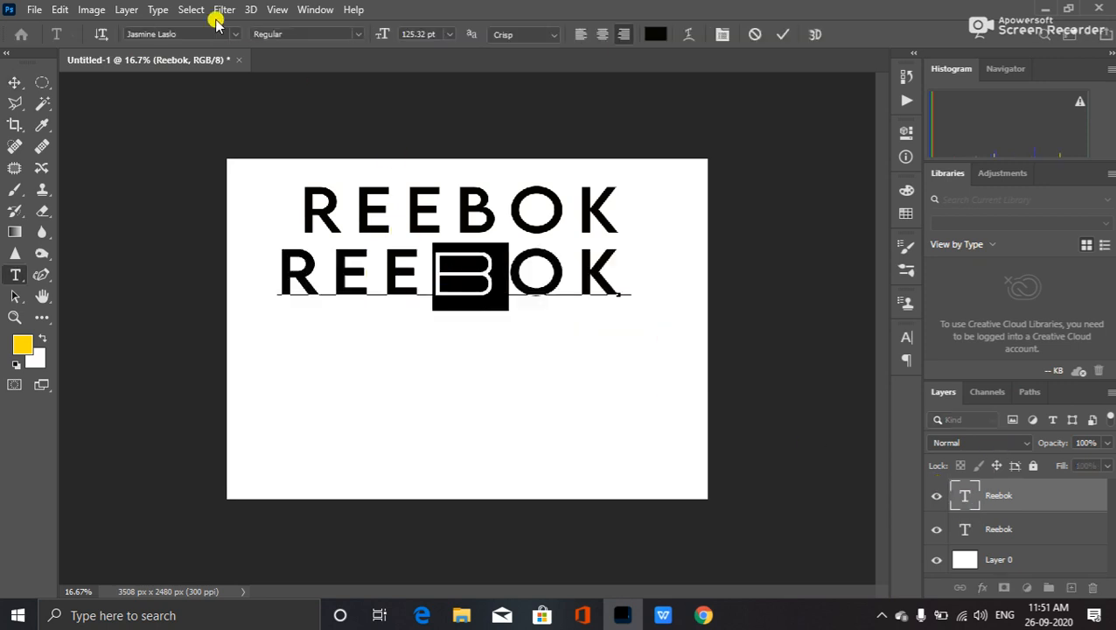
left_click(359, 35)
left_click(360, 35)
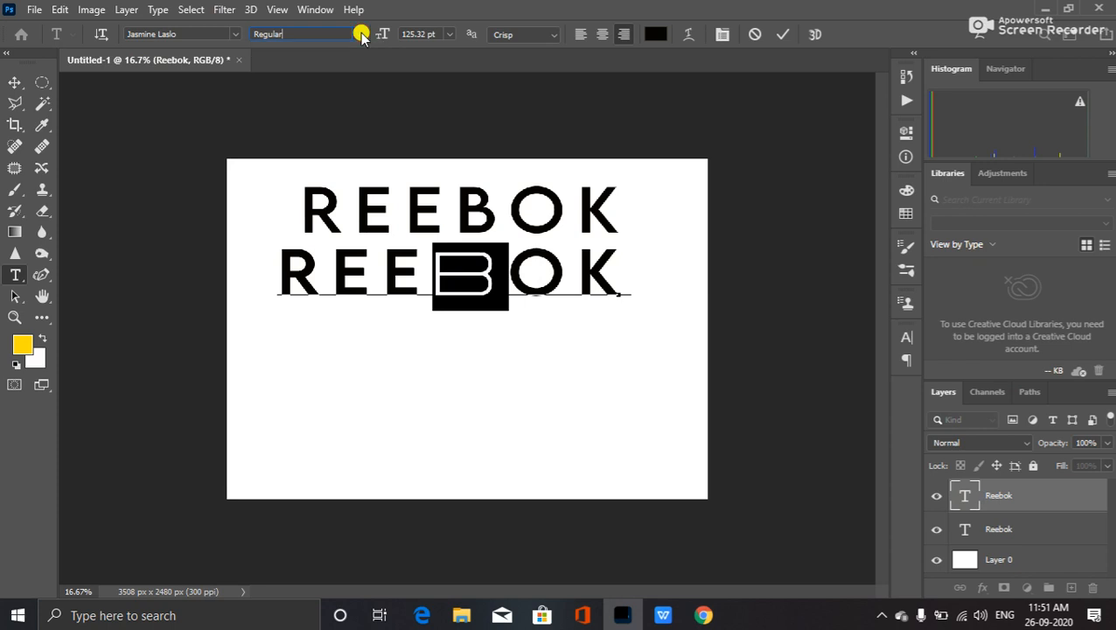
left_click(174, 34)
left_click(235, 35)
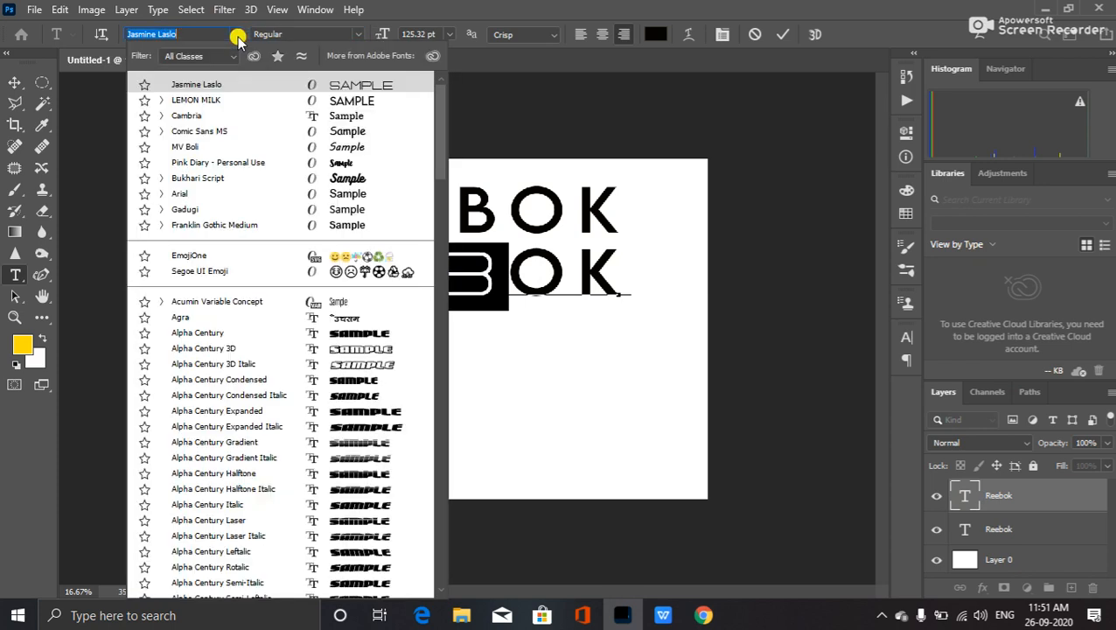
left_click(294, 147)
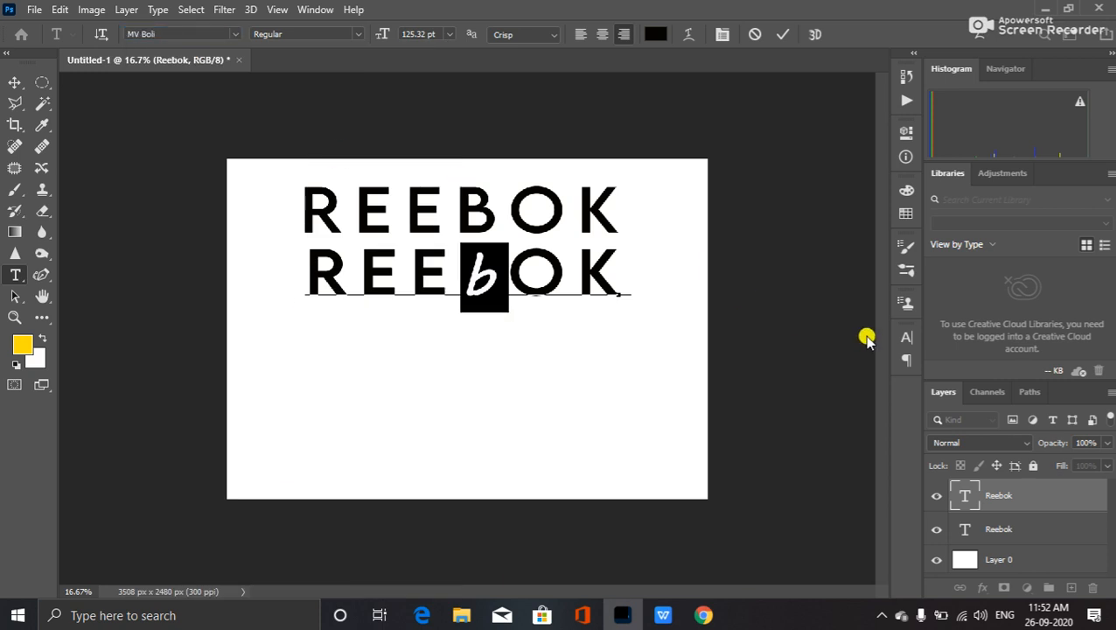
key("ctrl+Return")
key("v")
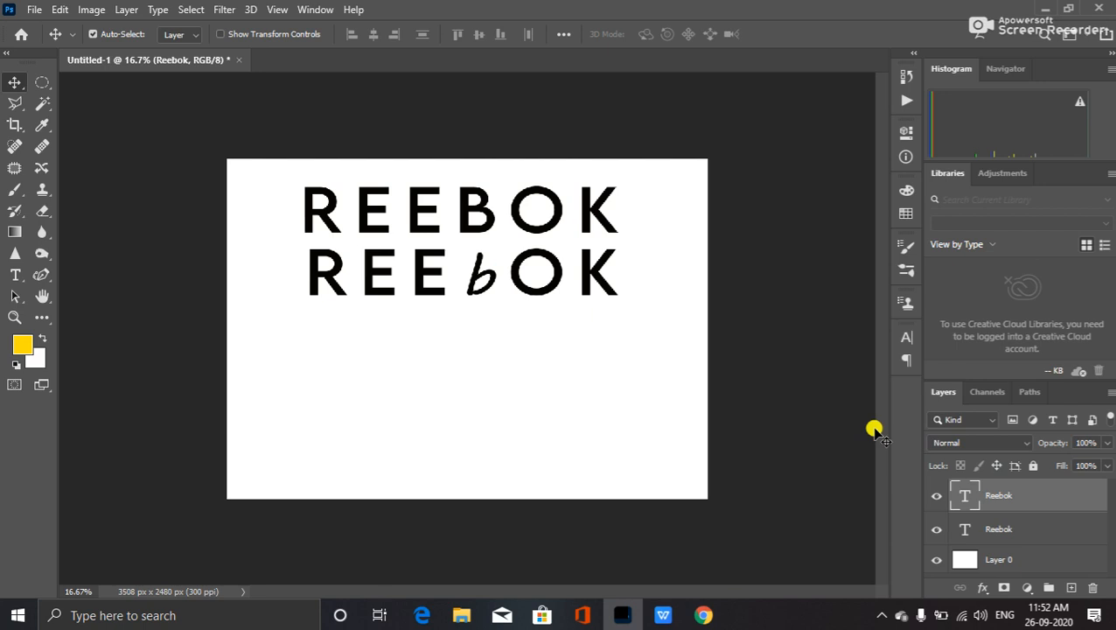
- Hide both REEBOK layers and delete the extra empty layer
left_click(934, 495)
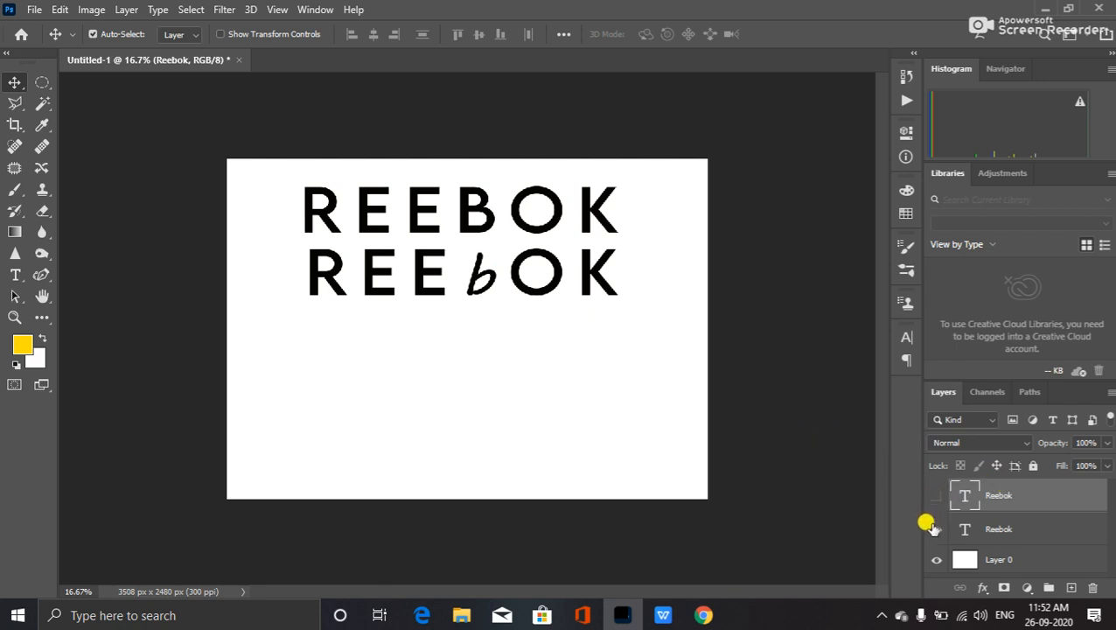
left_click(934, 528)
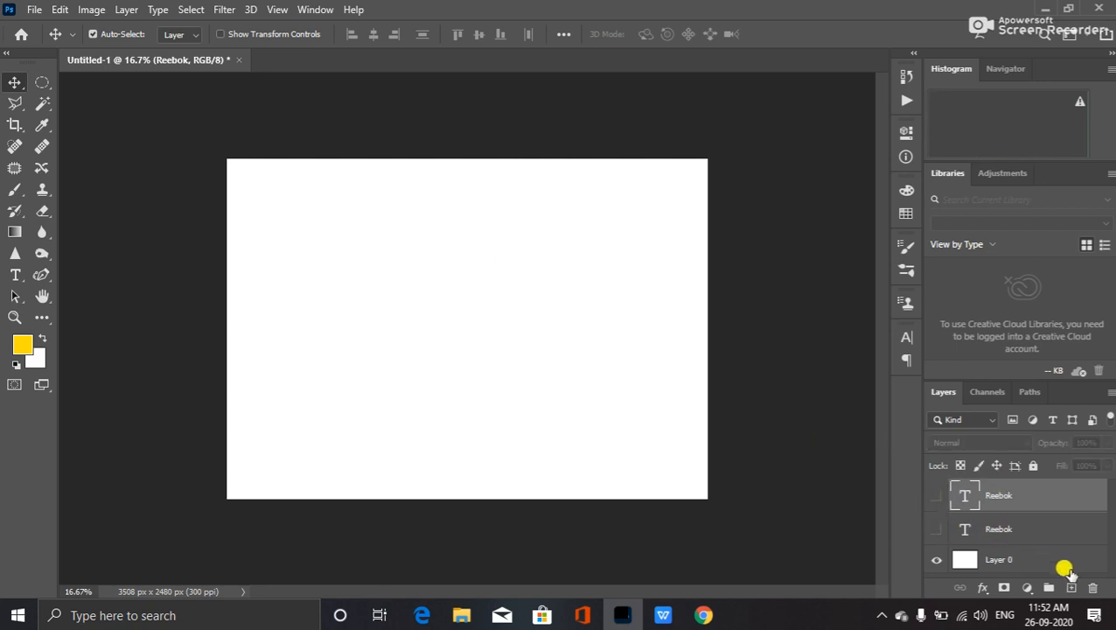
left_click(1068, 587)
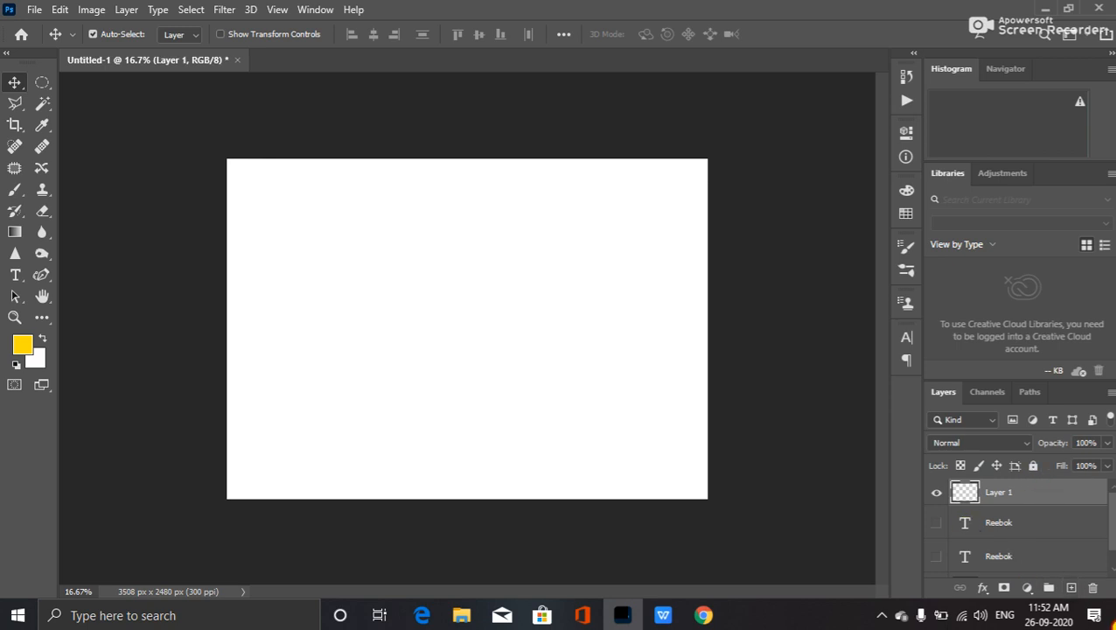
left_click_drag(1048, 492, 1090, 587)
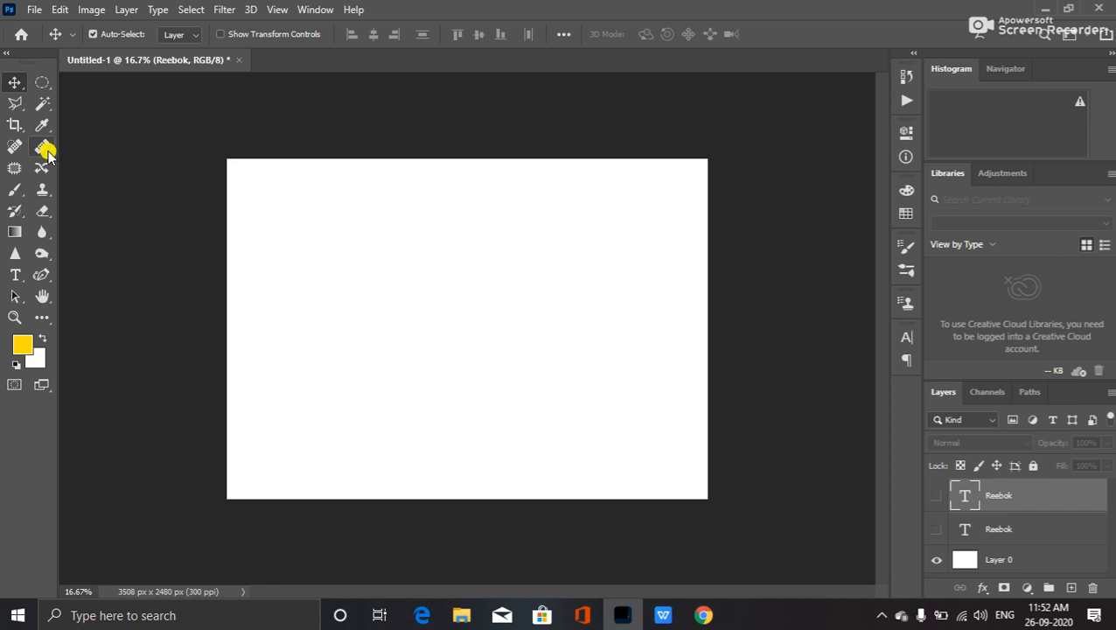
- Type DOWN in large black letters at the centre of the page
left_click(17, 274)
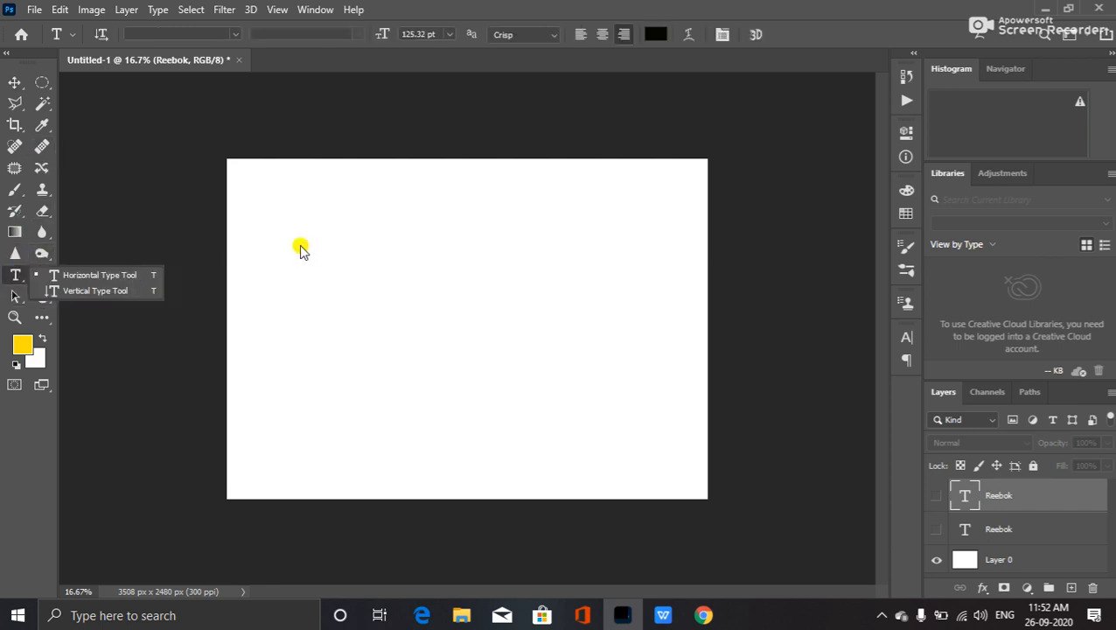
left_click(617, 350)
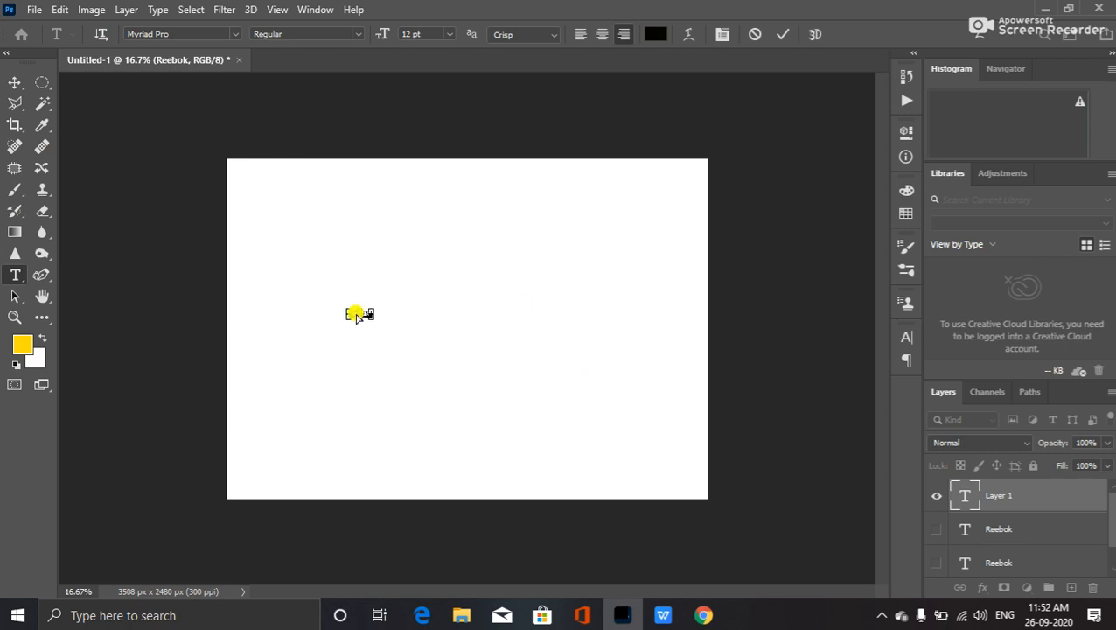
left_click_drag(366, 315, 579, 399)
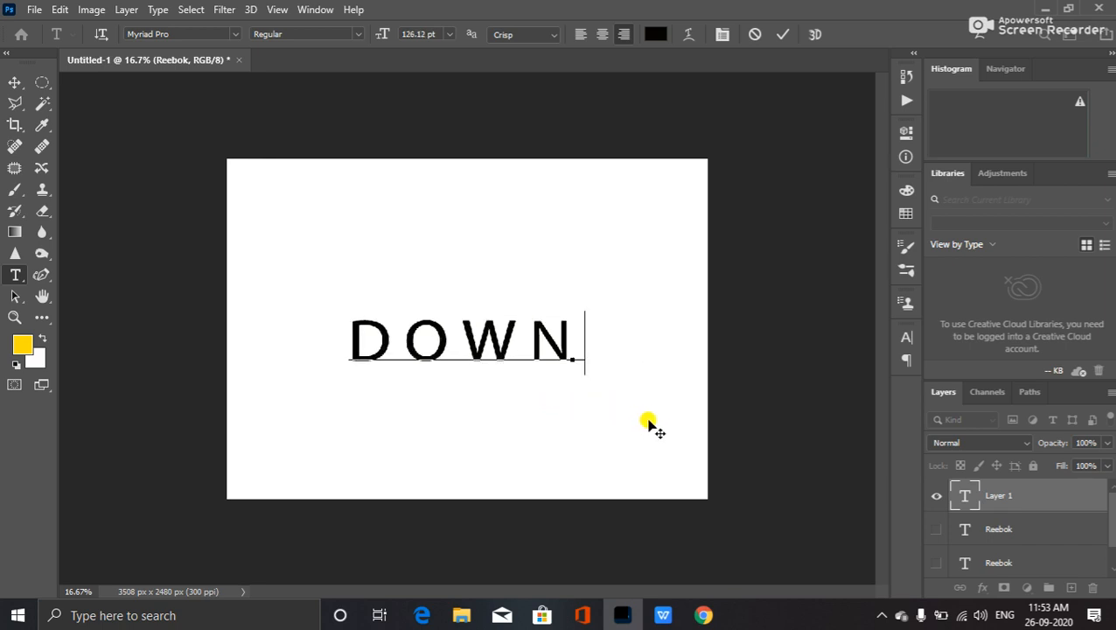
left_click(648, 424)
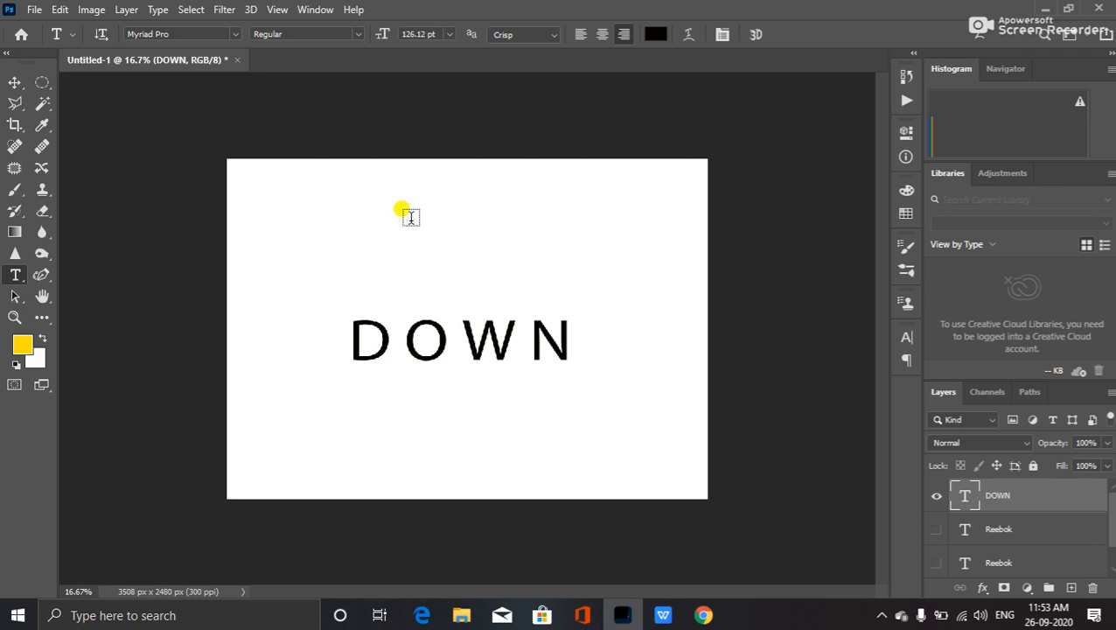
left_click(42, 271)
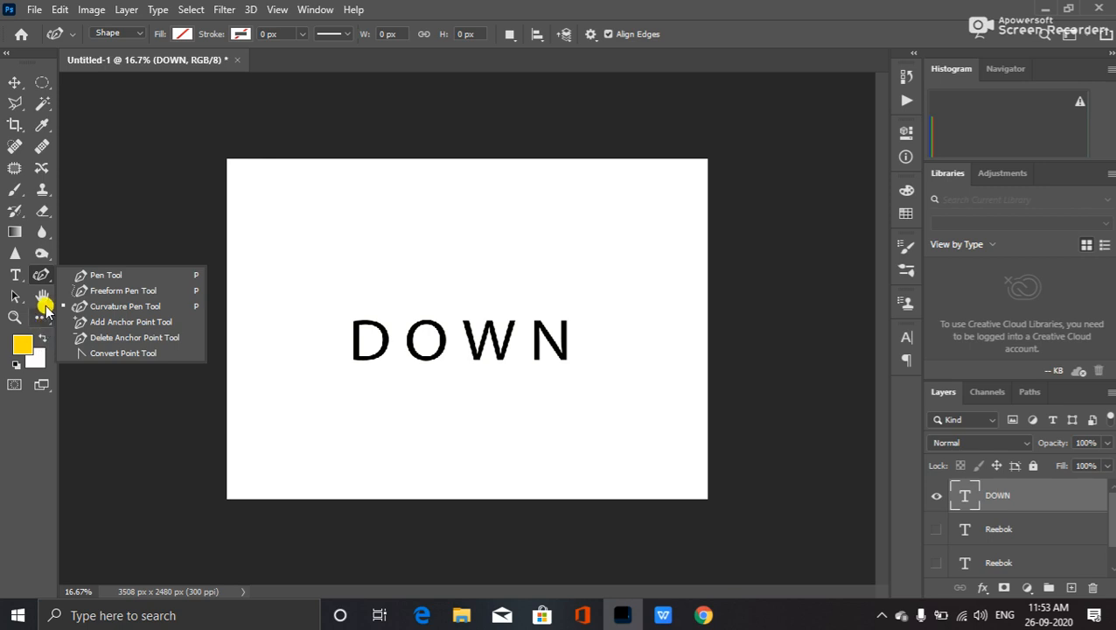
- Draw a small 300 x 300 px circle above DOWN with the Ellipse Tool
left_click(45, 300)
left_click(47, 319)
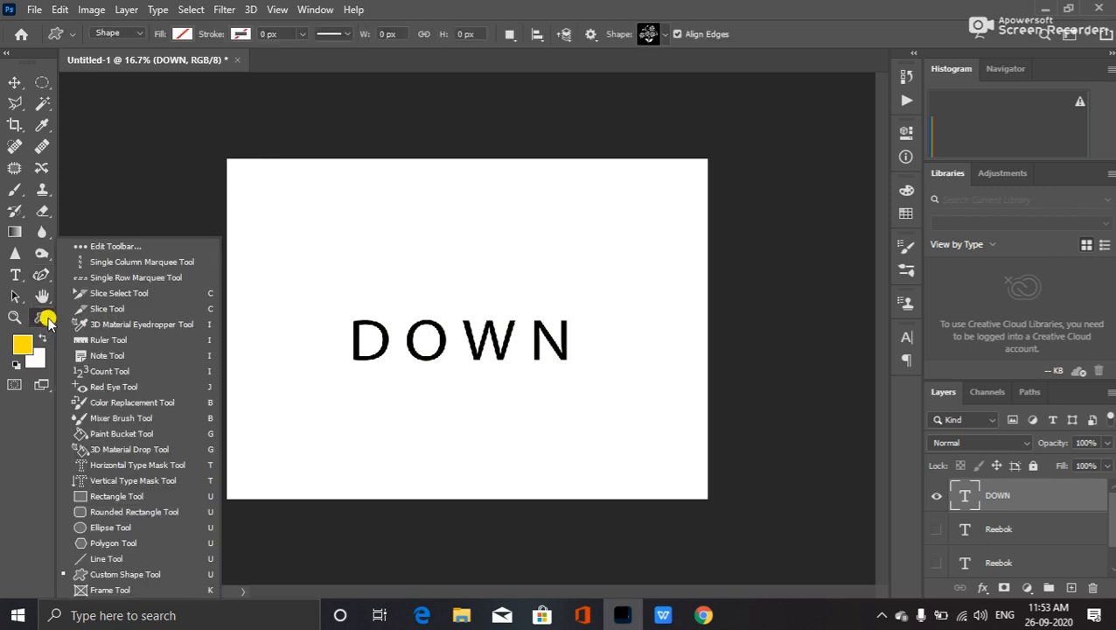
left_click(142, 526)
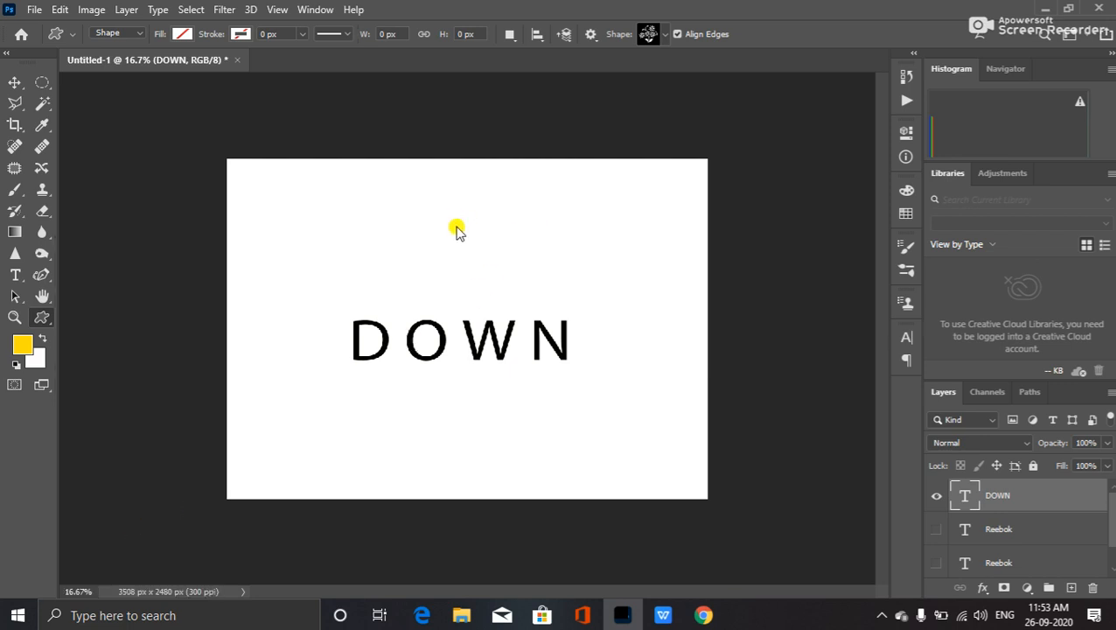
left_click_drag(445, 229, 563, 267)
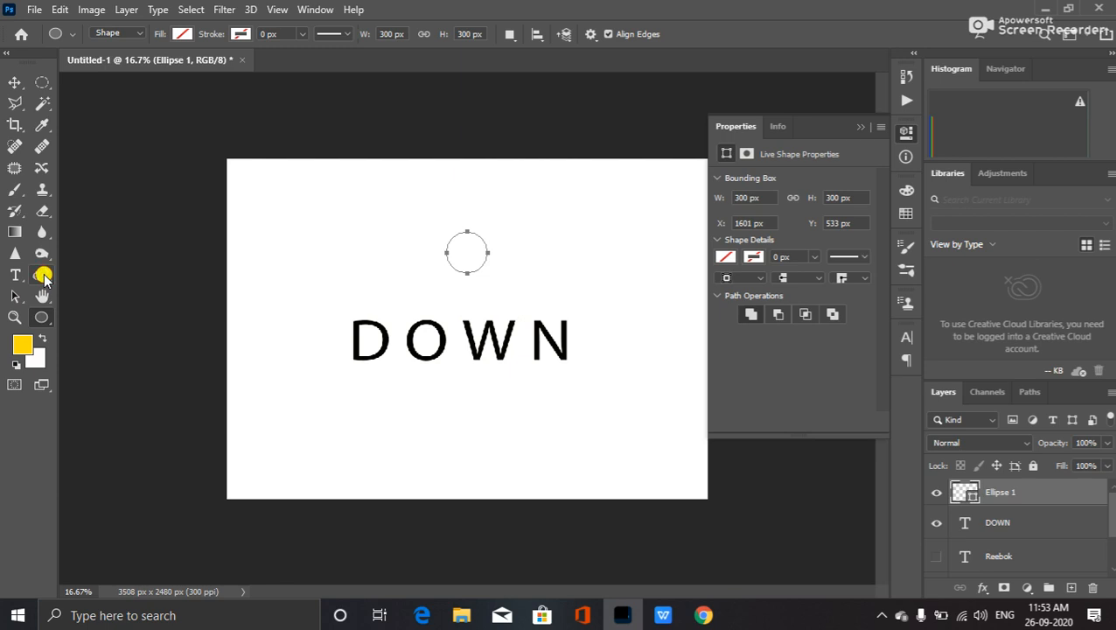
right_click(44, 276)
left_click(125, 325)
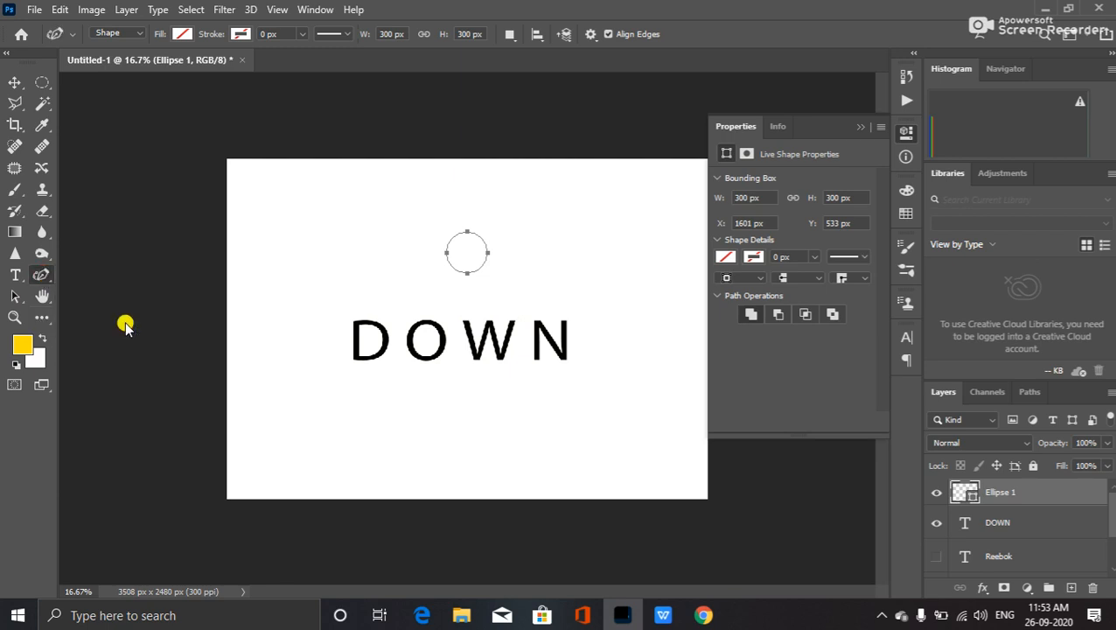
- Delete the circle's left anchor point, leaving only the right-hand arc
right_click(44, 276)
left_click(128, 339)
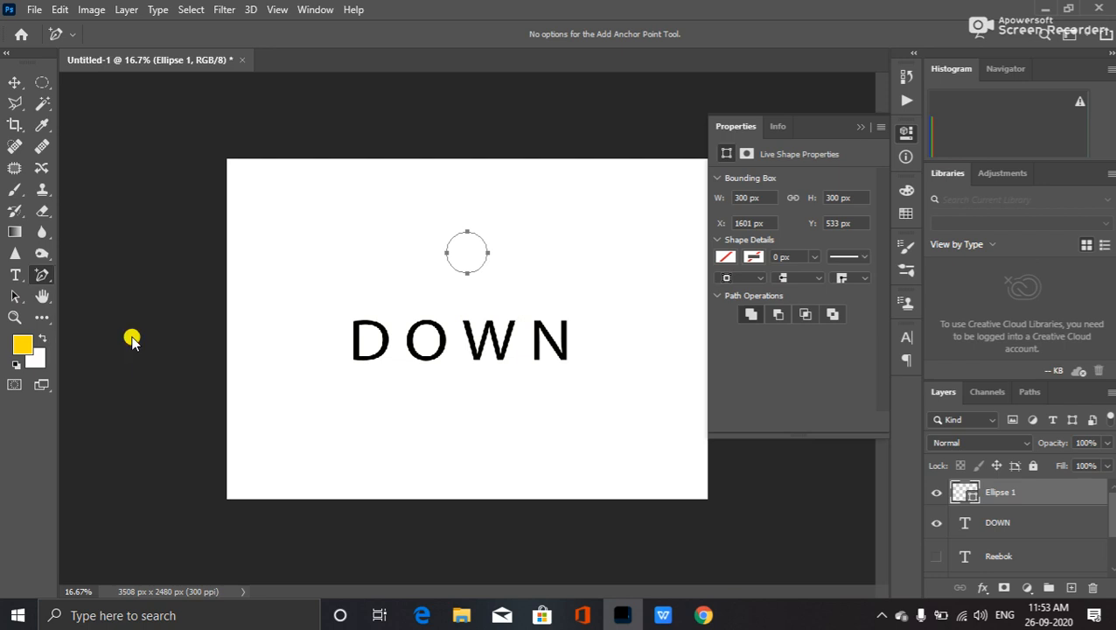
left_click(446, 254)
left_click(509, 239)
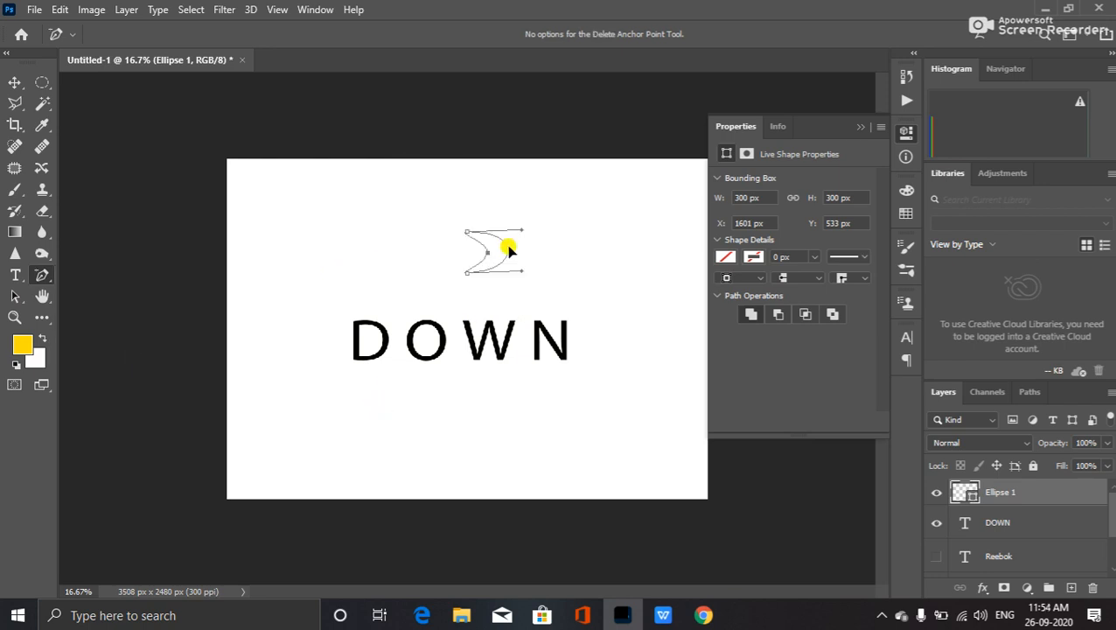
left_click_drag(491, 299, 461, 254)
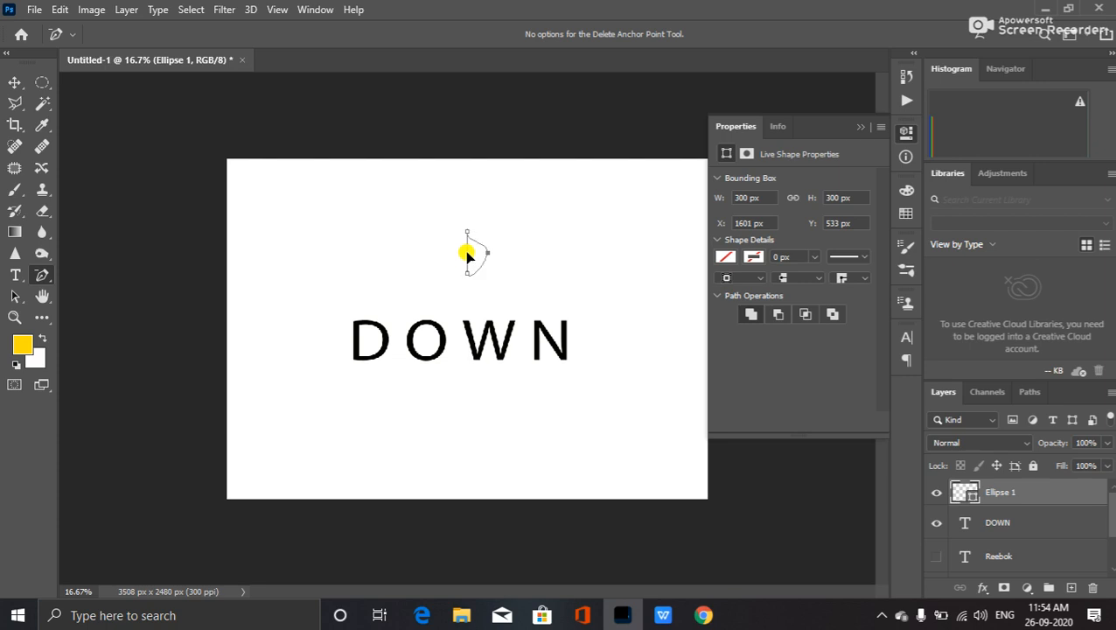
scroll(465, 260, "up", 4)
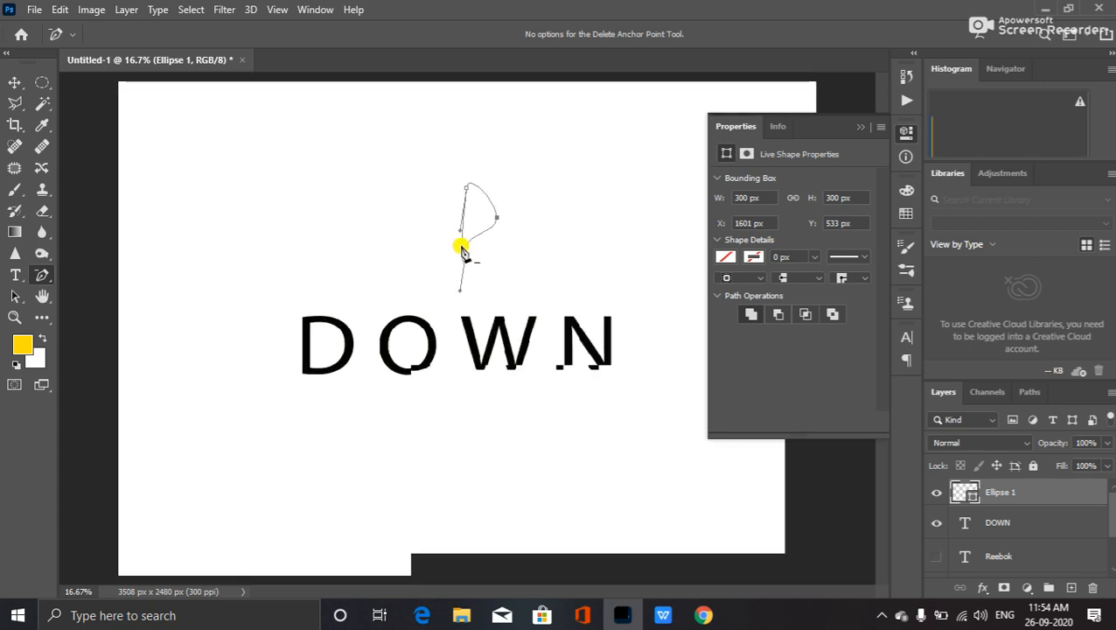
left_click_drag(464, 212, 452, 249)
key("ctrl+z")
scroll(429, 240, "up", 3)
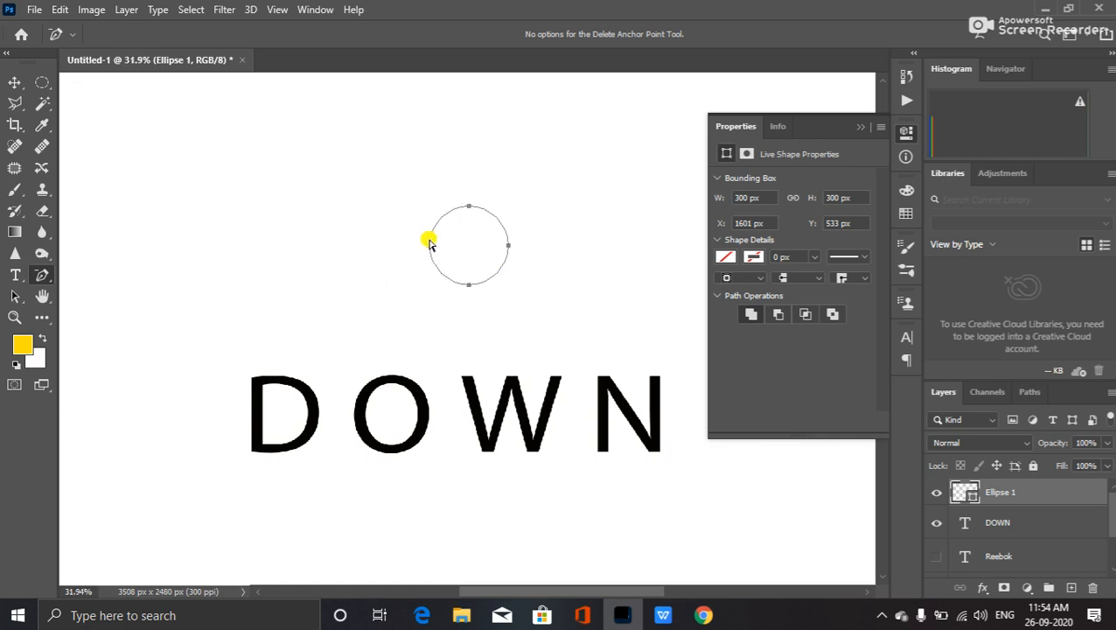
left_click_drag(411, 229, 443, 266)
key("Delete")
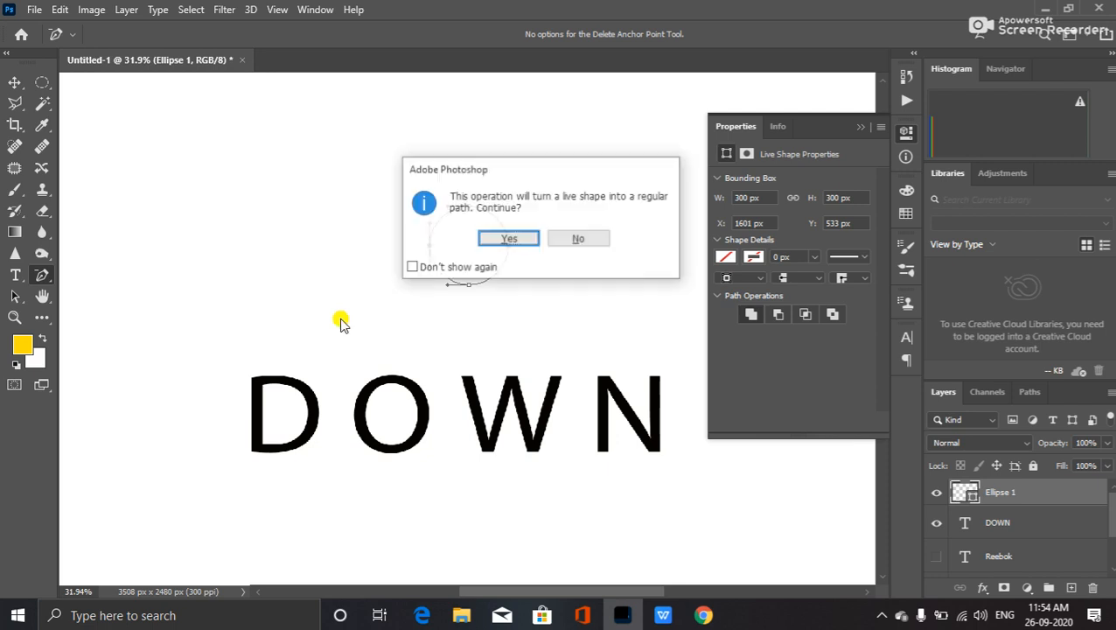
left_click(509, 239)
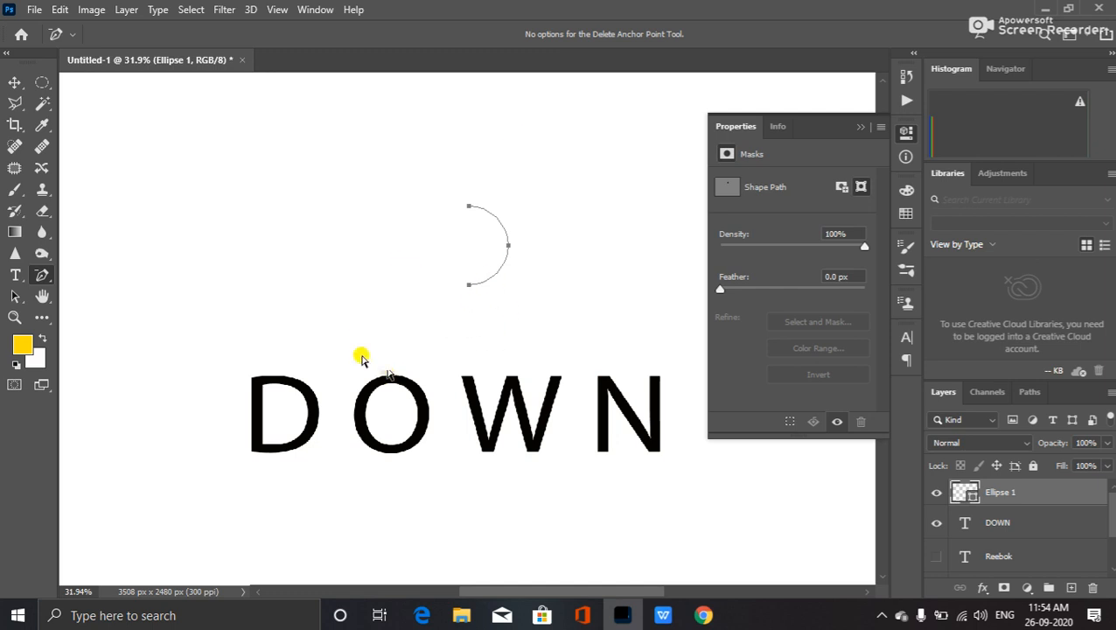
- Close the arc with a straight left edge using the standard Pen in shape mode
right_click(41, 275)
left_click(171, 275)
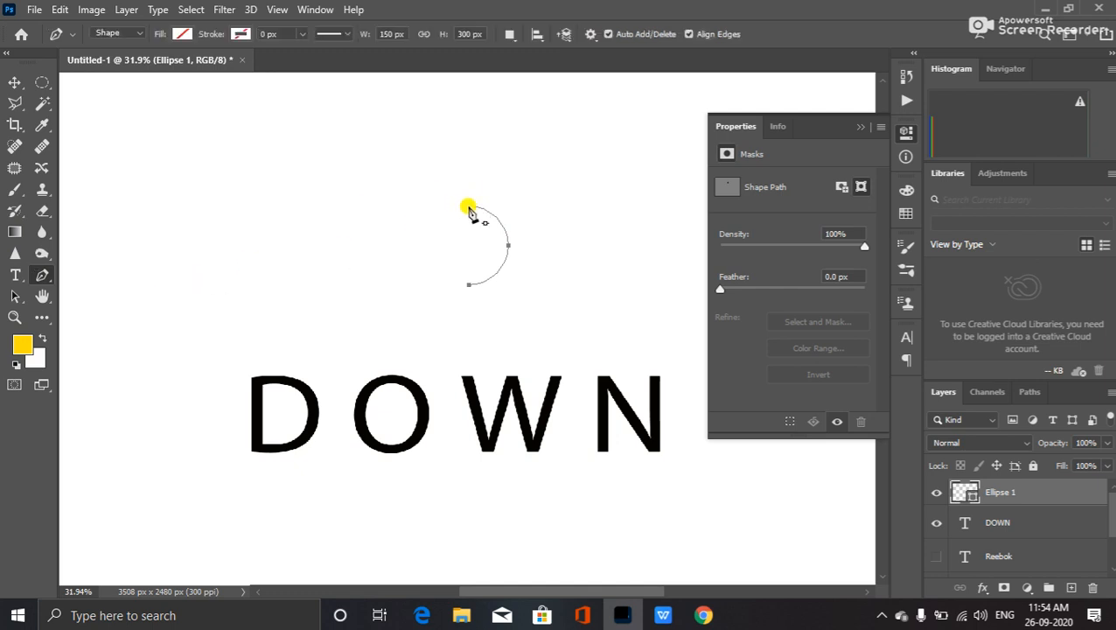
left_click(468, 206)
left_click(468, 285)
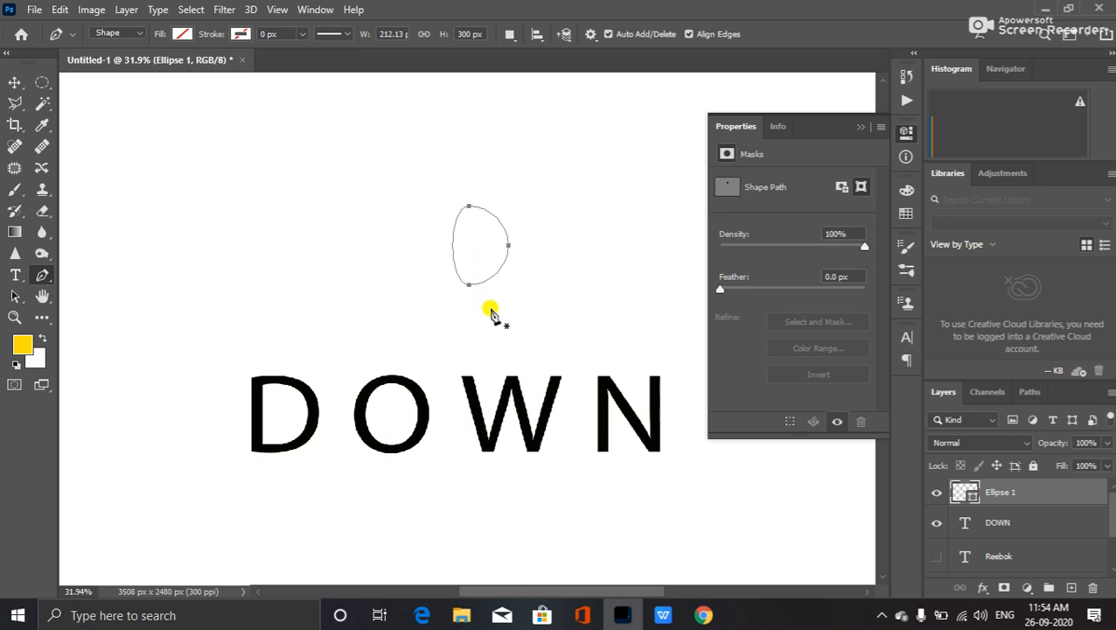
key("Delete")
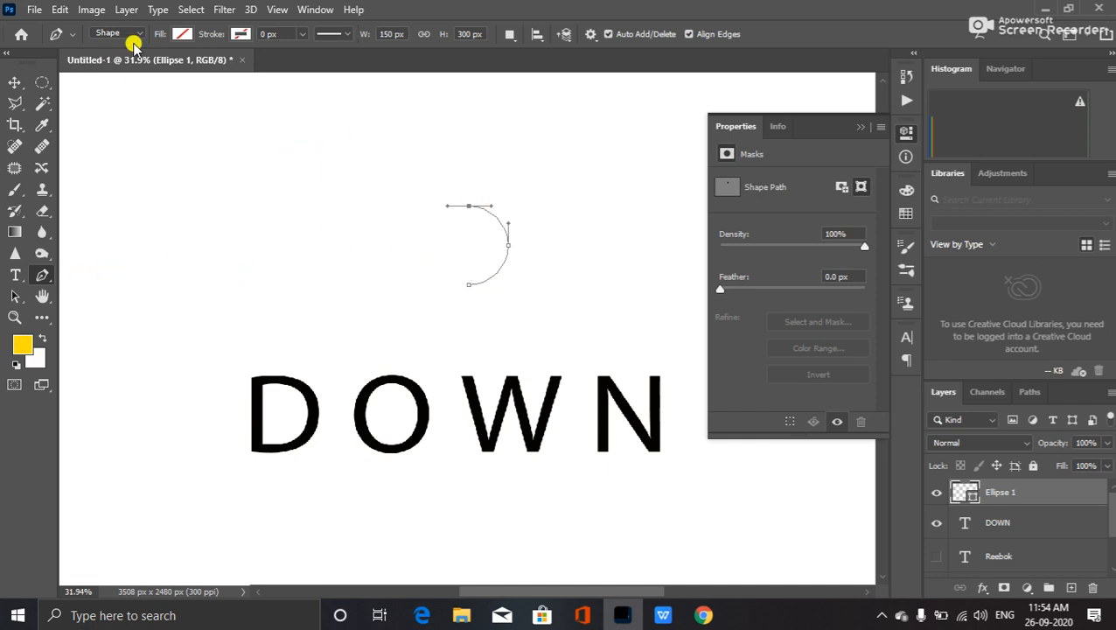
left_click(71, 34)
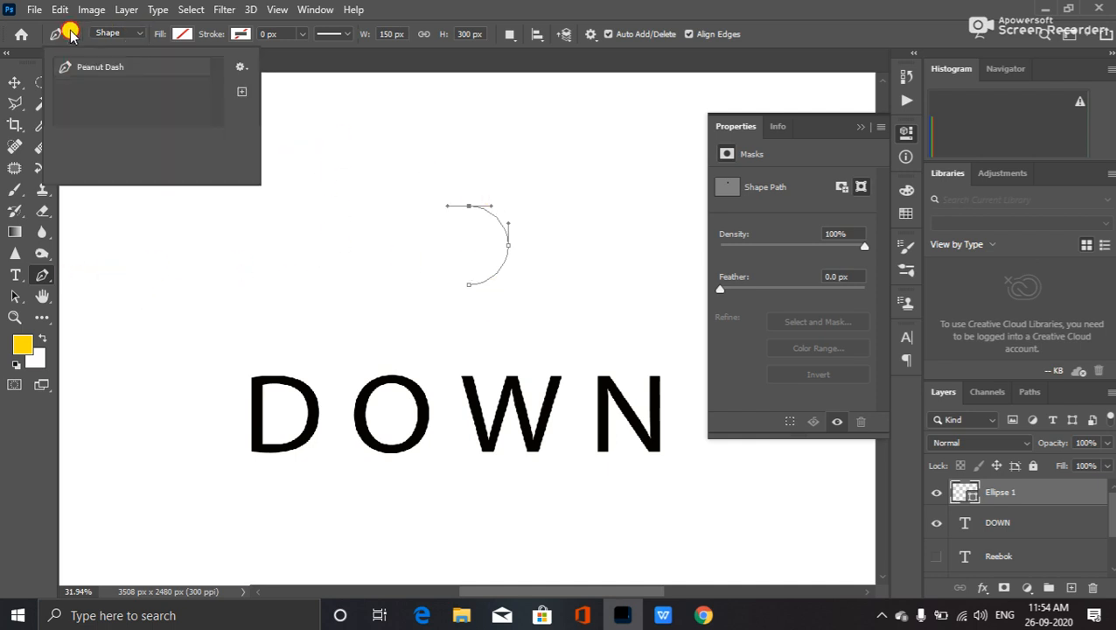
left_click(142, 32)
left_click(141, 33)
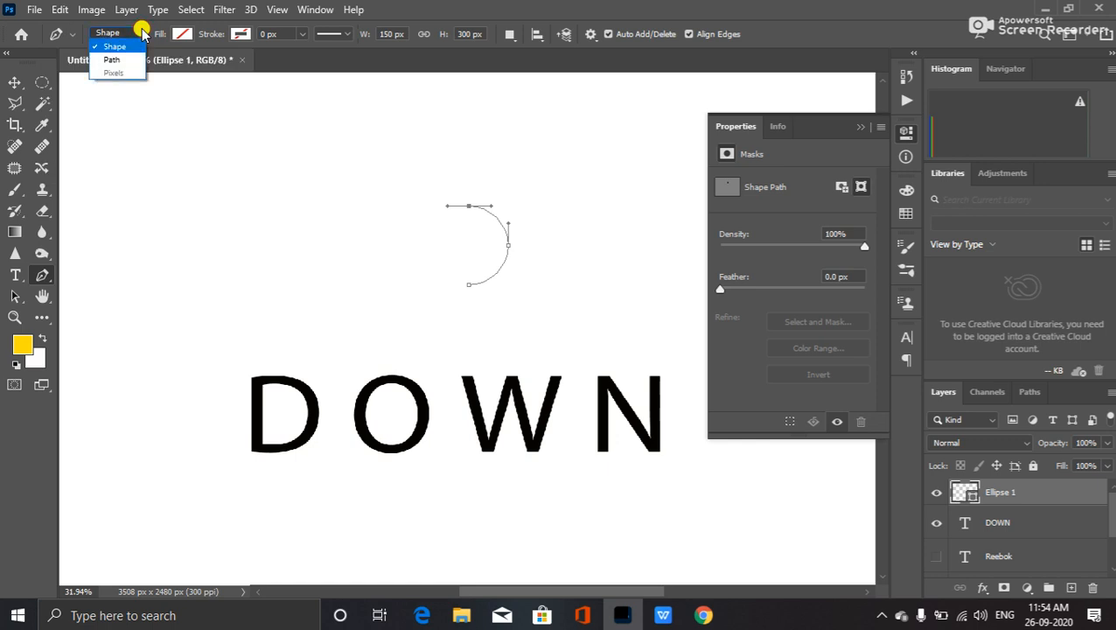
left_click(142, 32)
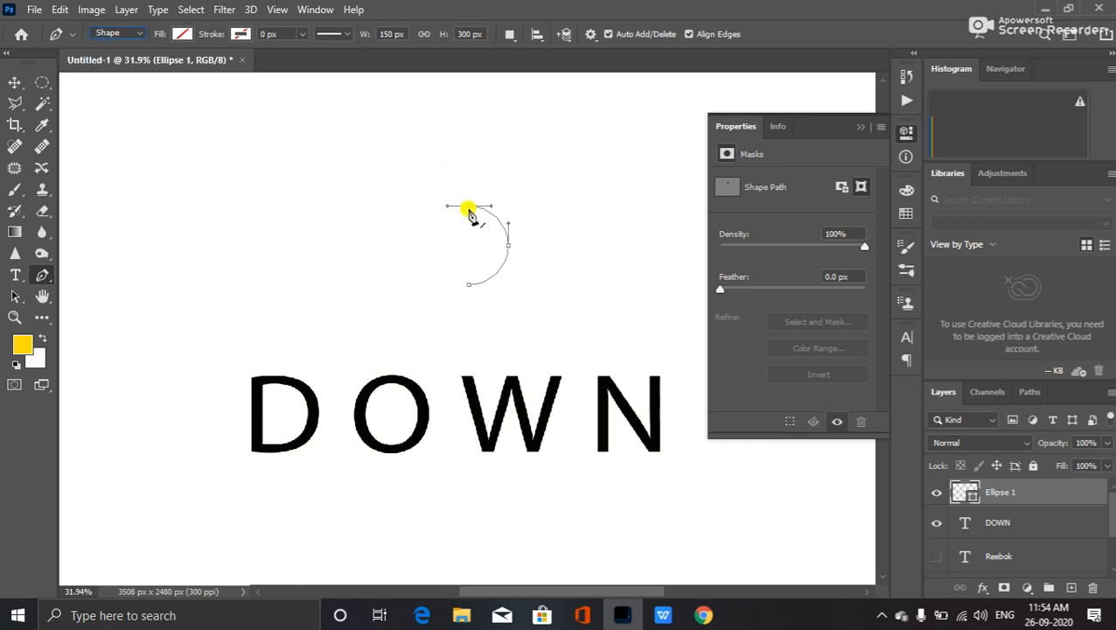
left_click(466, 286)
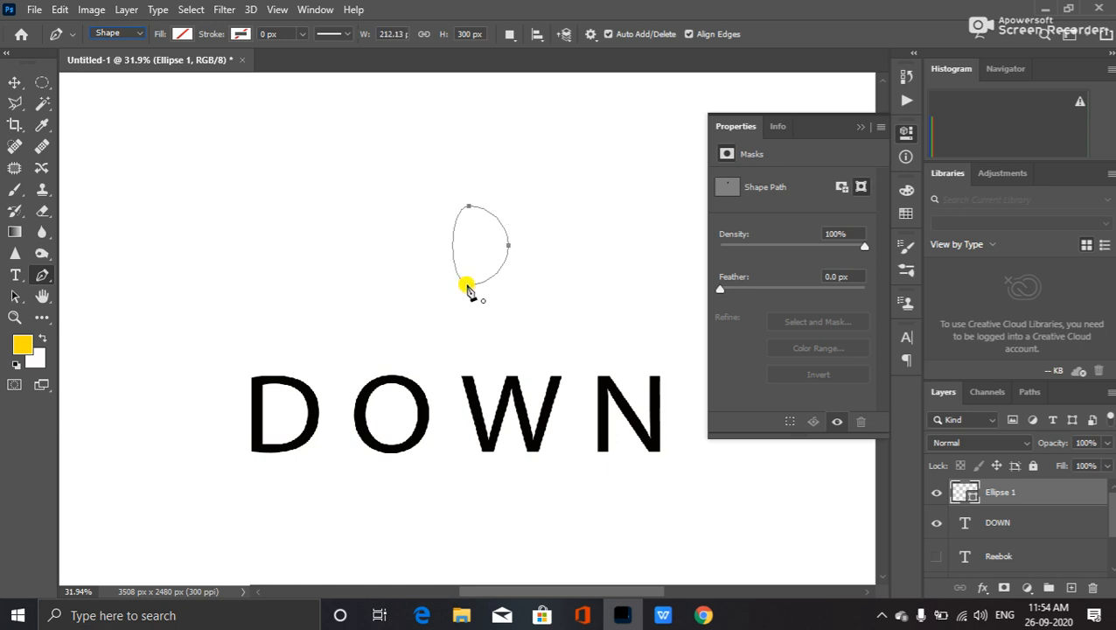
left_click(466, 285)
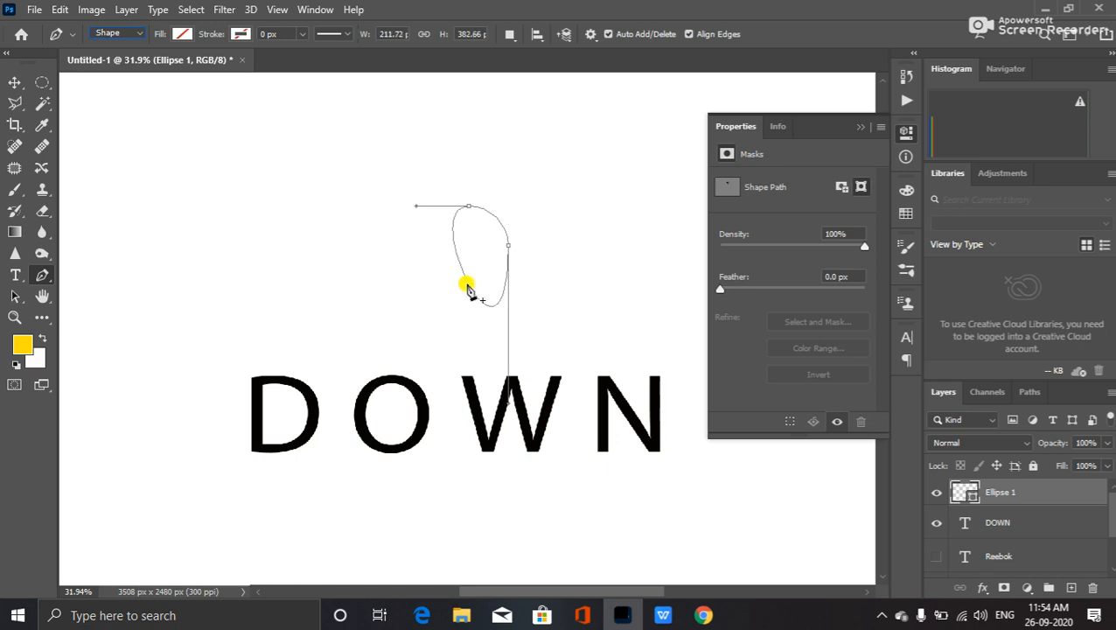
key("ctrl+z")
left_click(469, 207)
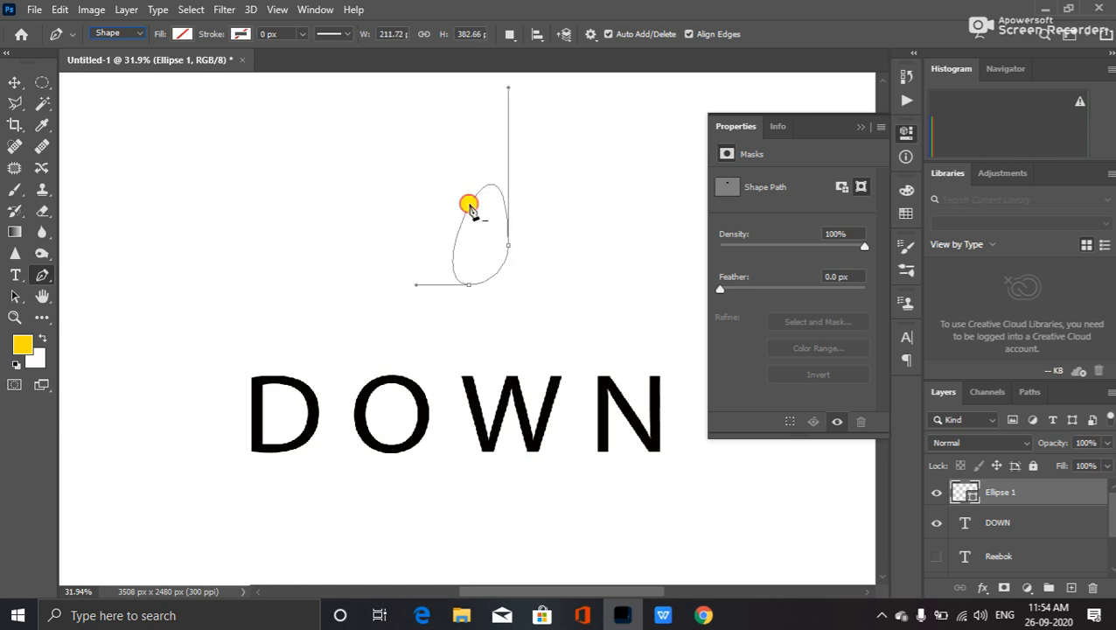
key("ctrl+z")
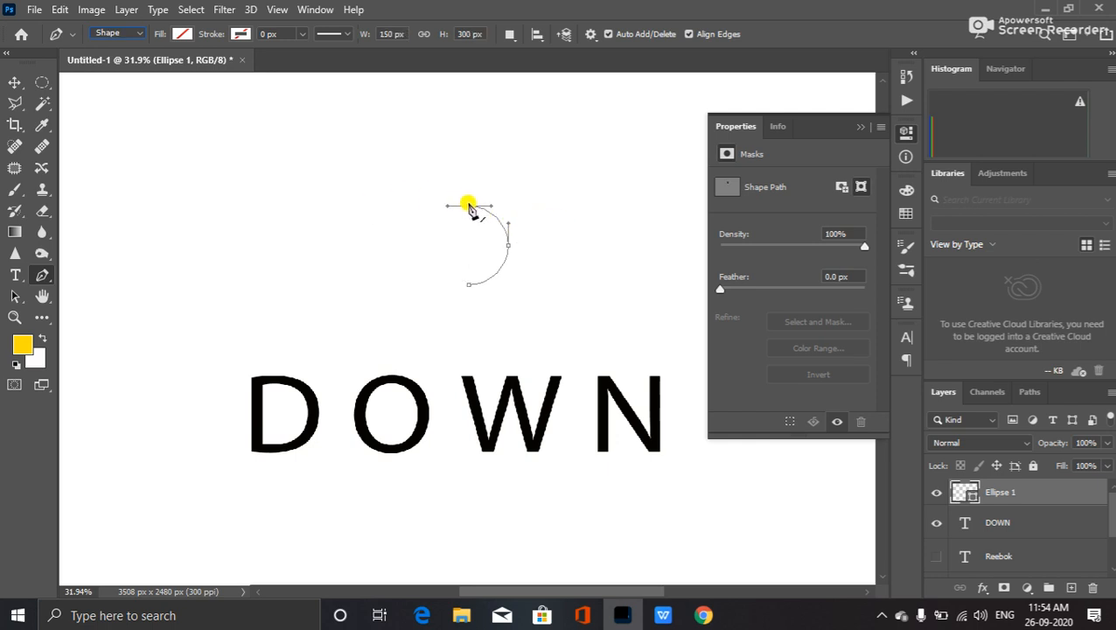
left_click_drag(469, 207, 472, 284)
left_click(470, 287)
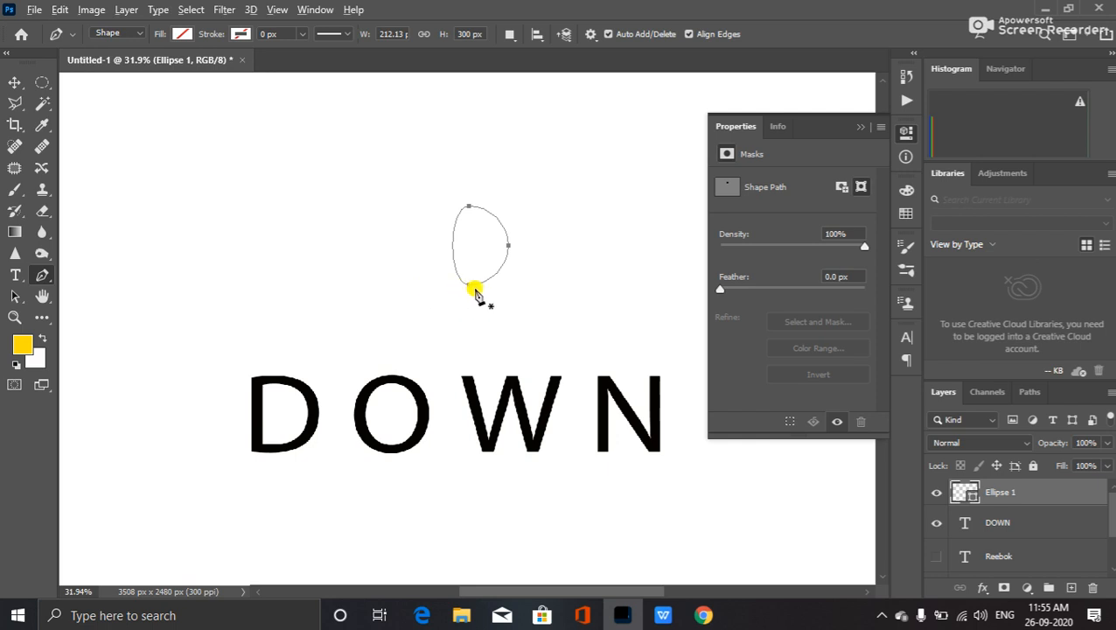
key("ctrl+z")
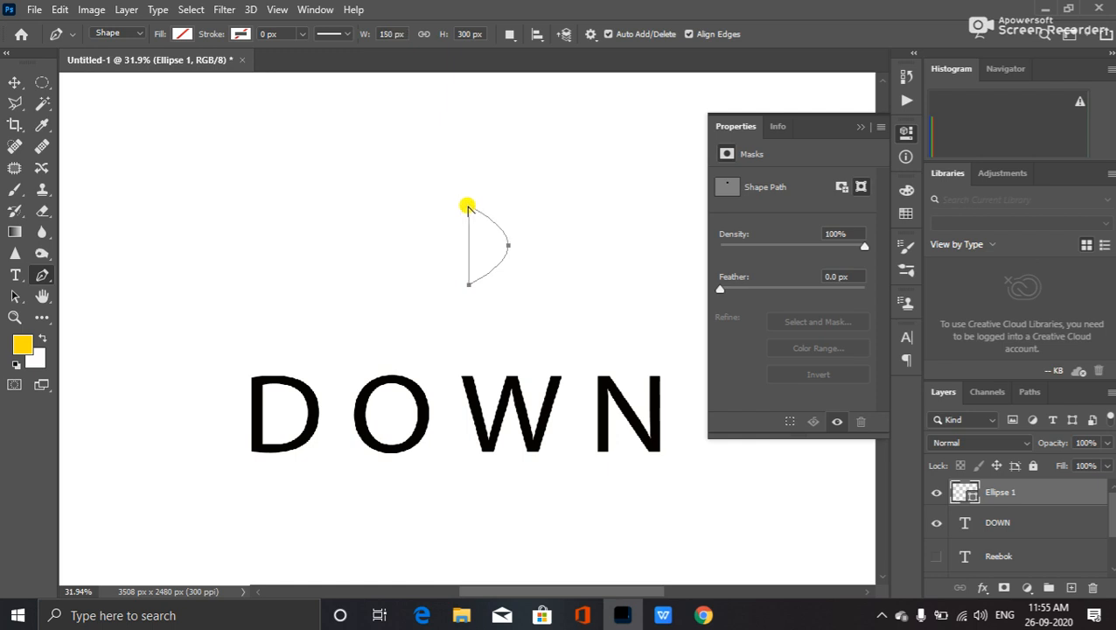
- Pull the curved right side outward to round and widen the D shape
left_click_drag(507, 243, 506, 205)
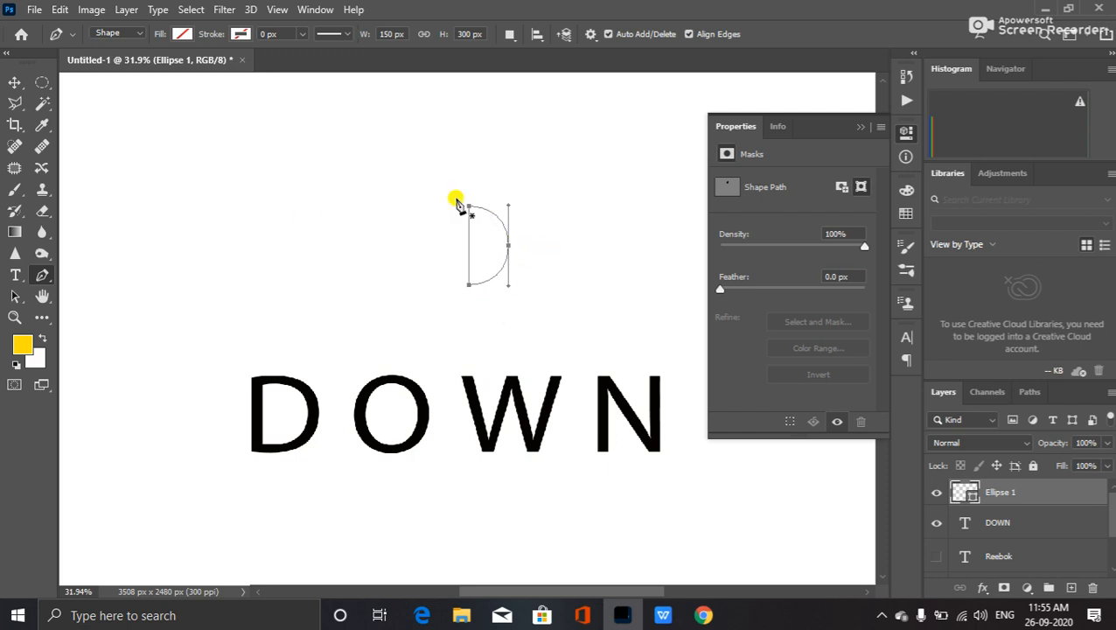
left_click_drag(509, 246, 503, 253)
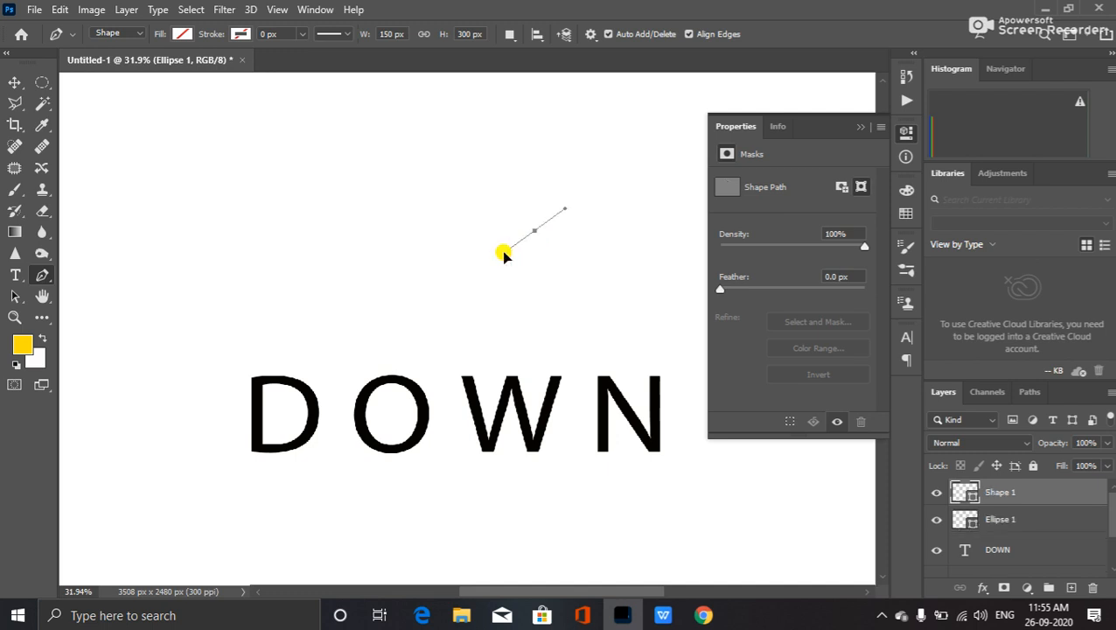
key("ctrl+z")
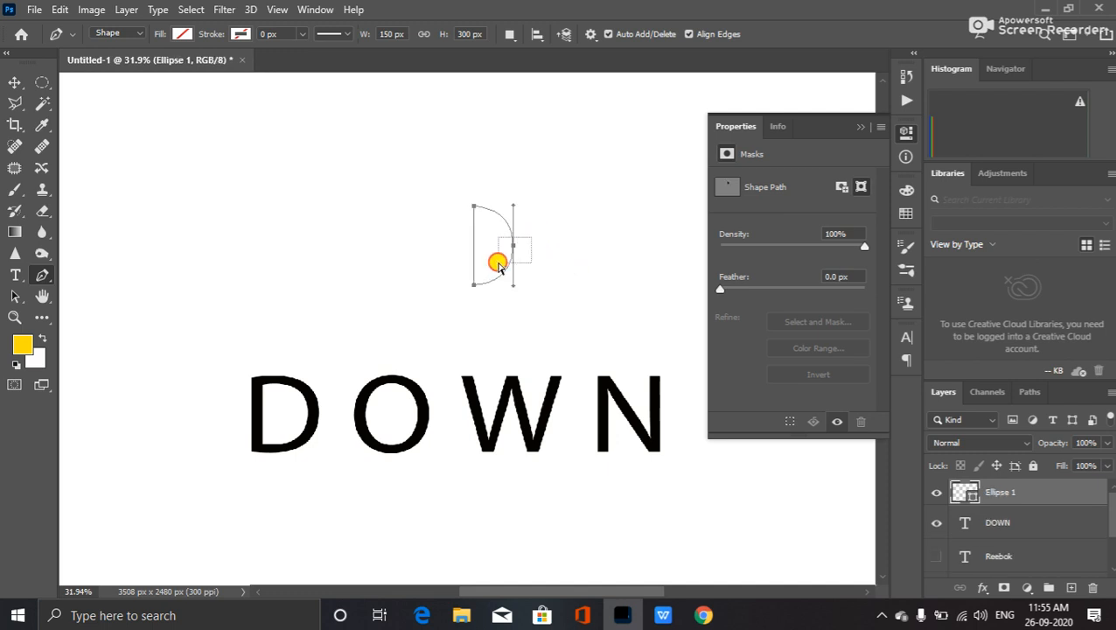
left_click_drag(515, 245, 519, 246)
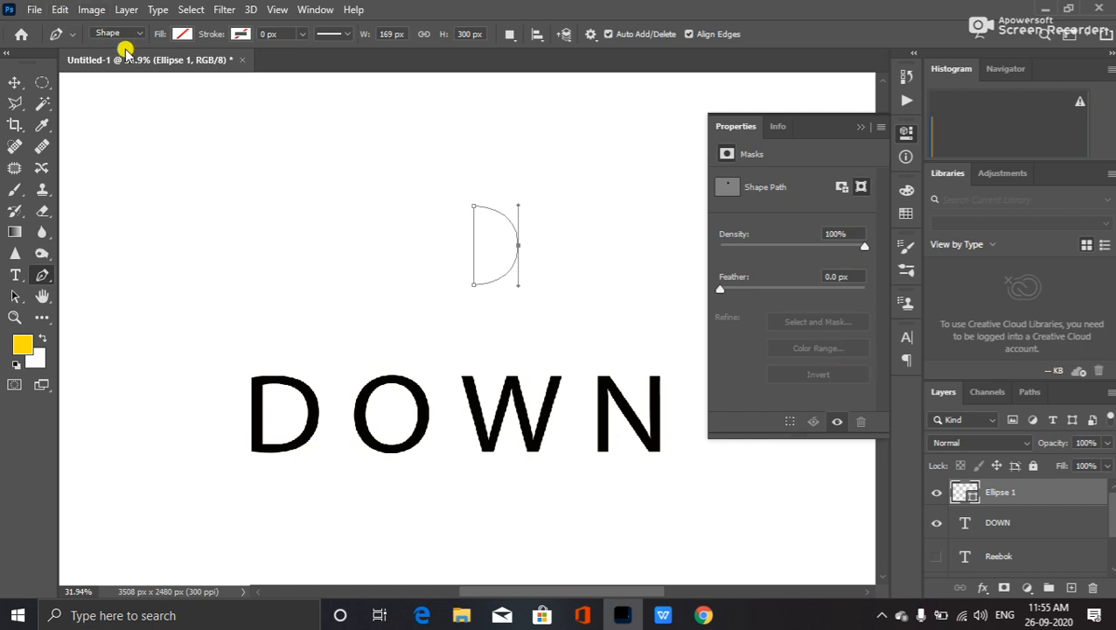
- Set the D shape's fill to solid black and deselect the path
left_click(182, 35)
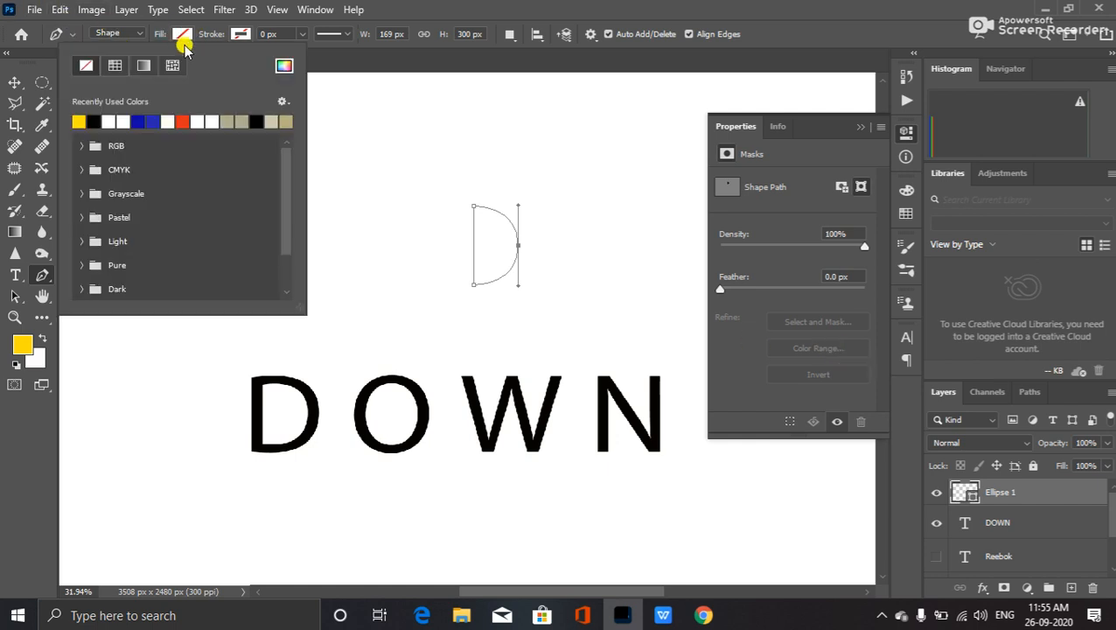
left_click(93, 122)
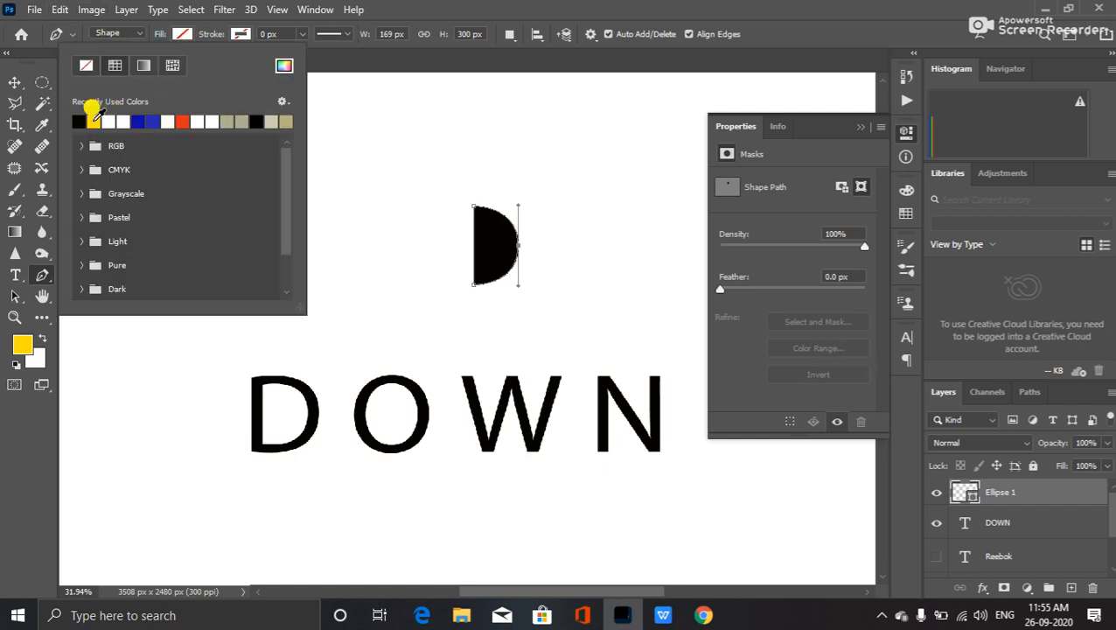
left_click(144, 119)
left_click(93, 121)
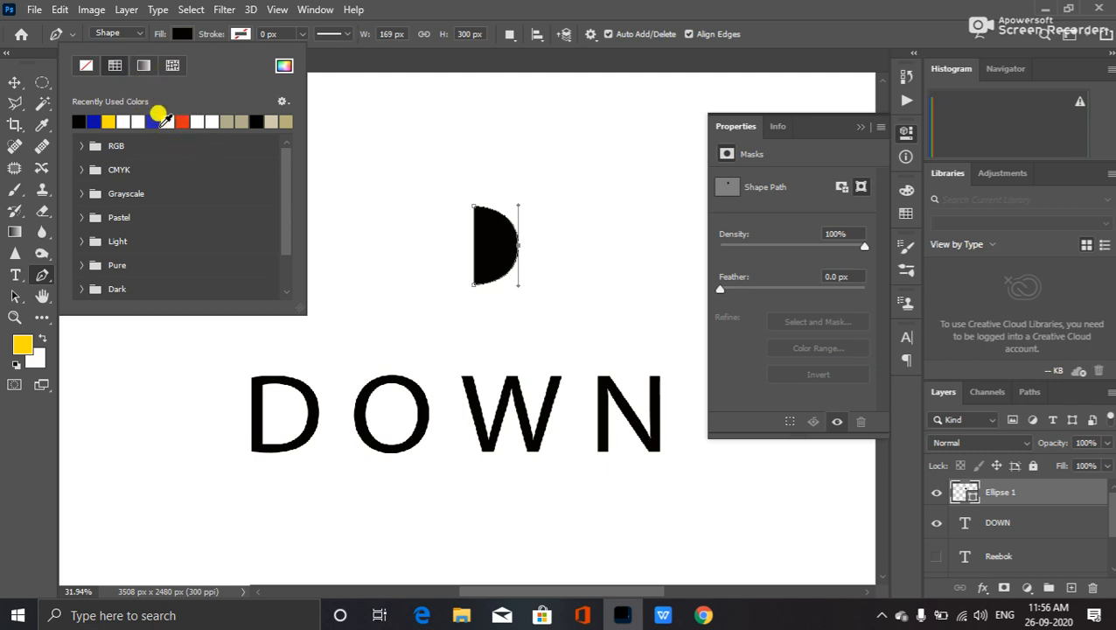
left_click(595, 4)
key("Return")
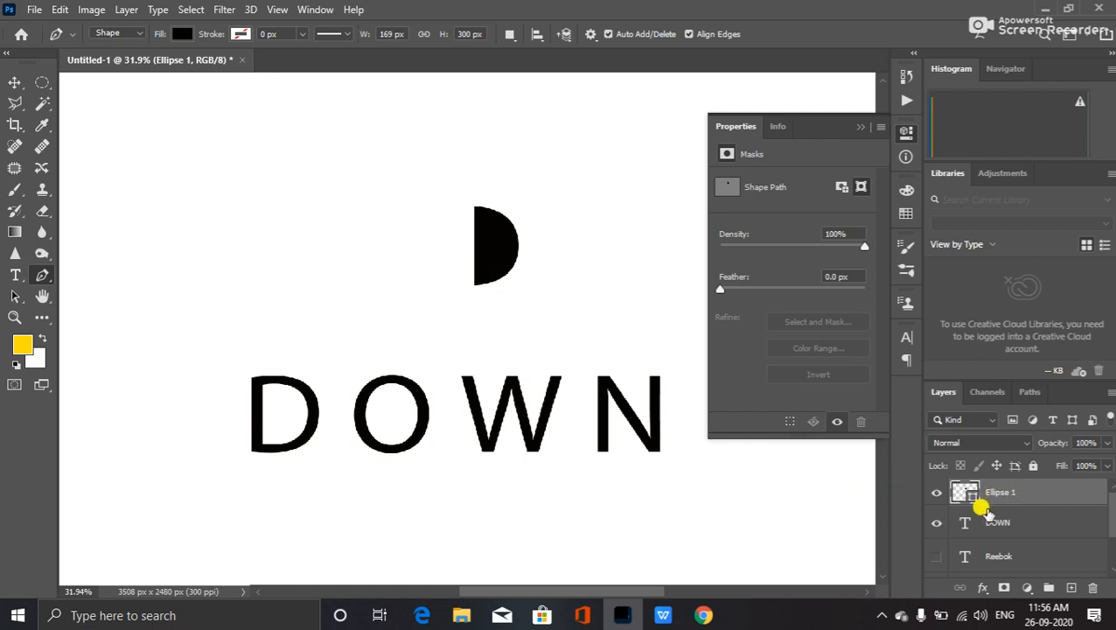
- Place an enlarged off-white copy of the D behind the black one, then duplicate it below
key("ctrl+j")
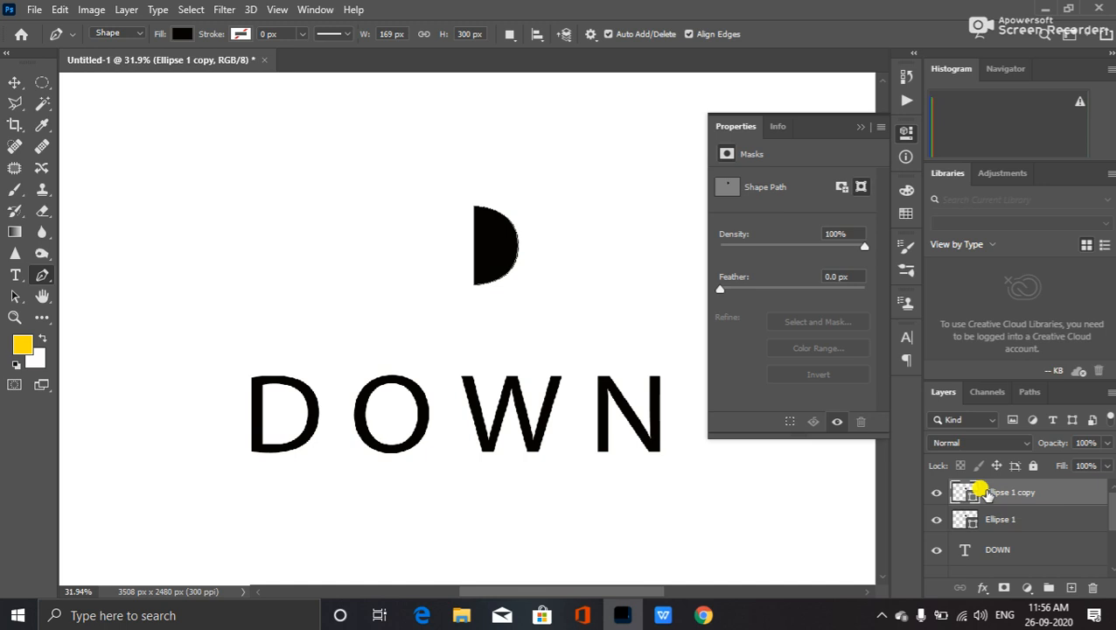
key("ctrl+t")
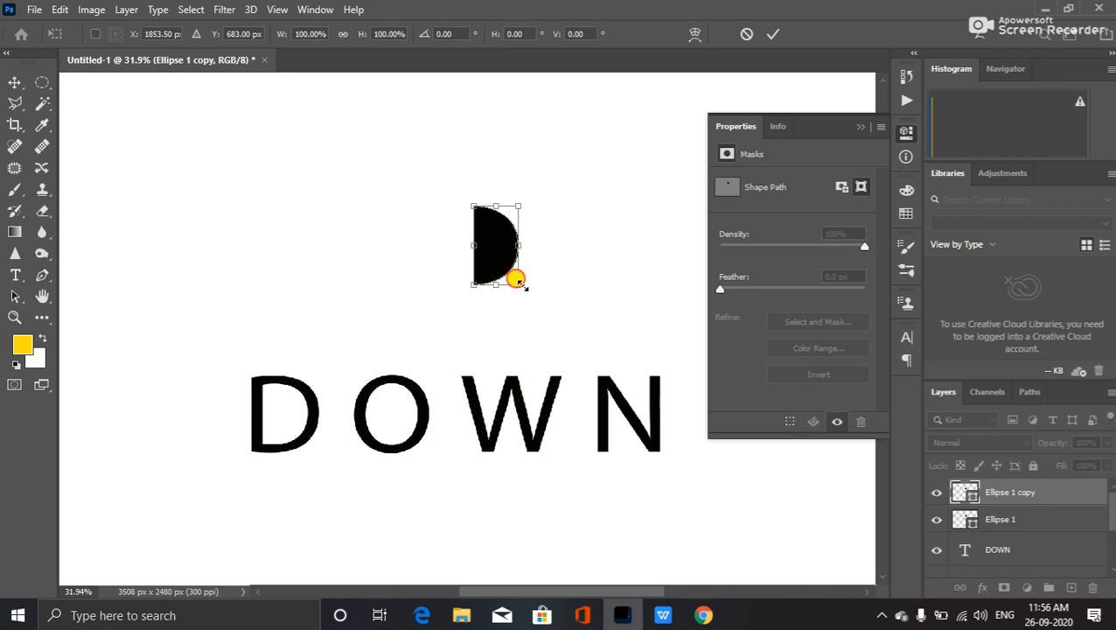
left_click_drag(517, 280, 528, 287)
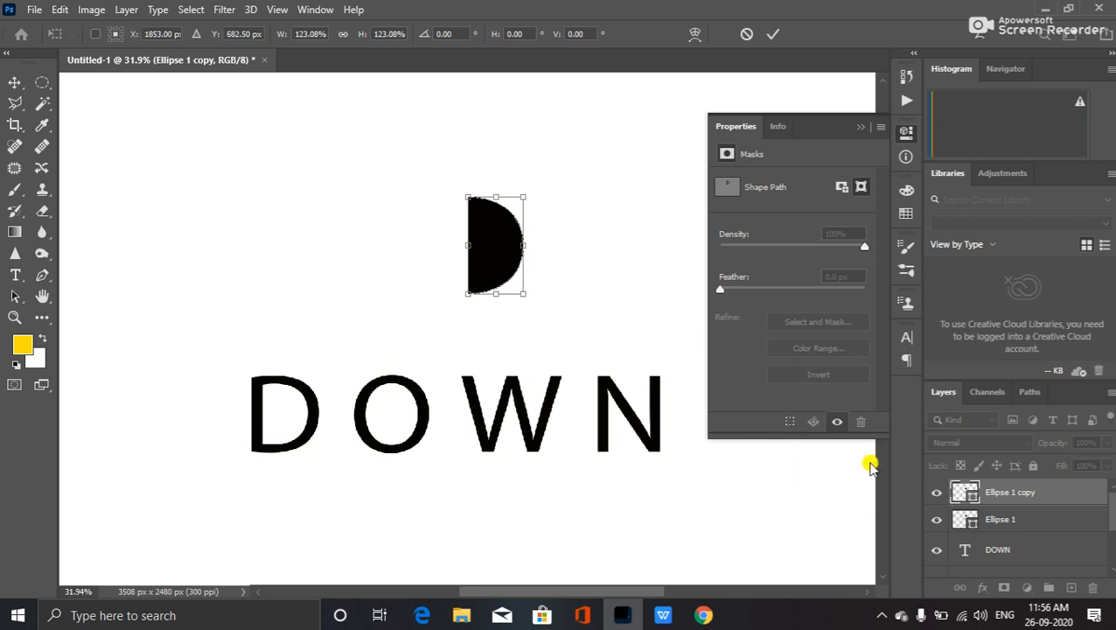
left_click(41, 276)
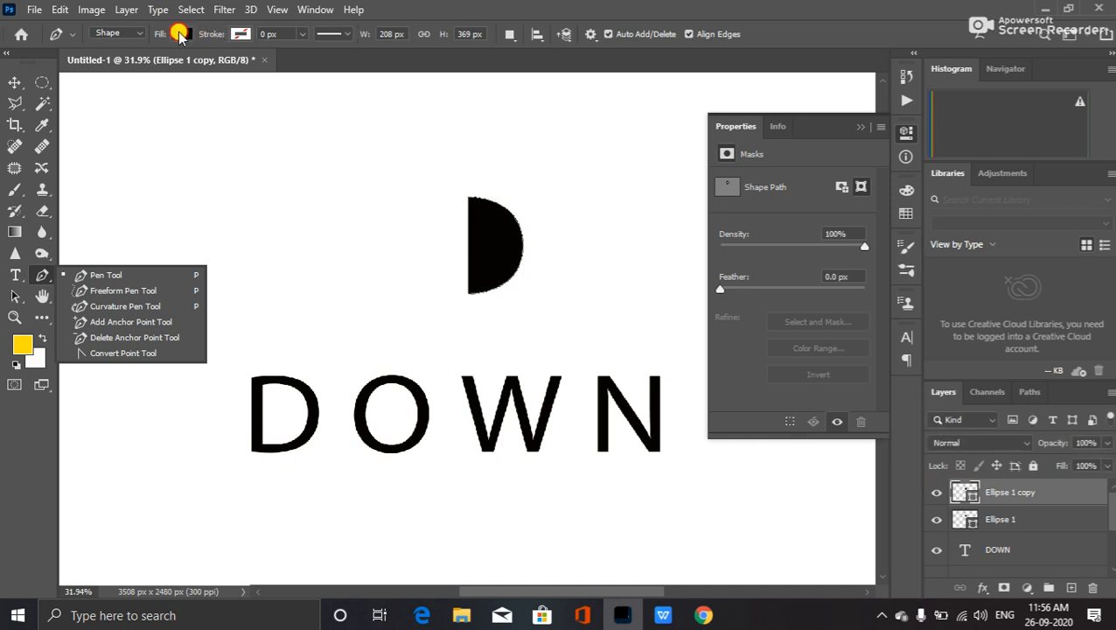
left_click(181, 33)
left_click(169, 120)
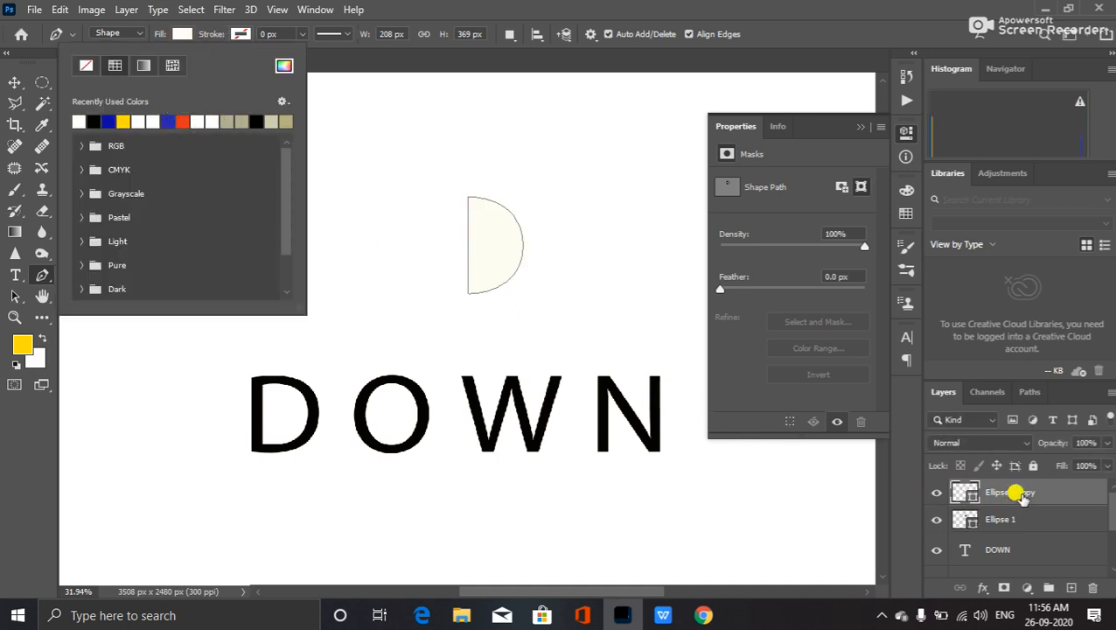
left_click(1022, 495)
mouse_move(1019, 497)
left_mouse_down()
mouse_move(1004, 523)
mouse_move(1015, 516)
left_mouse_up()
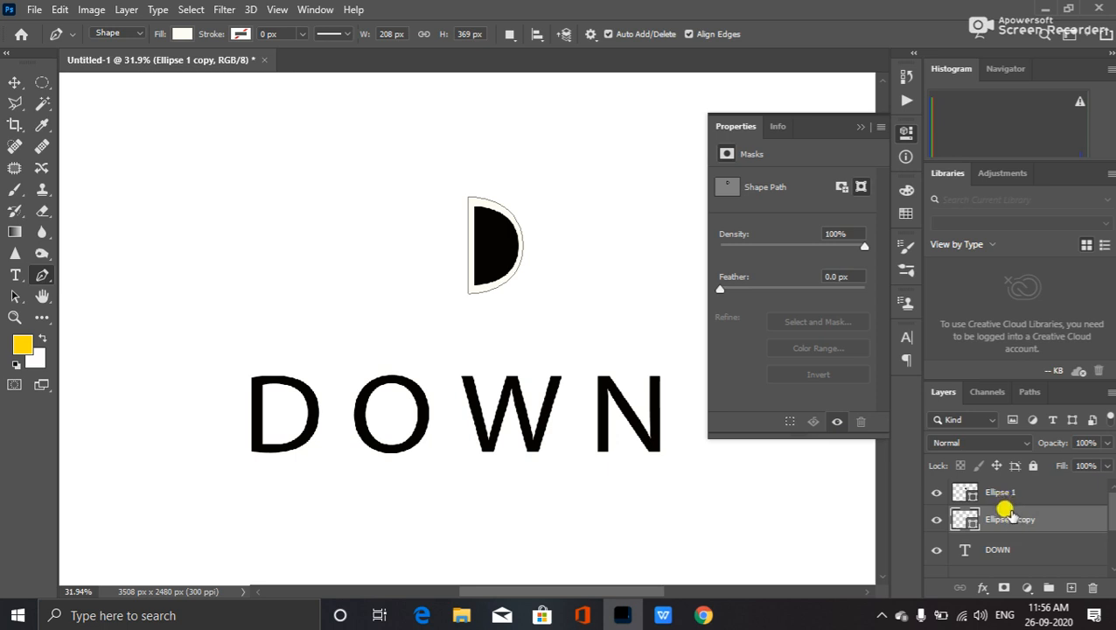
key("ctrl+j")
left_click_drag(1006, 512, 1023, 551)
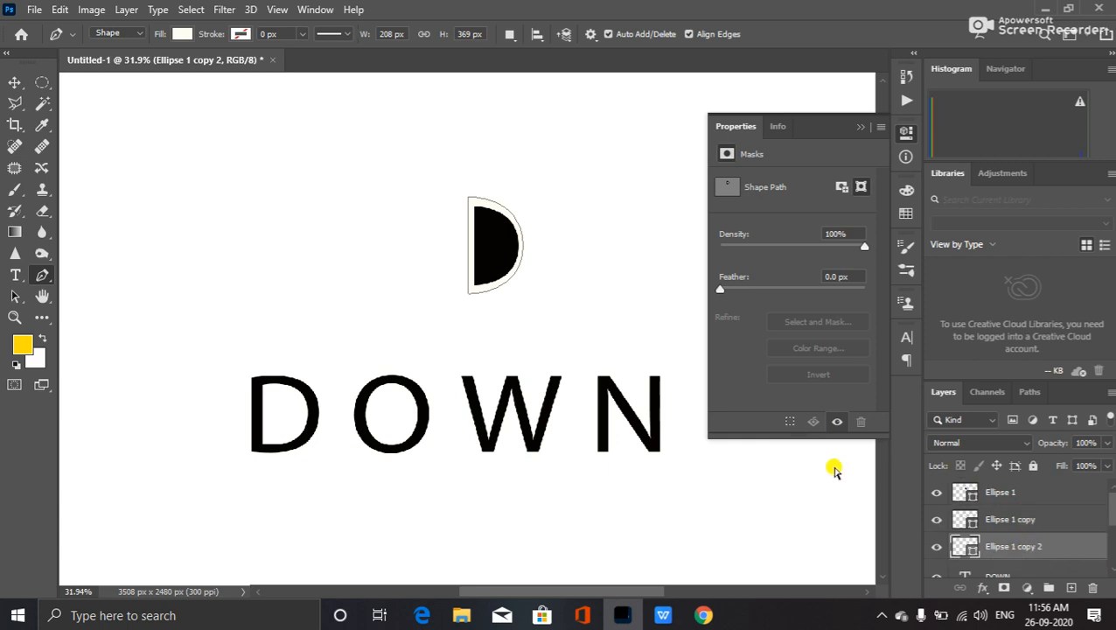
- Scale Ellipse 1 copy 2 proportionally to about 135% and fill it black
key("ctrl+t")
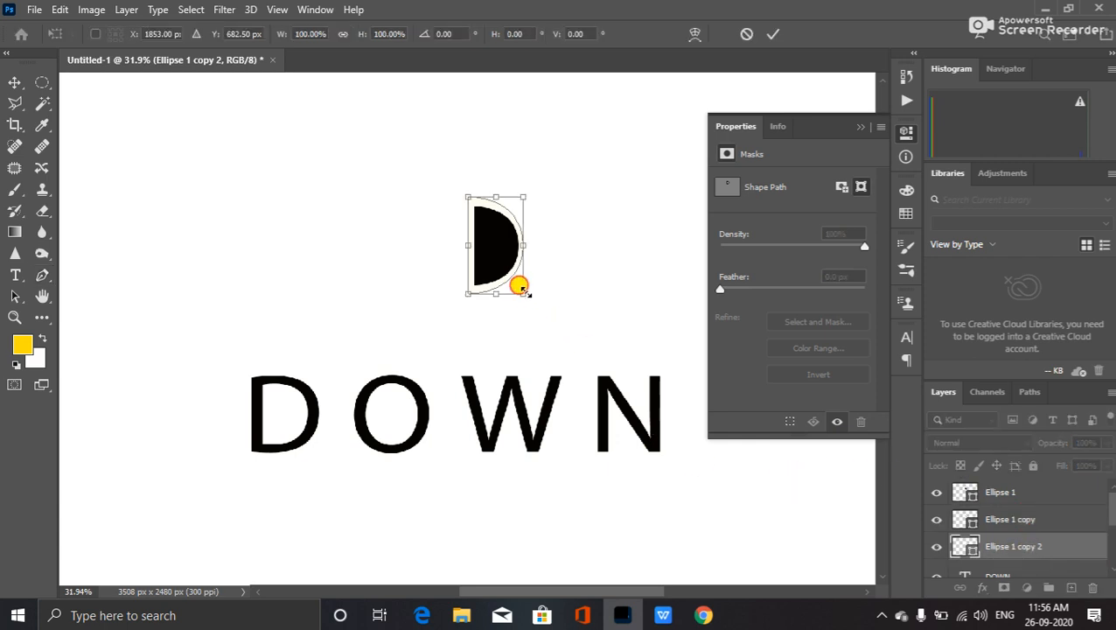
left_click_drag(522, 289, 529, 300)
key("alt+shift")
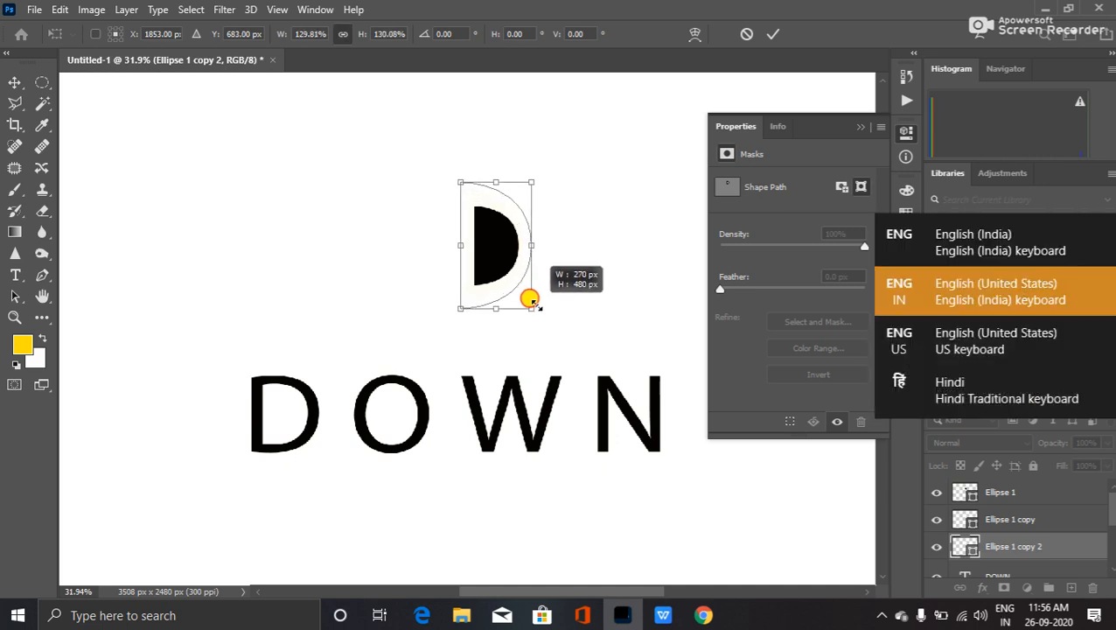
mouse_move(529, 300)
left_mouse_down()
mouse_move(638, 341)
mouse_move(590, 308)
mouse_move(564, 312)
mouse_move(577, 297)
mouse_move(539, 289)
mouse_move(551, 297)
left_mouse_up()
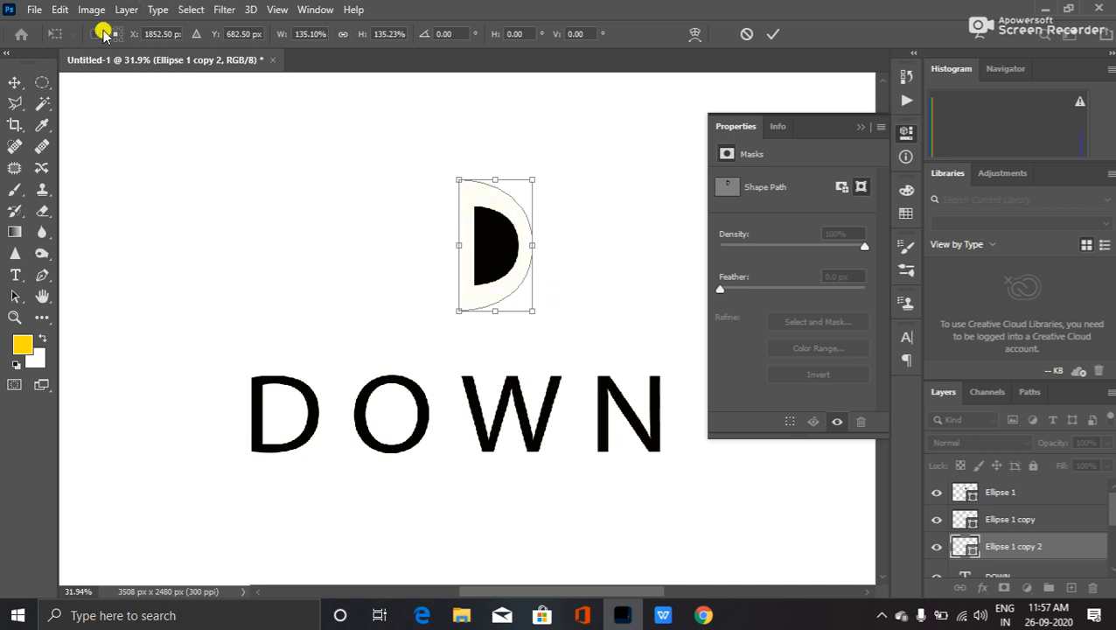
left_click(42, 274)
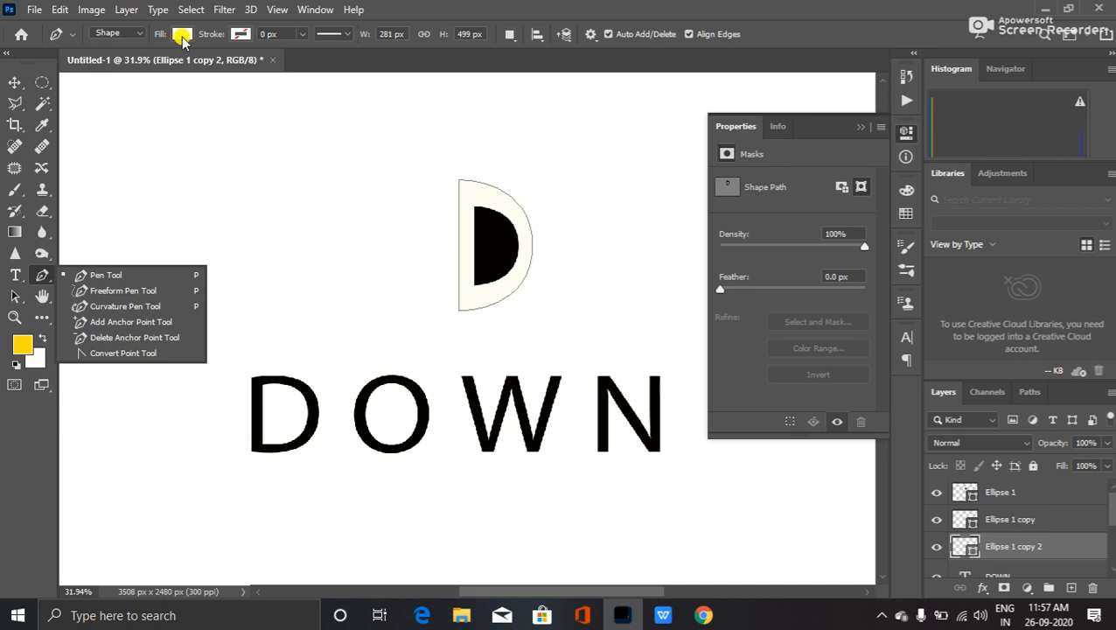
left_click(182, 35)
left_click(86, 121)
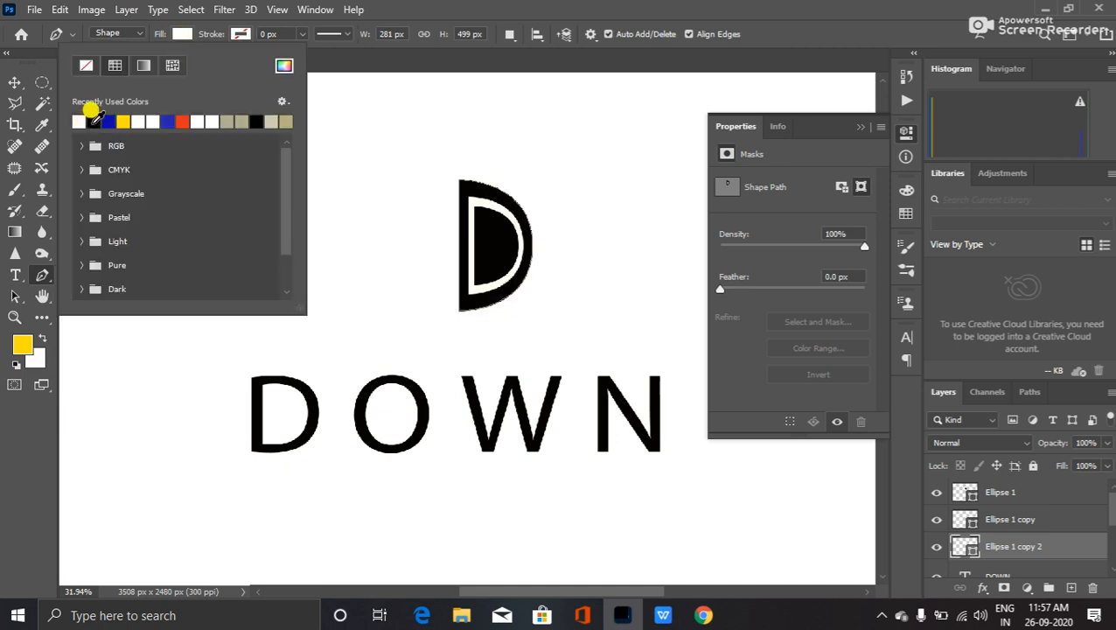
left_click(93, 121)
left_click(744, 4)
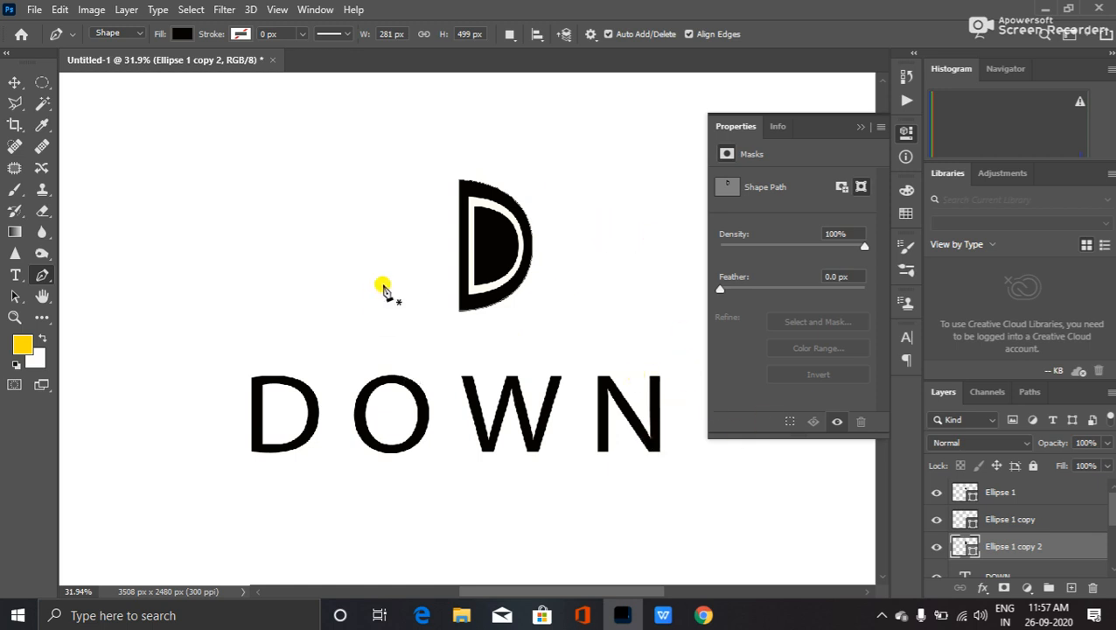
- Give the inner half-circle, Ellipse 1, a white-to-black gradient fill
key("v")
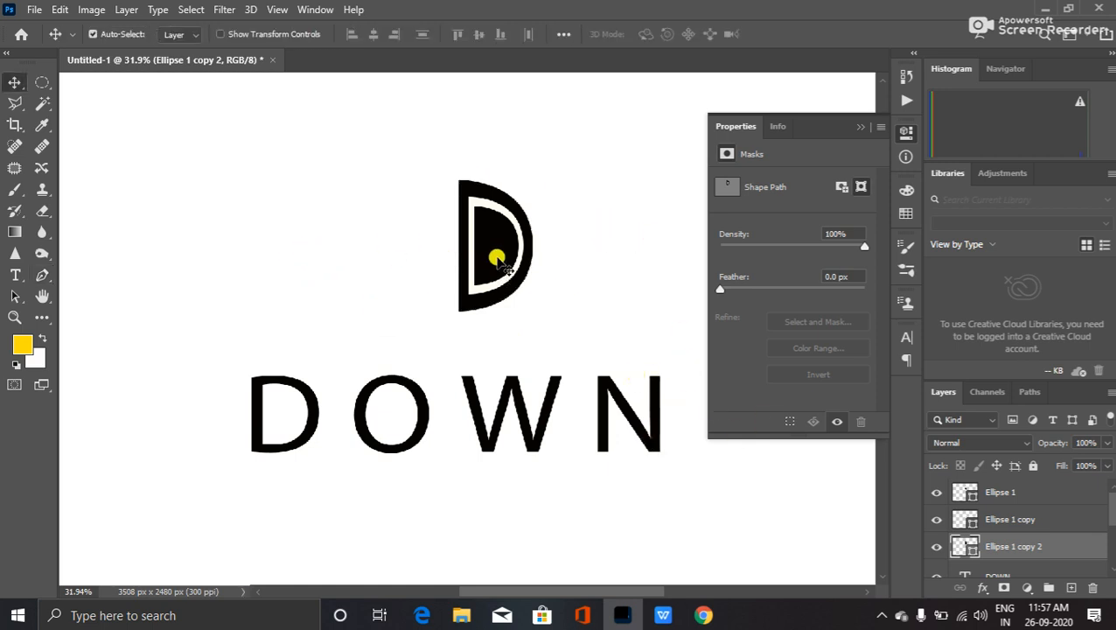
left_click(496, 258)
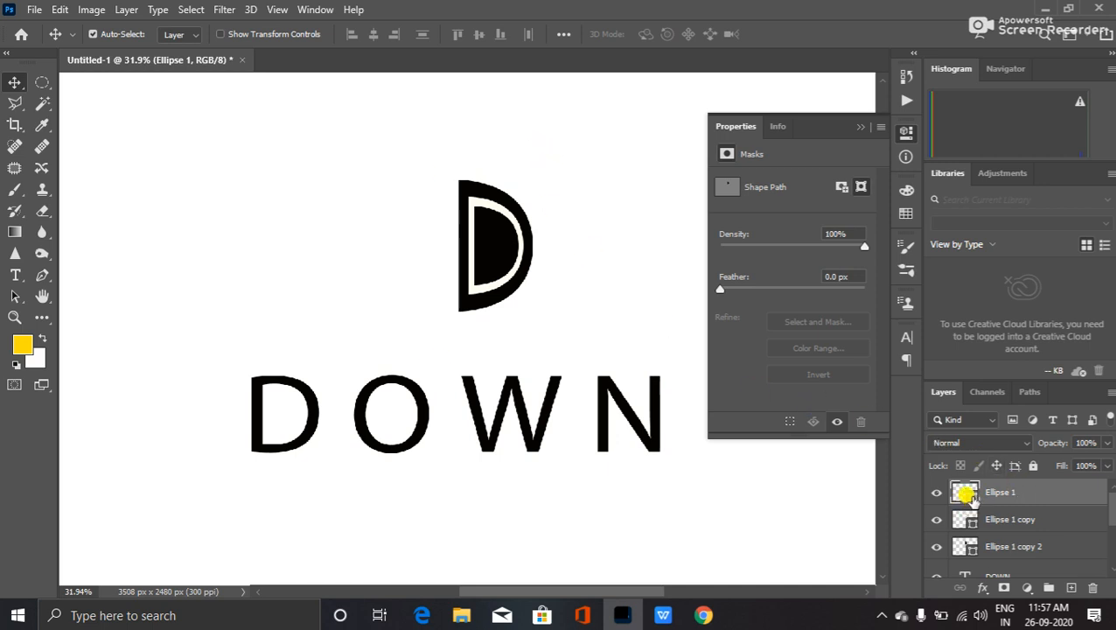
left_click(42, 275)
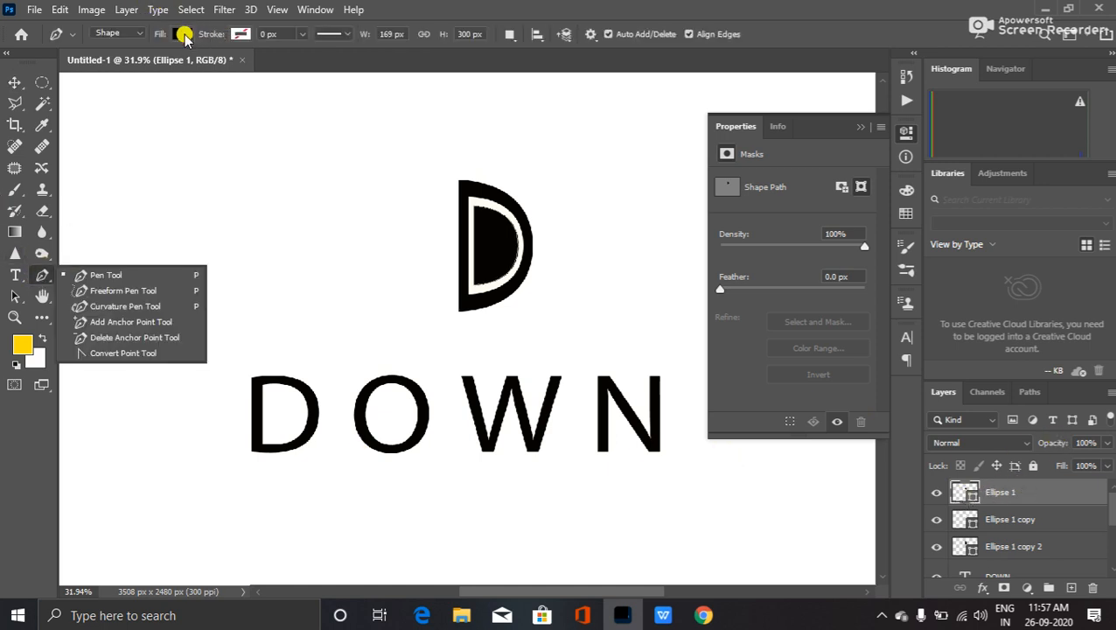
left_click(181, 34)
left_click(143, 65)
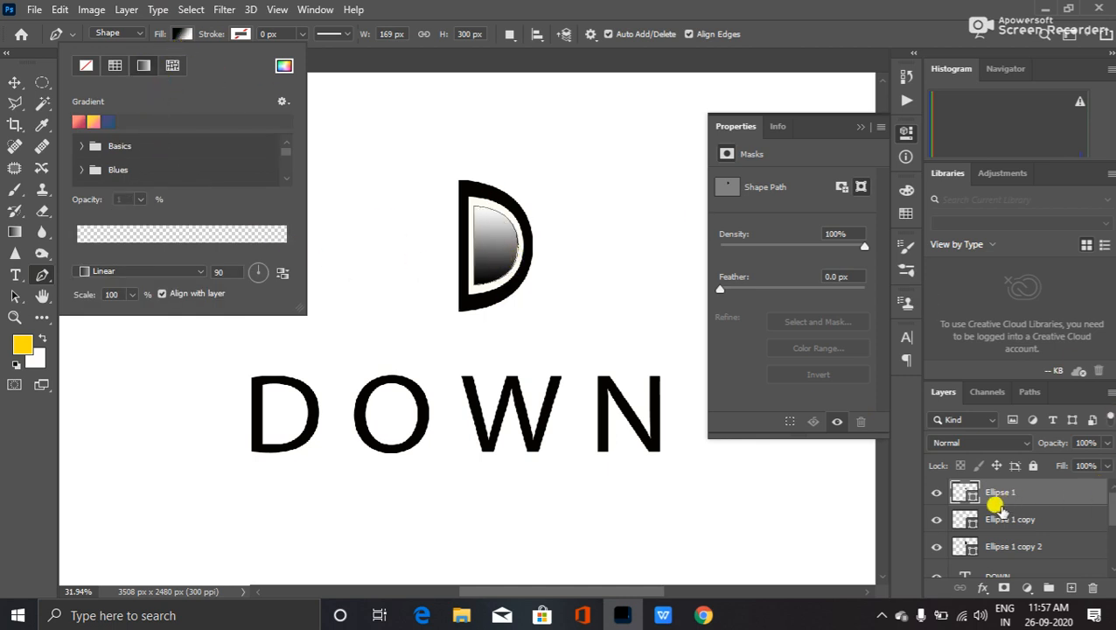
left_click(1012, 546)
- Apply the same gradient fill to the outer half-circle, Ellipse 1 copy 2
left_click(1013, 545)
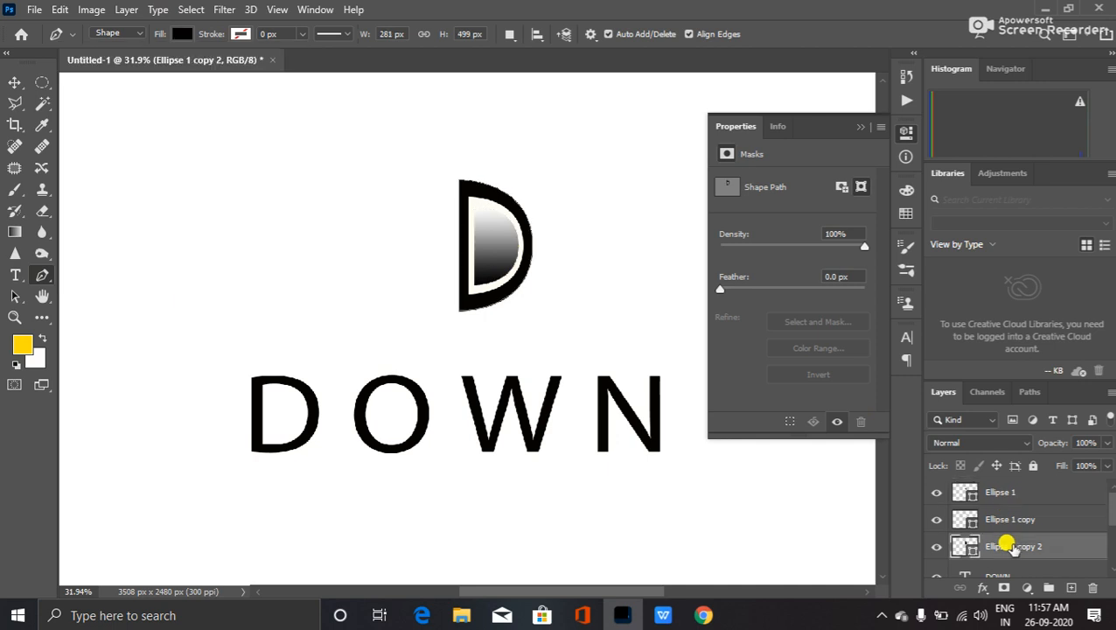
left_click(181, 34)
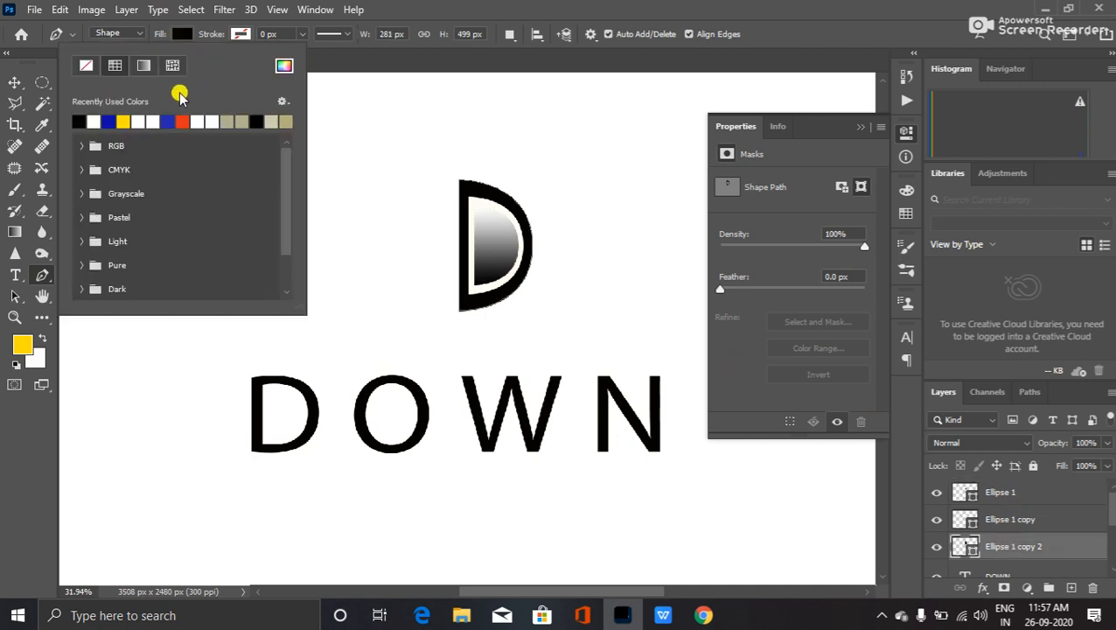
left_click(142, 66)
left_click(745, 5)
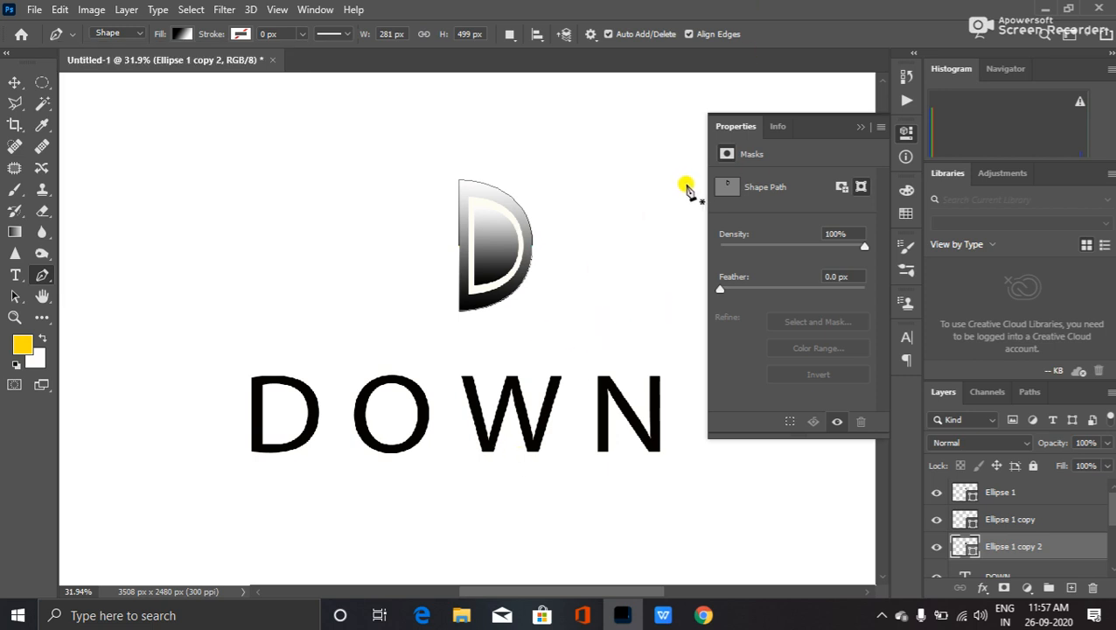
key("v")
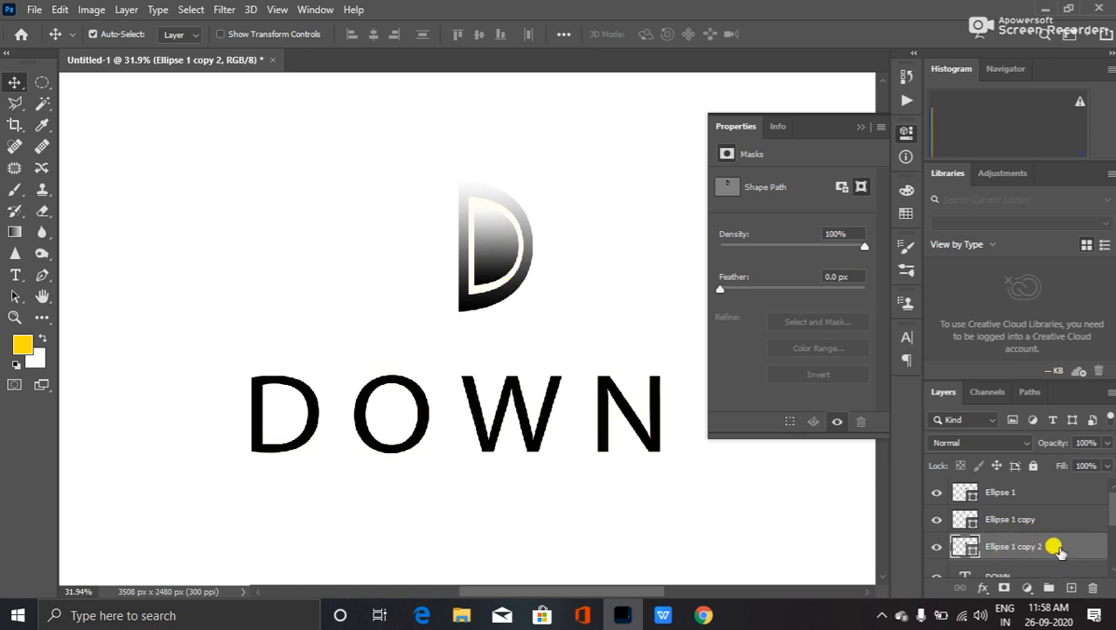
- Add a new layer with a large text box holding the letter S left of the emblem
left_click(1019, 490)
left_click(1071, 587)
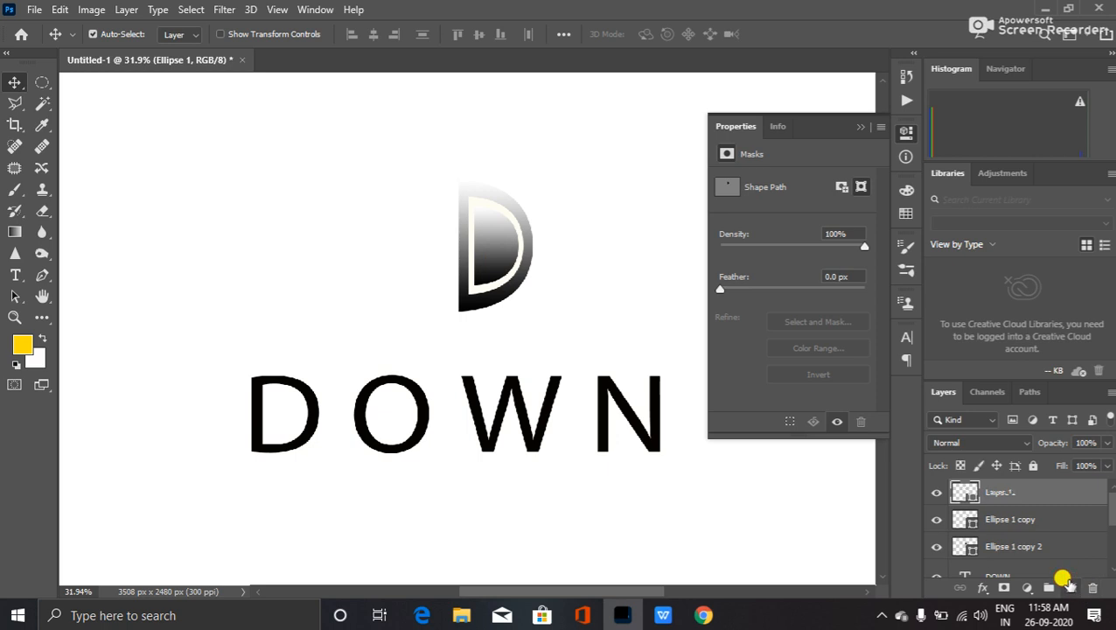
left_click(15, 275)
left_click(245, 208)
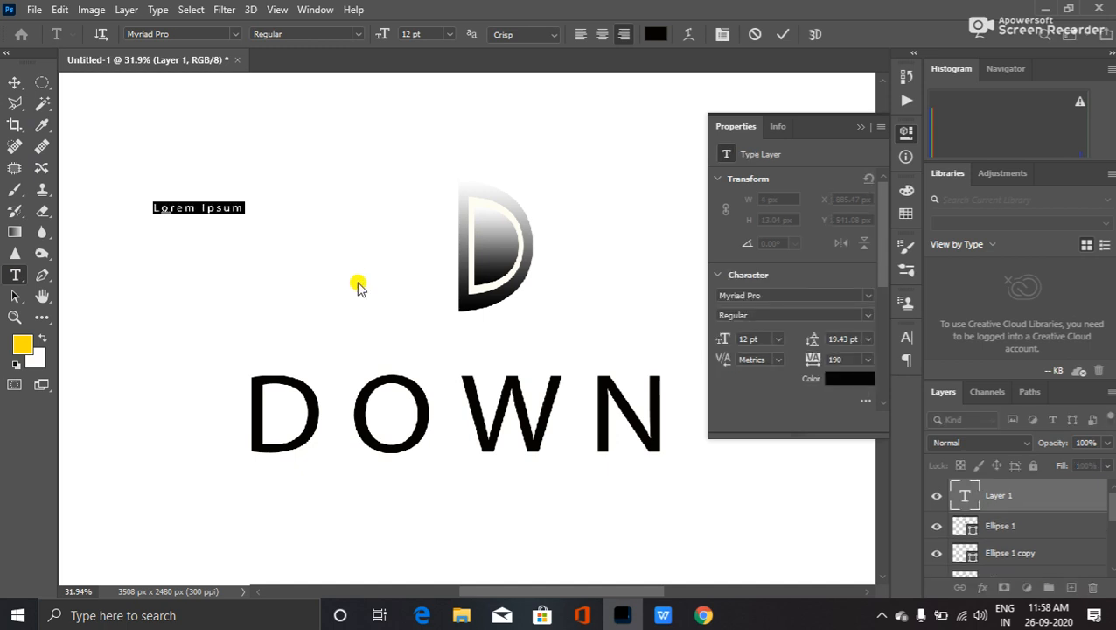
key("BackSpace")
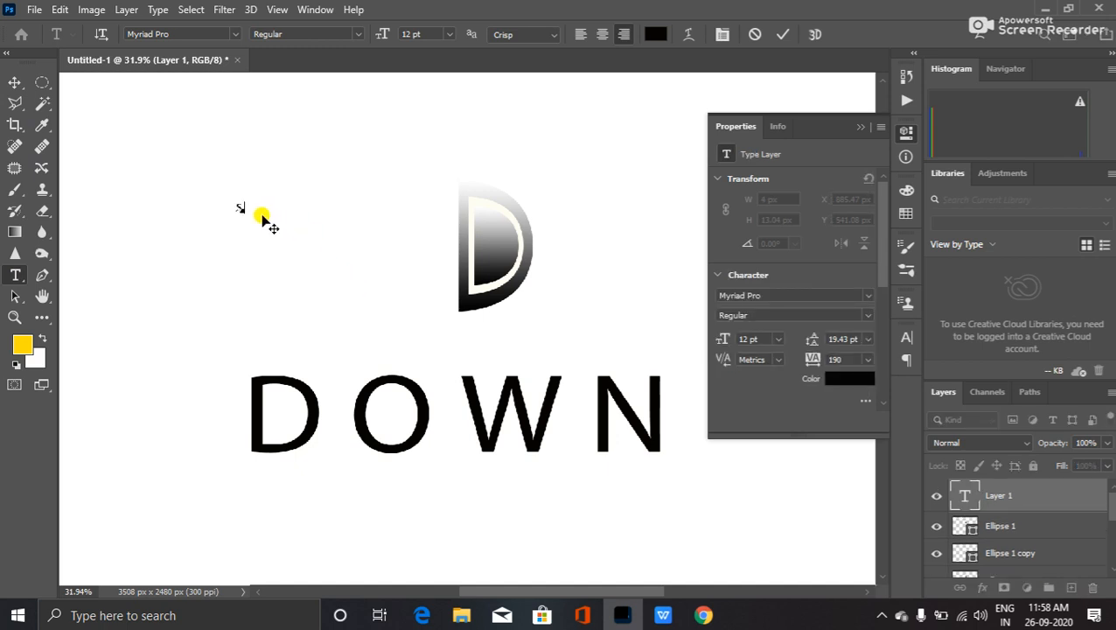
left_click_drag(245, 213, 328, 298)
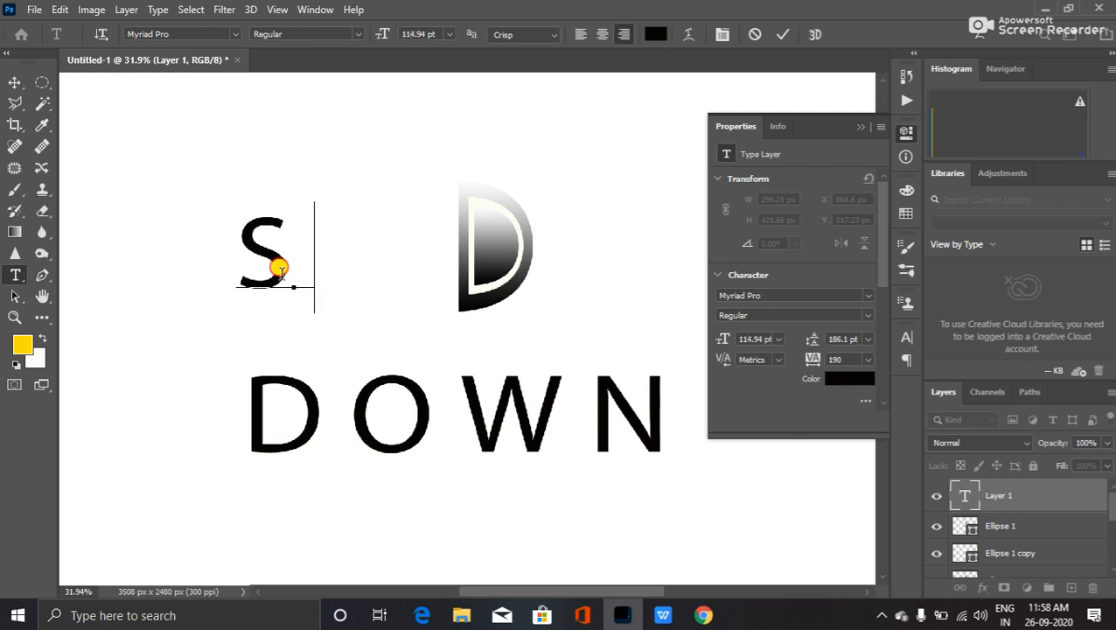
left_click_drag(277, 265, 194, 246)
- Preview the S in fonts from Segoe Script through Verdana and Yu Gothic, ending on SimSun-ExtB
left_click(210, 34)
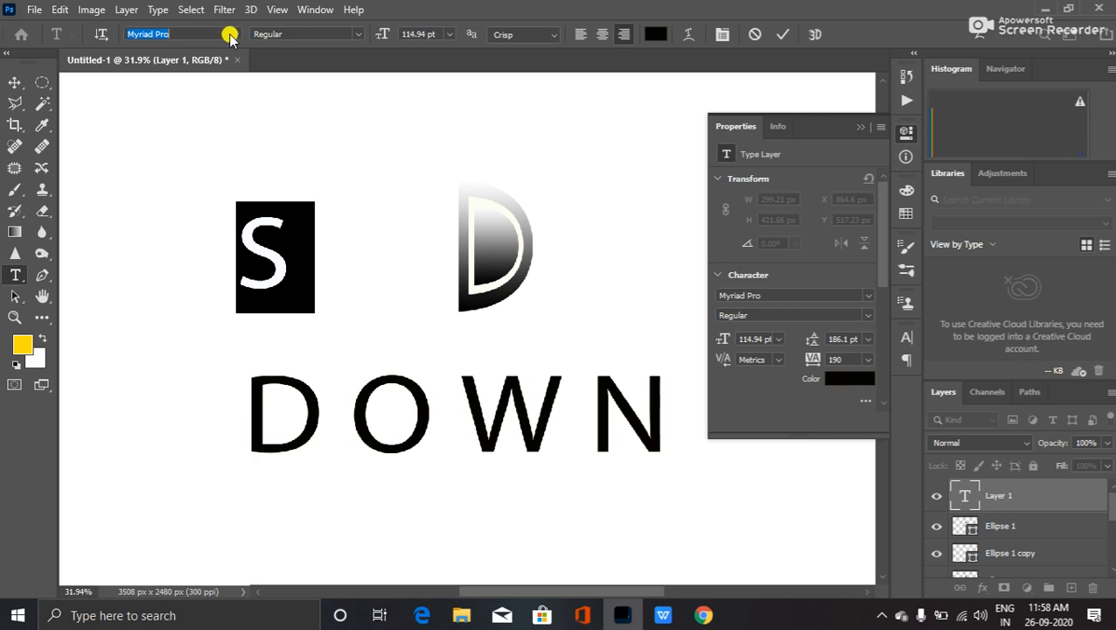
key("Down")
key("Down")
key("Down")
key("Down")
key("Down")
key("Down")
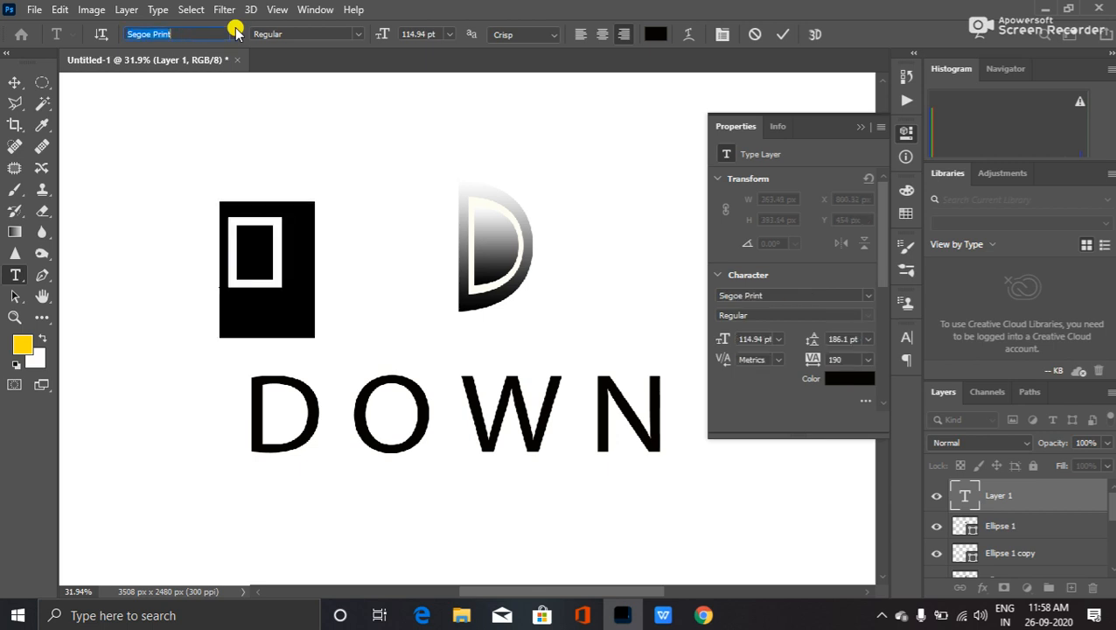
key("Down")
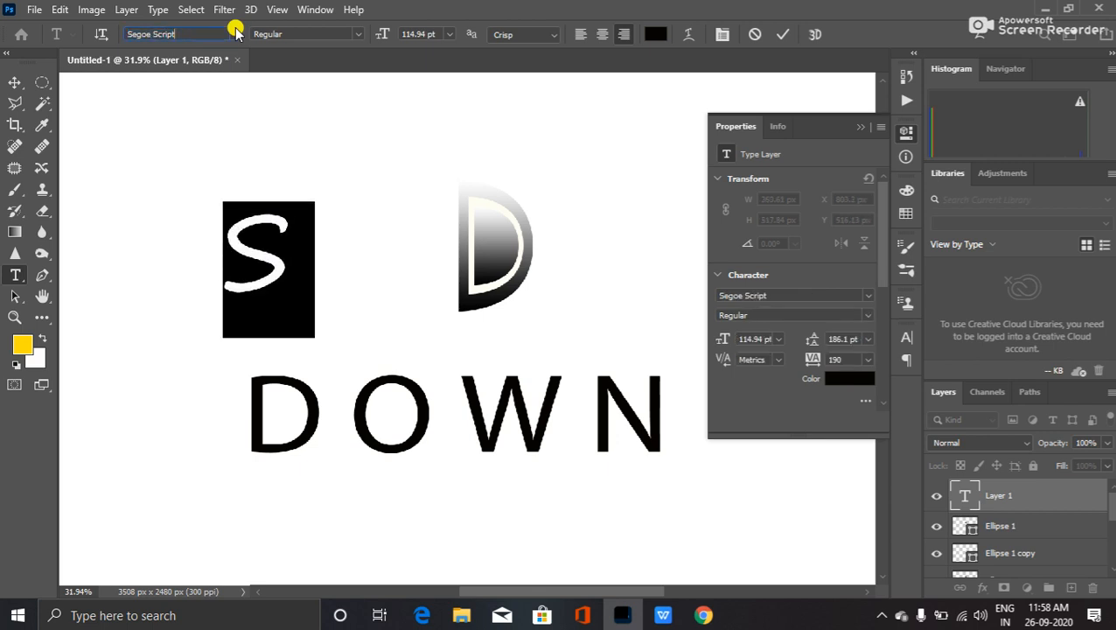
key("Down")
key("Down")
key("Down")
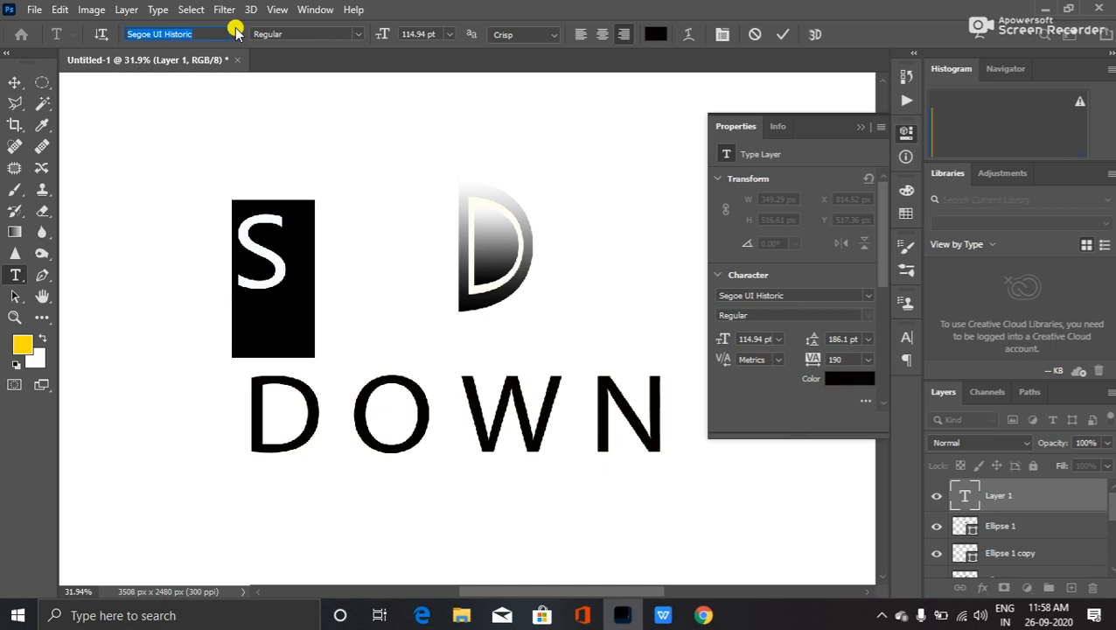
key("Up")
key("Up")
key("Down")
key("Down")
key("Down")
key("Down")
key("Down")
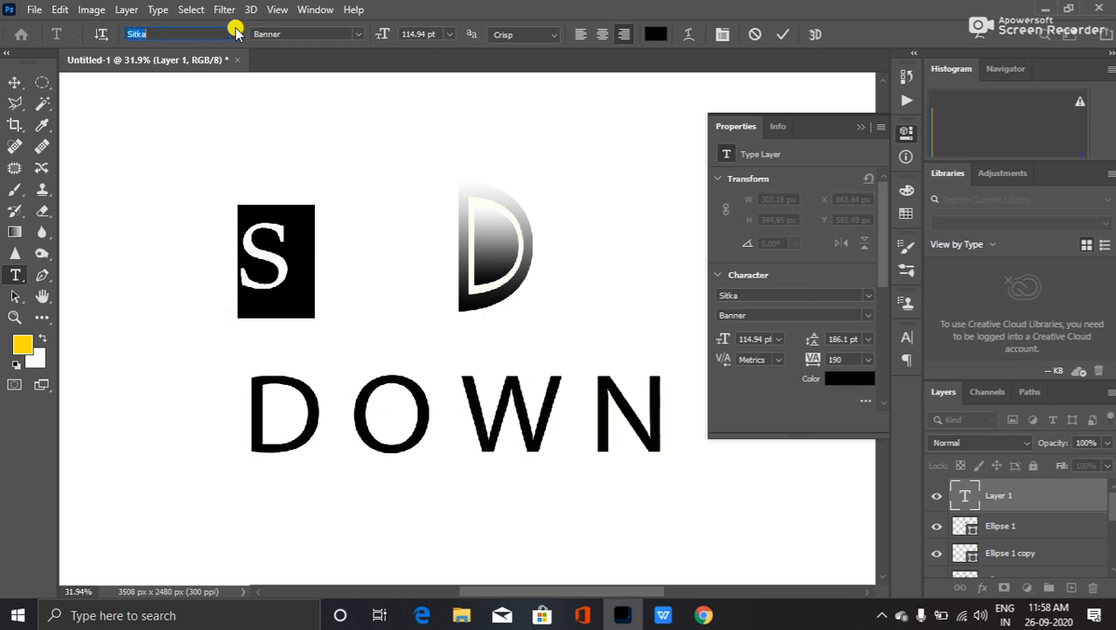
key("Down")
key("Down")
key("Down")
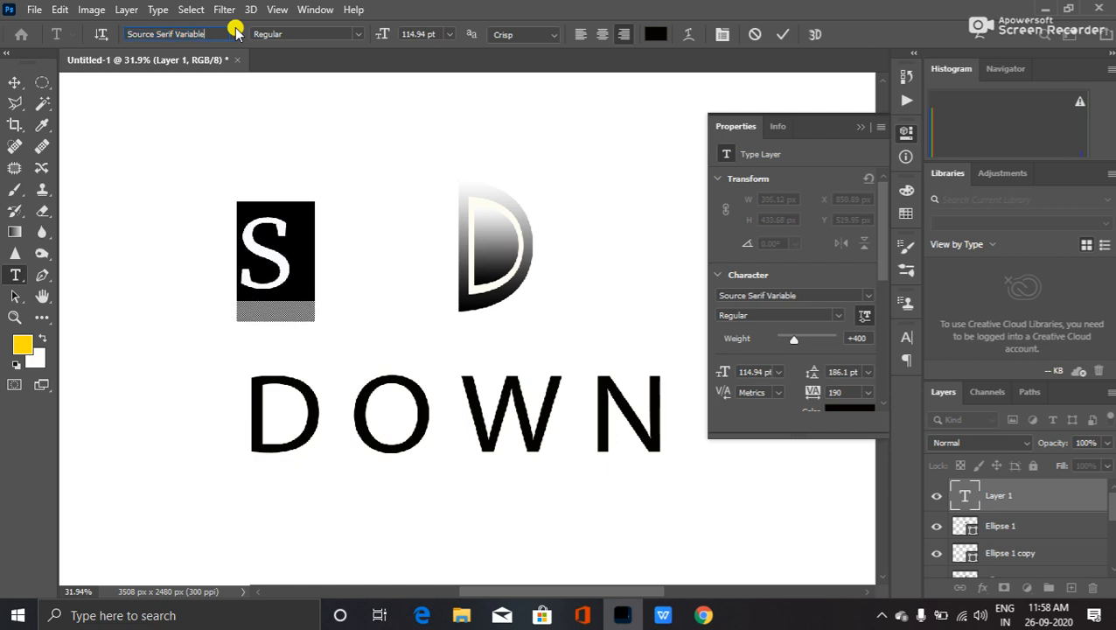
key("Down")
key("Down")
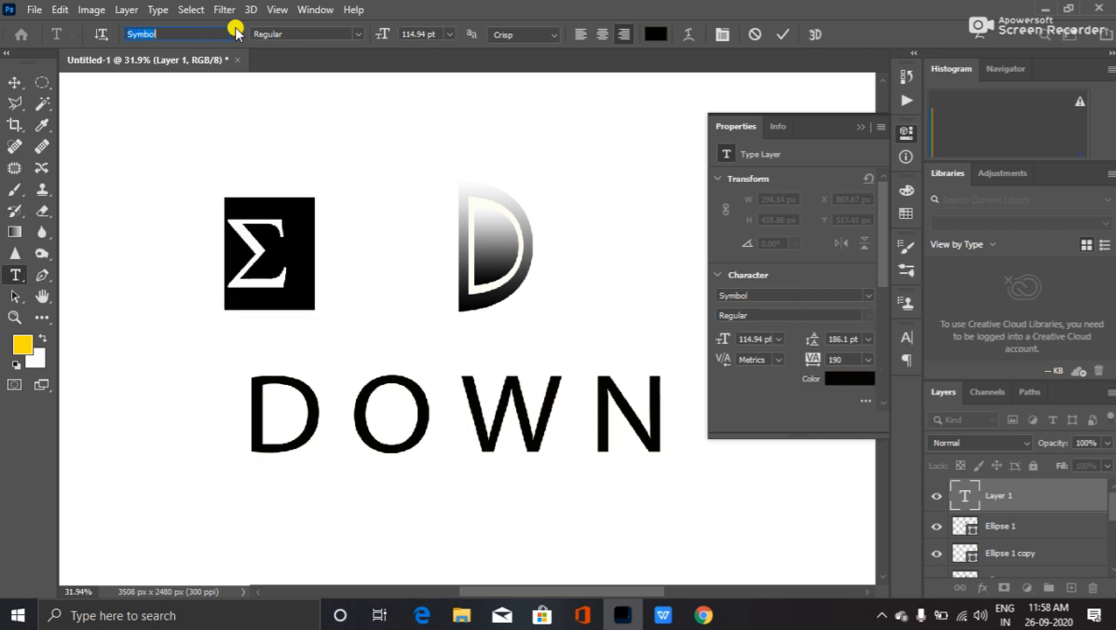
key("Down")
key("Down")
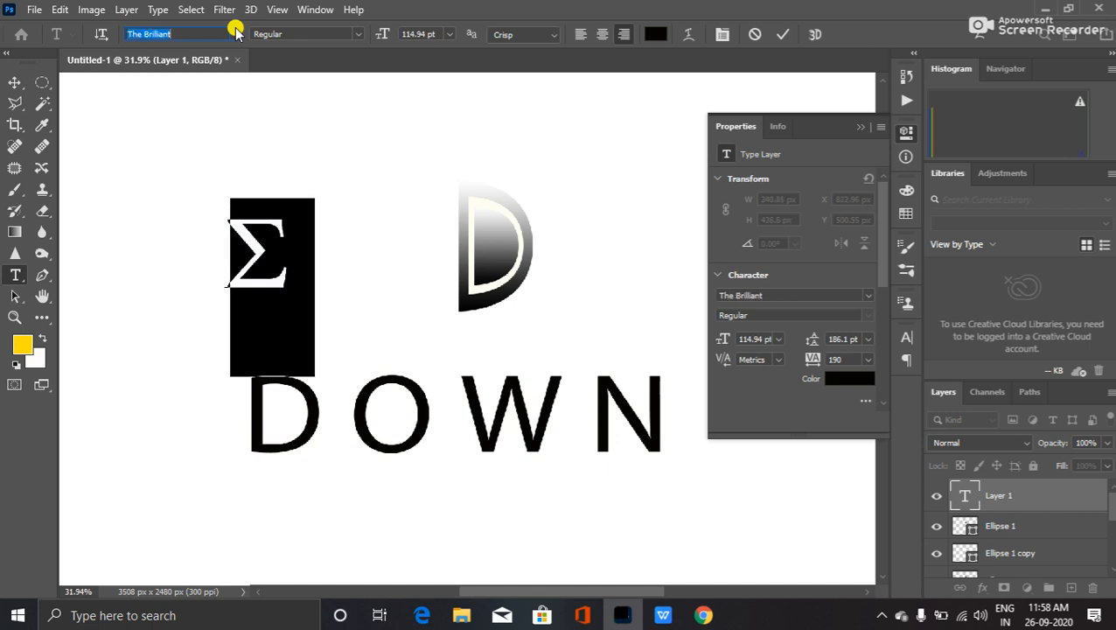
key("Down")
key("Down")
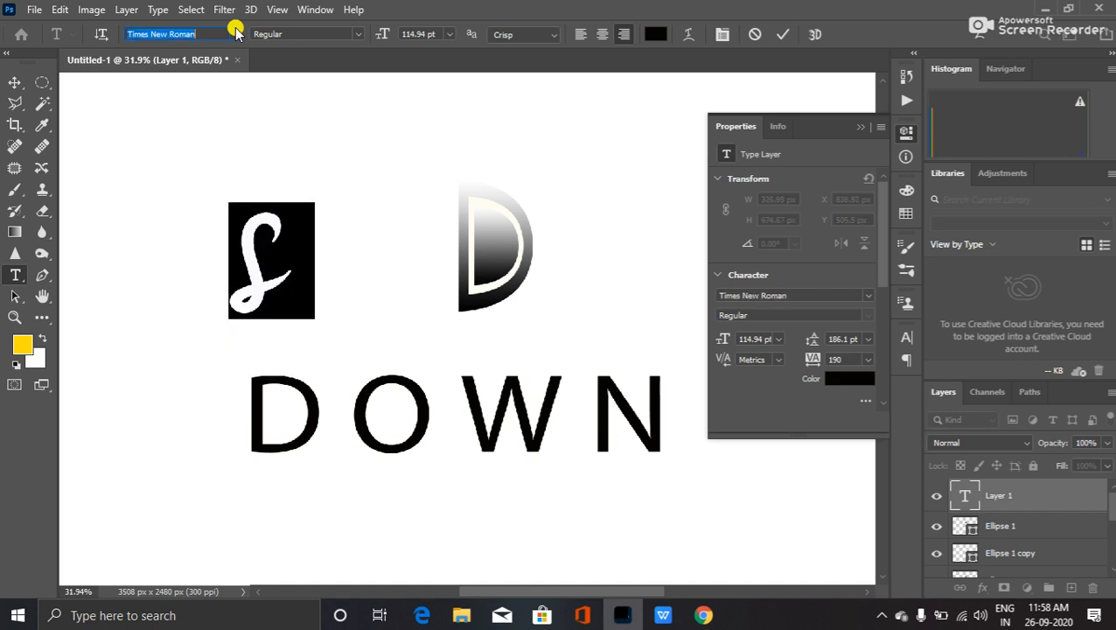
key("Down")
key("Down")
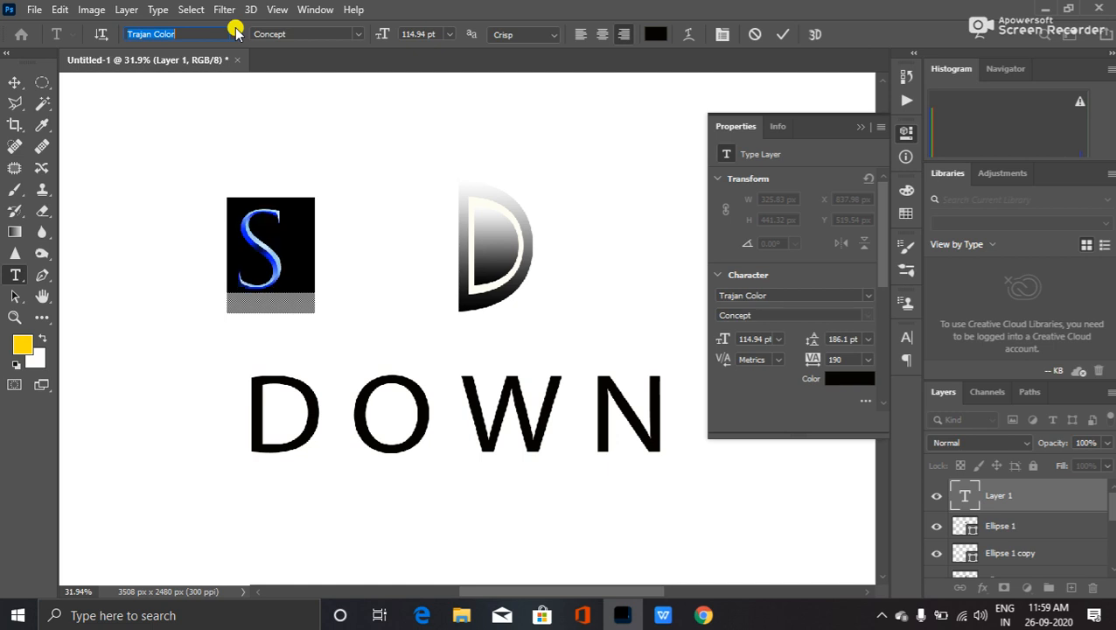
key("Up")
key("Down")
key("Down")
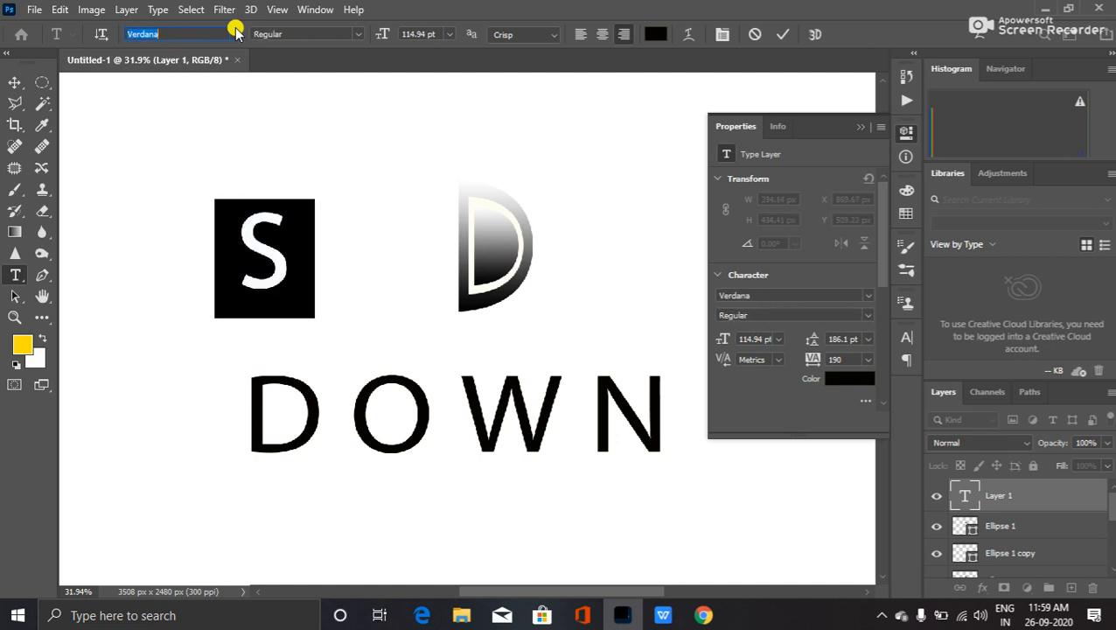
key("Down")
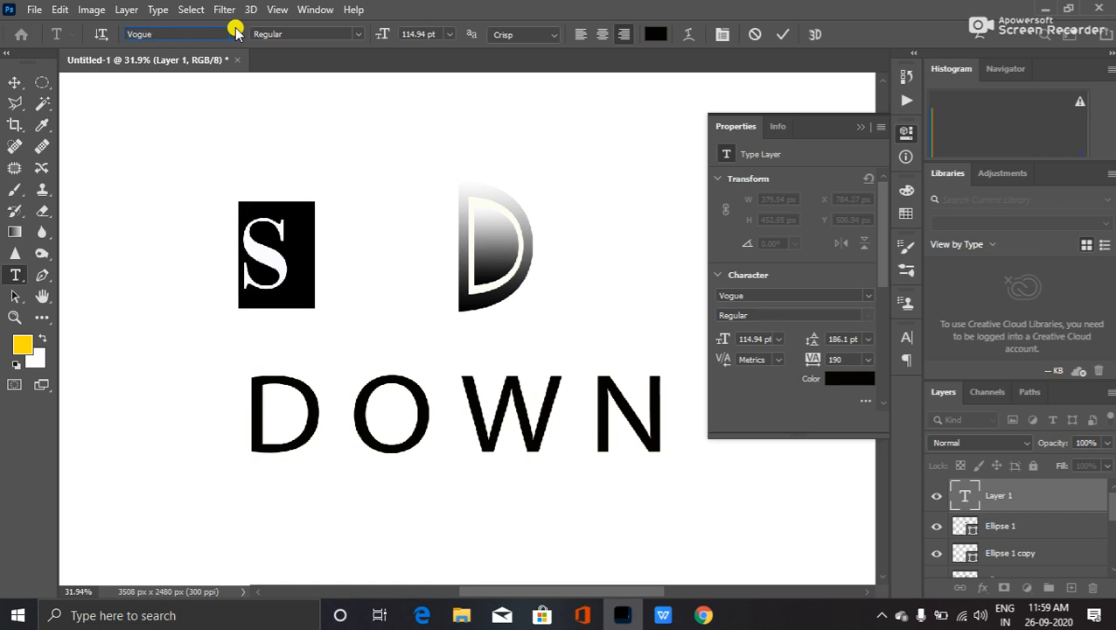
key("Down")
key("Down")
key("Down")
key("Down")
key("Down")
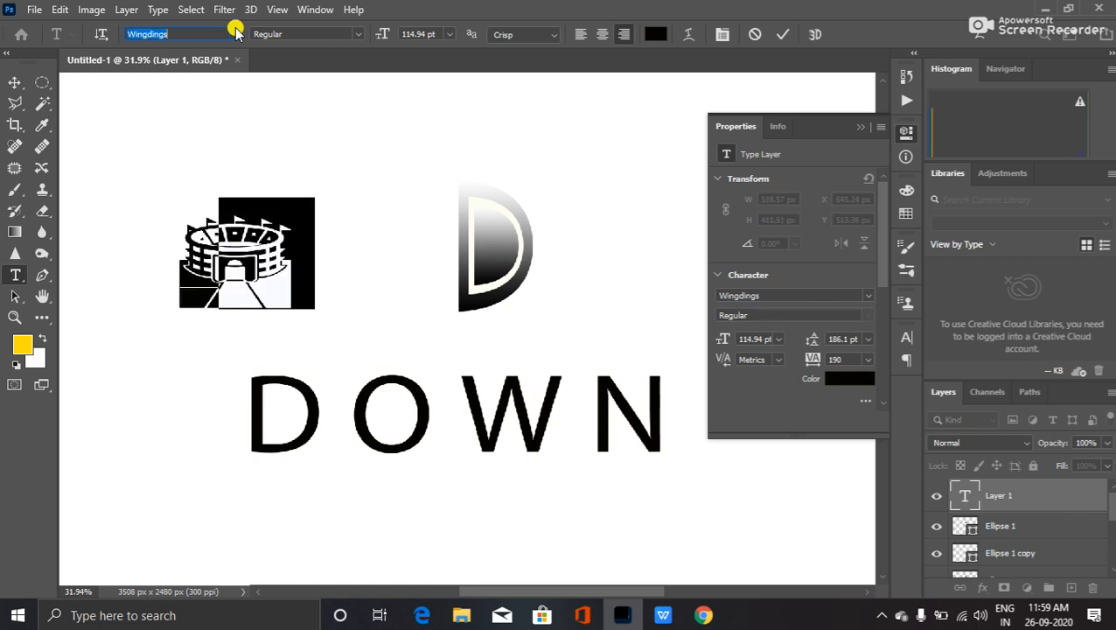
key("Down")
key("Down")
key("Down")
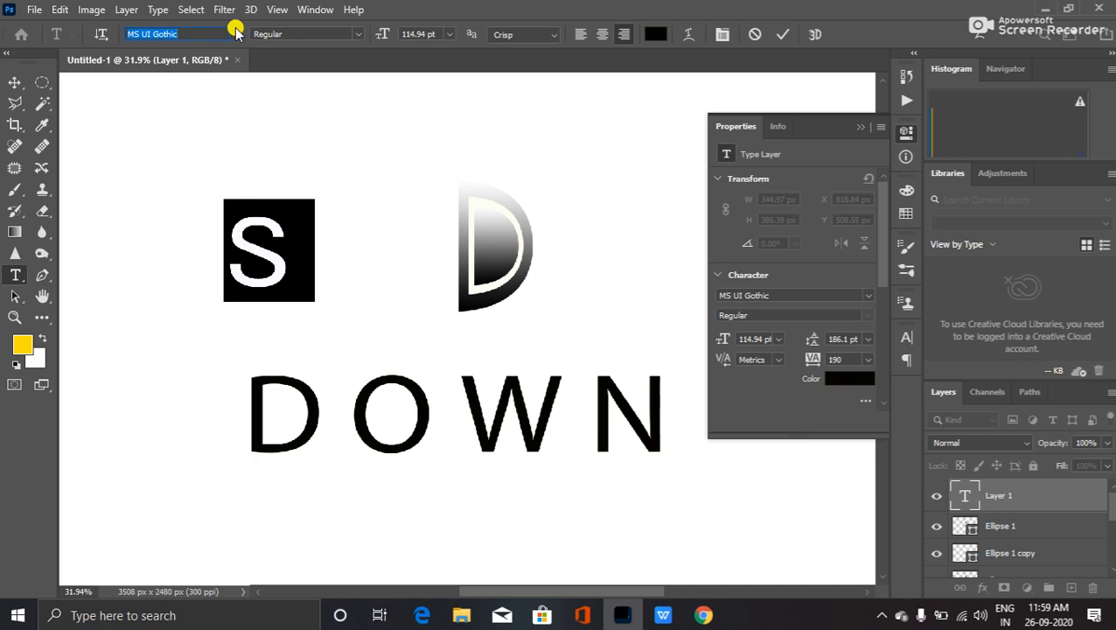
key("Down")
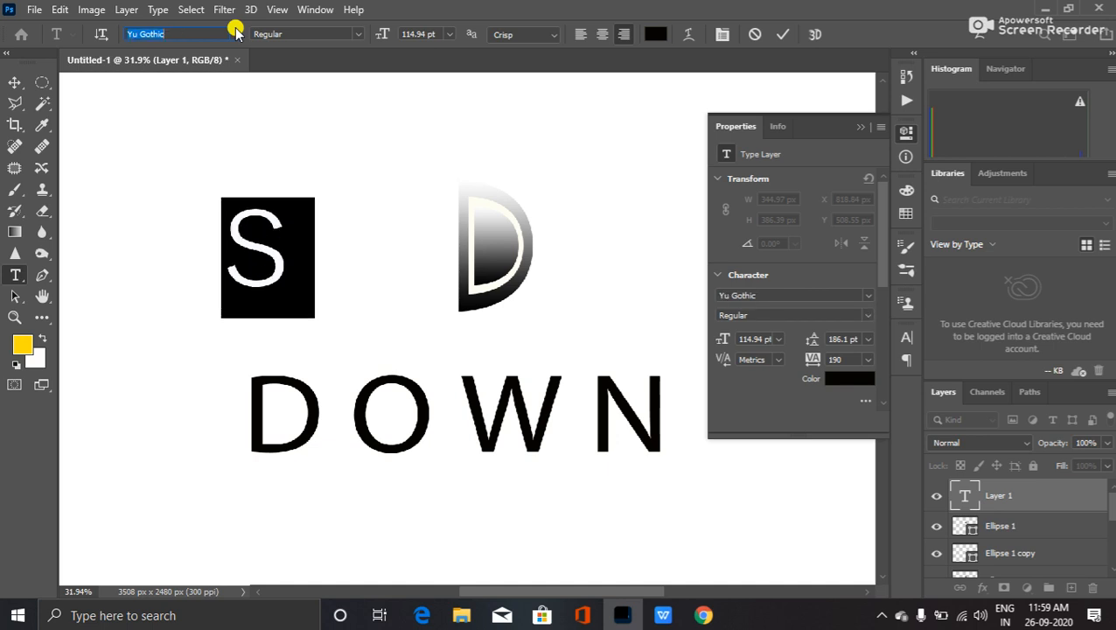
key("Down")
key("Down")
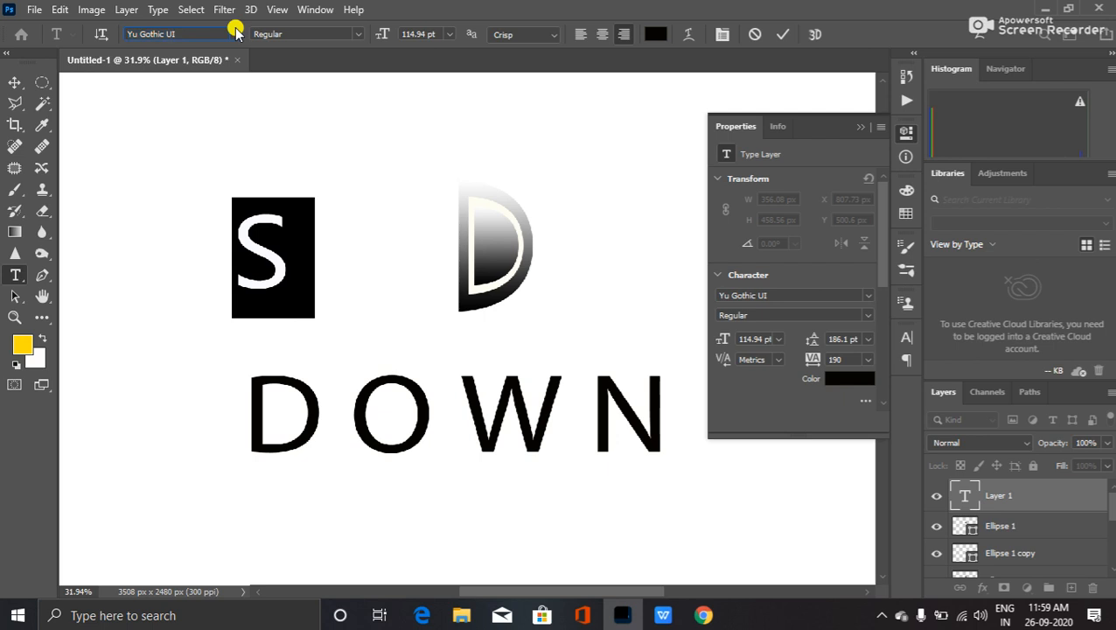
key("Down")
key("Down")
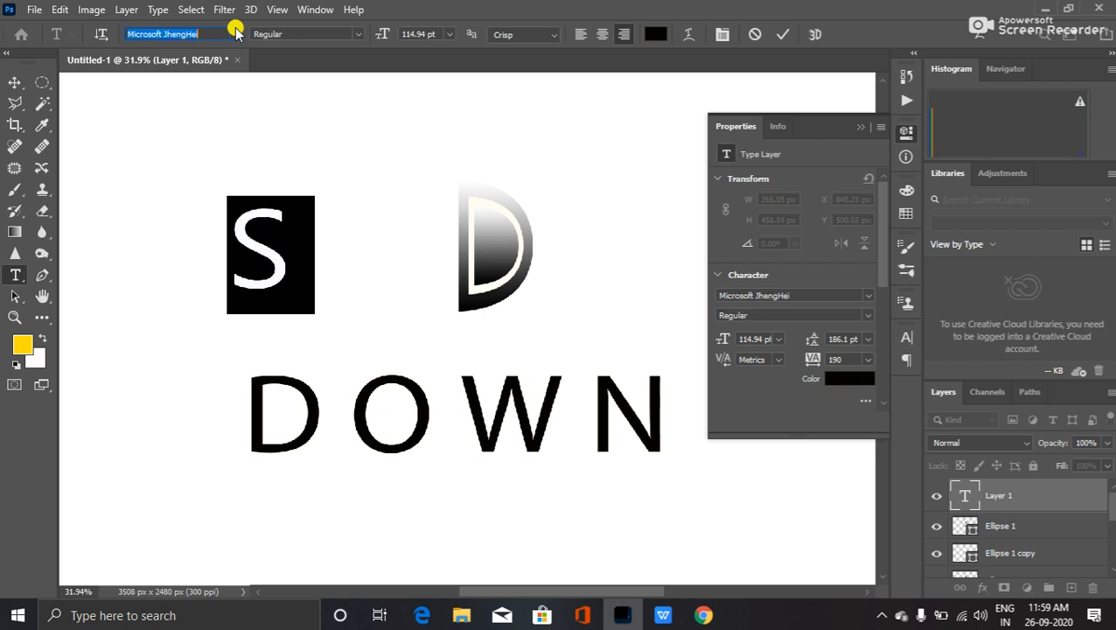
key("Down")
key("Down")
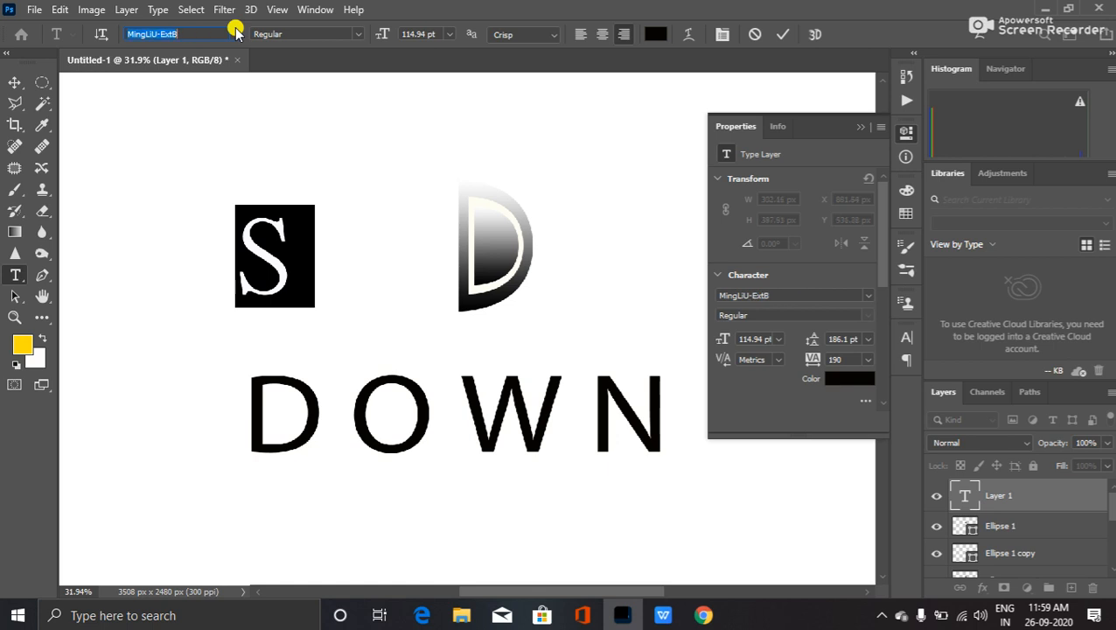
key("Down")
key("Down")
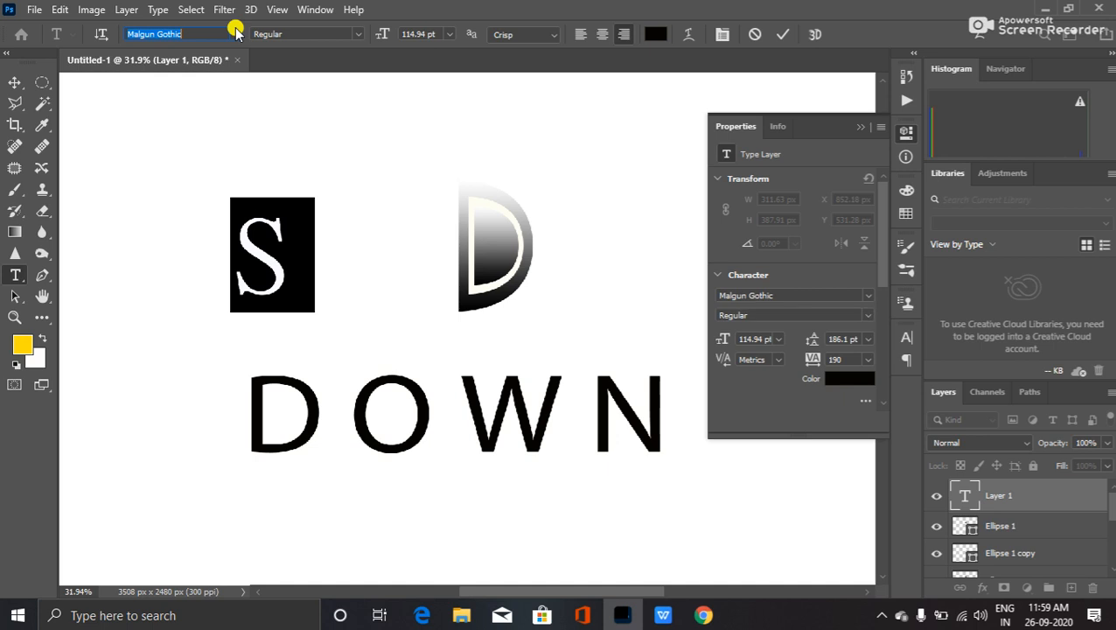
key("Down")
key("Down")
key("Down")
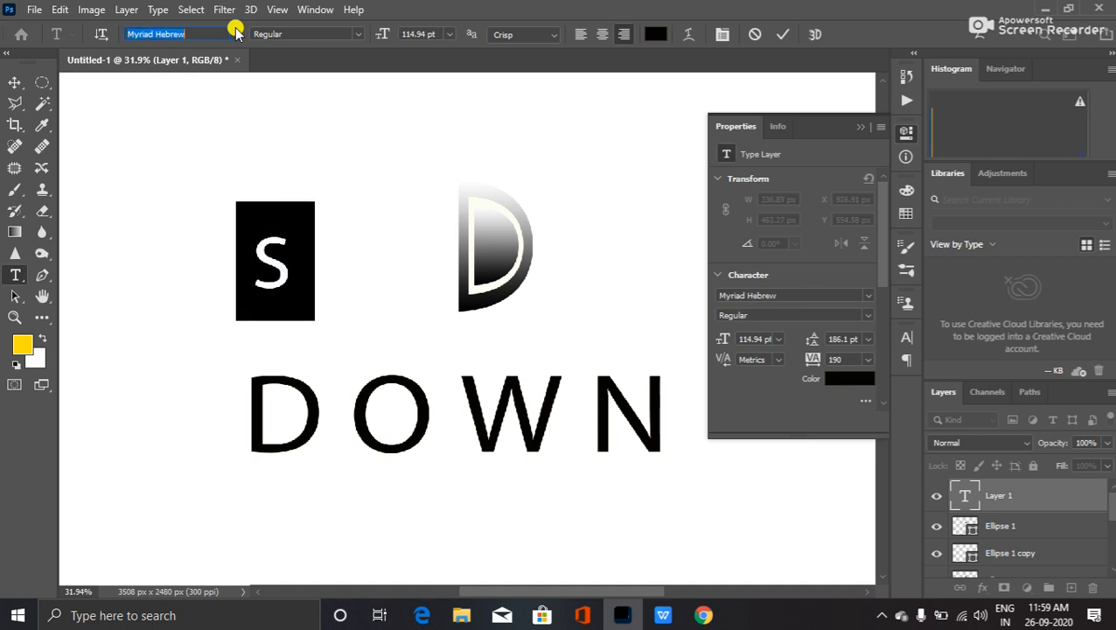
key("Down")
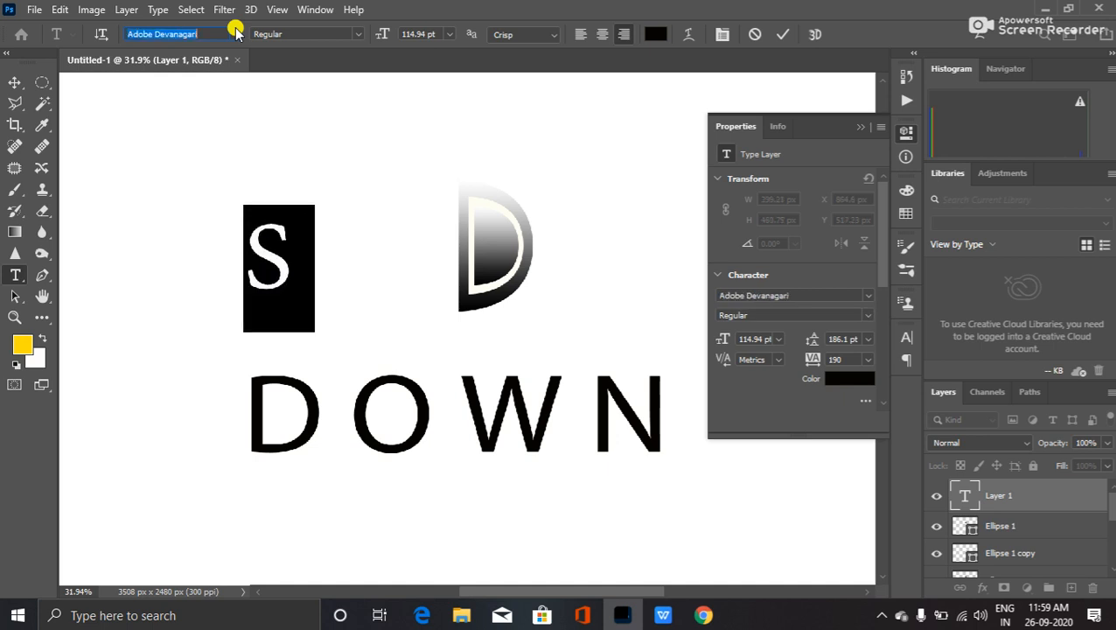
key("Down")
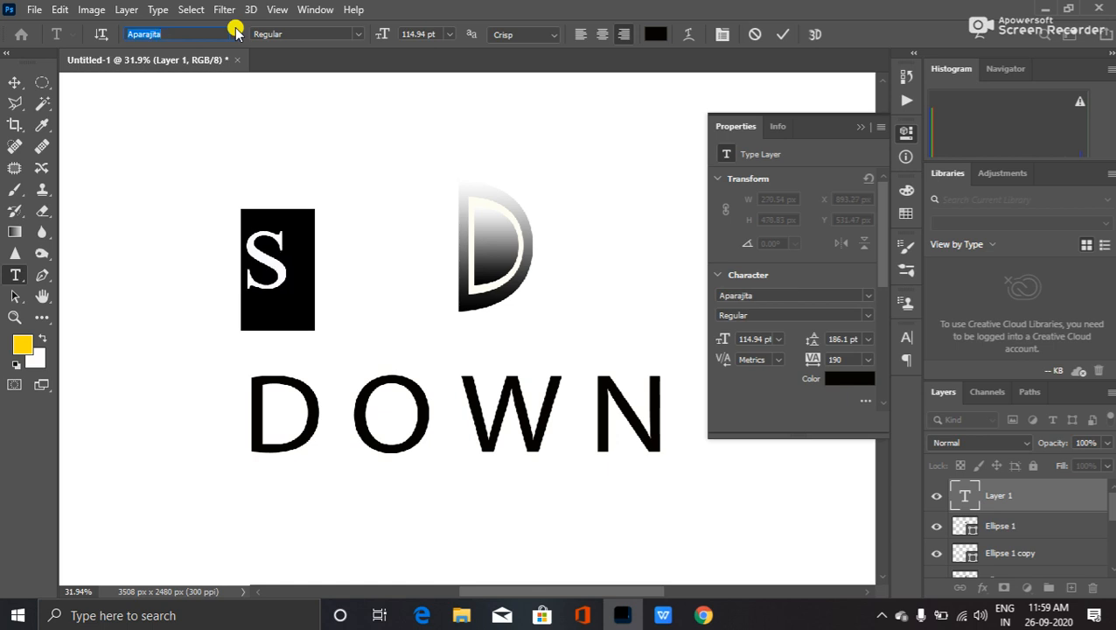
key("Down")
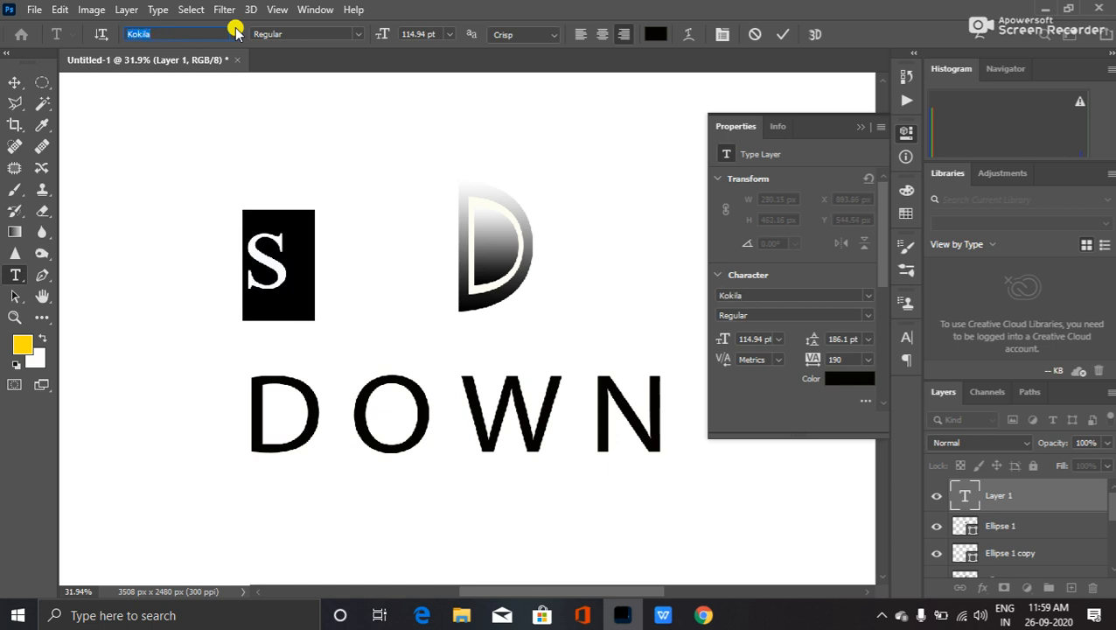
key("Down")
key("Down")
key("Down")
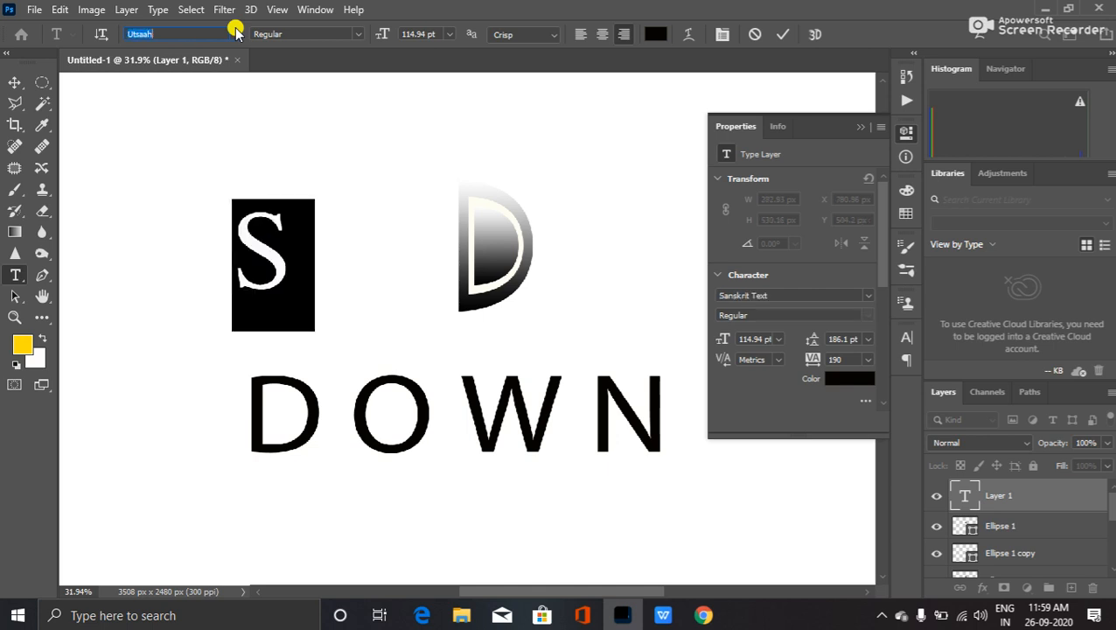
key("Down")
key("Down")
key("Down")
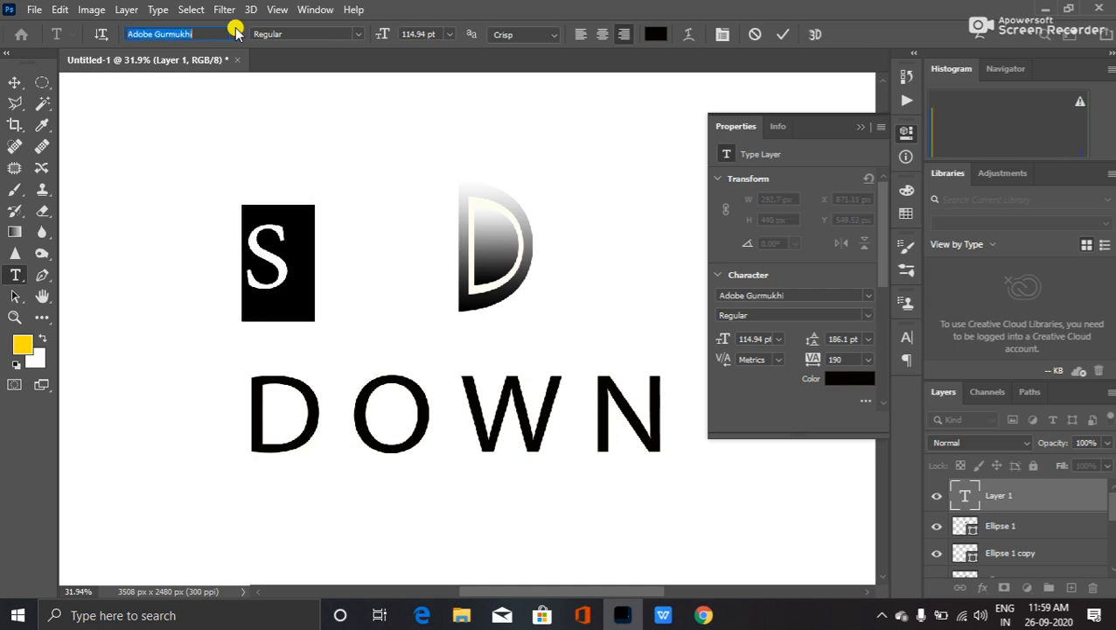
key("Down")
key("Down")
key("Down")
key("Down")
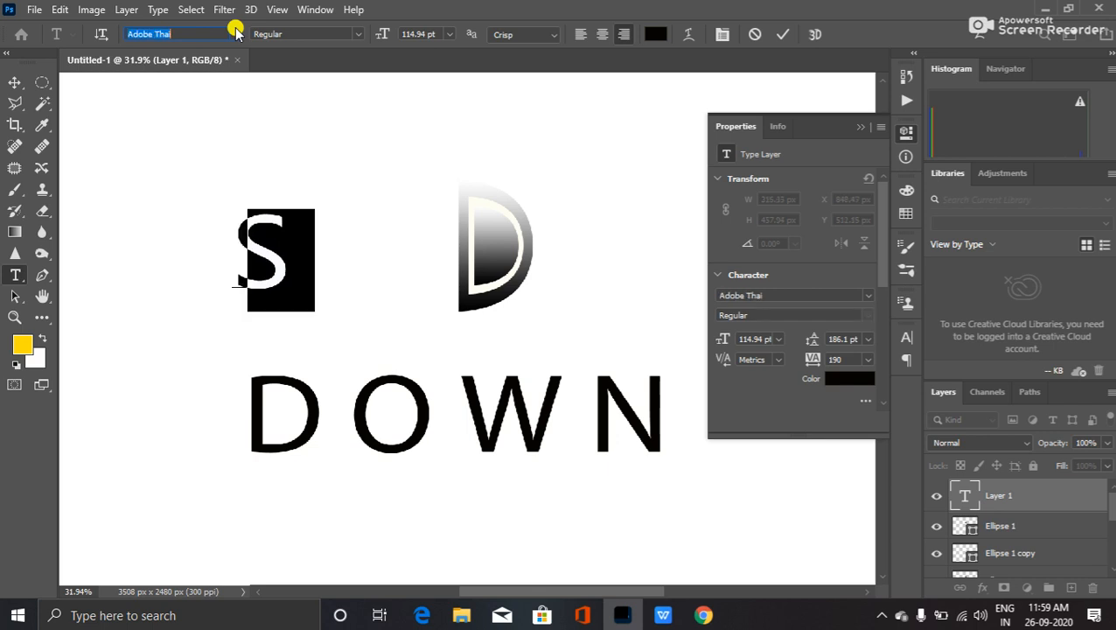
key("Down")
key("Down")
key("Down")
key("Down")
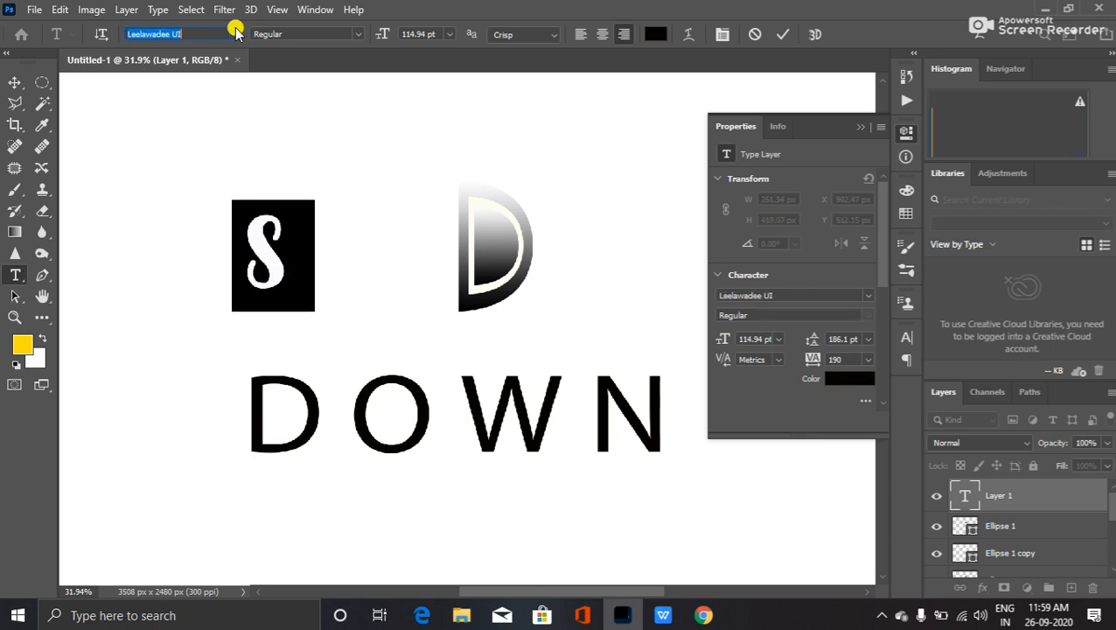
key("Down")
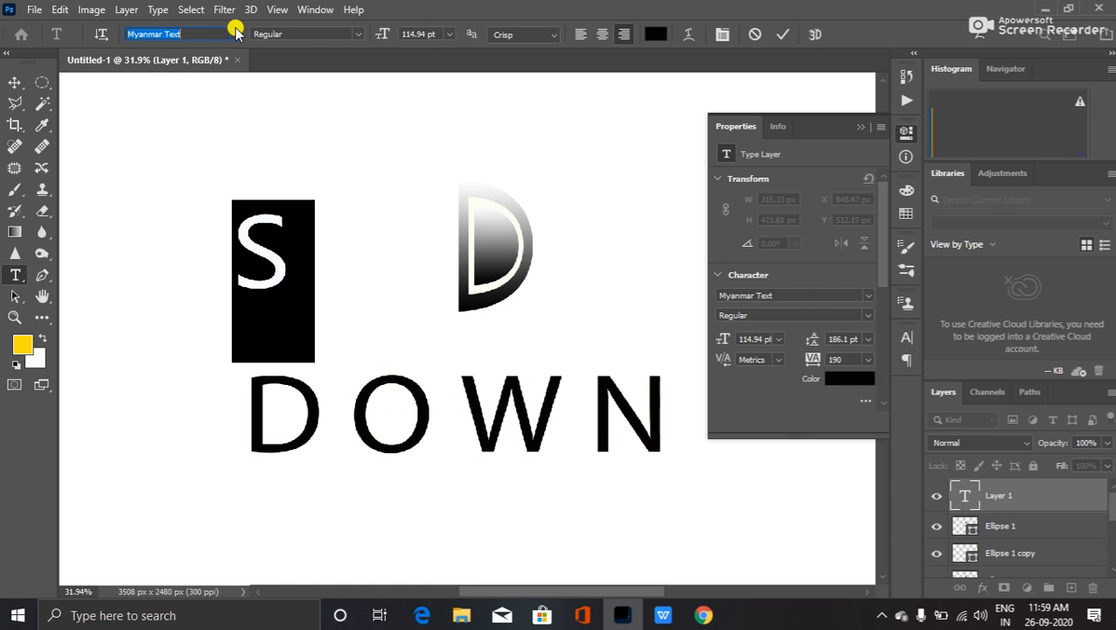
key("Down")
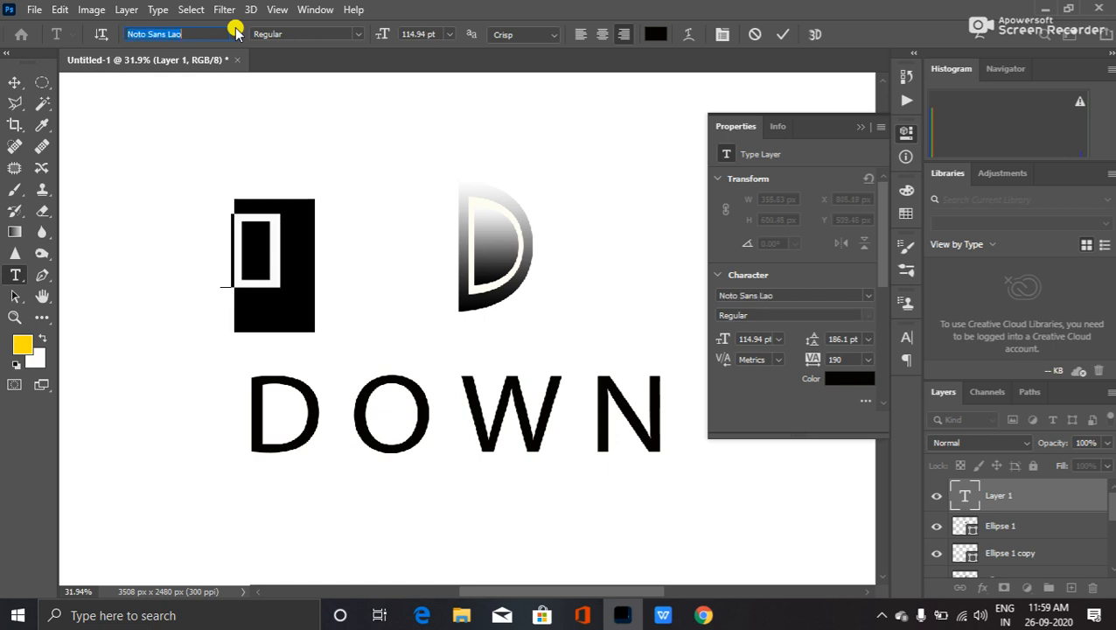
key("Down")
key("Down")
key("Down")
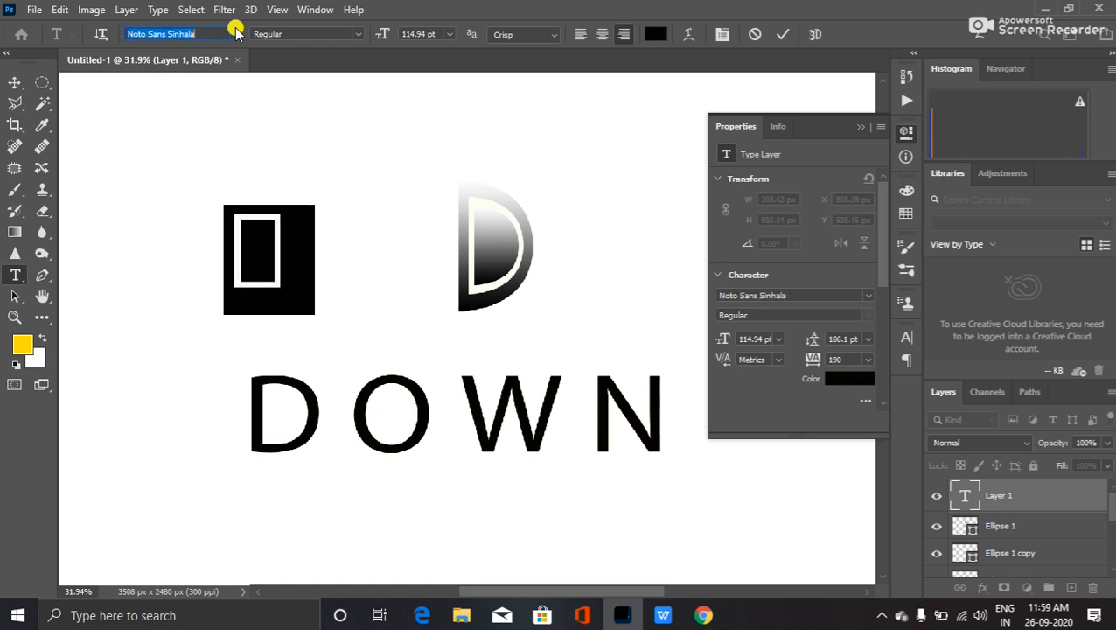
key("Down")
key("Down")
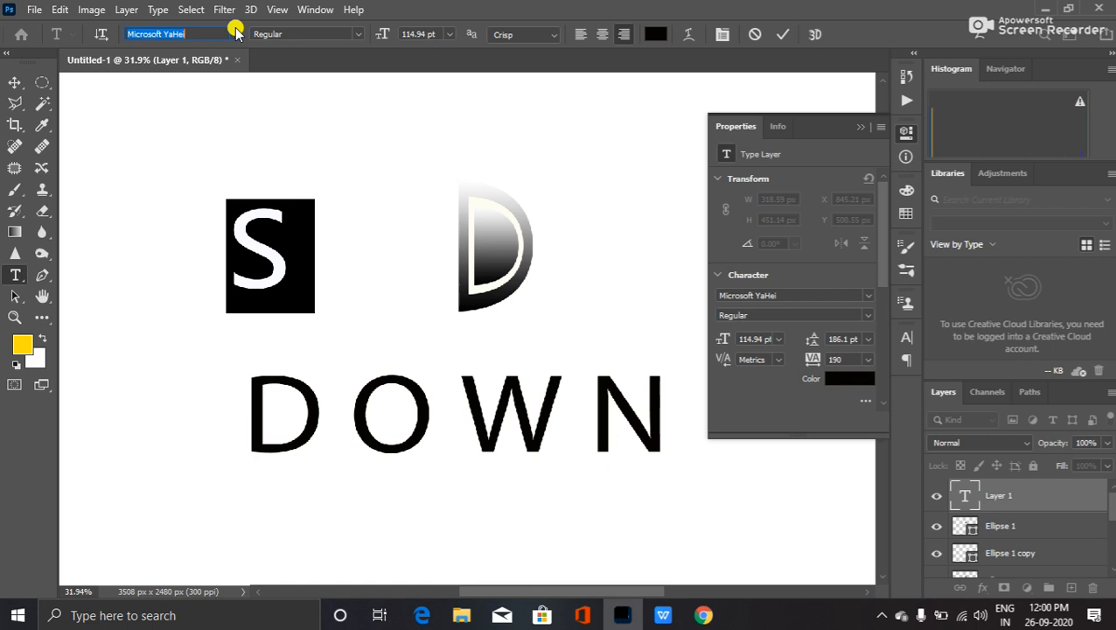
key("Down")
key("Down")
key("Down")
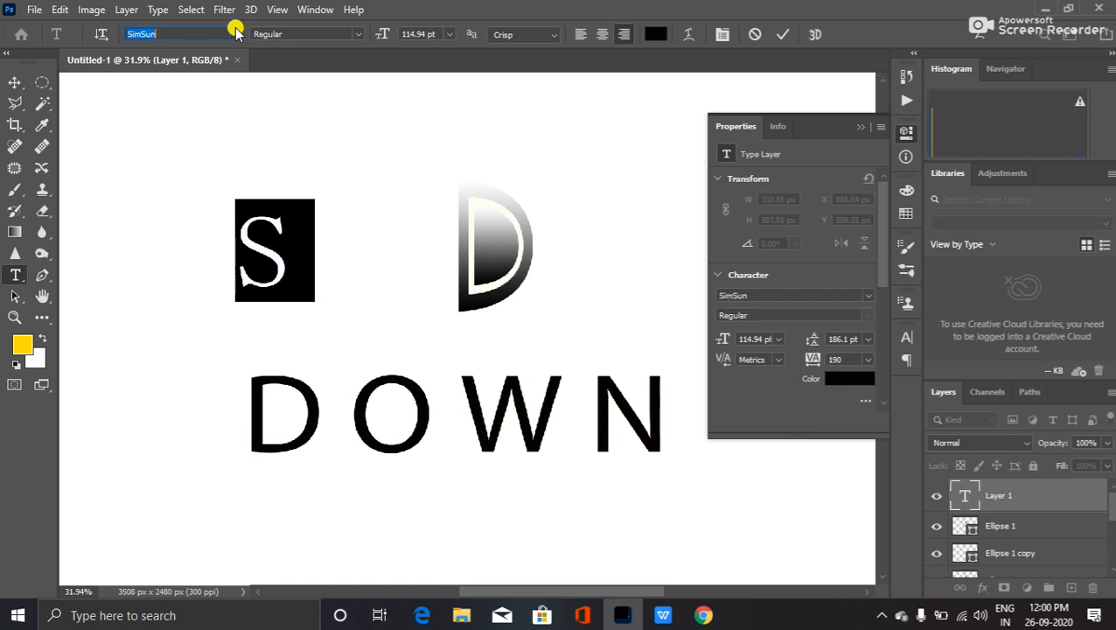
key("Down")
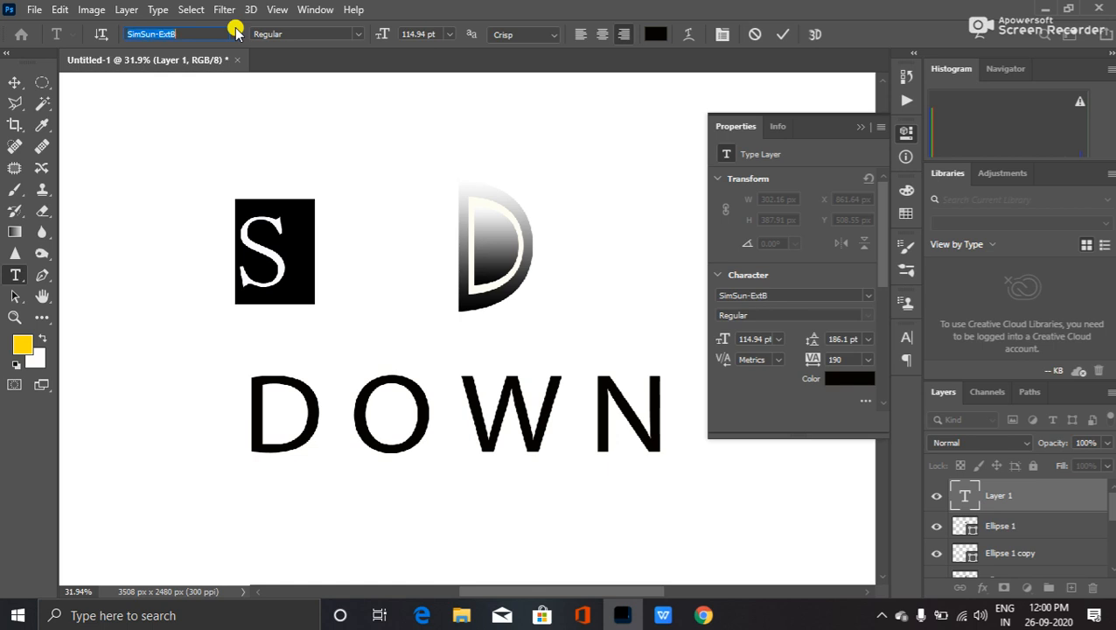
key("Down")
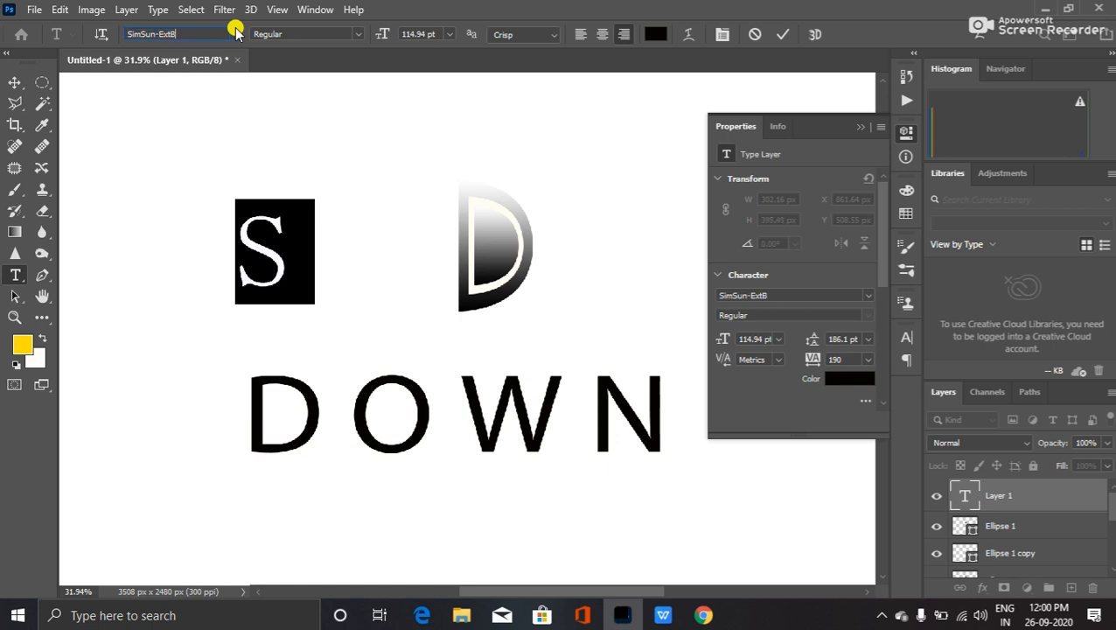
- Scroll up the font list and set the S in Coneria Script Slanted Demo
left_click(235, 33)
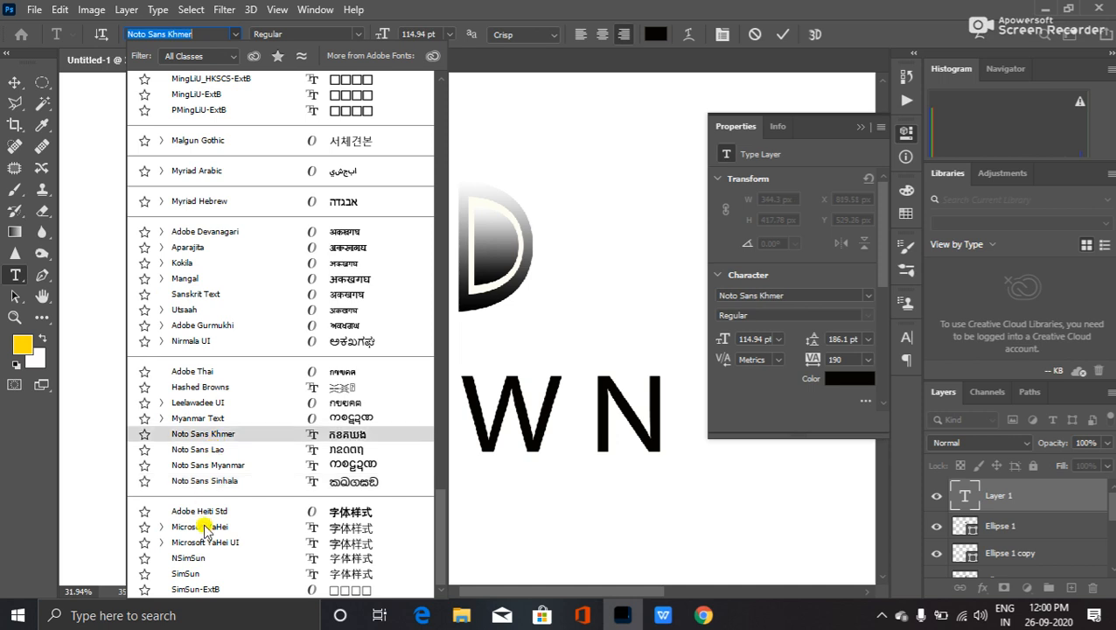
scroll(254, 385, "up", 6)
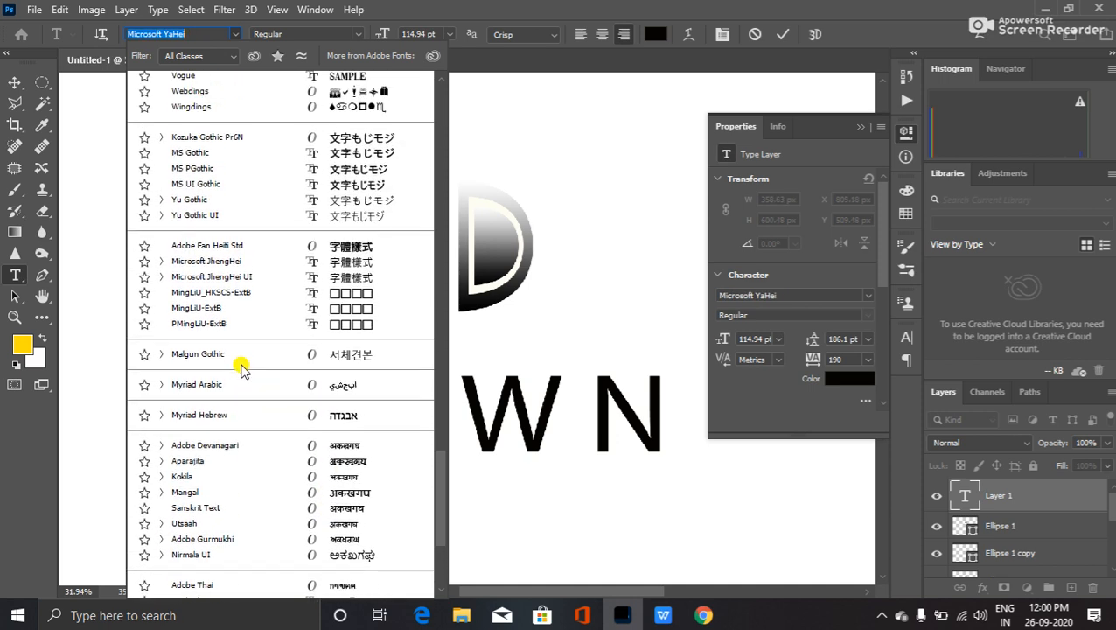
scroll(236, 365, "up", 4)
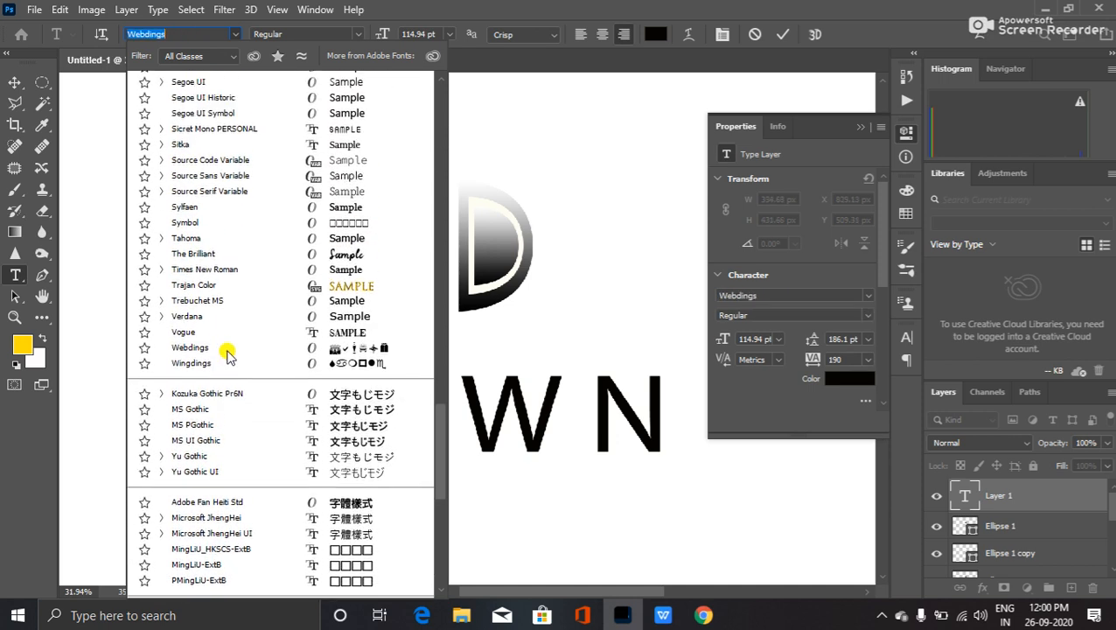
scroll(249, 322, "up", 2)
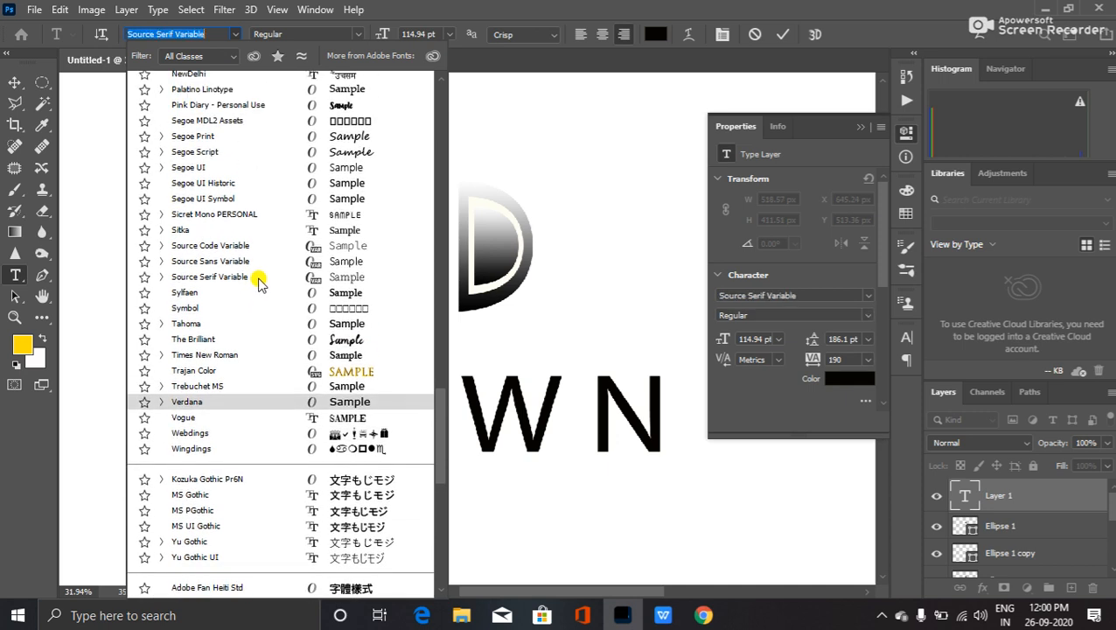
scroll(258, 287, "up", 2)
scroll(259, 287, "up", 3)
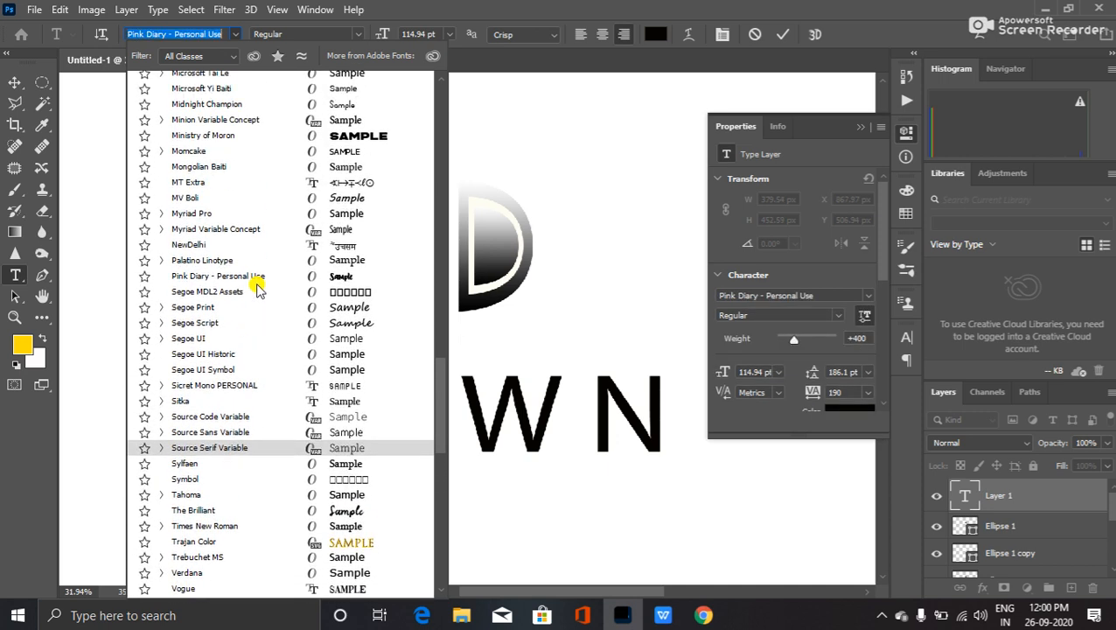
scroll(254, 234, "up", 1)
scroll(252, 243, "up", 3)
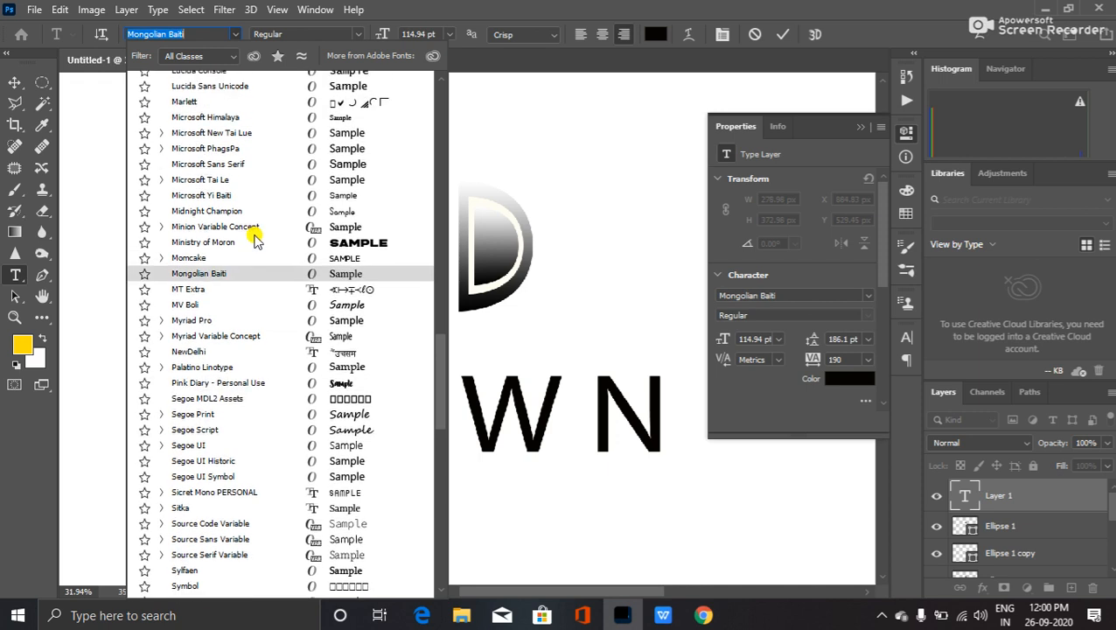
scroll(249, 254, "up", 4)
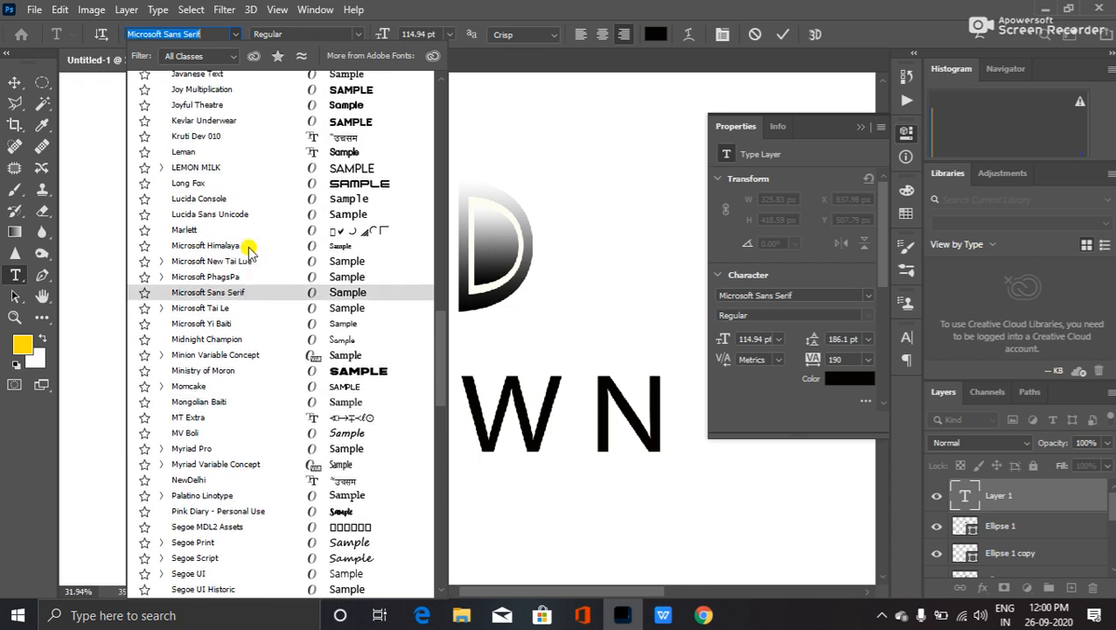
scroll(249, 252, "up", 3)
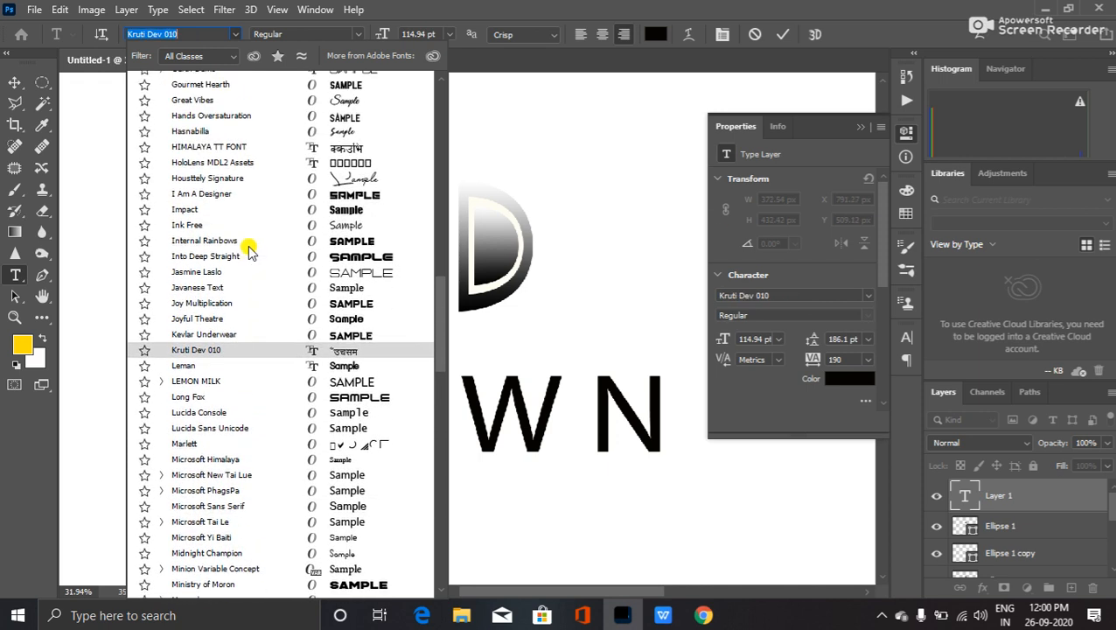
scroll(249, 251, "up", 2)
scroll(249, 249, "up", 2)
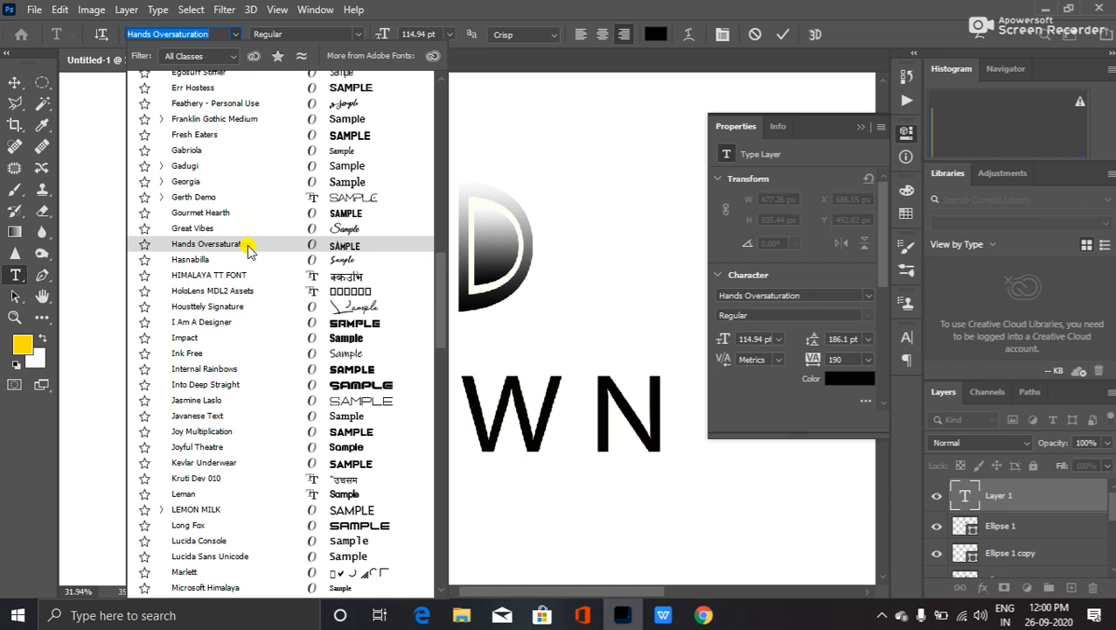
scroll(248, 249, "up", 3)
scroll(248, 249, "up", 3)
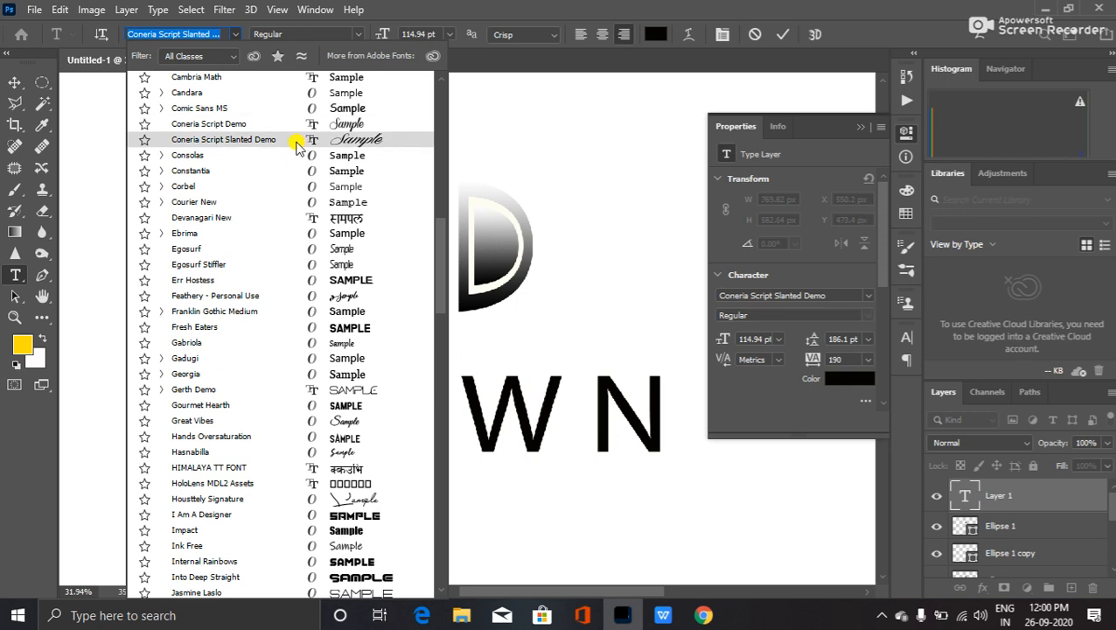
left_click(296, 147)
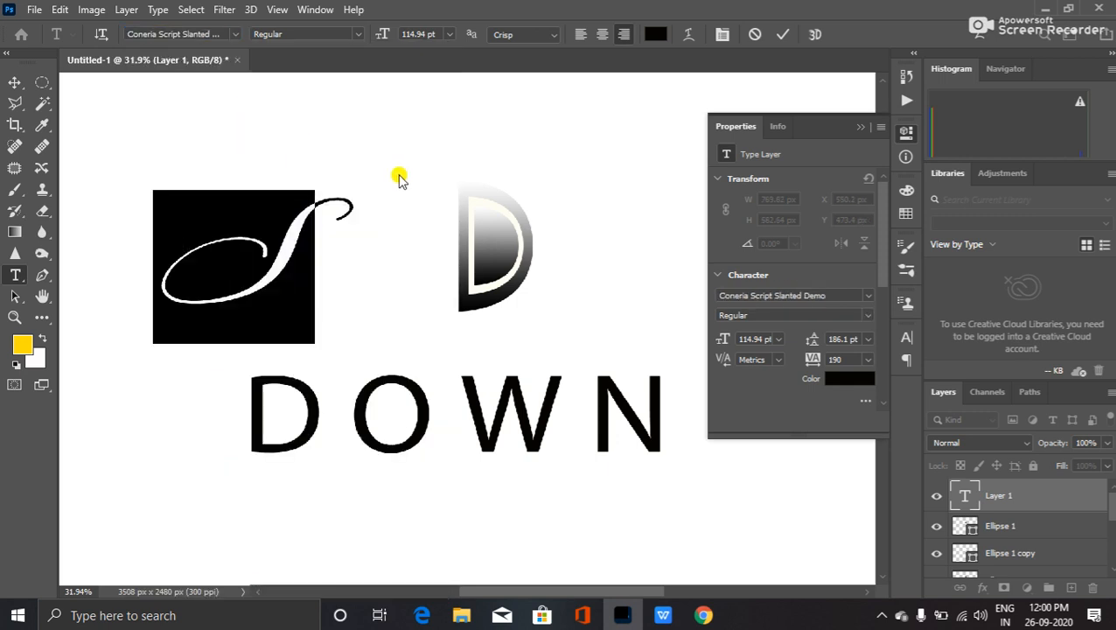
- Commit the script S as type layer S, then click back into it for editing
left_click(391, 167)
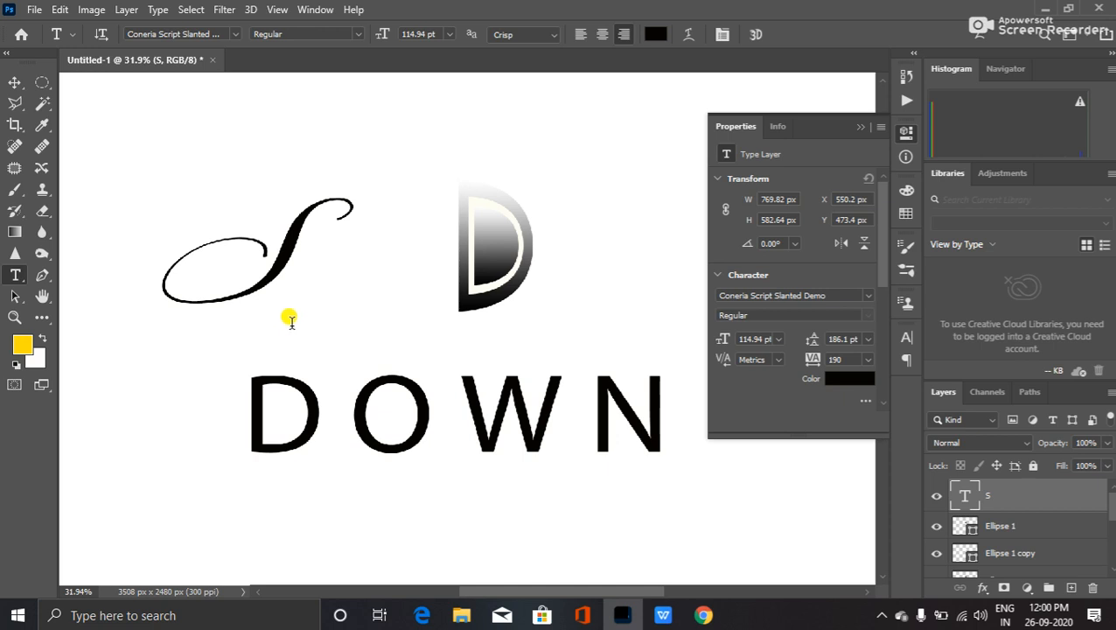
left_click(271, 278)
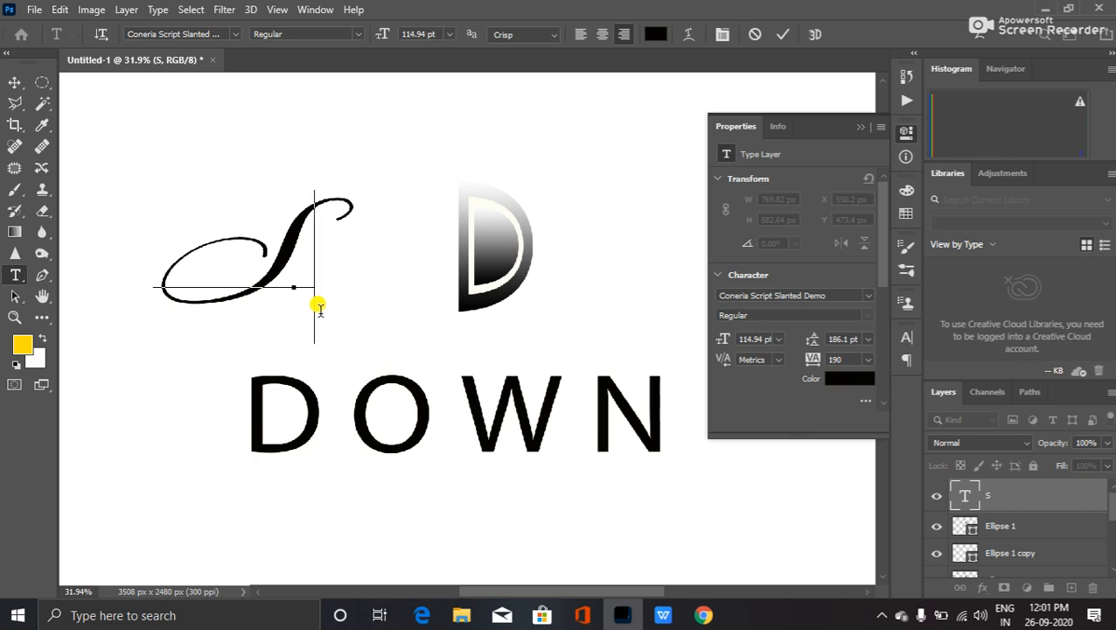
- Hide Ellipse 1, the DOWN text and the gradient ring layer, leaving only the script S
left_click(934, 524)
left_click(936, 554)
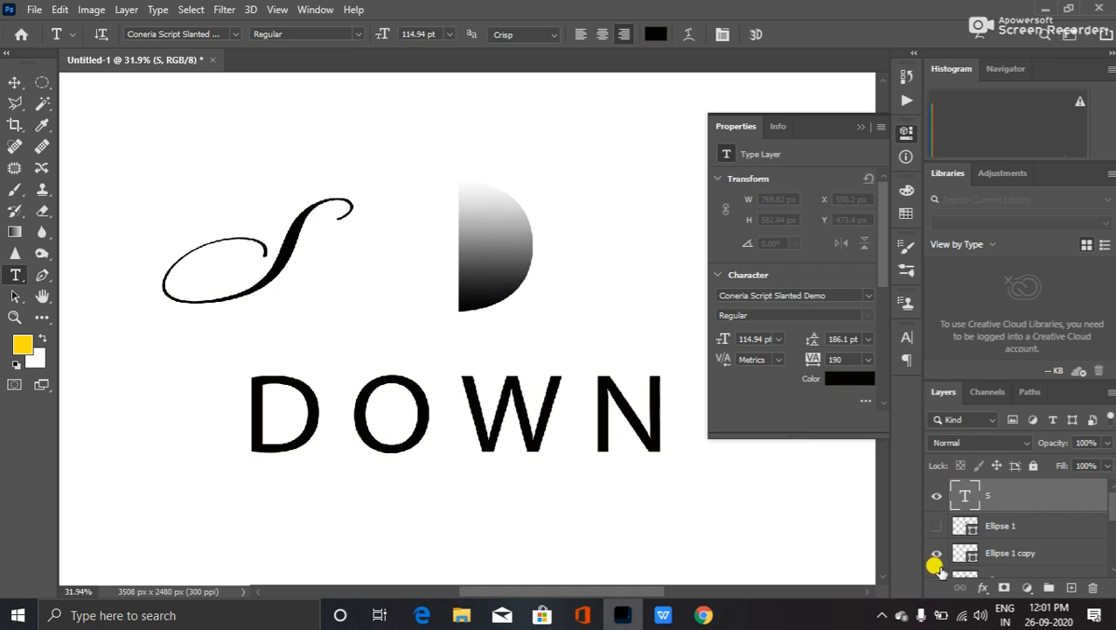
left_click(936, 553)
scroll(937, 554, "down", 2)
left_click(936, 542)
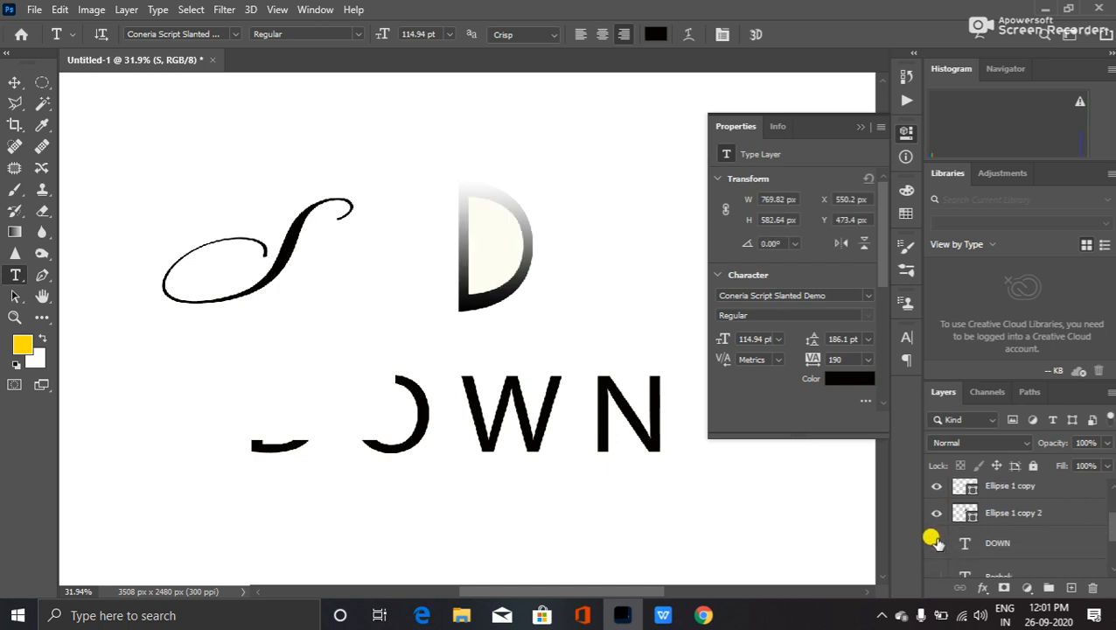
left_click(934, 513)
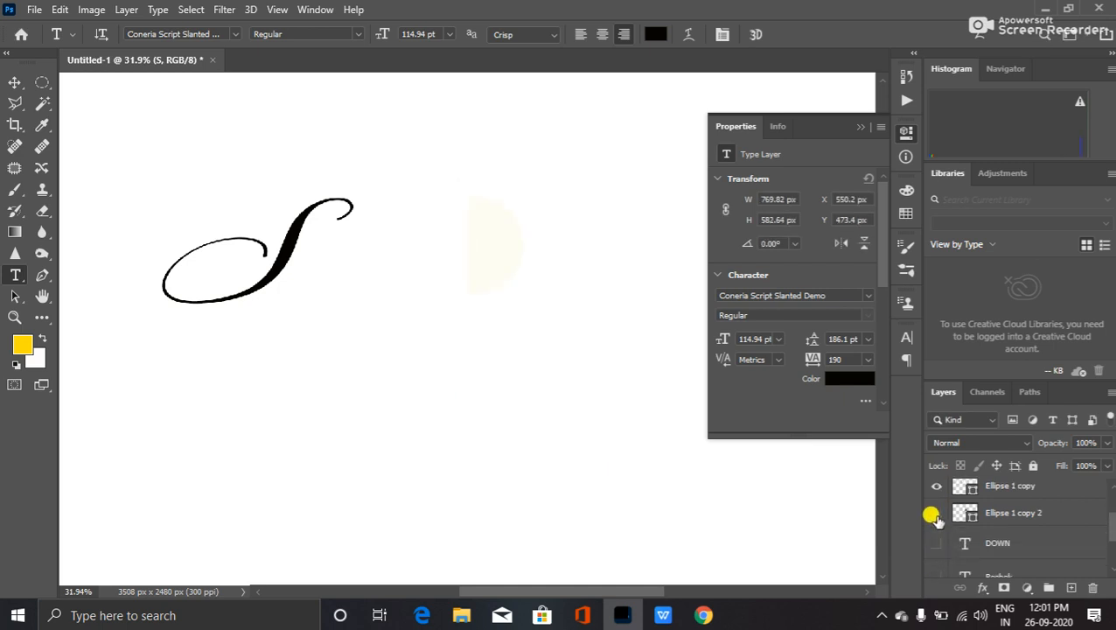
scroll(1005, 506, "up", 2)
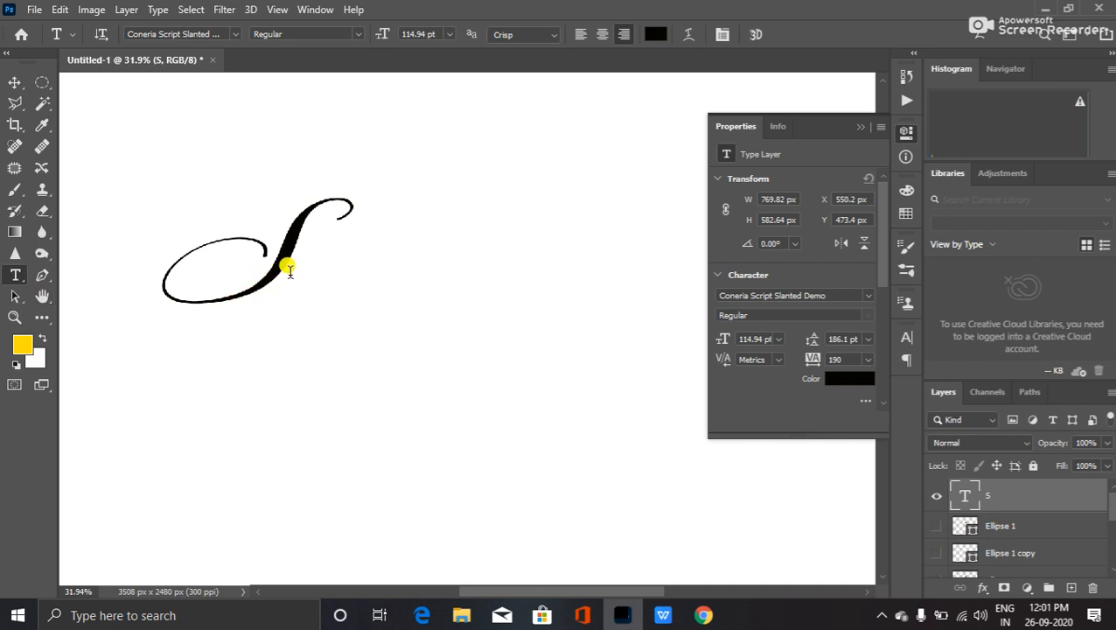
- Type 'mell' after the S to spell Smell, then shift the text right and down
left_click(287, 272)
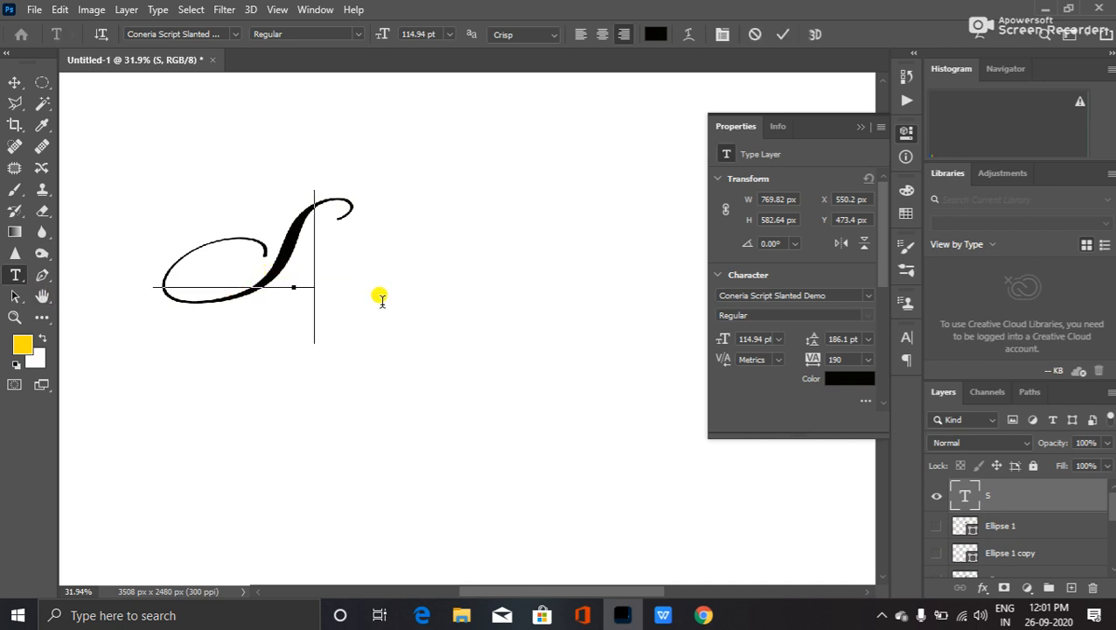
type("mel")
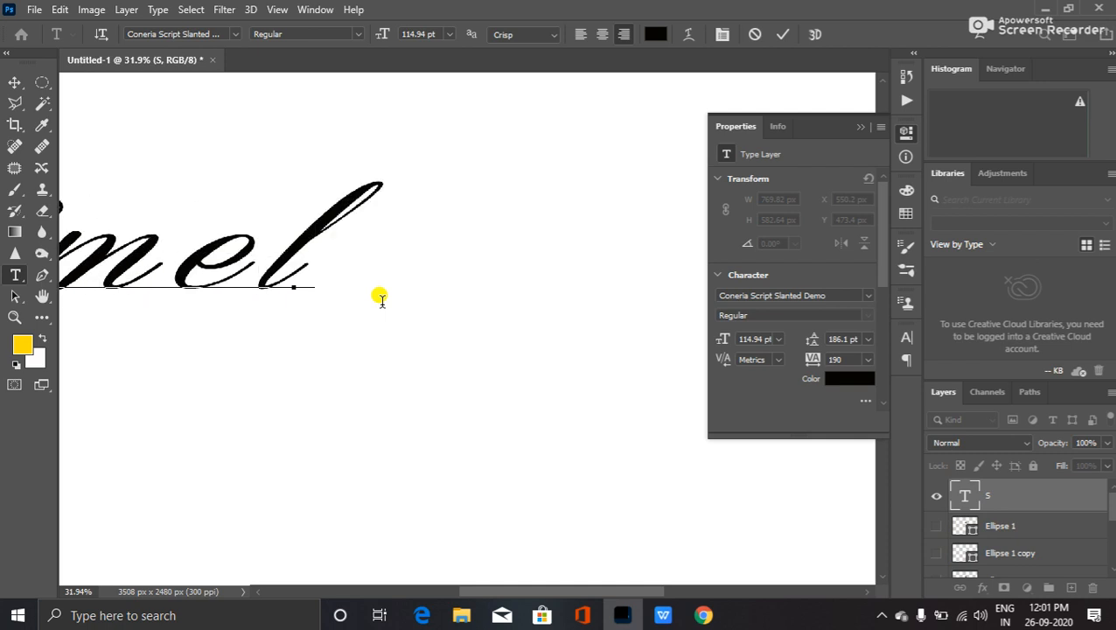
type("l")
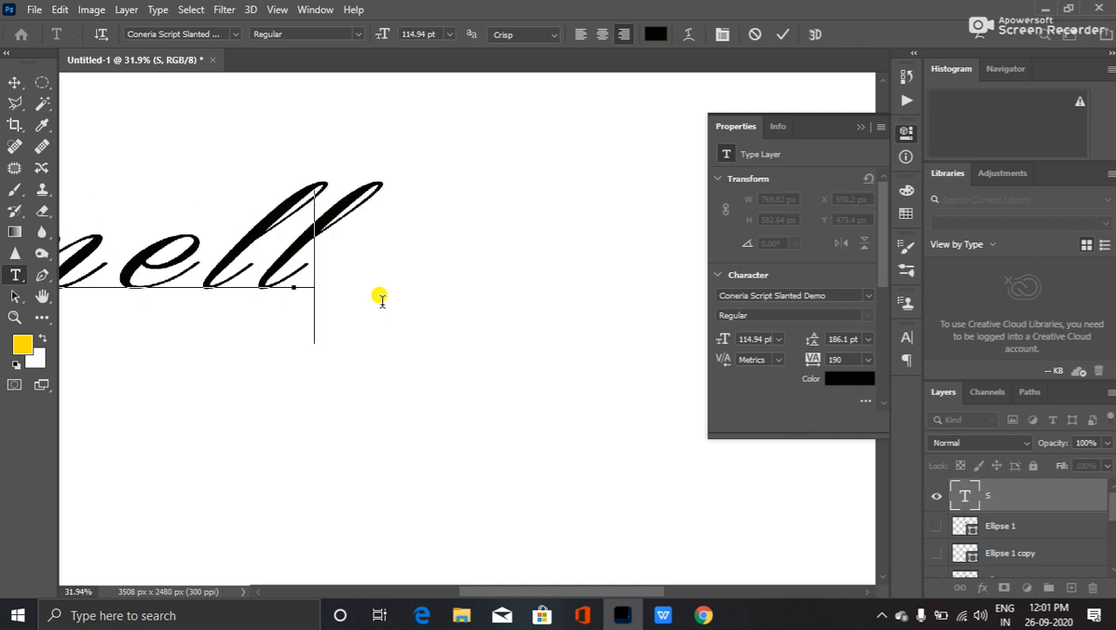
left_click_drag(249, 263, 348, 272)
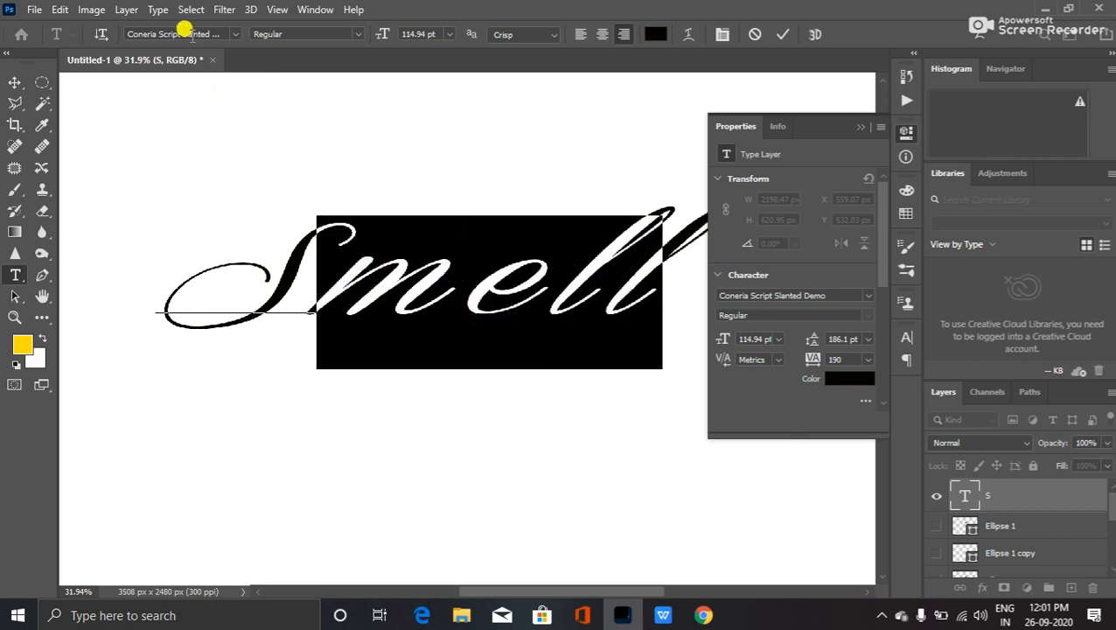
- Restyle the mell letters in Jasmine Laslo, commit, and move the SMELL wordmark right and up
left_click(186, 33)
key("Down")
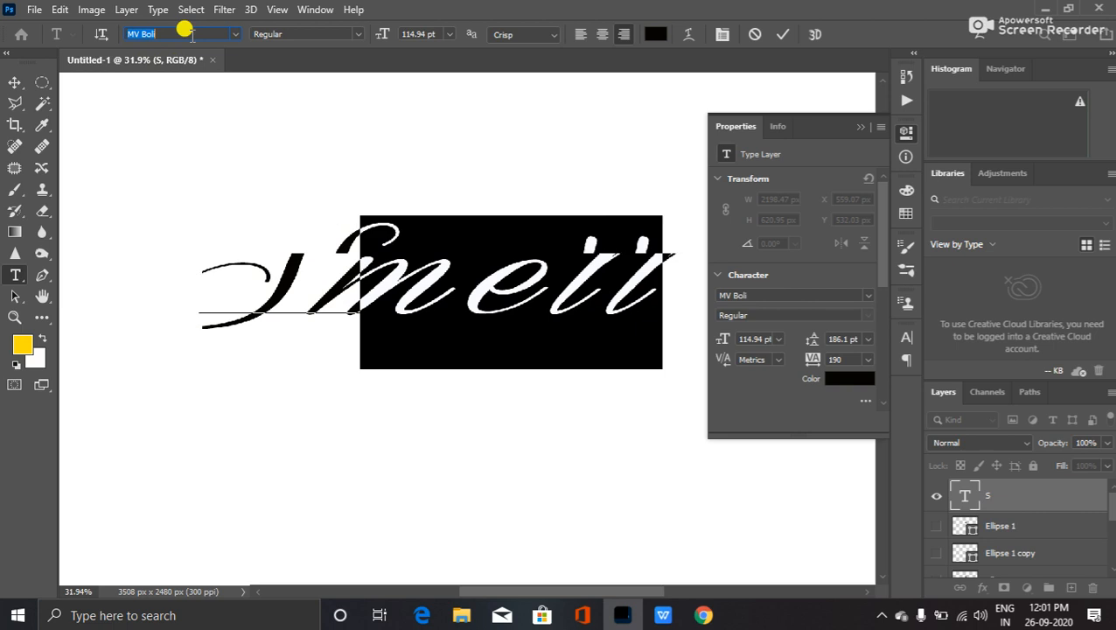
key("Down")
key("Down")
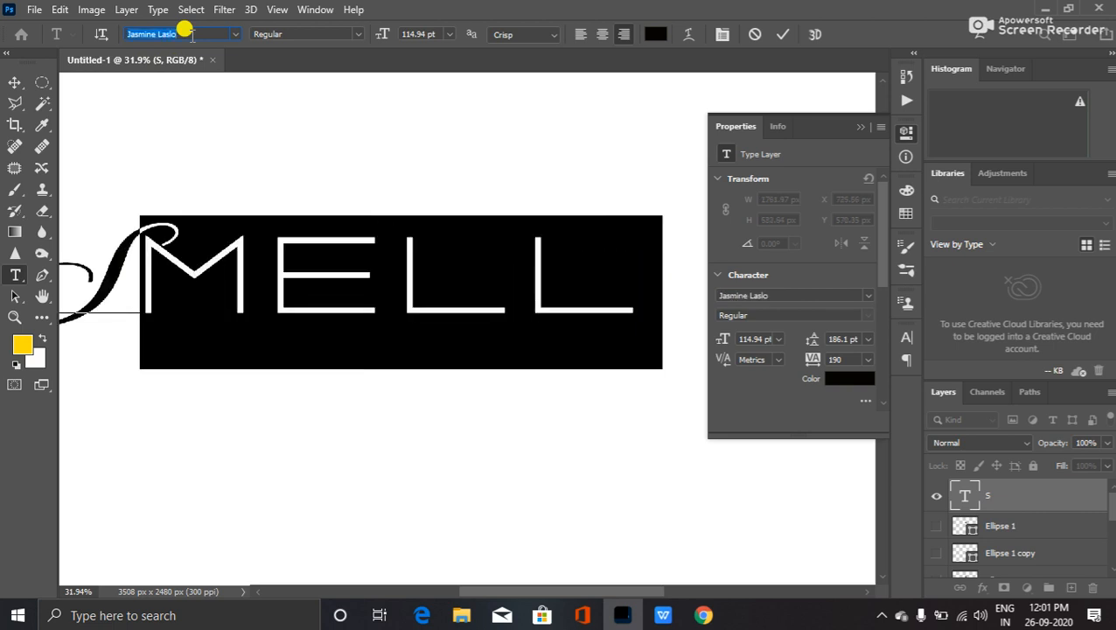
key("ctrl+Return")
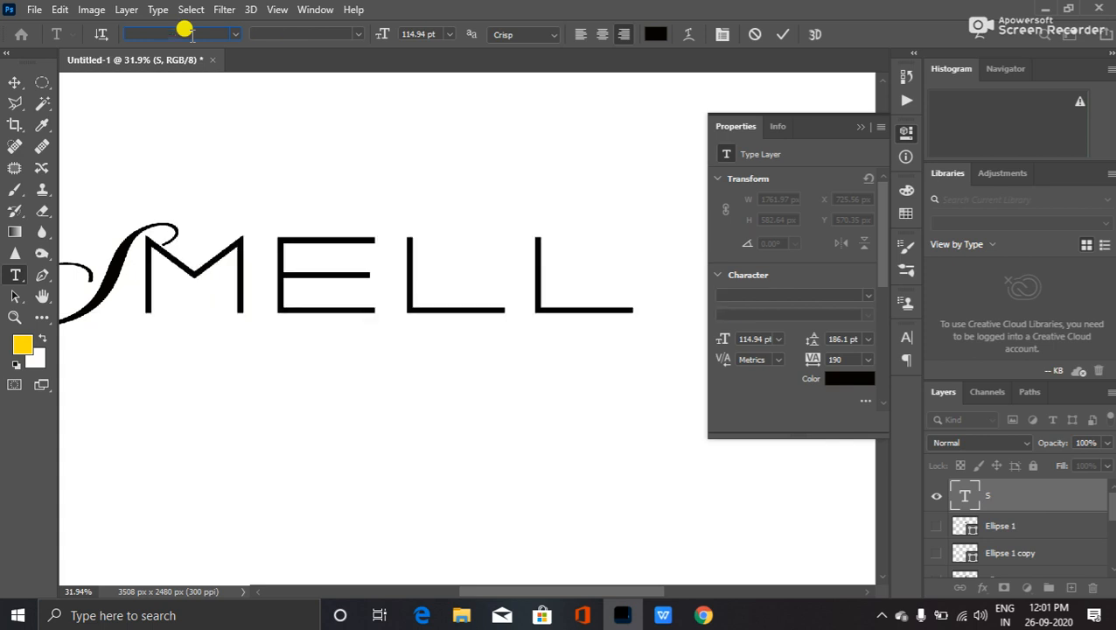
left_click_drag(317, 278, 435, 255)
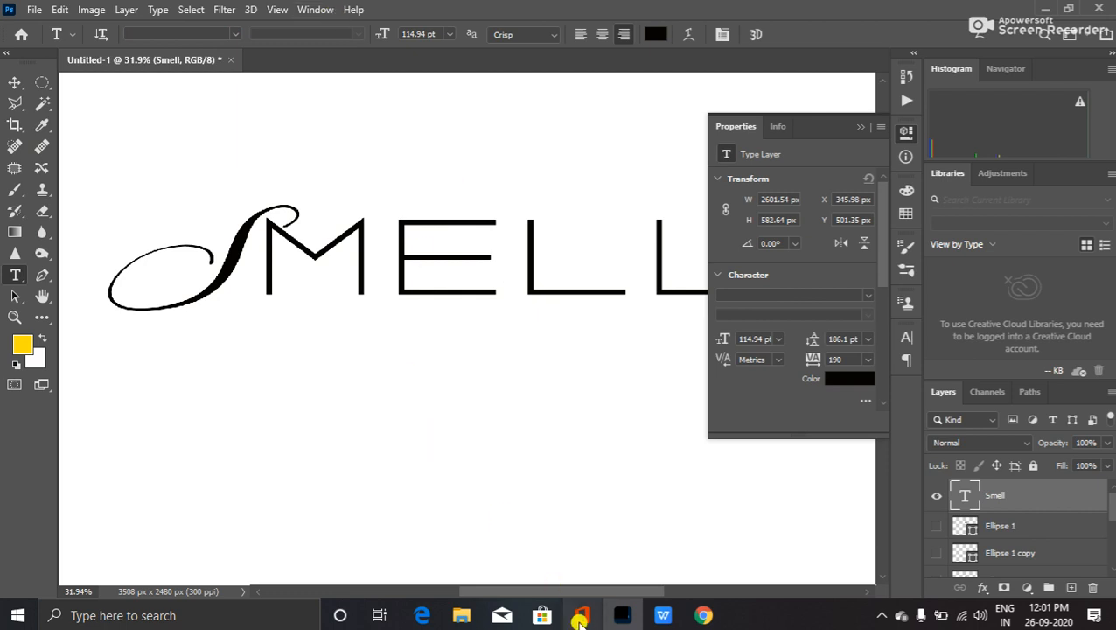
left_click(702, 615)
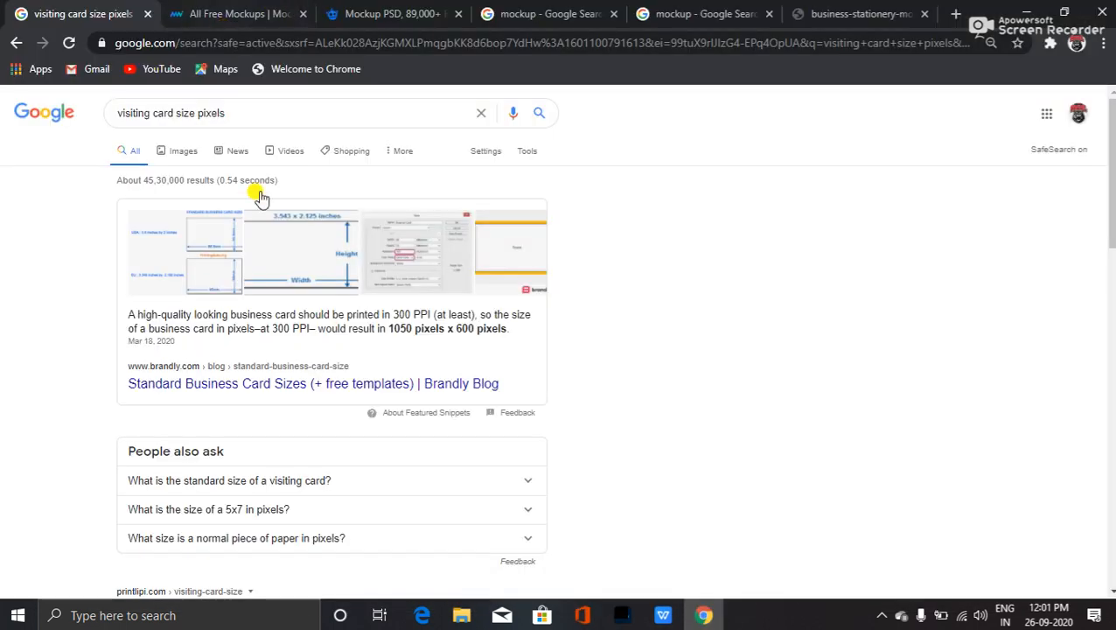
- Minimize Chrome's visiting card size results to bring the SMELL design back to the front
left_click(702, 614)
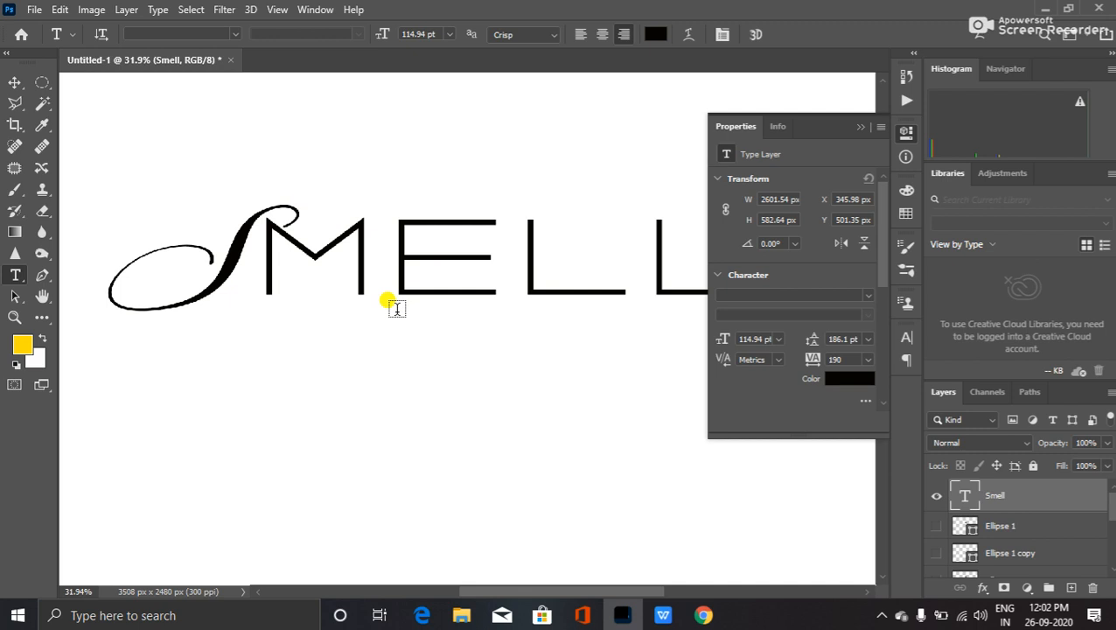
- Replace the old Google query with 'flower alpha image' and run the search
left_click(703, 615)
triple_click(202, 114)
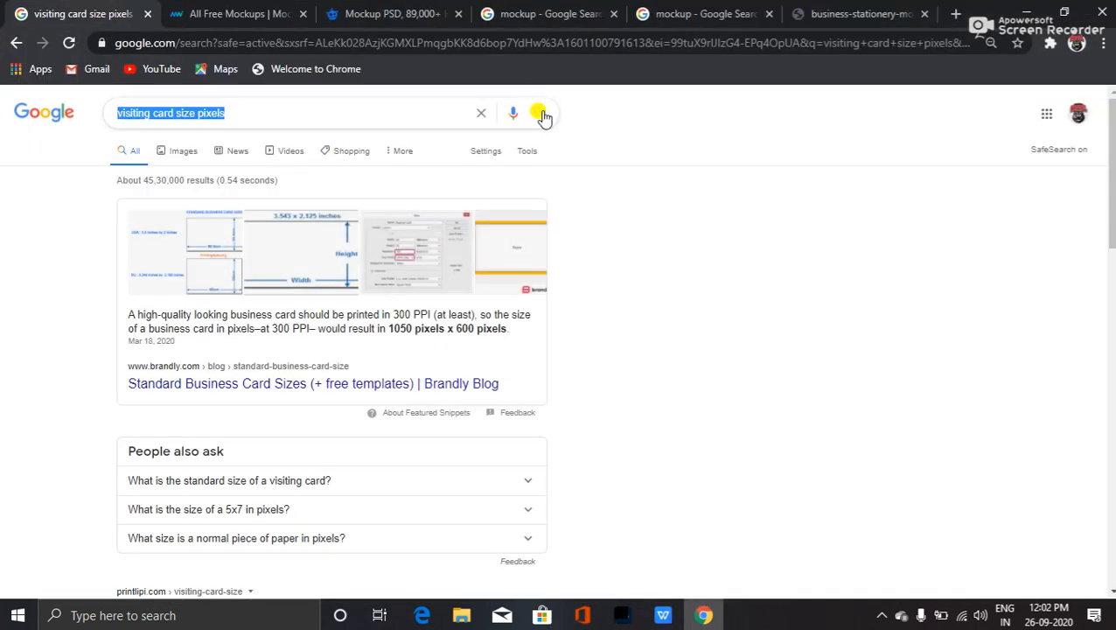
left_click(481, 113)
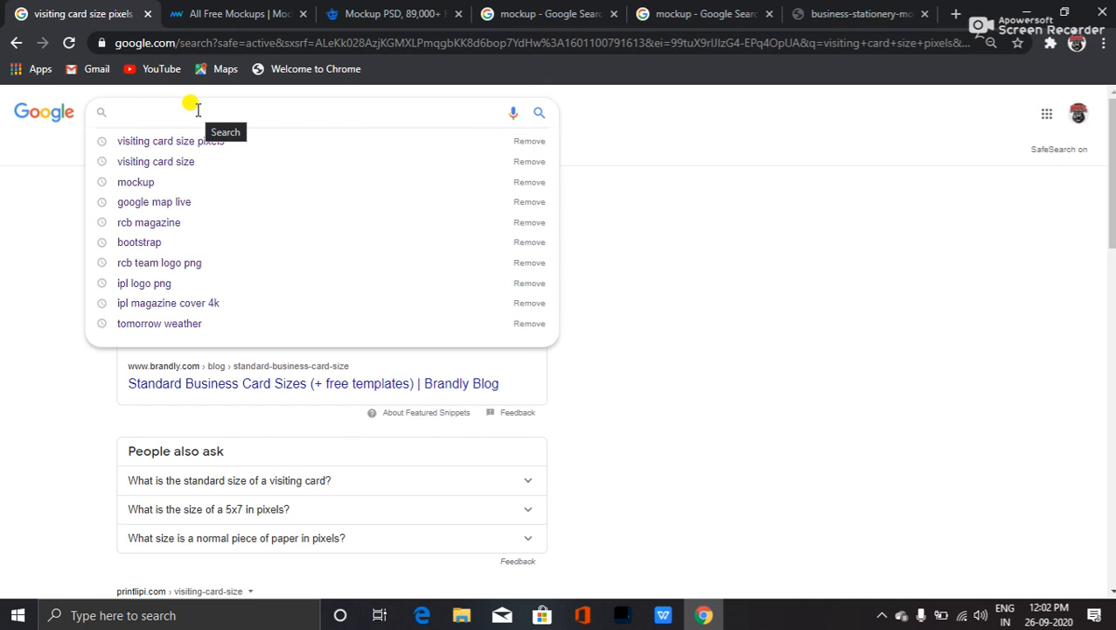
type("booke")
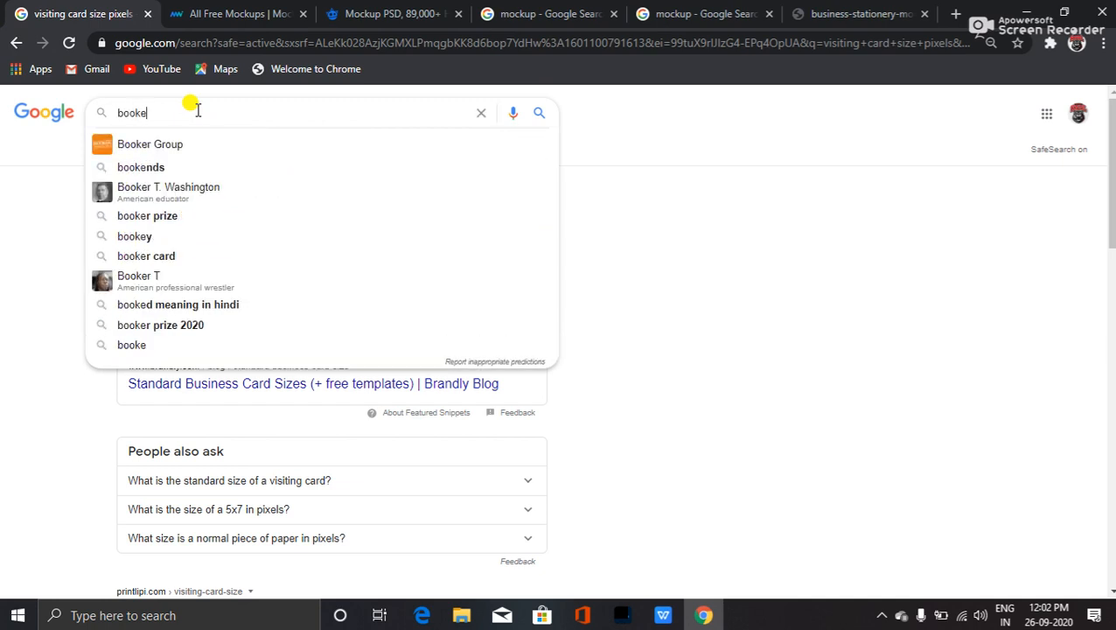
key("BackSpace")
key("BackSpace")
key("BackSpace")
key("BackSpace")
key("BackSpace")
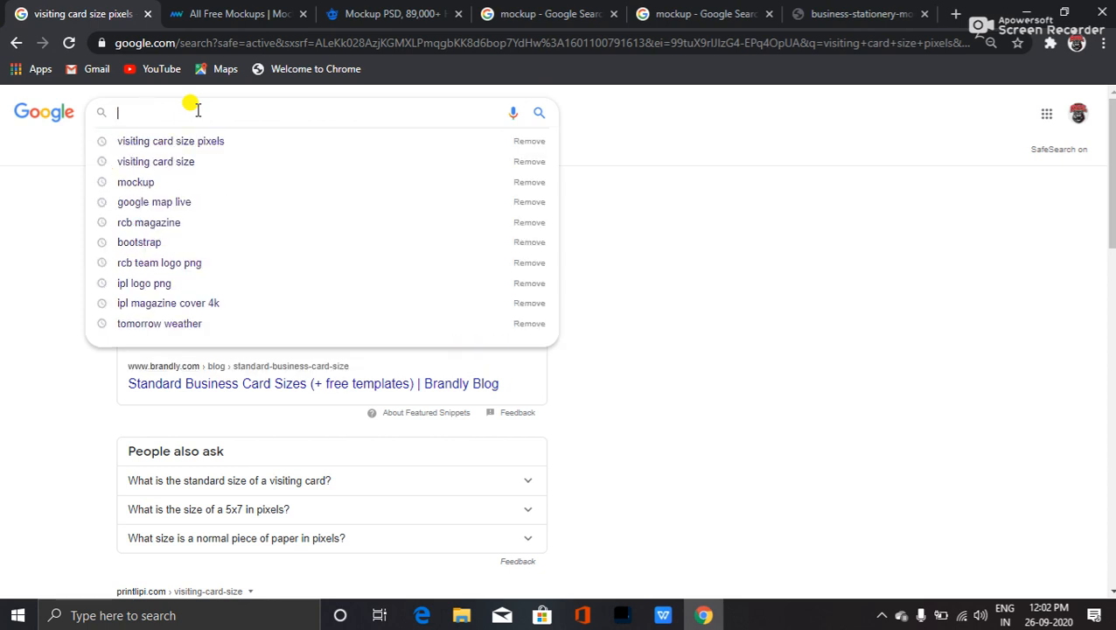
type("flower")
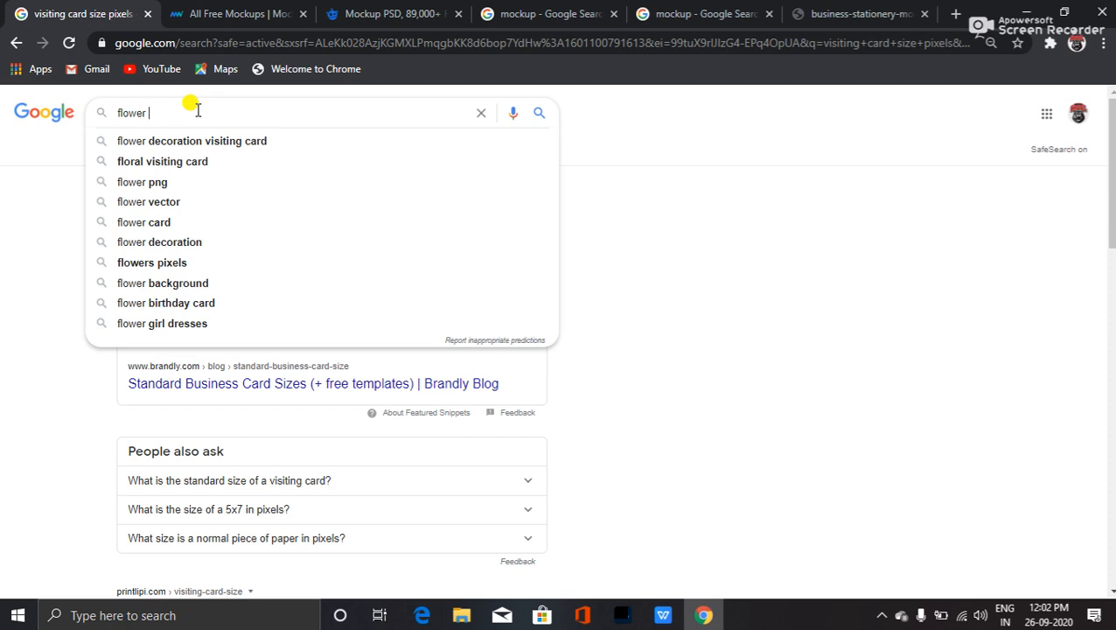
type(" alpha")
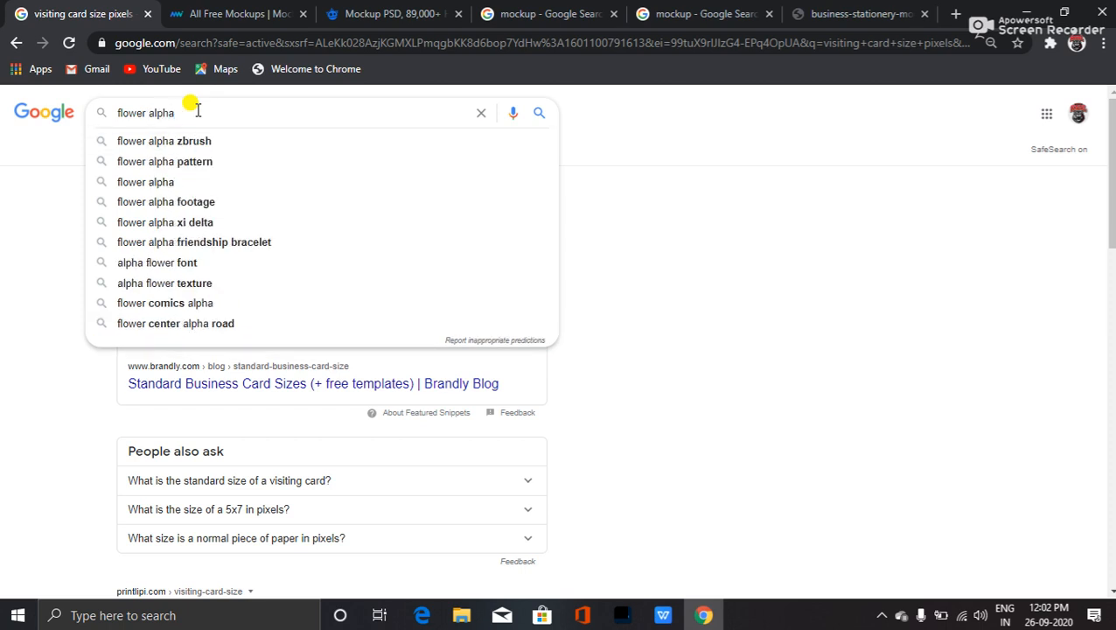
type(" image")
key("Return")
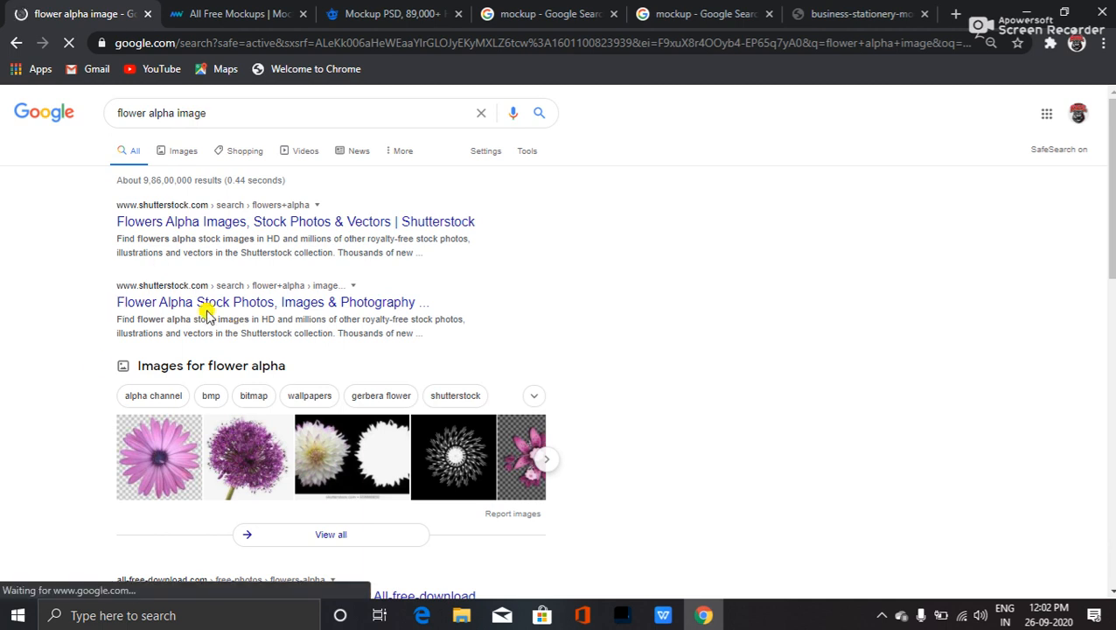
- Open the full flower alpha image results and open a related floral image in a new tab
scroll(333, 368, "down", 1)
left_click(549, 379)
left_click(325, 455)
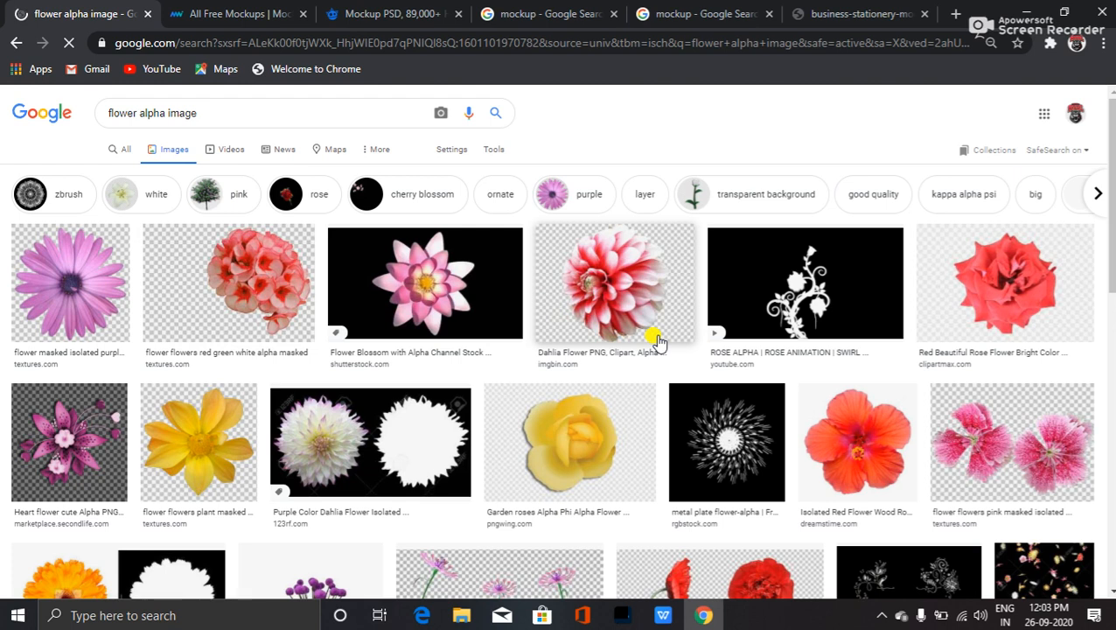
scroll(787, 326, "down", 3)
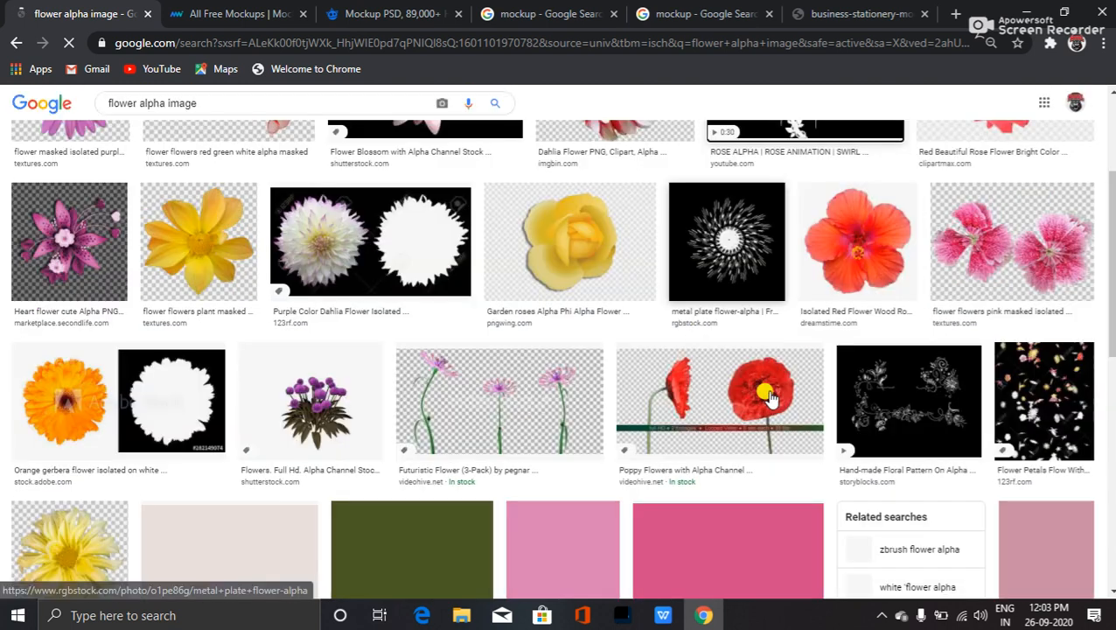
left_click(770, 264)
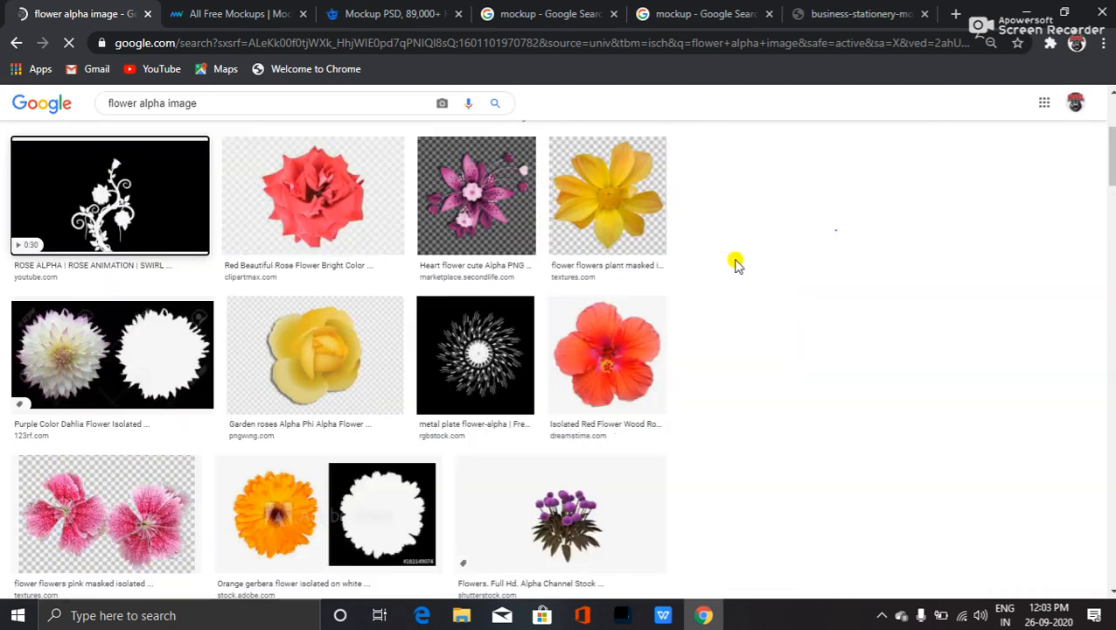
scroll(456, 365, "down", 5)
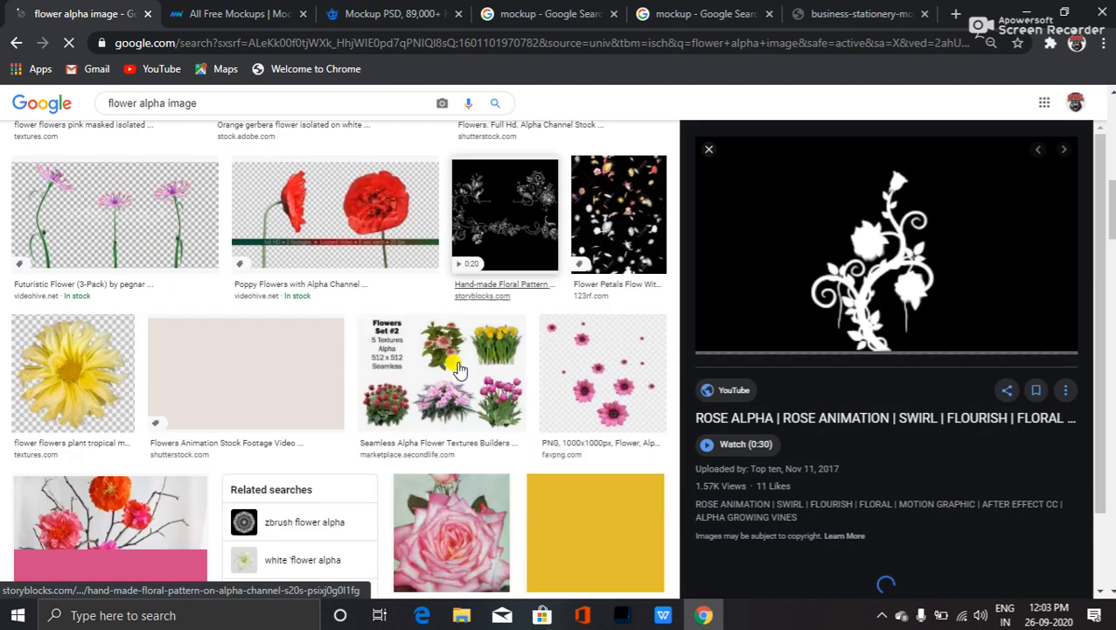
scroll(927, 480, "down", 3)
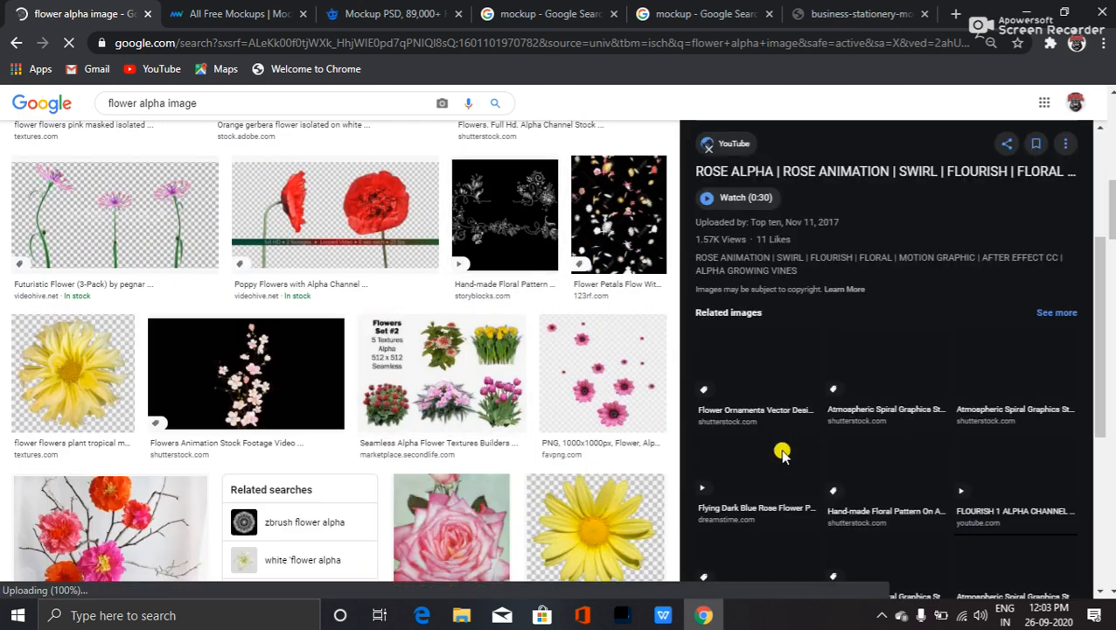
middle_click(249, 378)
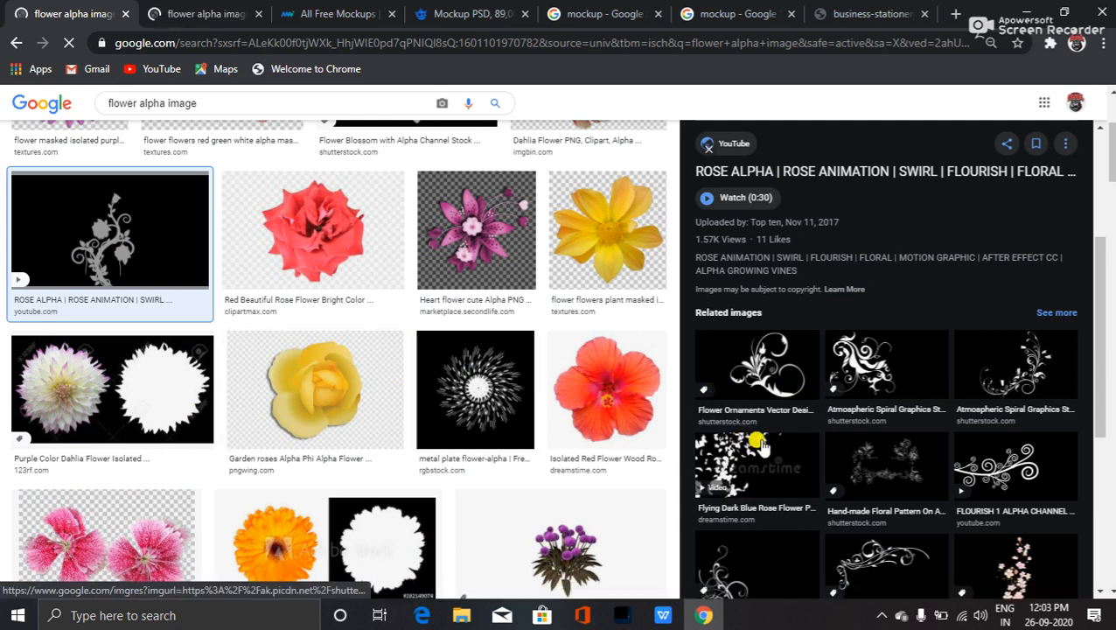
- Preview the Seamless Alpha Flower Textures set (Flowers Set #2) from the image grid
scroll(844, 477, "down", 2)
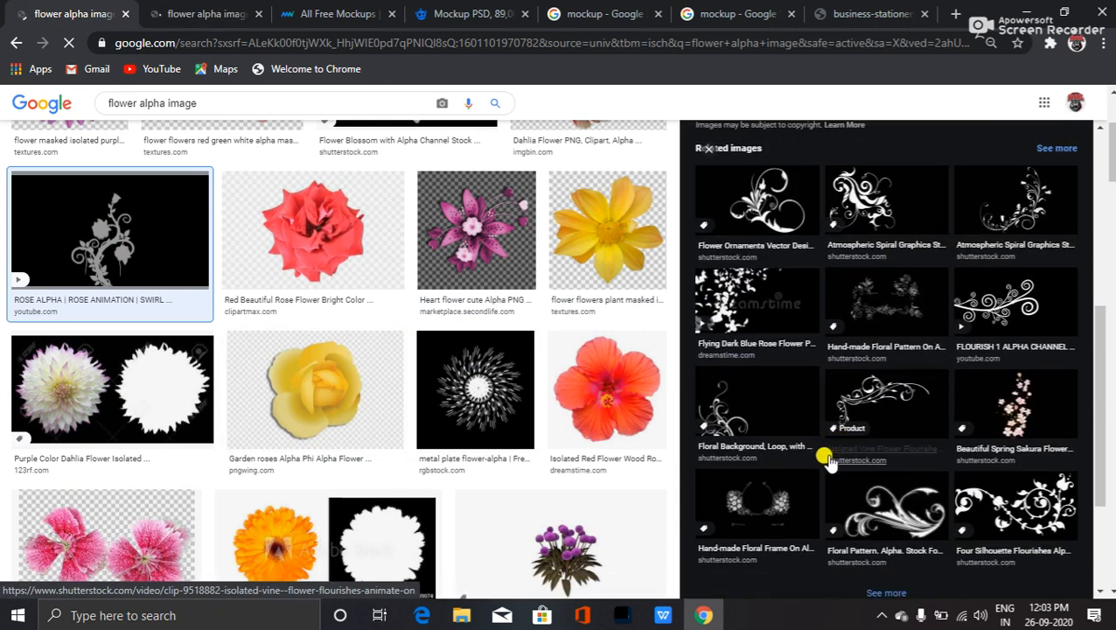
scroll(831, 457, "down", 2)
scroll(826, 411, "up", 1)
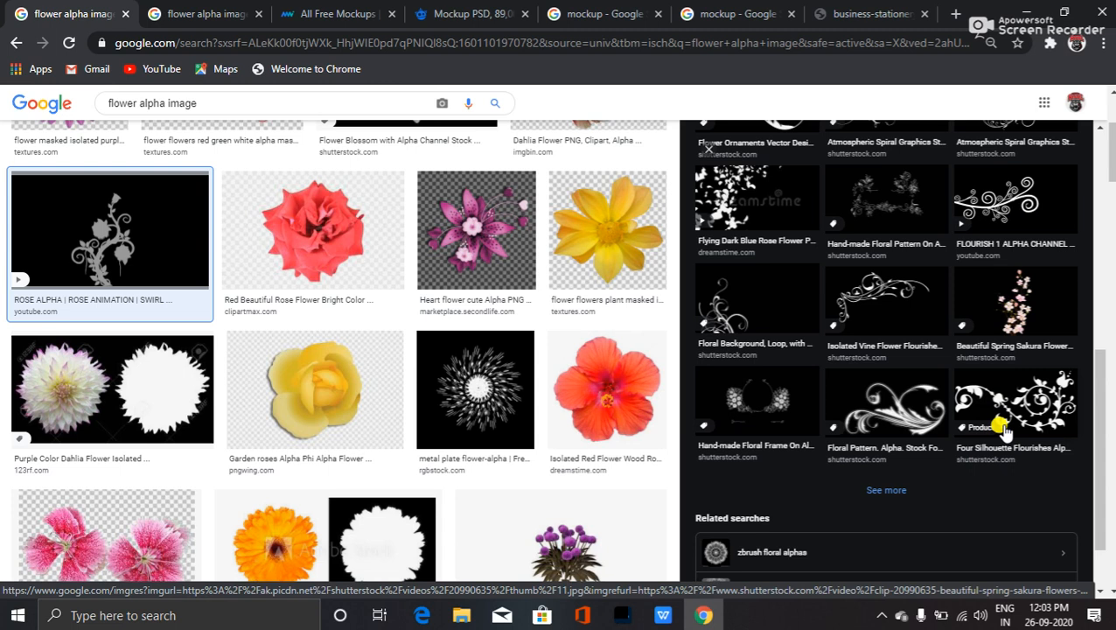
scroll(827, 259, "up", 3)
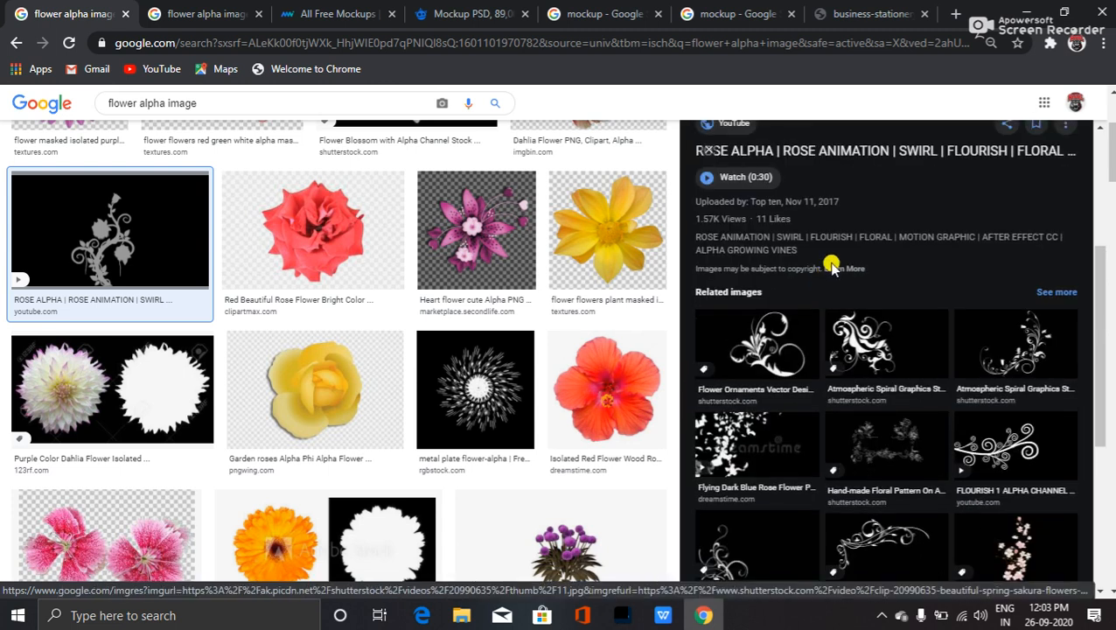
scroll(449, 393, "down", 5)
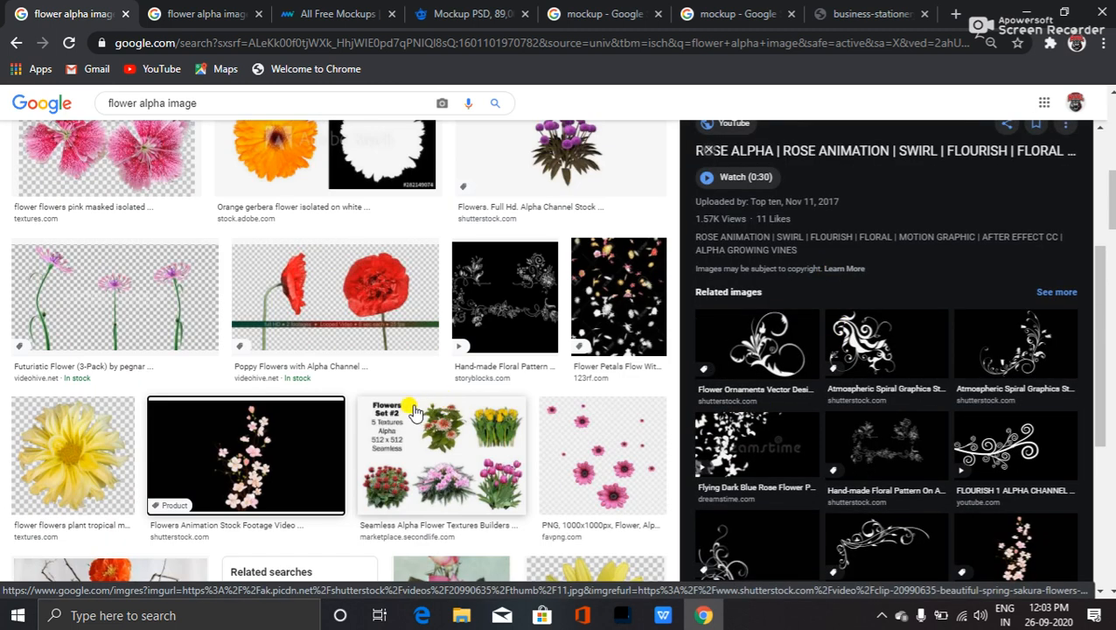
left_click(487, 489)
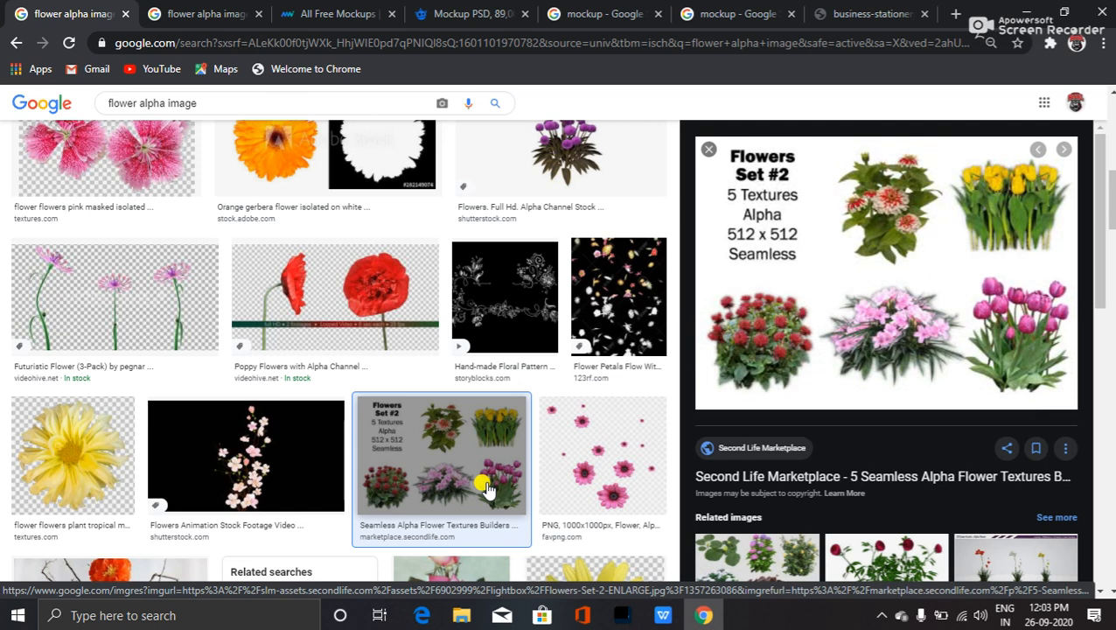
scroll(448, 480, "down", 8)
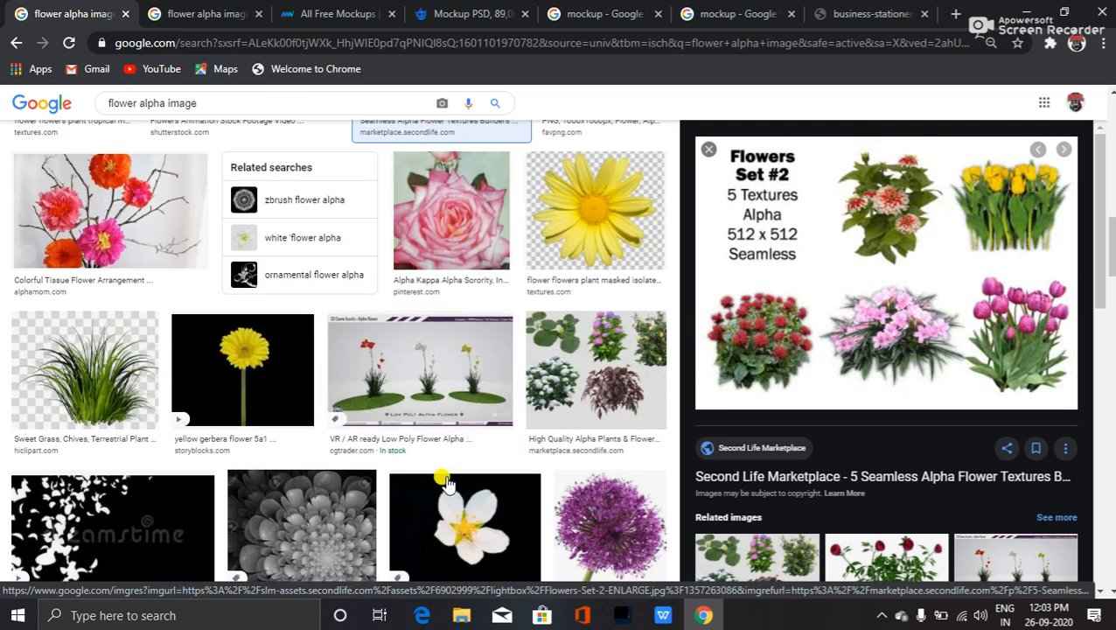
scroll(375, 484, "up", 15)
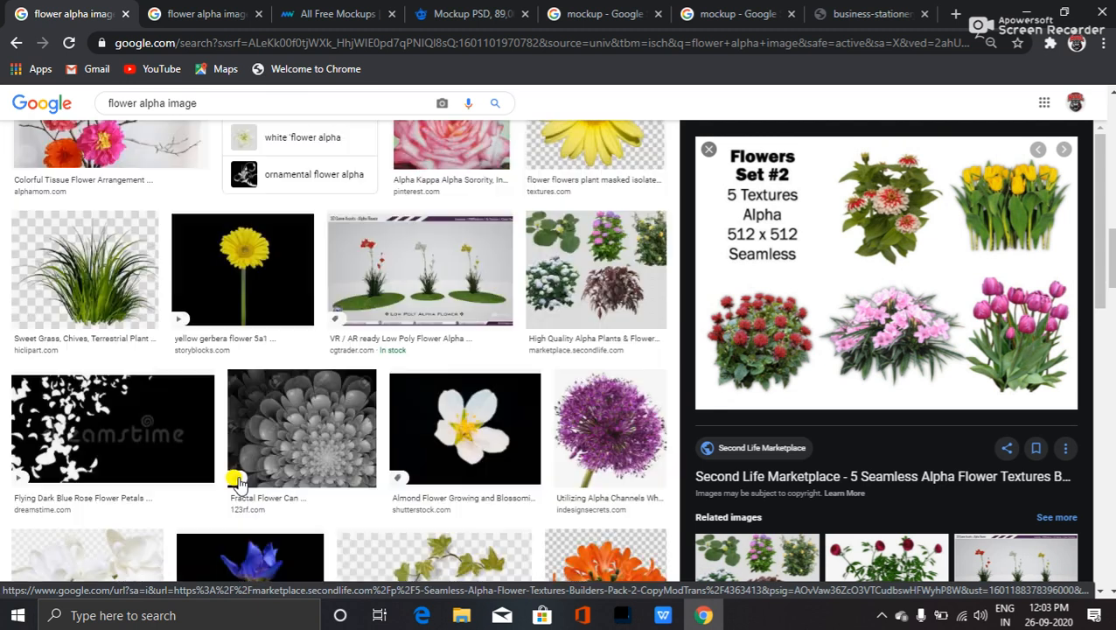
left_click(137, 113)
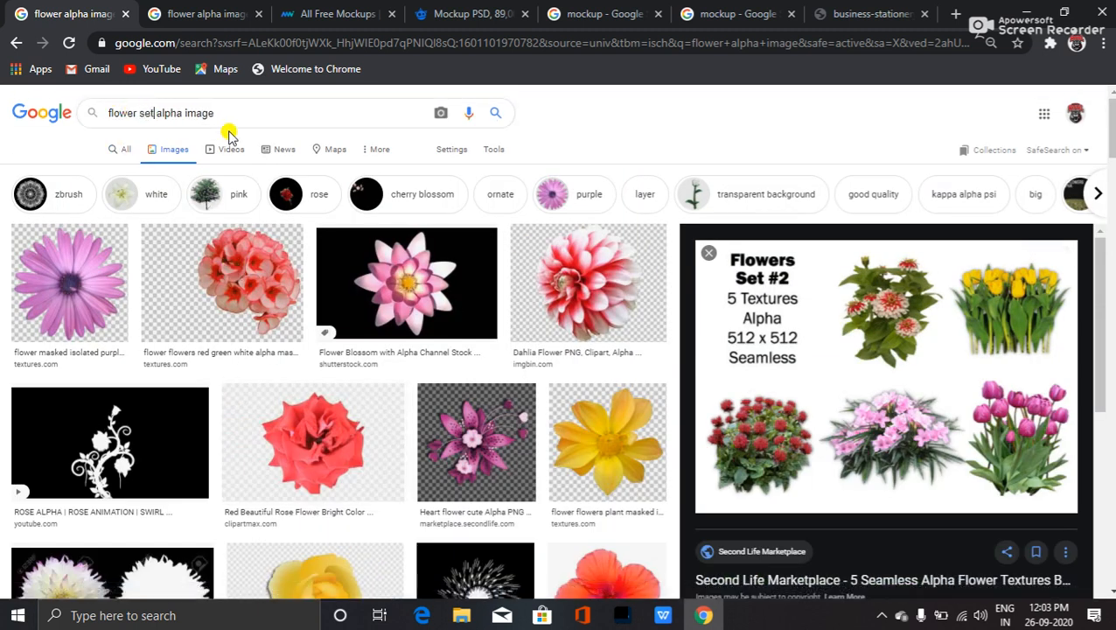
key("Return")
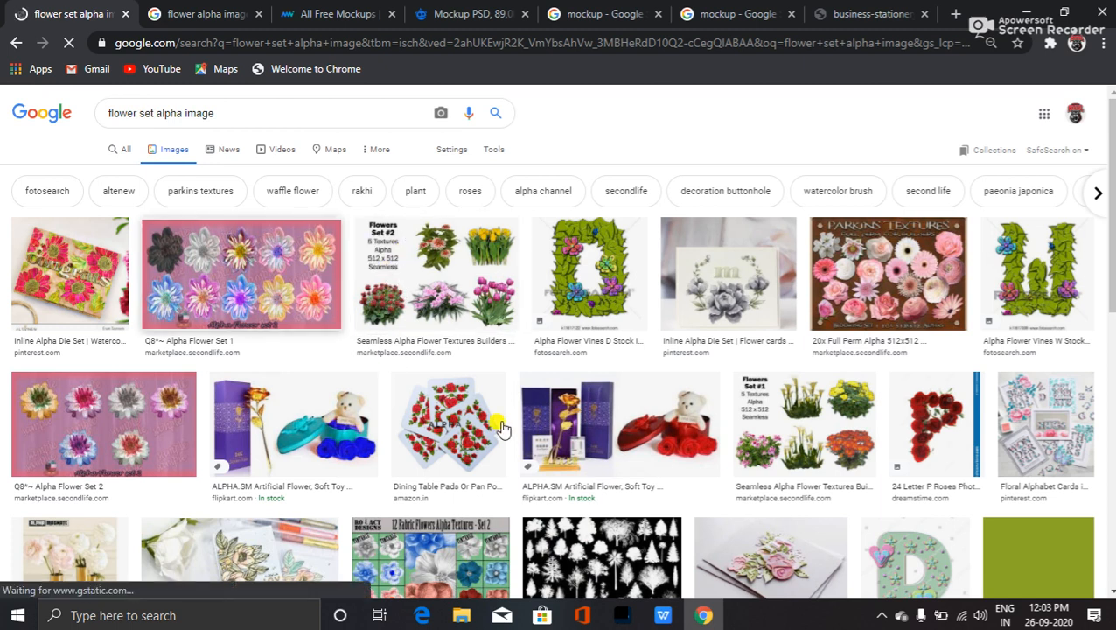
scroll(656, 451, "down", 5)
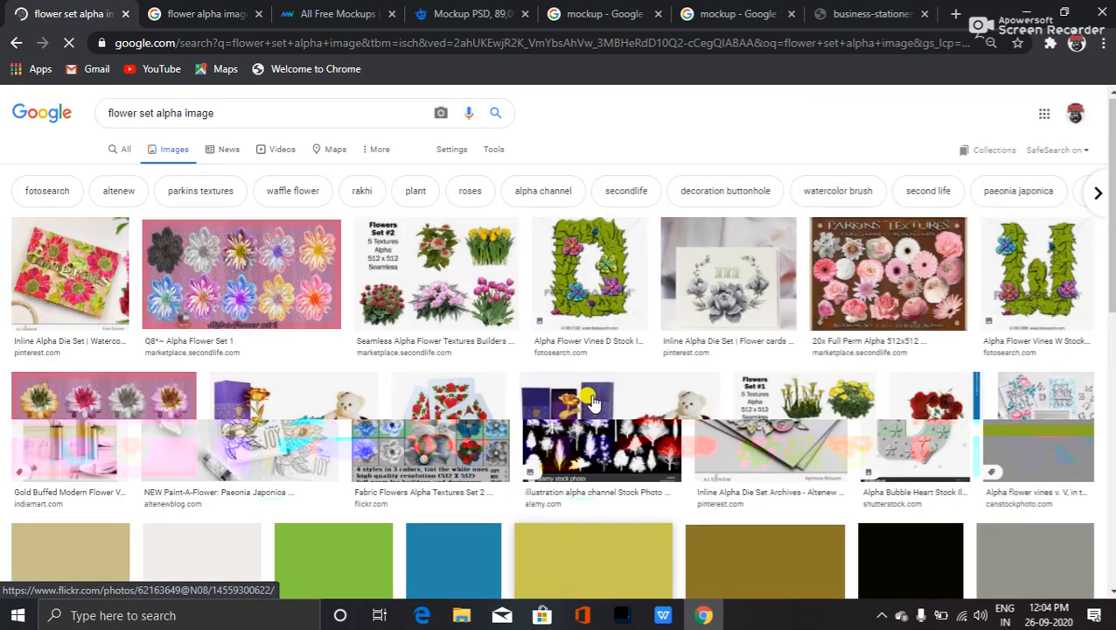
left_click(13, 44)
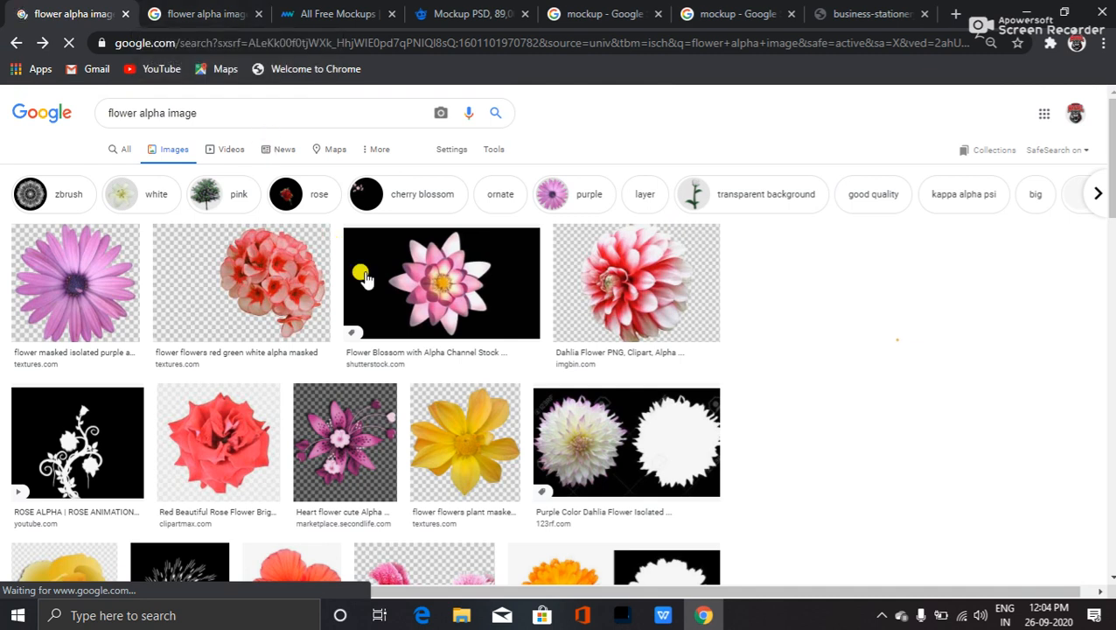
scroll(332, 398, "down", 3)
scroll(363, 421, "down", 6)
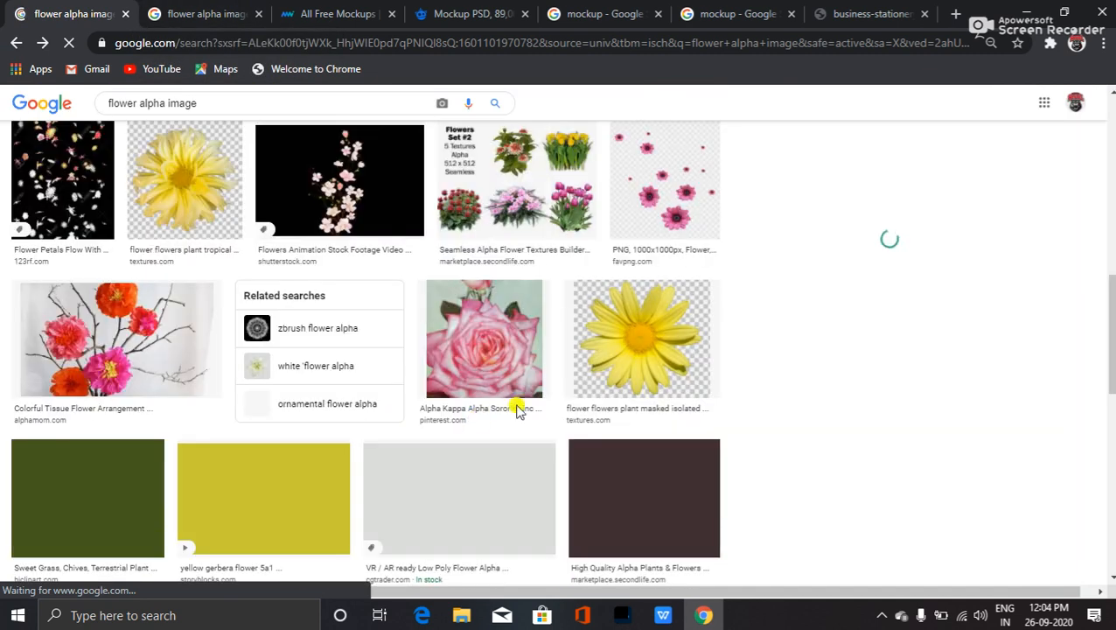
scroll(505, 263, "down", 4)
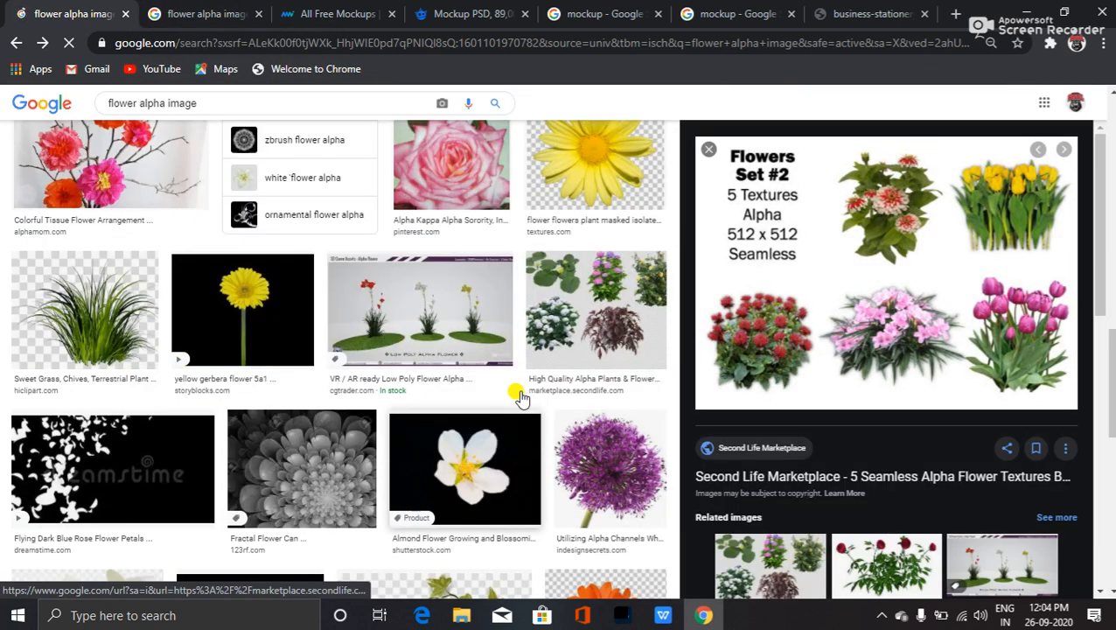
scroll(511, 386, "down", 4)
scroll(223, 421, "down", 7)
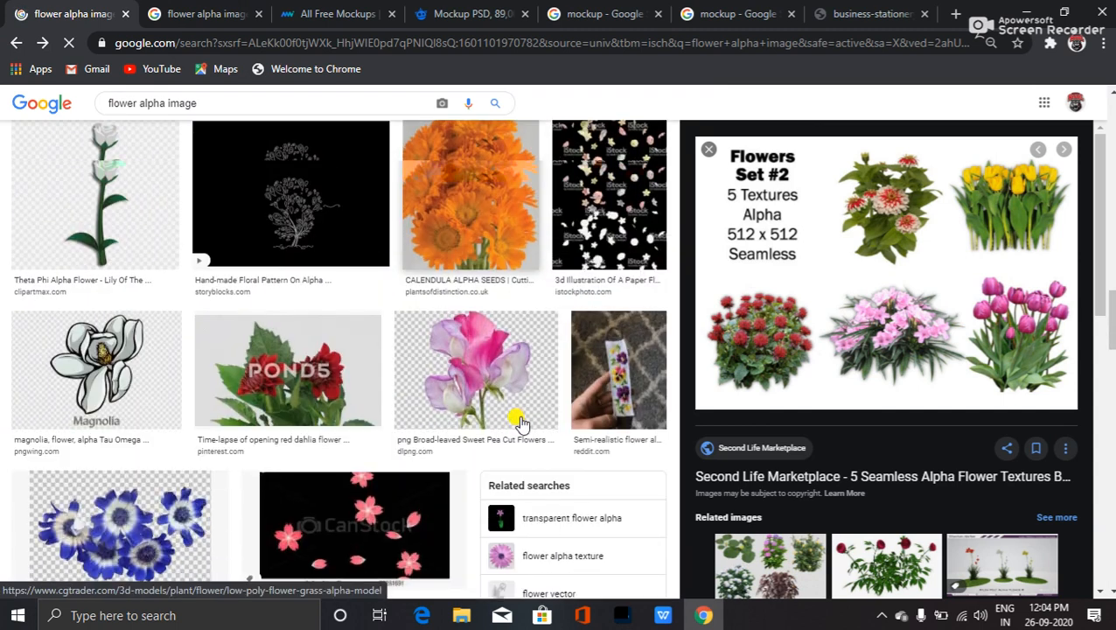
scroll(289, 411, "down", 8)
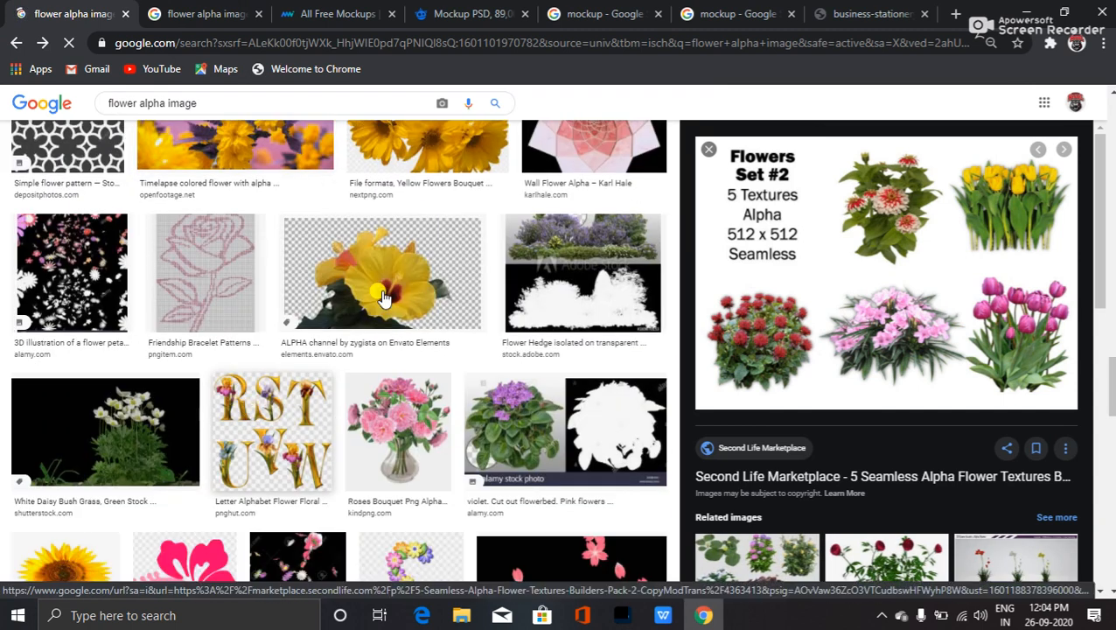
scroll(523, 355, "down", 5)
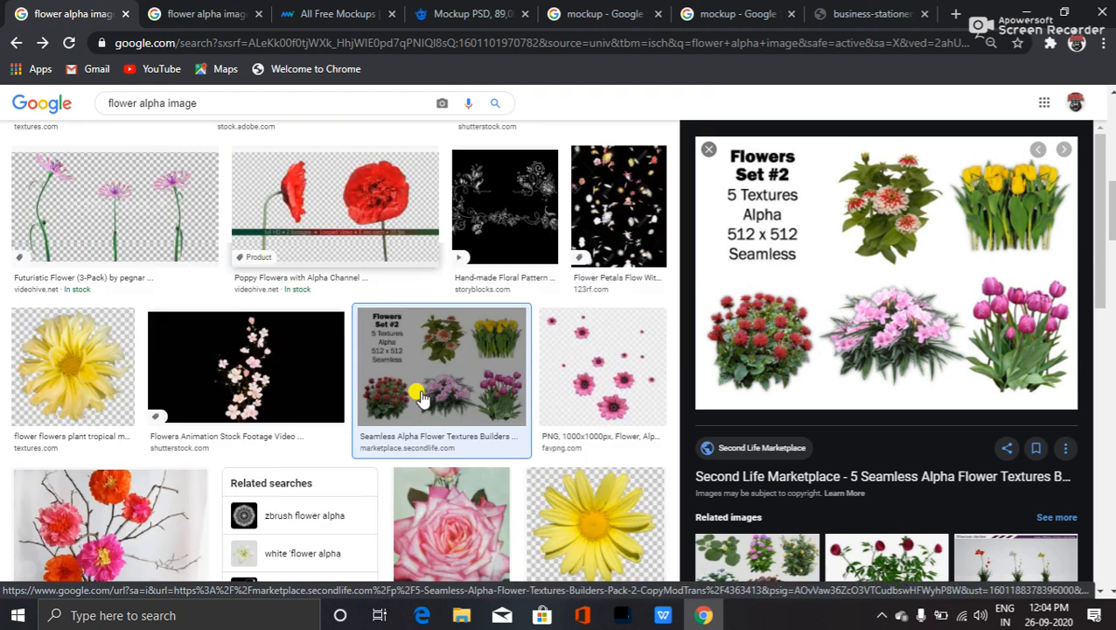
scroll(368, 400, "up", 4)
scroll(350, 410, "up", 7)
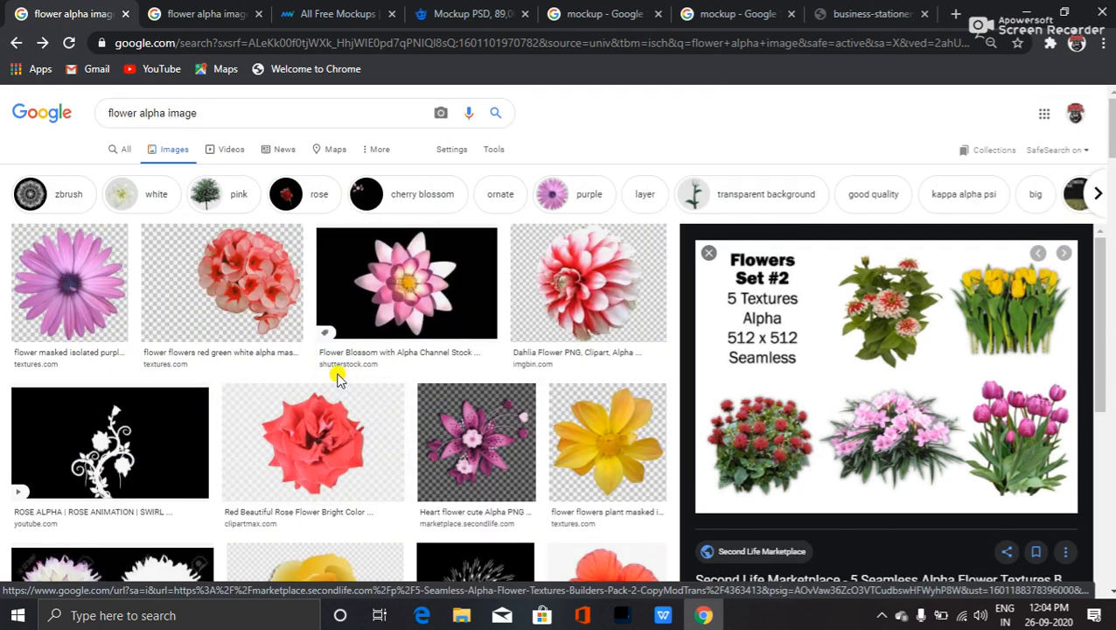
double_click(171, 112)
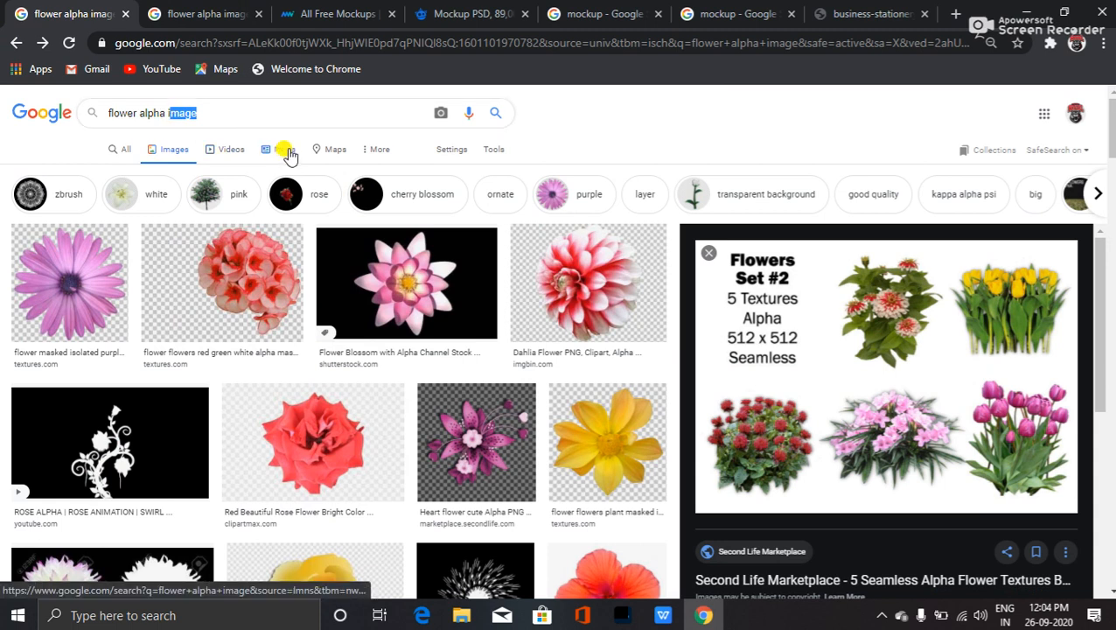
- Change the image search to 'flower set png' and run it
key("BackSpace")
key("BackSpace")
key("BackSpace")
key("BackSpace")
key("BackSpace")
key("BackSpace")
key("BackSpace")
key("BackSpace")
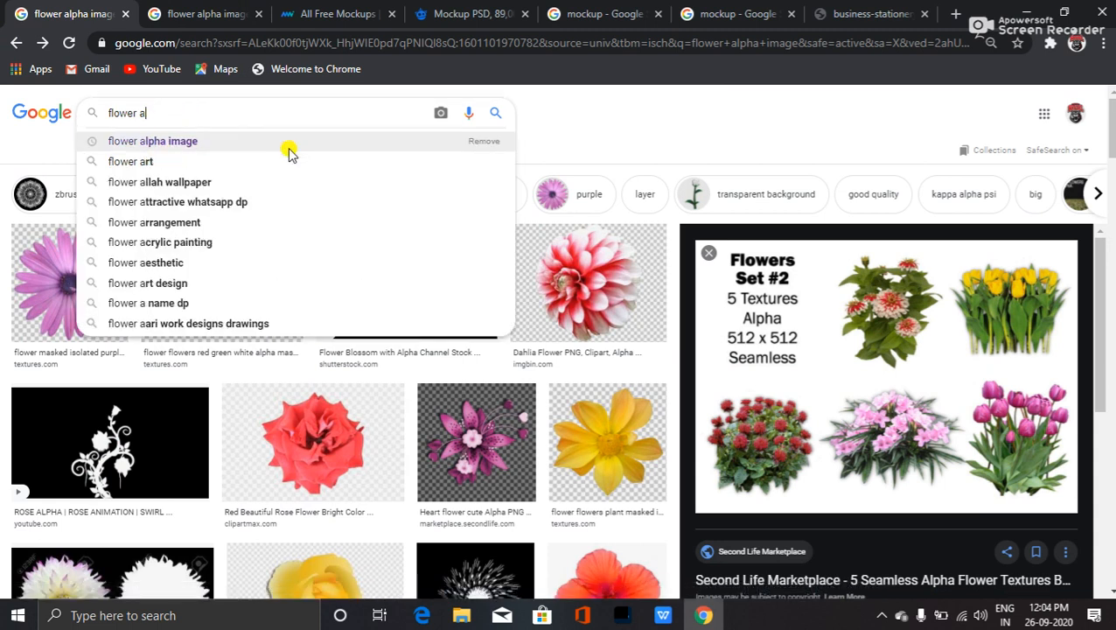
type("set pn")
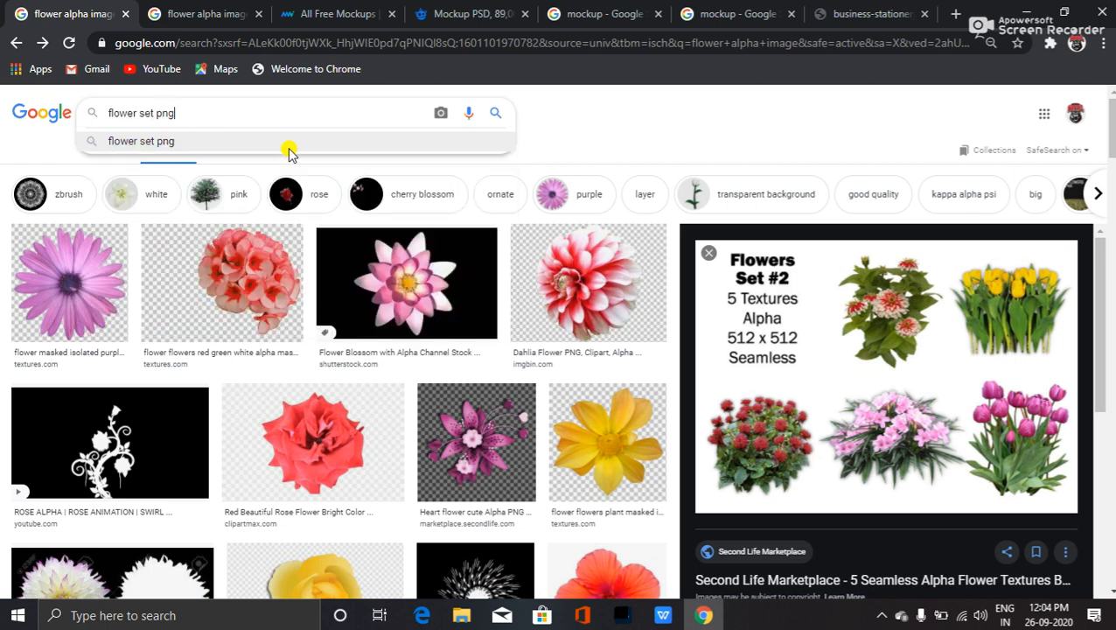
type("g")
left_click(289, 147)
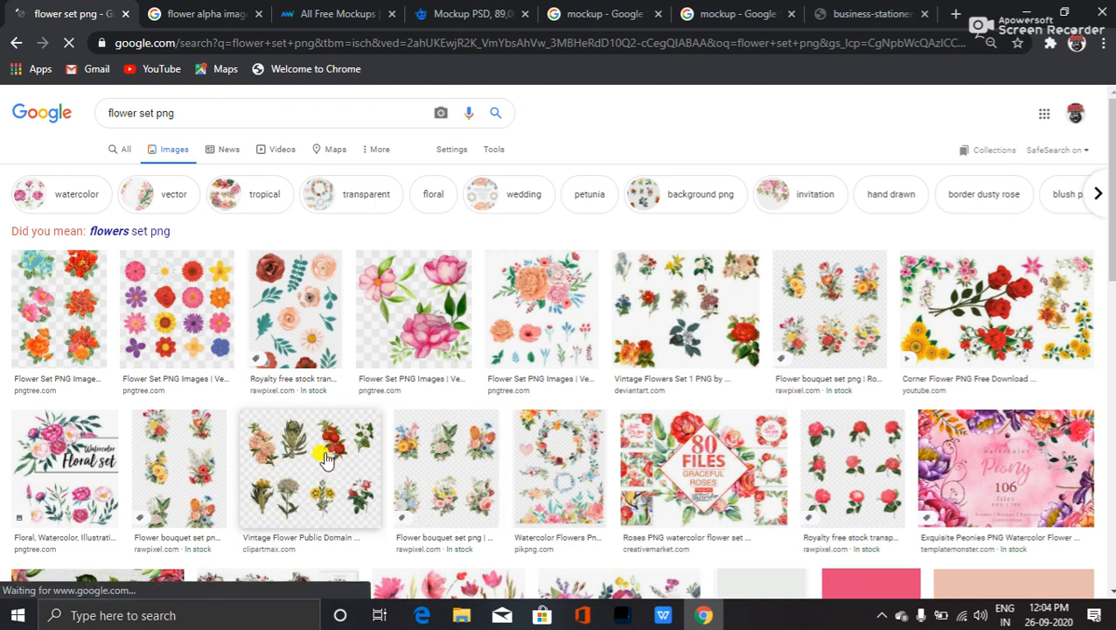
- Open the Vintage Flower, Flower bouquet set and Corner Flower results in background tabs
middle_click(282, 487)
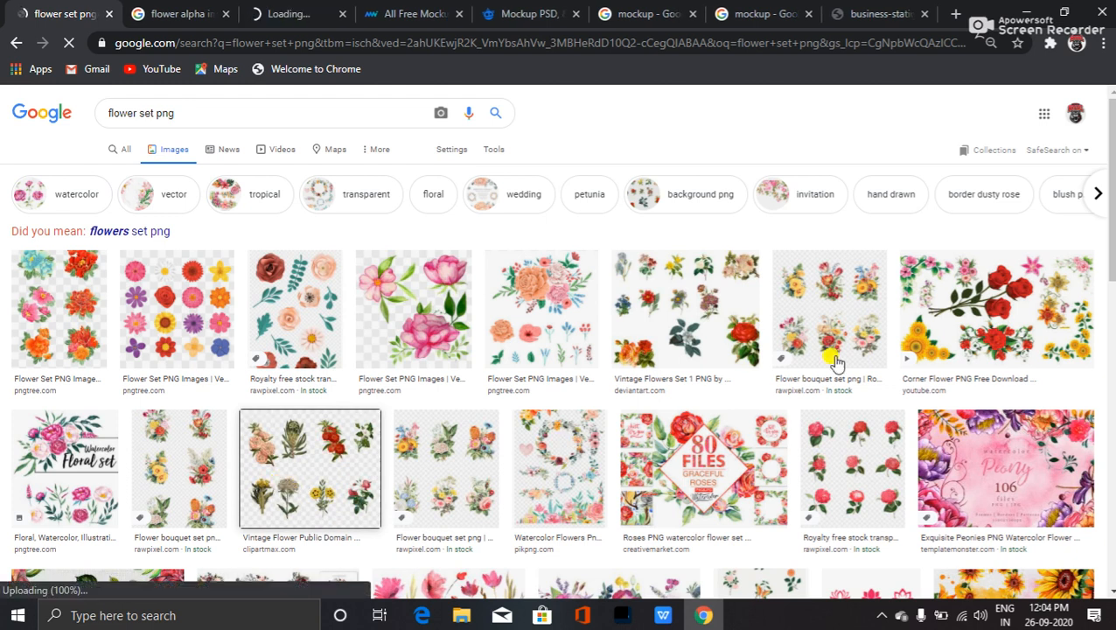
middle_click(853, 308)
middle_click(961, 314)
- Open the orange Love Tulips bouquet result further down in a background tab
scroll(525, 481, "down", 5)
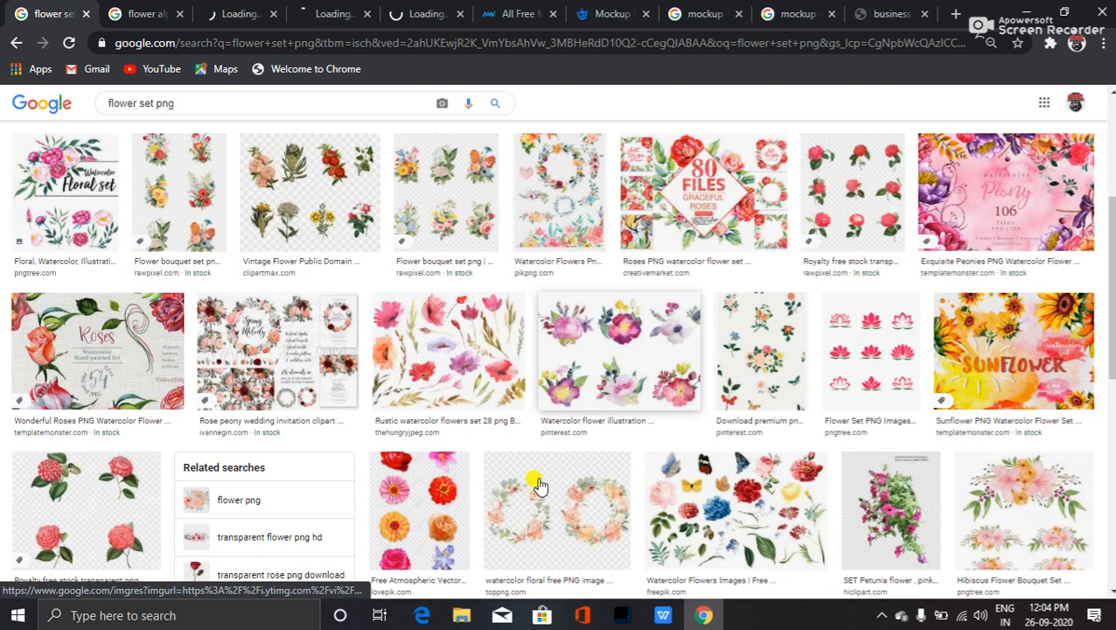
scroll(502, 484, "down", 3)
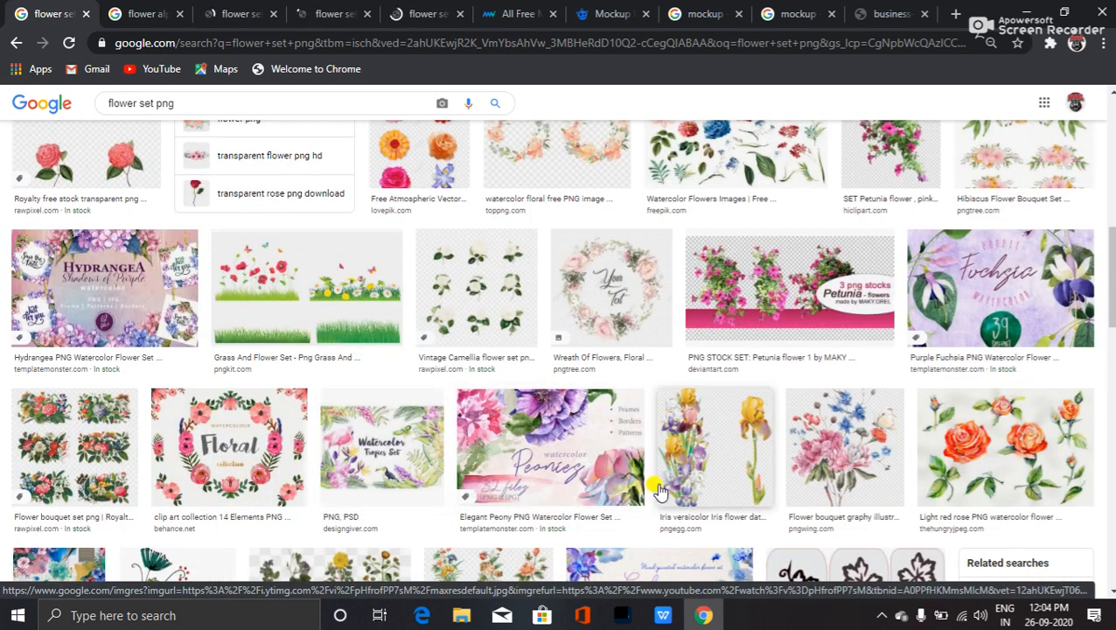
scroll(665, 477, "down", 3)
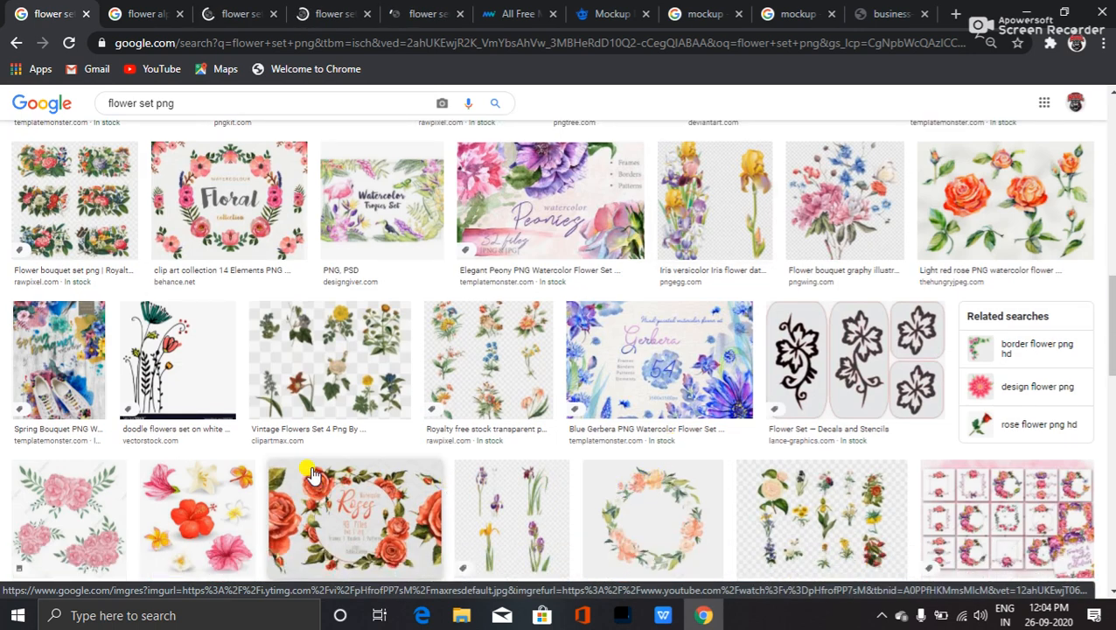
scroll(318, 490, "down", 2)
scroll(342, 496, "down", 2)
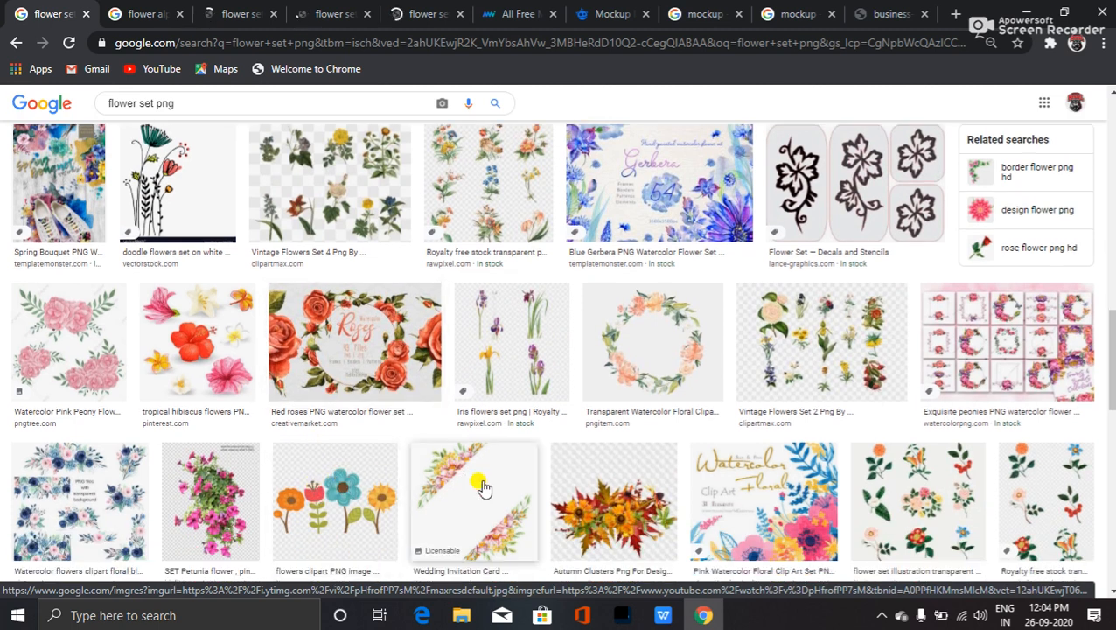
scroll(333, 431, "down", 3)
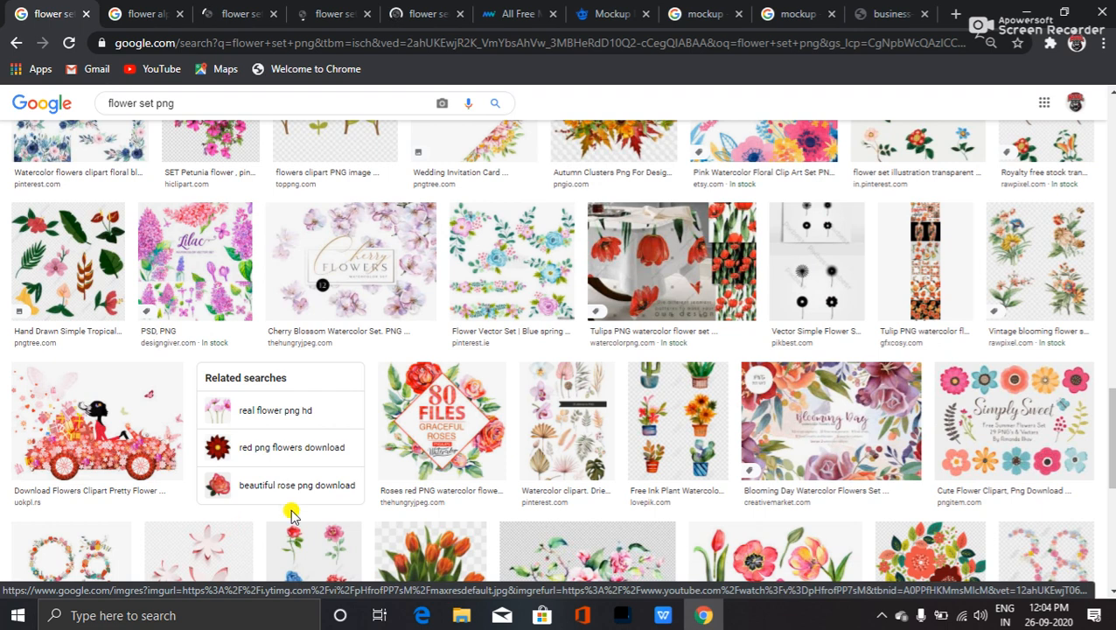
scroll(501, 486, "down", 4)
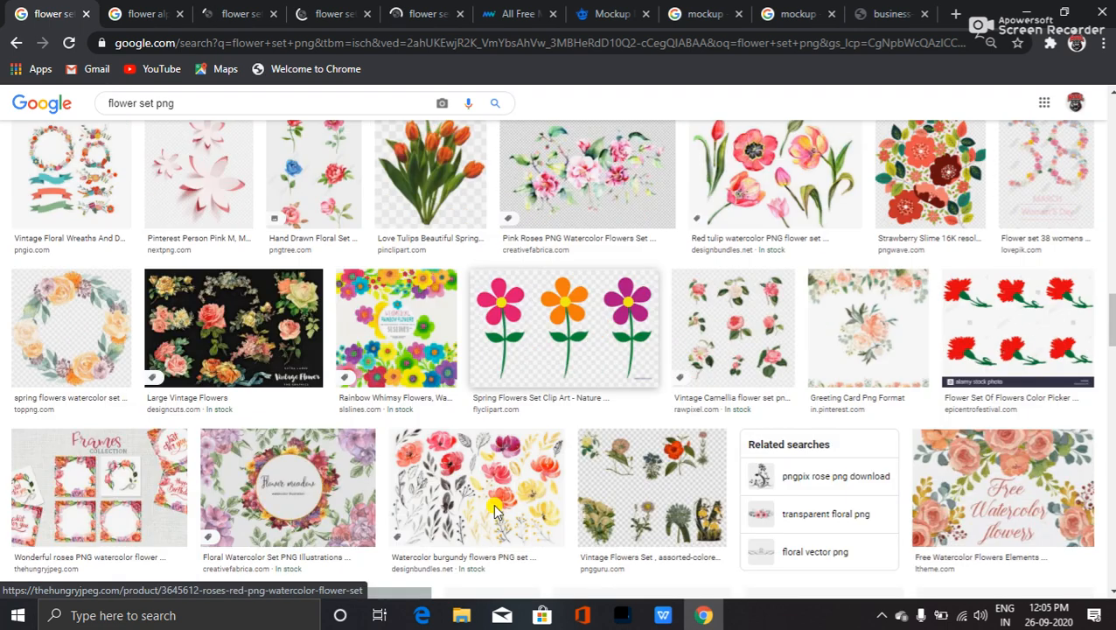
scroll(468, 362, "up", 1)
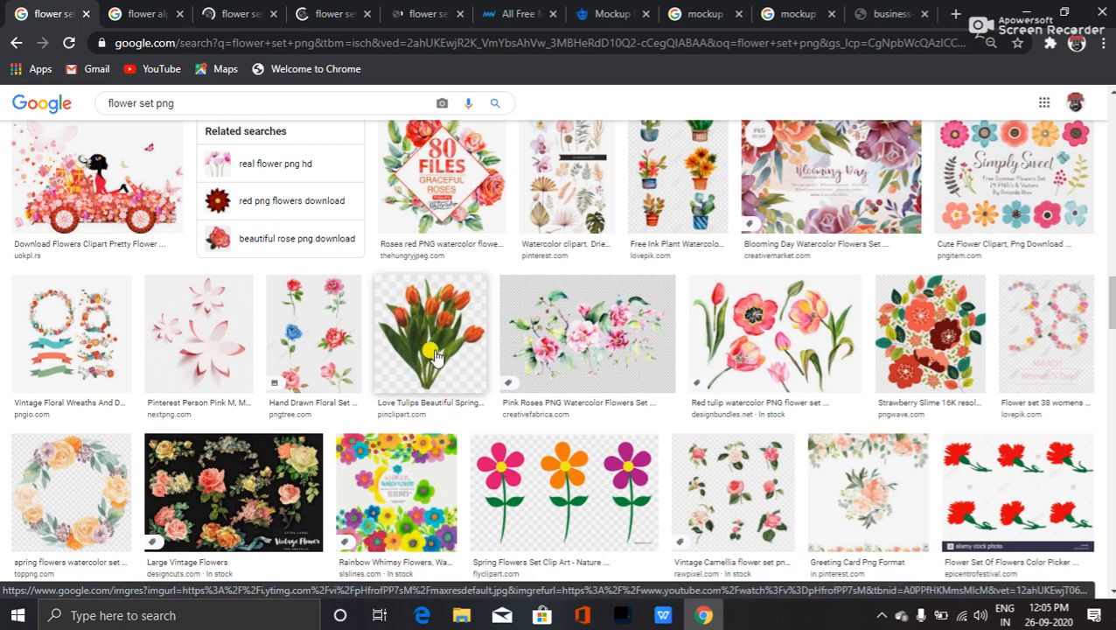
middle_click(451, 352)
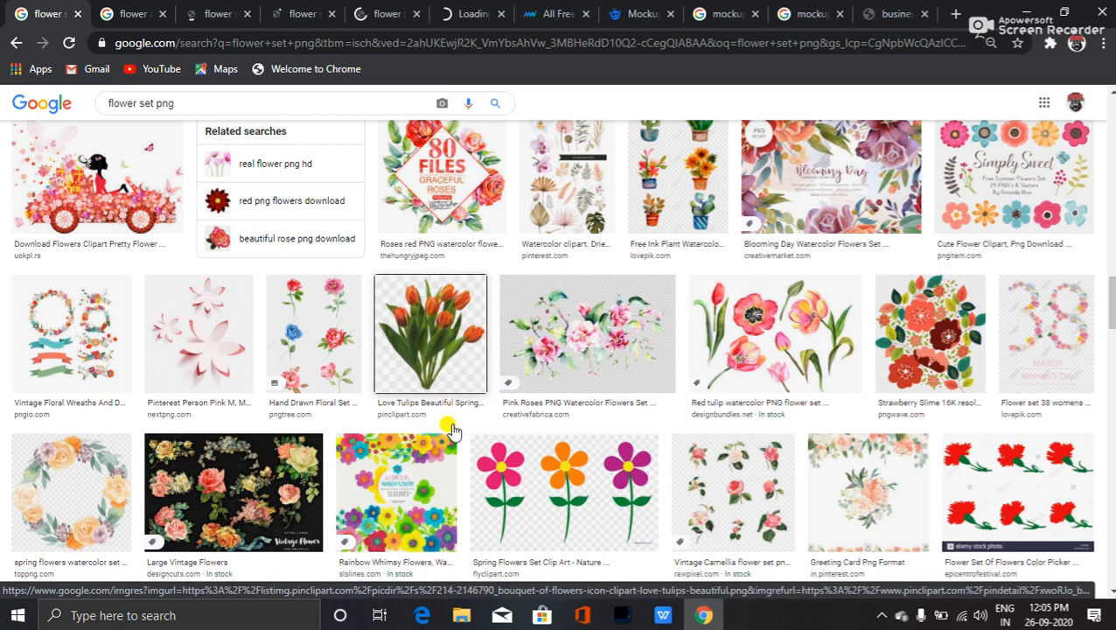
scroll(464, 394, "down", 3)
scroll(469, 414, "up", 2)
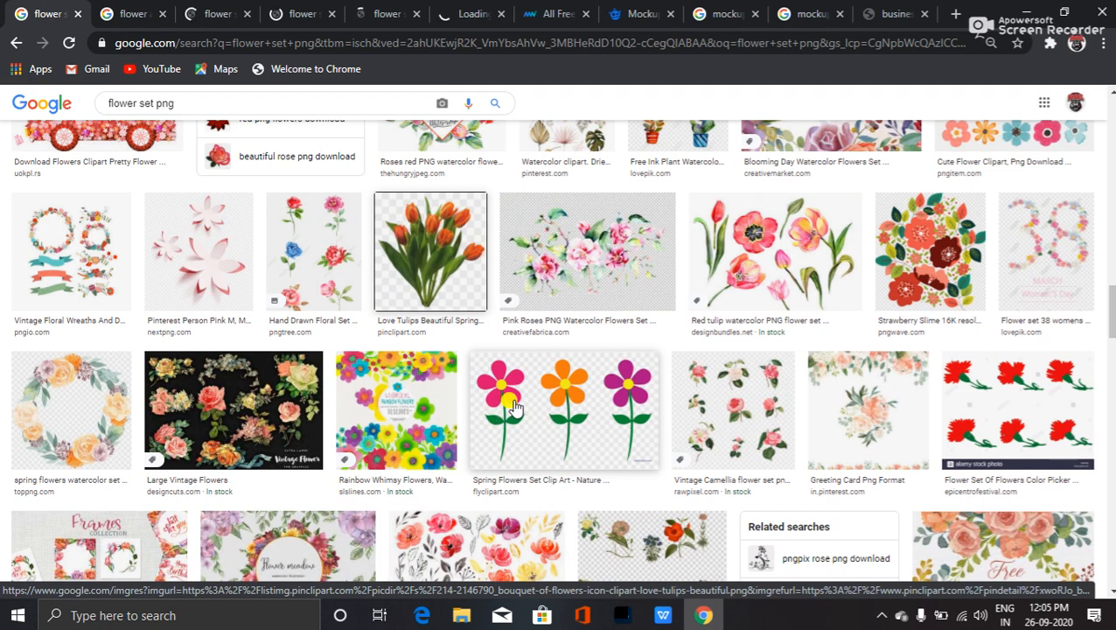
scroll(459, 398, "down", 5)
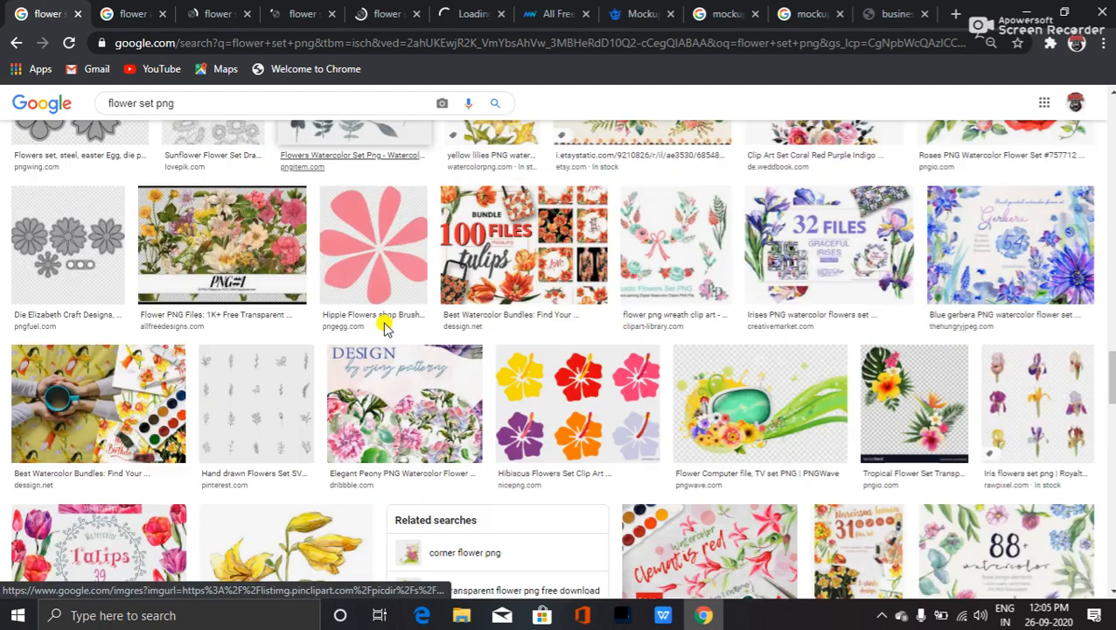
scroll(389, 289, "down", 3)
scroll(531, 409, "down", 3)
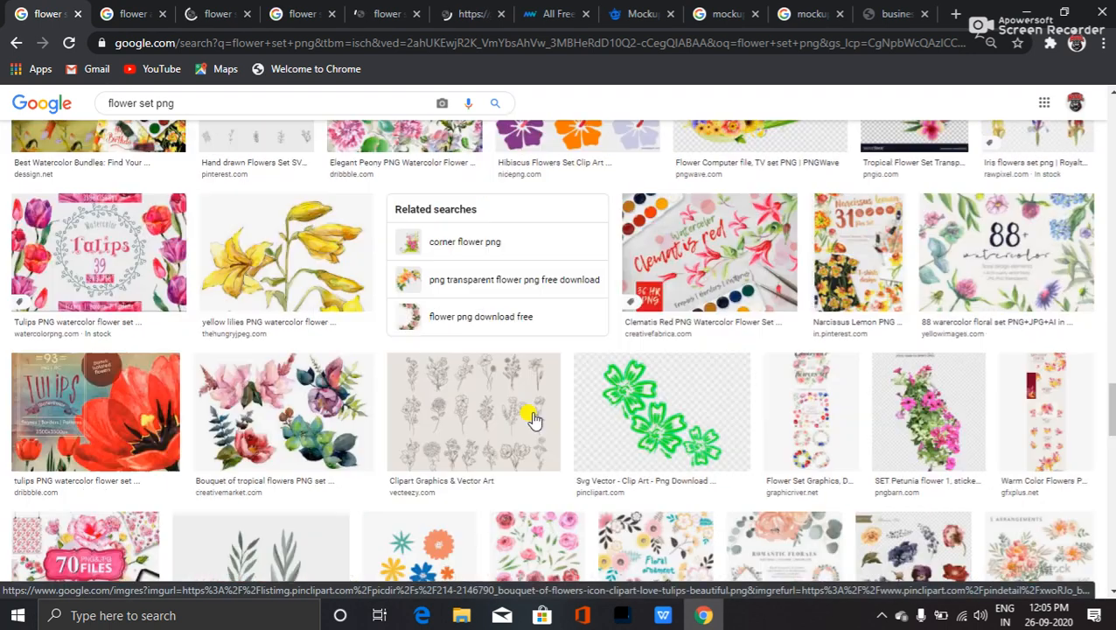
scroll(455, 415, "up", 12)
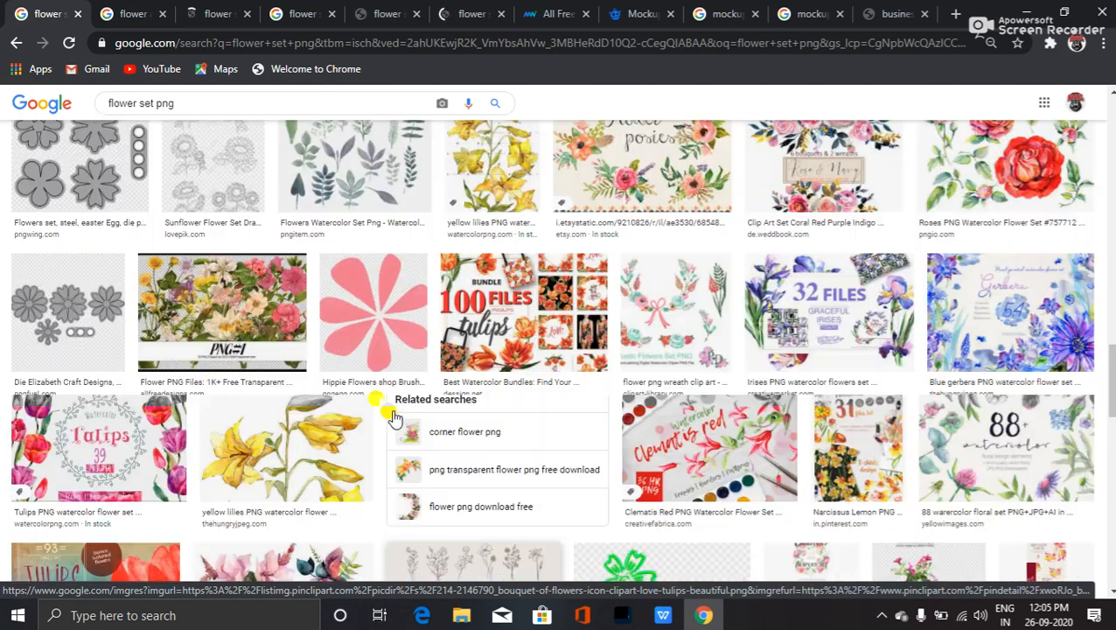
scroll(111, 223, "up", 6)
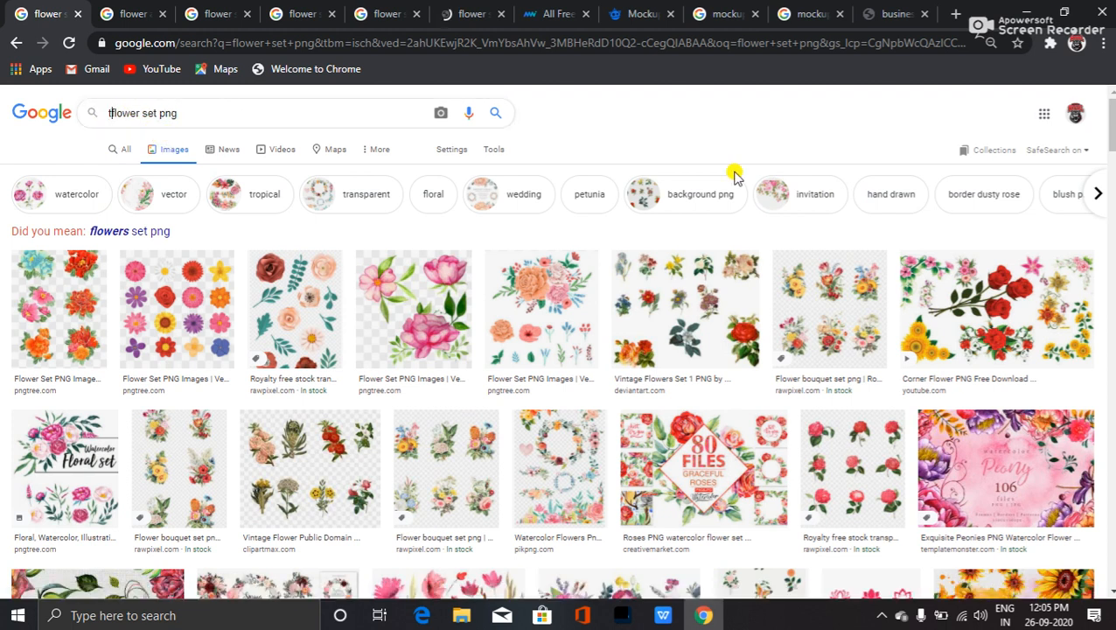
- Search 'tulip flower set png', preview the tulip bouquet, then view the sakura branch preview tab
key("Return")
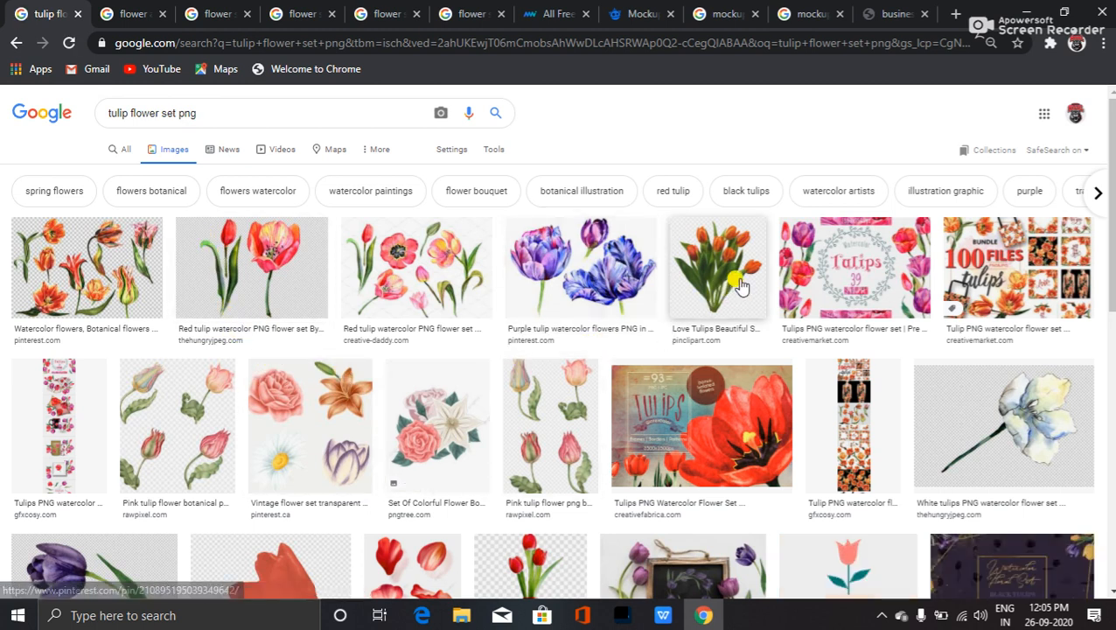
left_click(725, 304)
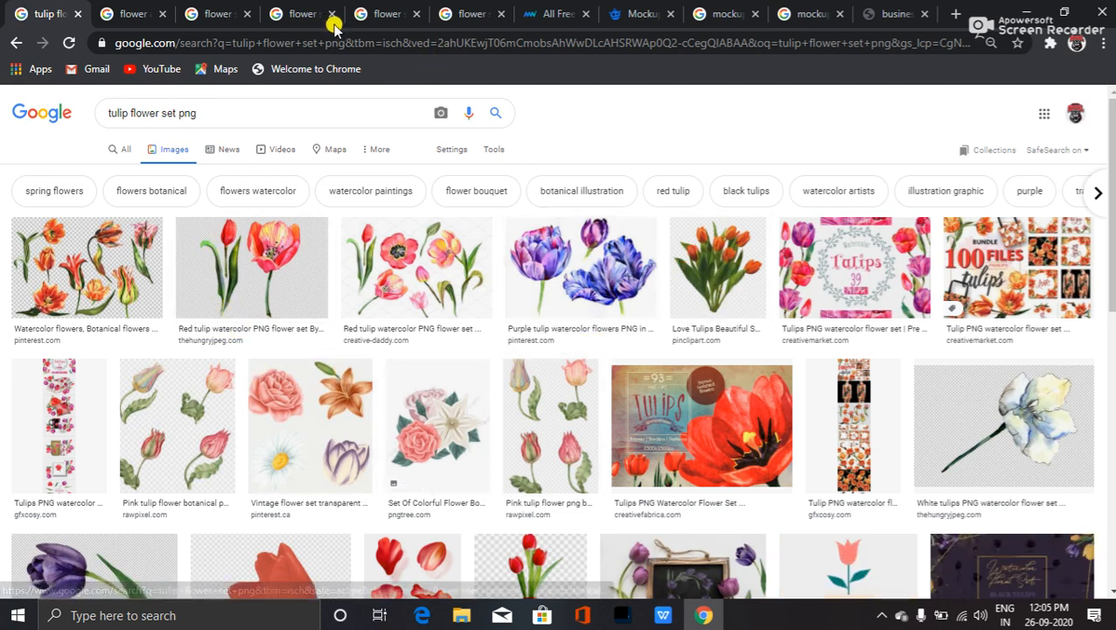
left_click(140, 14)
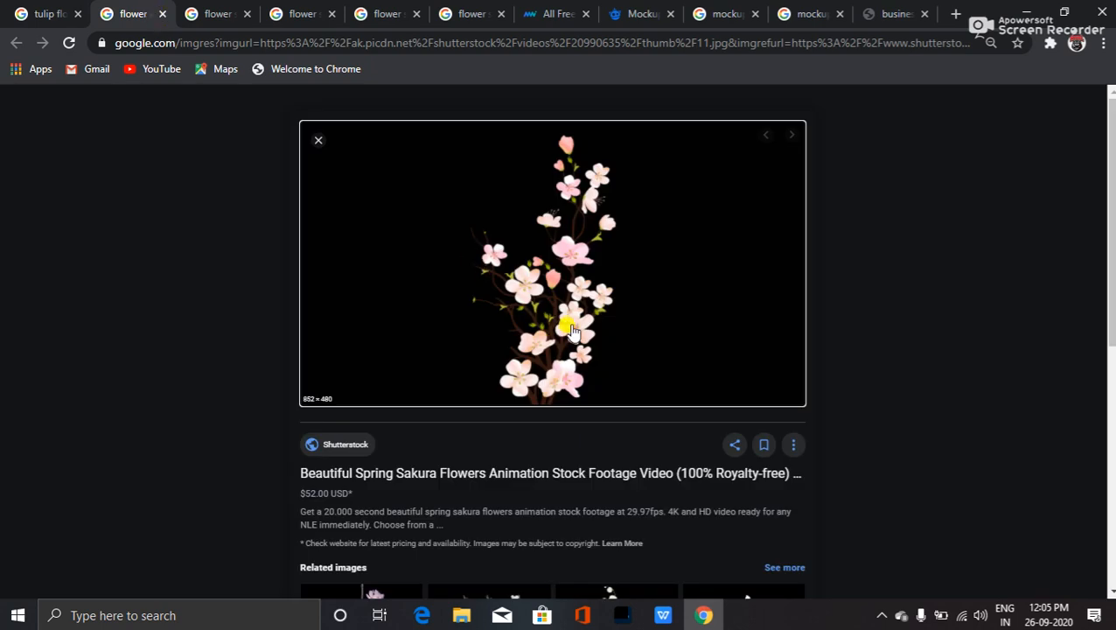
scroll(573, 281, "down", 5)
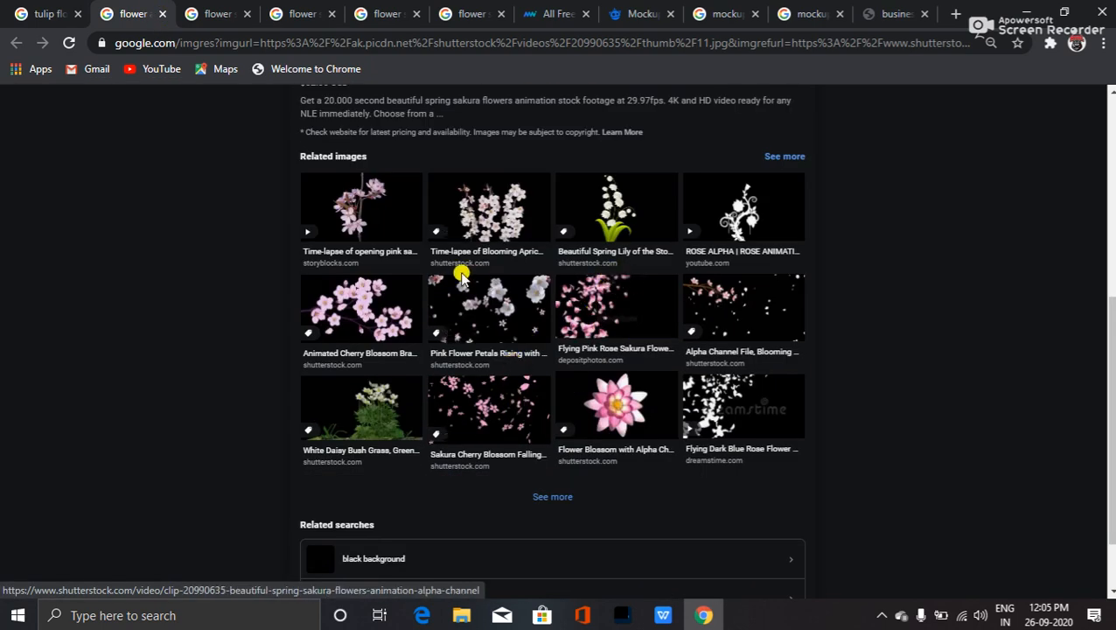
scroll(420, 281, "up", 2)
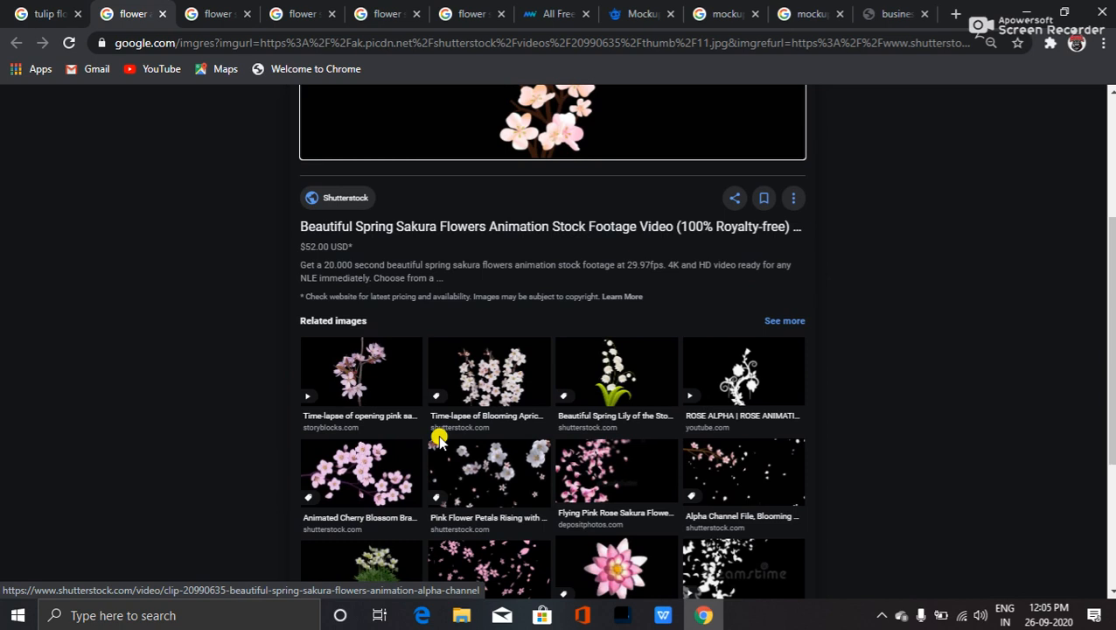
scroll(438, 438, "up", 3)
scroll(436, 436, "down", 3)
scroll(446, 459, "down", 3)
scroll(451, 471, "up", 6)
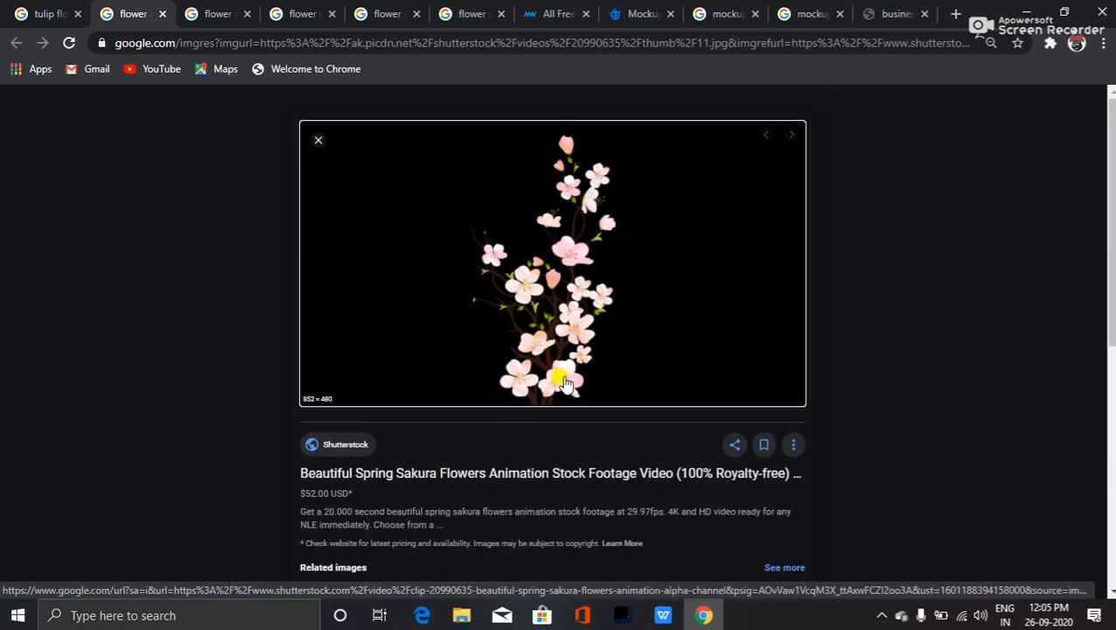
- Check the Shutterstock sakura clip page for save options, then return to the Google preview
middle_click(564, 383)
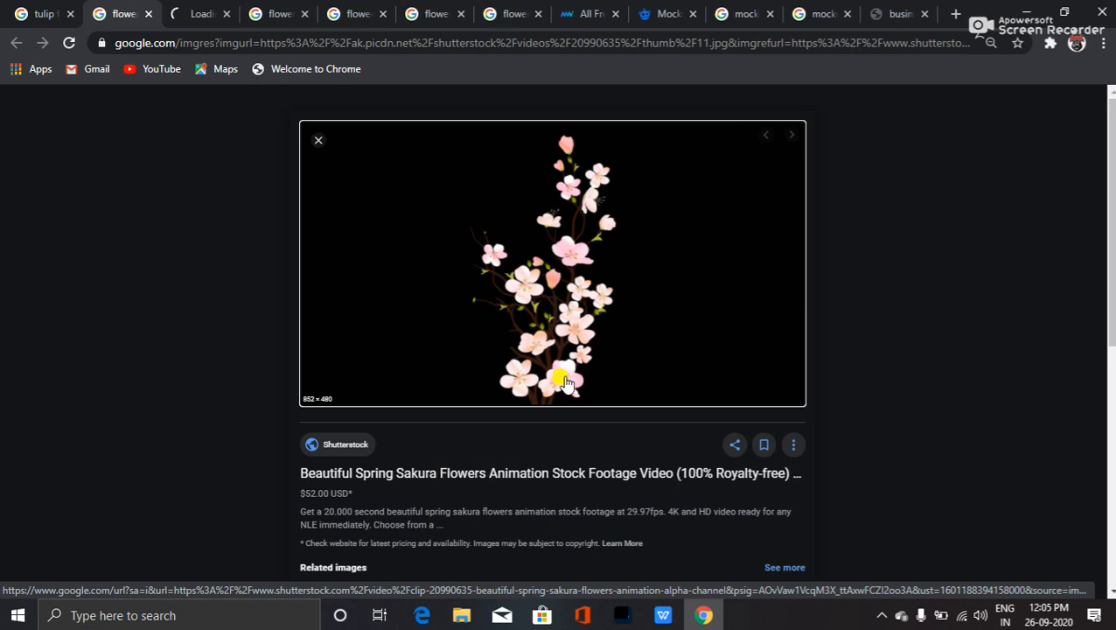
left_click(199, 14)
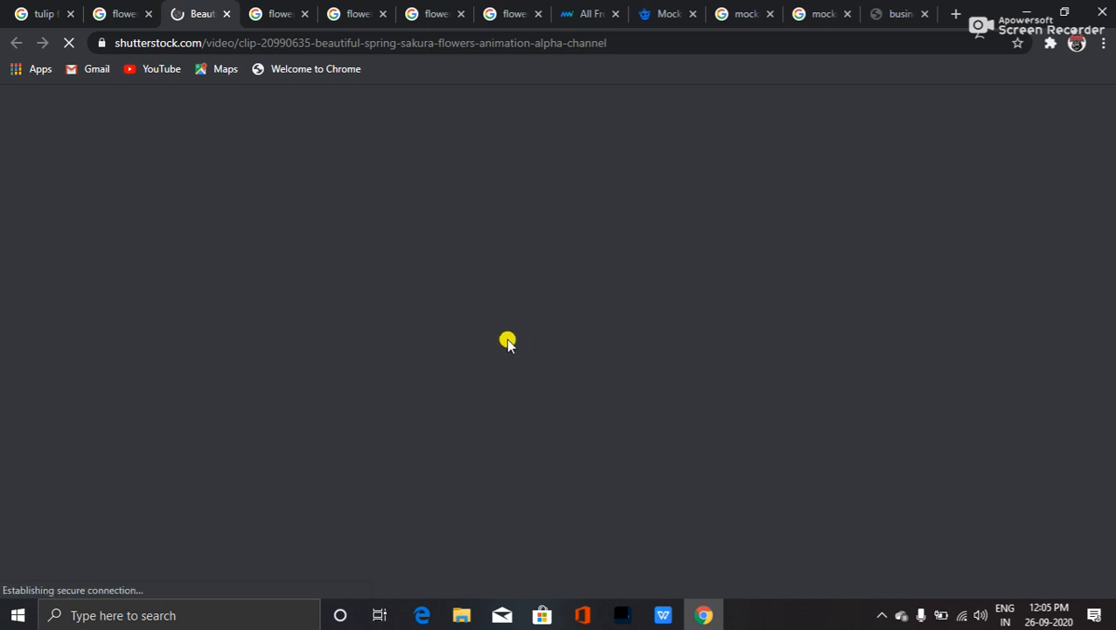
scroll(383, 413, "down", 1)
scroll(382, 413, "down", 1)
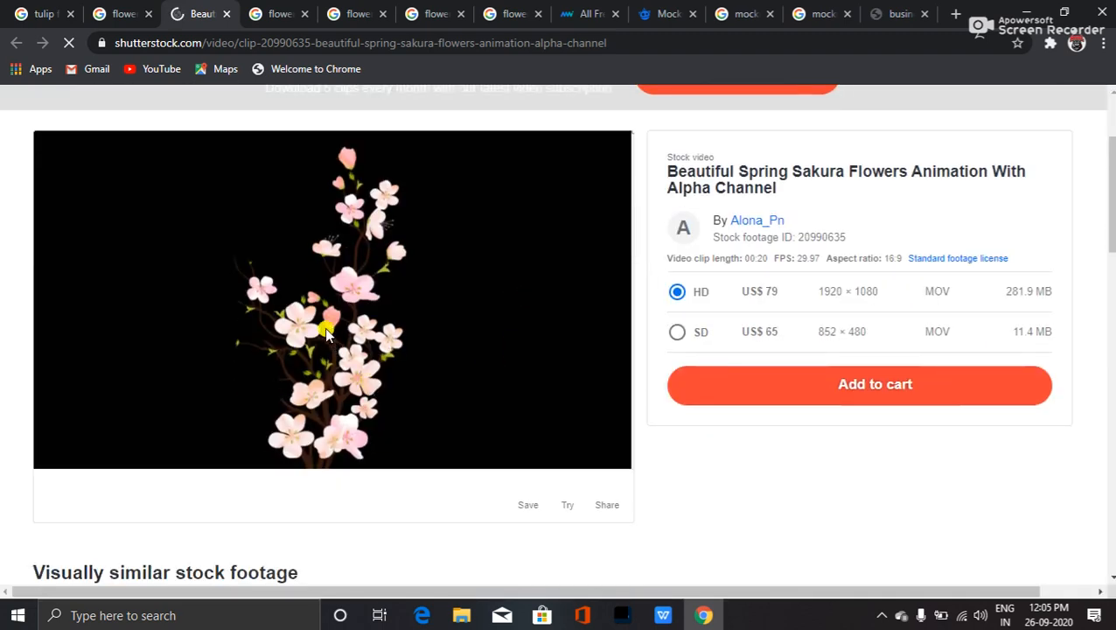
right_click(326, 347)
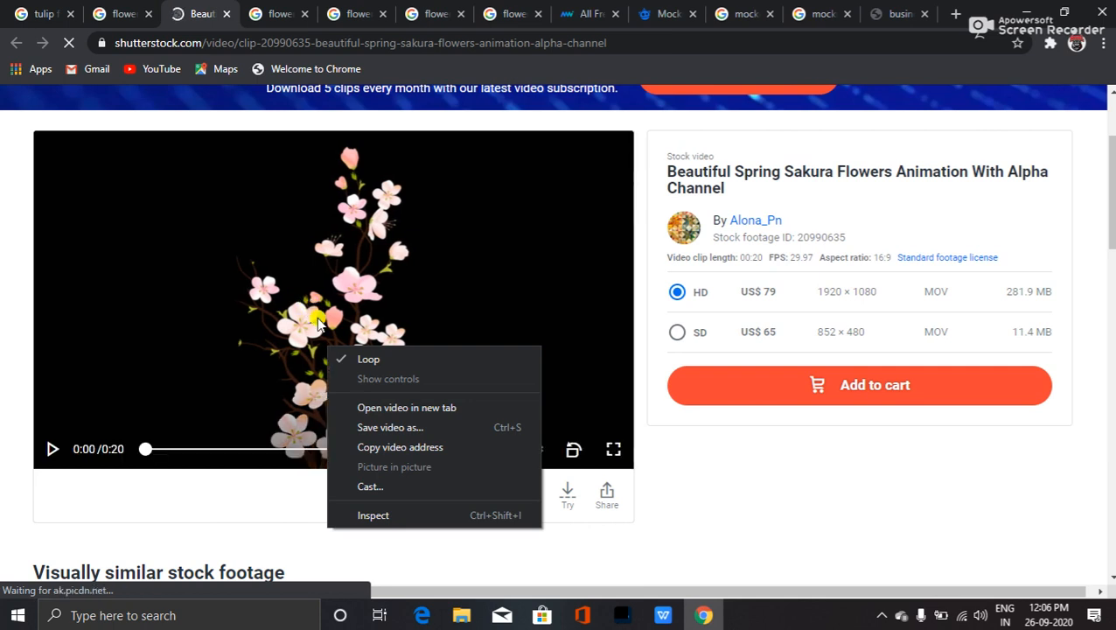
left_click(50, 449)
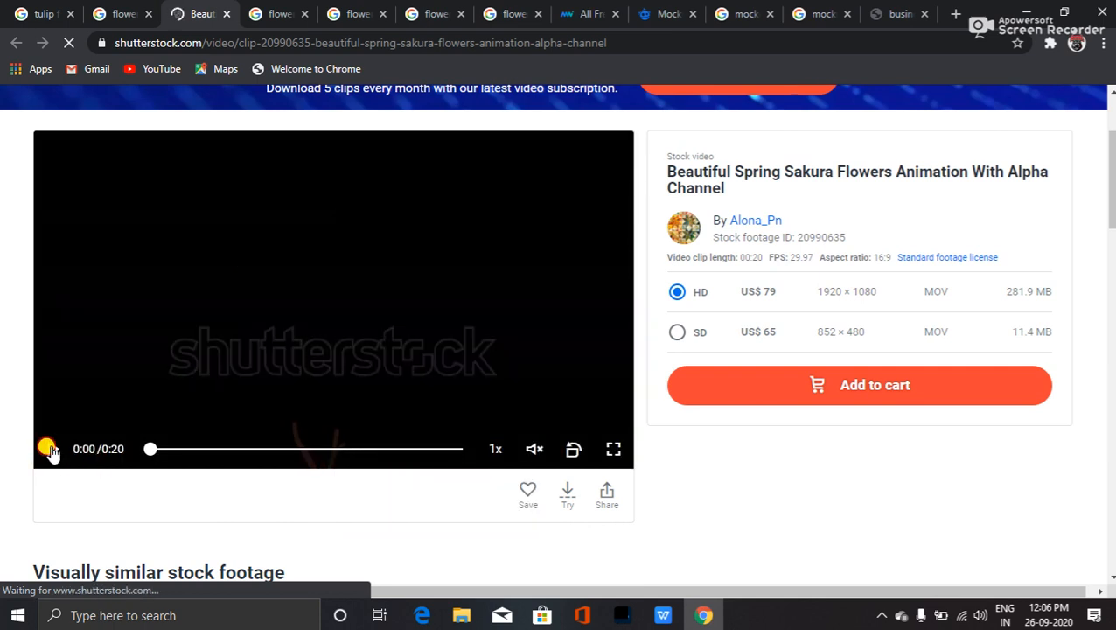
left_click(115, 10)
- Open the full sakura image in a new tab and save it to the Desktop as 11.jpg
right_click(500, 298)
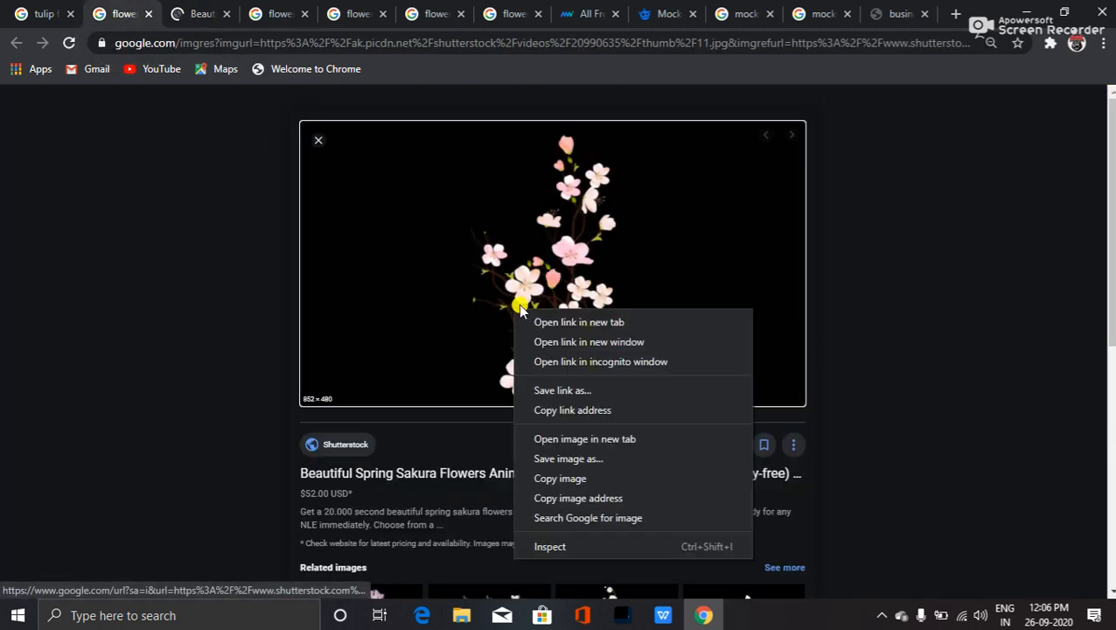
left_click(598, 441)
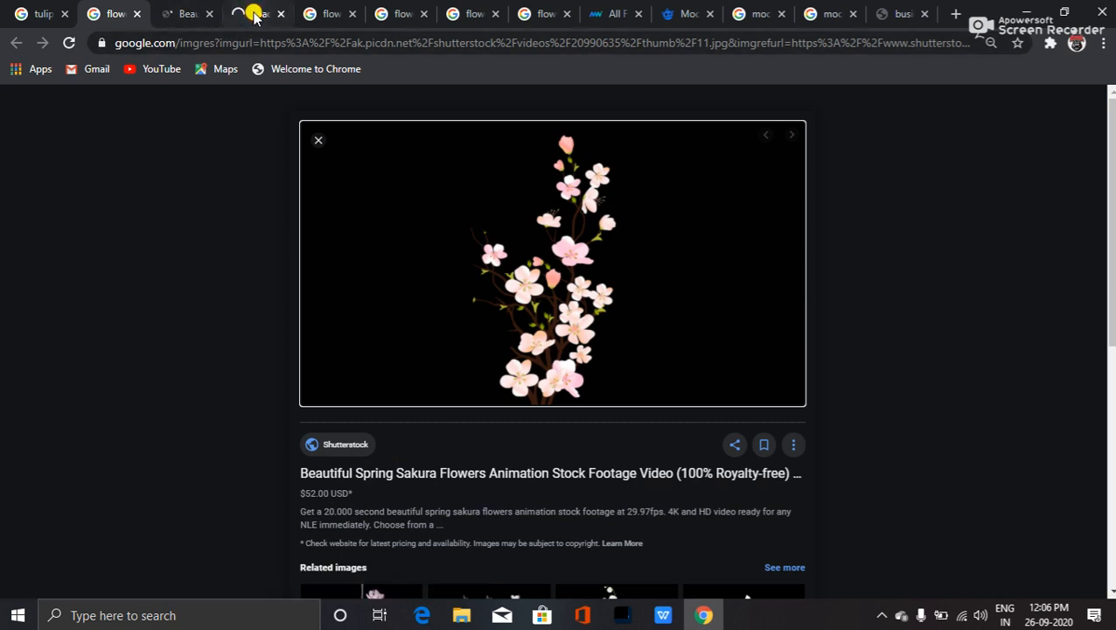
left_click(252, 12)
right_click(565, 311)
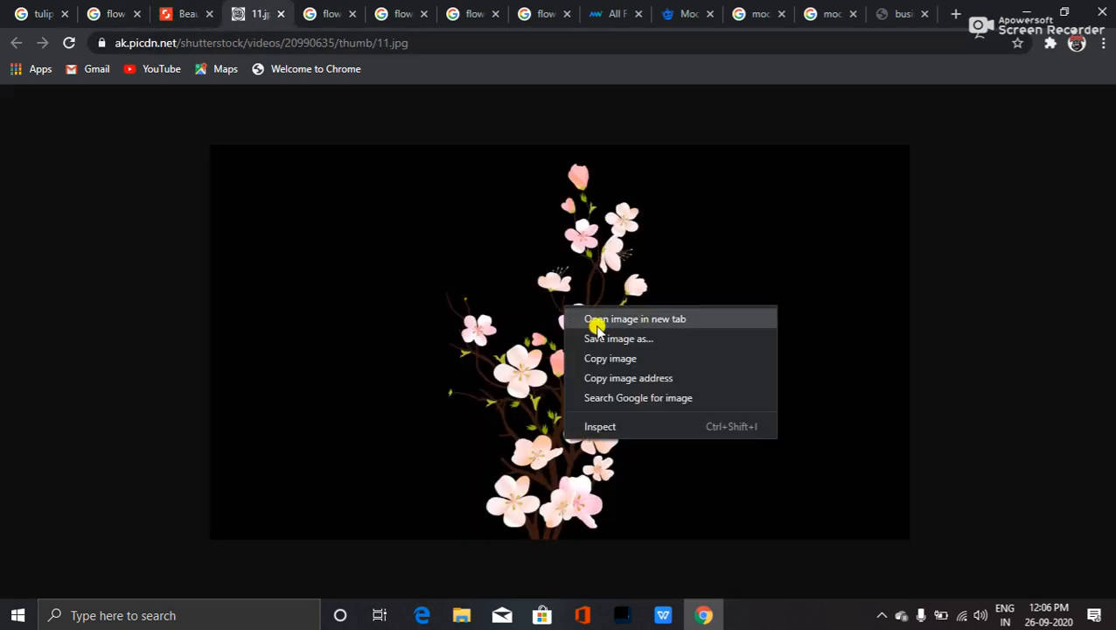
left_click(619, 335)
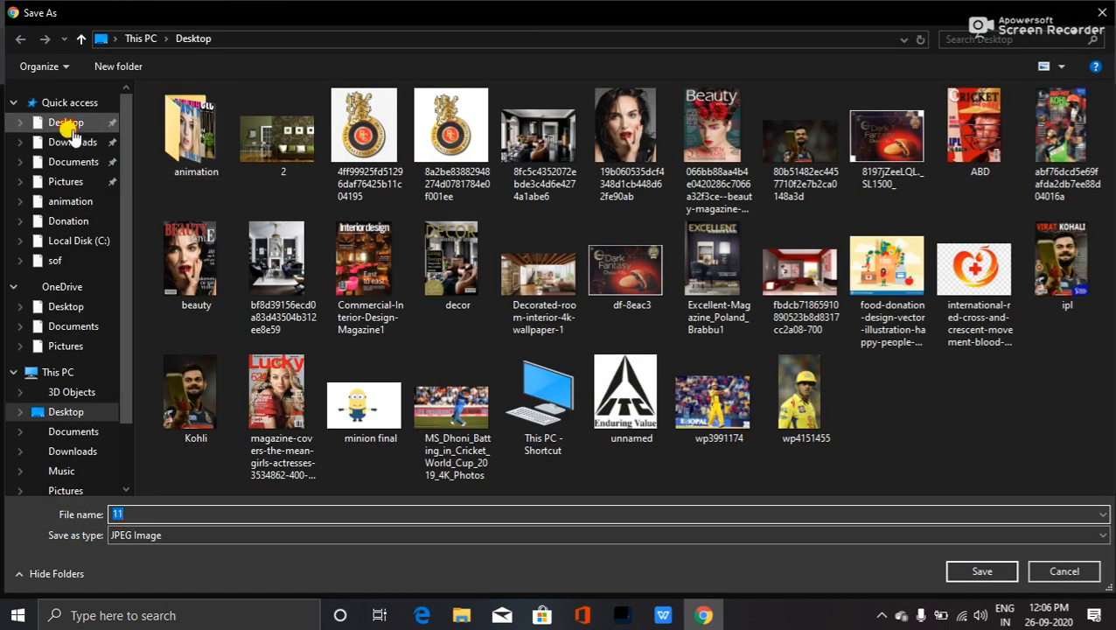
left_click(69, 126)
left_click(983, 570)
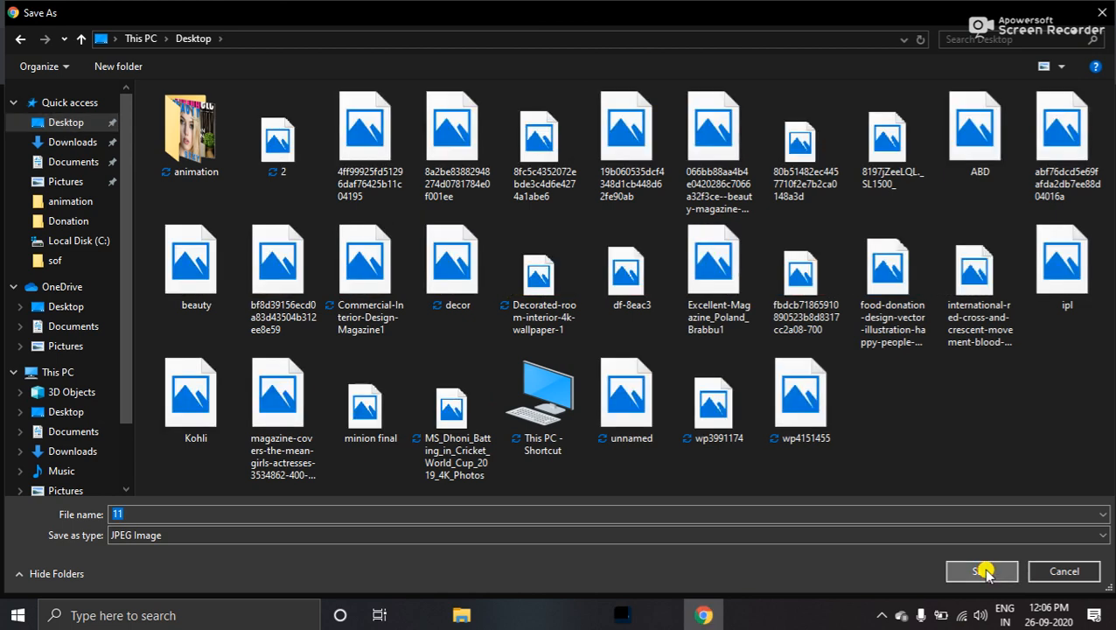
- Go back to the tulip flower set results tab
left_click(186, 12)
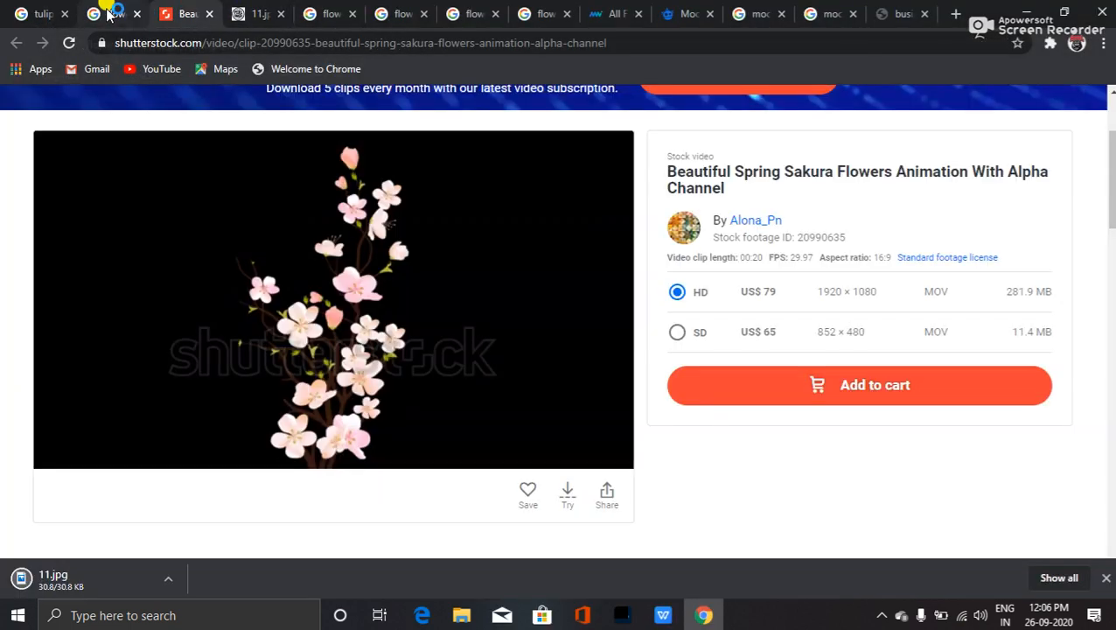
left_click(110, 13)
left_click(27, 10)
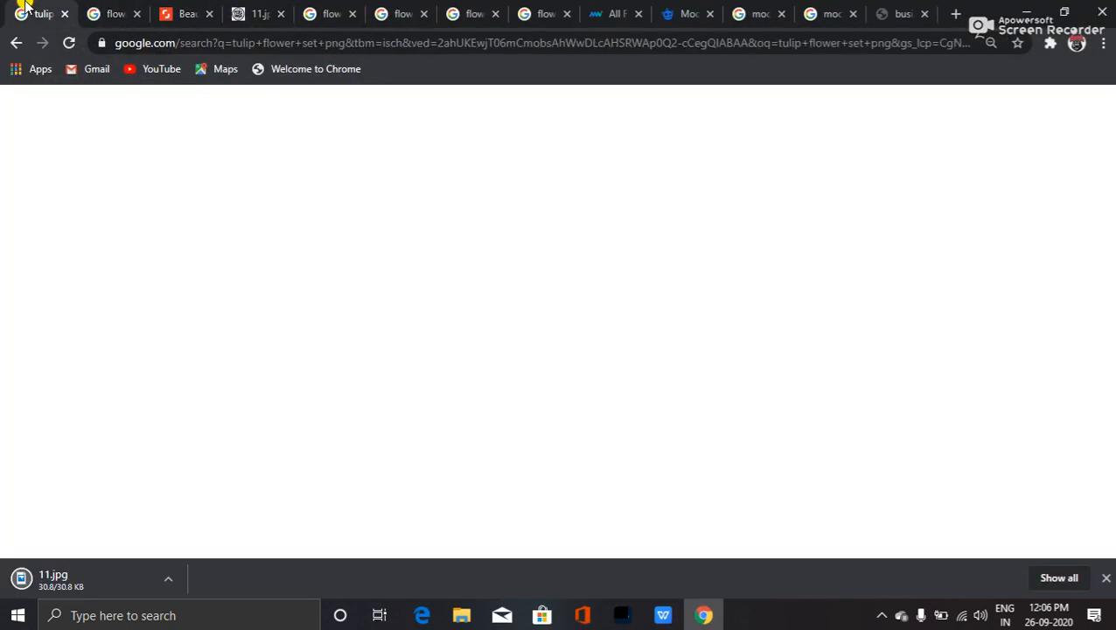
- Close the full sakura image tab and the Shutterstock clip page
left_click(200, 7)
left_click(251, 13)
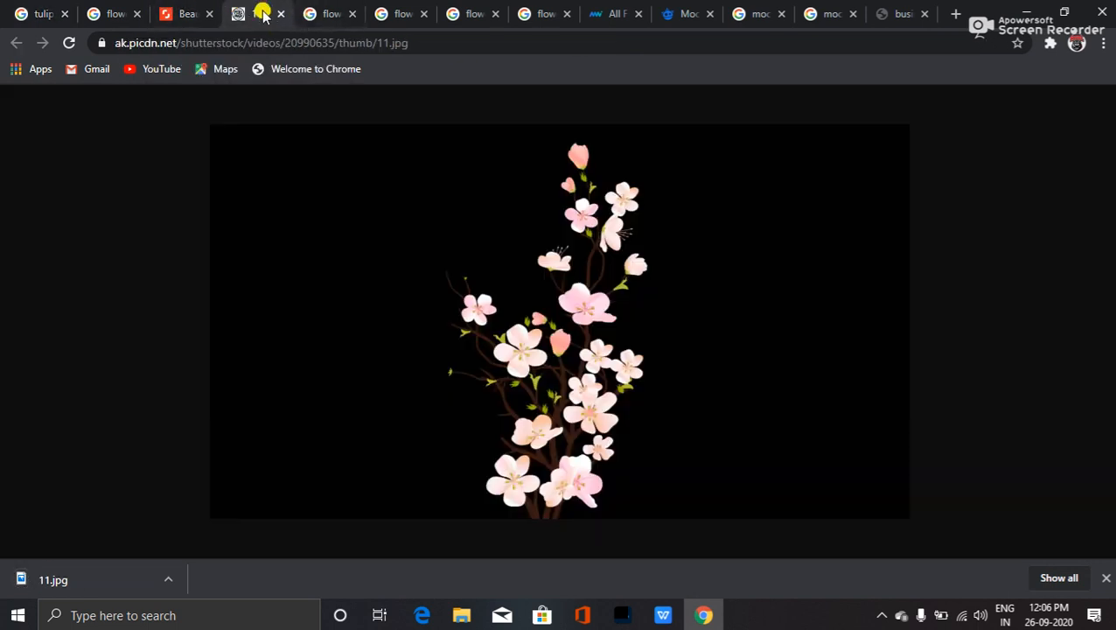
left_click(280, 14)
left_click(215, 15)
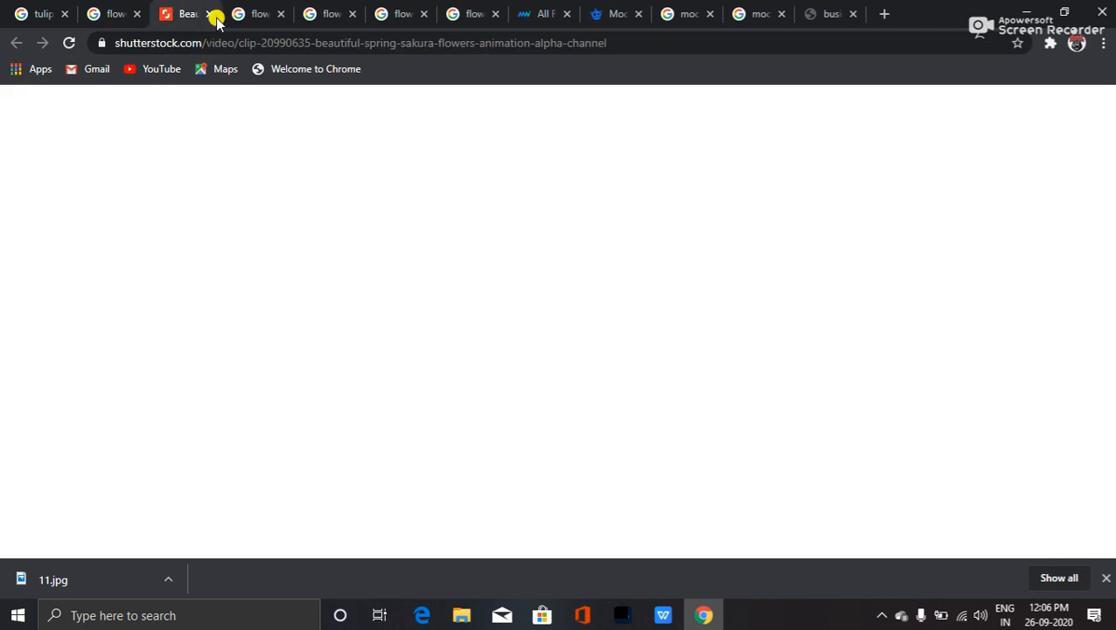
left_click(208, 11)
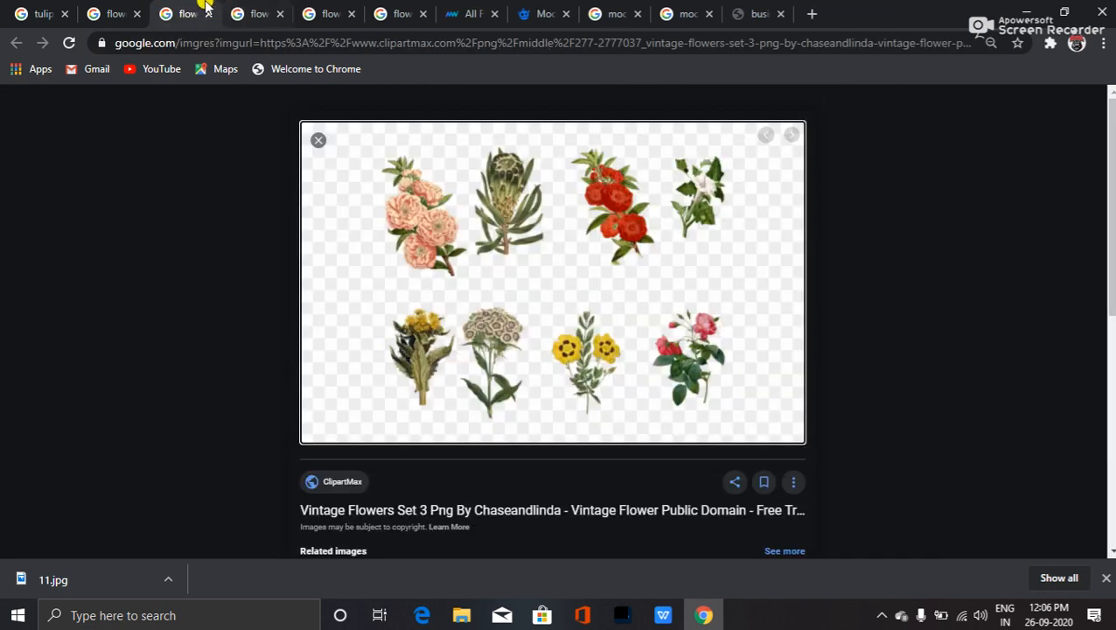
- Open the corner flower collage image full size in a new tab, then return to tulip results
left_click(251, 9)
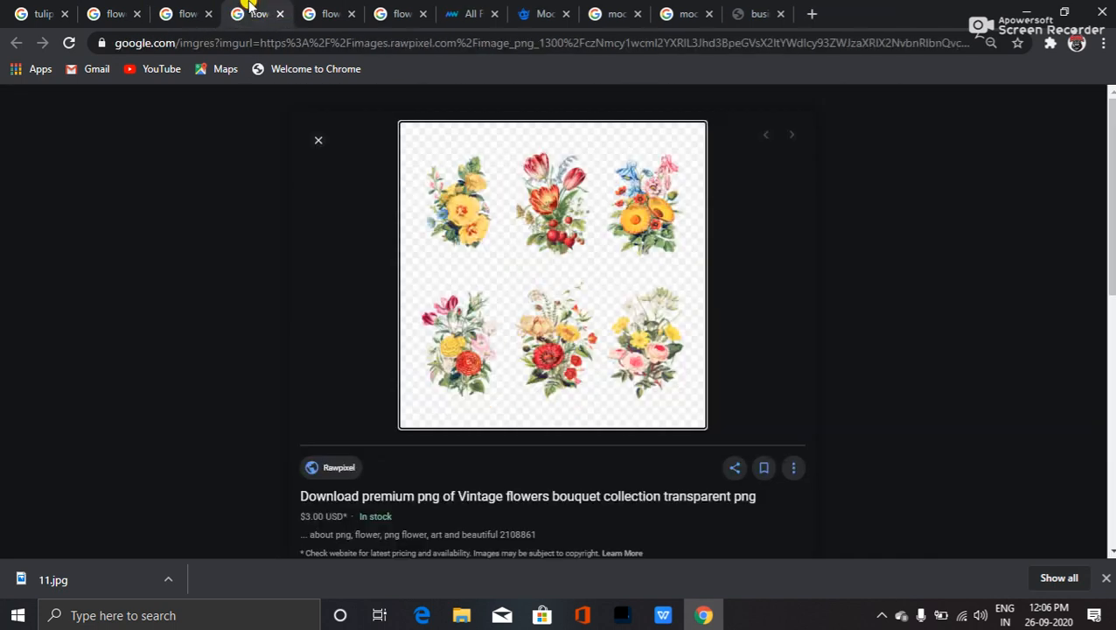
left_click(324, 10)
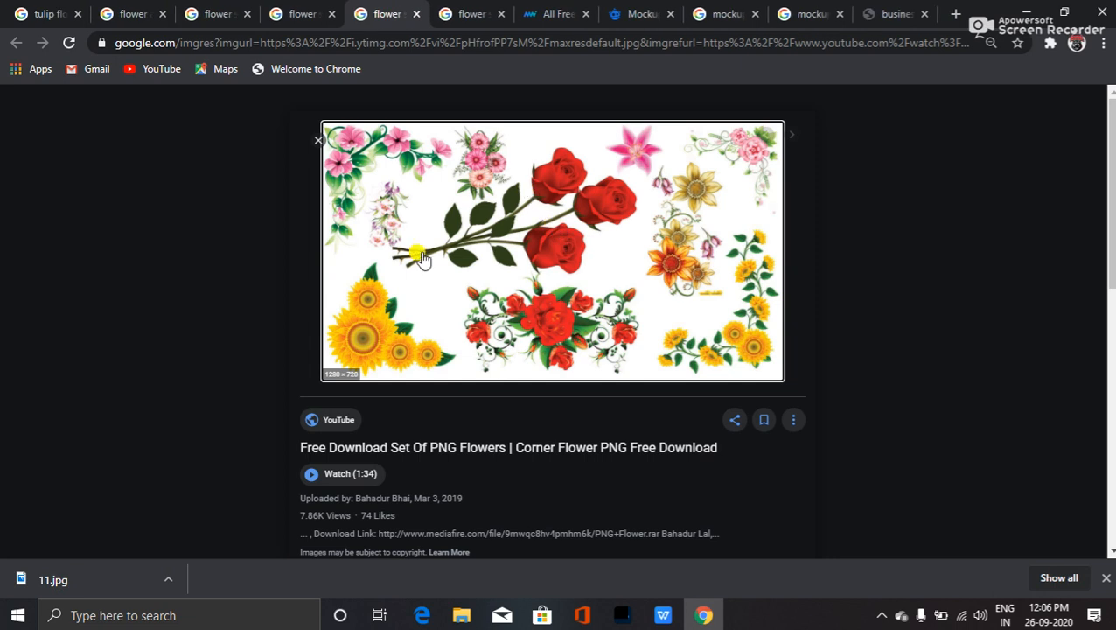
right_click(516, 242)
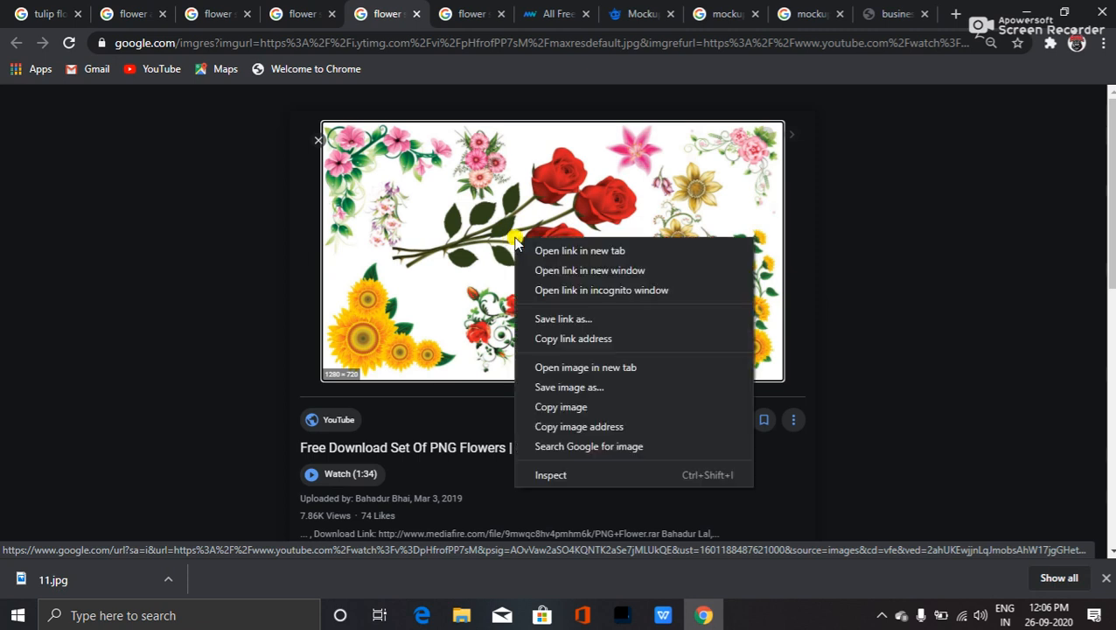
left_click(595, 368)
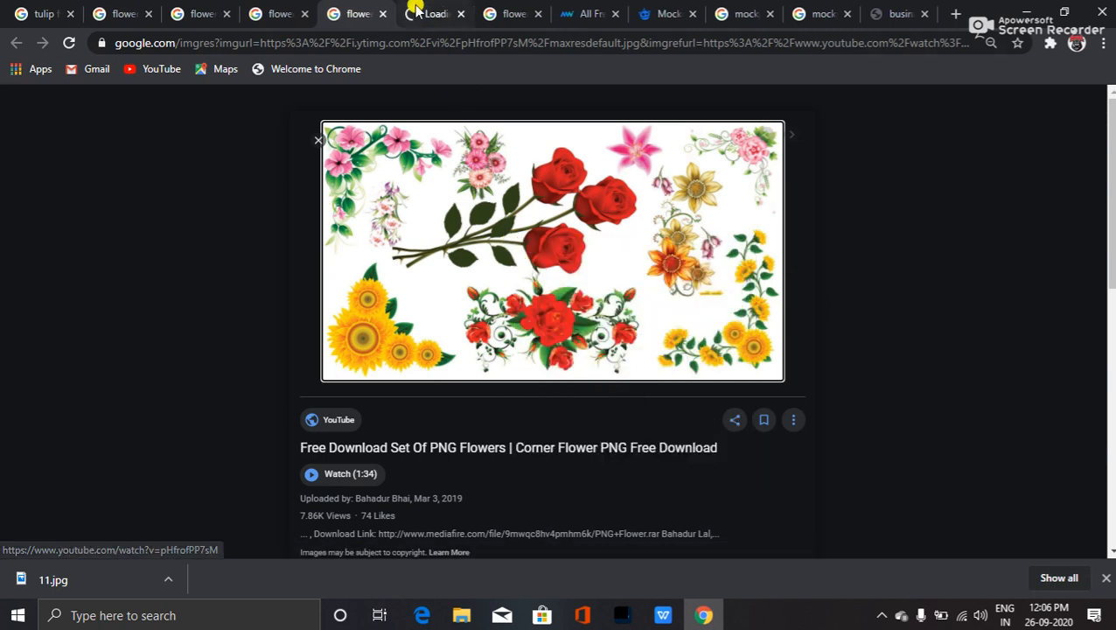
left_click(417, 15)
left_click(586, 250)
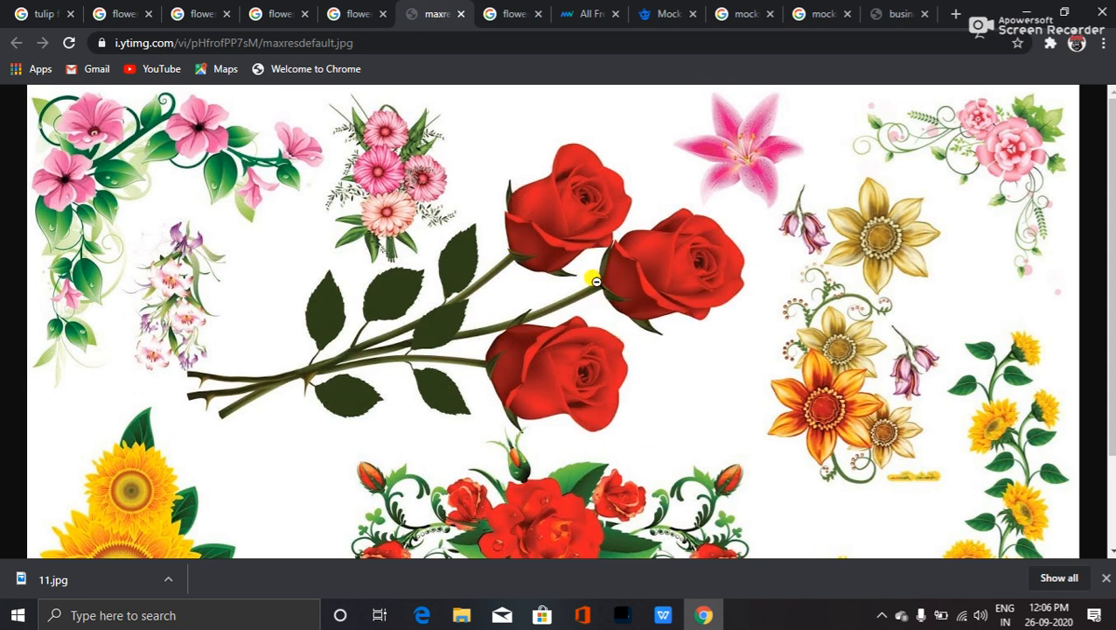
left_click(42, 14)
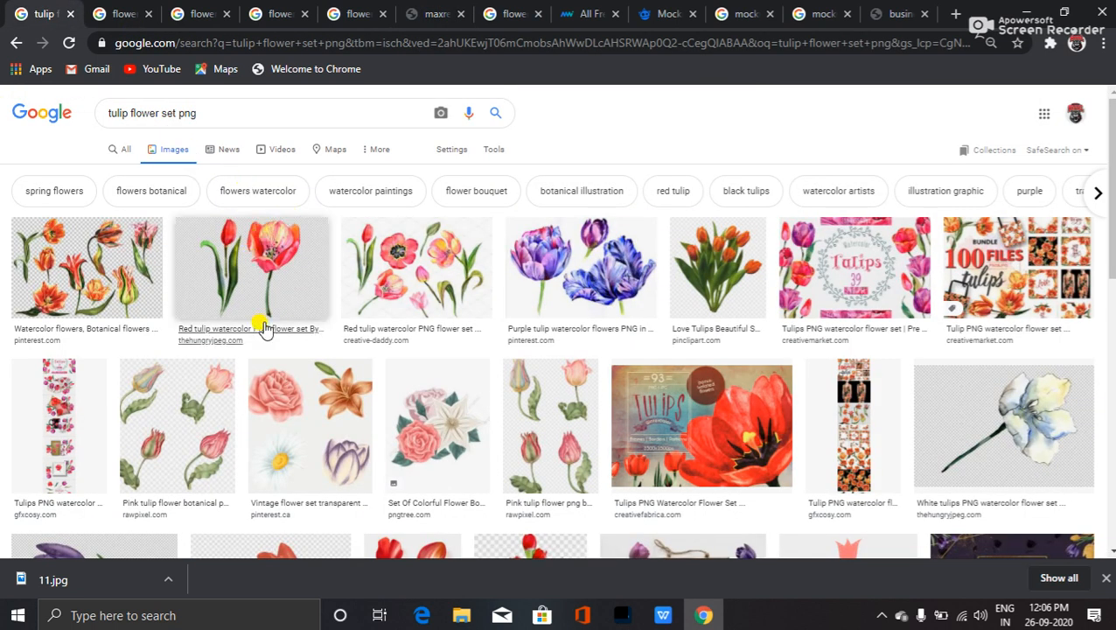
- Replace 'tulip' with 'rose' and search 'rose flower set png'
double_click(117, 113)
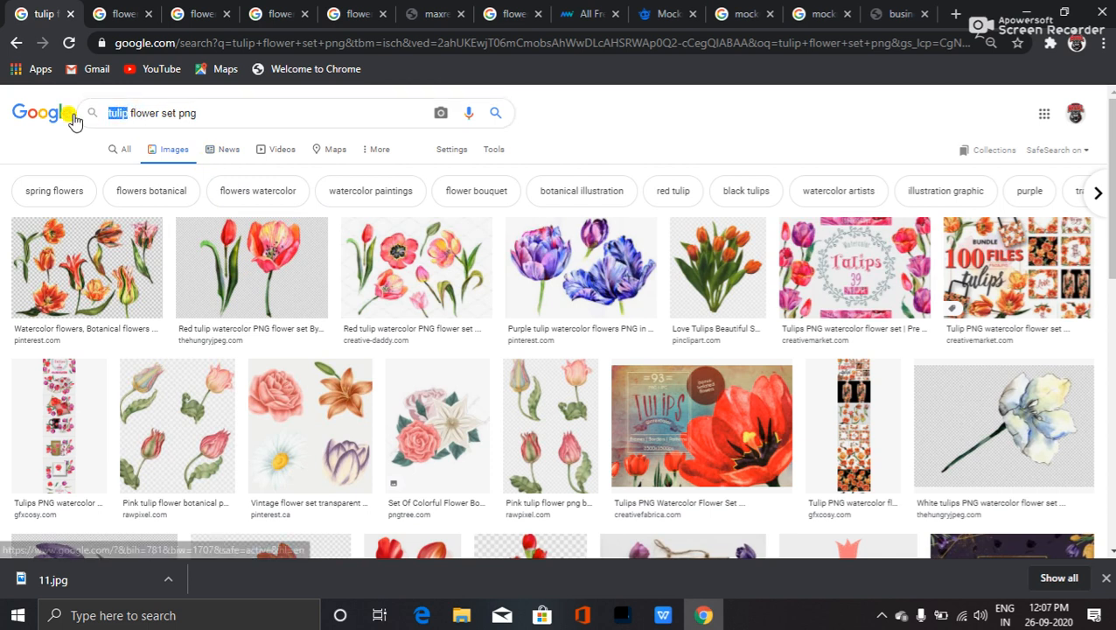
type("rose")
key("Return")
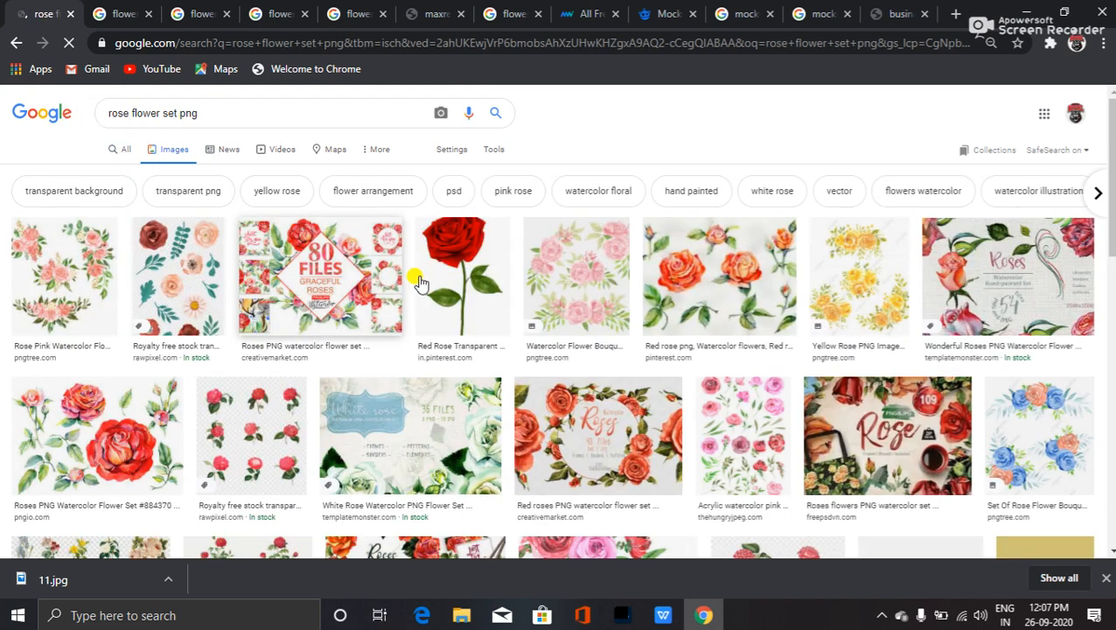
scroll(688, 301, "down", 3)
scroll(688, 301, "up", 3)
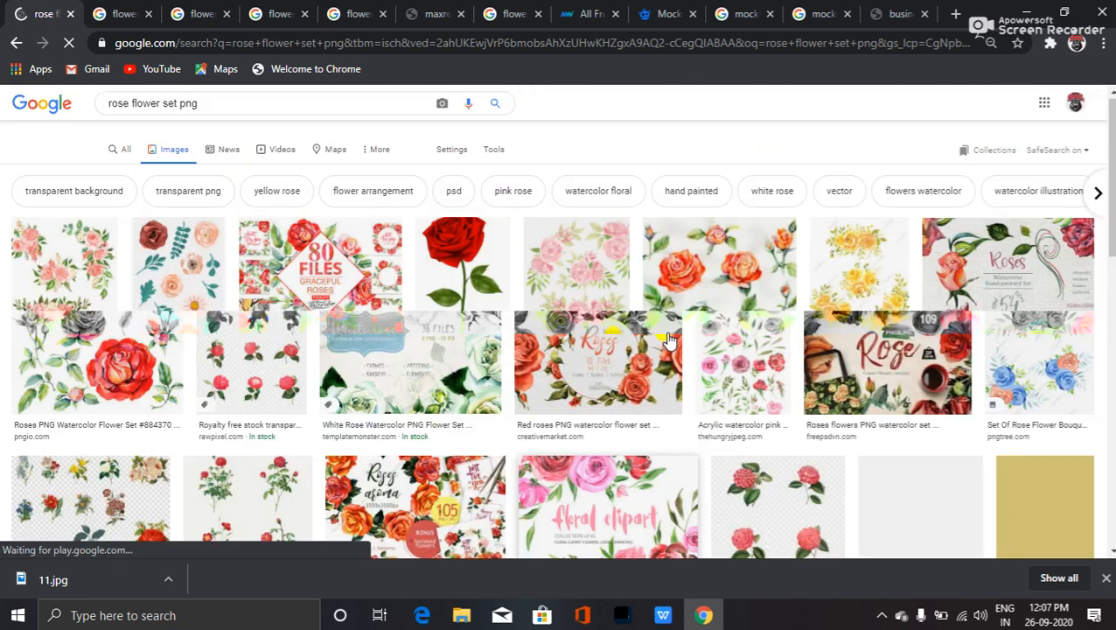
- Refine the search to 'rose flowers png', then accept the suggested 'rose flower png'
double_click(167, 114)
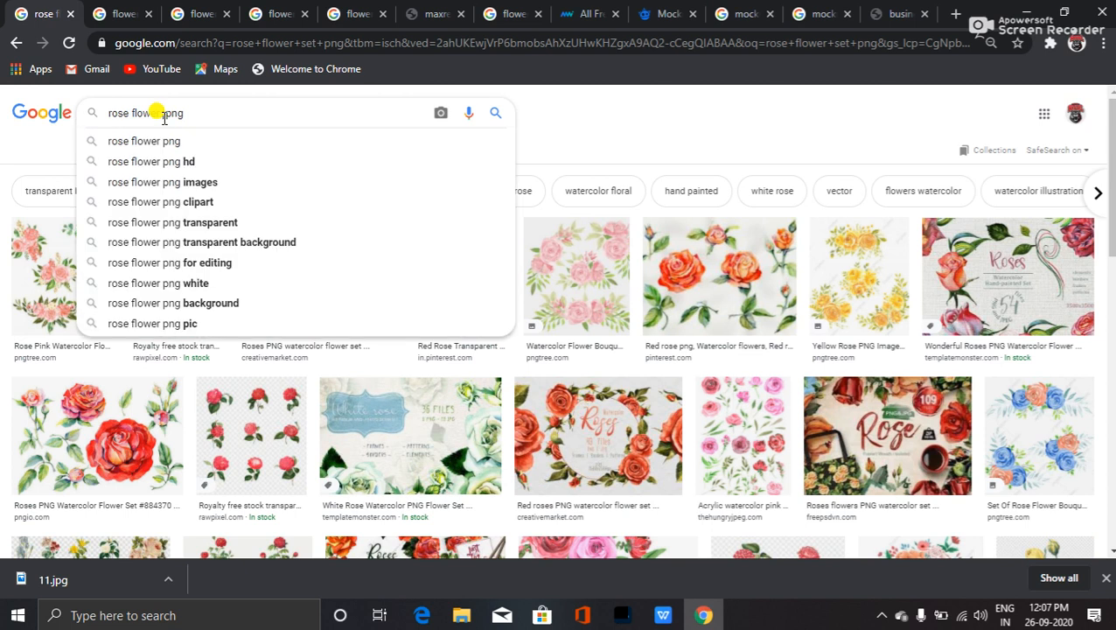
type("s")
key("Return")
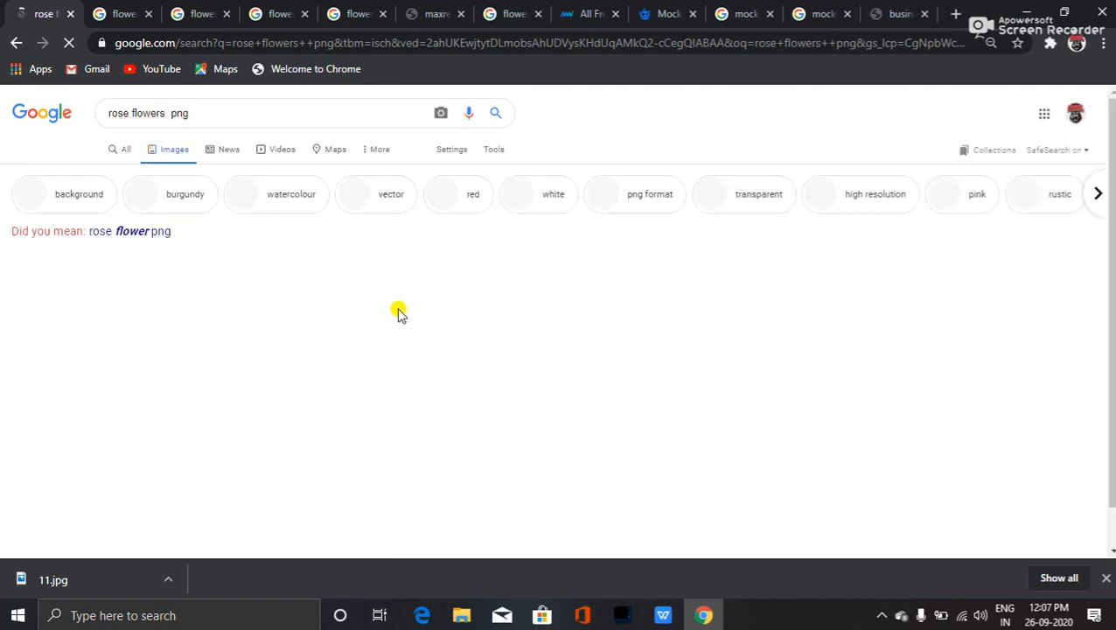
left_click(145, 232)
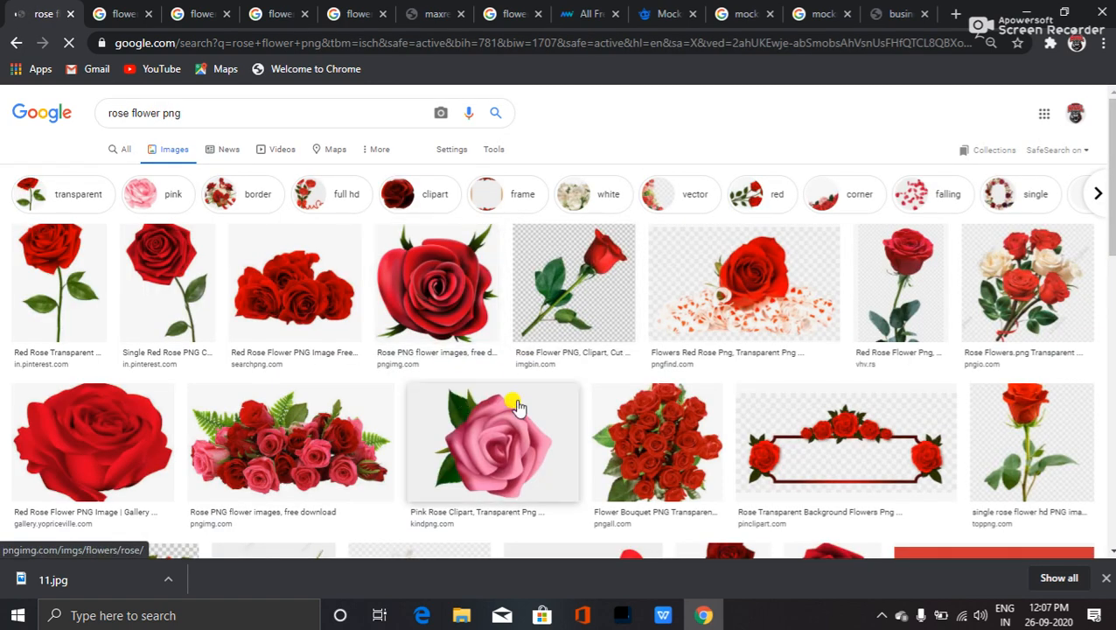
- Open the three red roses image in a background tab
scroll(77, 369, "down", 2)
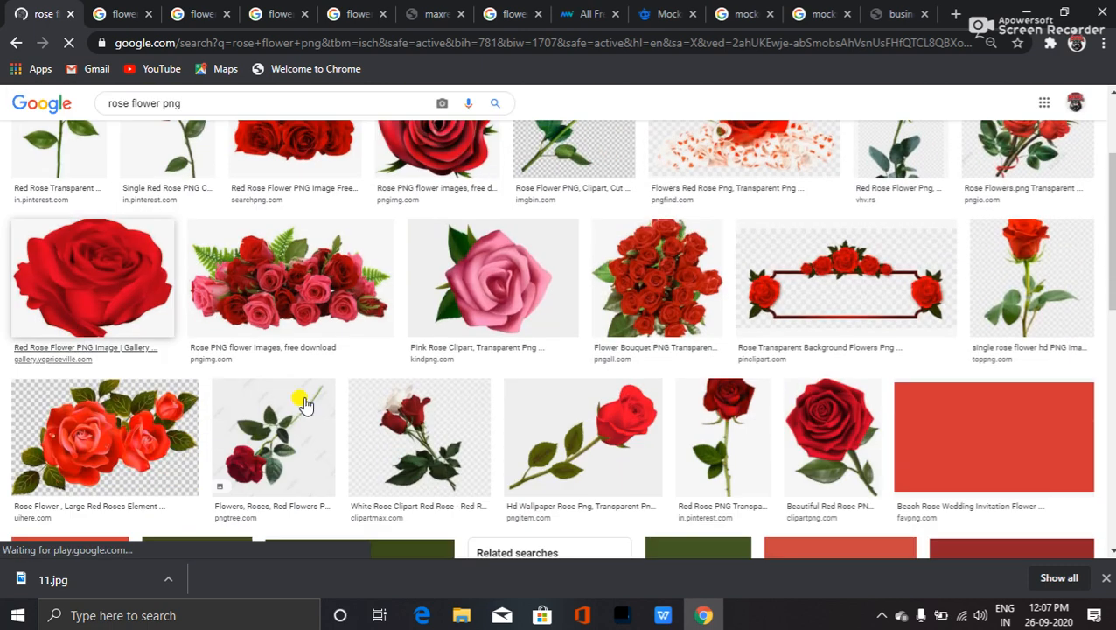
scroll(340, 423, "up", 1)
scroll(340, 423, "up", 1)
scroll(394, 431, "down", 5)
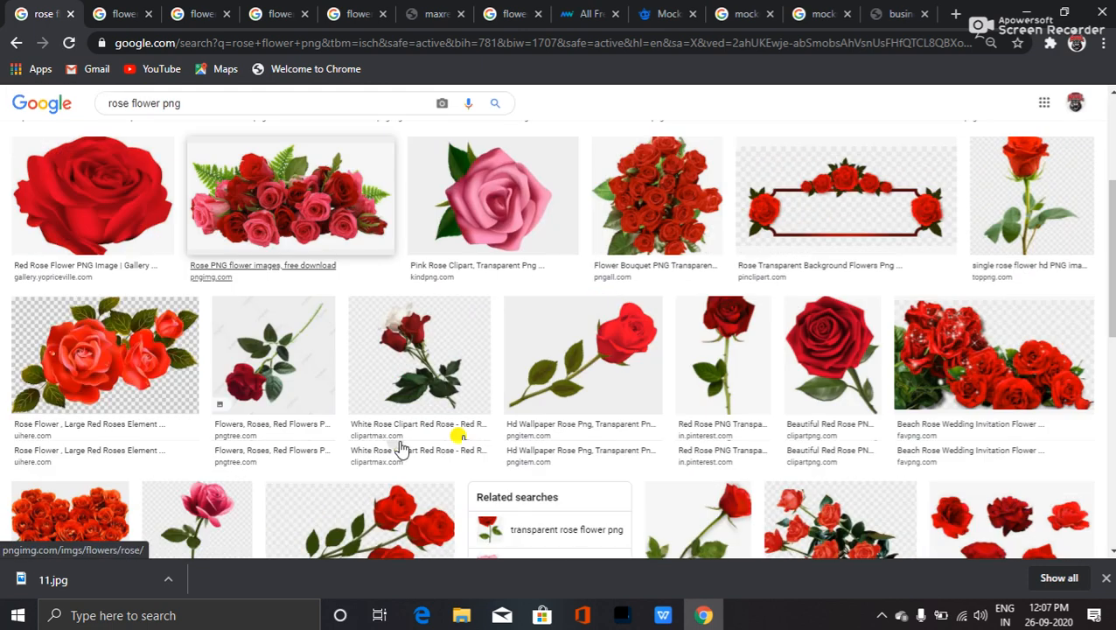
scroll(350, 433, "down", 3)
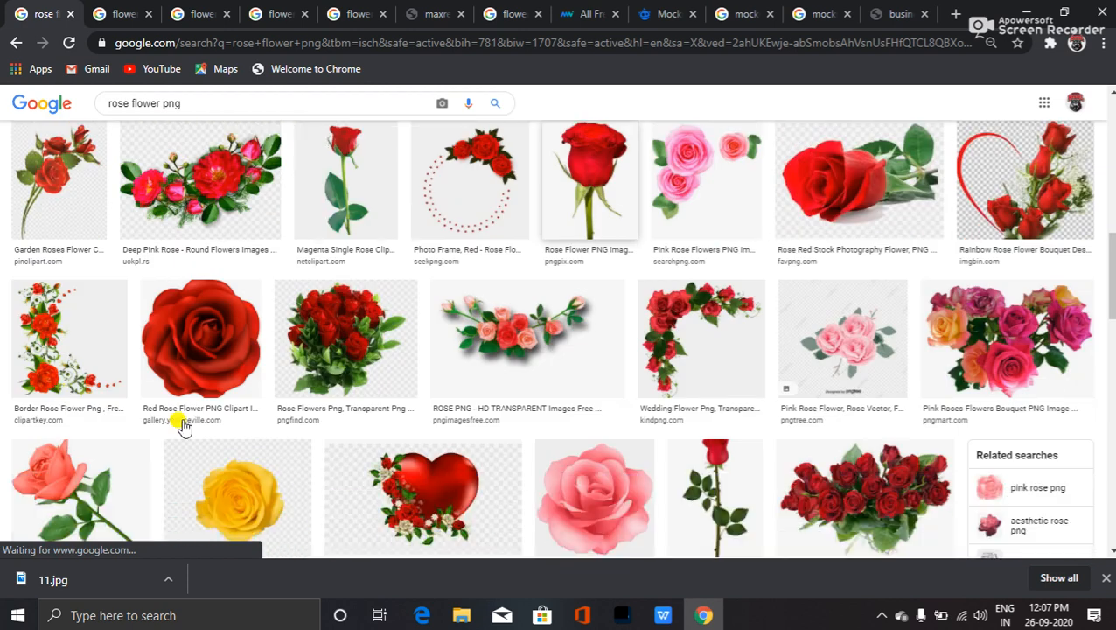
scroll(692, 366, "down", 2)
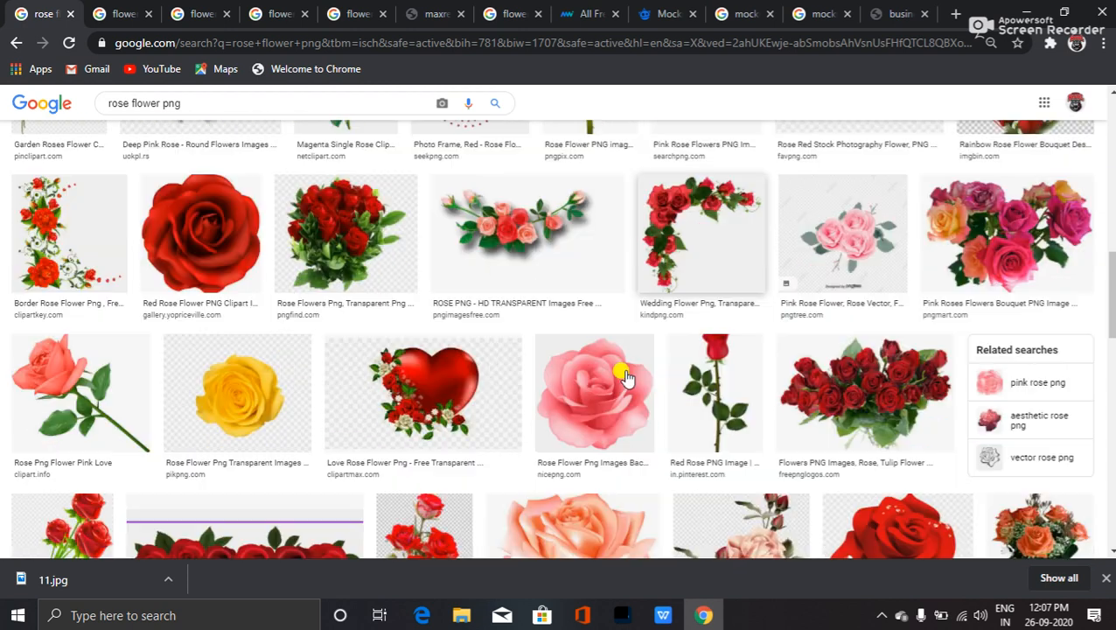
scroll(454, 426, "down", 5)
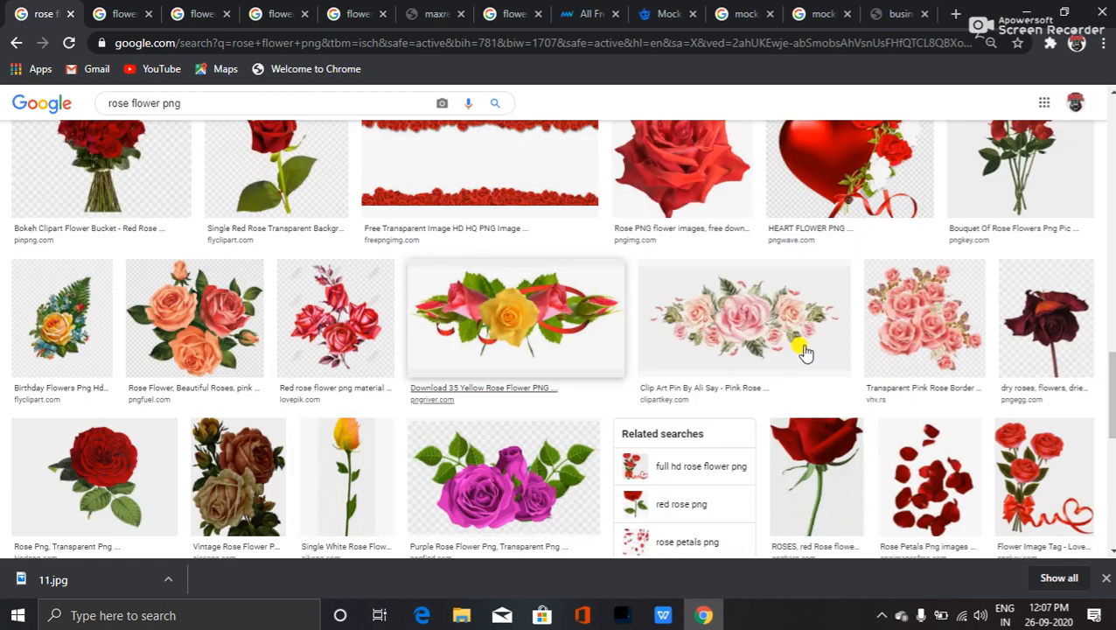
scroll(759, 371, "down", 10)
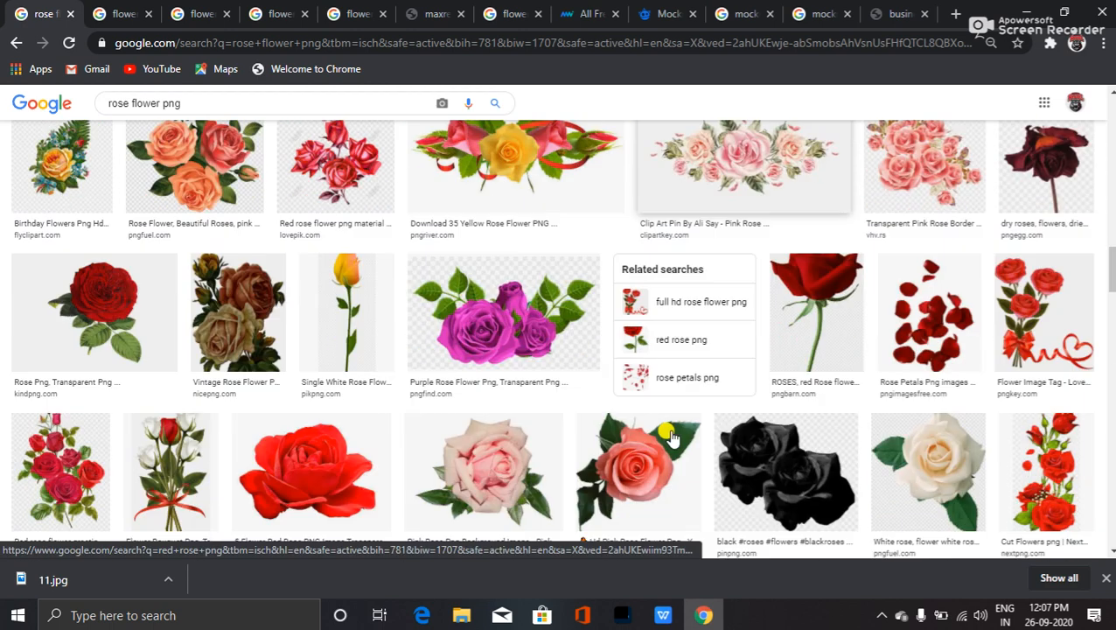
scroll(404, 359, "up", 3)
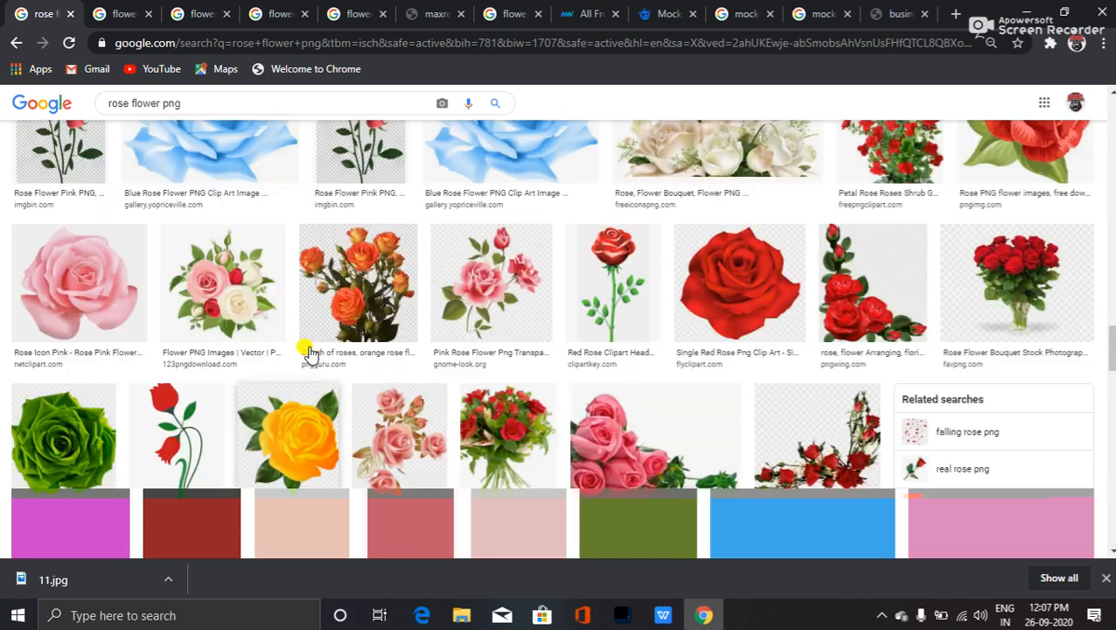
middle_click(66, 286)
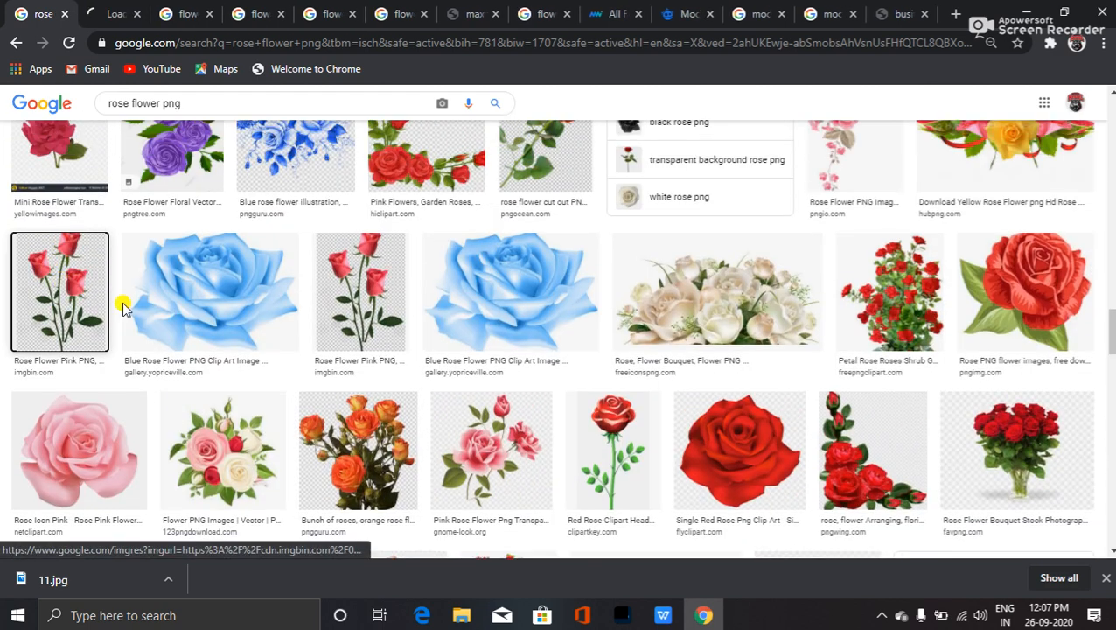
- Open the red roses bouquet image in a background tab and bring up its preview
scroll(197, 346, "up", 2)
scroll(262, 376, "down", 3)
scroll(613, 359, "down", 6)
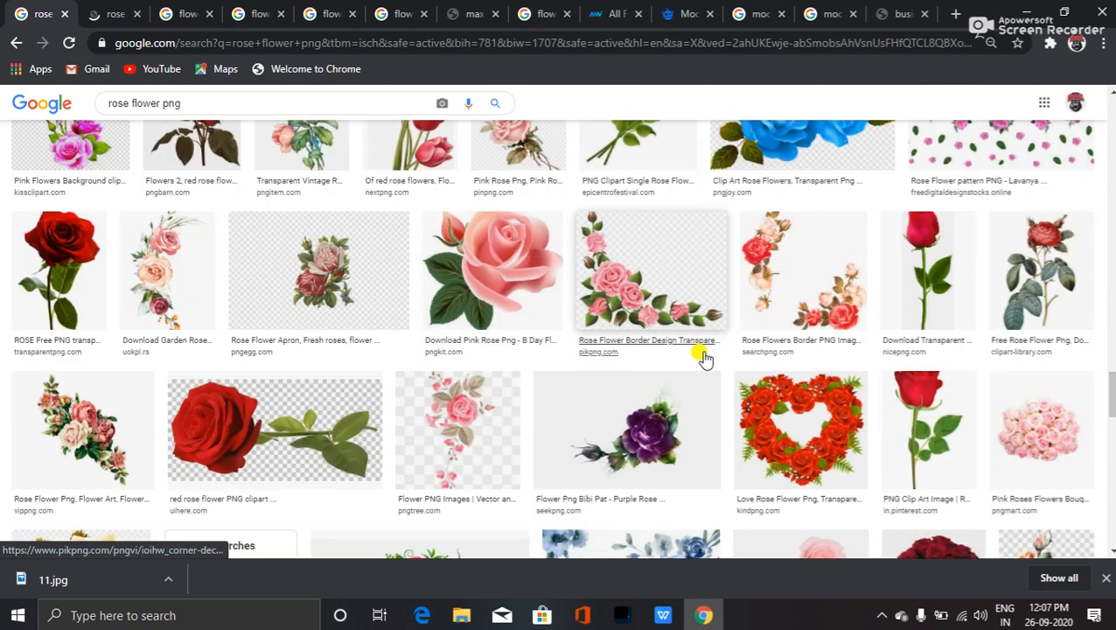
scroll(420, 403, "down", 2)
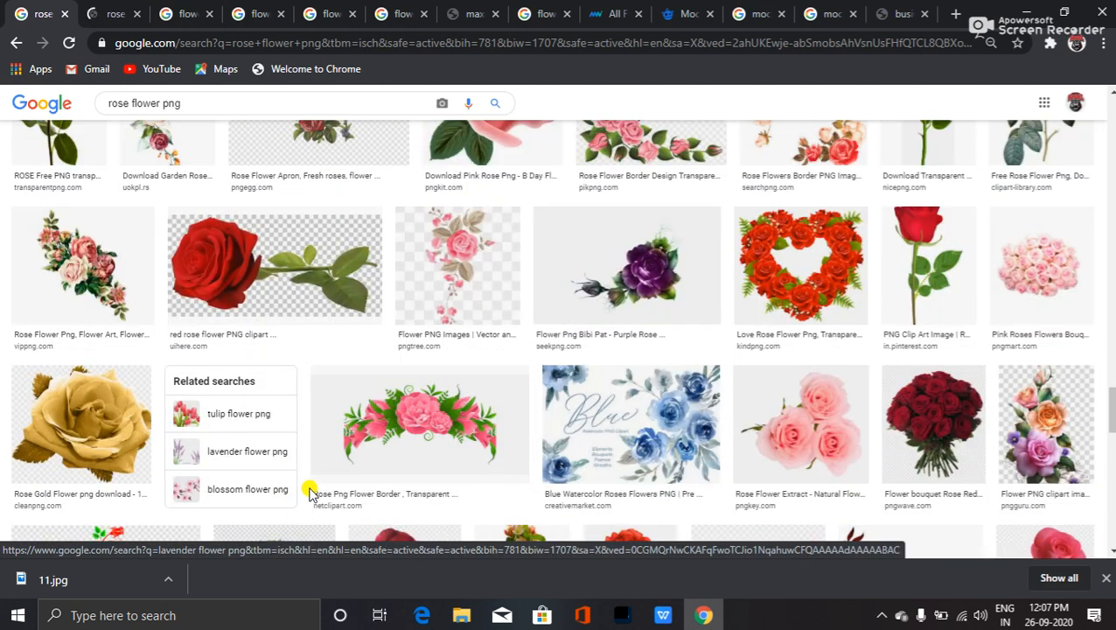
scroll(306, 485, "down", 4)
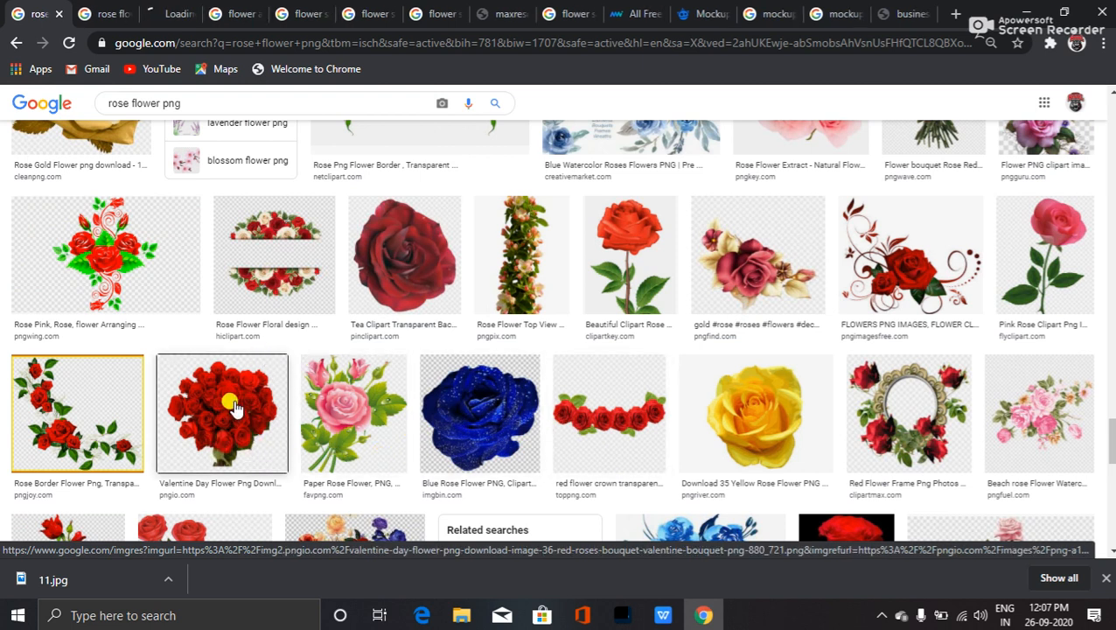
scroll(306, 464, "down", 8)
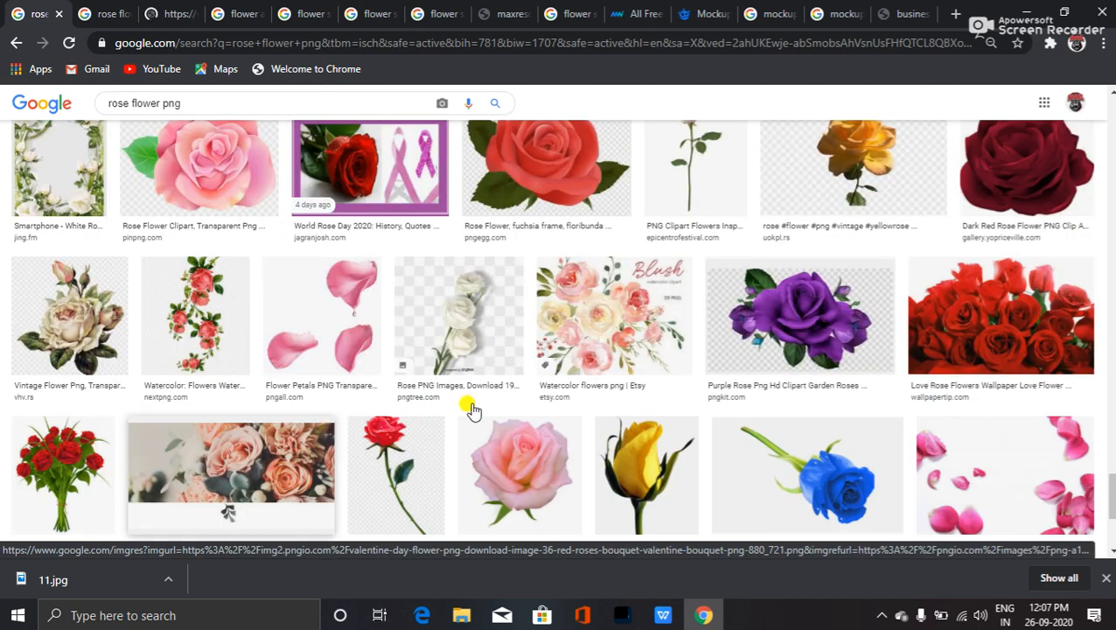
scroll(306, 463, "up", 2)
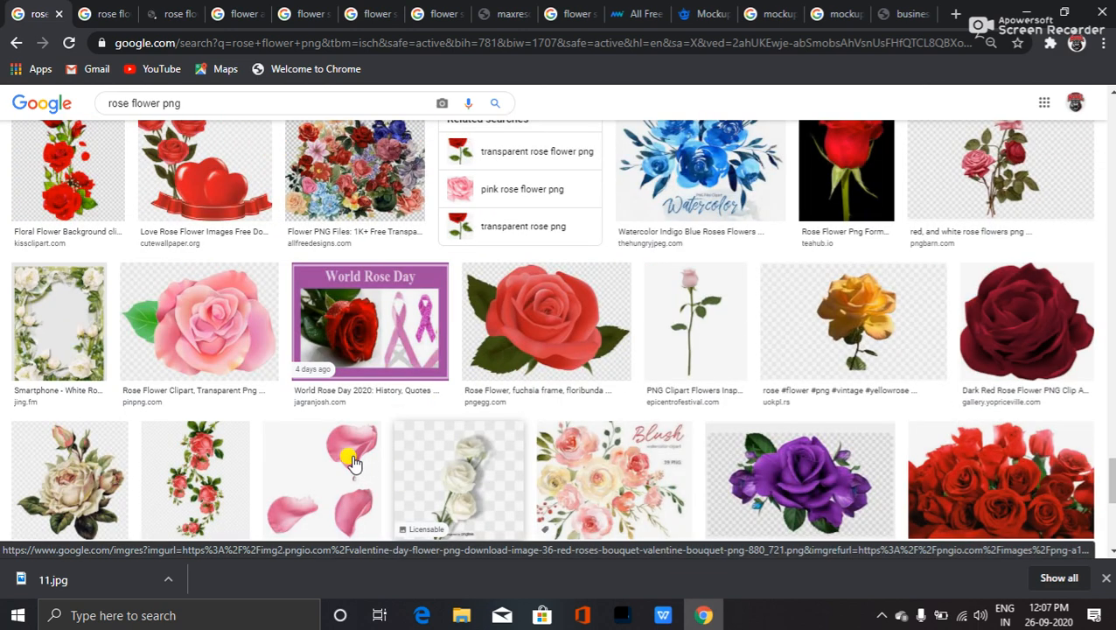
scroll(298, 407, "down", 5)
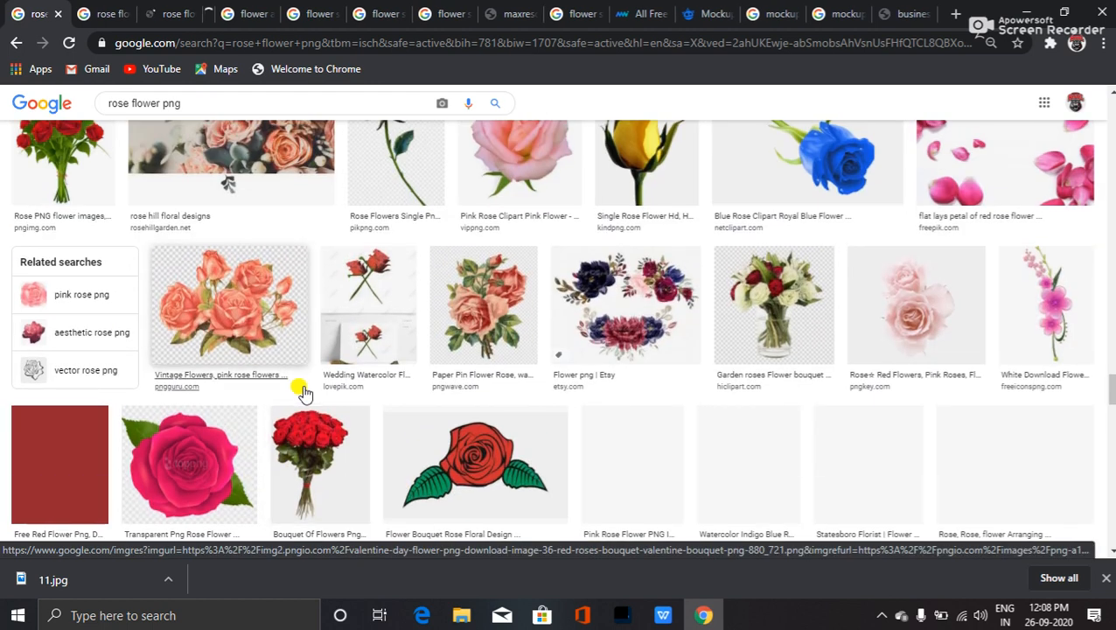
scroll(310, 398, "up", 1)
middle_click(333, 463)
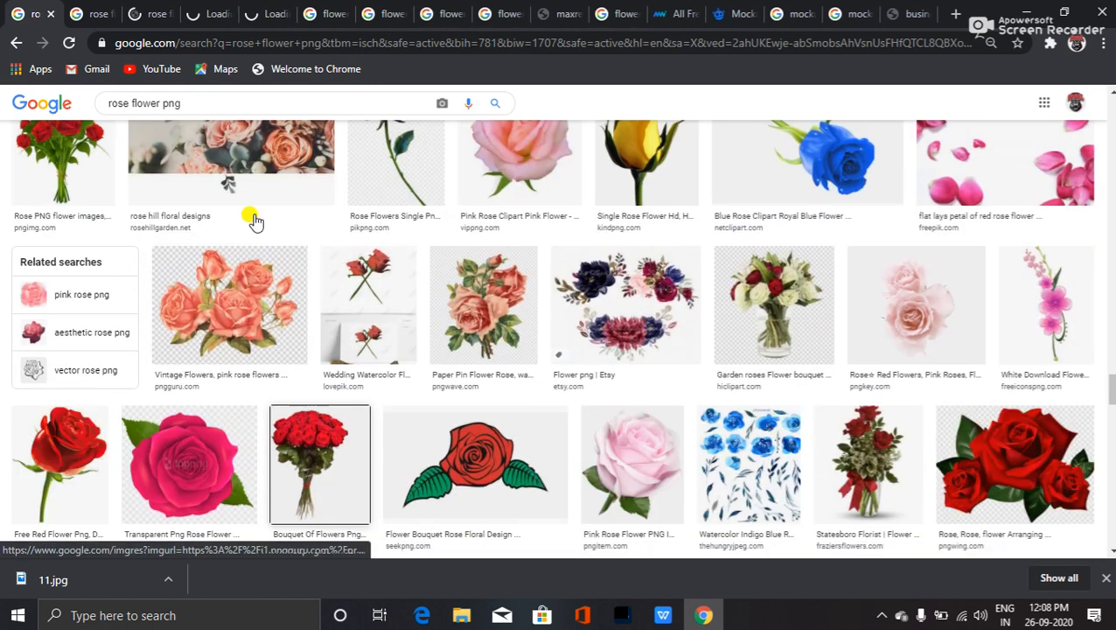
left_click(132, 13)
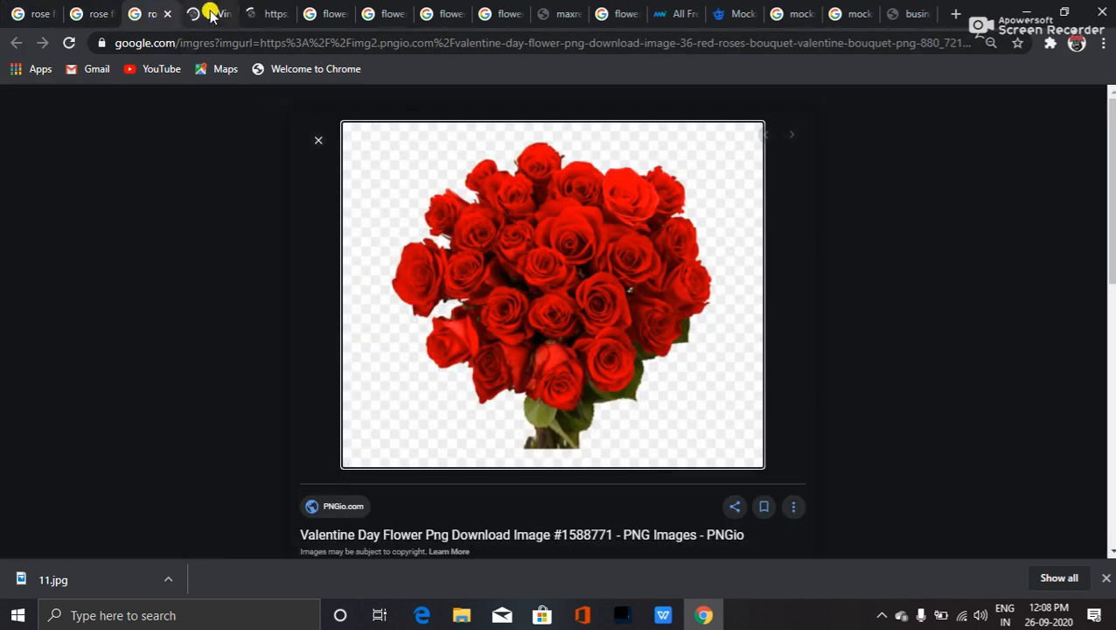
- Close the freepik tab and open the rose bouquet image full size in its own tab
left_click(210, 13)
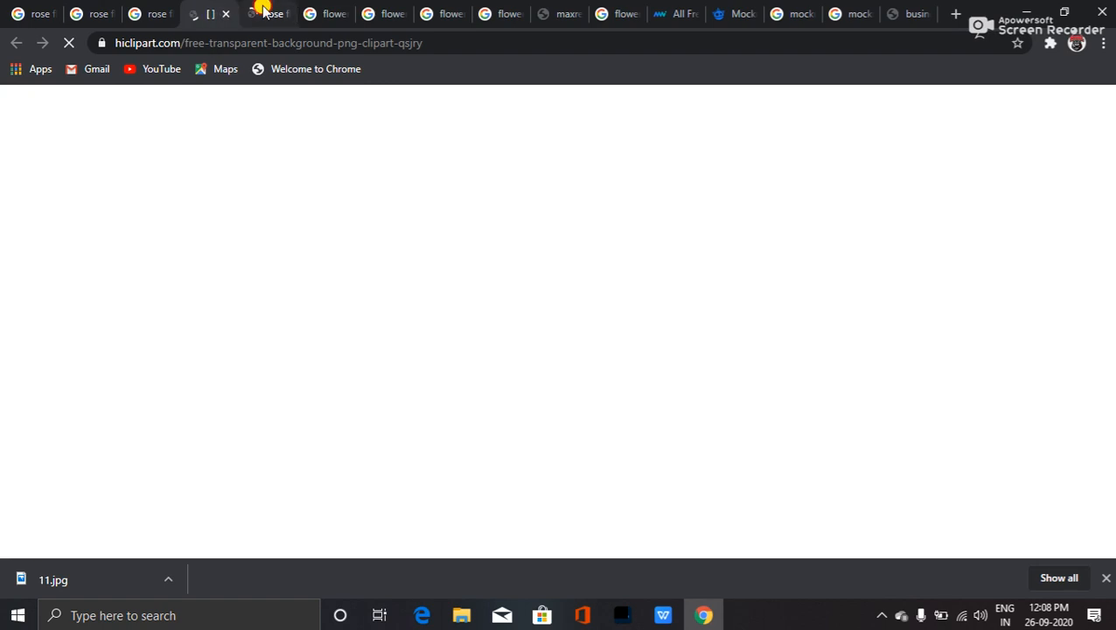
left_click(262, 11)
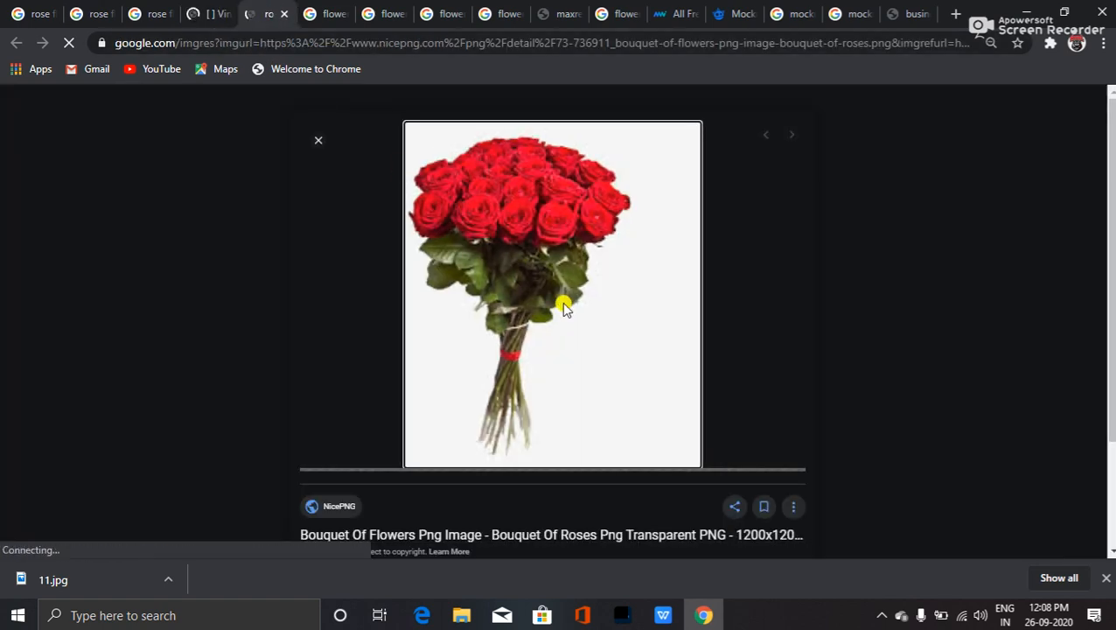
left_click(202, 12)
left_click(222, 12)
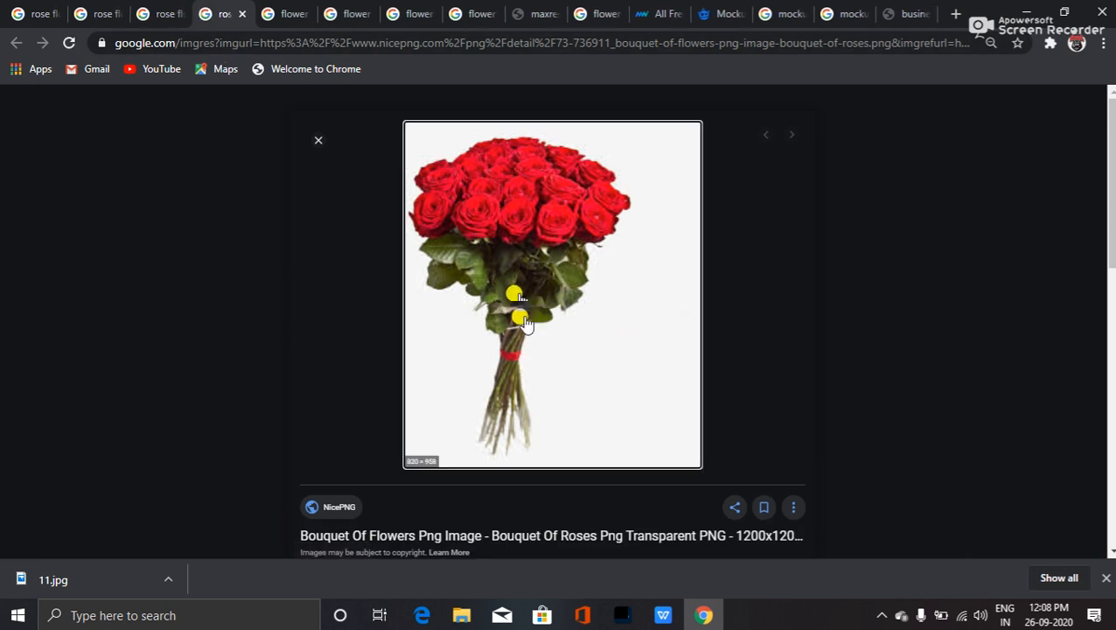
right_click(514, 280)
left_click(603, 409)
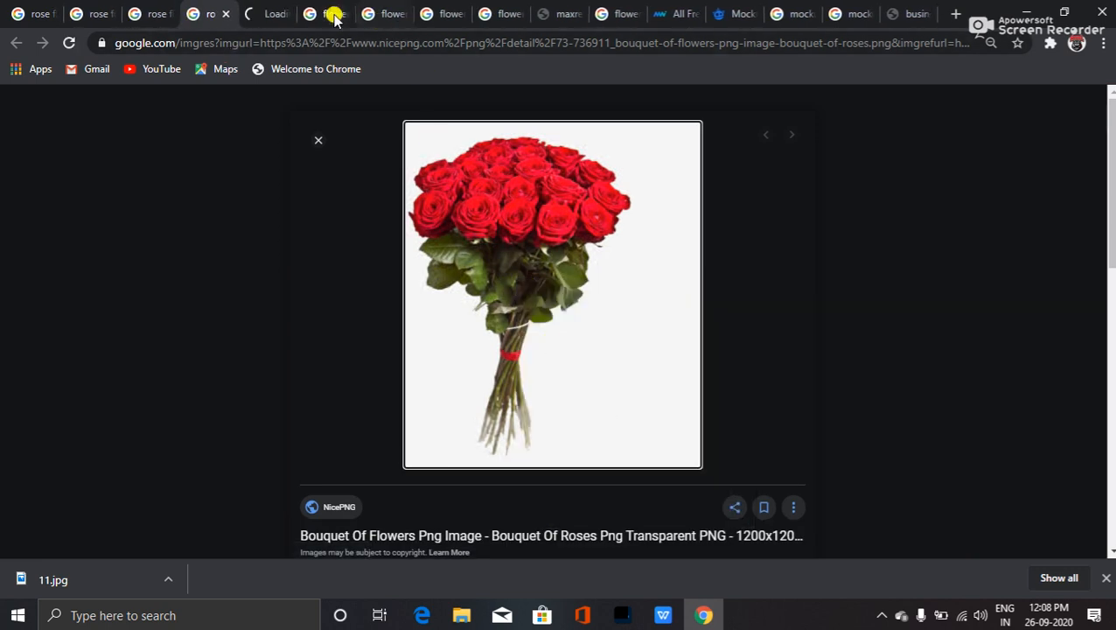
left_click(255, 14)
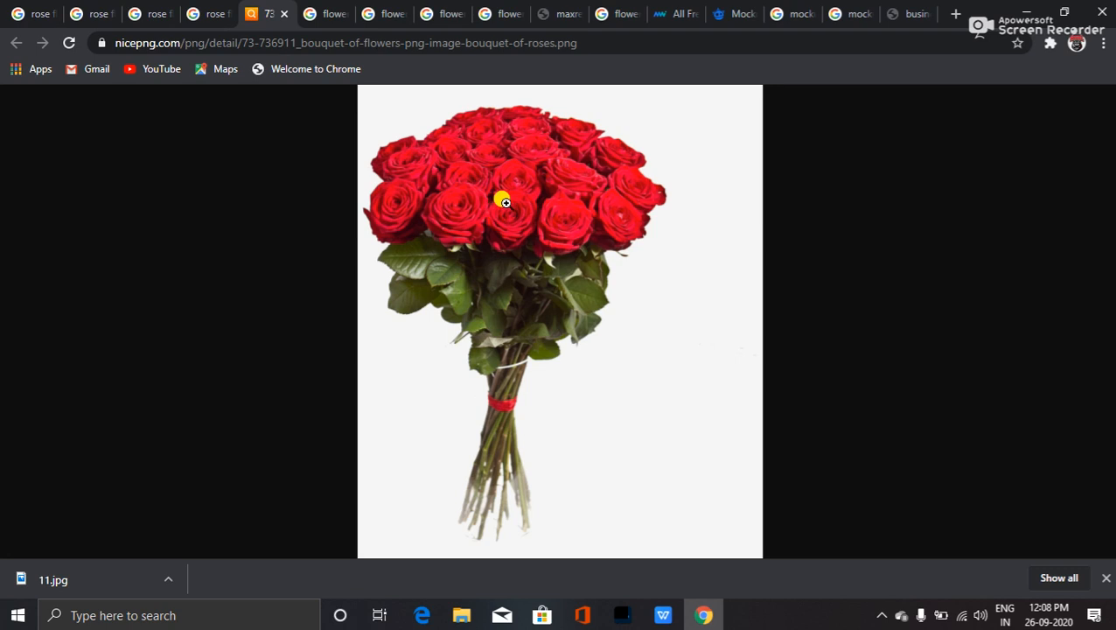
left_click(493, 190)
- Save the bouquet as 73-736911_bouquet-of-flowers-png-image-bouquet-of-roses.png on the Desktop
scroll(451, 266, "down", 4)
scroll(438, 294, "up", 4)
scroll(438, 312, "down", 4)
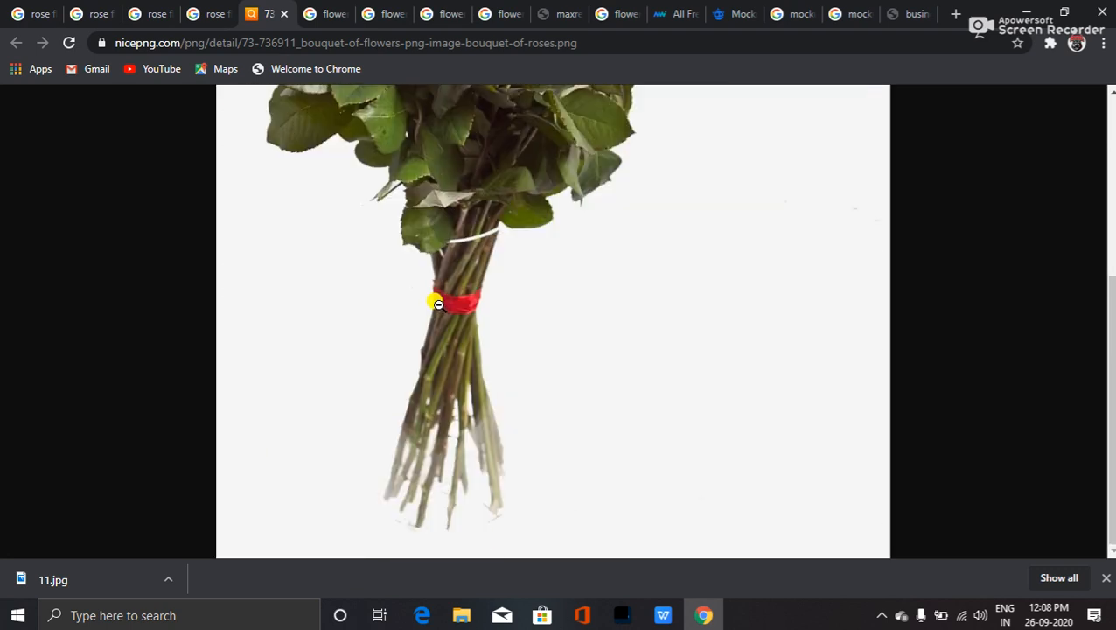
scroll(439, 321, "up", 4)
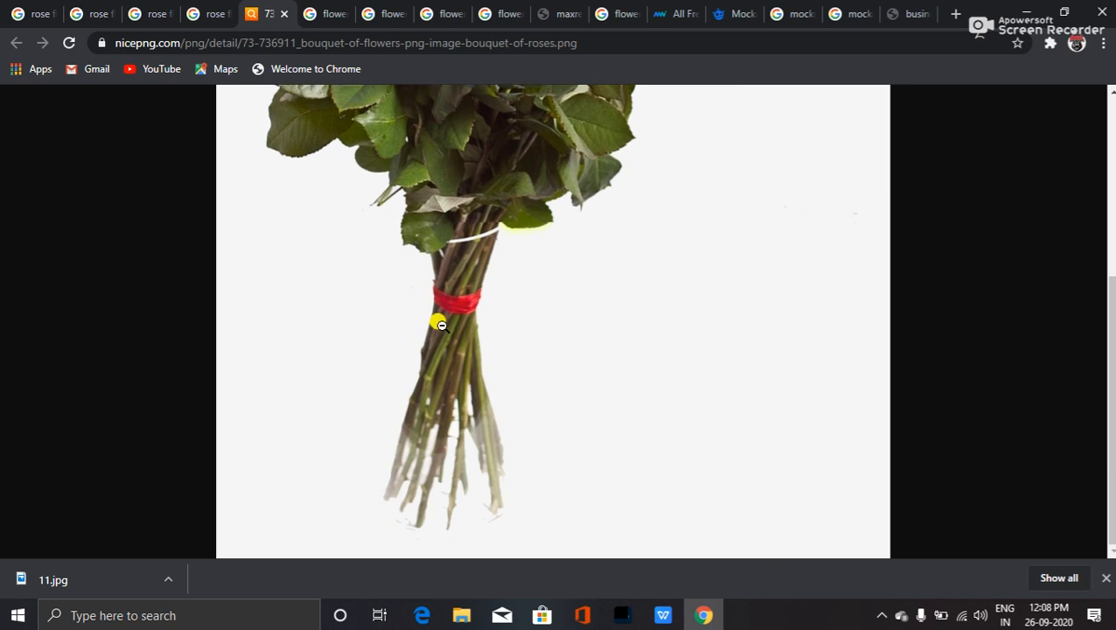
right_click(509, 287)
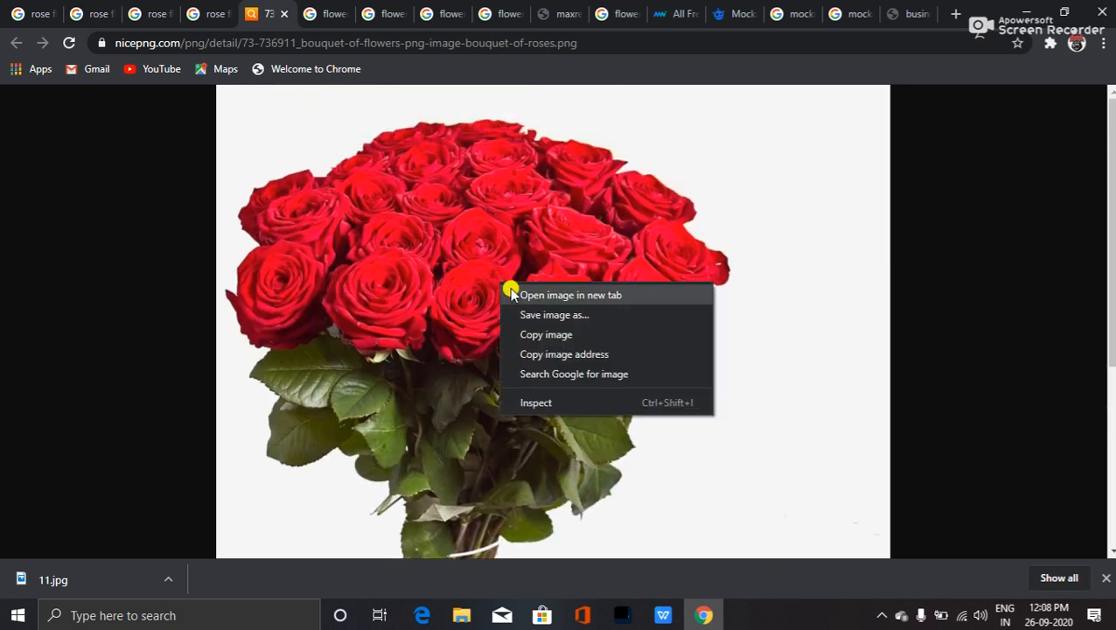
left_click(556, 314)
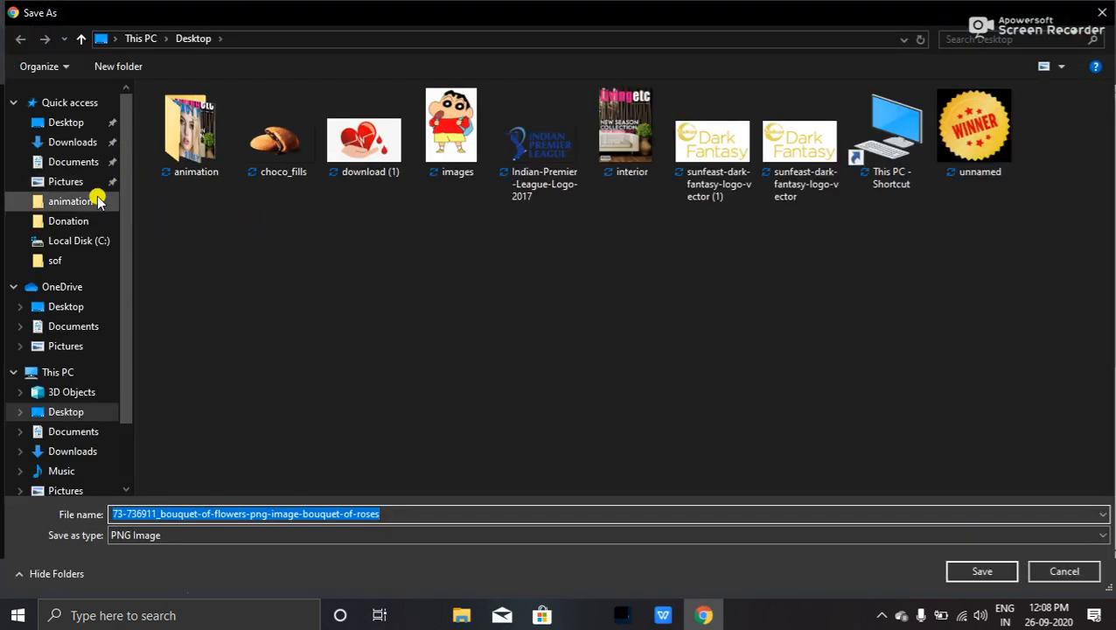
left_click(69, 123)
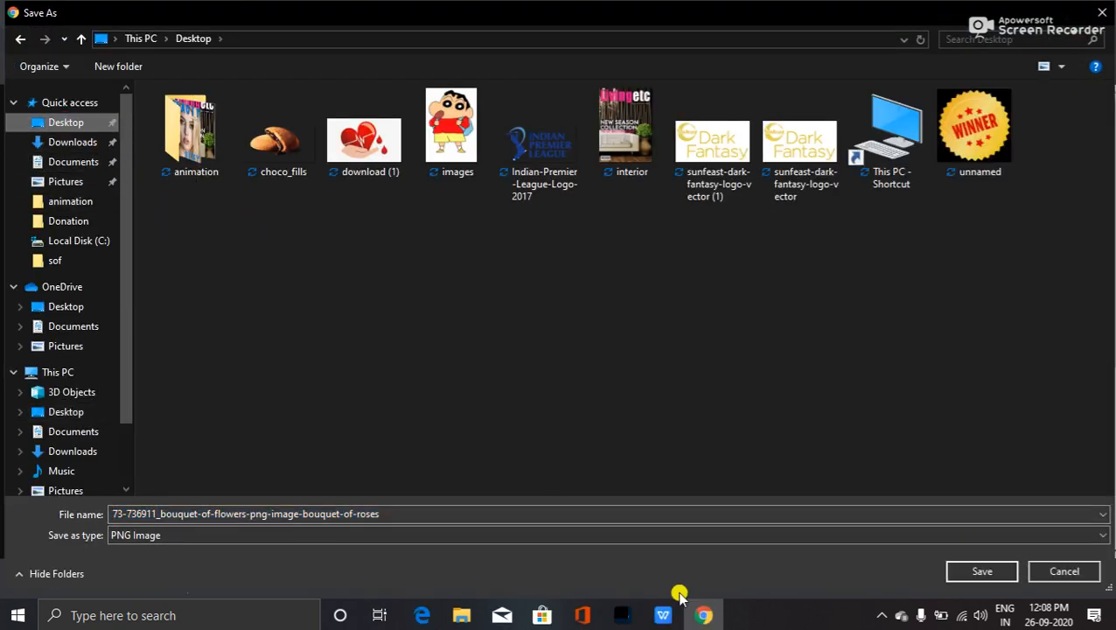
left_click(989, 570)
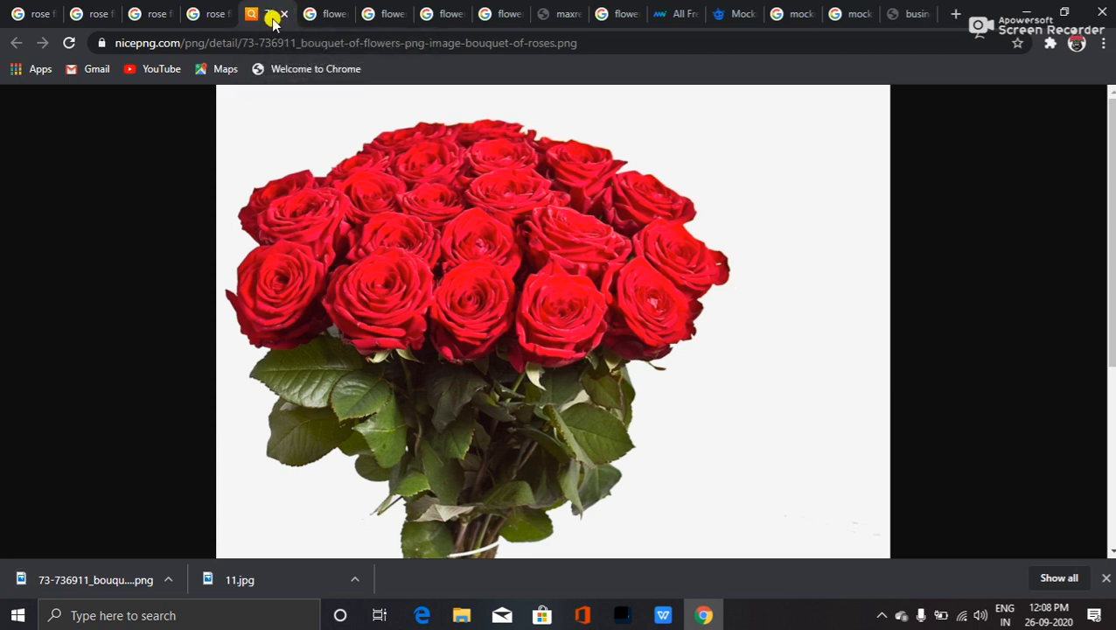
- Close the NicePNG bouquet, bouquet preview and valentine roses tabs
left_click(283, 15)
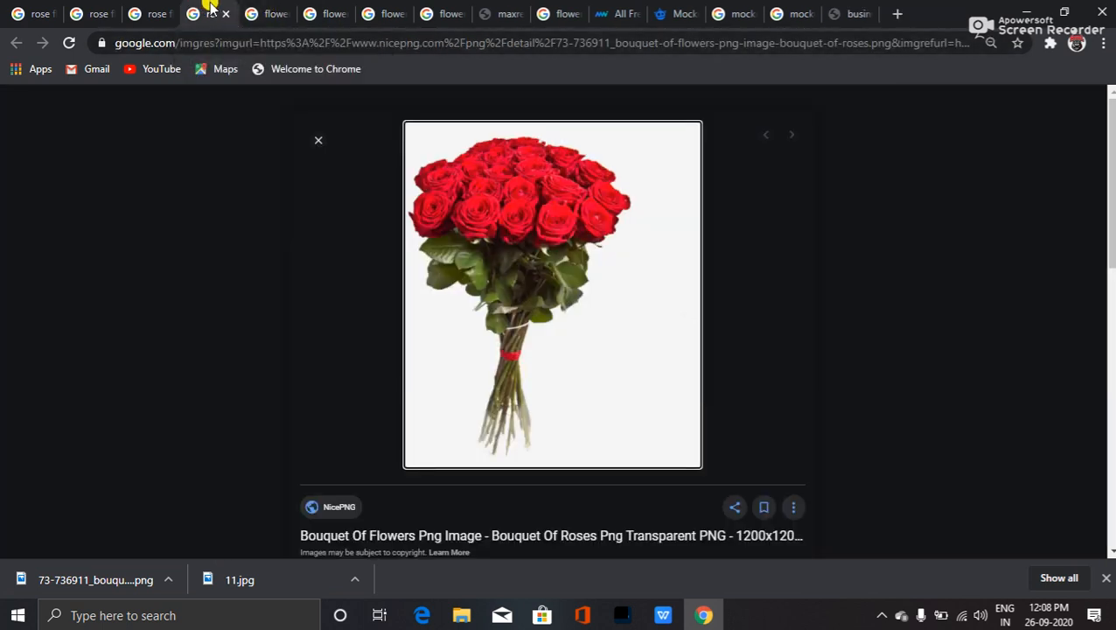
left_click(221, 14)
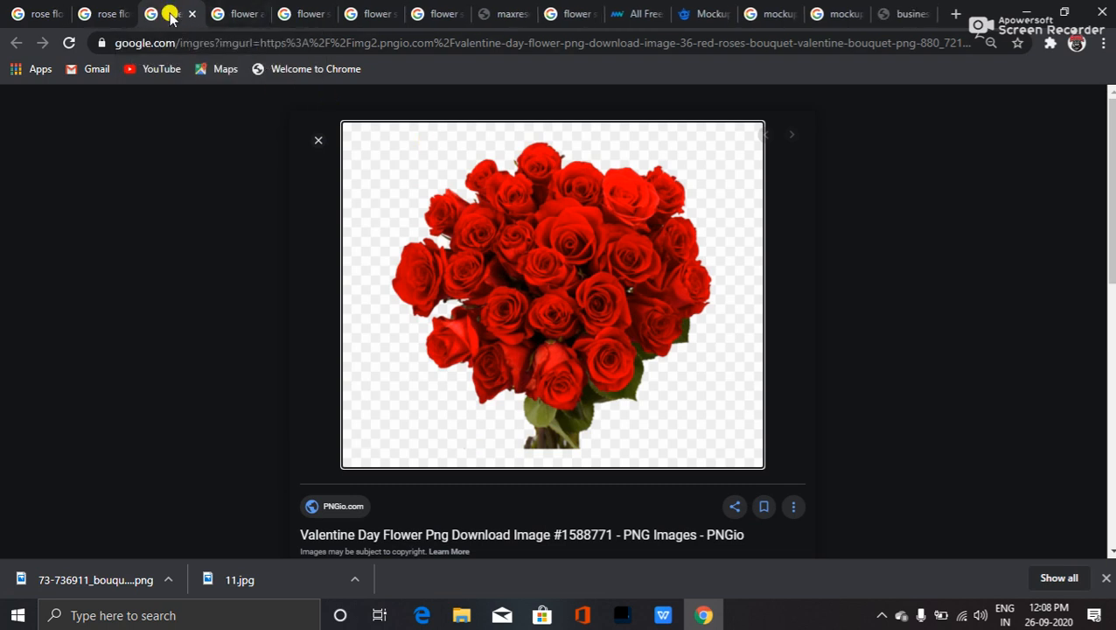
left_click(191, 14)
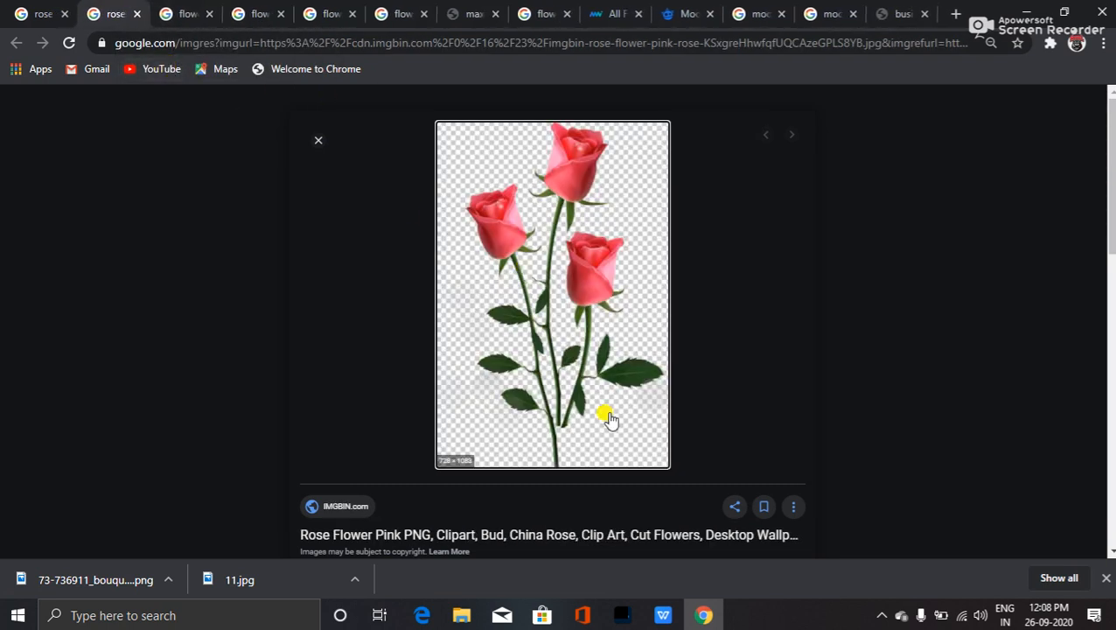
- Open the Garden Roses clip art from Related images full size in a new tab
scroll(506, 306, "down", 6)
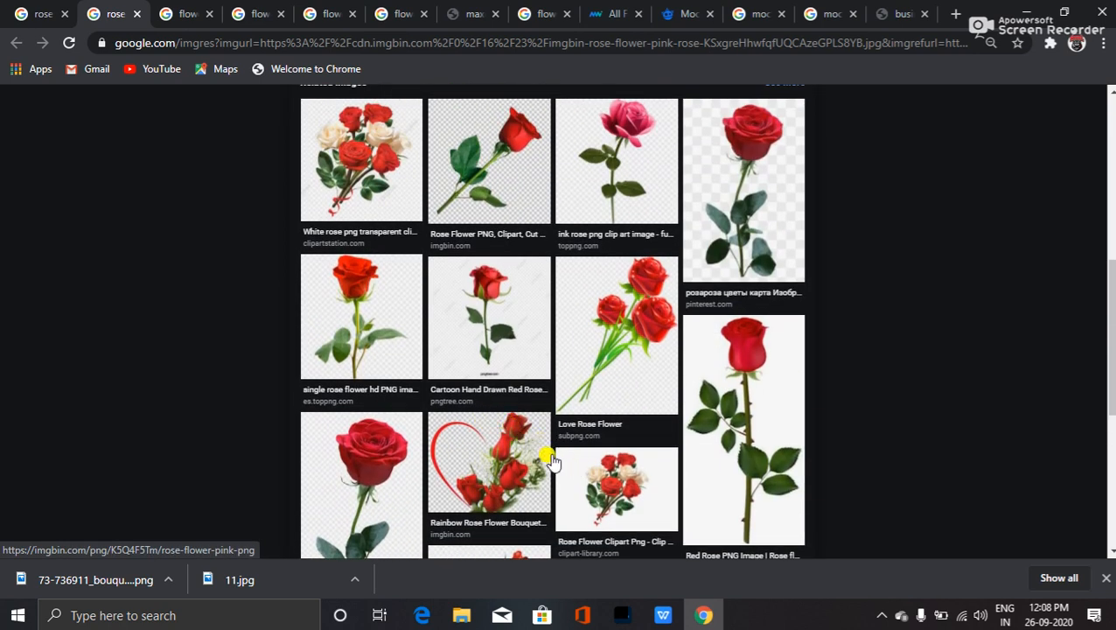
scroll(482, 464, "down", 3)
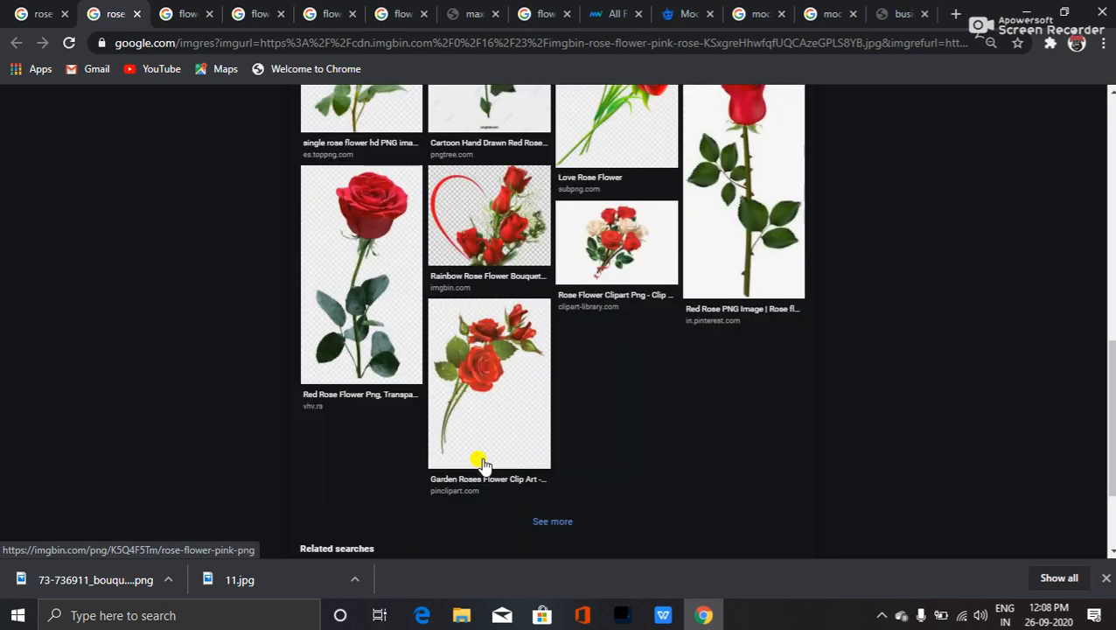
middle_click(469, 383)
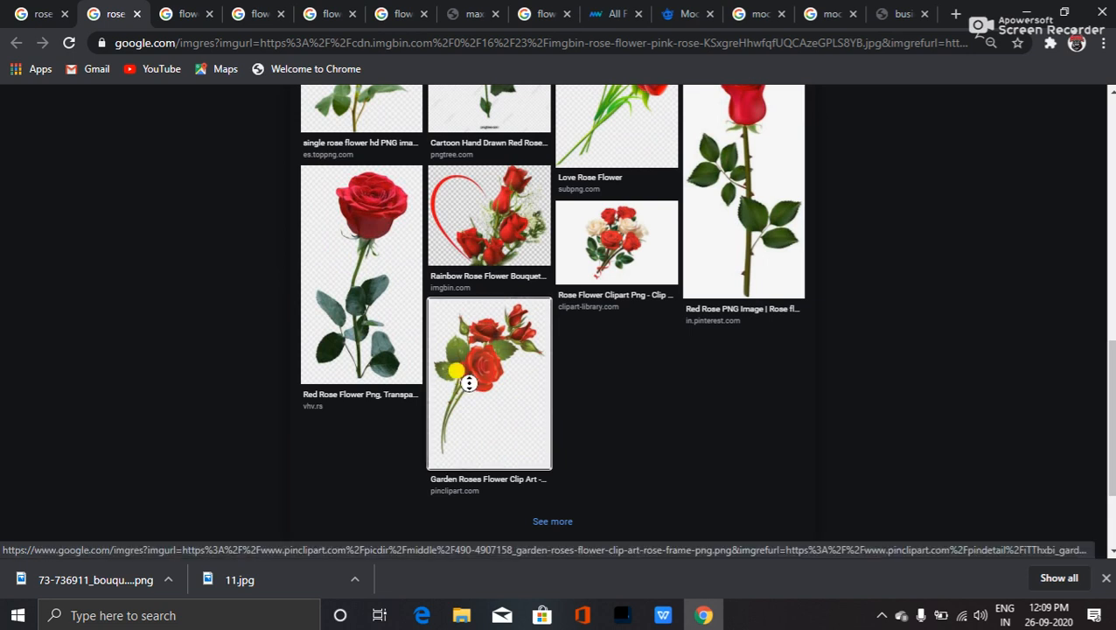
left_click(473, 378)
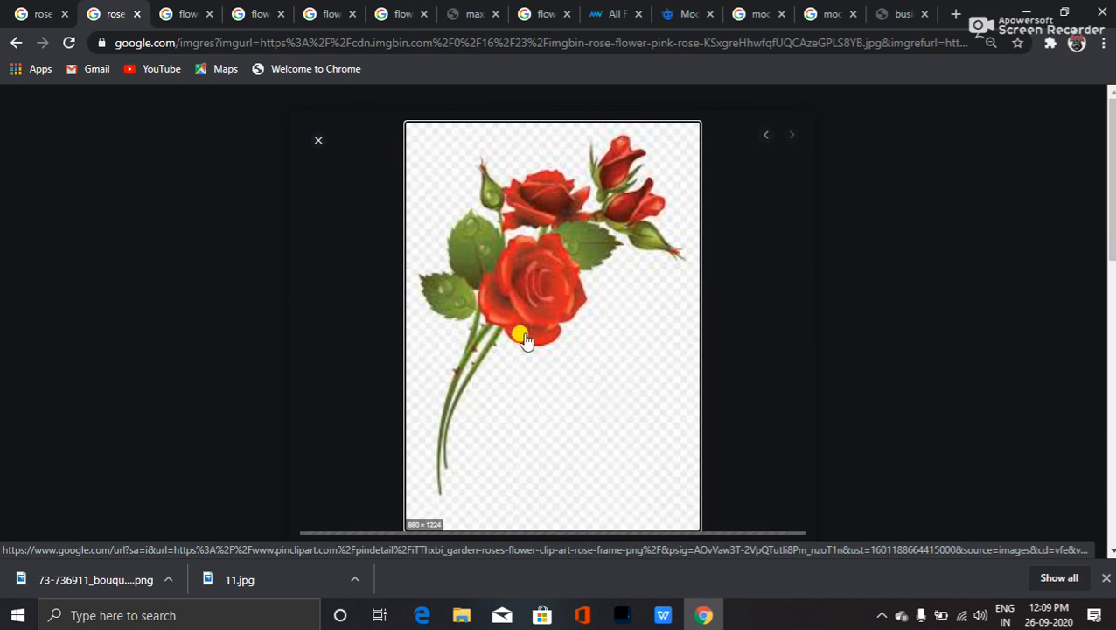
scroll(568, 332, "down", 1)
scroll(525, 286, "up", 1)
scroll(549, 401, "down", 3)
scroll(540, 393, "up", 2)
scroll(516, 396, "down", 2)
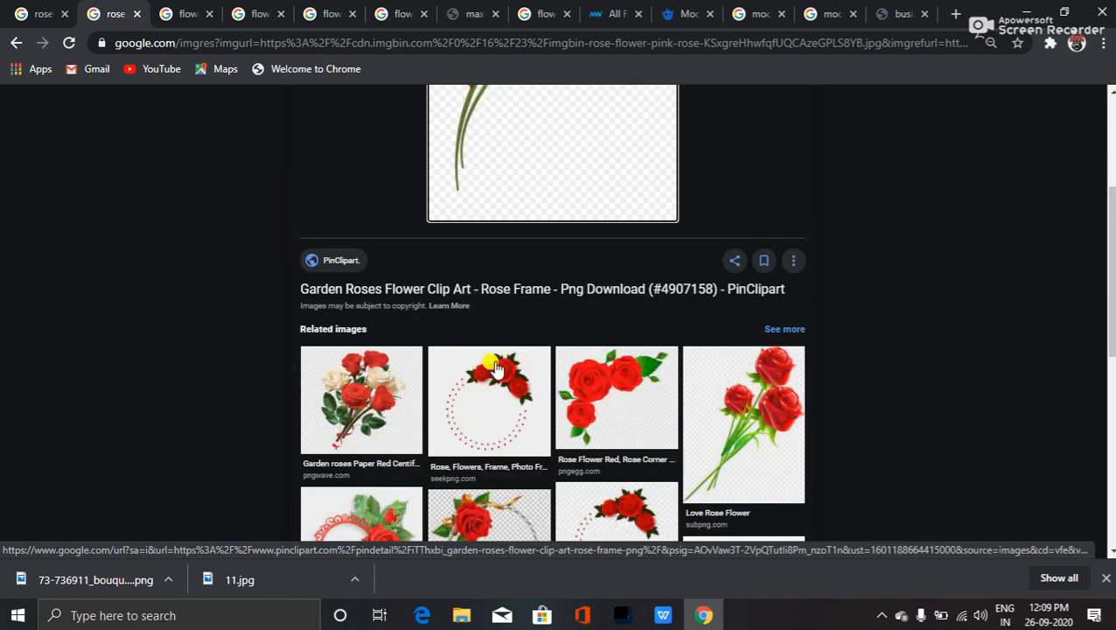
scroll(436, 398, "up", 3)
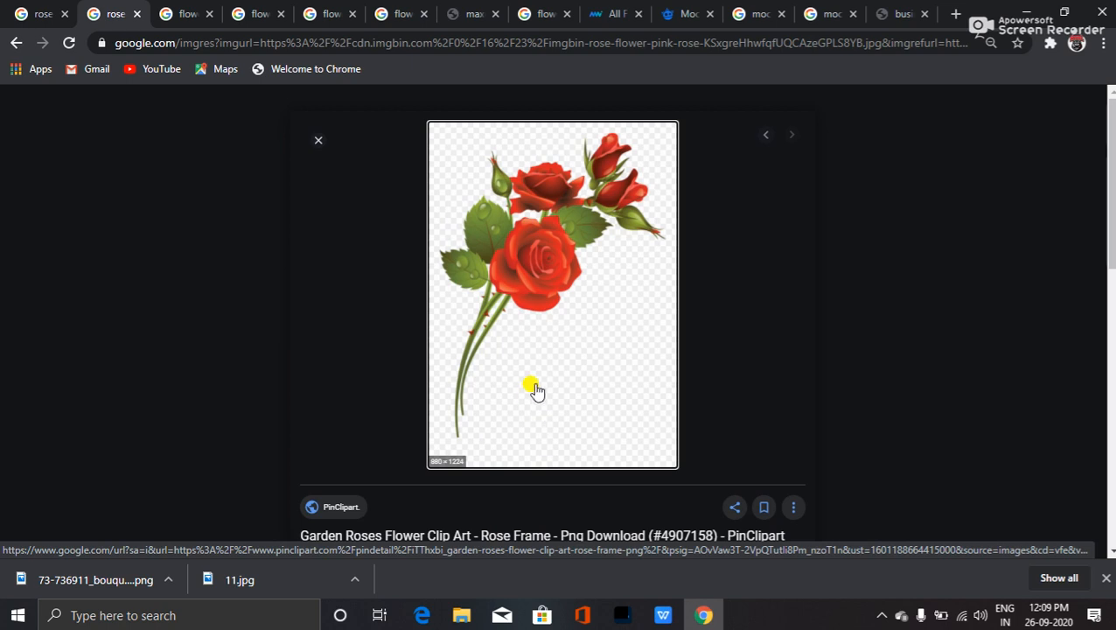
right_click(539, 256)
left_click(603, 390)
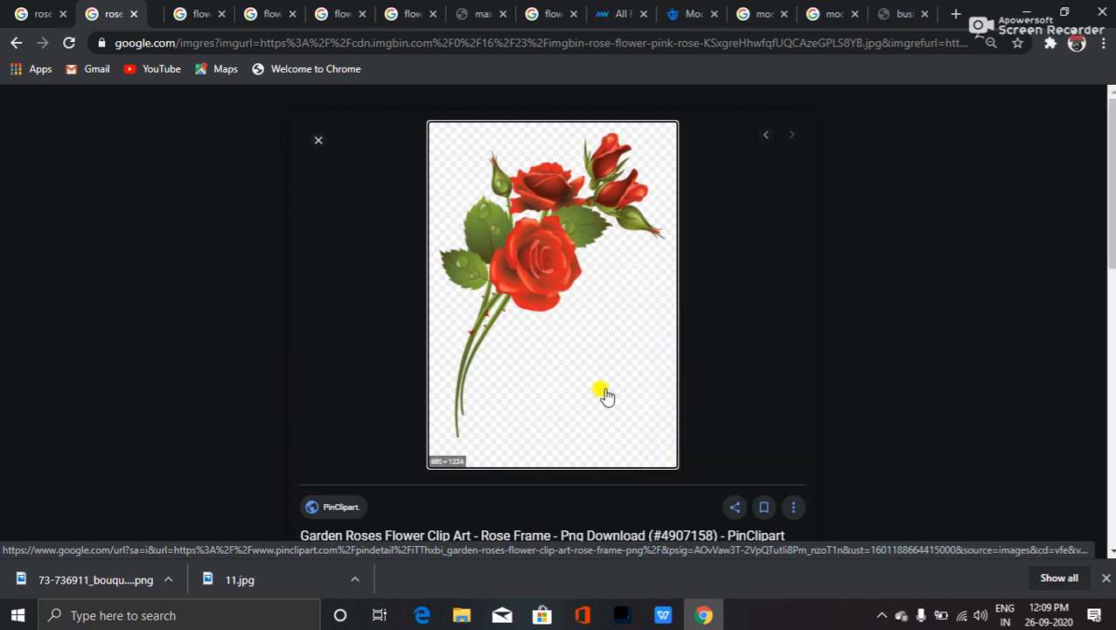
left_click(154, 12)
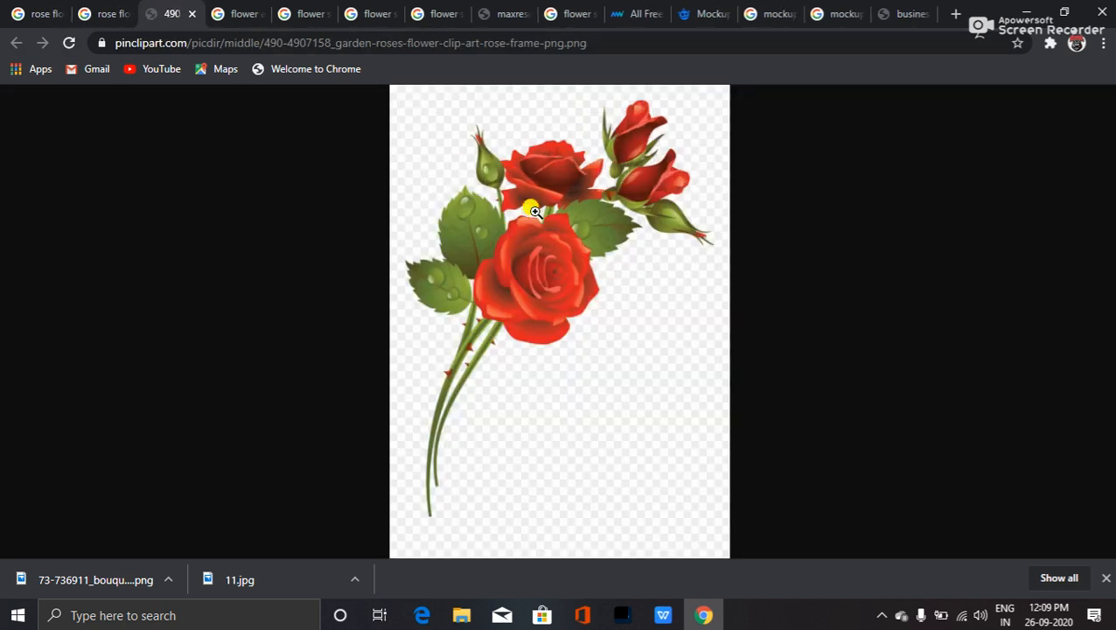
left_click(534, 211)
scroll(516, 385, "down", 5)
scroll(490, 407, "up", 2)
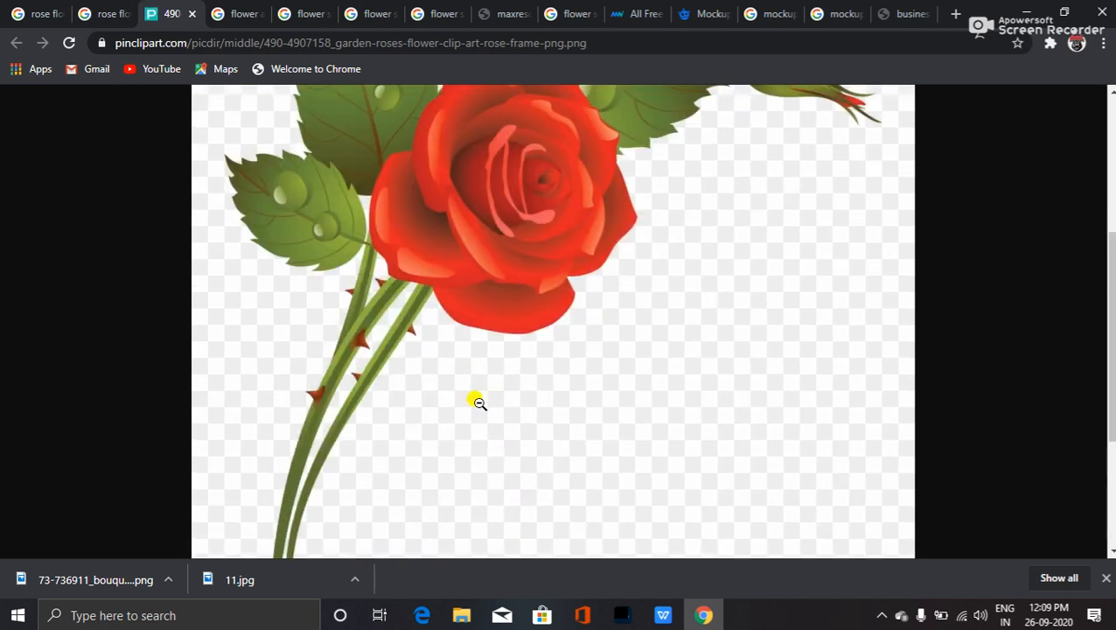
right_click(470, 241)
left_click(495, 276)
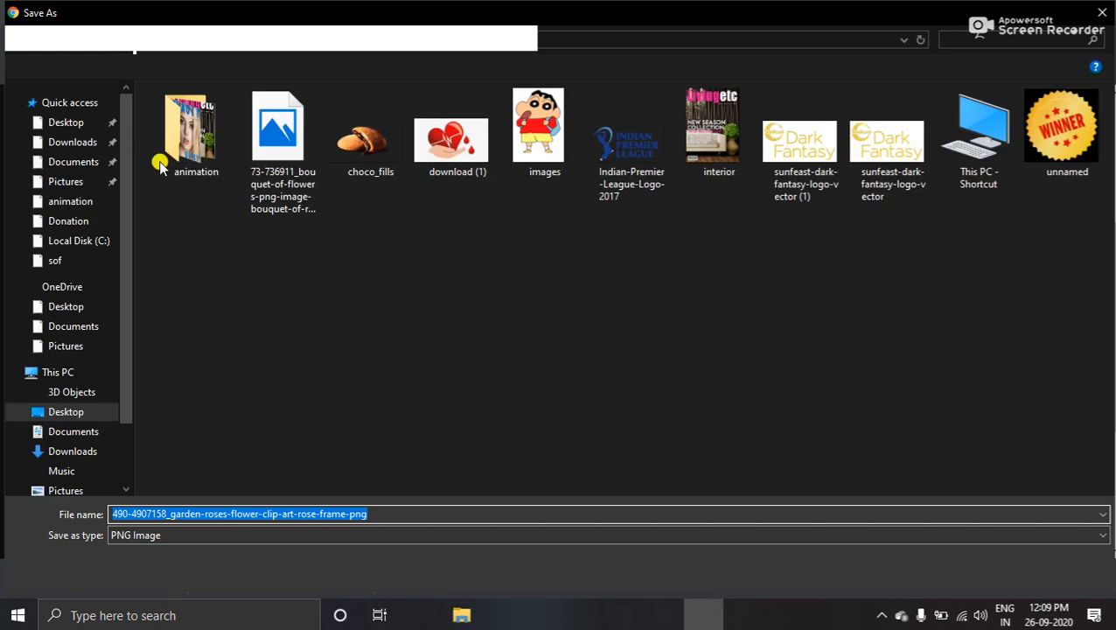
left_click(69, 123)
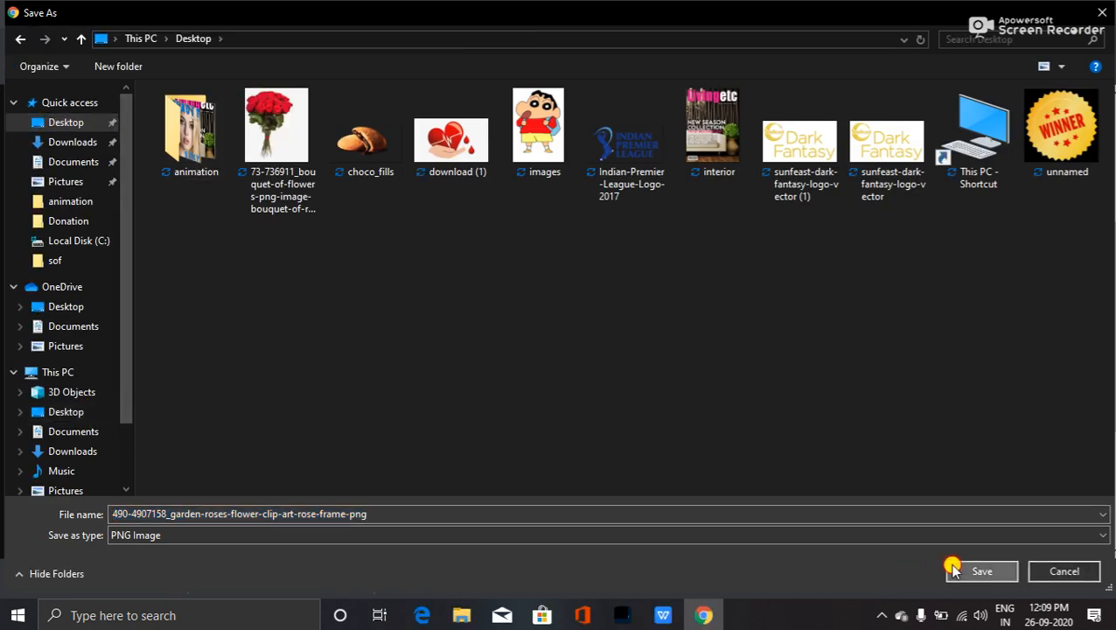
left_click(954, 570)
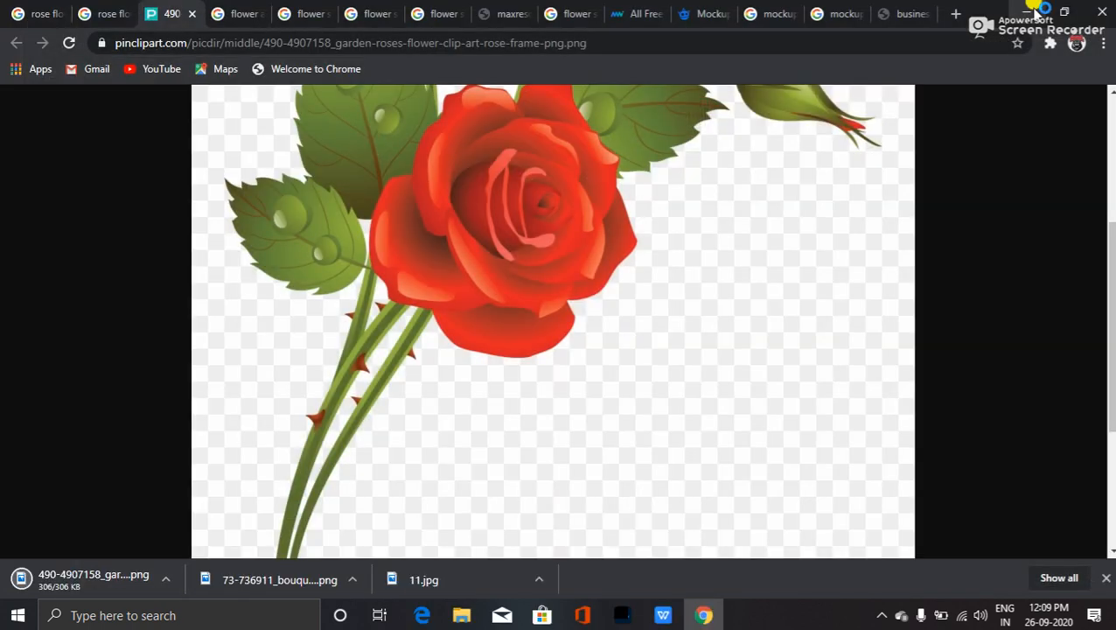
left_click(1032, 11)
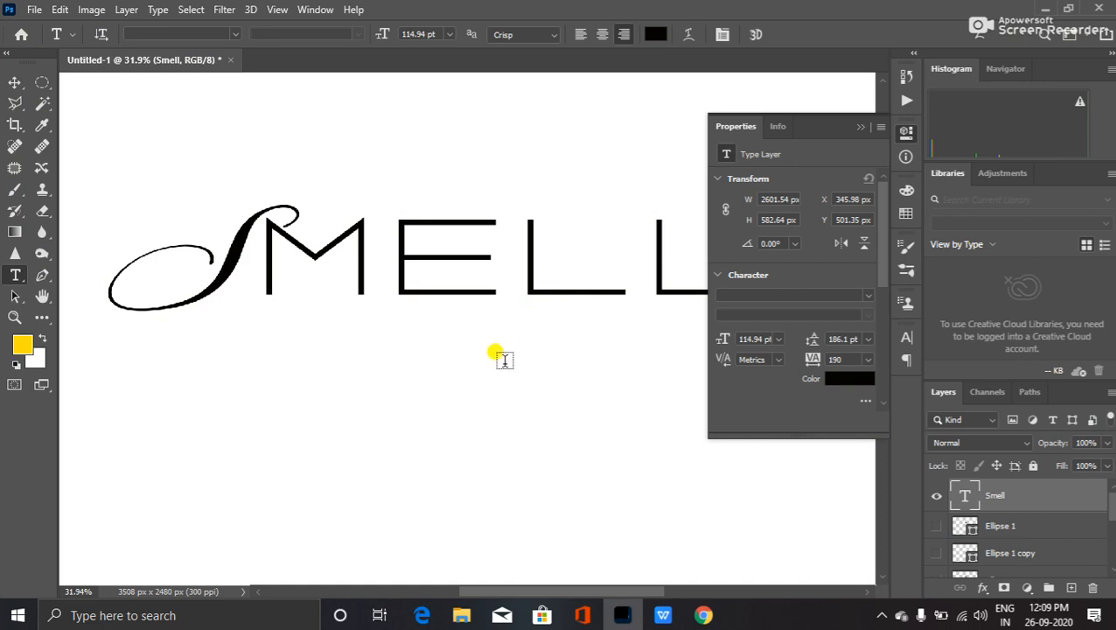
left_click(1037, 7)
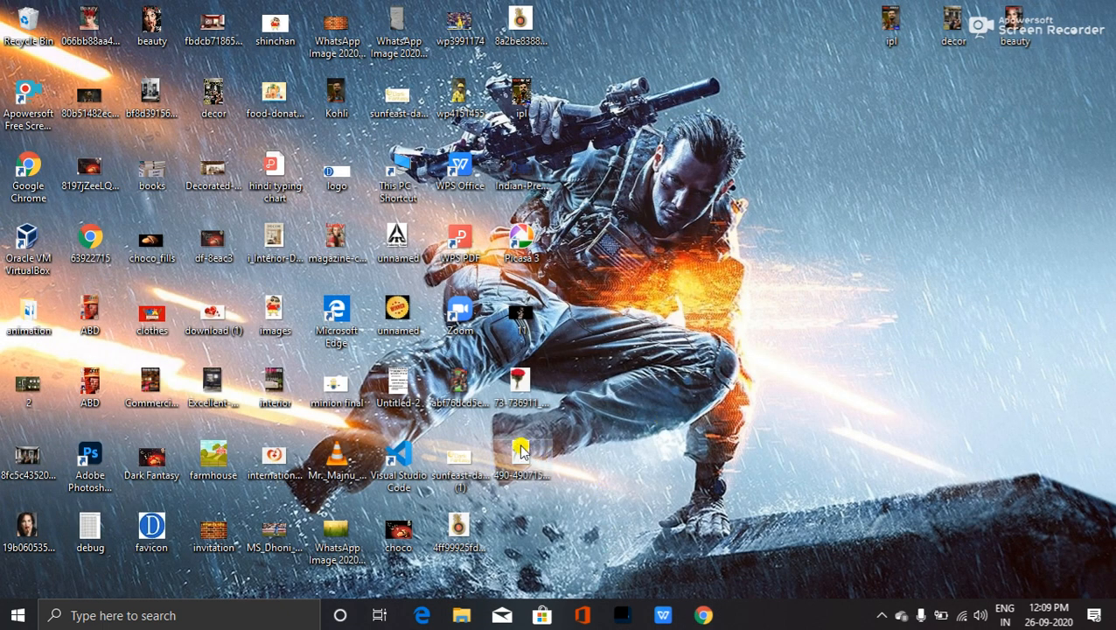
left_click(521, 449)
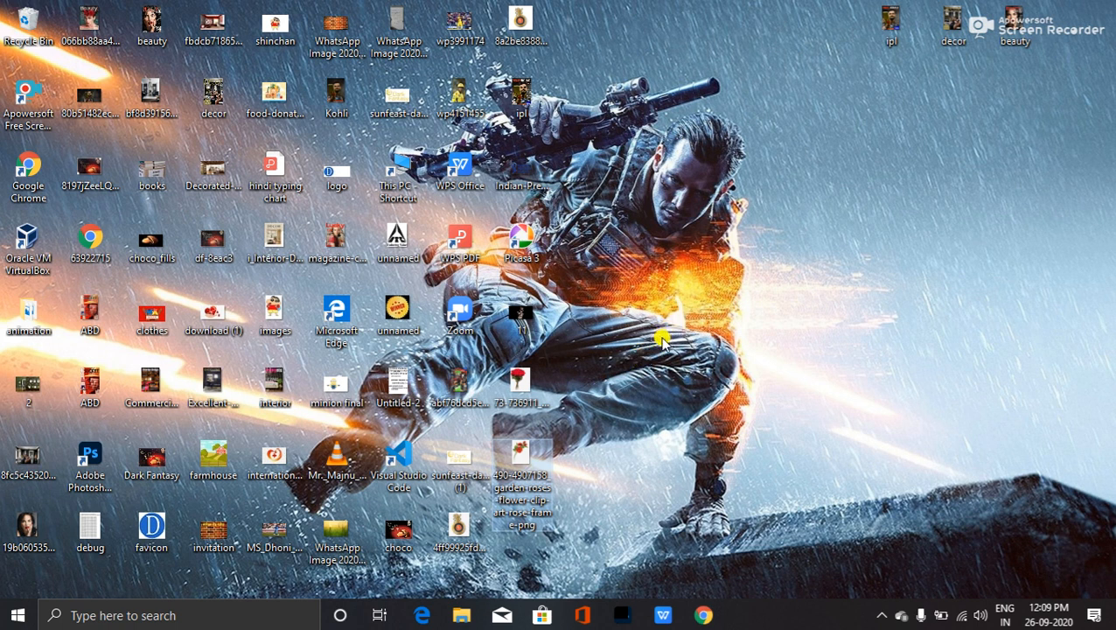
double_click(529, 470)
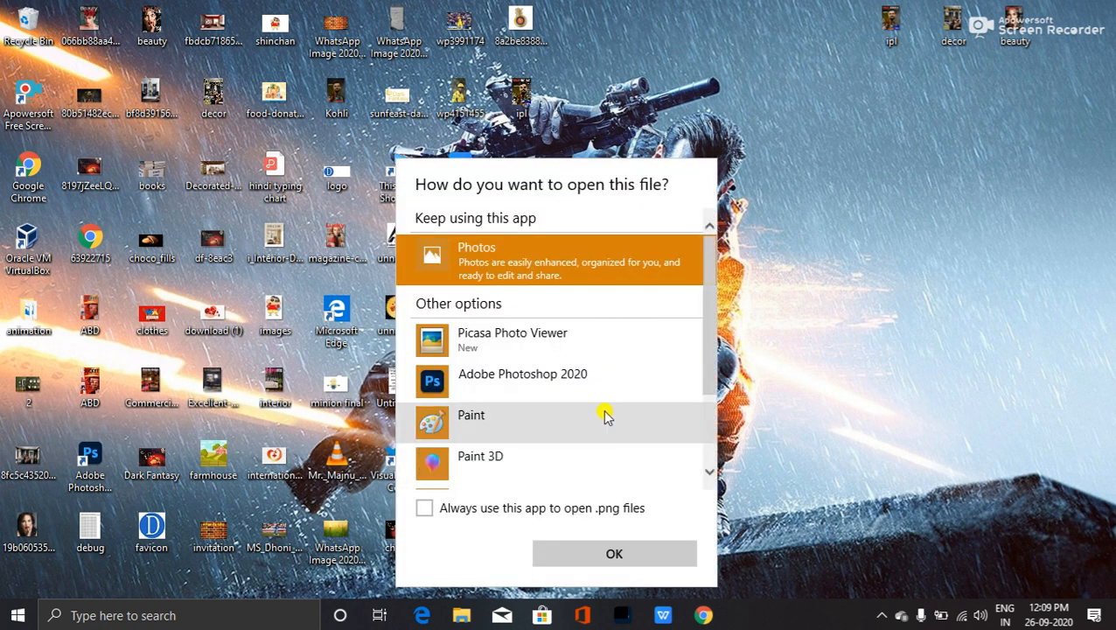
left_click(612, 552)
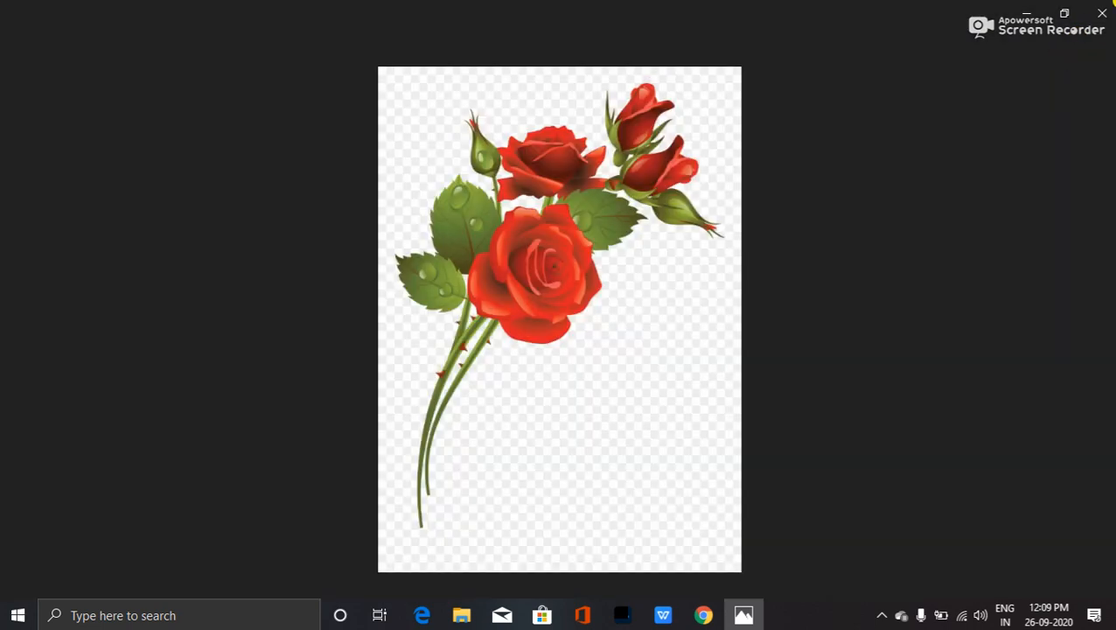
- Close the Photos viewer and drag the garden roses file toward Photoshop to bring it forward
left_click(1100, 11)
left_click_drag(517, 453, 219, 350)
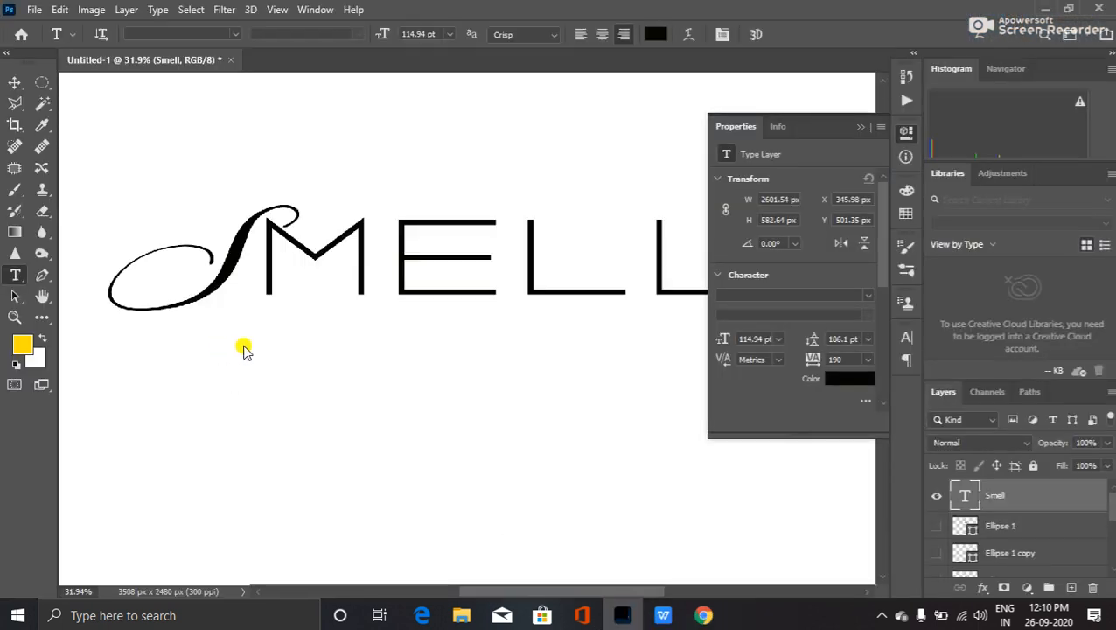
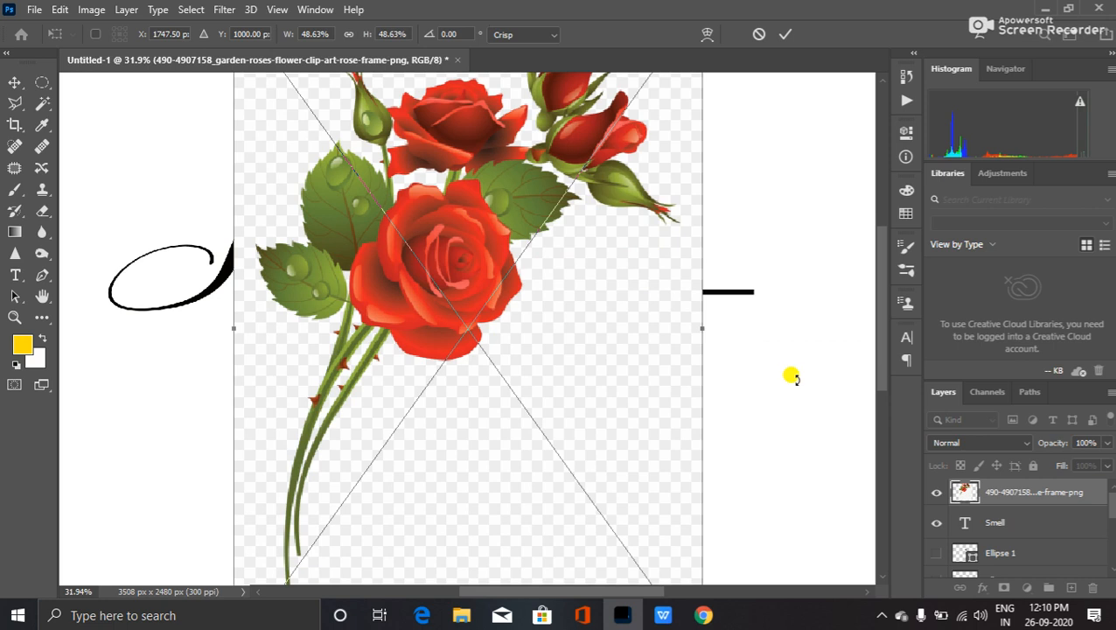
- Commit the placed rose bouquet, move it slightly down the card, and rasterize its layer
key("Return")
scroll(698, 394, "down", 4)
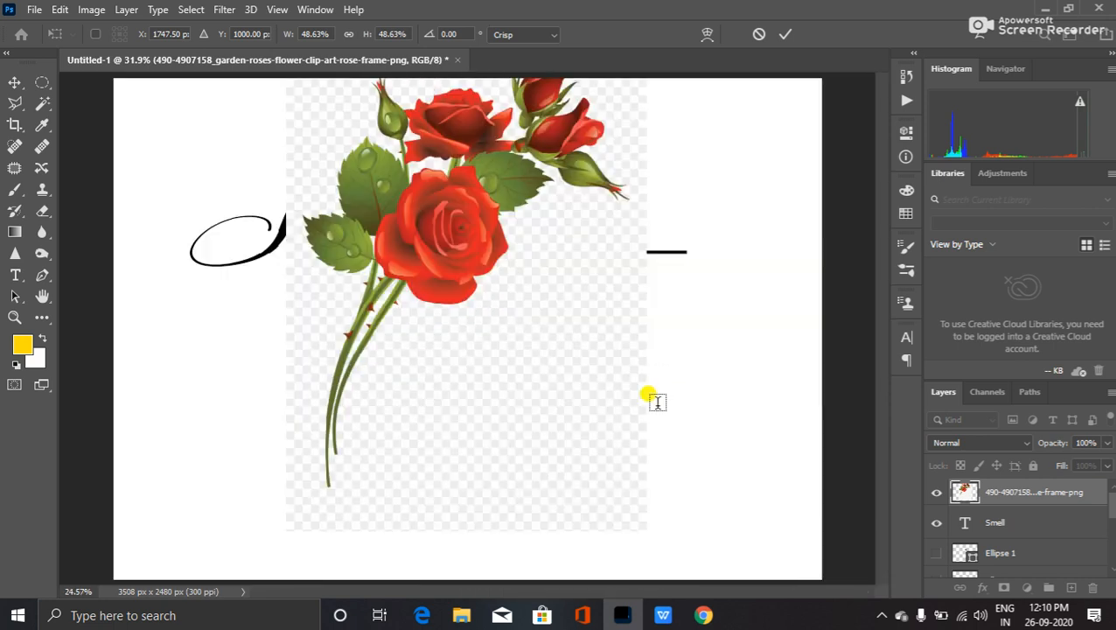
scroll(625, 399, "down", 1)
key("v")
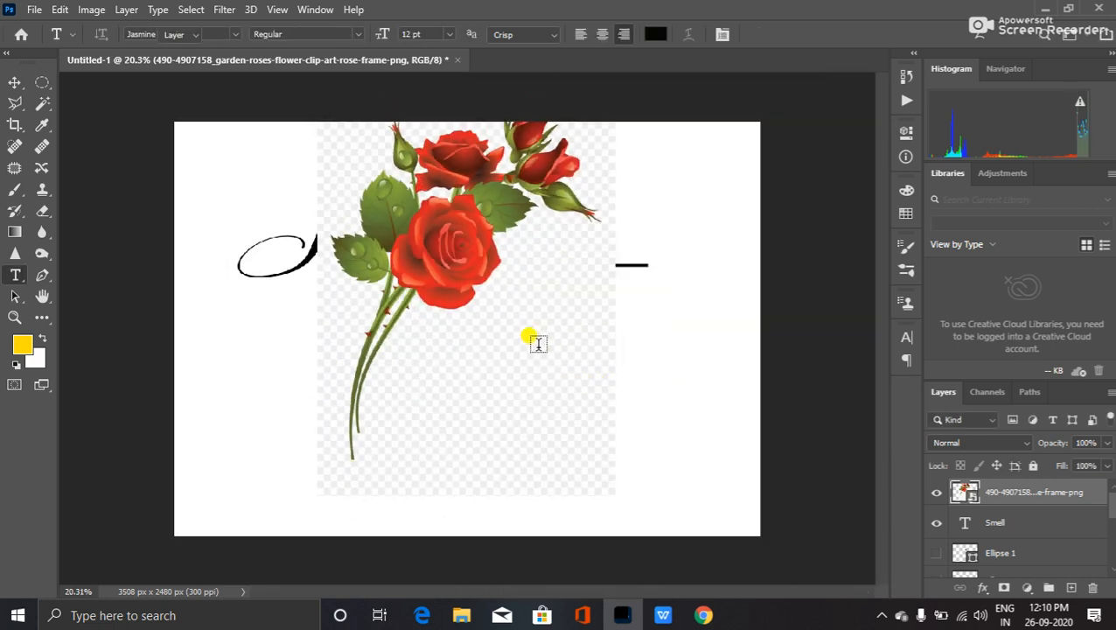
left_click_drag(511, 347, 510, 388)
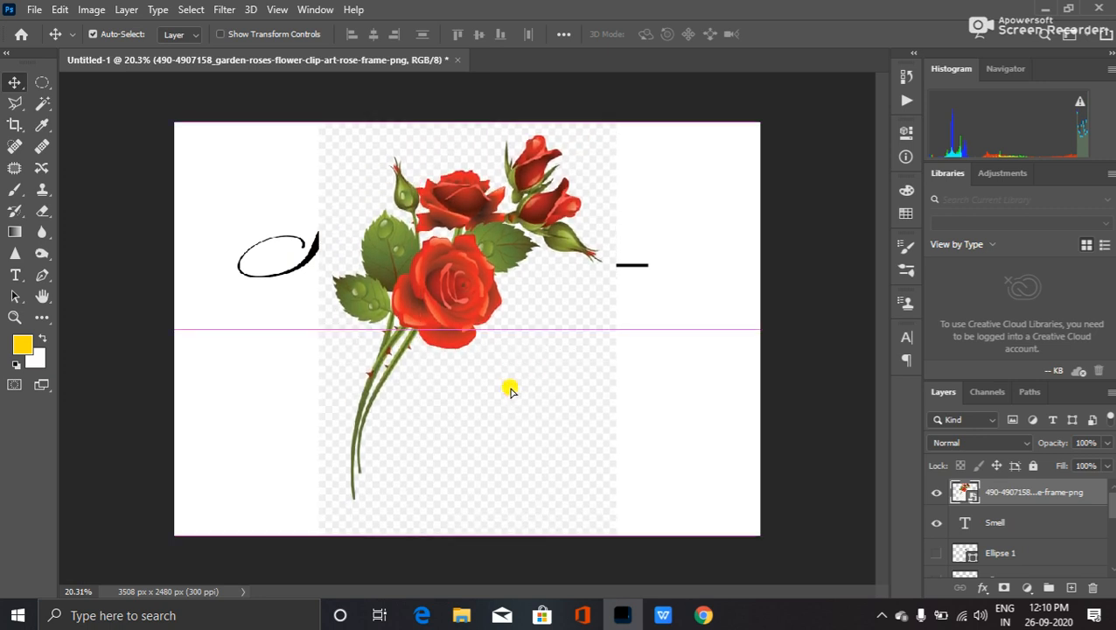
right_click(995, 490)
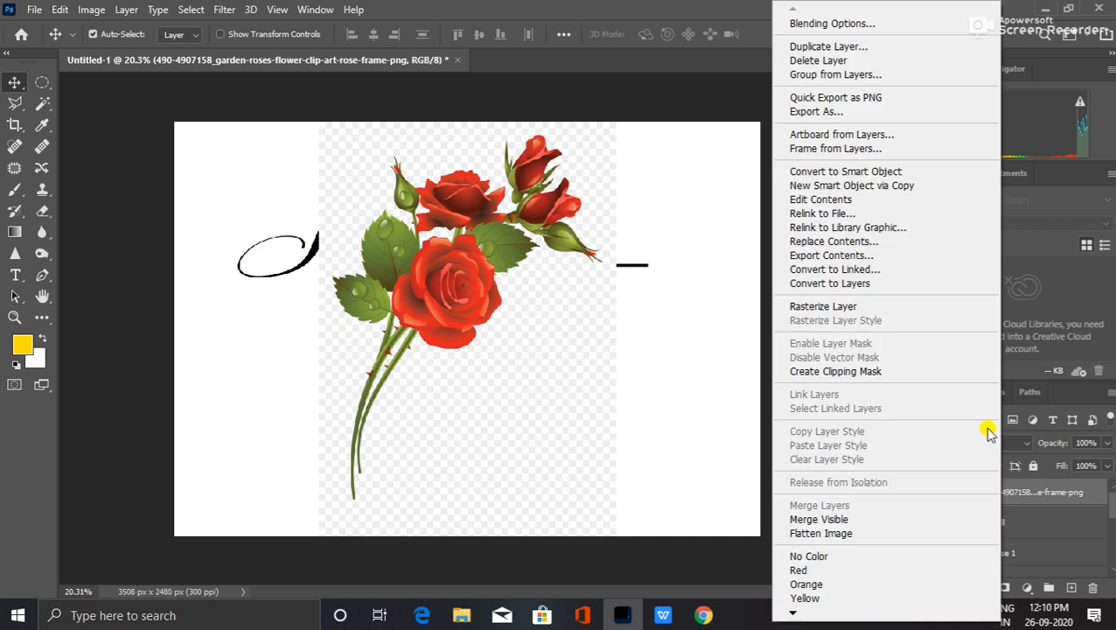
left_click(866, 307)
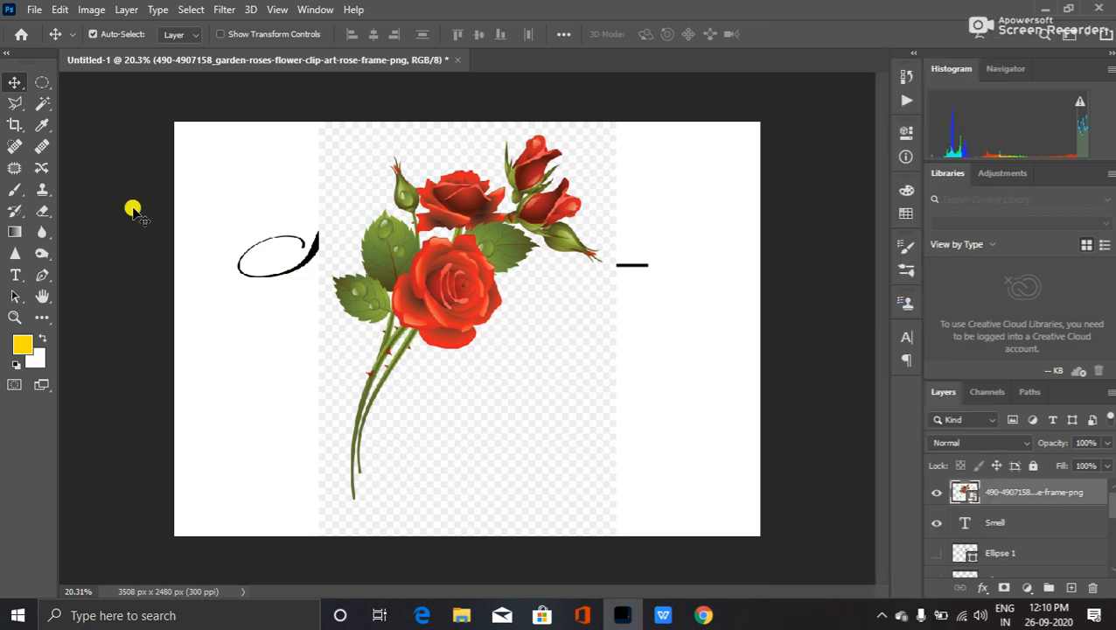
- Delete the checkerboard background around the roses with the Magic Wand Tool
left_click(42, 103)
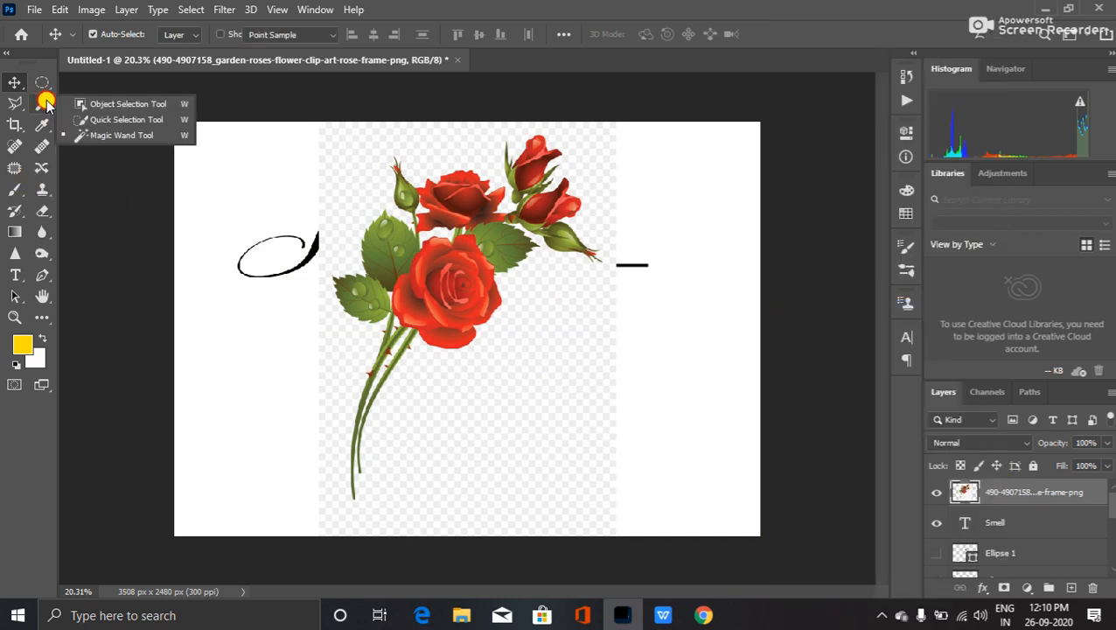
left_click(131, 135)
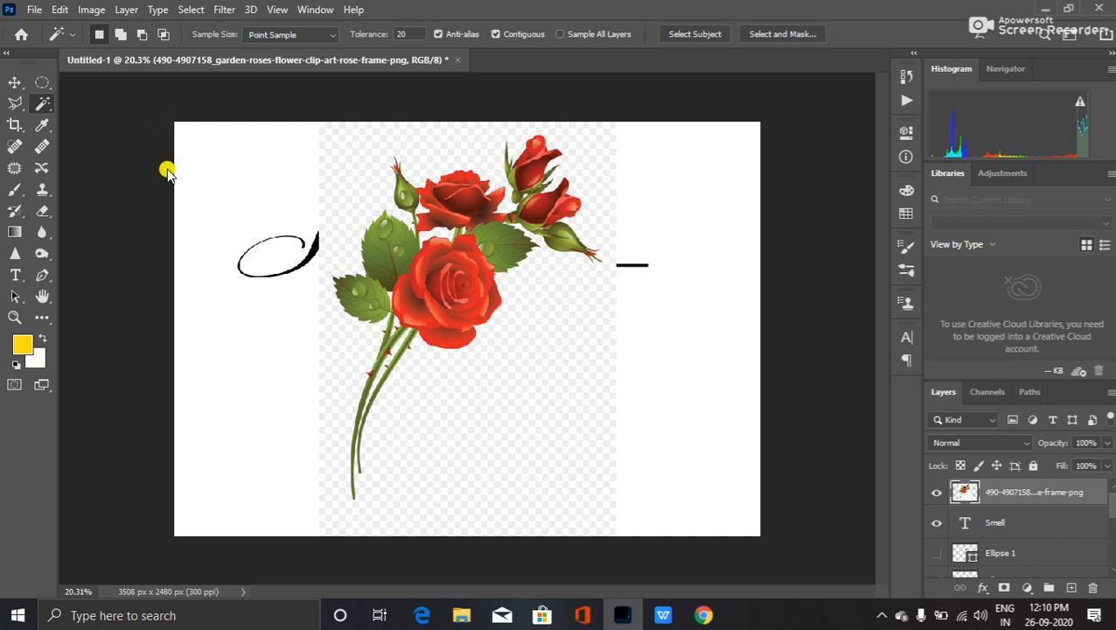
left_click(507, 450)
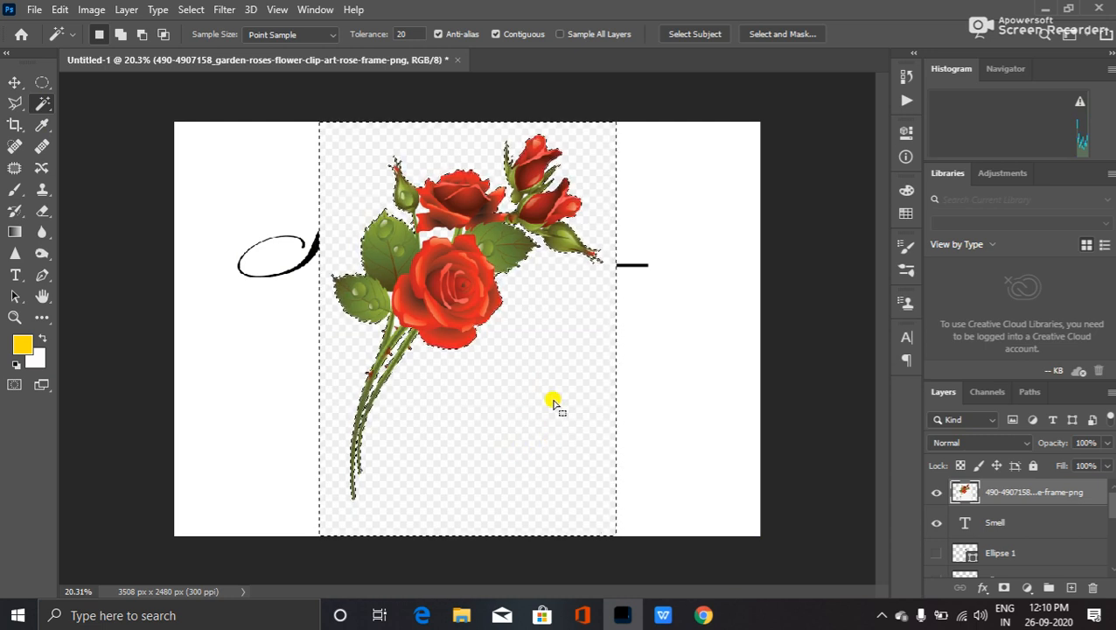
key("Delete")
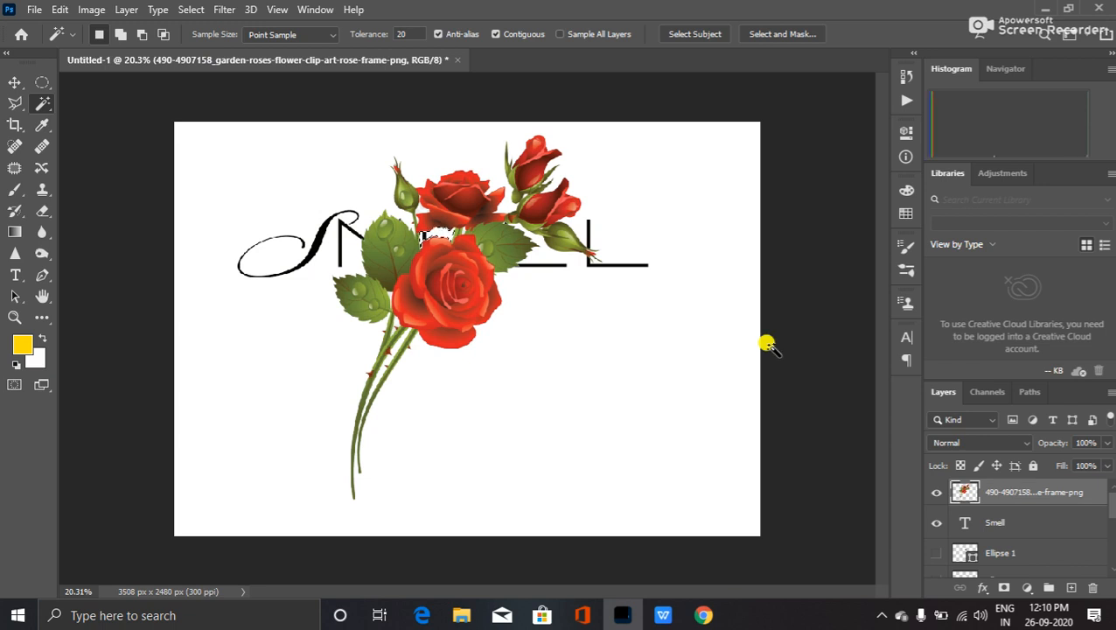
- Select the leftover background patch beside the rose bud for removal
scroll(639, 333, "up", 3)
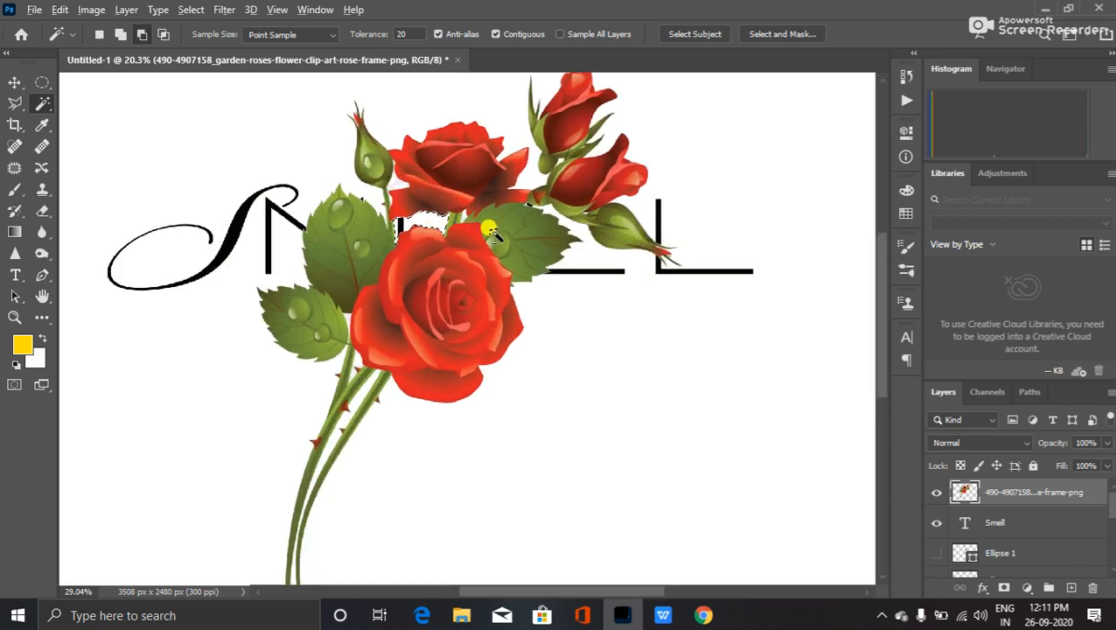
scroll(635, 168, "up", 2)
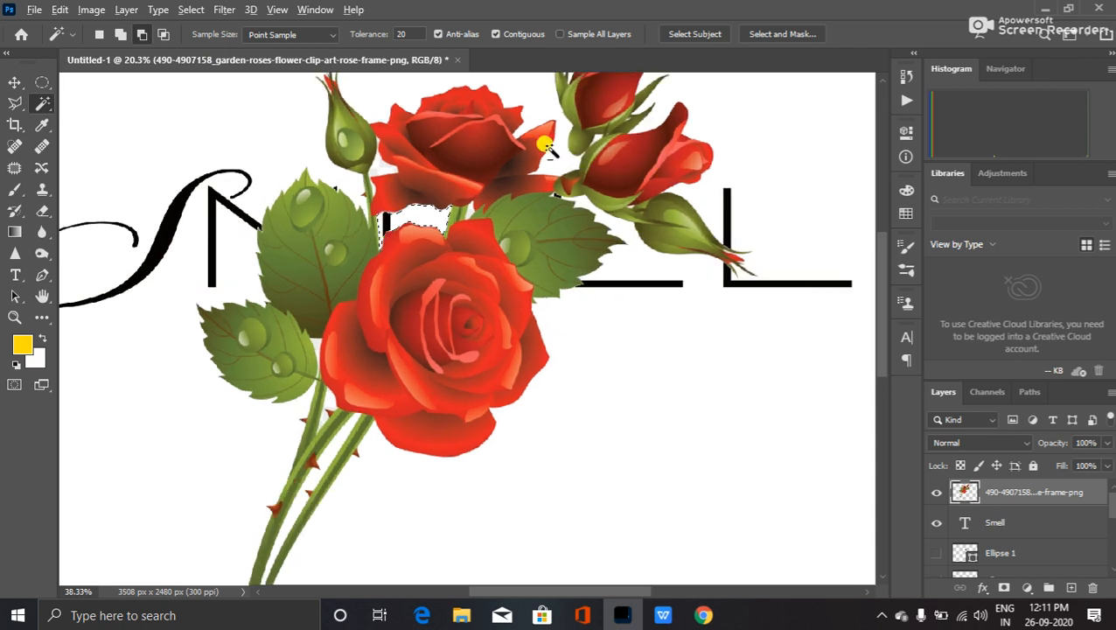
scroll(385, 184, "up", 2)
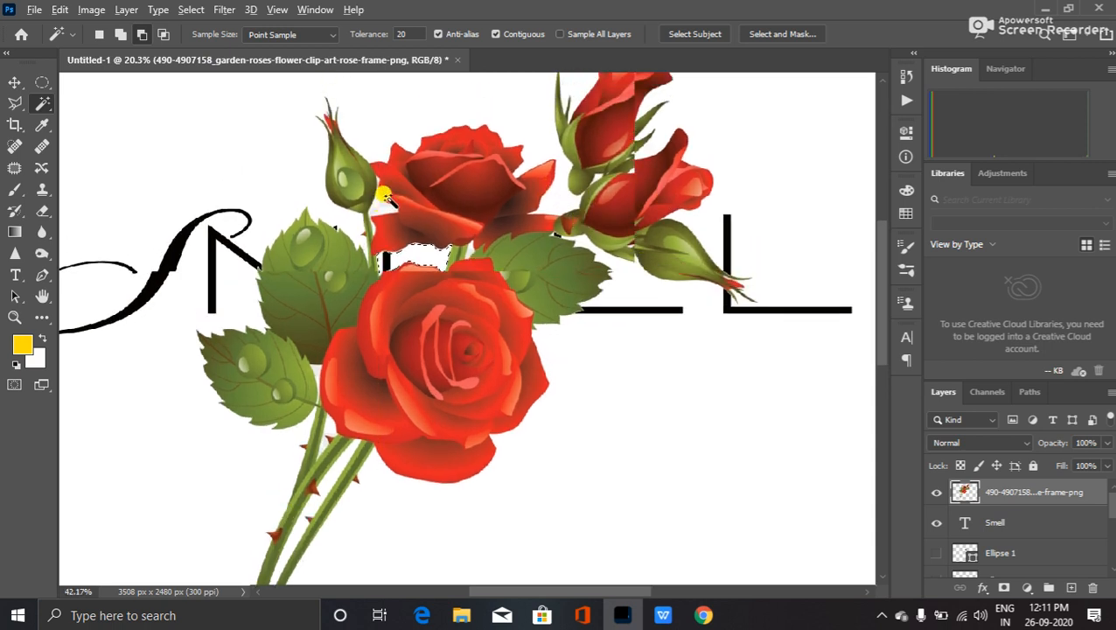
left_click_drag(377, 207, 377, 363)
left_click(381, 351)
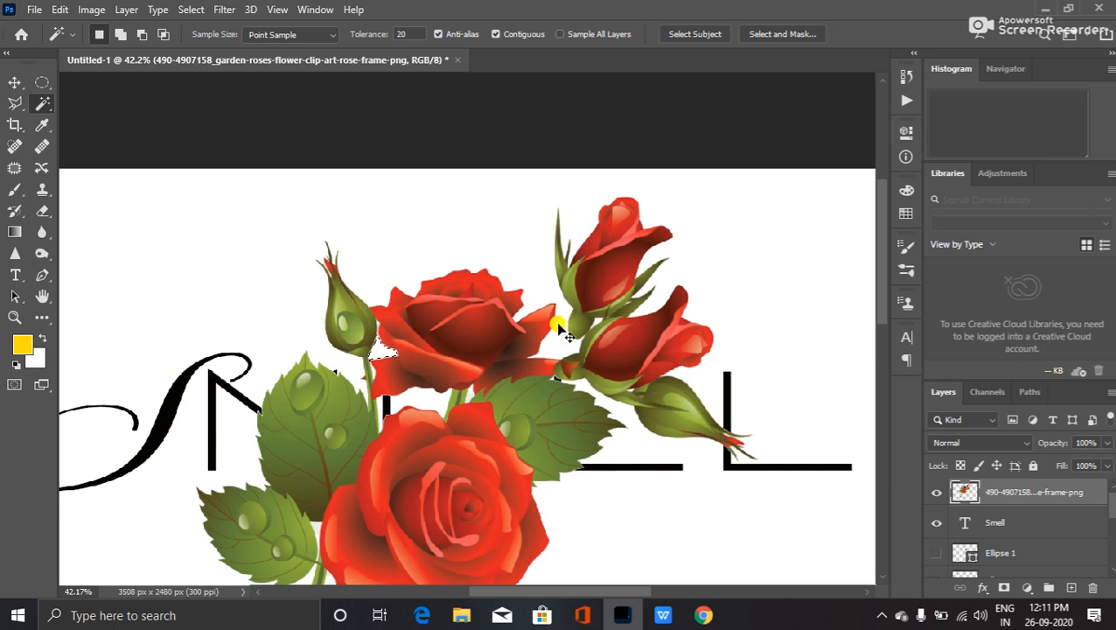
scroll(543, 416, "down", 2)
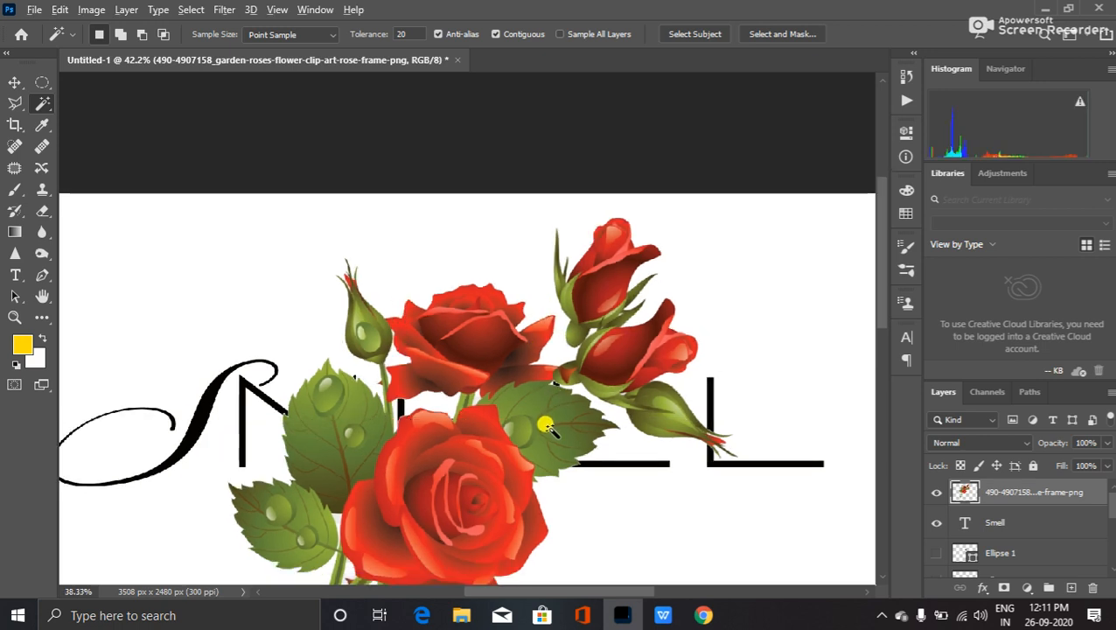
scroll(543, 429, "down", 3)
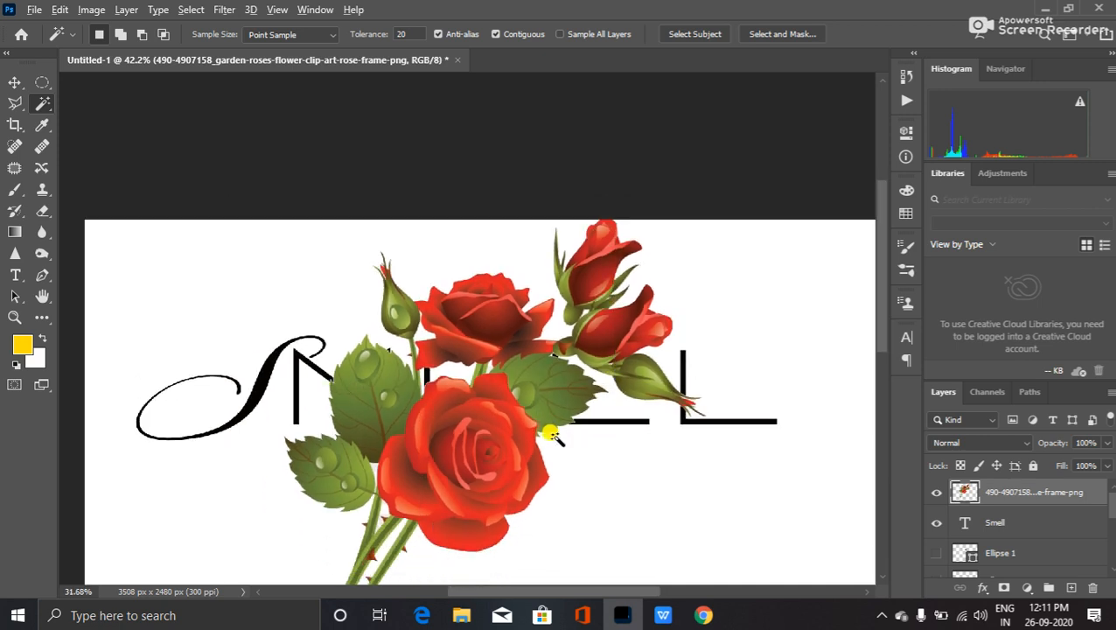
scroll(549, 437, "down", 4)
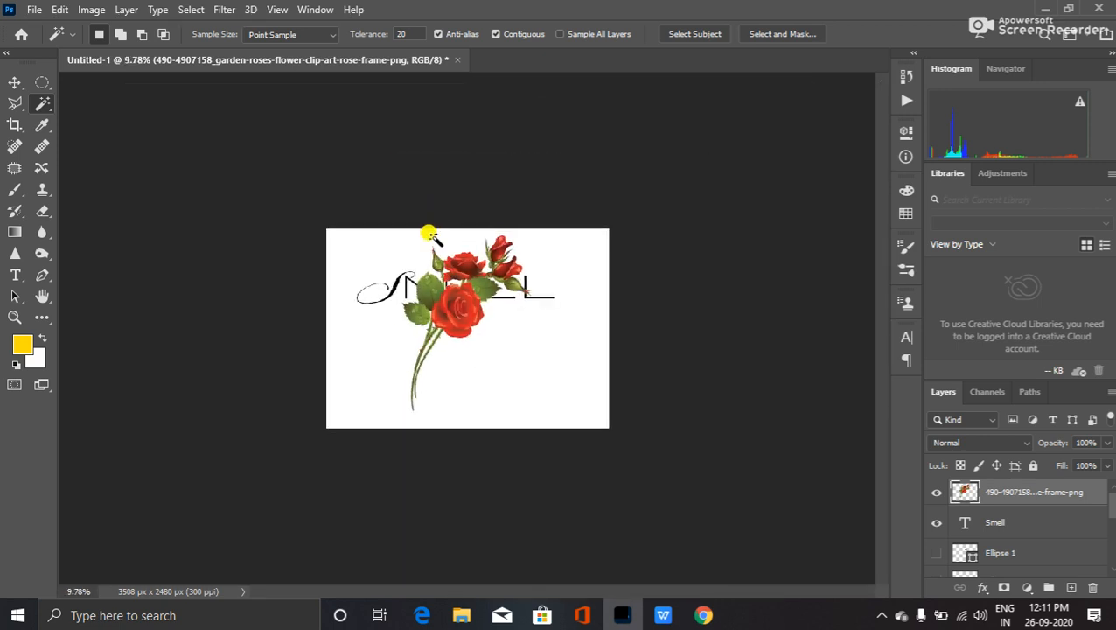
scroll(427, 231, "up", 2)
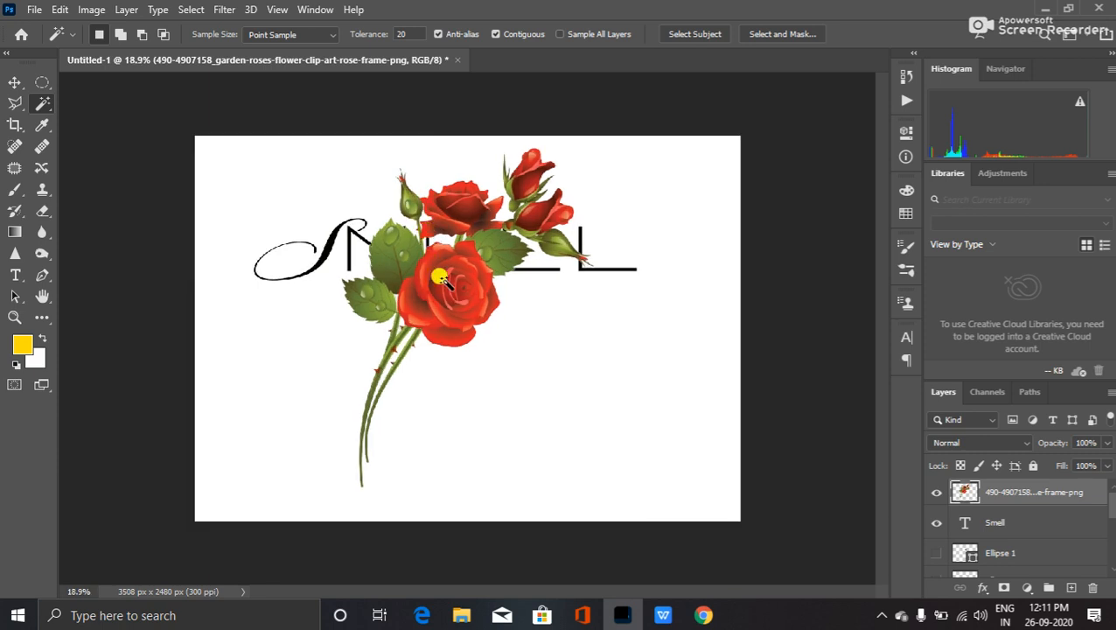
- Scale the roses to about 63% and move them left over the script S
key("ctrl+t")
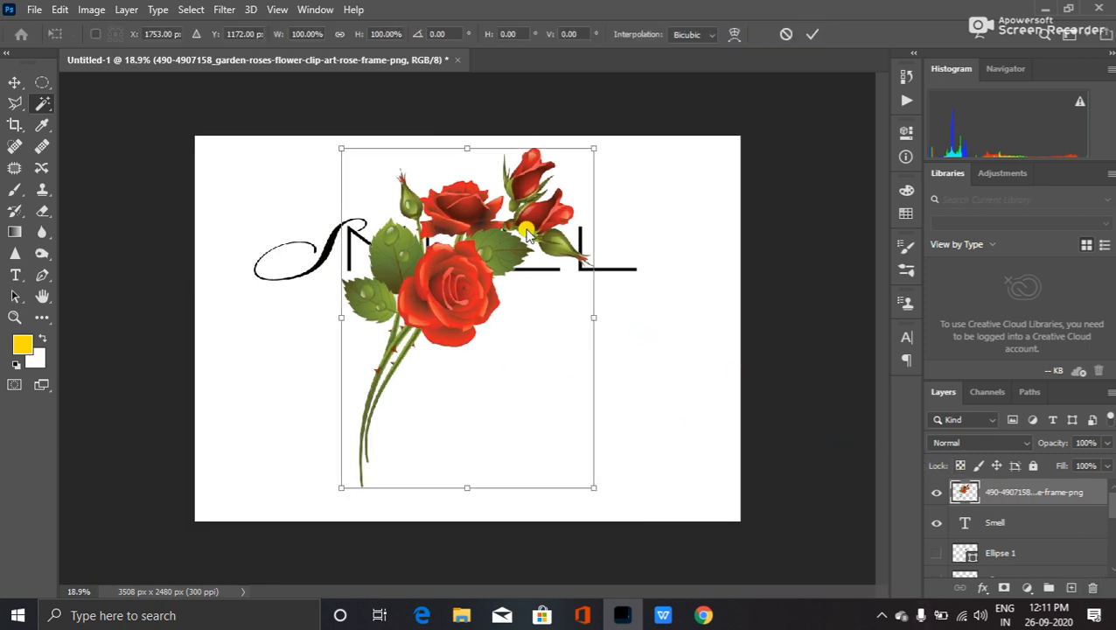
left_click_drag(593, 146, 540, 205)
left_click_drag(467, 317, 365, 320)
left_click_drag(452, 328, 402, 323)
left_click_drag(455, 325, 329, 311)
left_click(1004, 516)
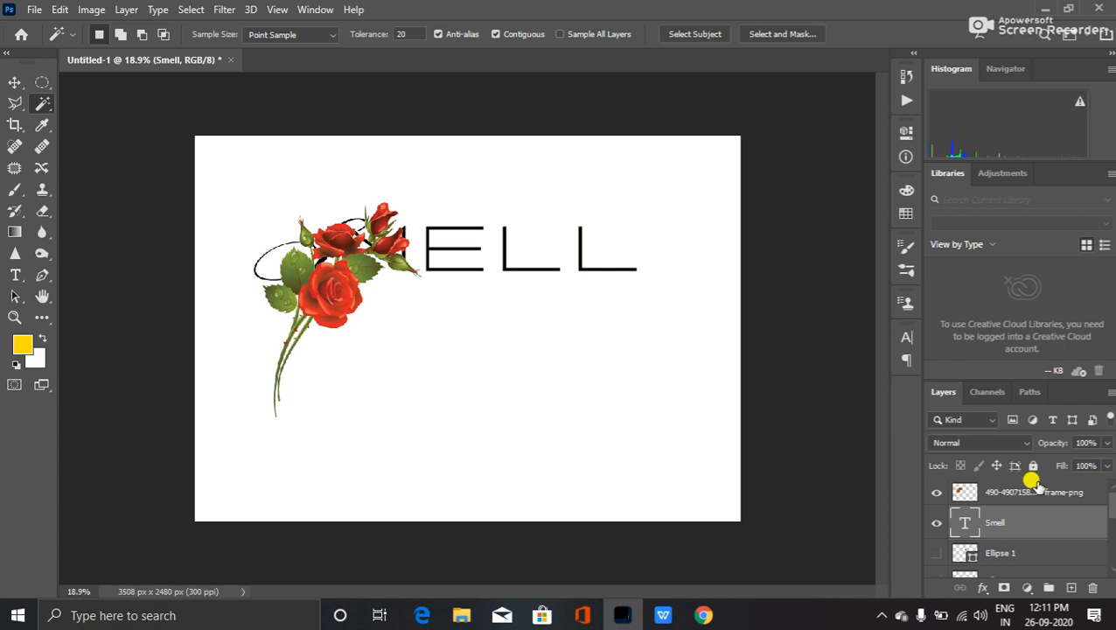
- Nudge the SMELL text layer down seven Shift-steps with the Move tool
key("v")
key("shift+Down")
key("shift+Down")
key("shift+Down")
key("shift+Down")
key("shift+Down")
key("shift+Down")
key("shift+Down")
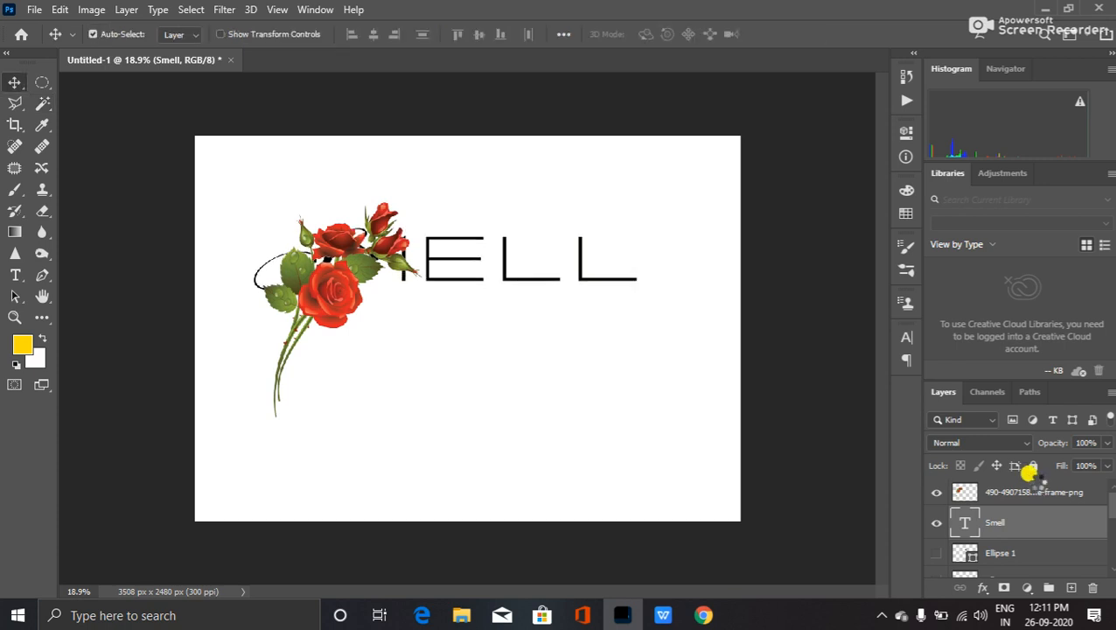
key("shift+Down")
key("shift+Down")
key("shift+Down")
key("shift+Down")
key("shift+Down")
key("shift+Down")
key("shift+Down")
key("shift+Down")
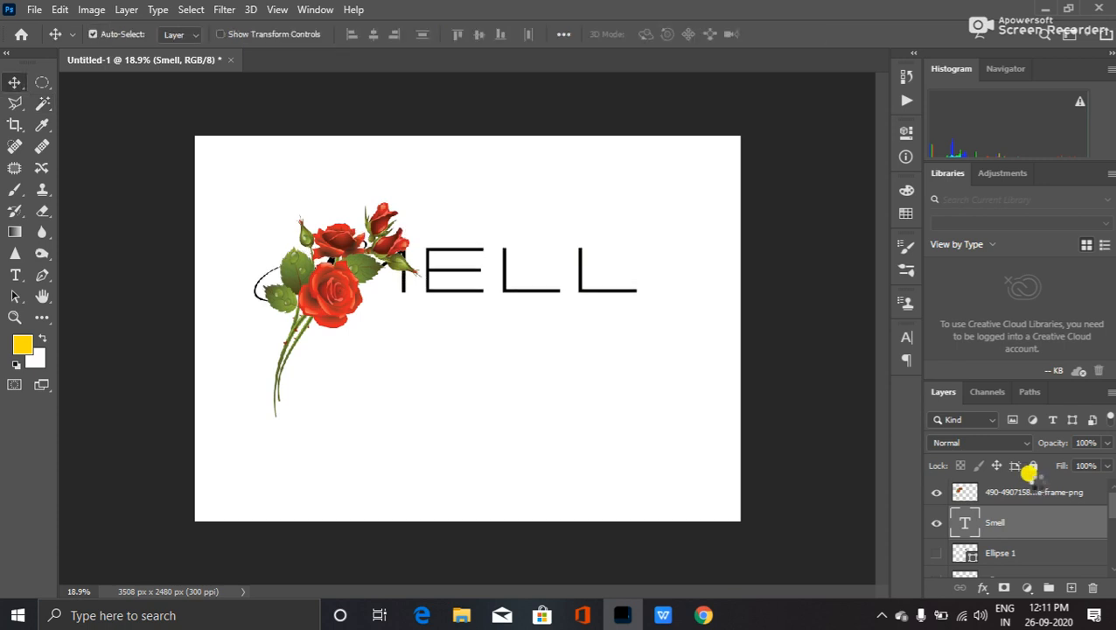
key("shift+Down")
key("shift+Down")
key("shift+Down")
key("shift+Down")
key("shift+Down")
key("shift+Down")
key("shift+Down")
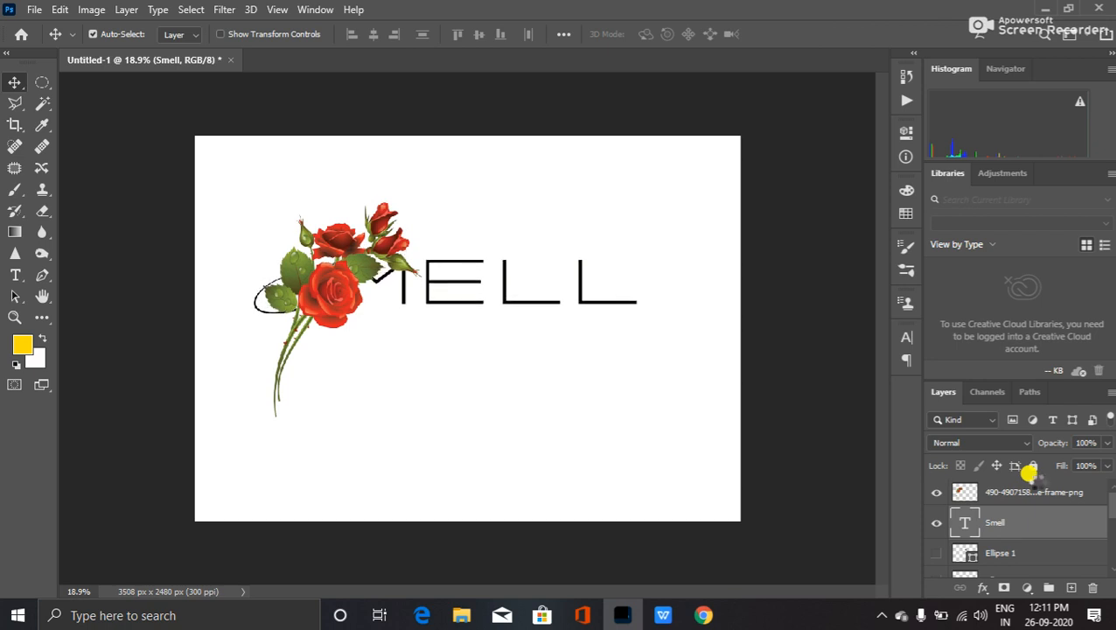
key("shift+Down")
key("shift+Down")
key("shift+Down")
key("shift+Down")
key("shift+Down")
key("shift+Down")
key("shift+Down")
key("shift+Down")
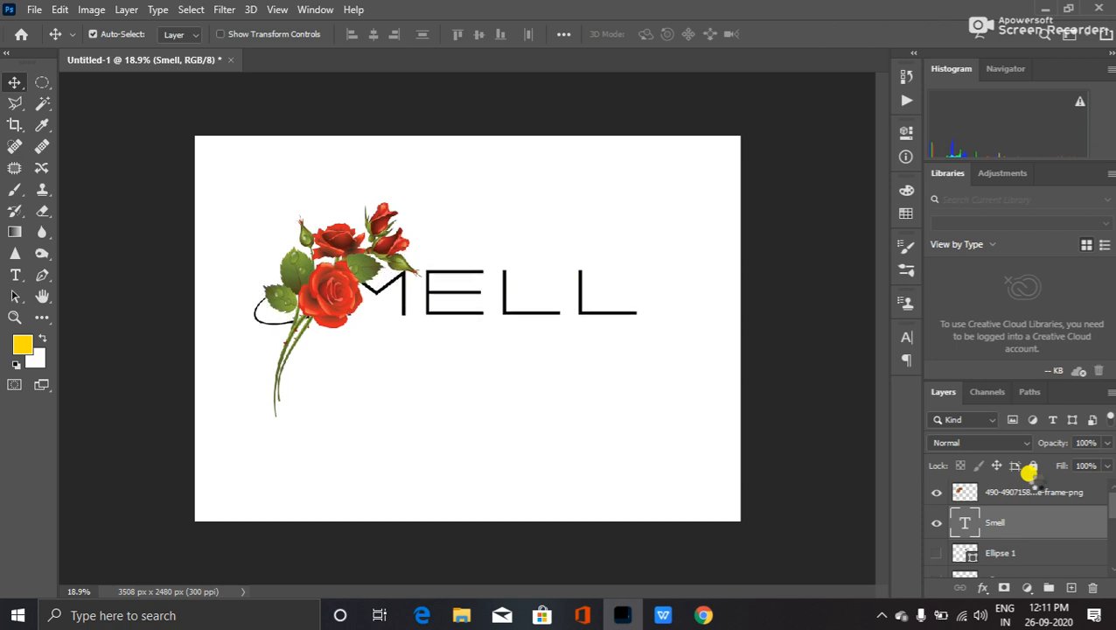
key("shift+Down")
key("shift+Down")
key("shift+Down")
key("shift+Down")
key("shift+Down")
key("shift+Down")
key("shift+Down")
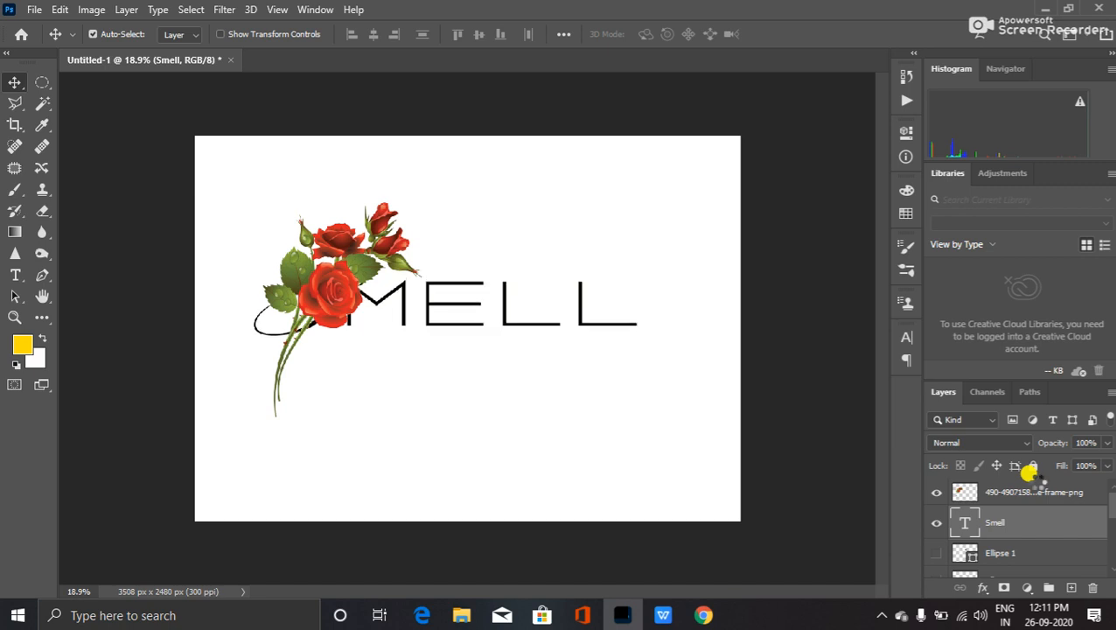
key("shift+Down")
key("shift+Down")
key("shift+Down")
key("shift+Down")
key("shift+Down")
key("shift+Down")
key("shift+Down")
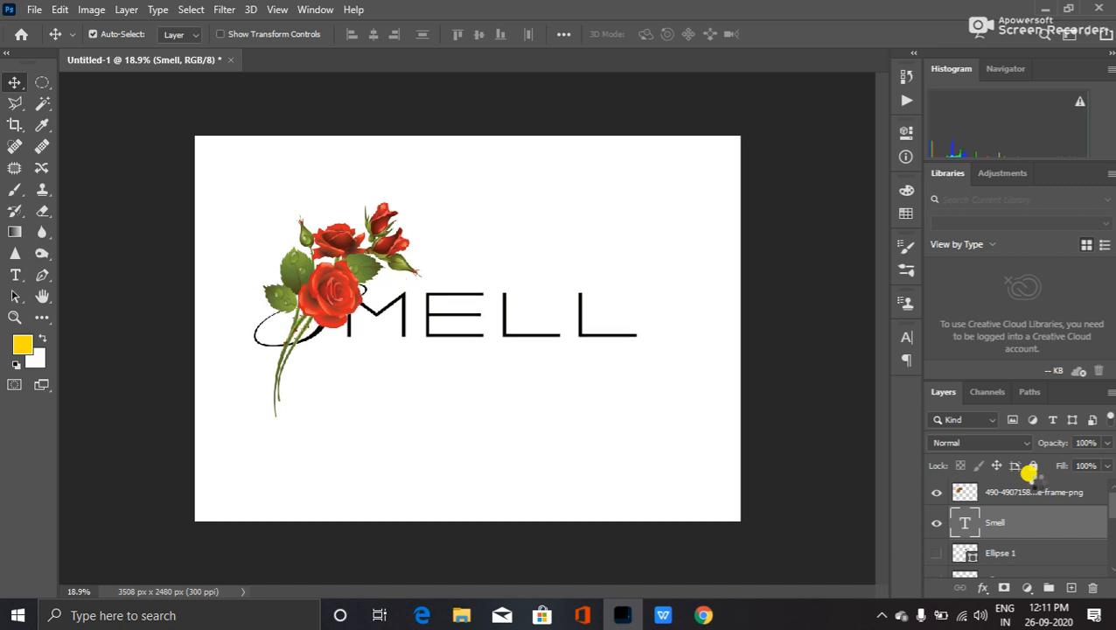
key("shift+Down")
key("shift+Down")
key("shift+Down")
key("shift+Down")
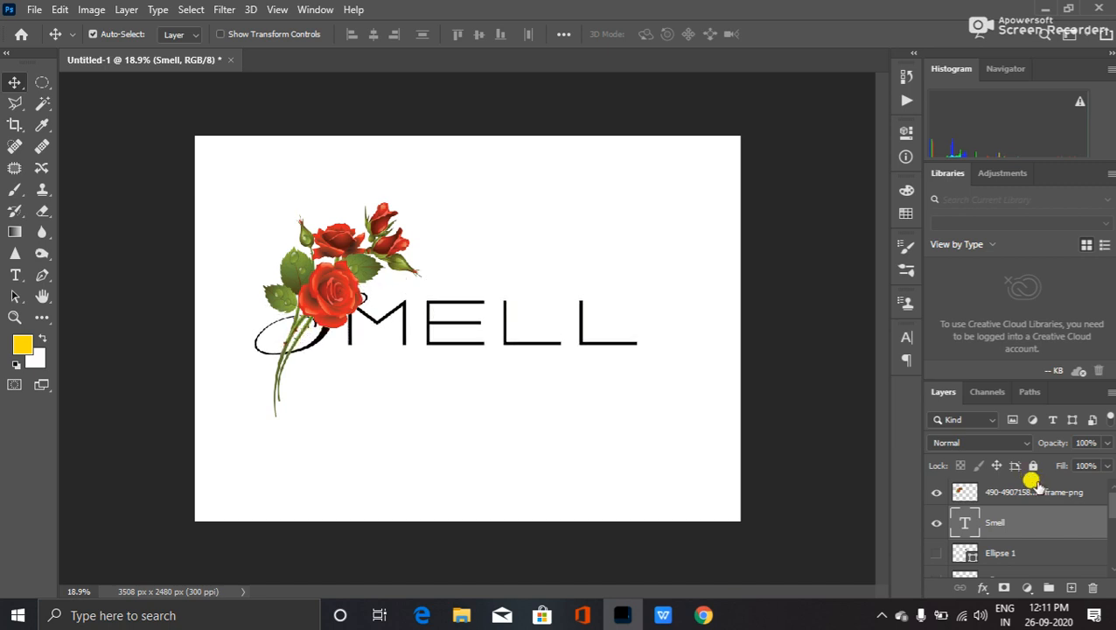
key("shift+Right")
key("shift+Right")
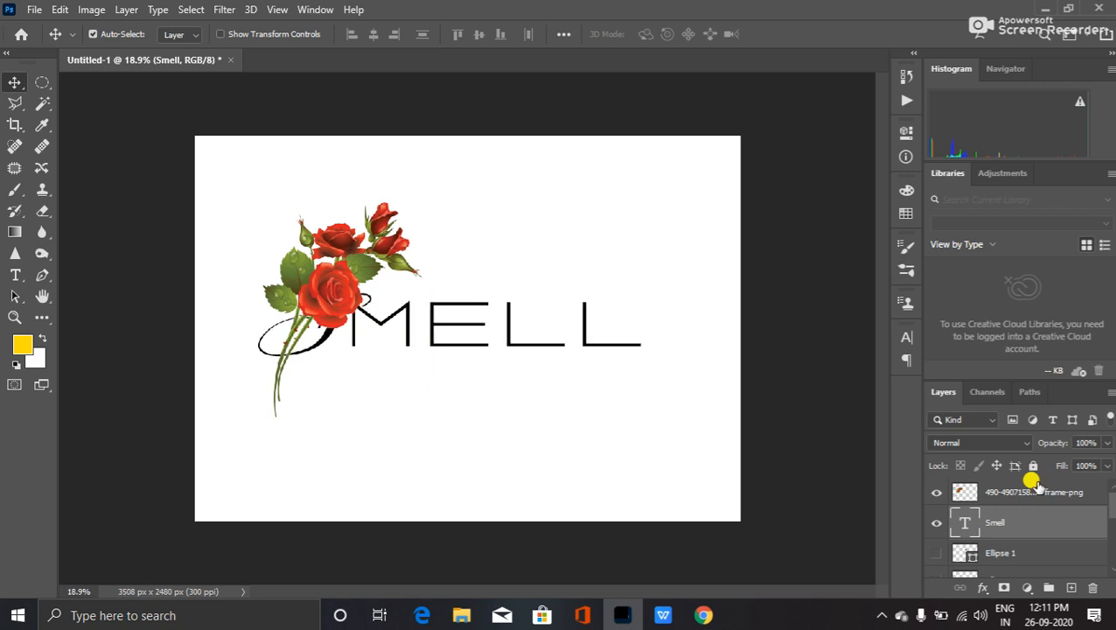
key("shift+Left")
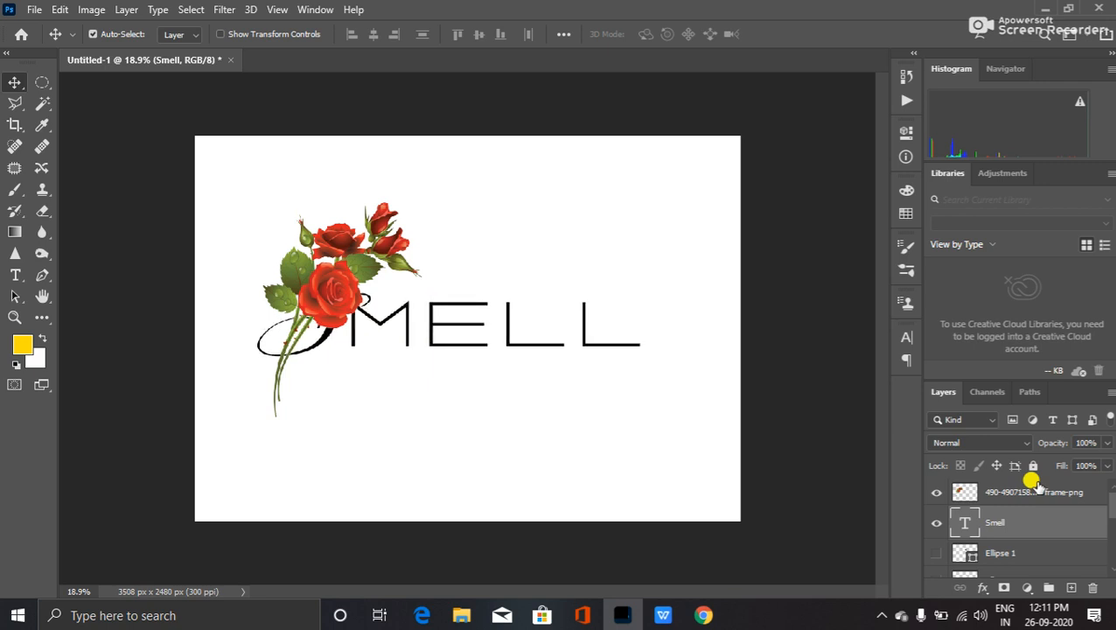
- Flip the rose image horizontally and move it left behind the S
left_click(962, 493)
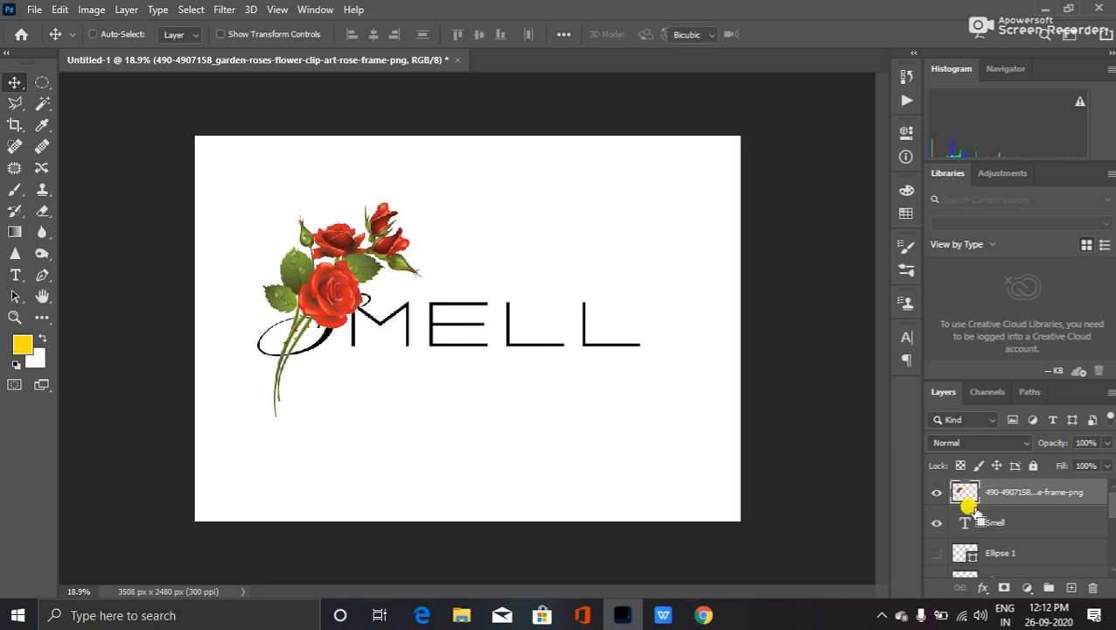
key("ctrl+t")
right_click(399, 325)
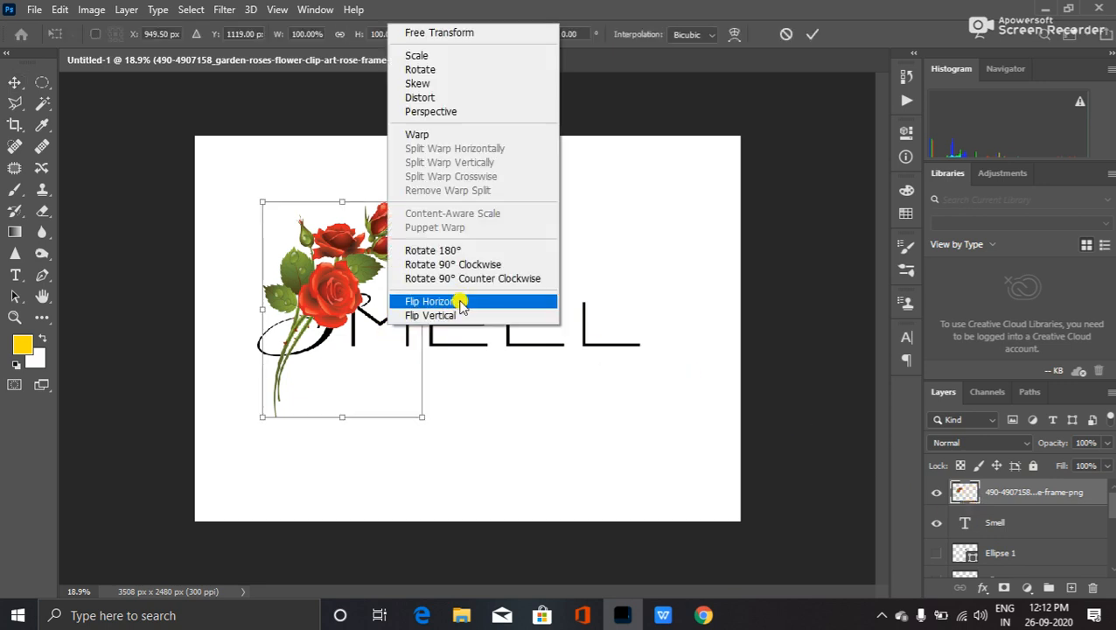
left_click(456, 314)
key("ctrl+z")
right_click(389, 328)
left_click(404, 303)
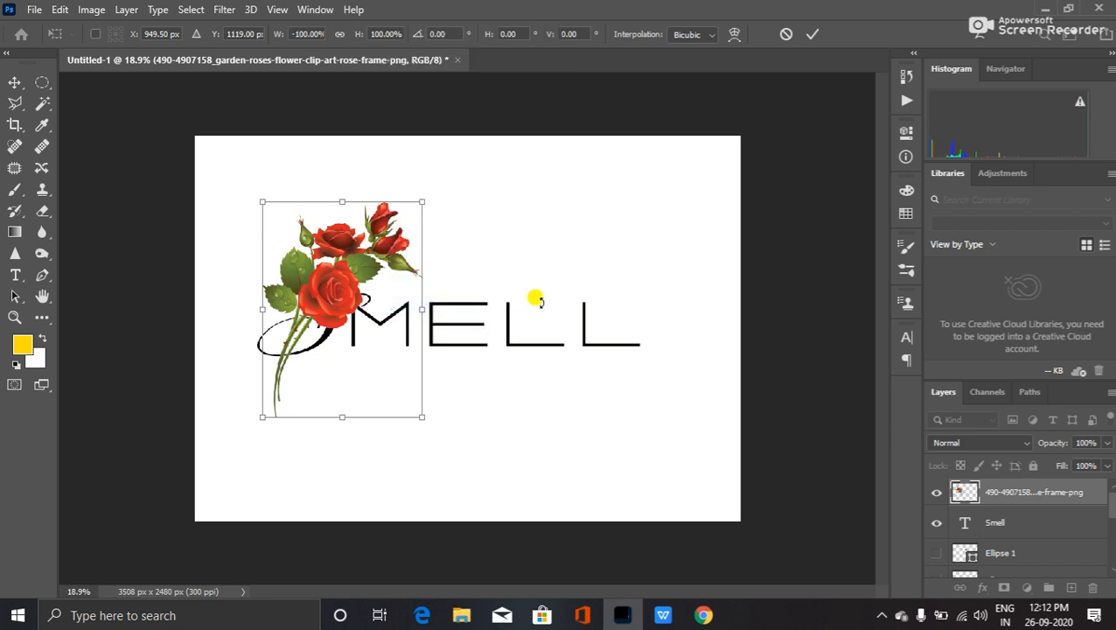
left_click_drag(359, 321, 232, 307)
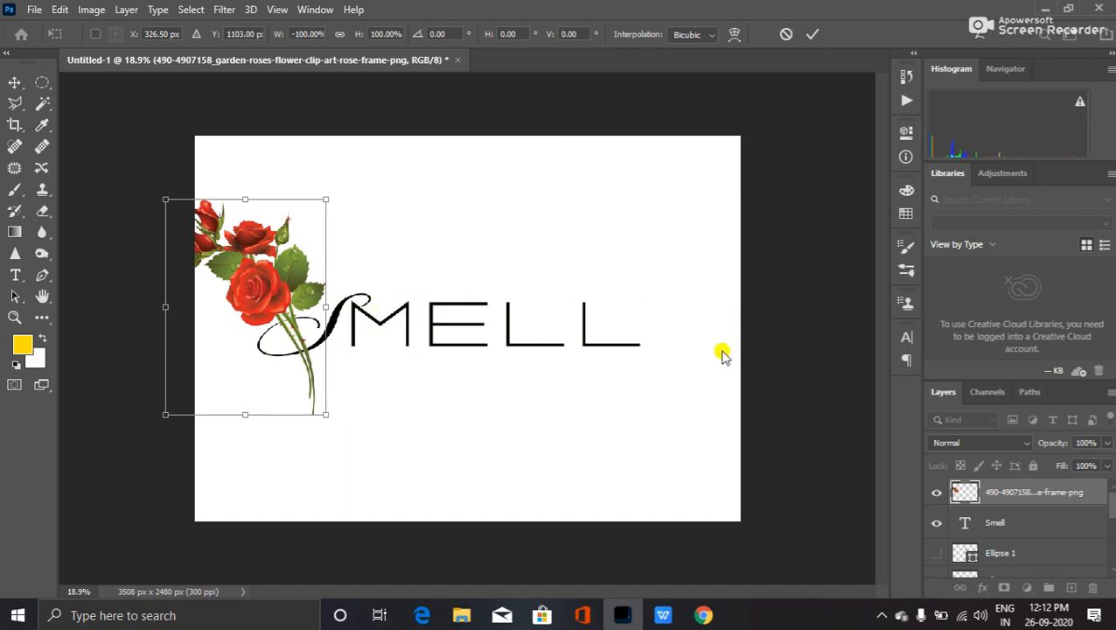
- Select both the rose and Smell layers and nudge them right four Shift-steps
left_click(999, 522)
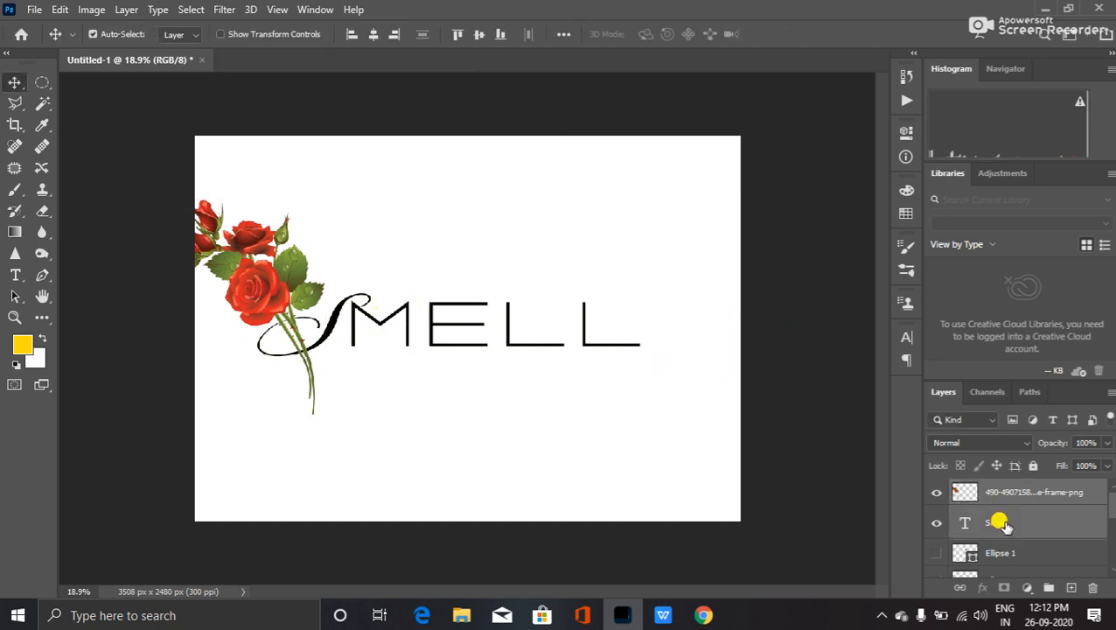
key("shift+Right")
key("shift+Right")
key("shift+Right")
key("shift+Right")
key("shift+Right")
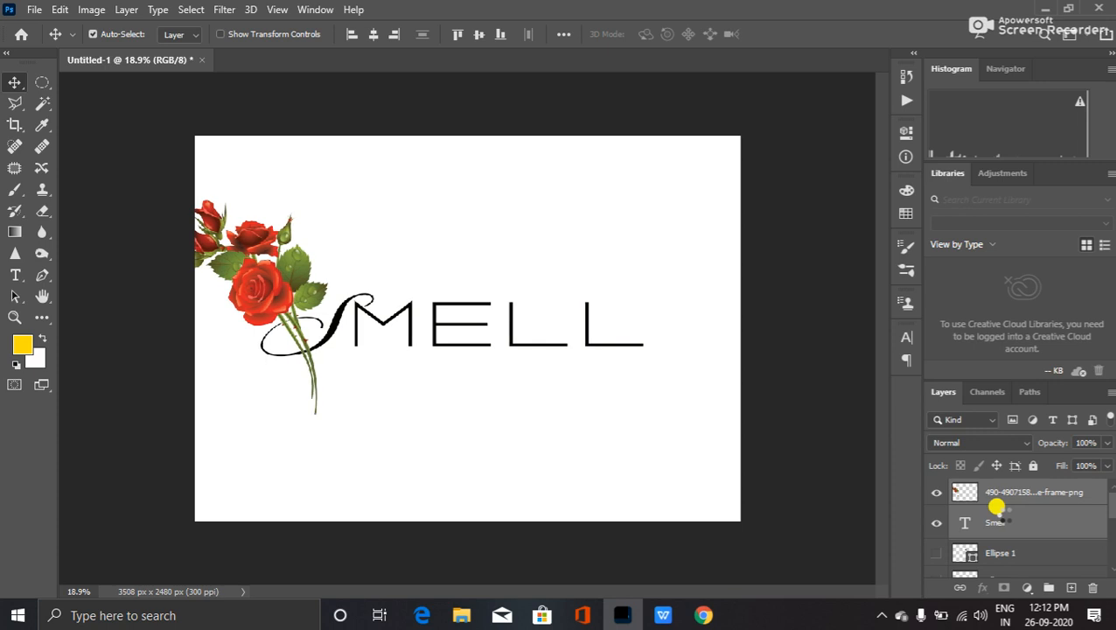
key("shift+Right")
key("shift+Right")
key("shift+Right")
key("shift+Right")
key("shift+Right")
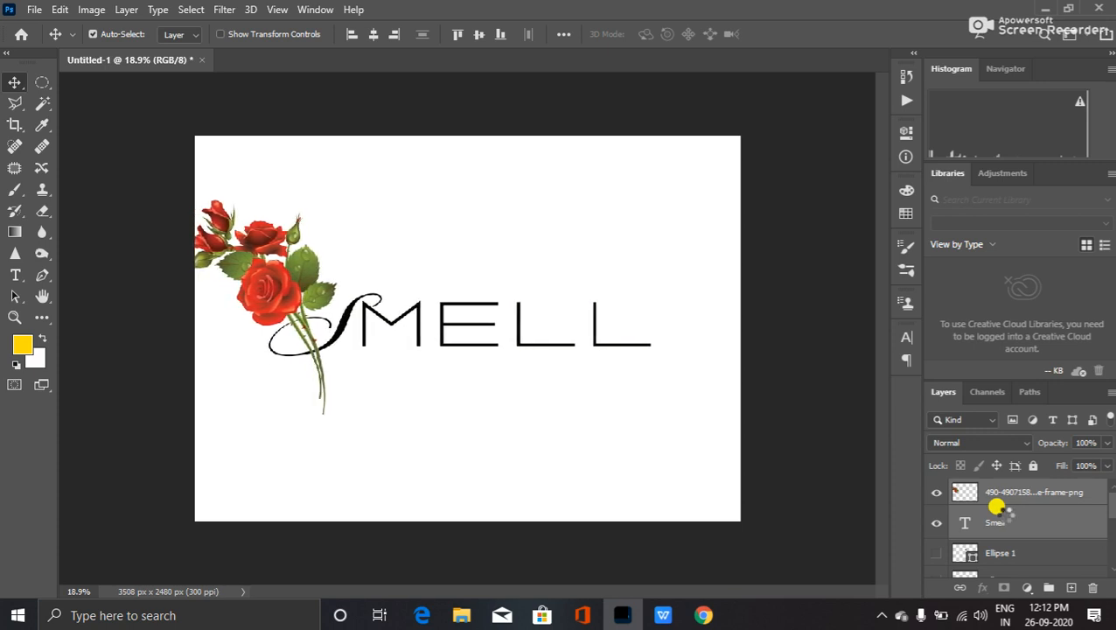
key("shift+Right")
key("shift+Right")
key("shift+Right")
key("shift+Right")
key("shift+Right")
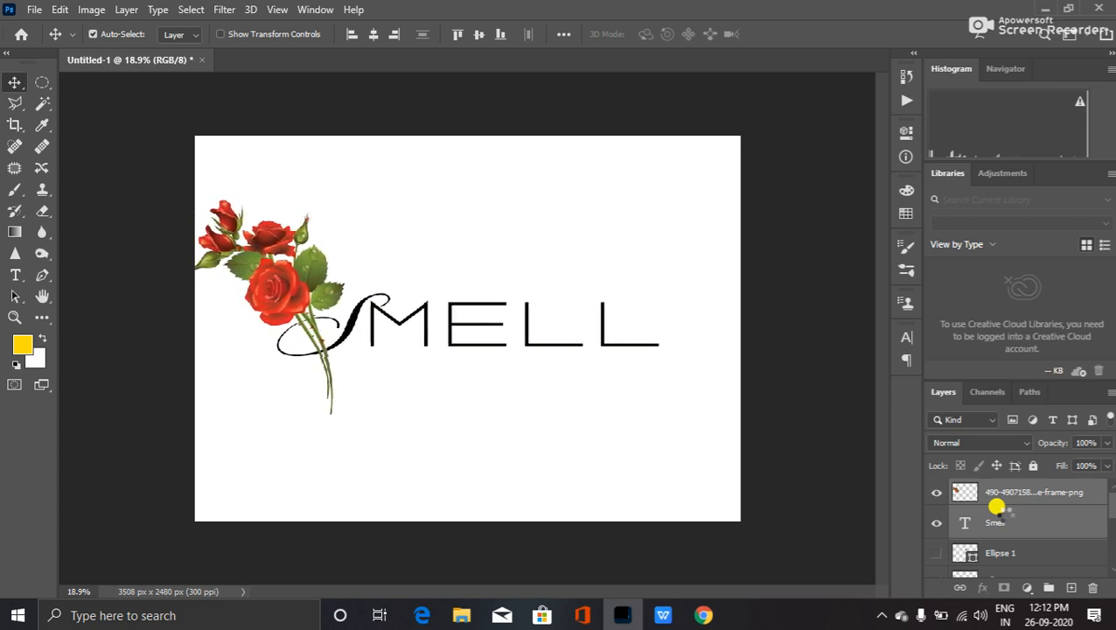
key("shift+Right")
key("shift+Right")
key("shift+Right")
key("shift+Right")
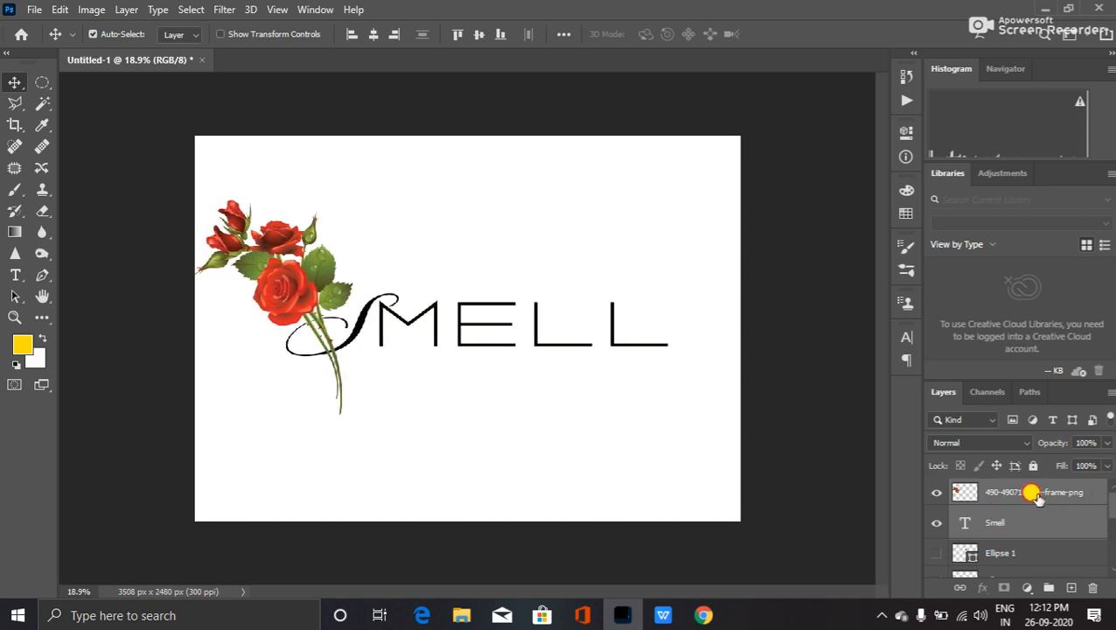
- Scale the rose layer down to 68.26% and lower it so stems cross the S
left_click(1032, 495)
key("ctrl+t")
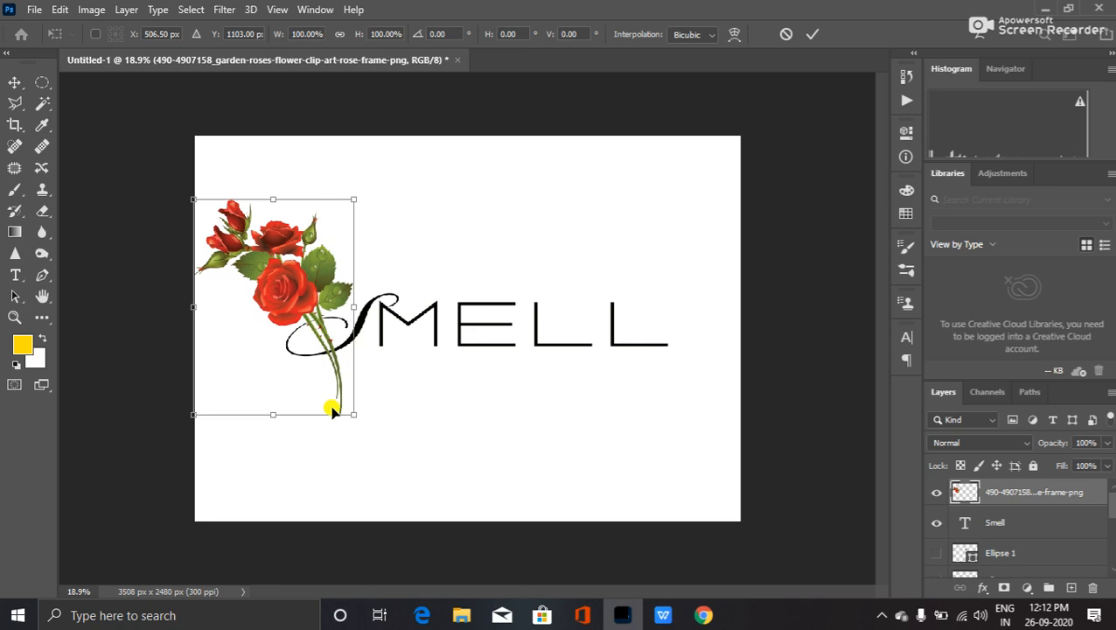
left_click_drag(178, 414, 278, 346)
left_click_drag(292, 303, 293, 297)
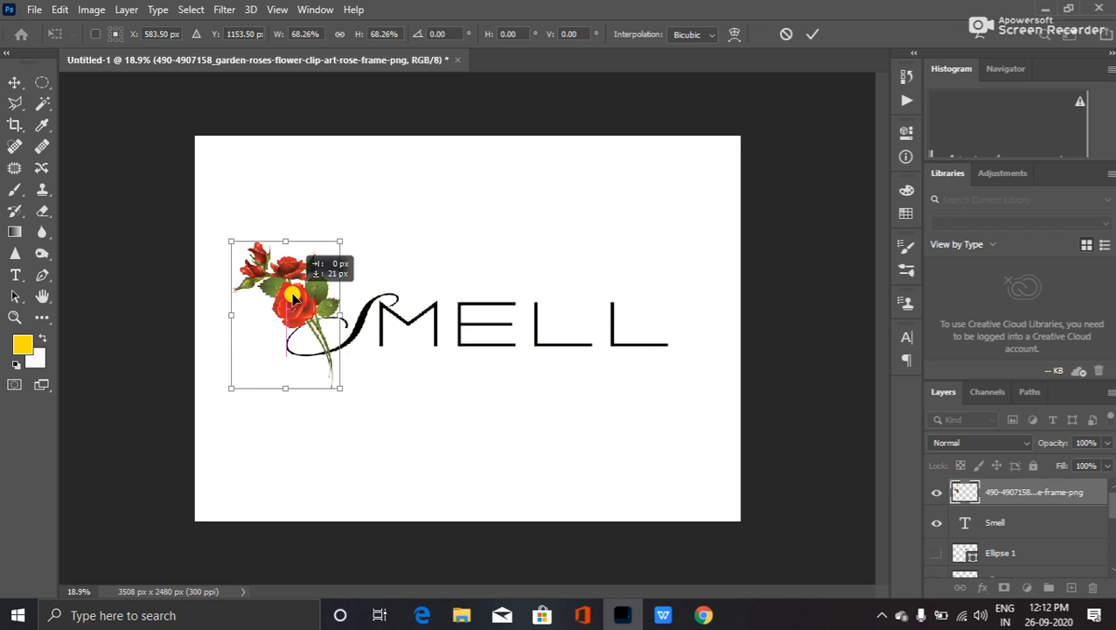
left_click_drag(293, 297, 291, 299)
scroll(300, 341, "up", 3)
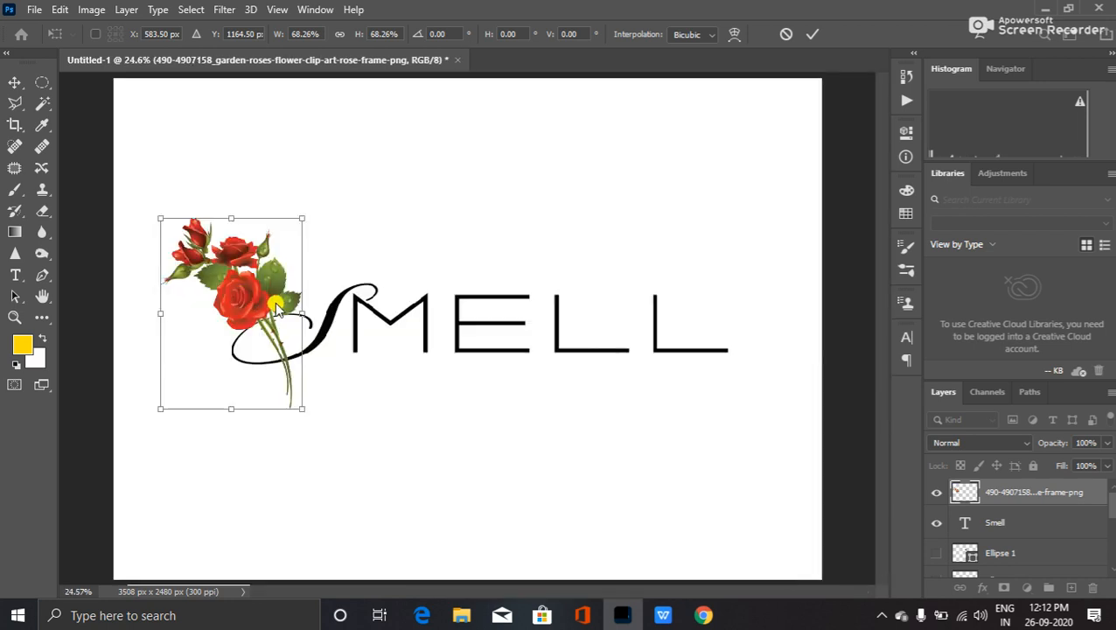
key("alt+space")
key("Return")
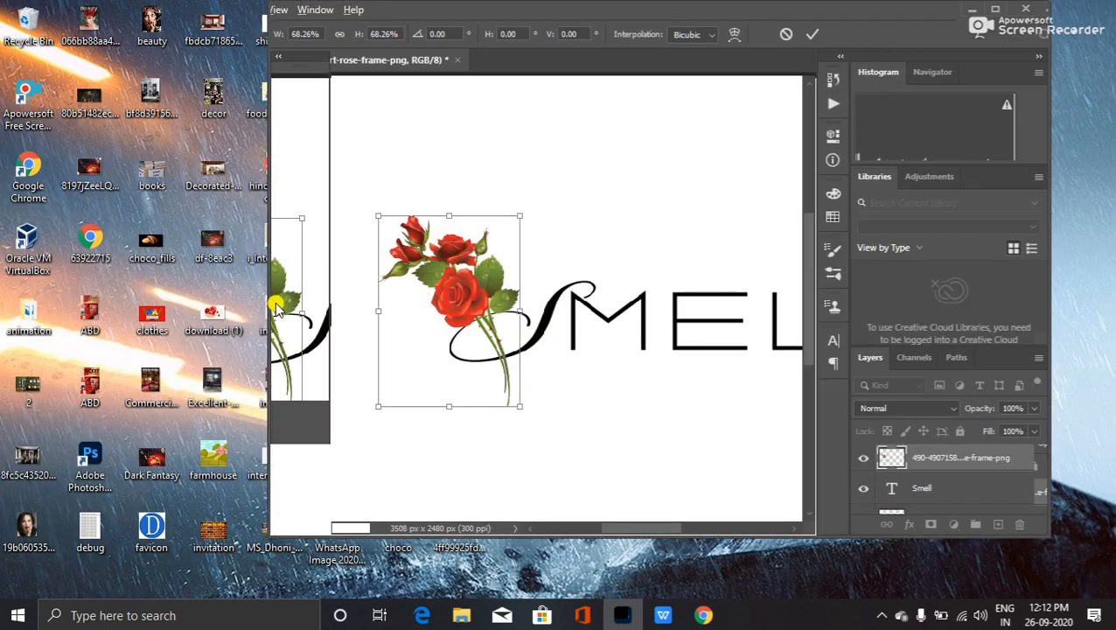
left_click(1000, 9)
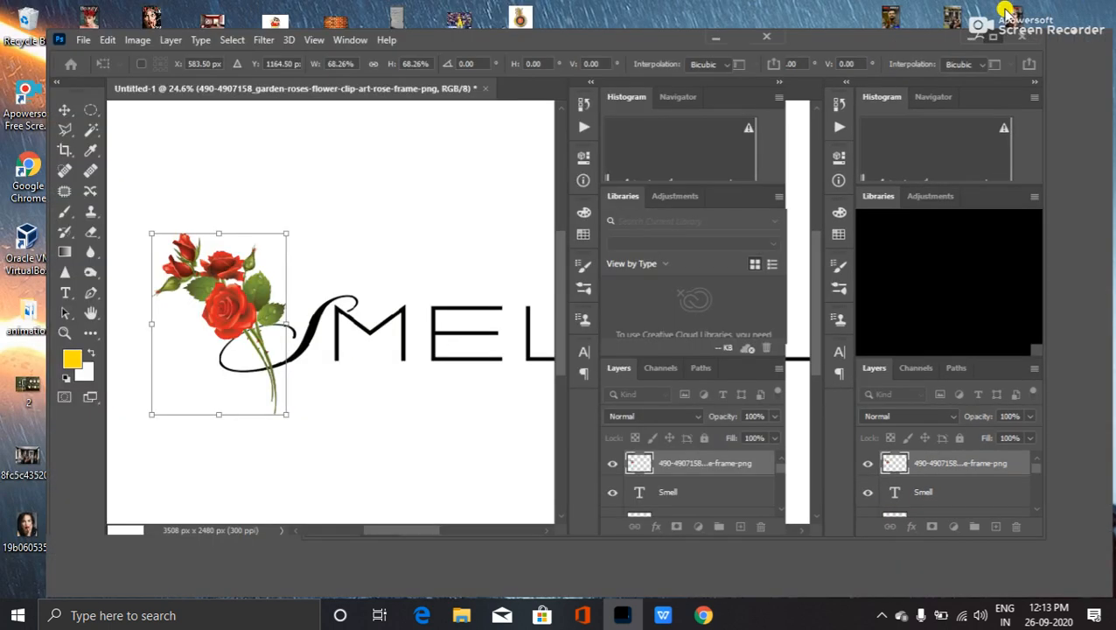
key("Return")
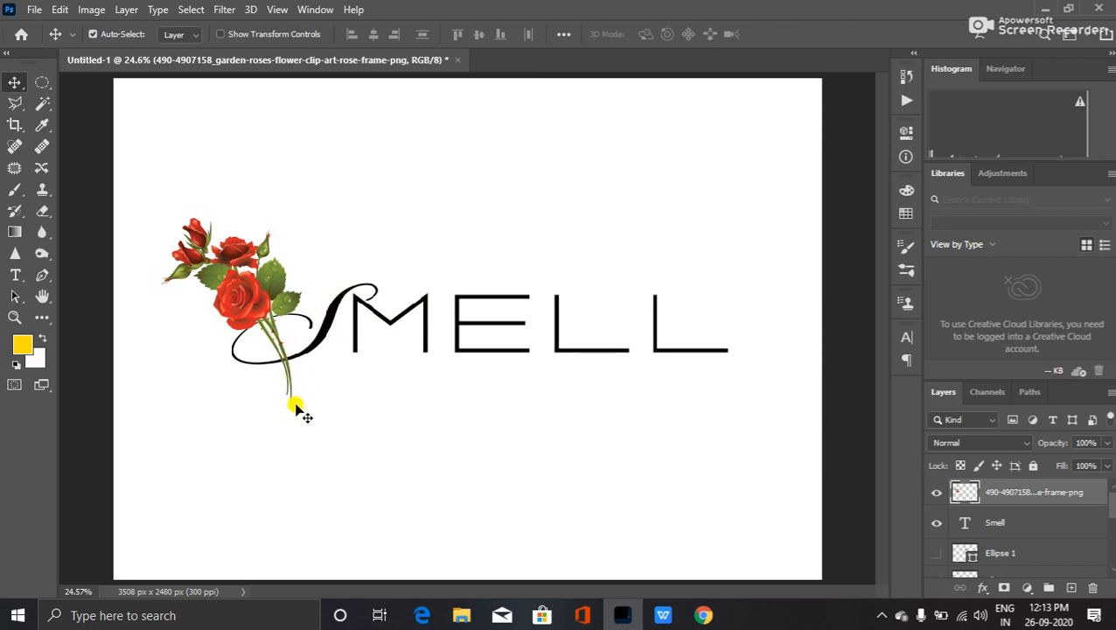
- Duplicate the rose layer with Ctrl+J and zoom in on the stems crossing the S
scroll(296, 410, "up", 5)
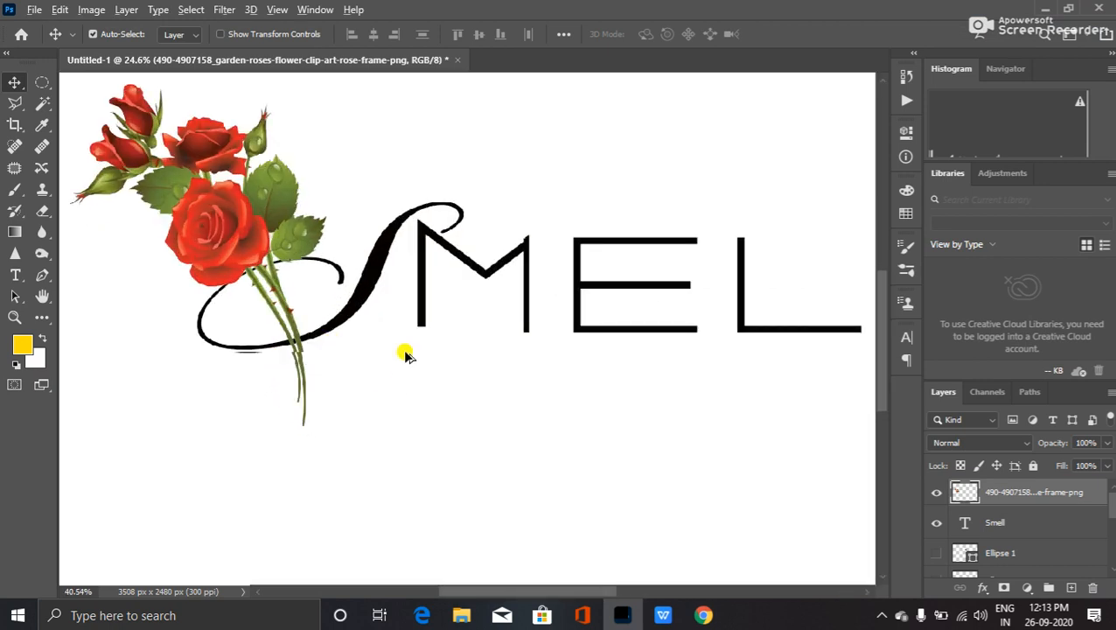
scroll(332, 346, "up", 3)
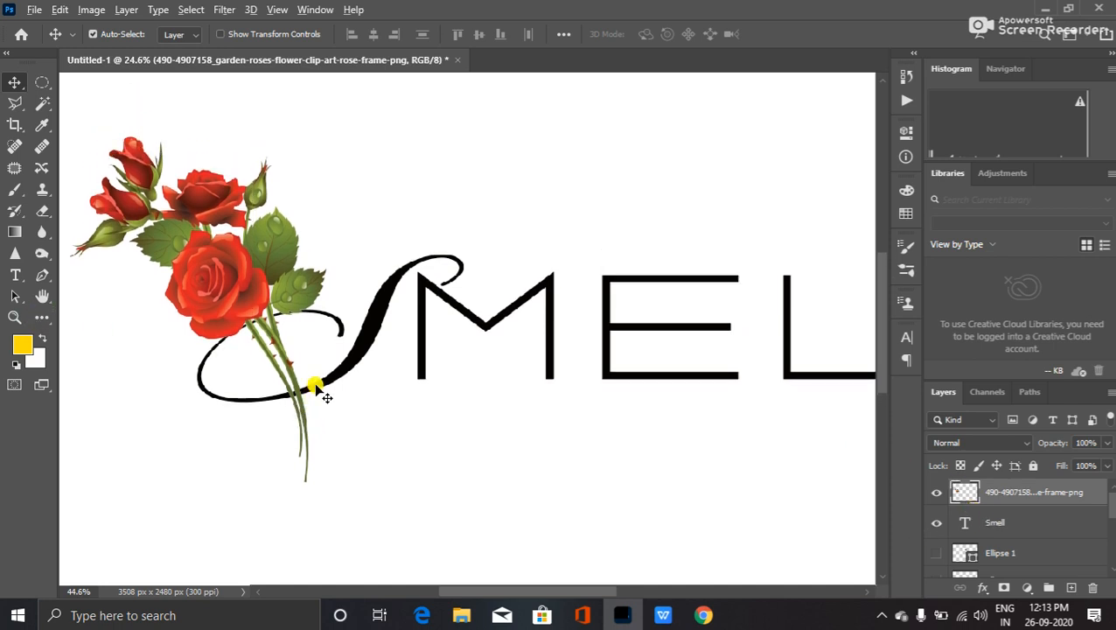
scroll(610, 455, "up", 3)
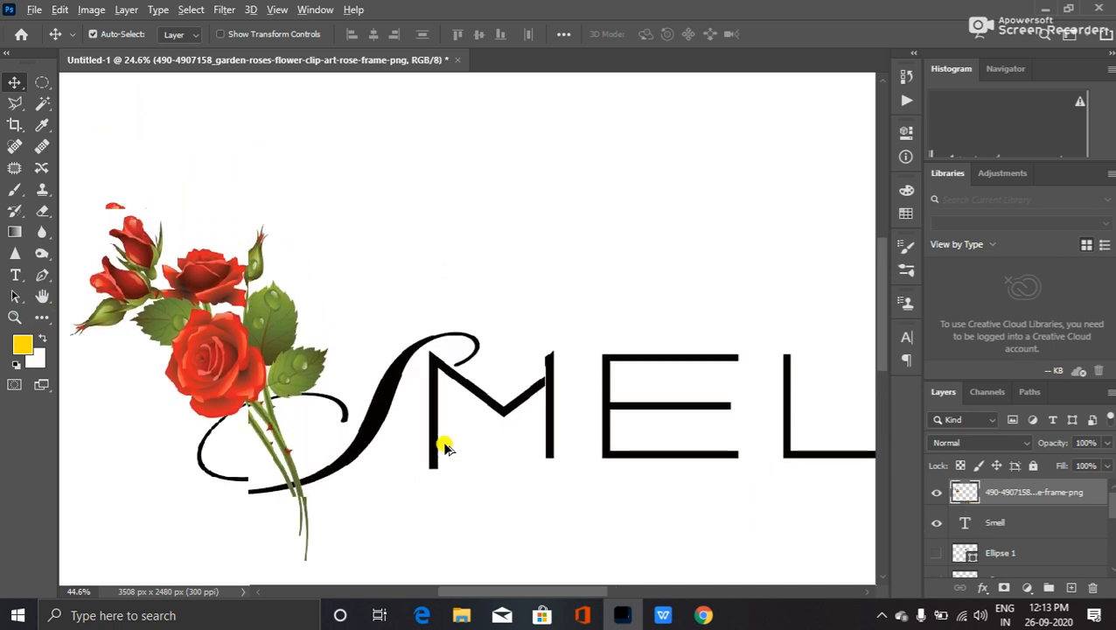
scroll(446, 448, "up", 2)
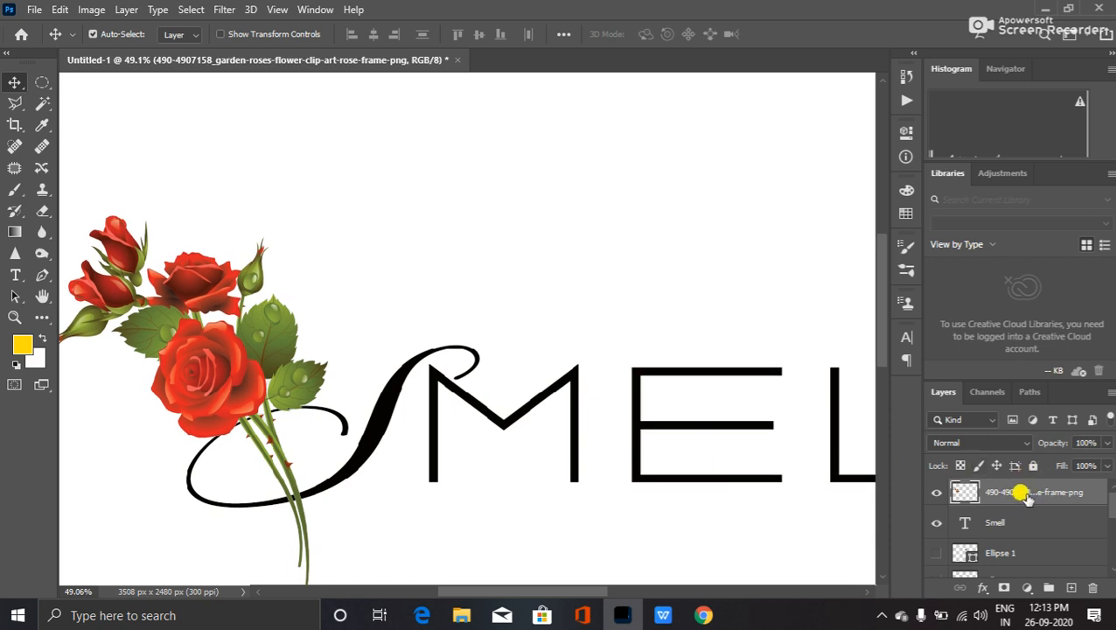
key("ctrl+j")
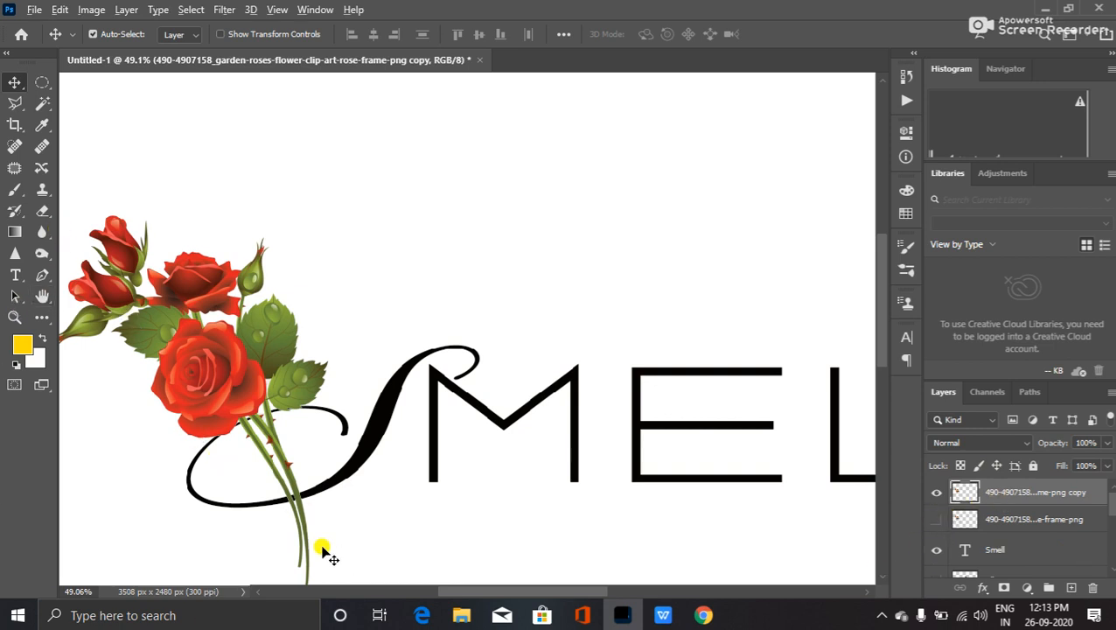
scroll(321, 546, "up", 3)
scroll(302, 507, "up", 4)
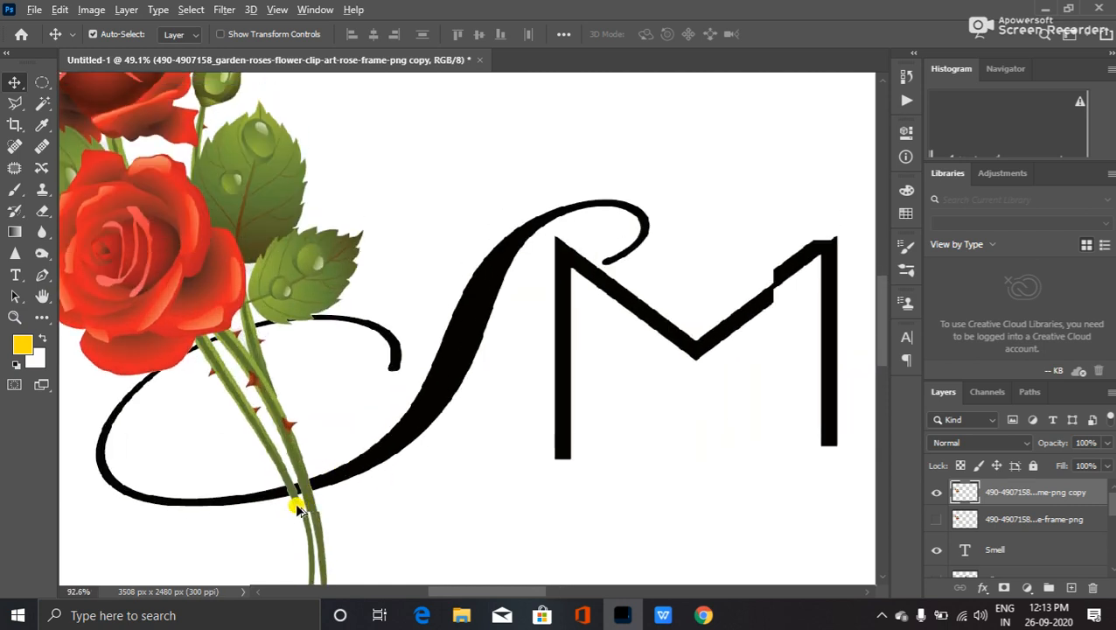
scroll(297, 509, "up", 1)
scroll(295, 510, "up", 1)
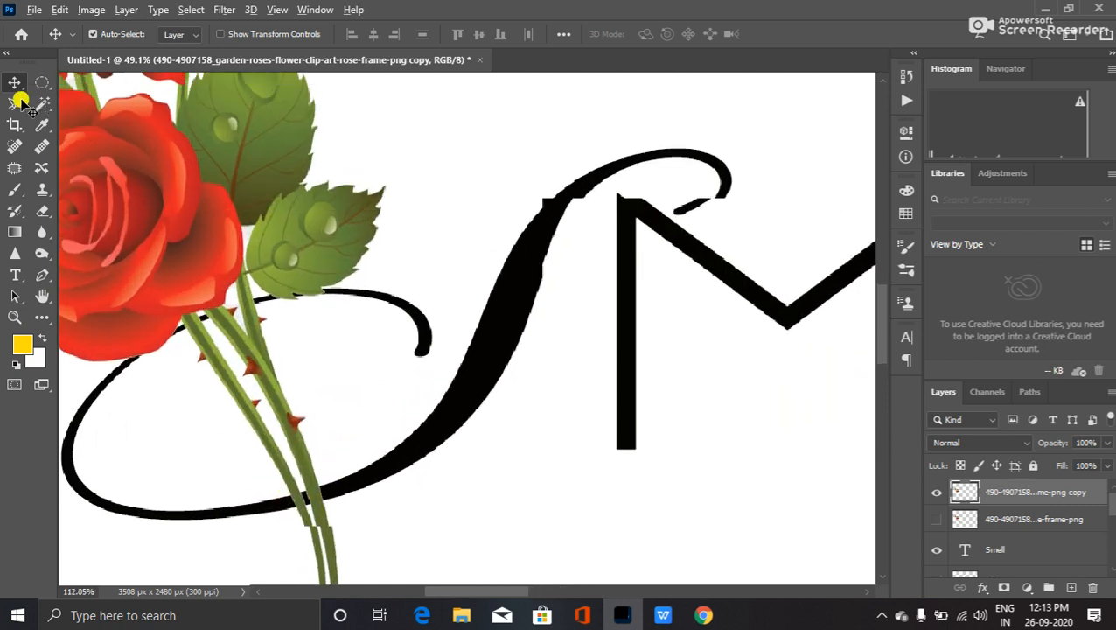
scroll(43, 219, "up", 5)
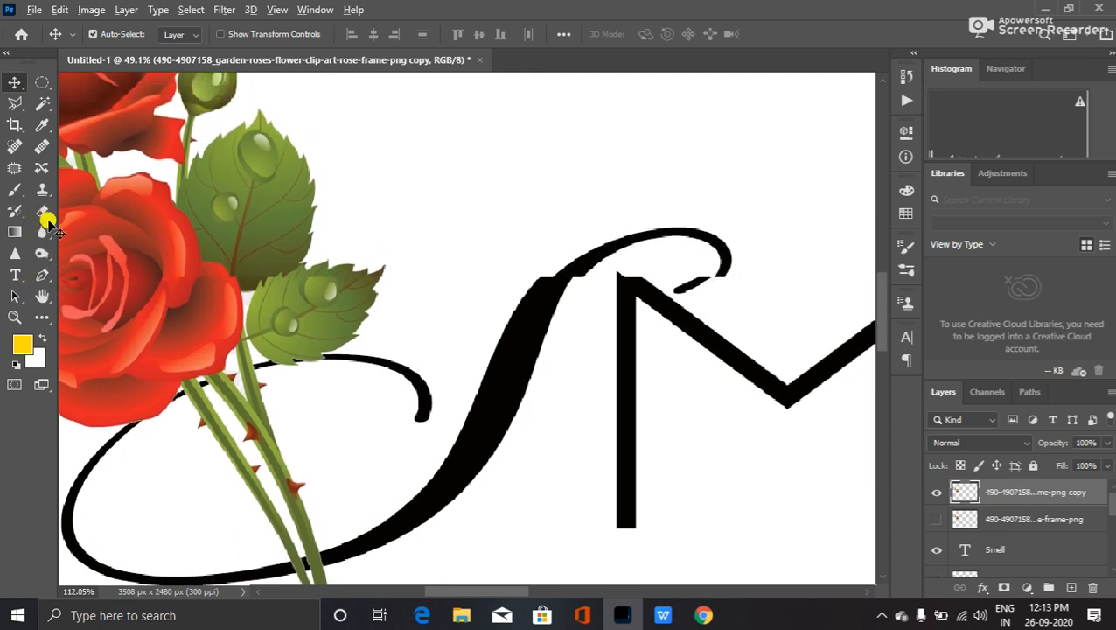
scroll(226, 382, "down", 4)
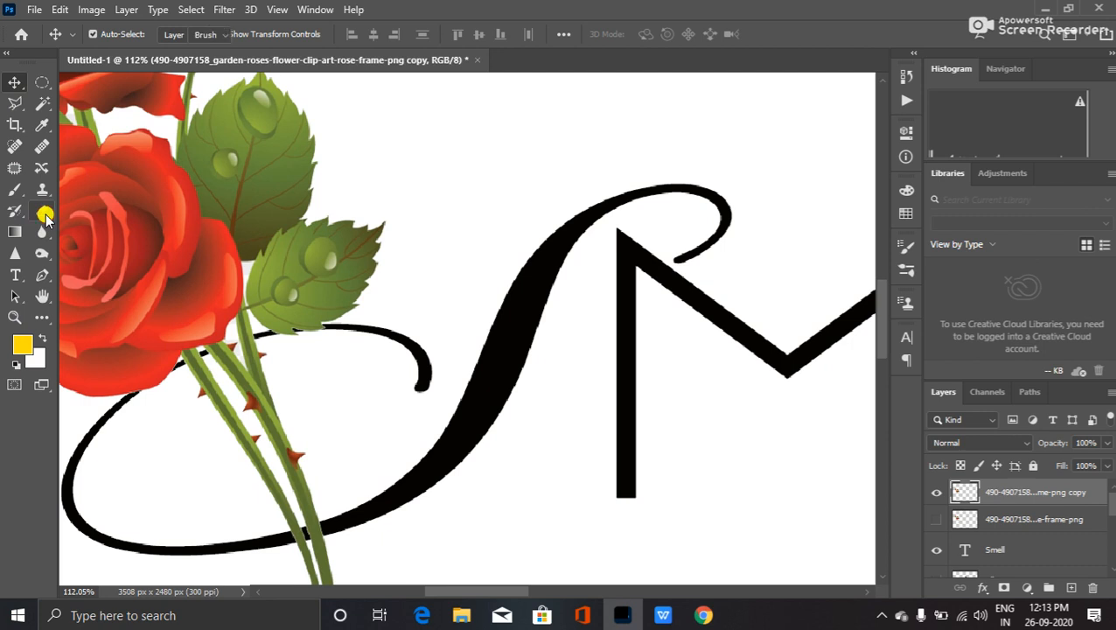
- Switch to the Eraser with a smaller Hard Round Pressure Opacity brush and set Flow to 100%
right_click(45, 219)
left_click(90, 208)
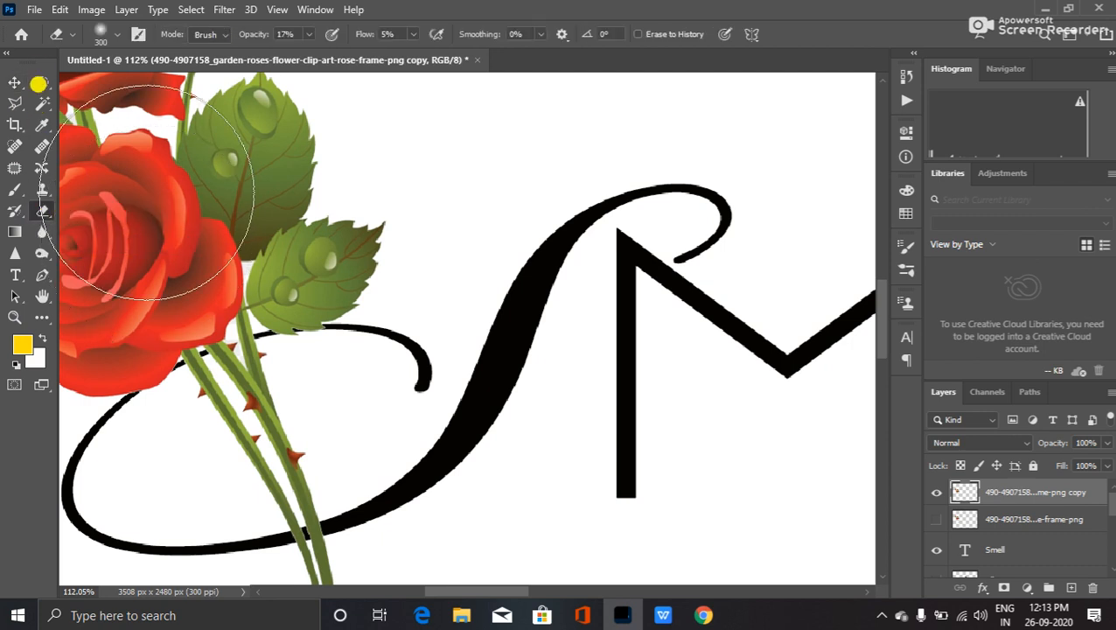
key("bracketleft")
key("bracketleft")
key("bracketleft")
key("bracketleft")
key("bracketleft")
key("bracketleft")
key("bracketleft")
key("bracketleft")
key("bracketleft")
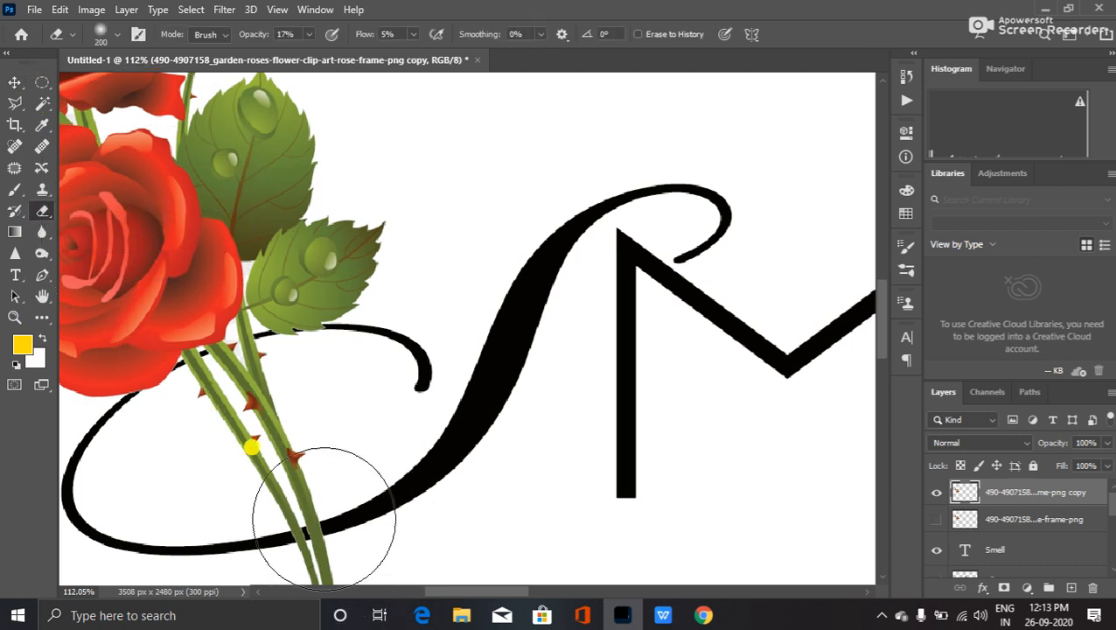
key("bracketleft")
key("bracketleft")
key("bracketleft")
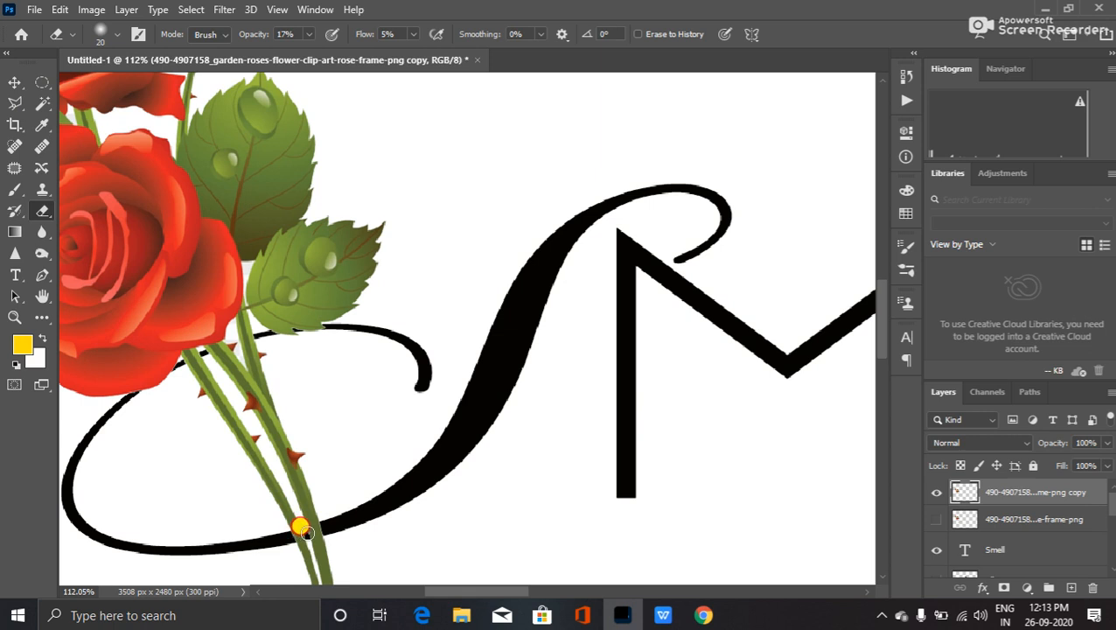
left_click(308, 37)
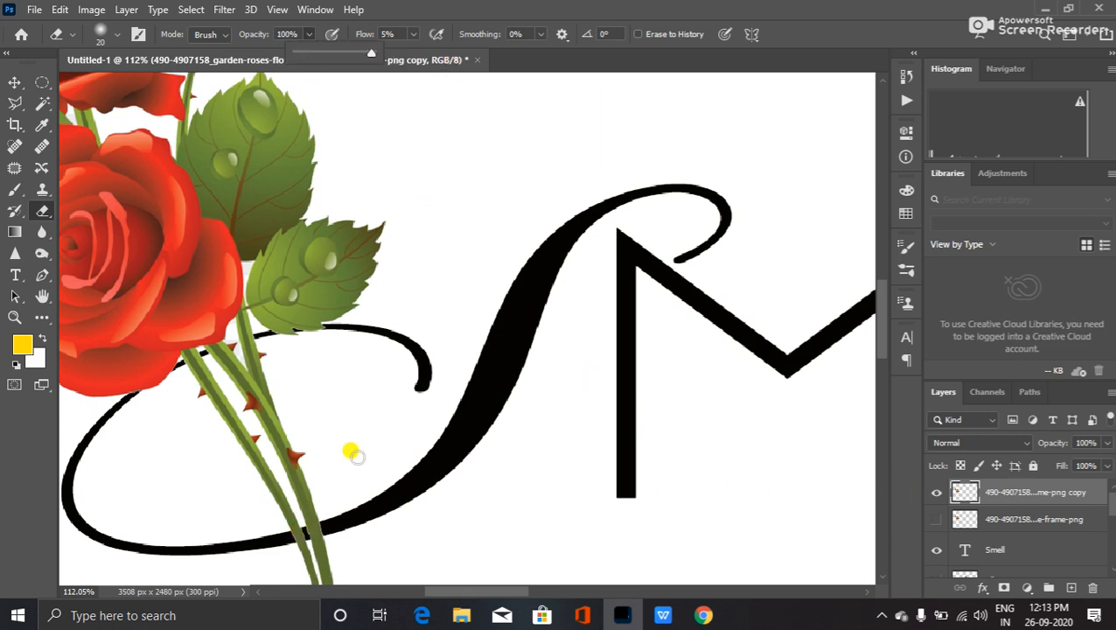
left_click(289, 529)
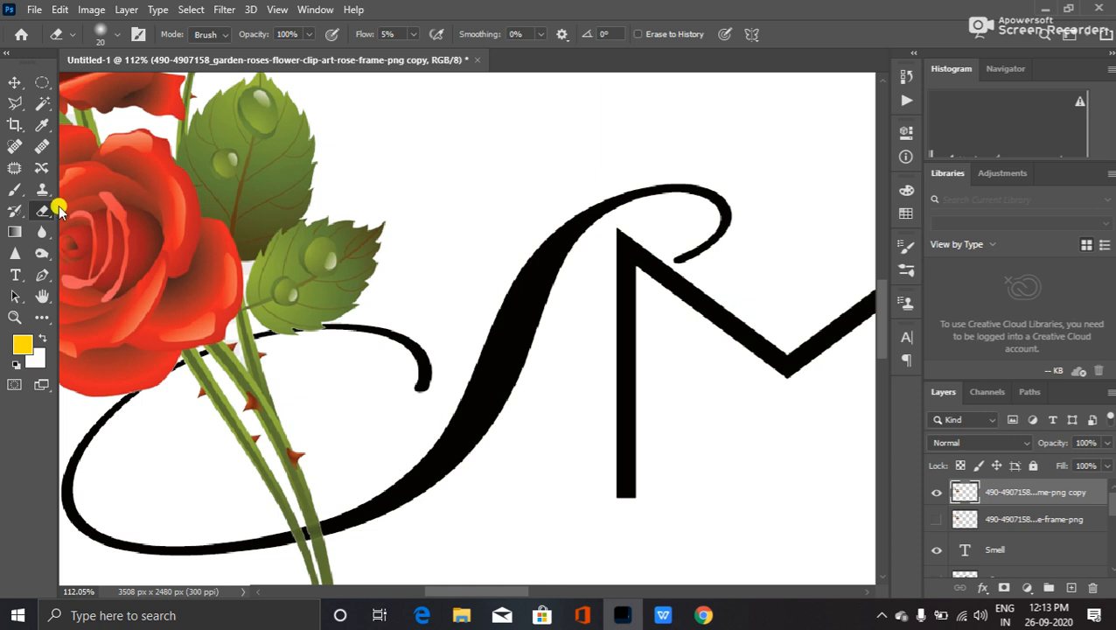
left_click(111, 35)
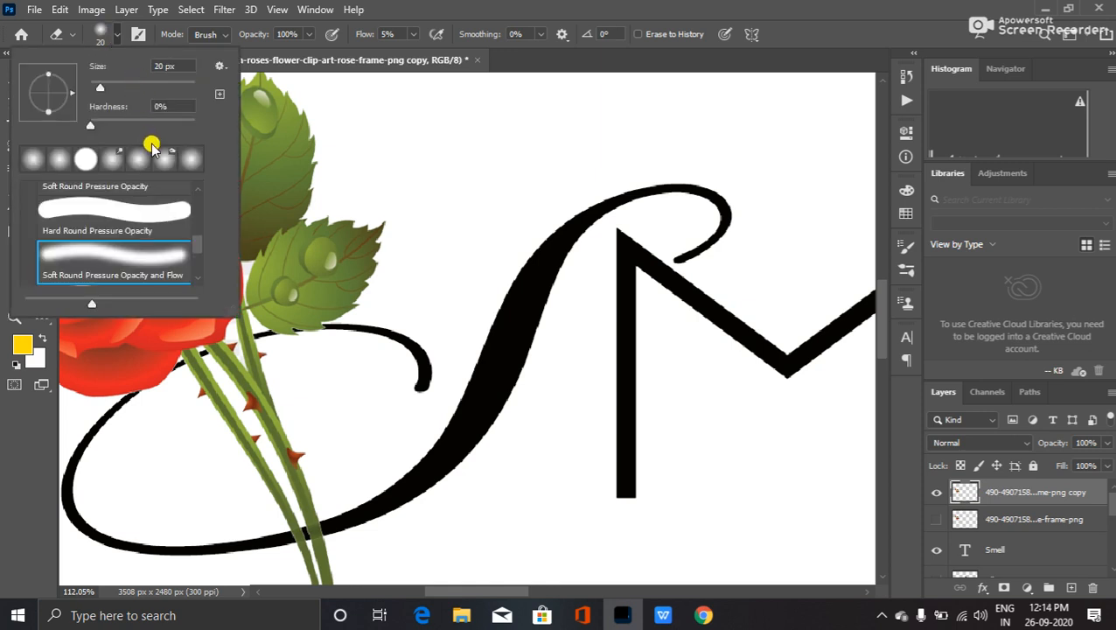
left_click(122, 210)
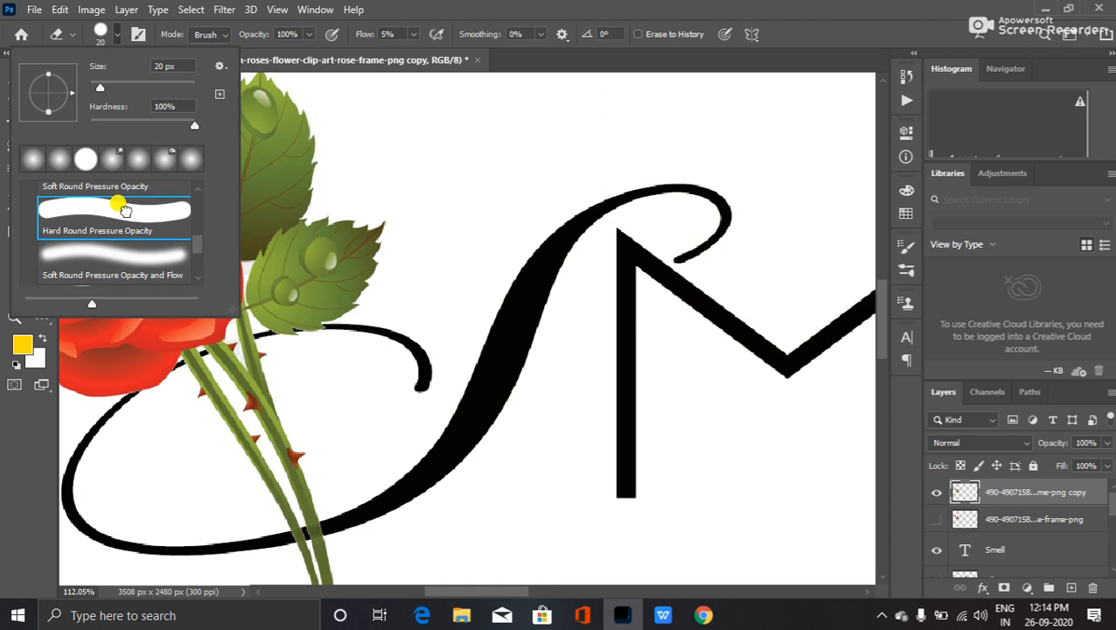
left_click(422, 7)
left_click(410, 37)
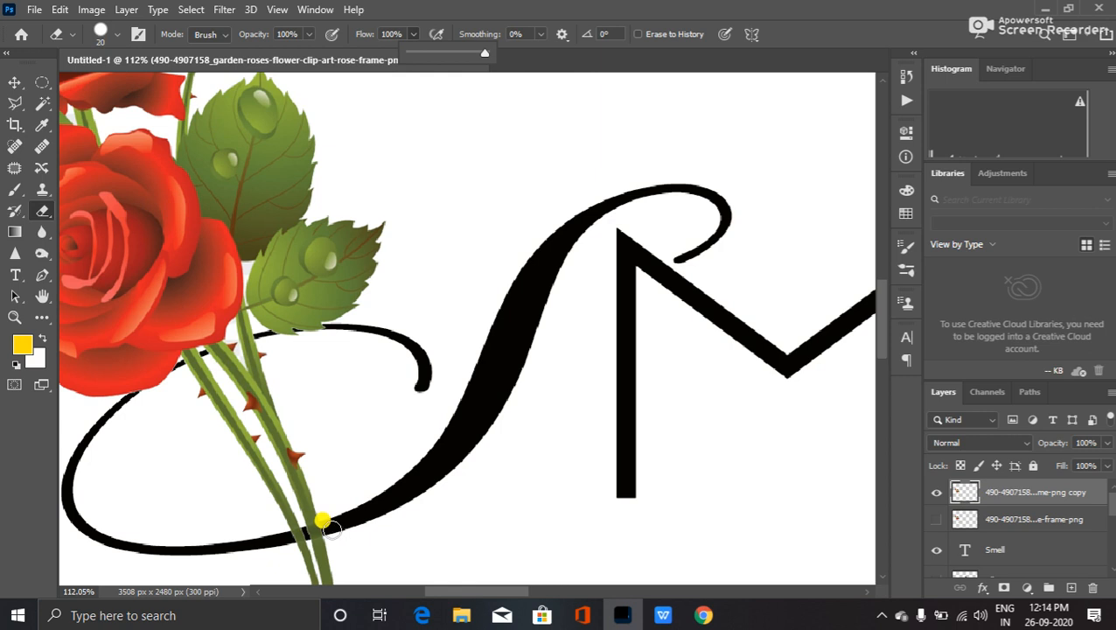
- Shrink the eraser to 10 px and zoom in on the stems over the S swash
key("bracketleft")
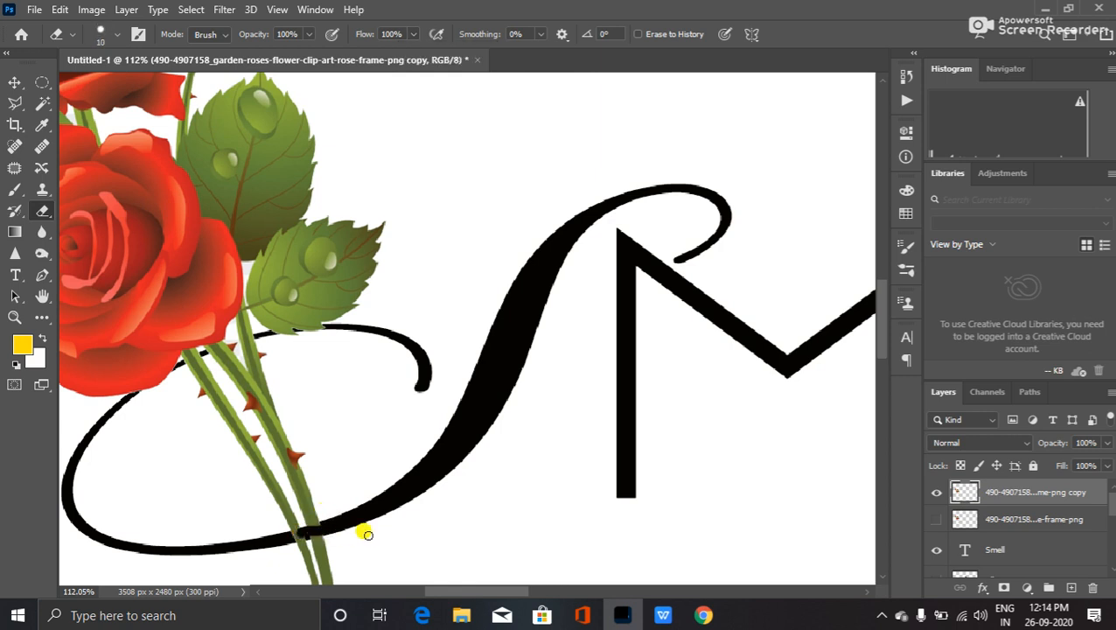
scroll(317, 535, "up", 4)
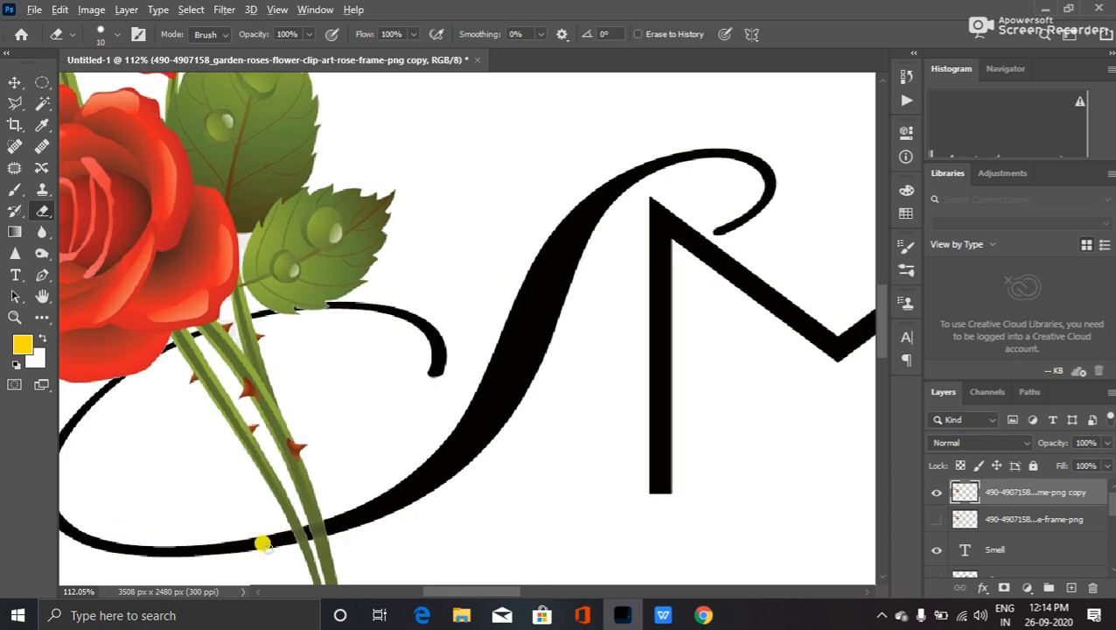
scroll(287, 560, "up", 3)
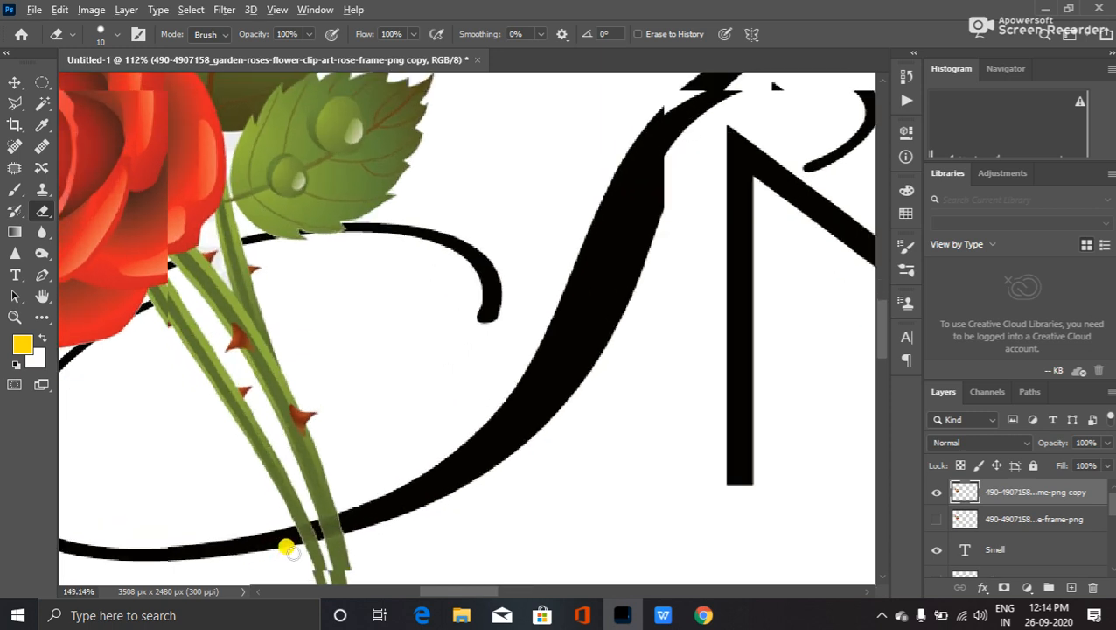
scroll(287, 551, "up", 2)
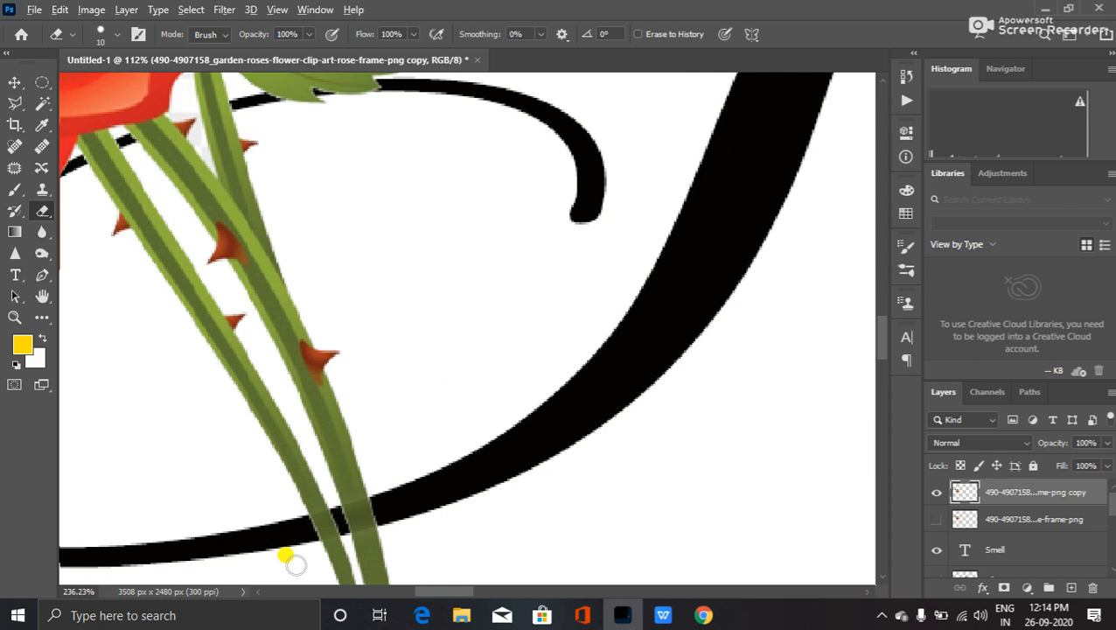
scroll(315, 534, "up", 2)
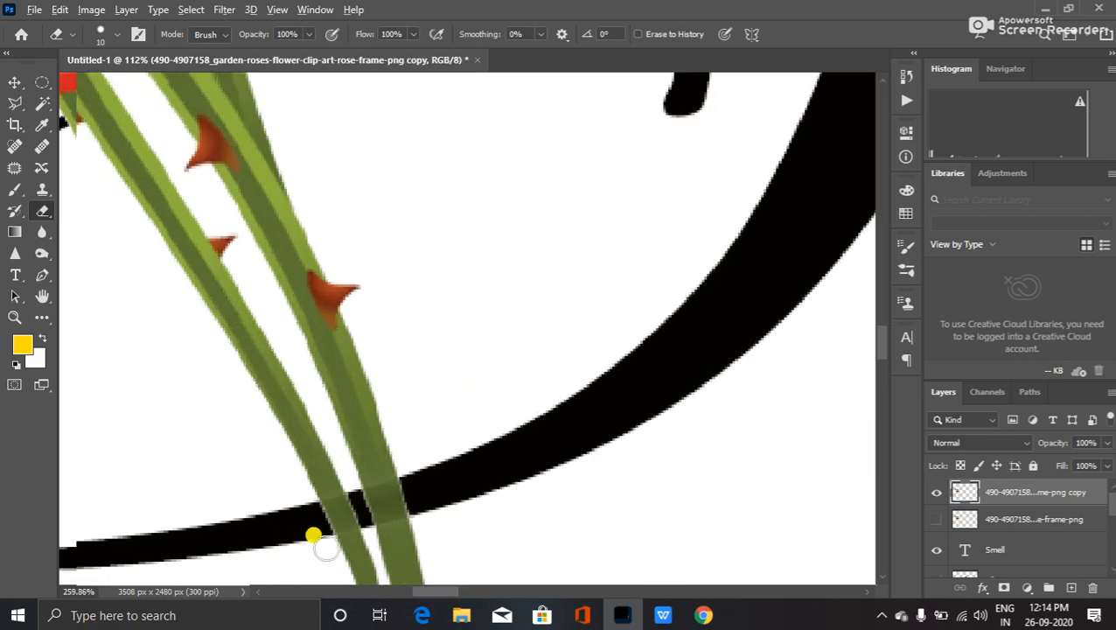
scroll(315, 532, "up", 2)
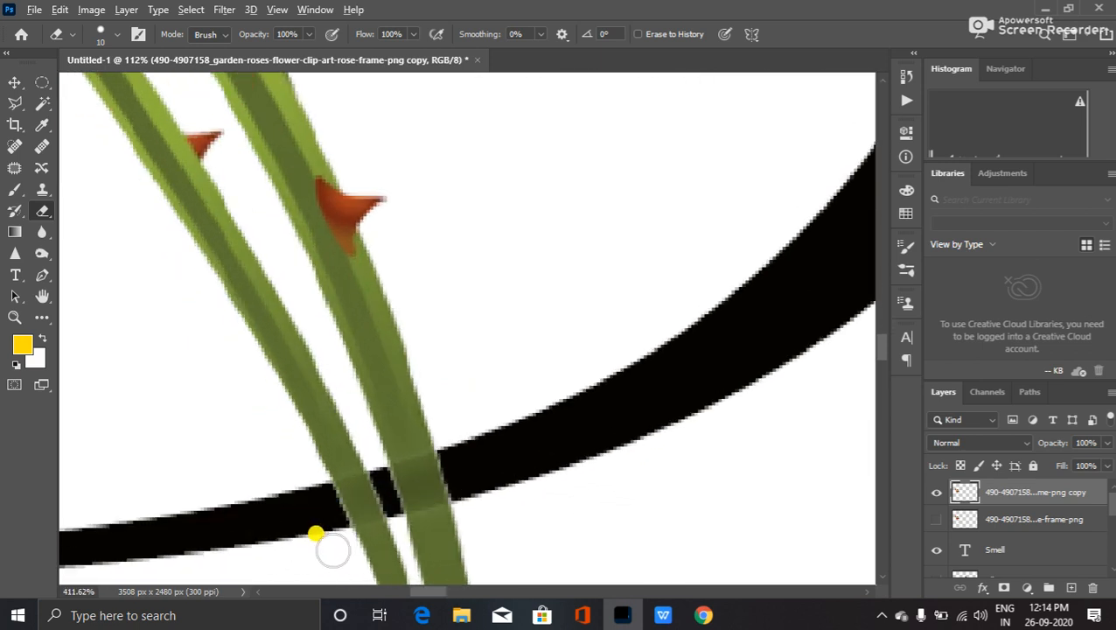
scroll(517, 461, "up", 2)
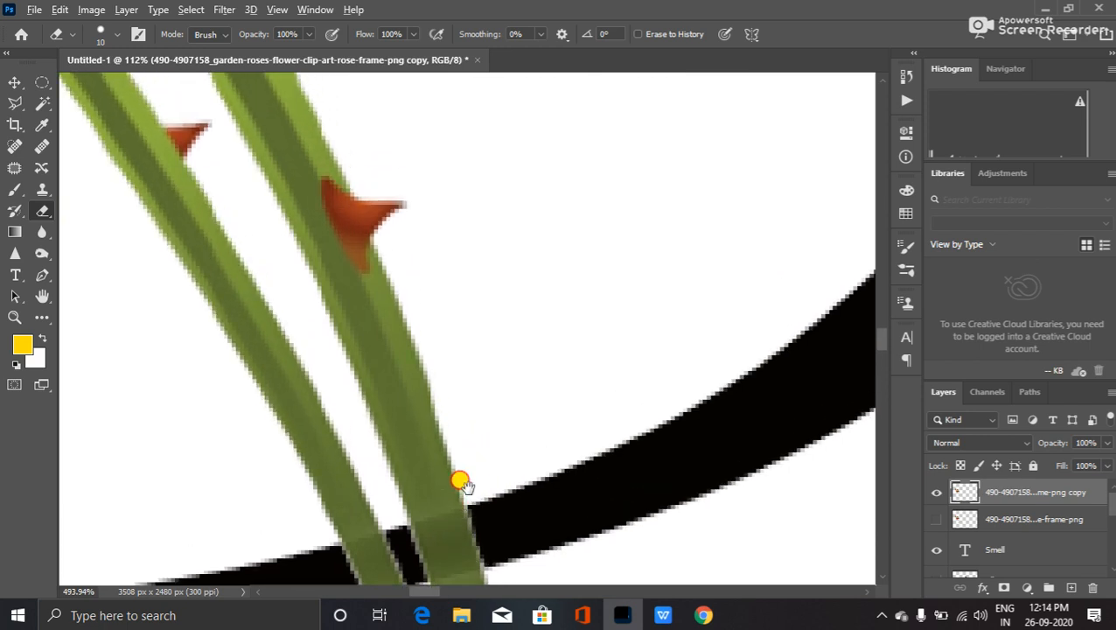
scroll(472, 481, "up", 8)
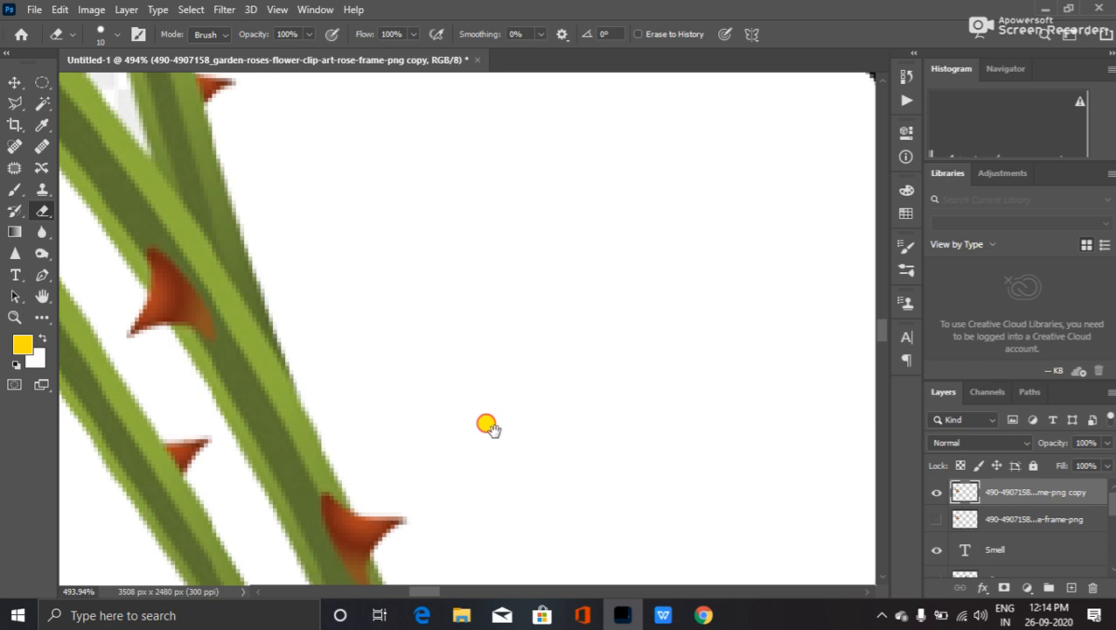
scroll(486, 429, "up", 1)
scroll(491, 446, "down", 3)
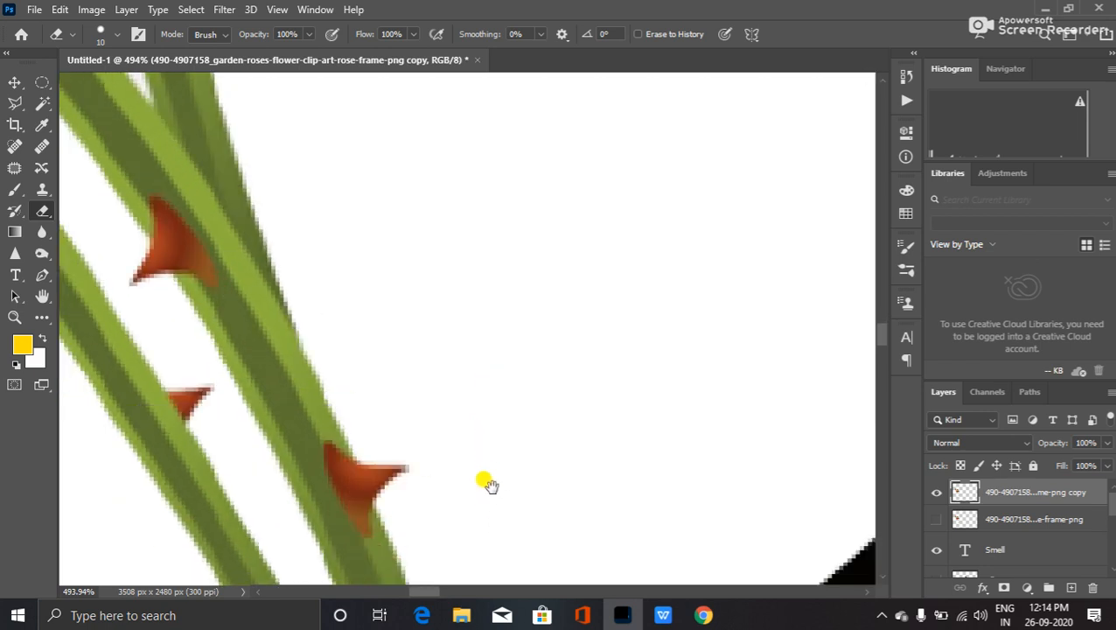
scroll(488, 472, "down", 10)
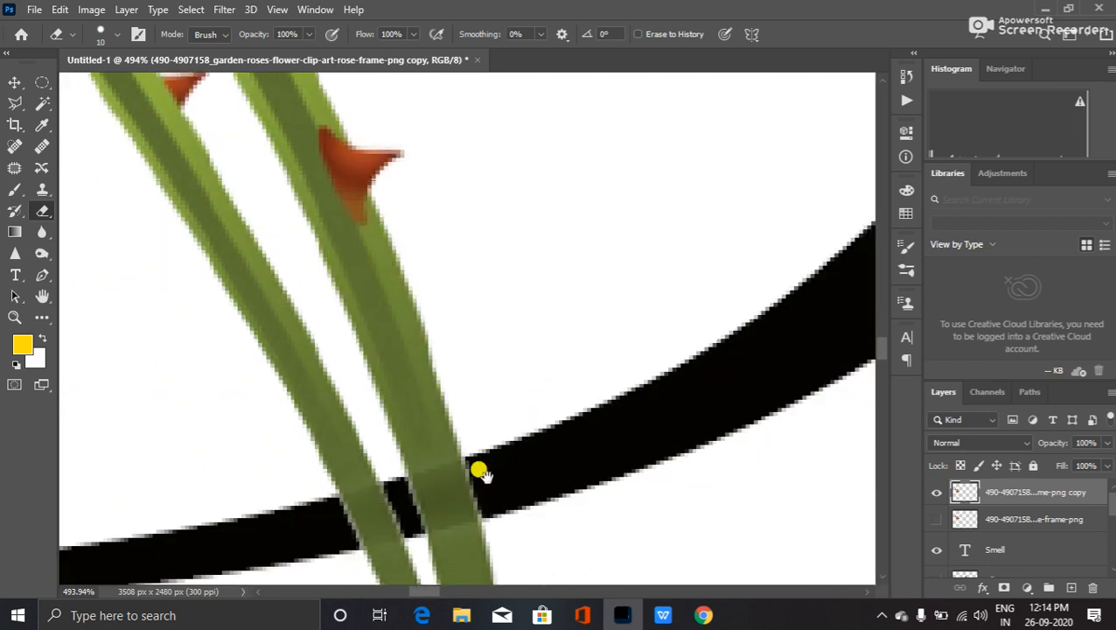
scroll(480, 473, "down", 1)
- Erase the rose stems where they overlap the black S swash, then zoom back out
left_click_drag(415, 470, 351, 477)
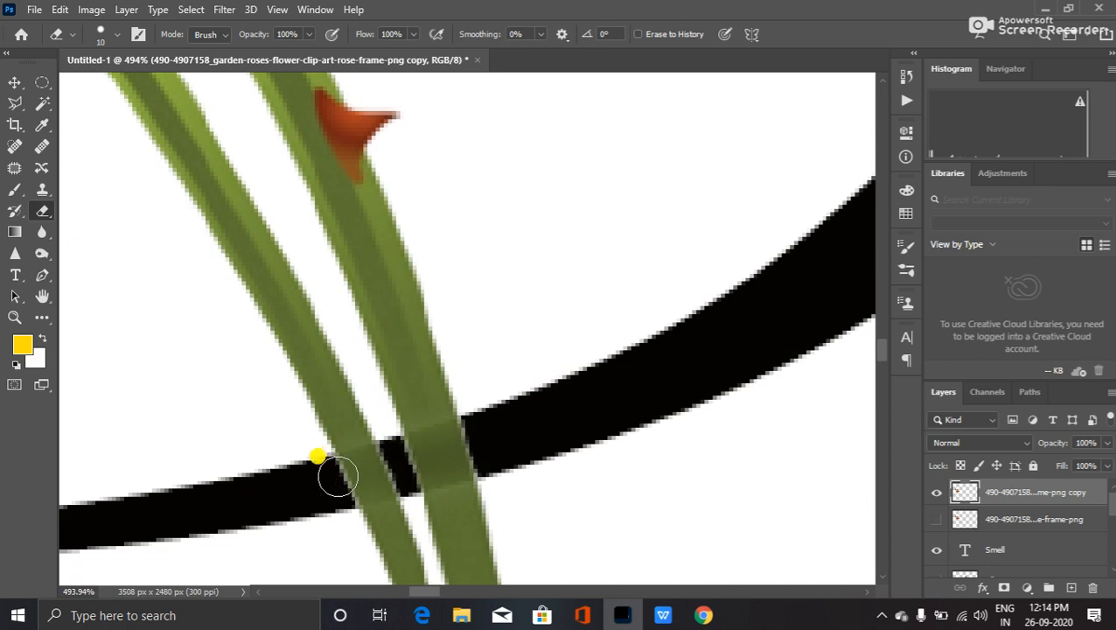
mouse_move(337, 475)
left_mouse_down()
mouse_move(481, 434)
mouse_move(497, 456)
mouse_move(350, 483)
mouse_move(475, 453)
mouse_move(372, 478)
left_mouse_up()
scroll(350, 473, "down", 5)
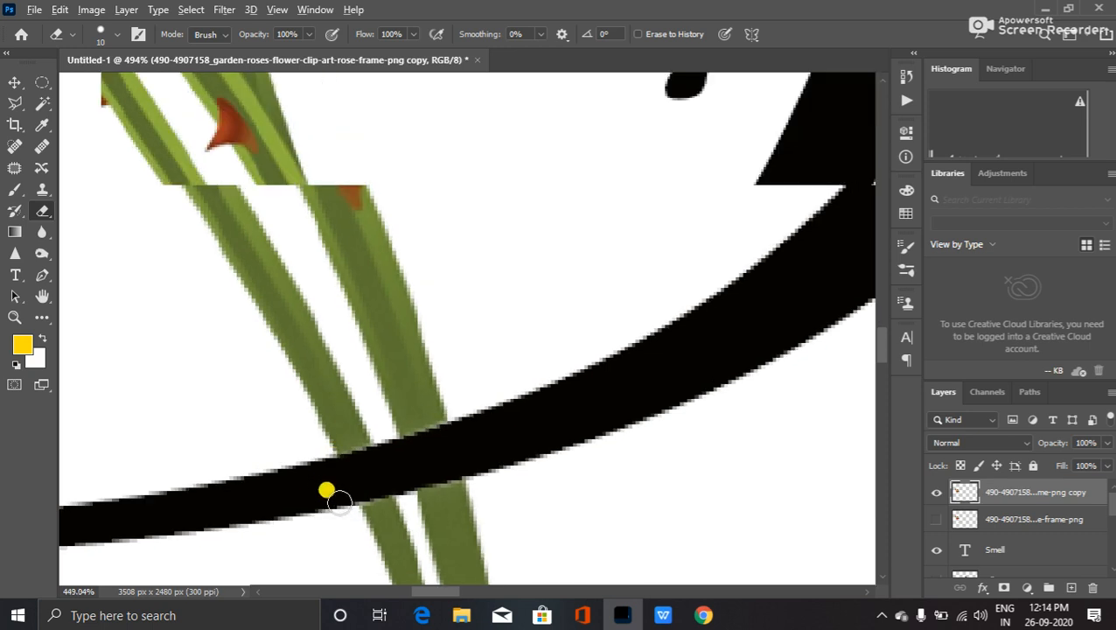
scroll(349, 486, "down", 4)
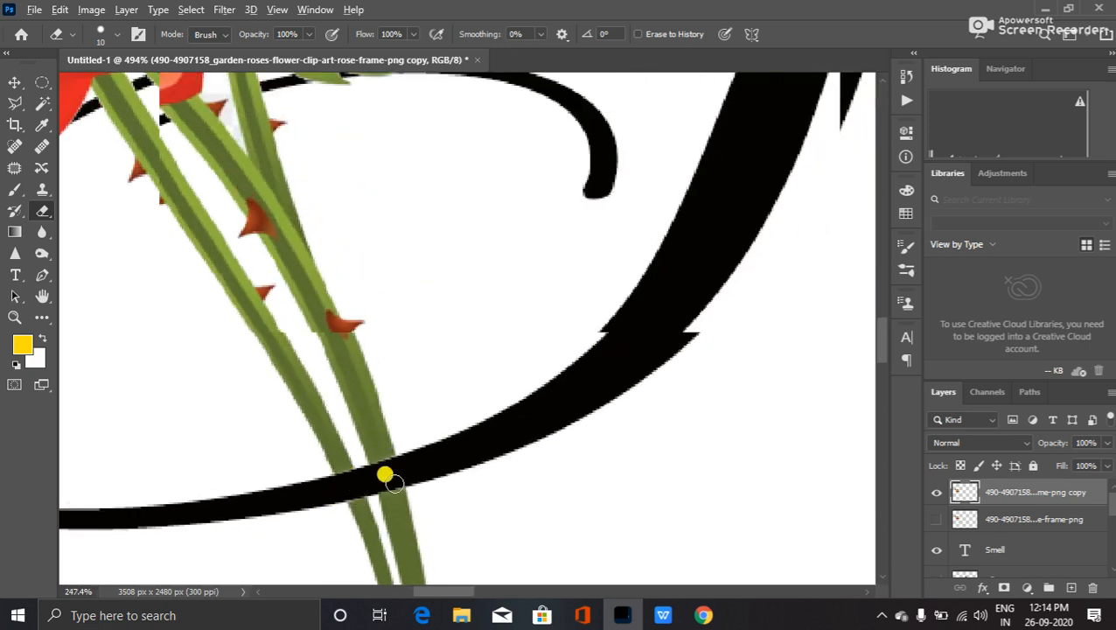
scroll(492, 437, "down", 1)
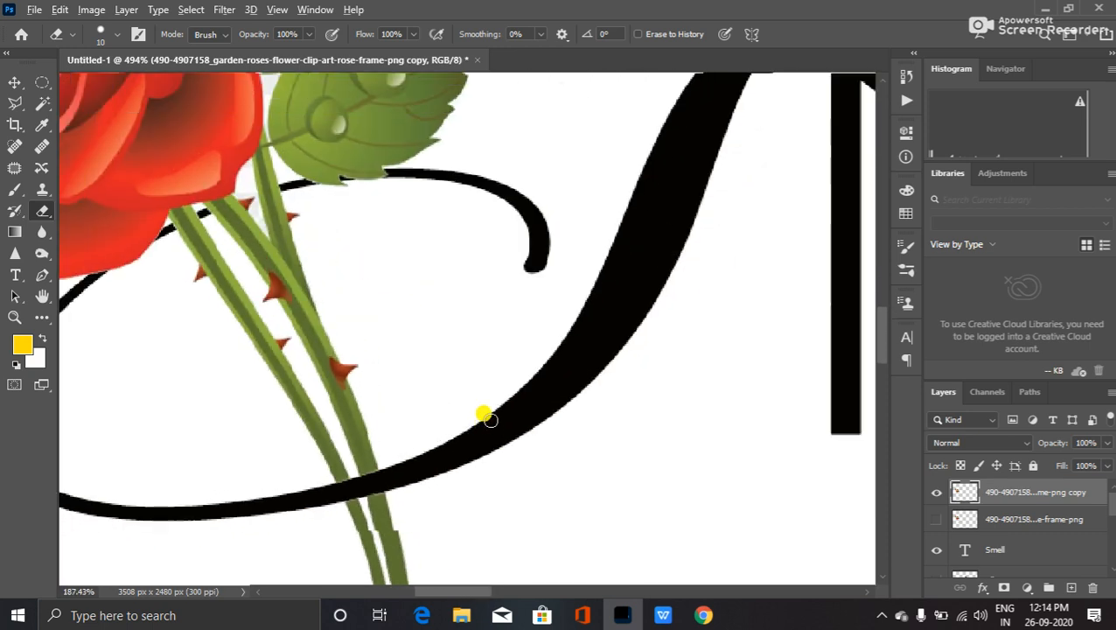
scroll(505, 426, "down", 1)
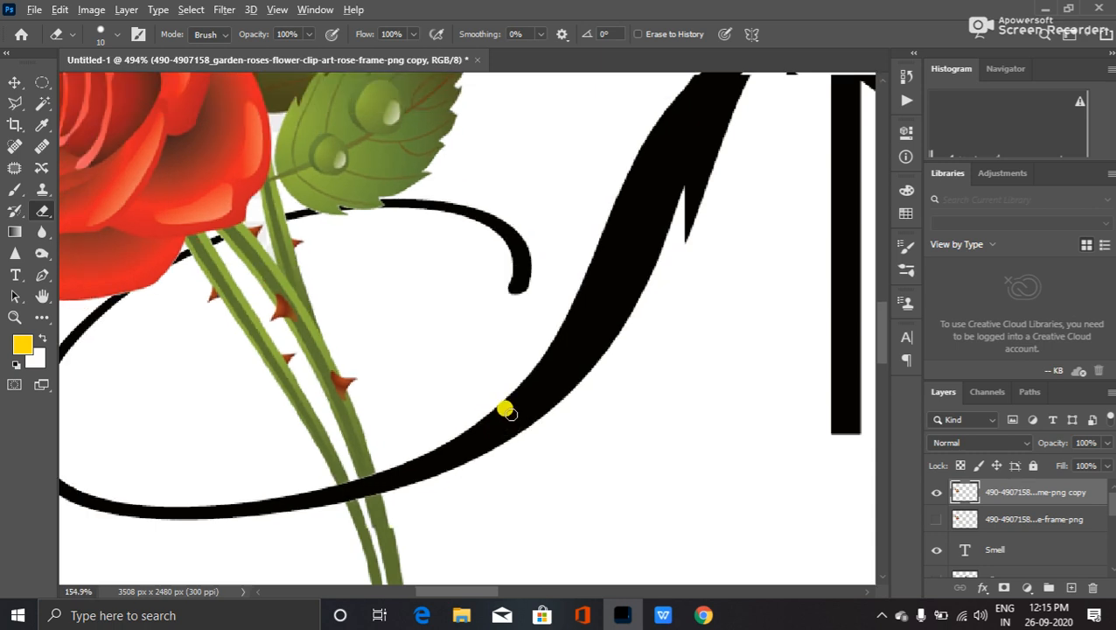
scroll(506, 411, "down", 1)
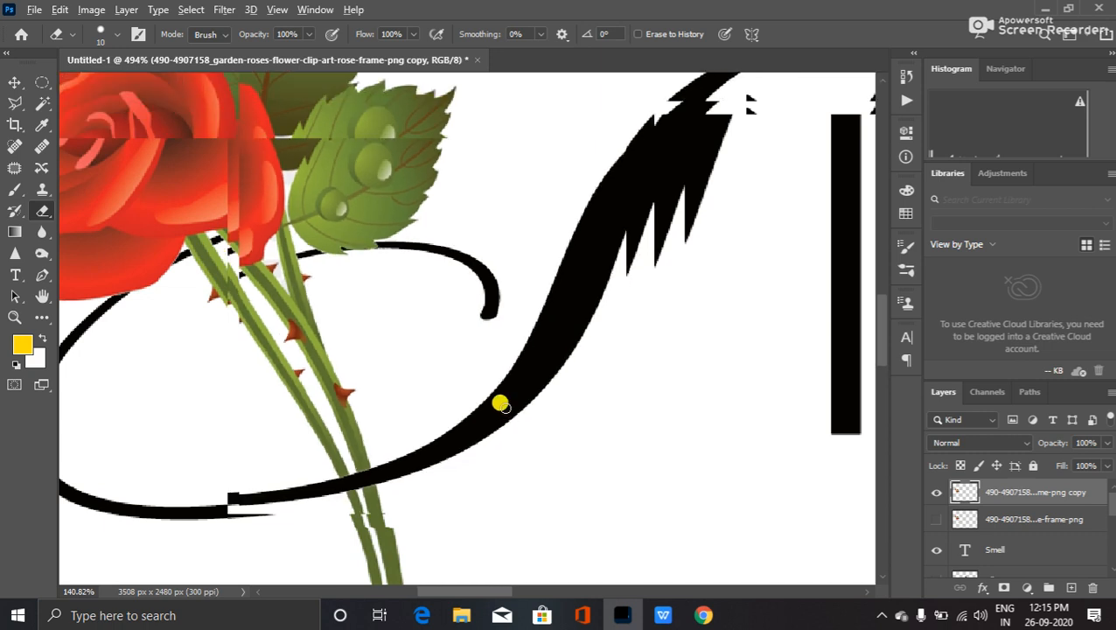
scroll(492, 405, "down", 1)
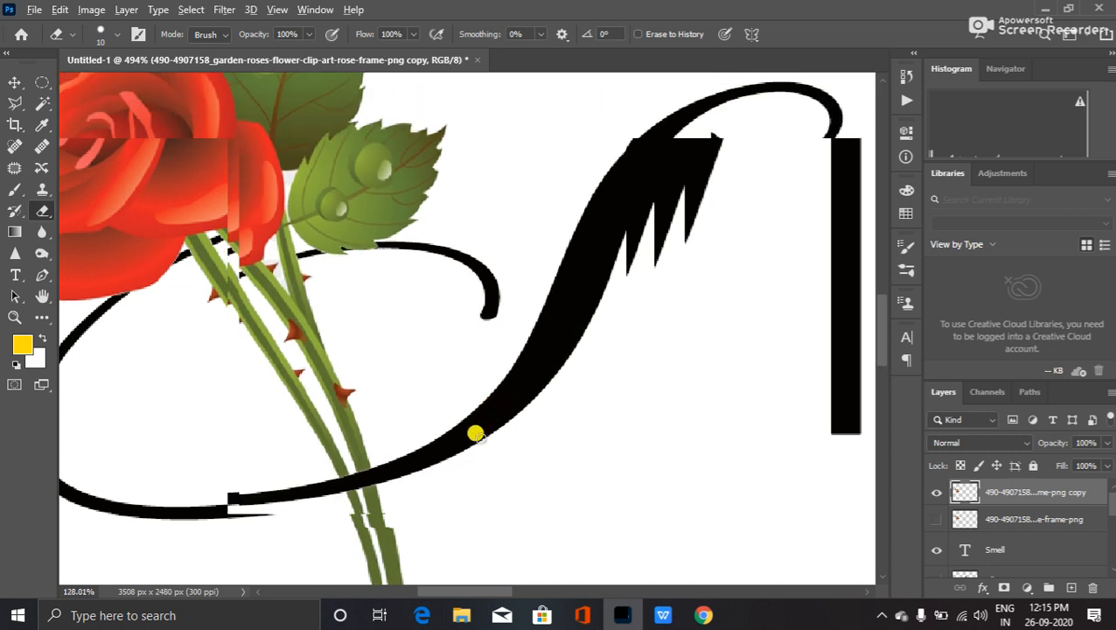
scroll(476, 438, "down", 1)
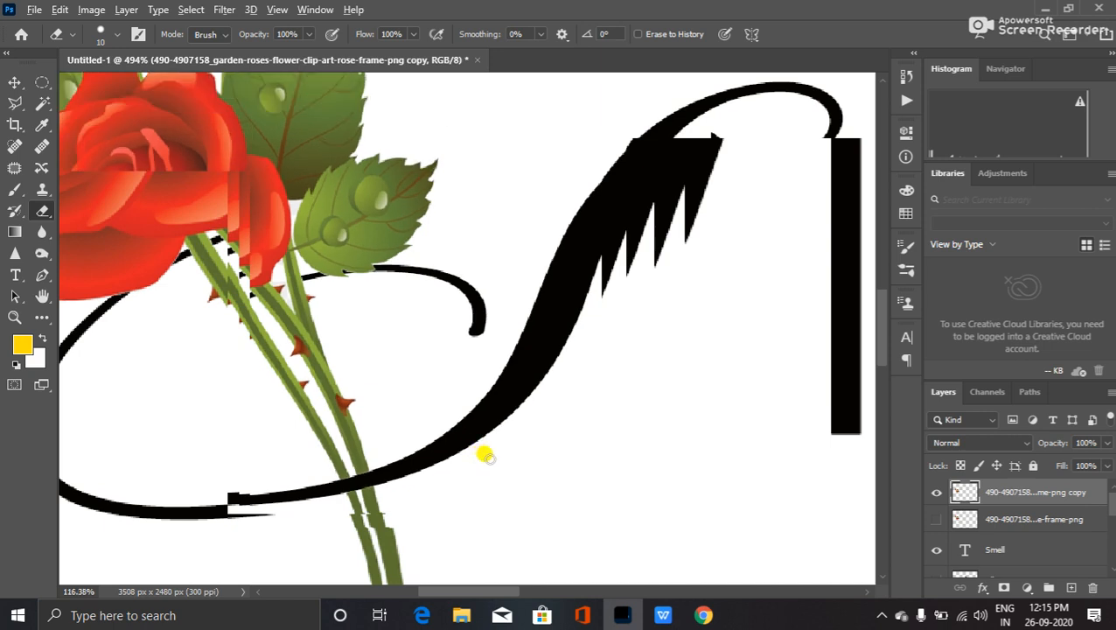
scroll(485, 454, "down", 1)
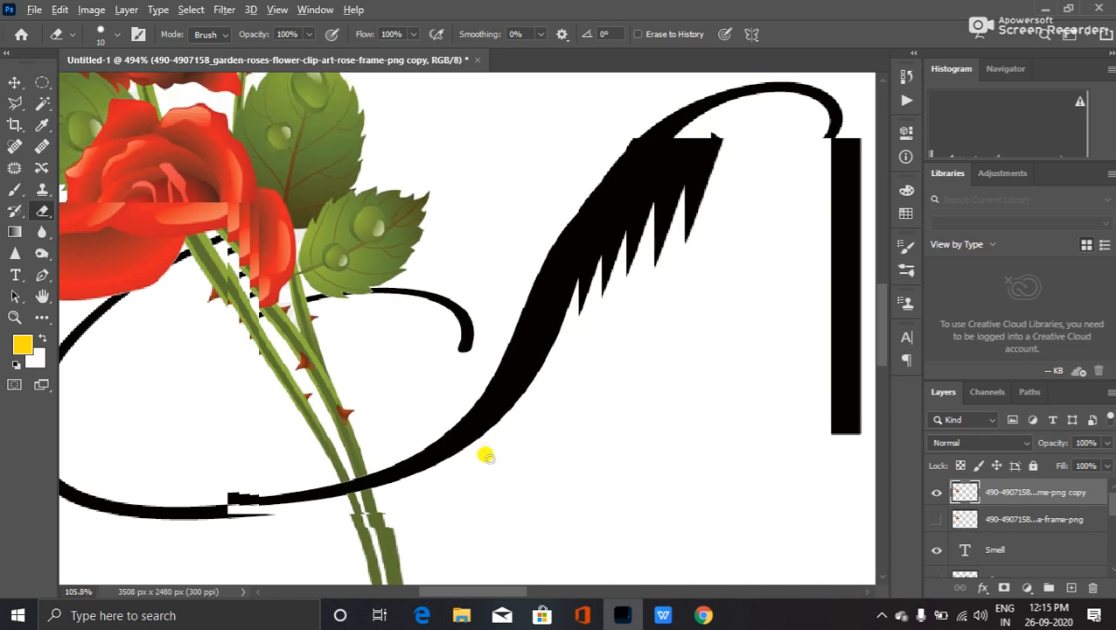
scroll(485, 455, "down", 1)
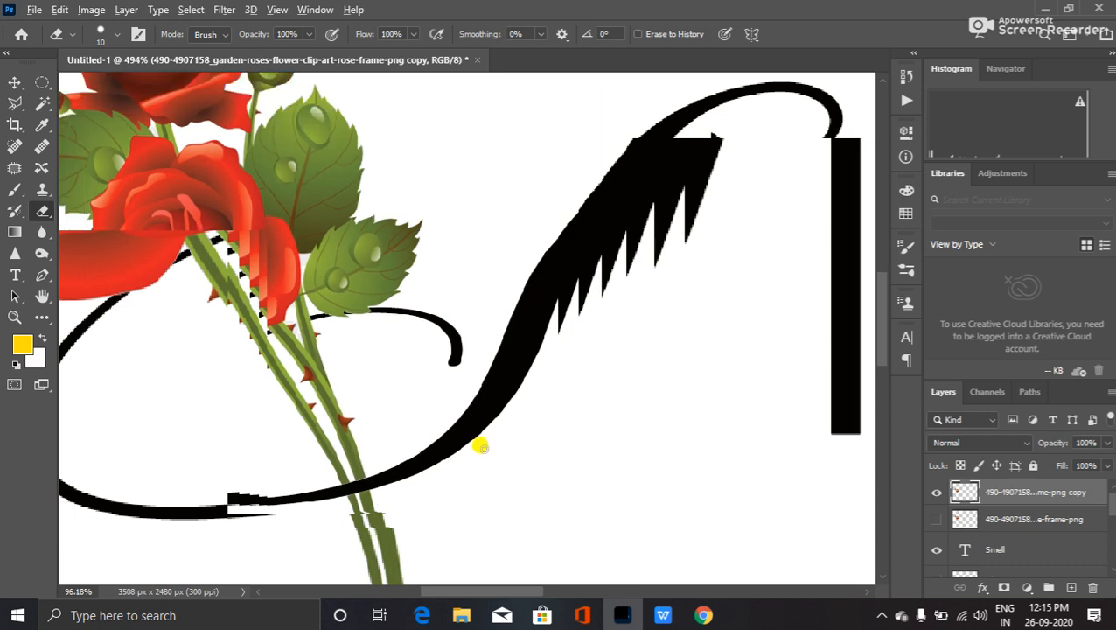
scroll(480, 447, "down", 1)
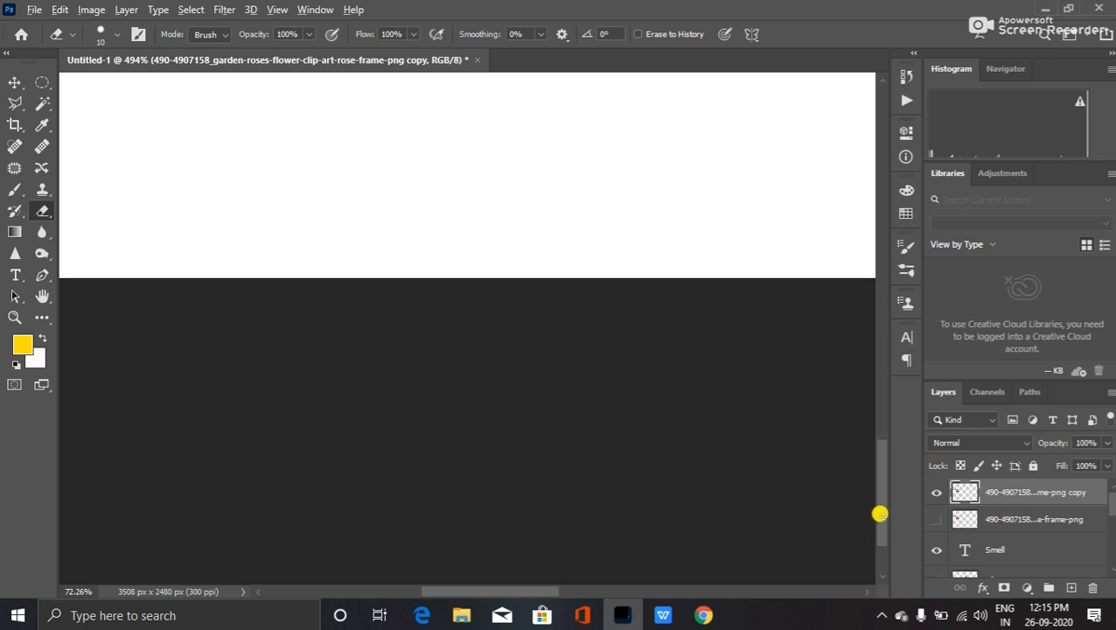
- Switch to the Move tool and zoom out to view the full SMELL wordmark and roses
key("v")
left_click_drag(879, 560, 877, 355)
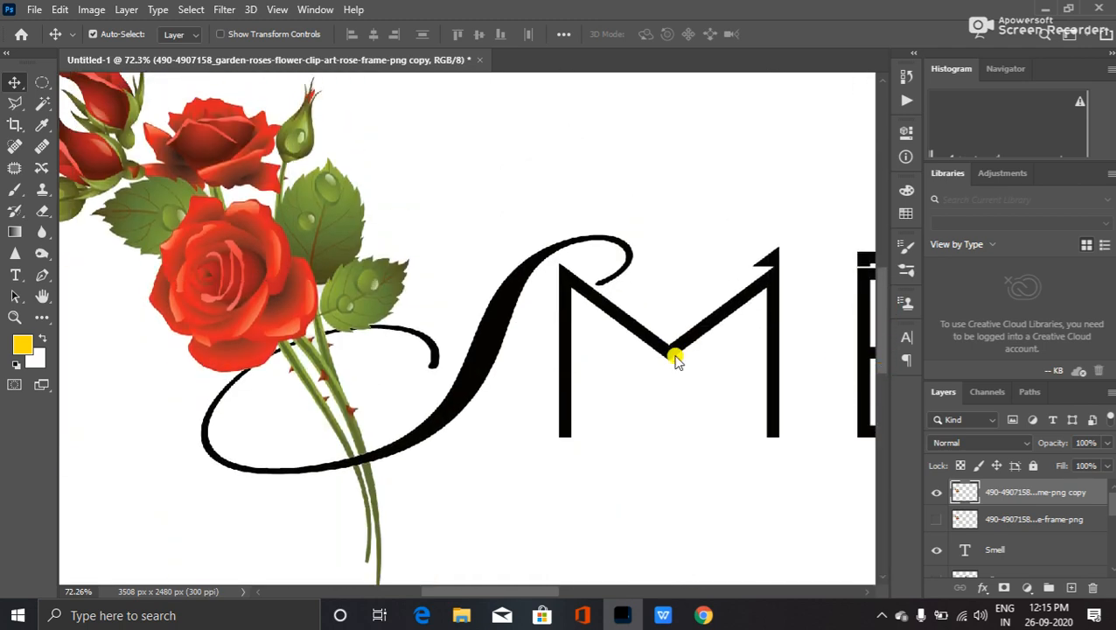
scroll(675, 359, "down", 5)
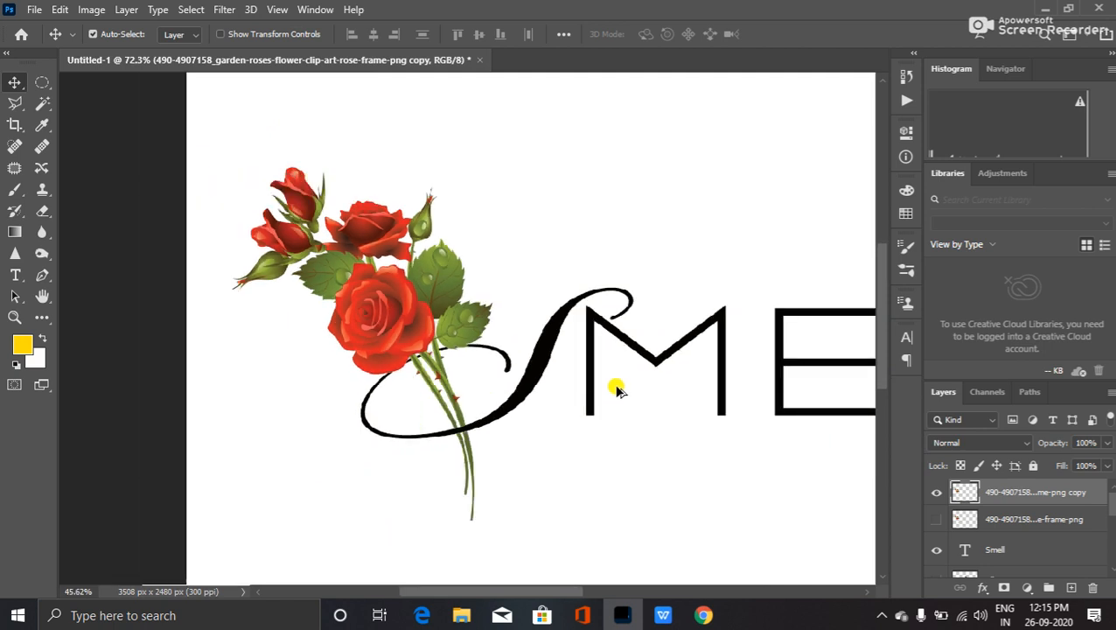
scroll(617, 390, "down", 1)
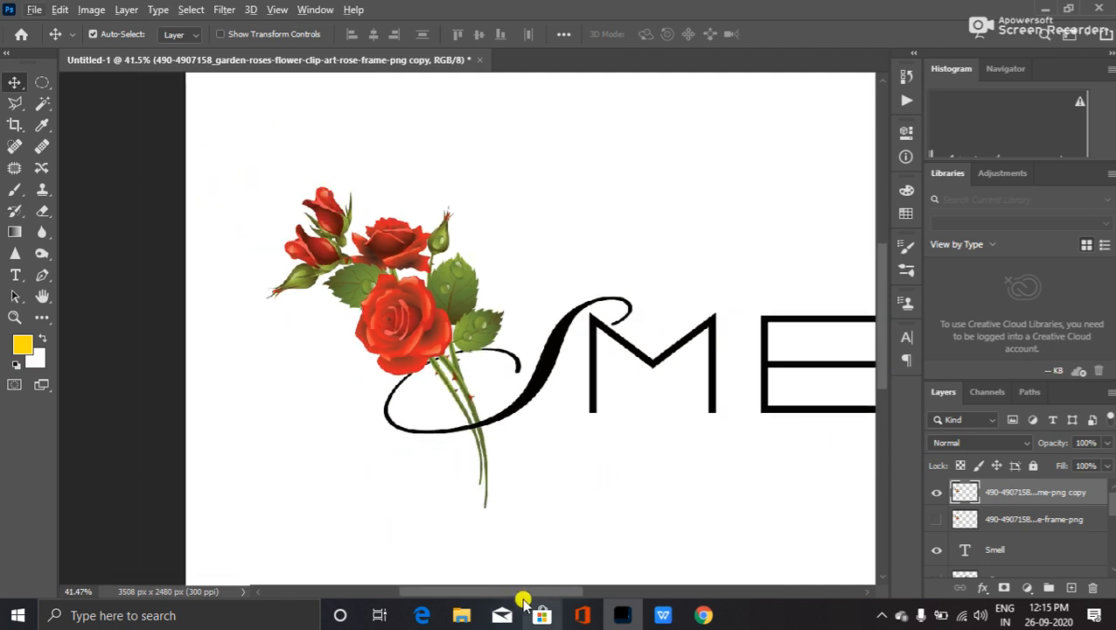
left_click_drag(525, 589, 615, 590)
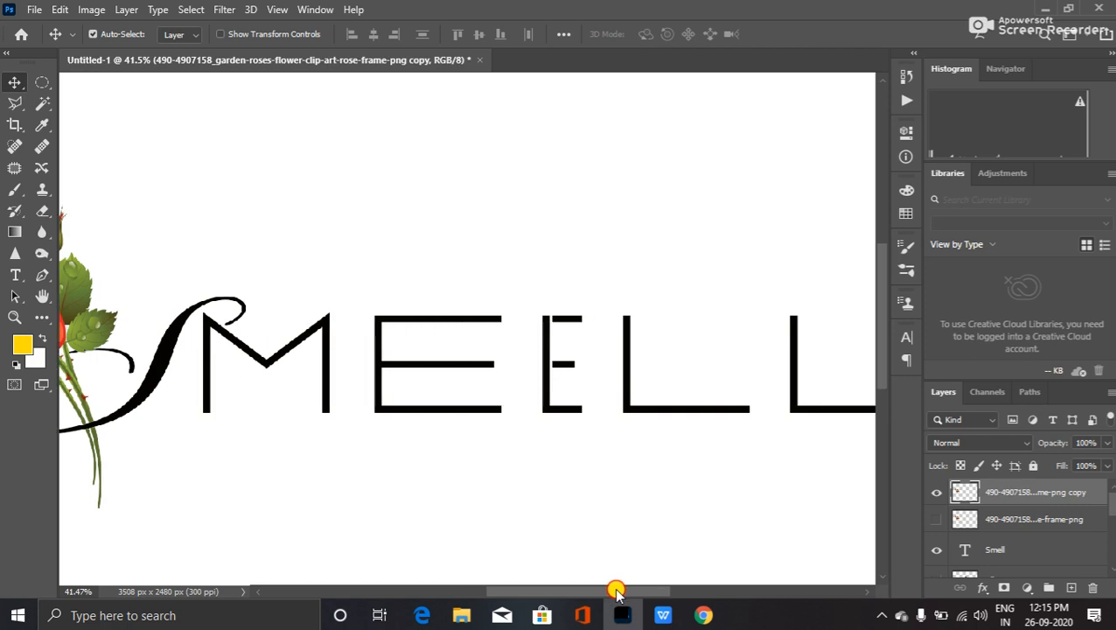
scroll(566, 479, "down", 1)
scroll(566, 479, "down", 2)
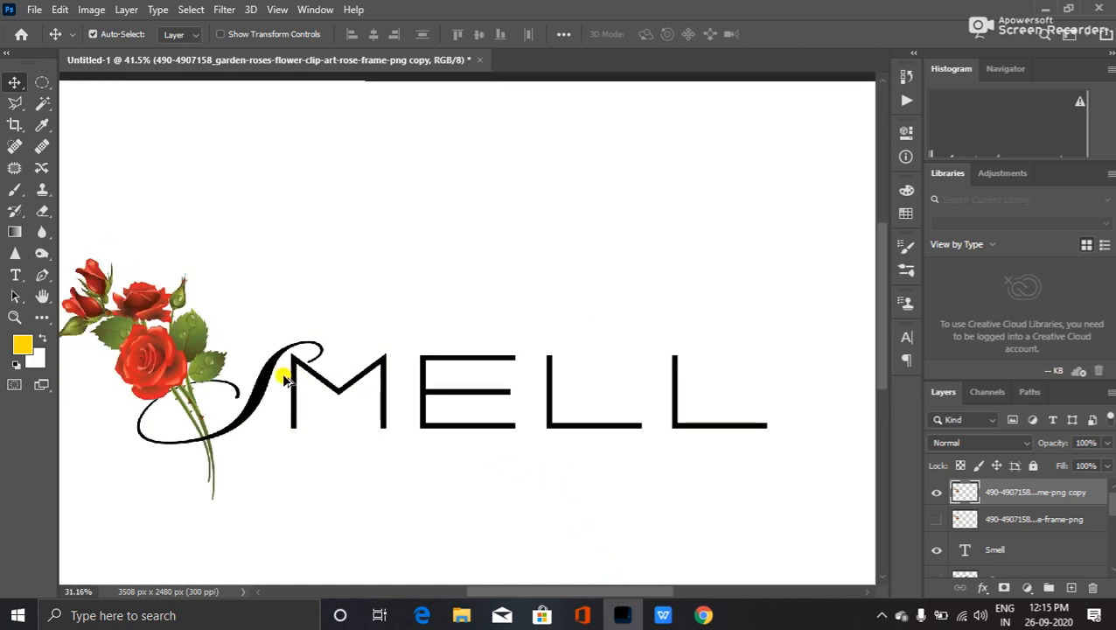
left_click_drag(205, 428, 306, 394)
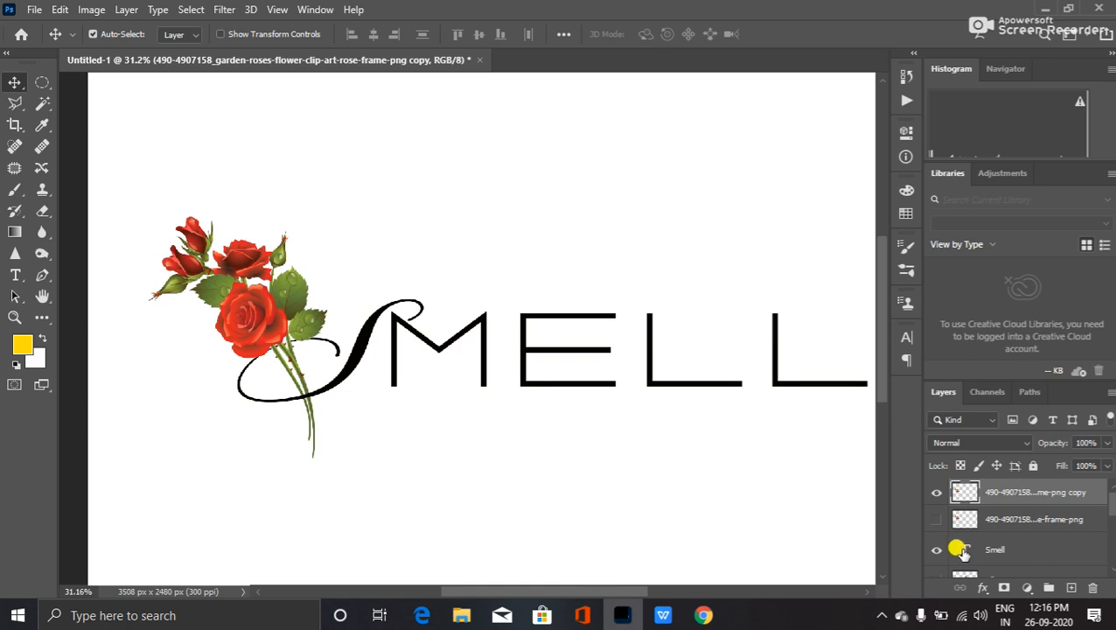
- Open the Layer Style dialog's Blending Options for the Smell text layer
double_click(962, 550)
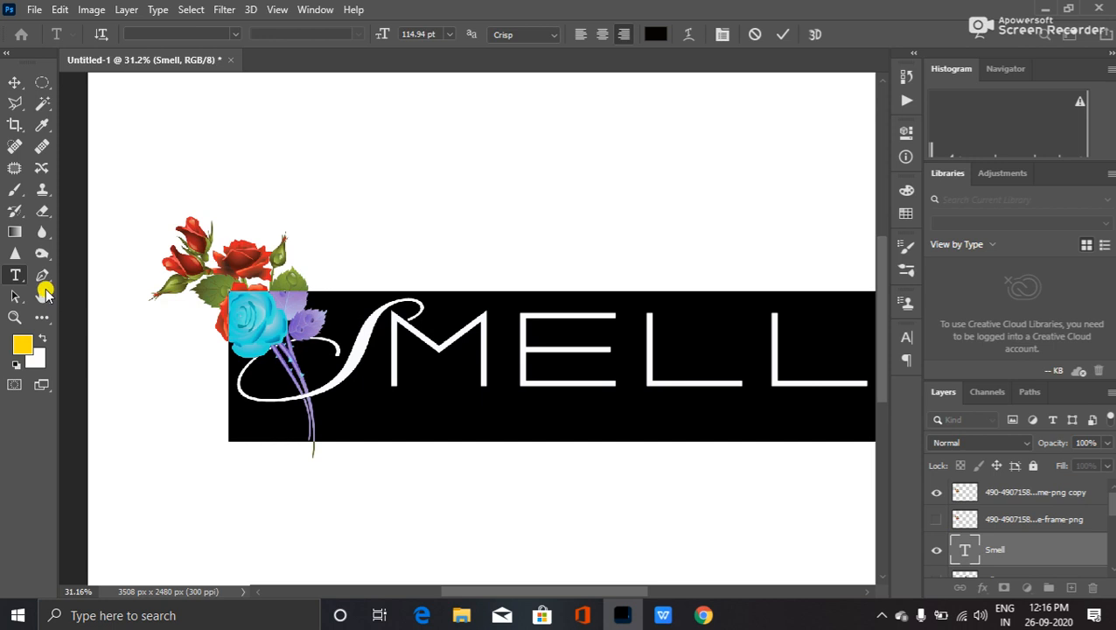
left_click(20, 232)
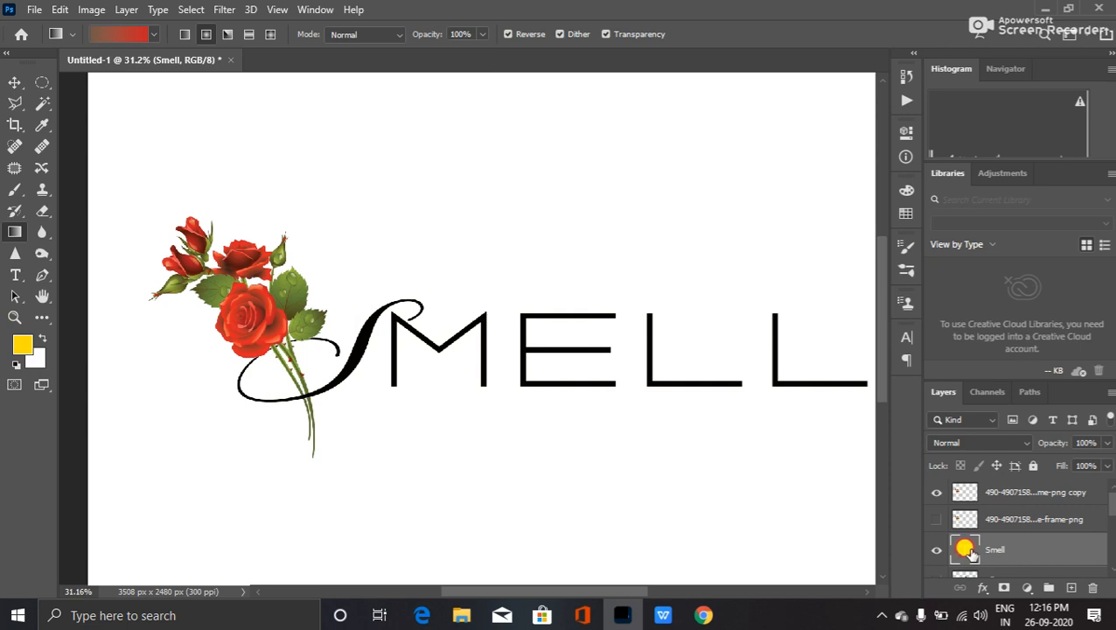
double_click(965, 549)
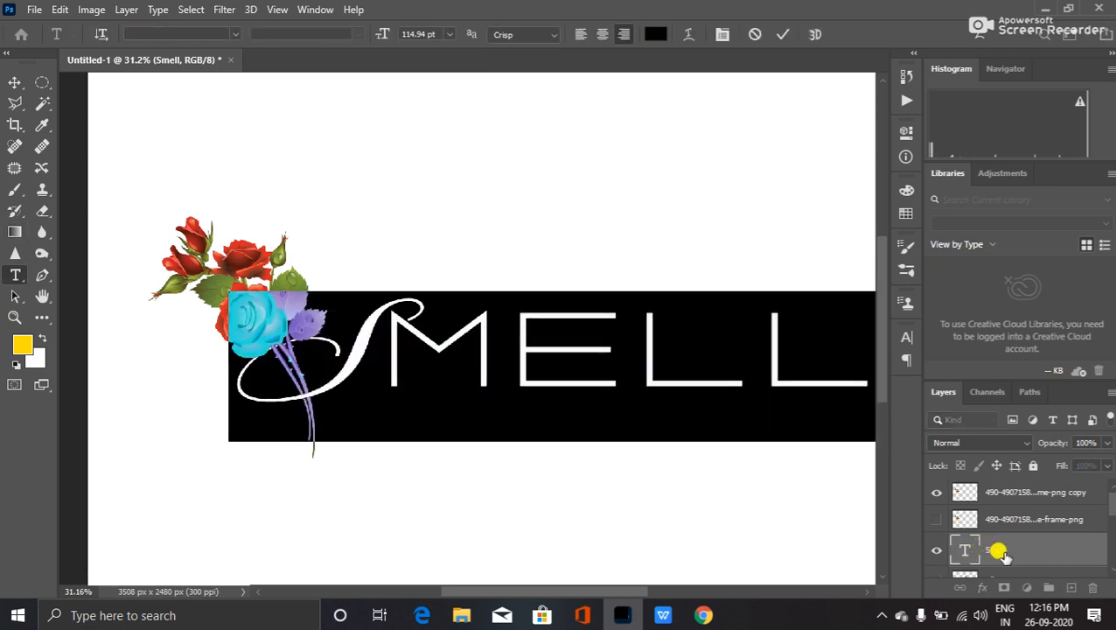
right_click(991, 550)
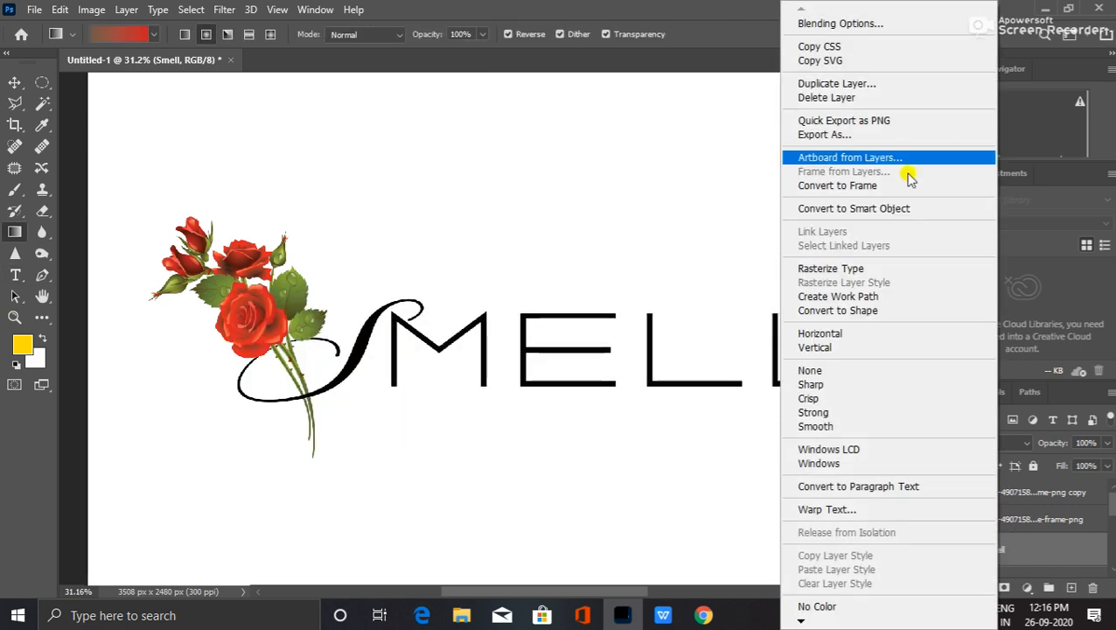
key("Escape")
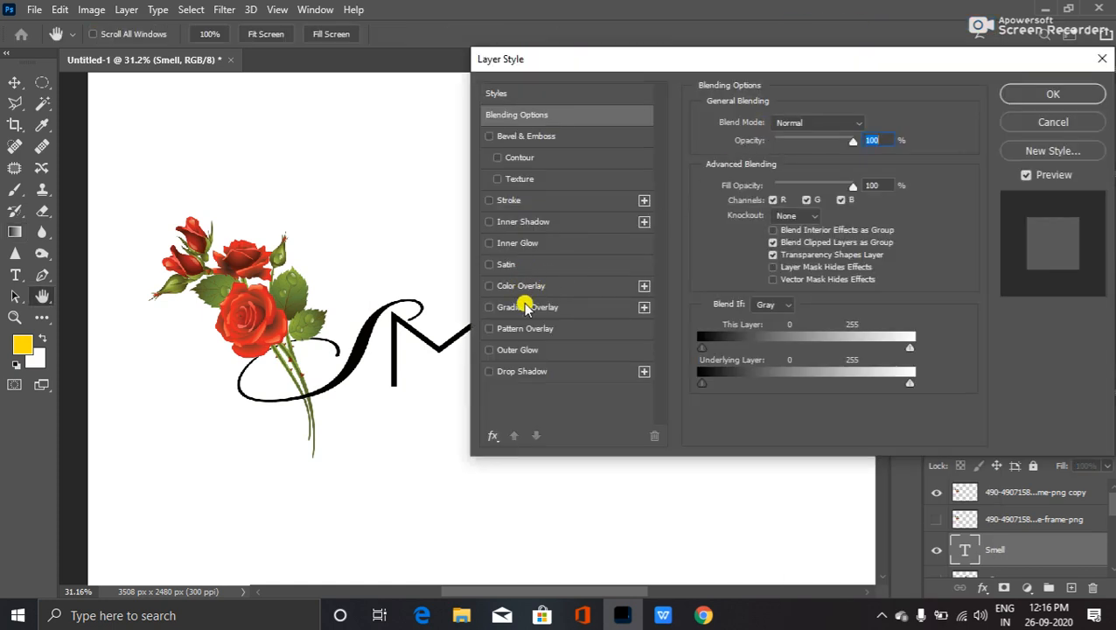
- Add a Gradient Overlay to SMELL and set its left stop to light pink f391f2
left_click(531, 309)
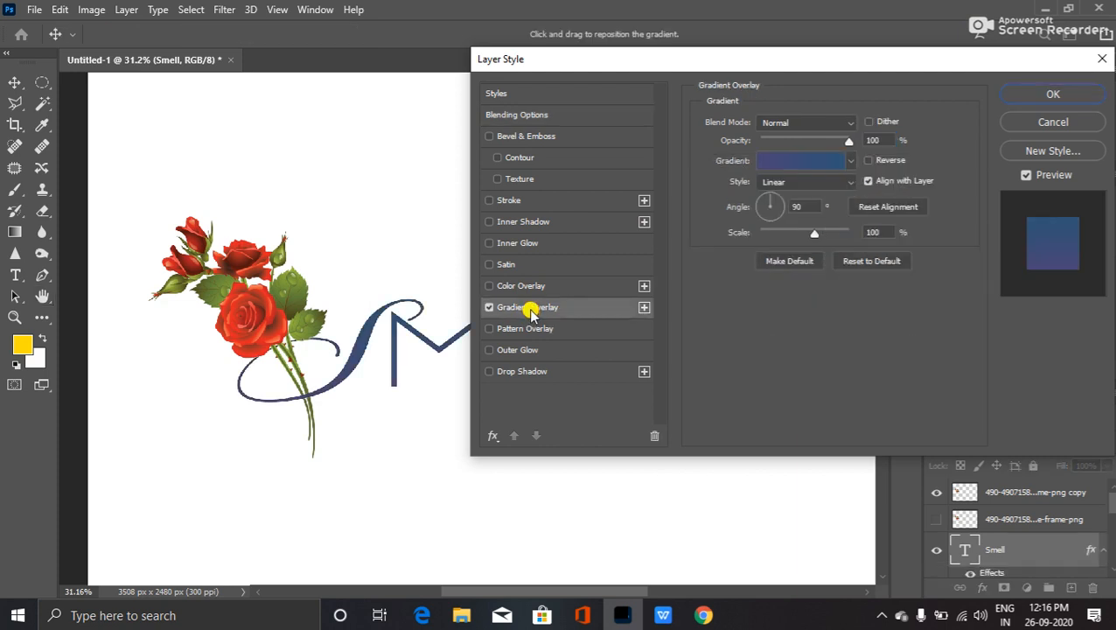
left_click(802, 162)
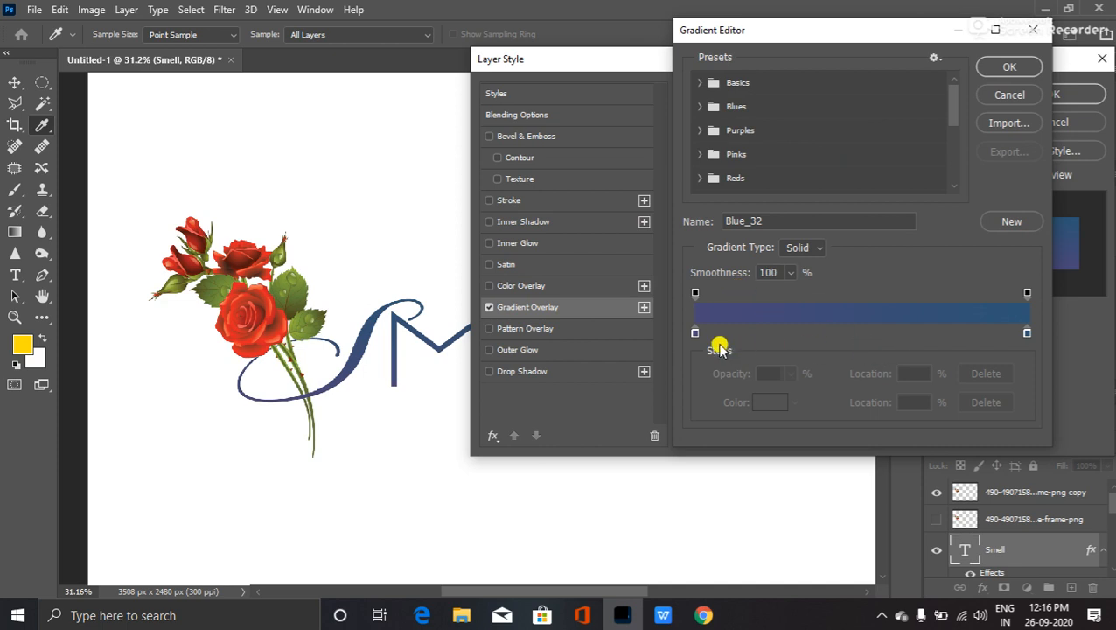
left_click(694, 334)
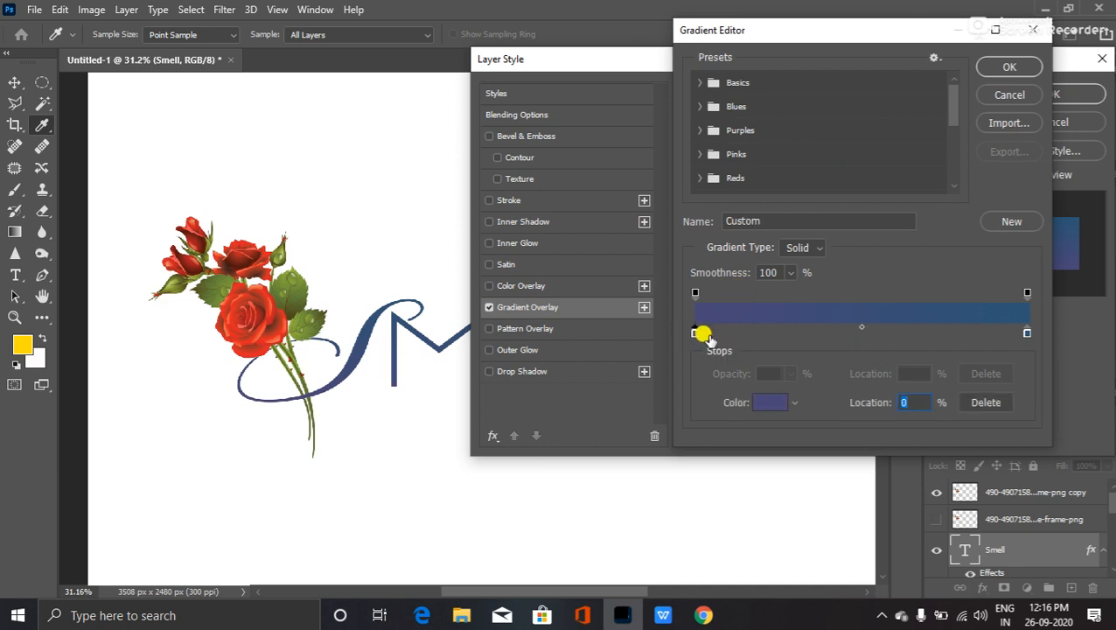
left_click(768, 401)
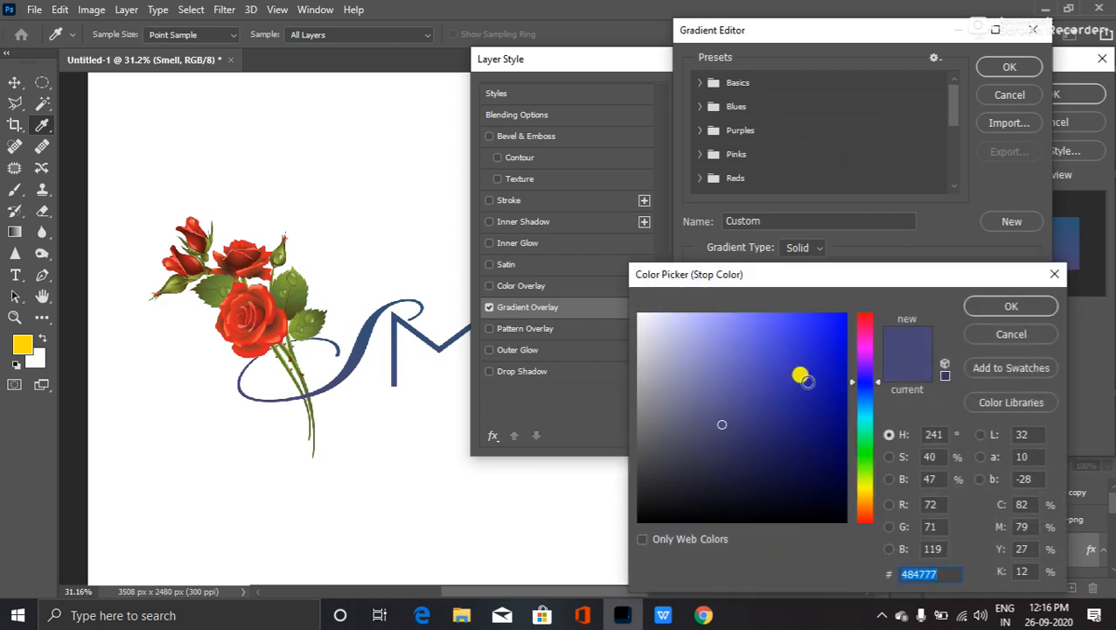
left_click(864, 349)
left_click_drag(732, 341, 715, 316)
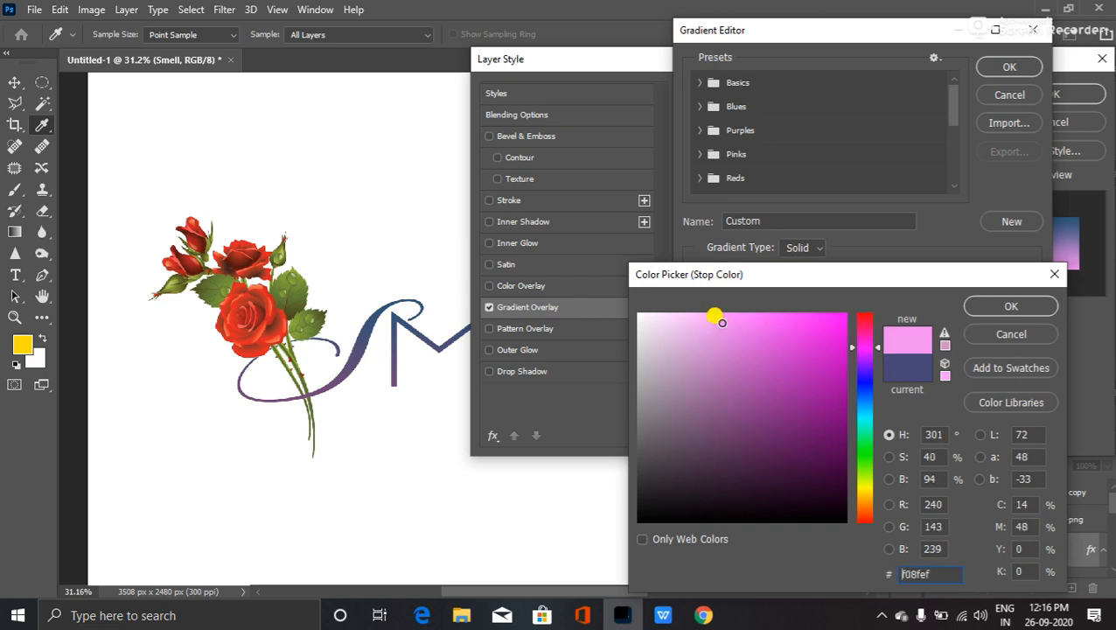
left_click(1002, 306)
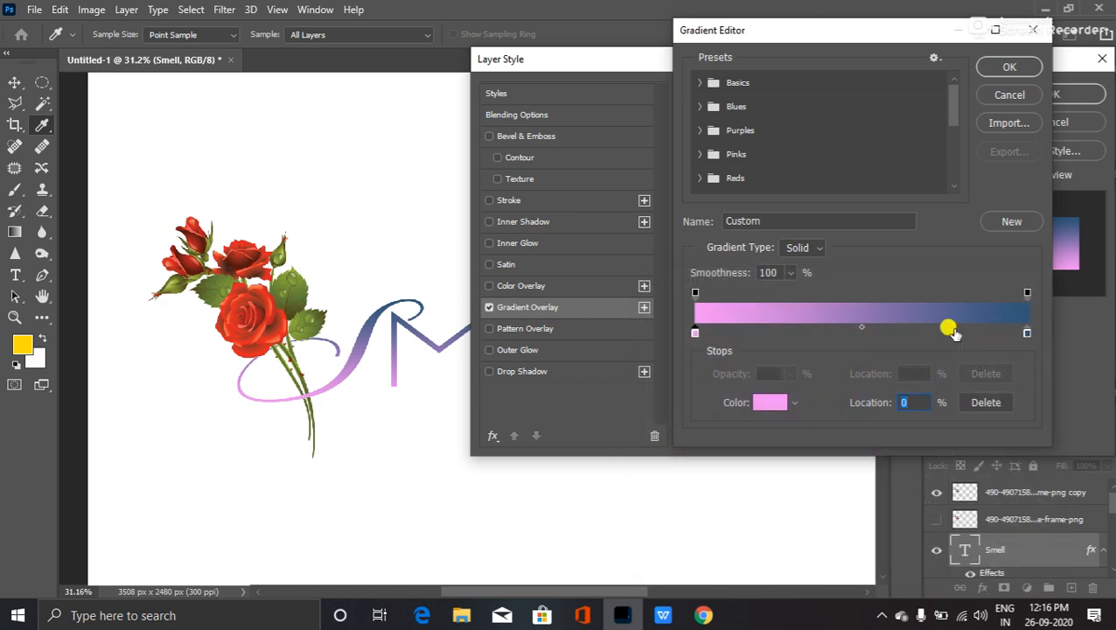
- Set the gradient's right stop to purple 8f36ea
left_click(1026, 334)
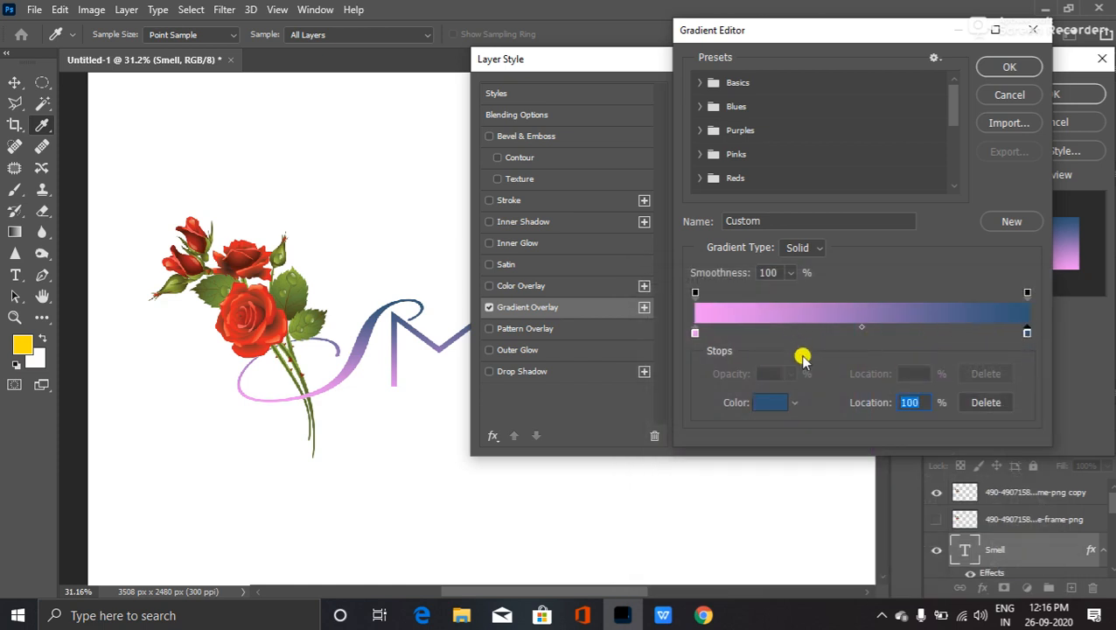
left_click(766, 401)
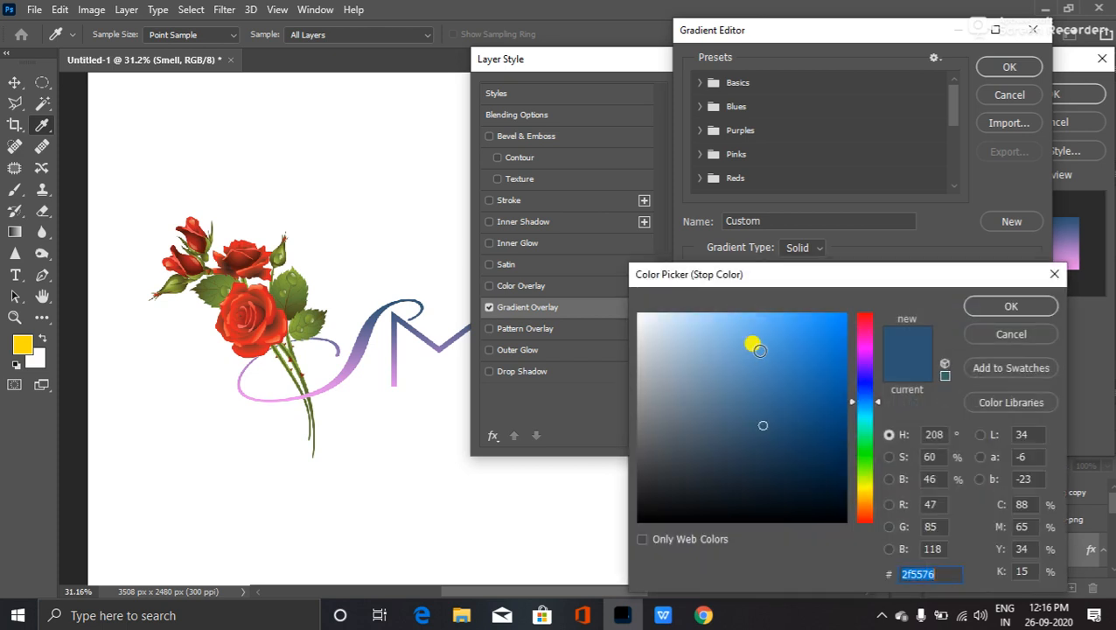
left_click_drag(863, 372, 864, 365)
left_click(799, 312)
left_click_drag(799, 312, 798, 329)
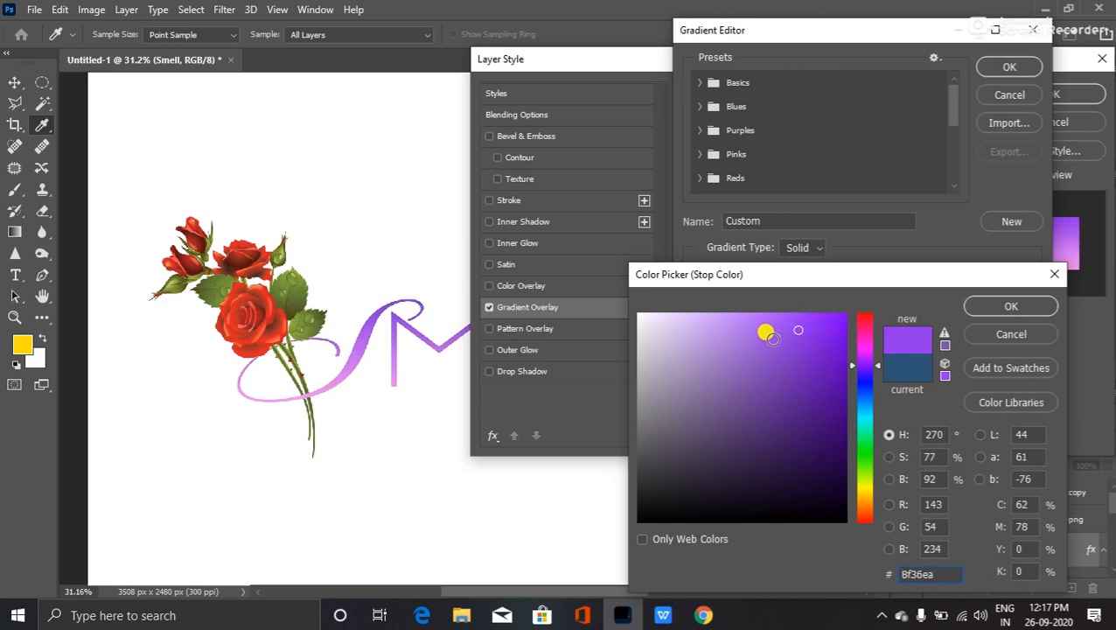
left_click(1012, 306)
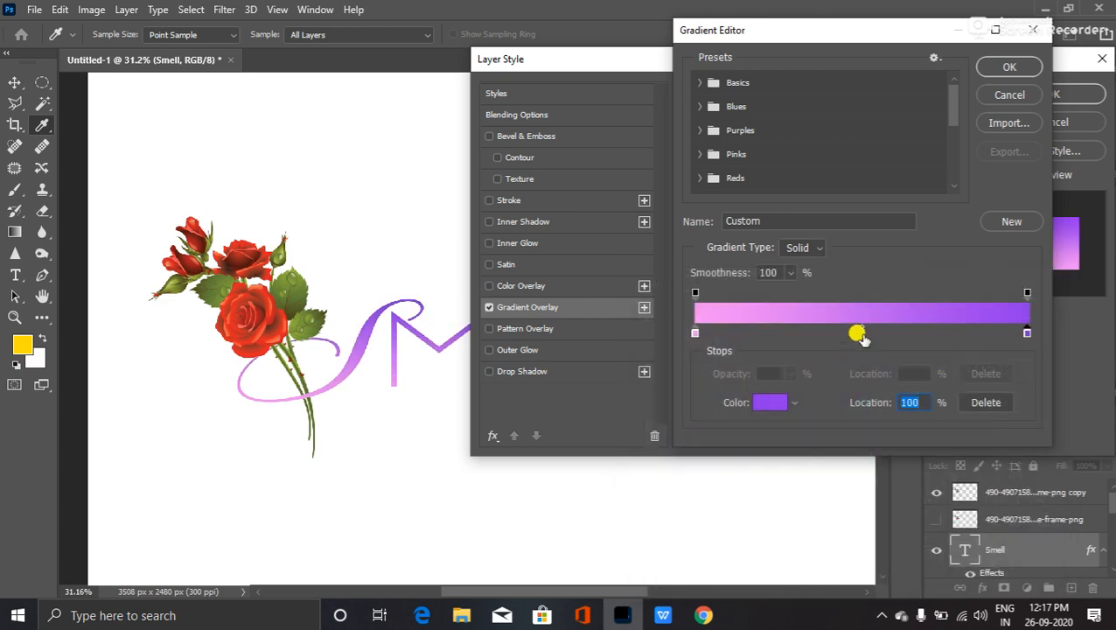
- Add a pale lavender c4b0d9 middle stop at 49% and apply the gradient
left_click(857, 335)
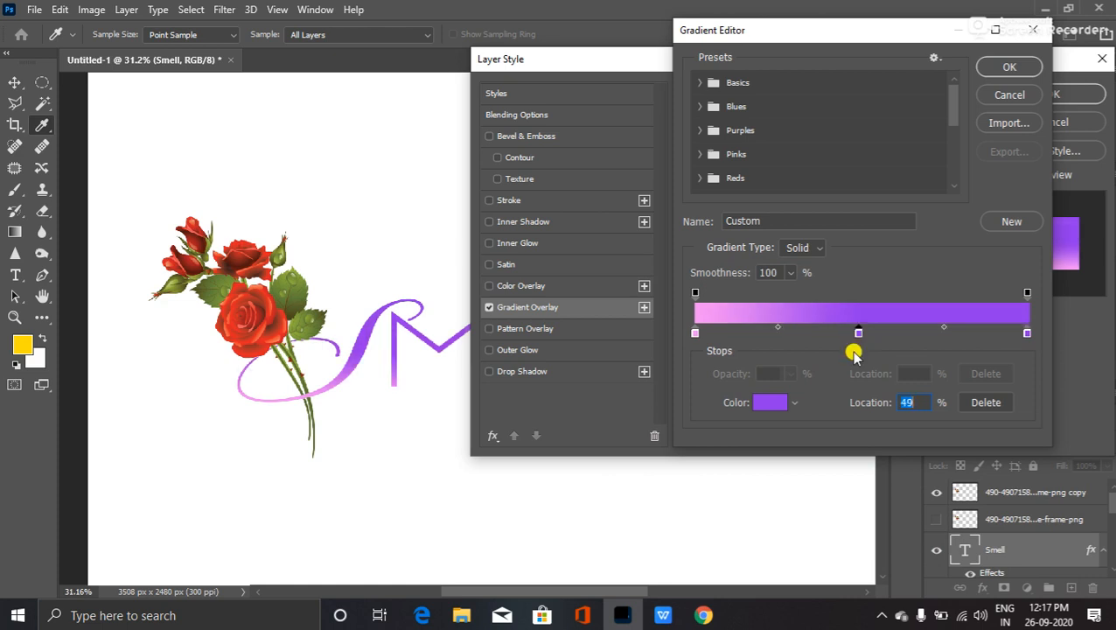
left_click(769, 401)
mouse_move(730, 344)
left_mouse_down()
mouse_move(673, 294)
mouse_move(612, 296)
left_mouse_up()
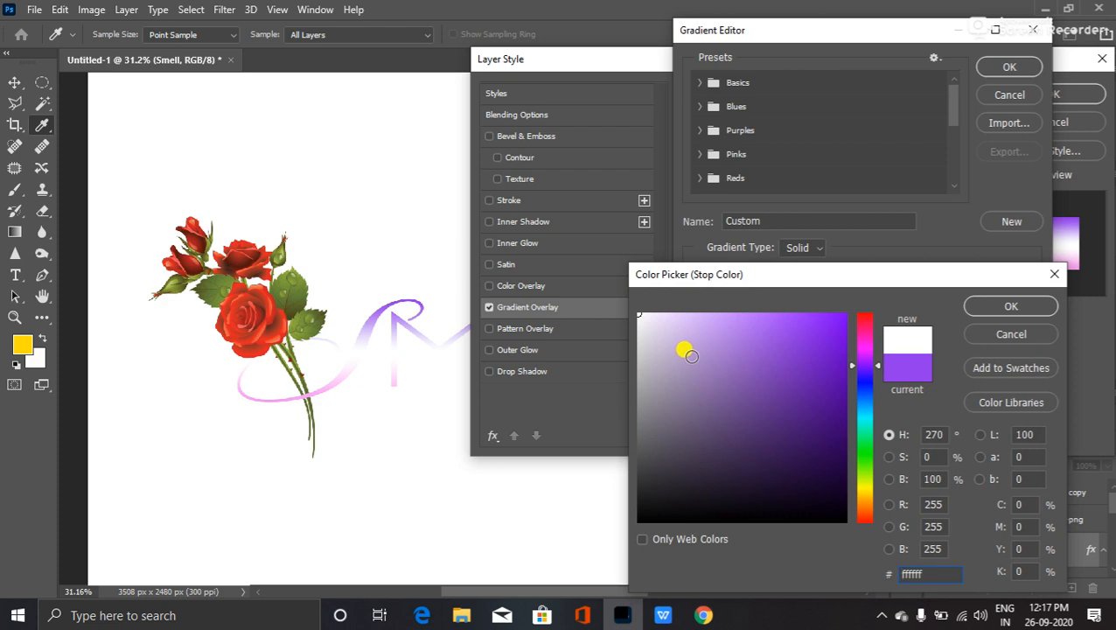
mouse_move(667, 333)
left_mouse_down()
mouse_move(655, 324)
mouse_move(681, 353)
mouse_move(676, 342)
left_mouse_up()
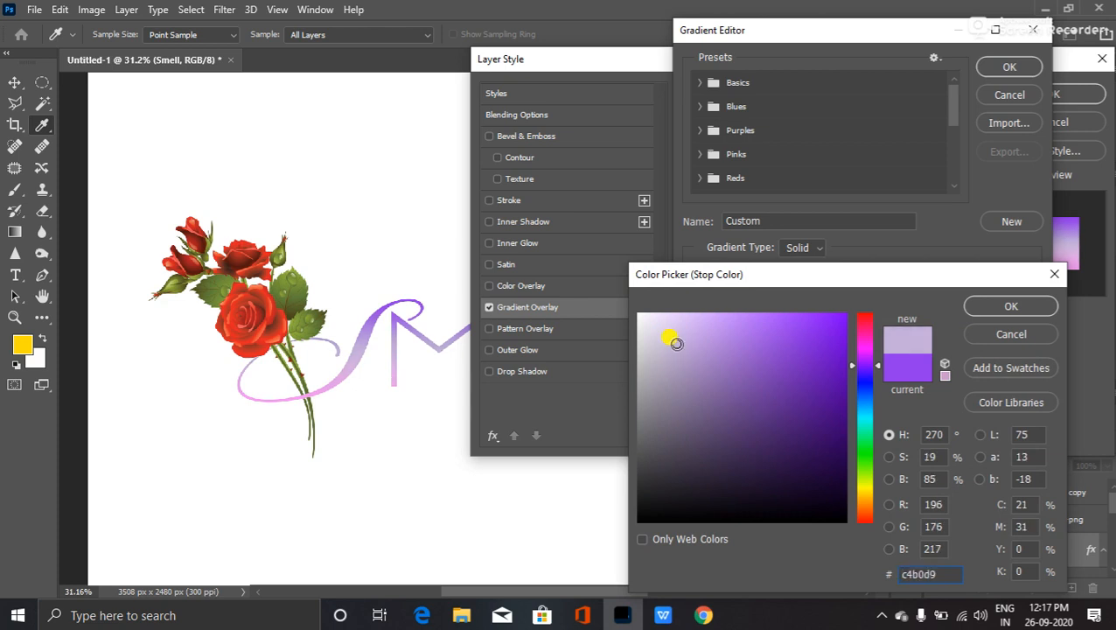
left_click(1009, 306)
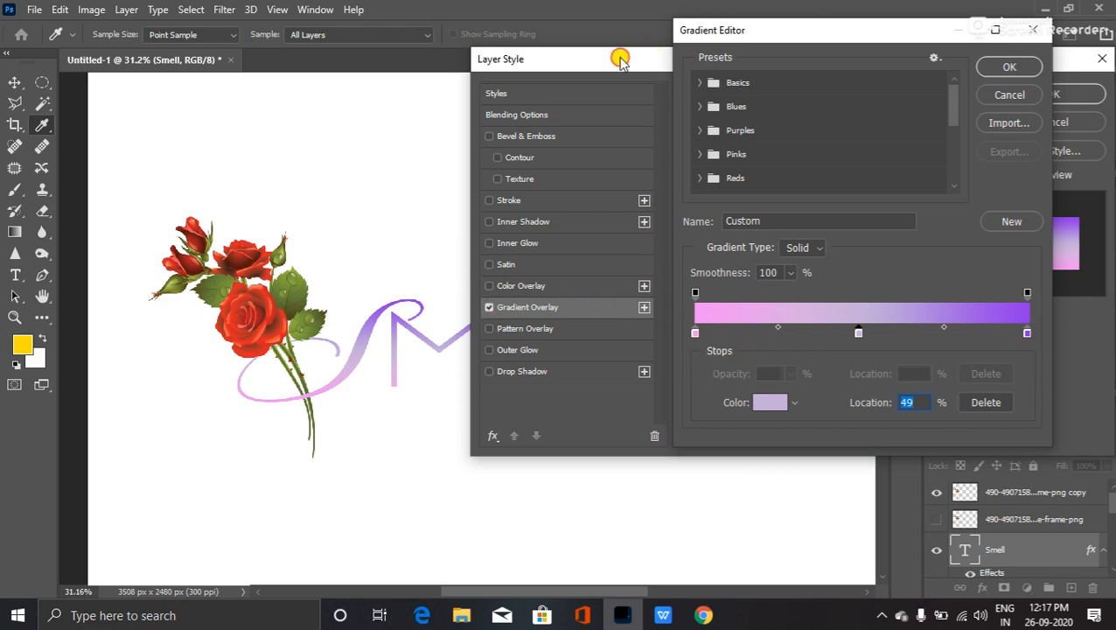
left_click(1006, 70)
mouse_move(683, 60)
left_mouse_down()
mouse_move(944, 55)
mouse_move(674, 50)
left_mouse_up()
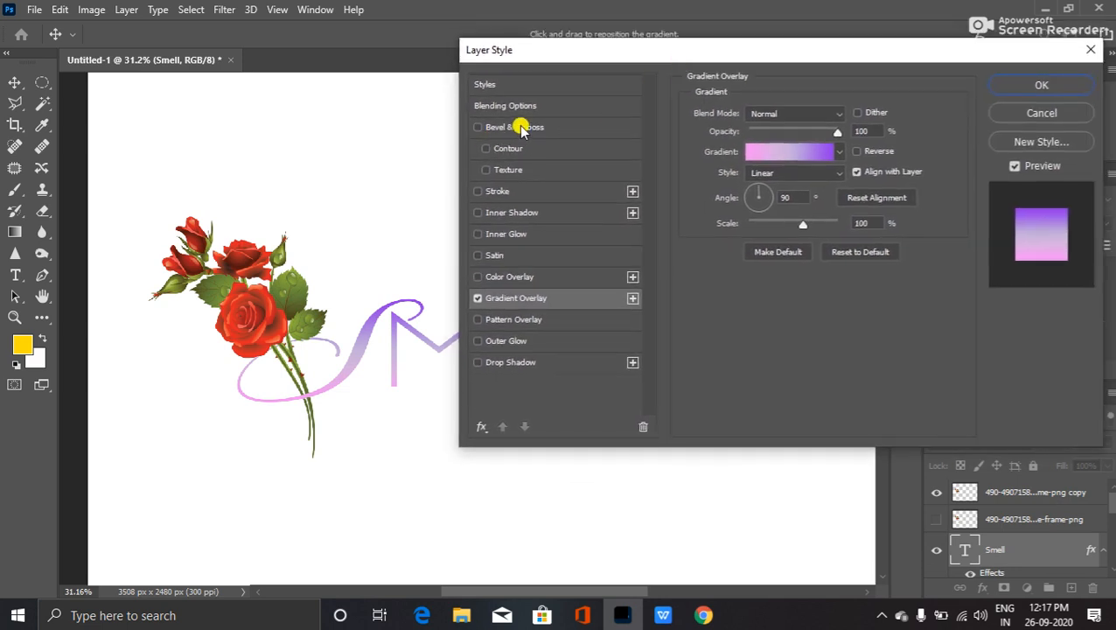
- Give the SMELL lettering a Bevel & Emboss with 126% depth and 24 px size
left_click(516, 126)
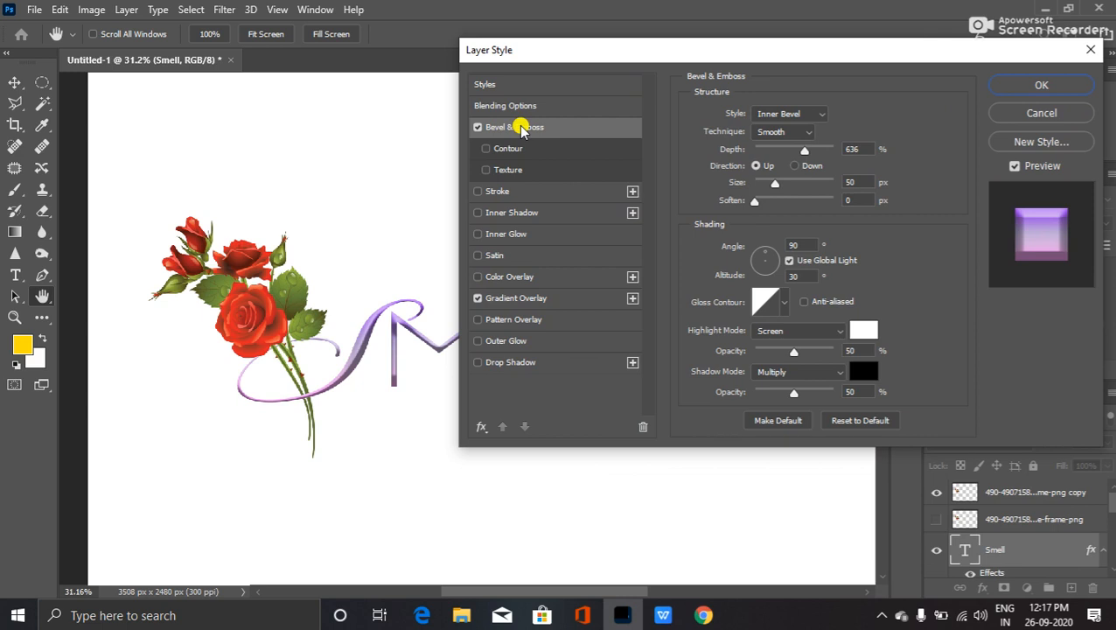
mouse_move(803, 150)
left_mouse_down()
mouse_move(740, 151)
mouse_move(759, 152)
left_mouse_up()
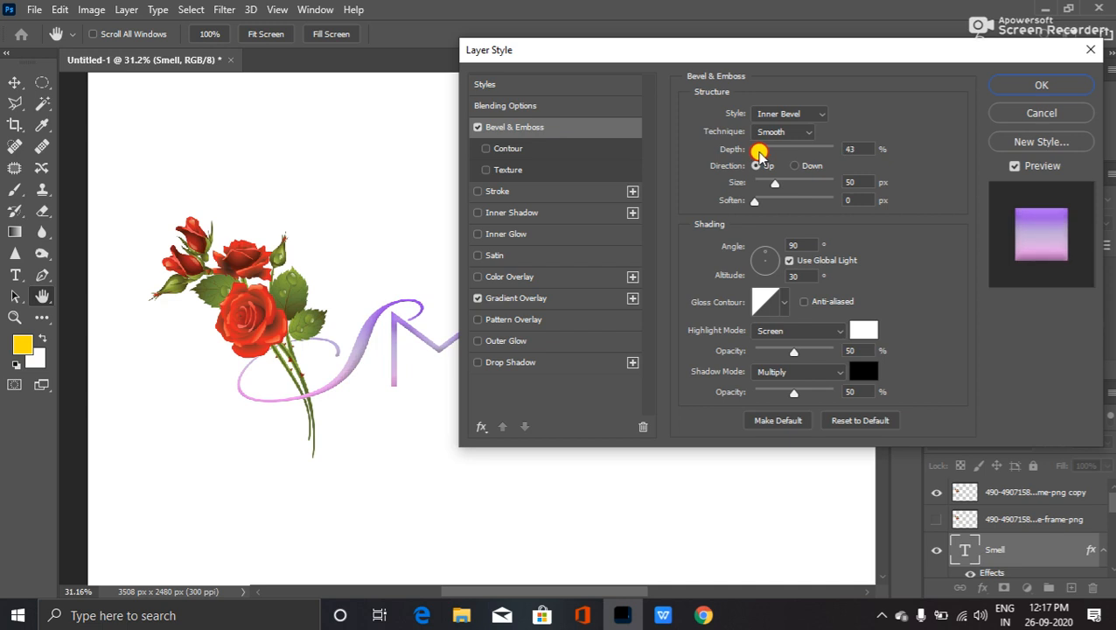
left_click_drag(688, 49, 720, 46)
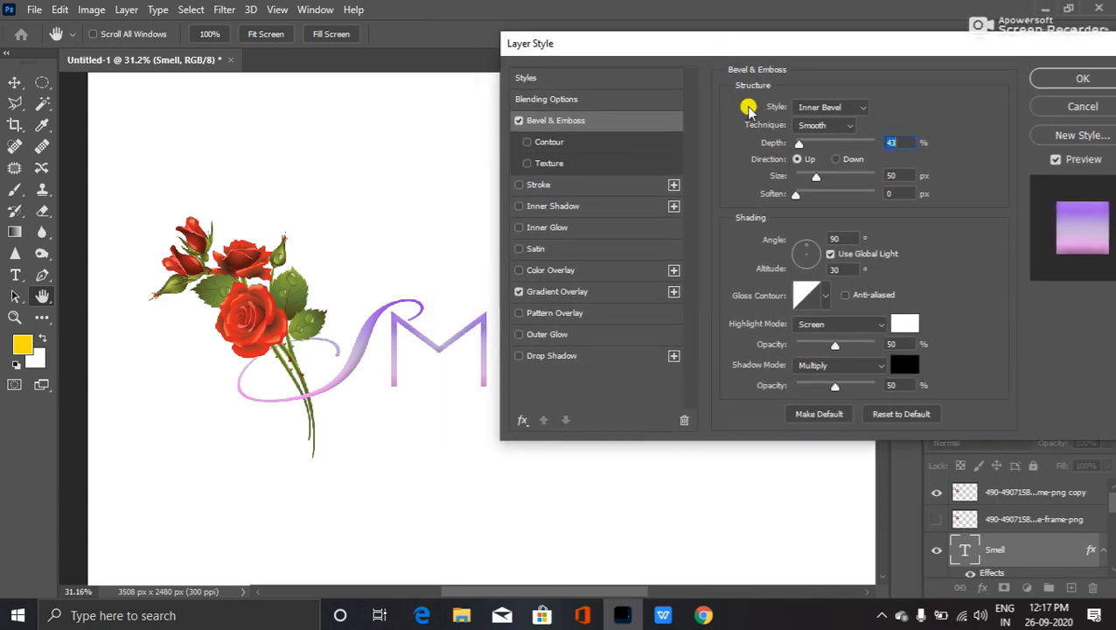
mouse_move(812, 177)
left_mouse_down()
mouse_move(802, 142)
mouse_move(810, 174)
left_mouse_up()
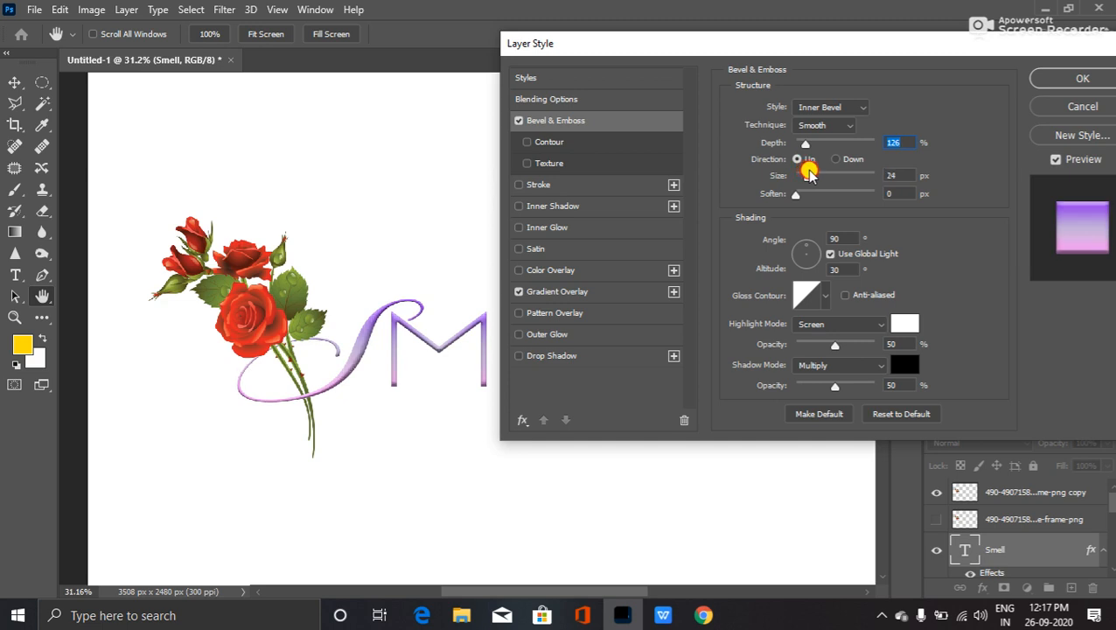
left_click(810, 174)
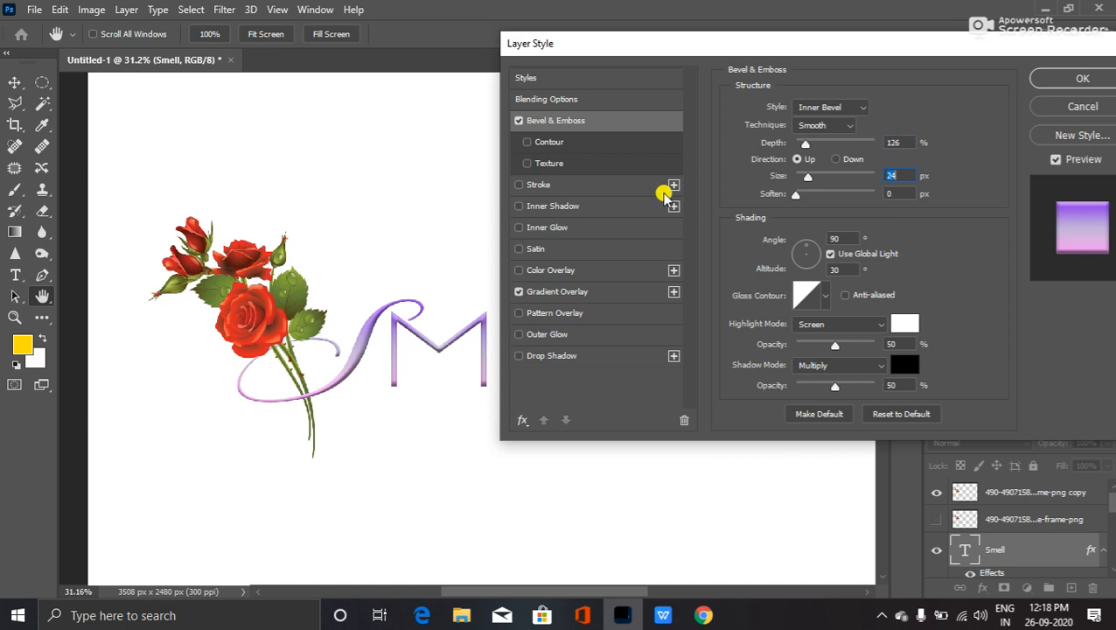
- Try a black Stroke on SMELL at varied size and opacity, then turn it off
left_click(535, 187)
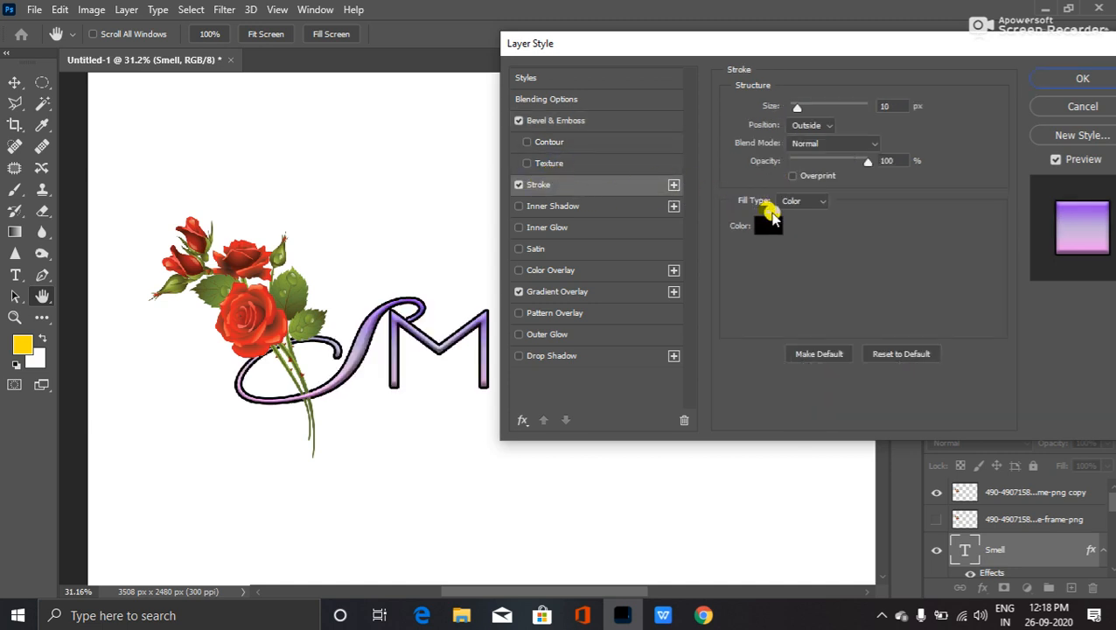
left_click(763, 226)
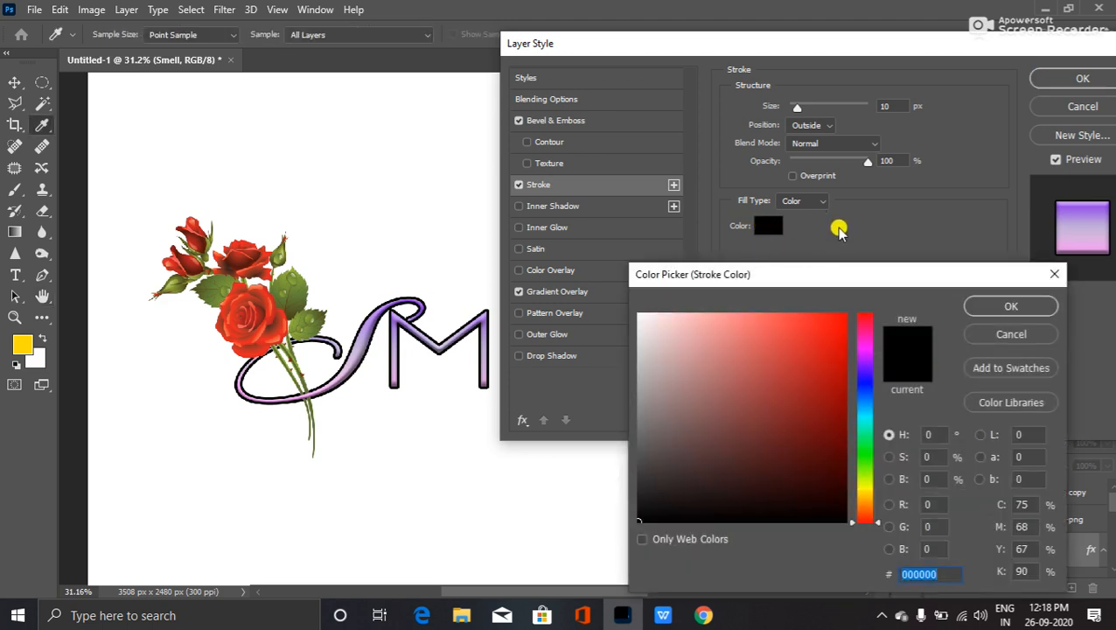
left_click_drag(697, 352, 538, 301)
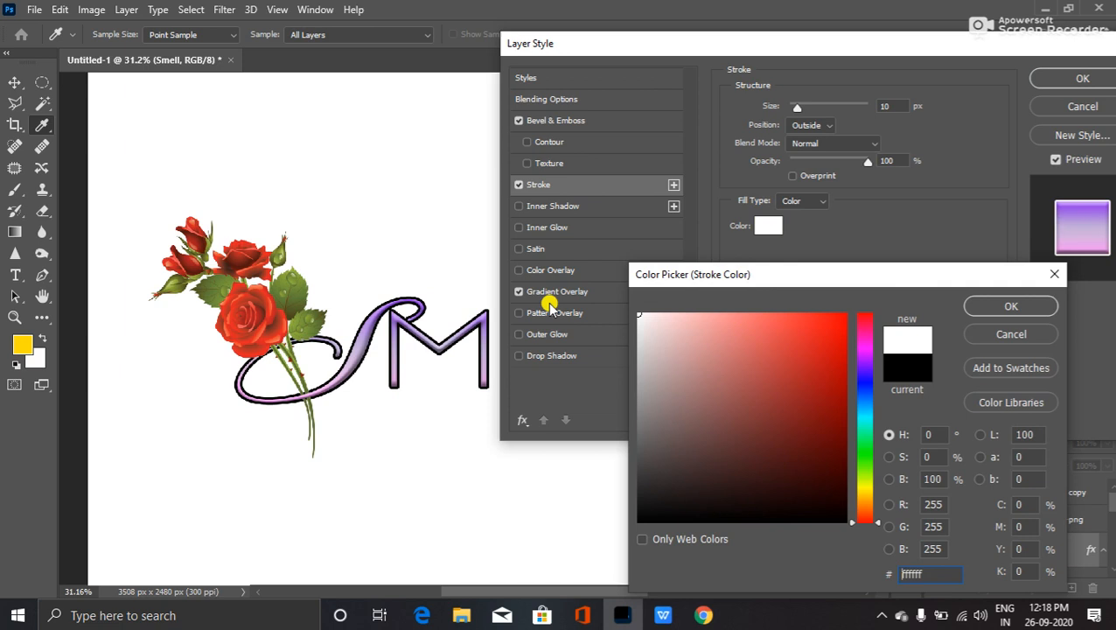
left_click(1011, 333)
left_click_drag(837, 161, 829, 161)
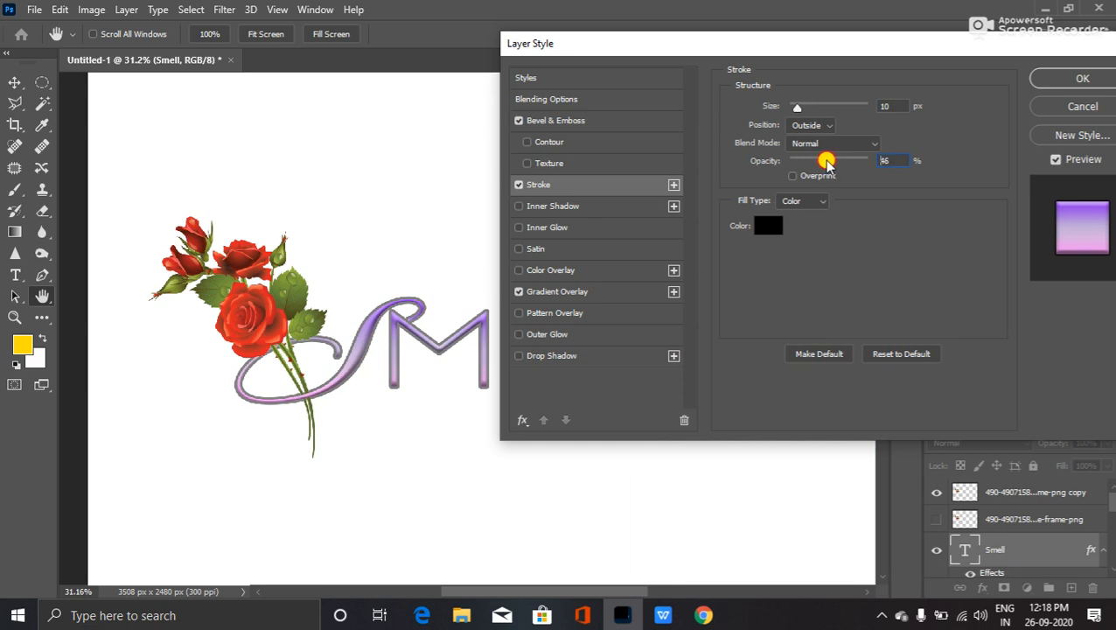
left_click_drag(796, 106, 794, 112)
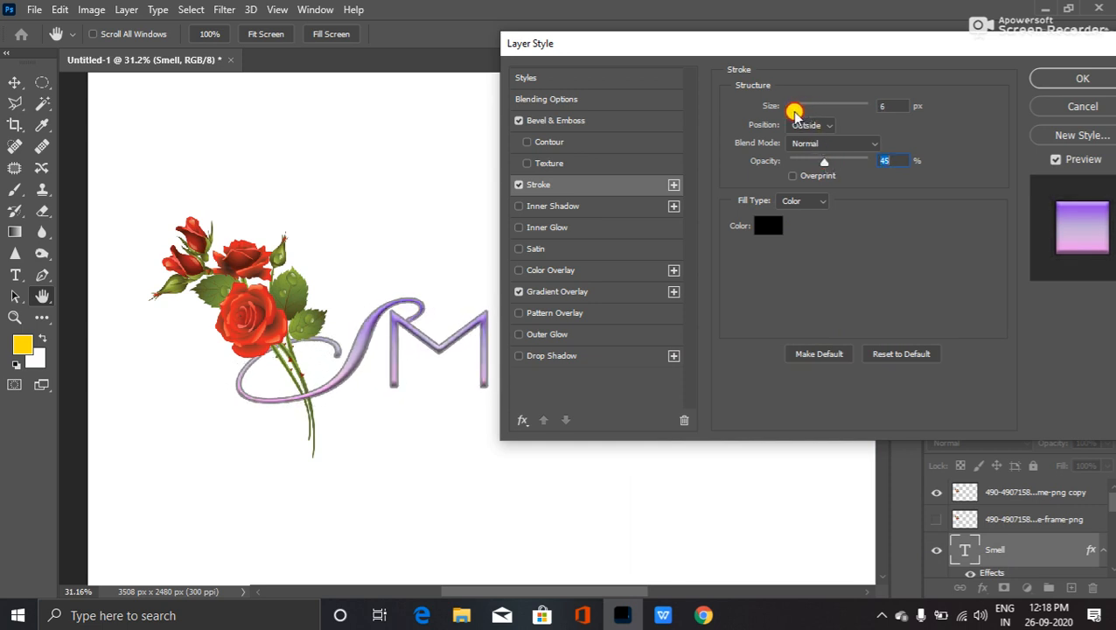
left_click_drag(812, 161, 805, 163)
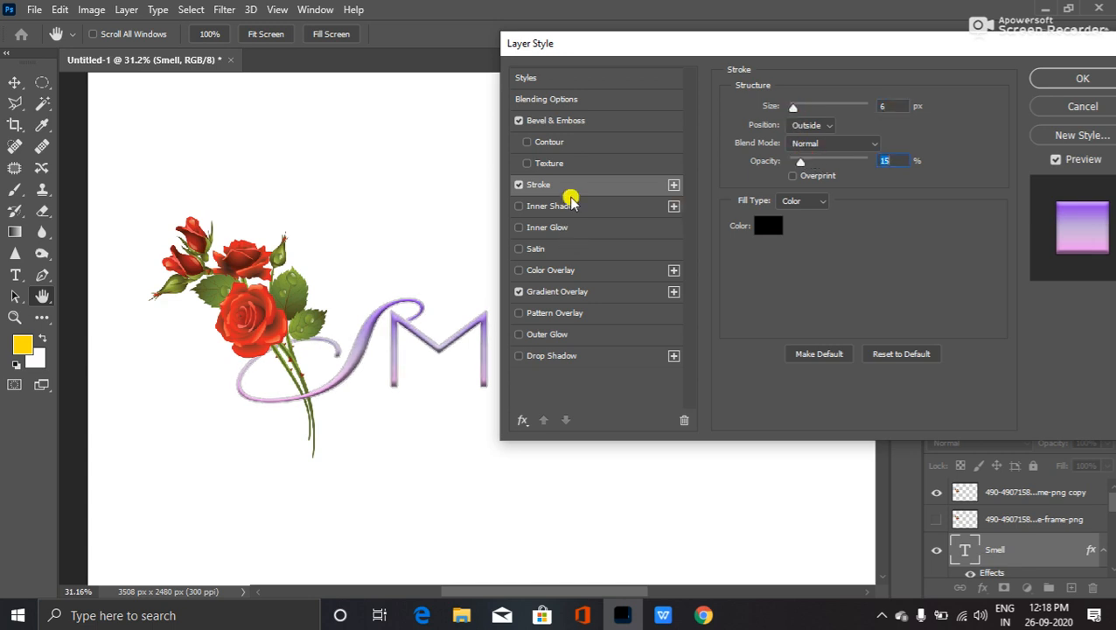
left_click(520, 185)
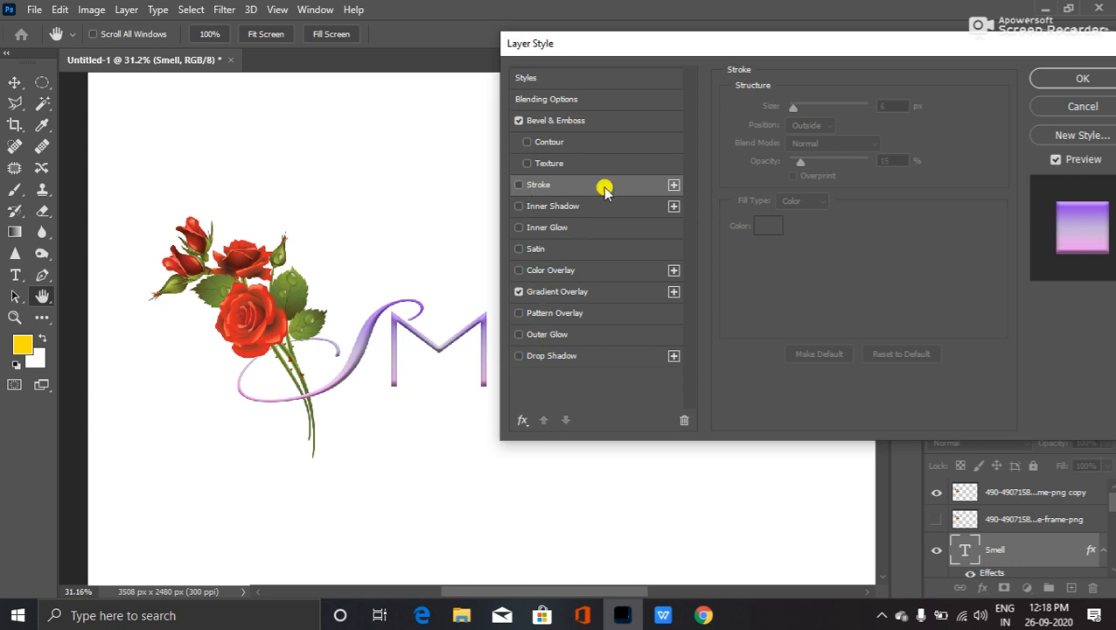
left_click(1048, 82)
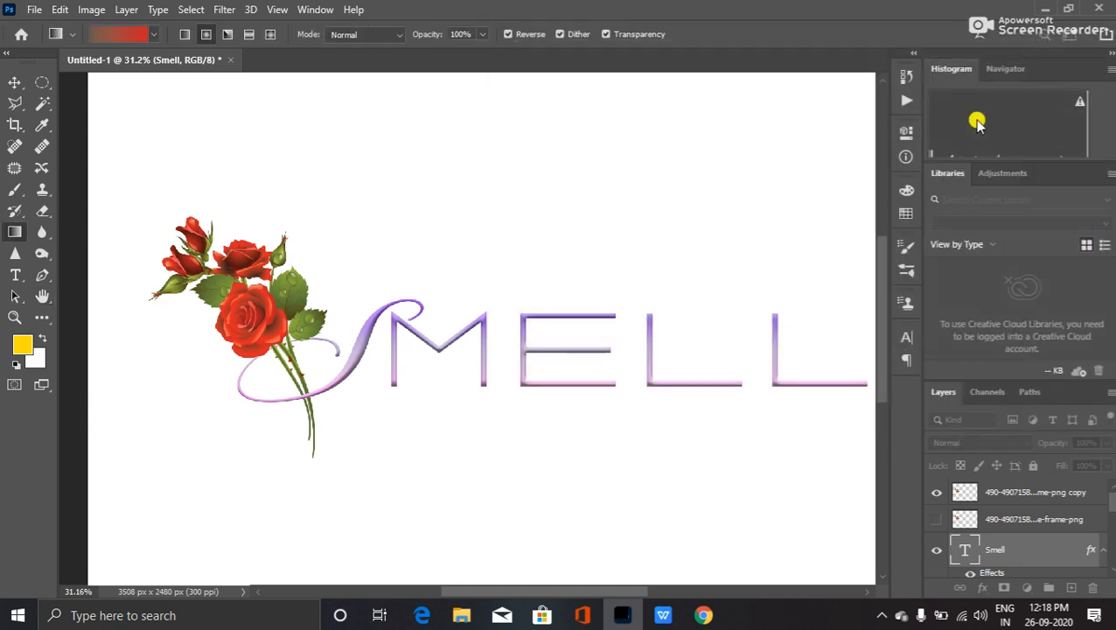
scroll(609, 380, "down", 1)
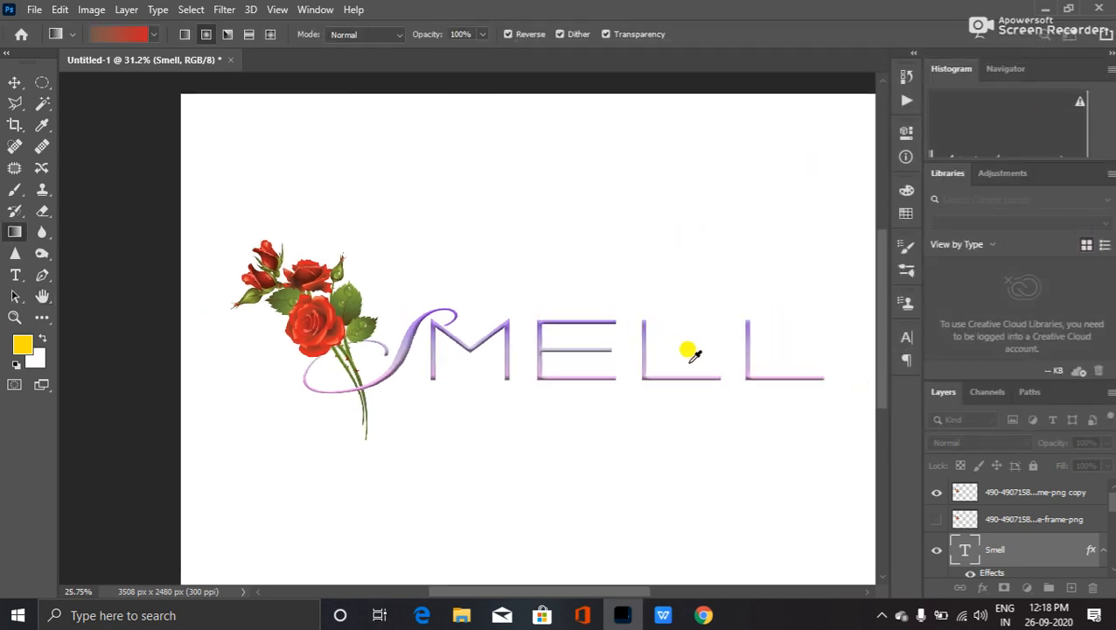
scroll(725, 360, "up", 1)
scroll(729, 385, "down", 1)
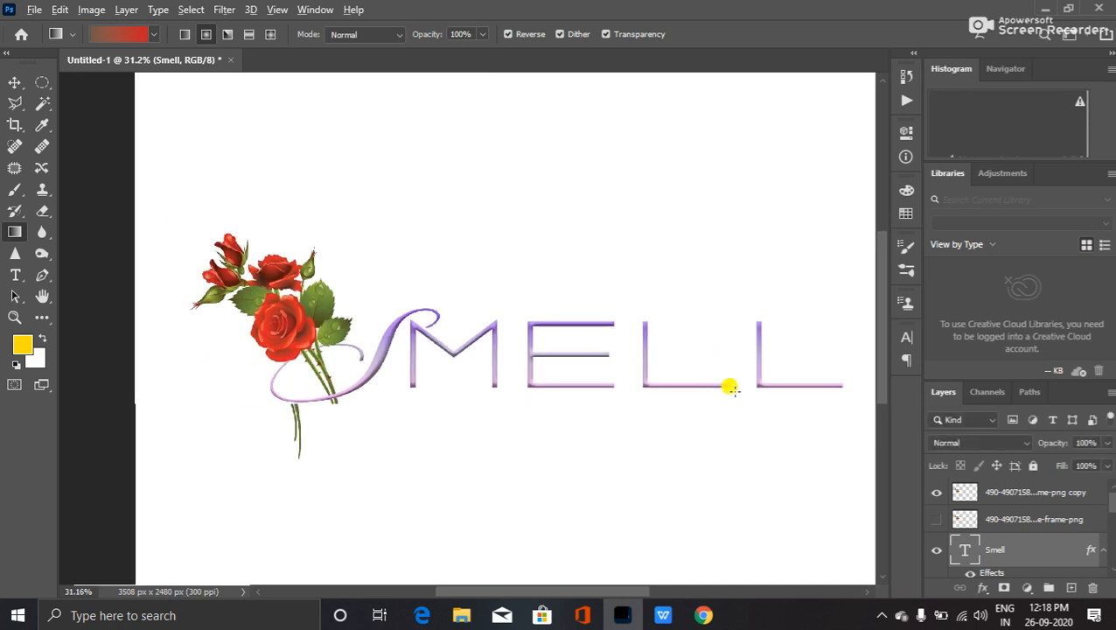
left_click_drag(730, 385, 668, 359)
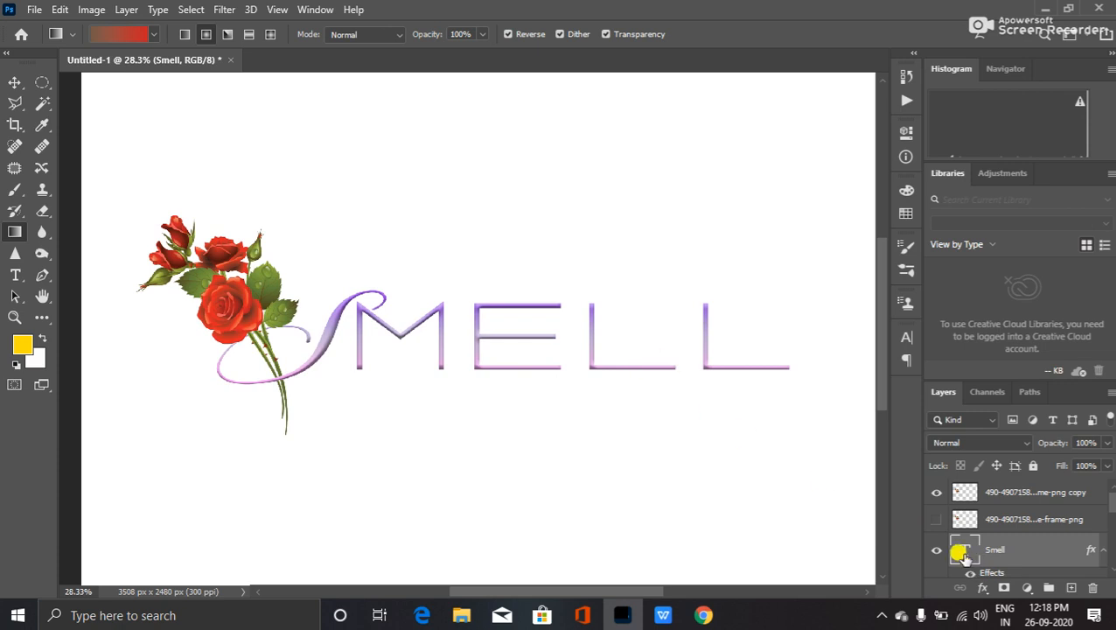
left_click_drag(962, 555, 742, 523)
left_click_drag(741, 523, 662, 278)
left_click_drag(662, 278, 346, 305)
left_click_drag(346, 305, 695, 377)
left_click_drag(695, 378, 716, 411)
left_click_drag(708, 408, 1012, 524)
left_click(1025, 495)
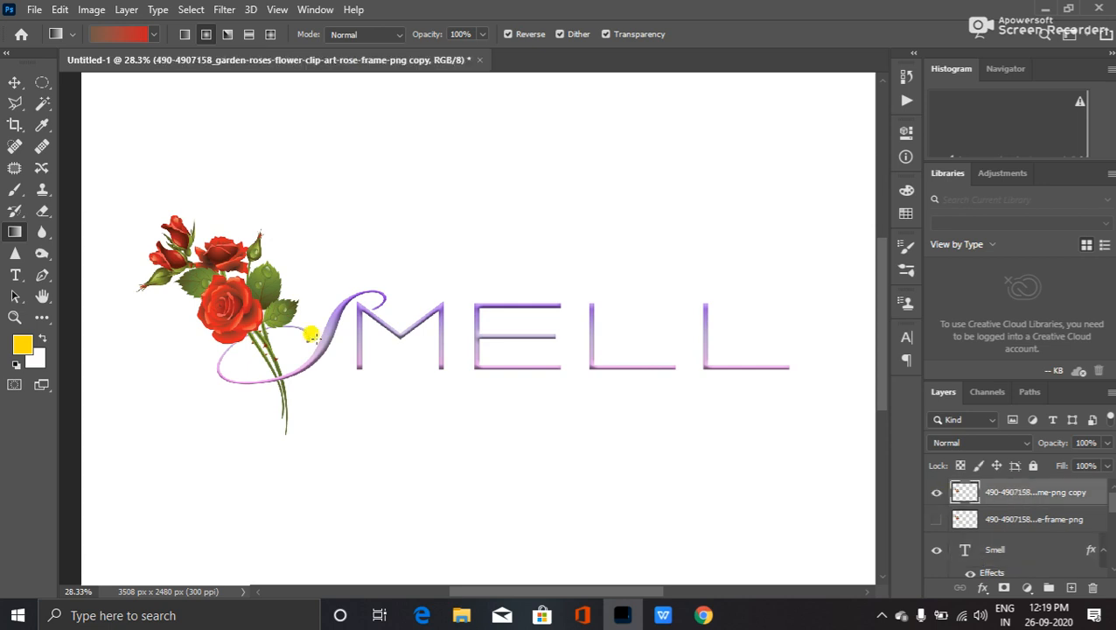
- Type 'FRAGRANCE OF LIFE' below SMELL and widen its text box to run beneath the wordmark
left_click(15, 275)
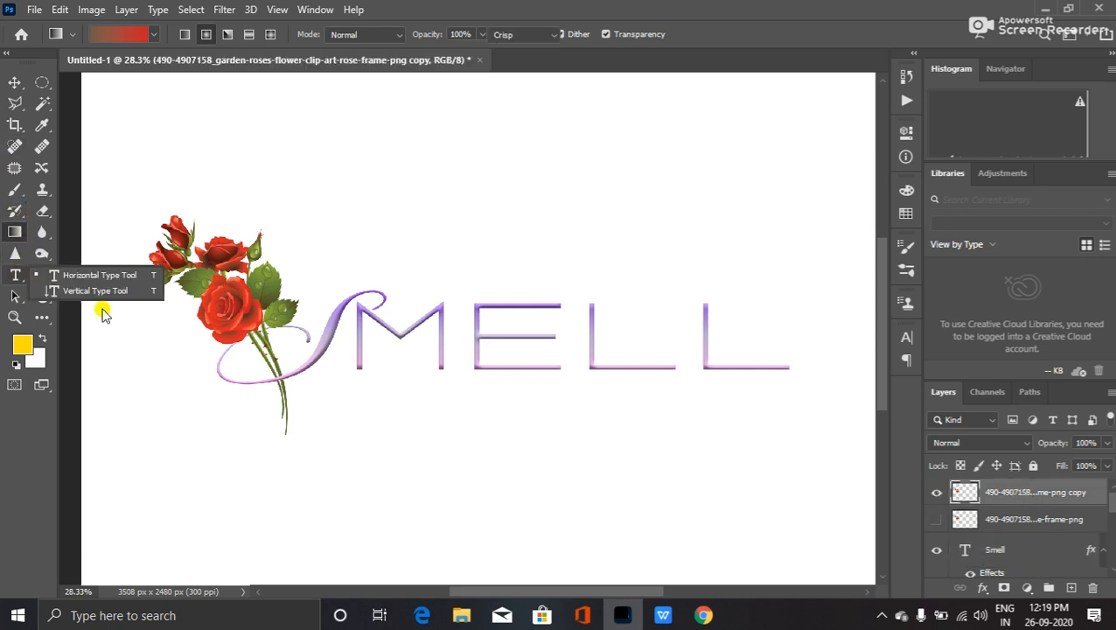
left_click(326, 415)
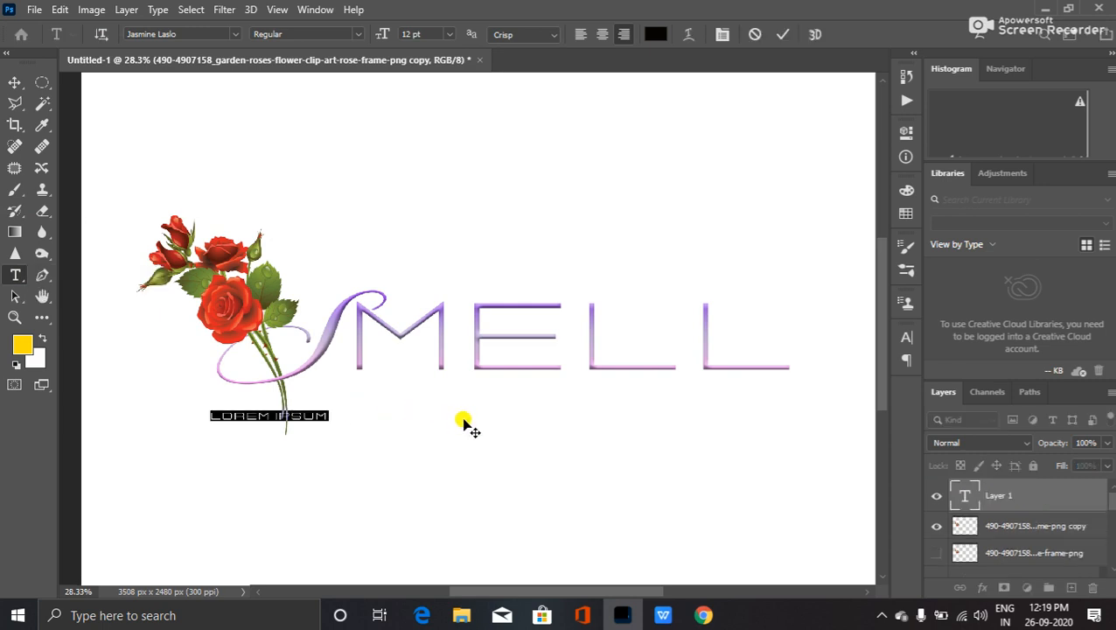
key("BackSpace")
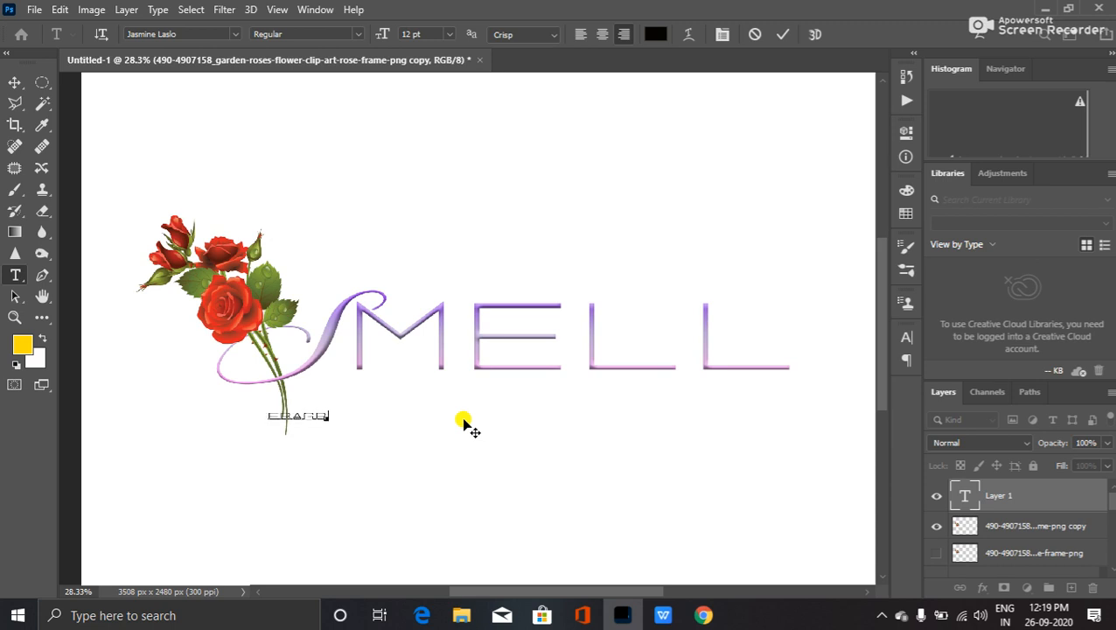
type("FRAGRANCE")
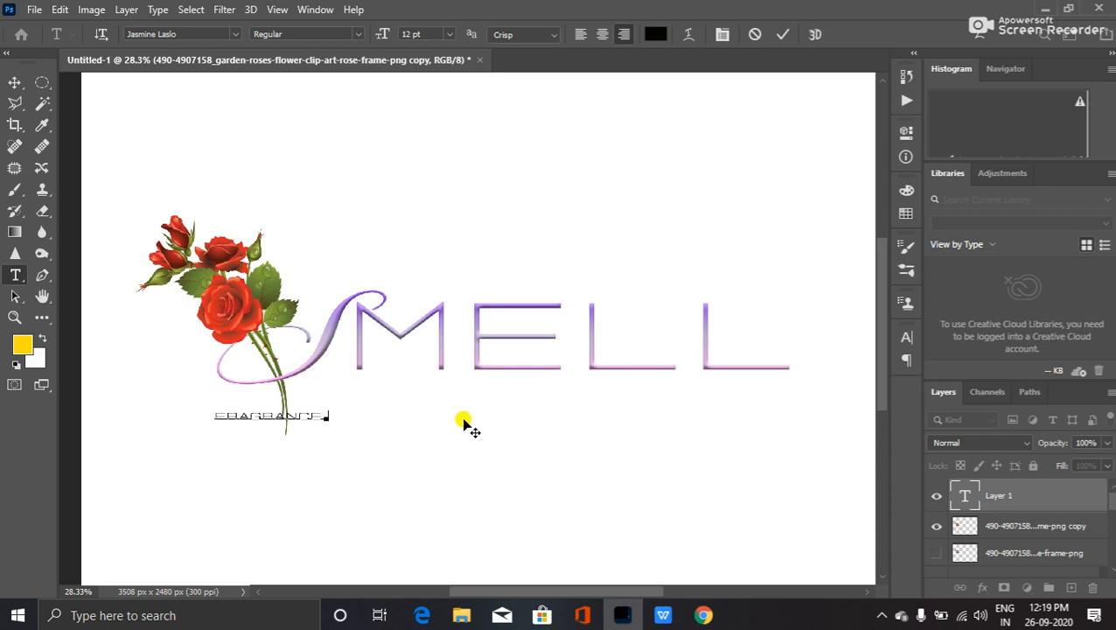
type(" OF")
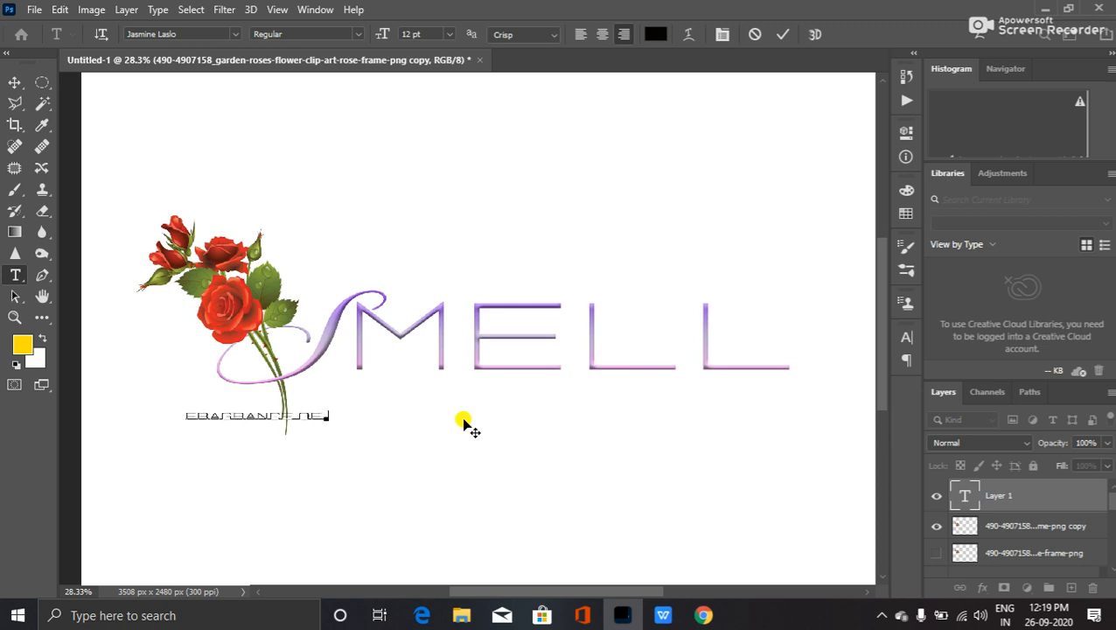
type(" LIFE")
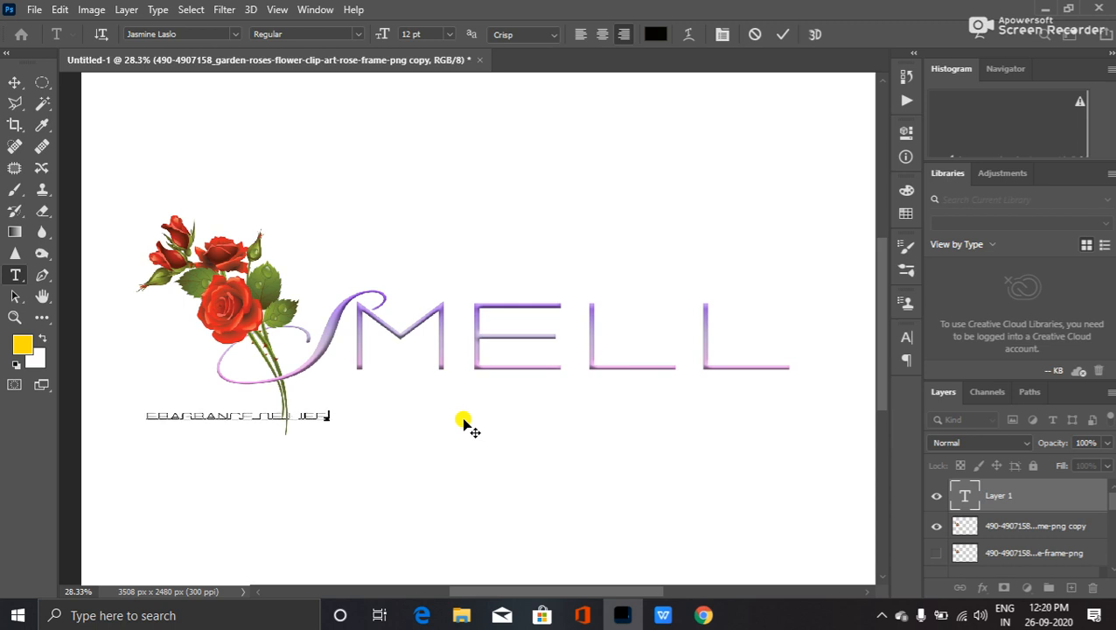
left_click_drag(307, 418, 465, 408)
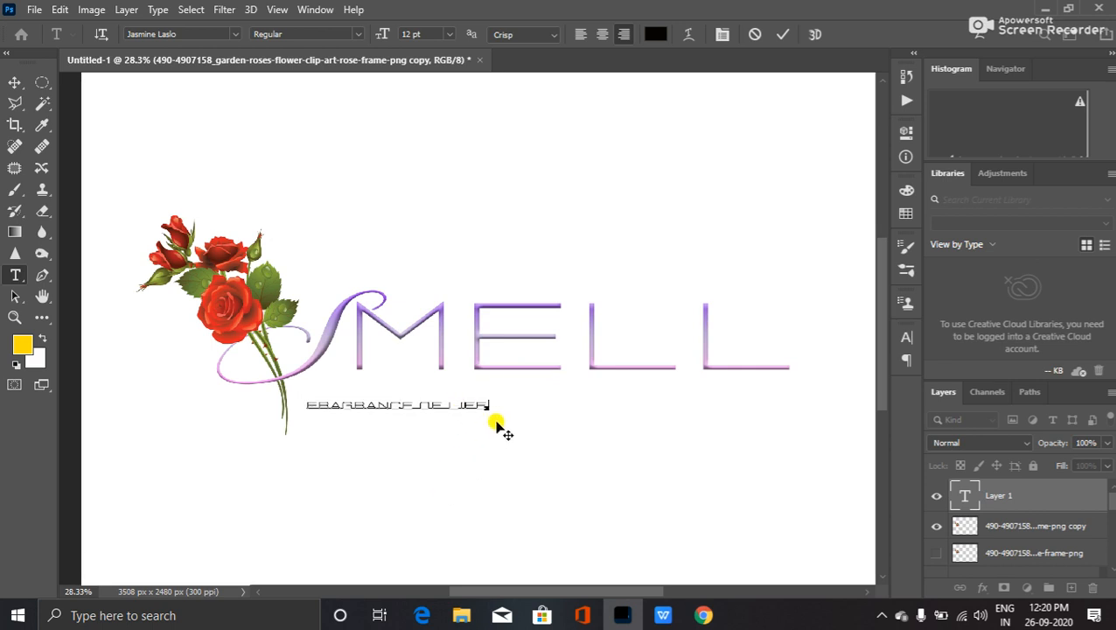
left_click_drag(510, 418, 792, 423)
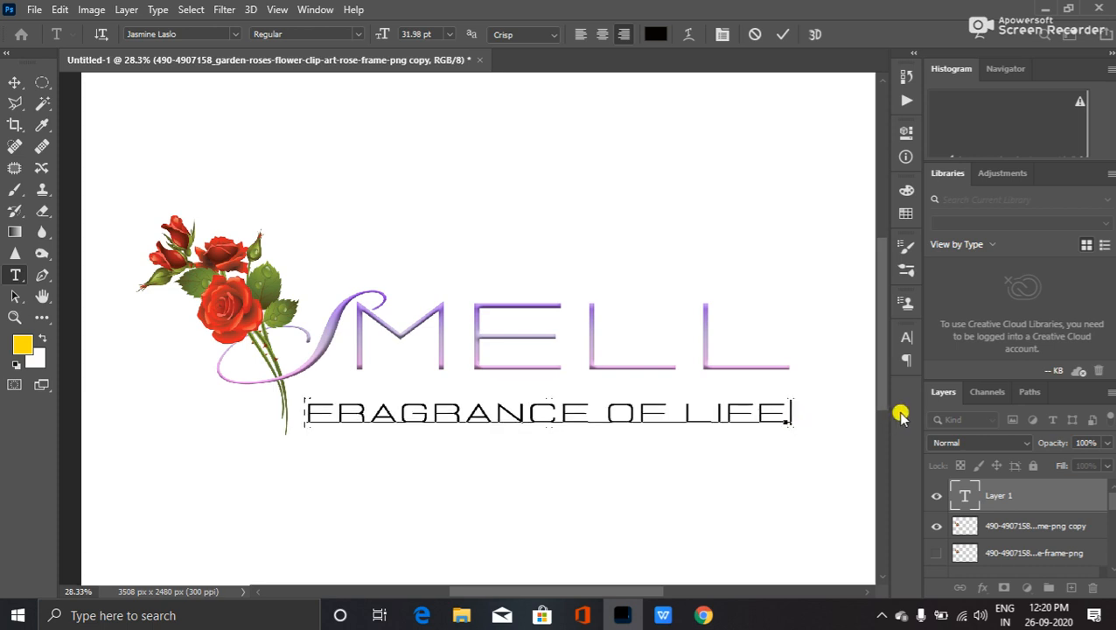
key("ctrl+Return")
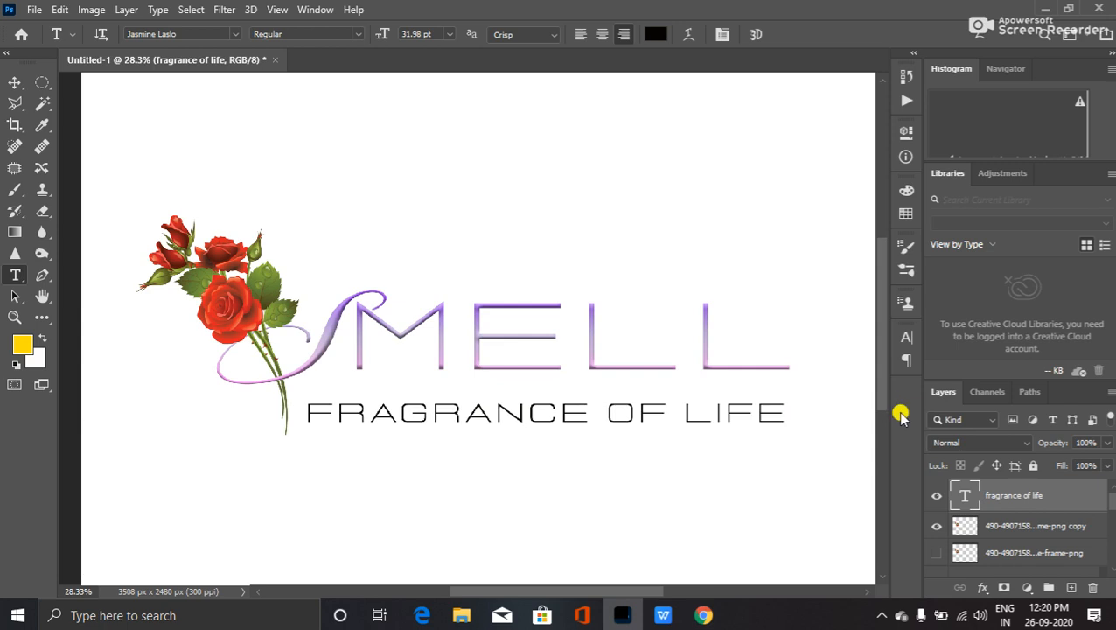
- Nudge the tagline slightly up and to the right
key("v")
key("Up")
key("Up")
key("Up")
key("Up")
key("Up")
key("Up")
key("Up")
key("Up")
key("Up")
key("Up")
key("Up")
key("Up")
key("Up")
key("Up")
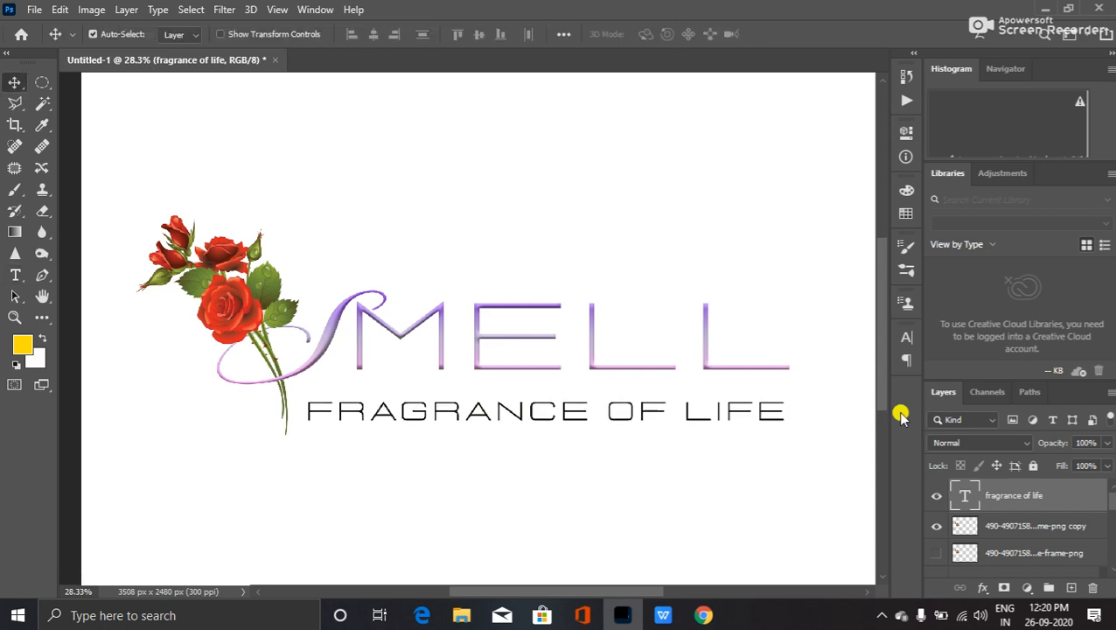
key("Up")
key("Up")
key("Up")
key("Up")
key("Up")
key("Up")
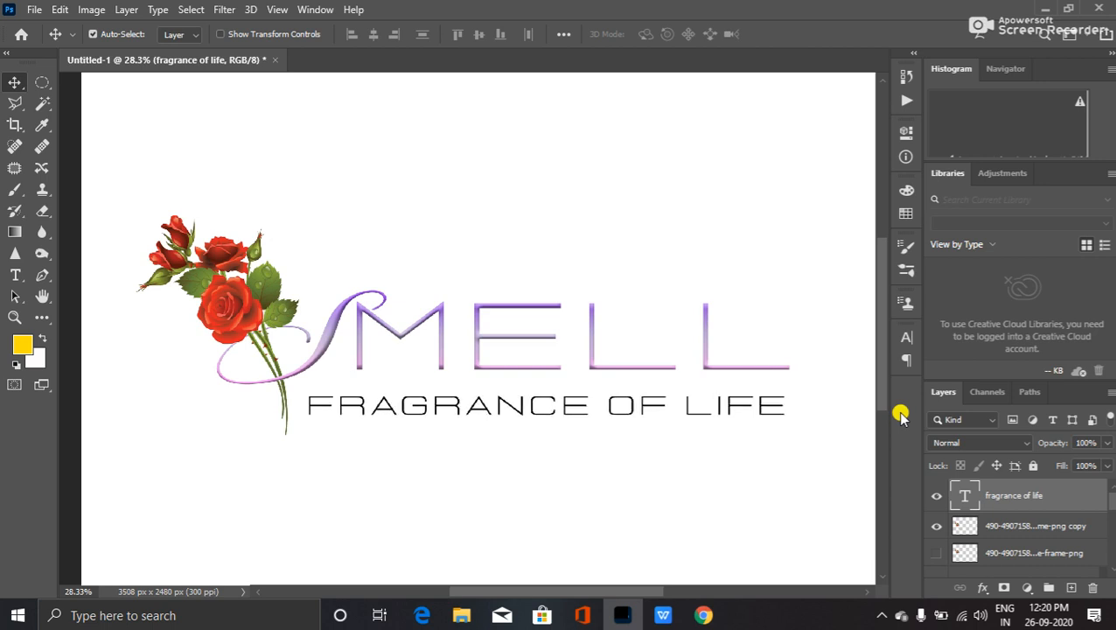
key("Right")
key("Right")
key("Right")
key("Right")
key("Right")
key("Right")
key("Right")
key("Right")
key("Right")
key("Right")
key("Right")
key("Right")
key("Right")
key("Right")
key("Right")
key("Right")
key("Right")
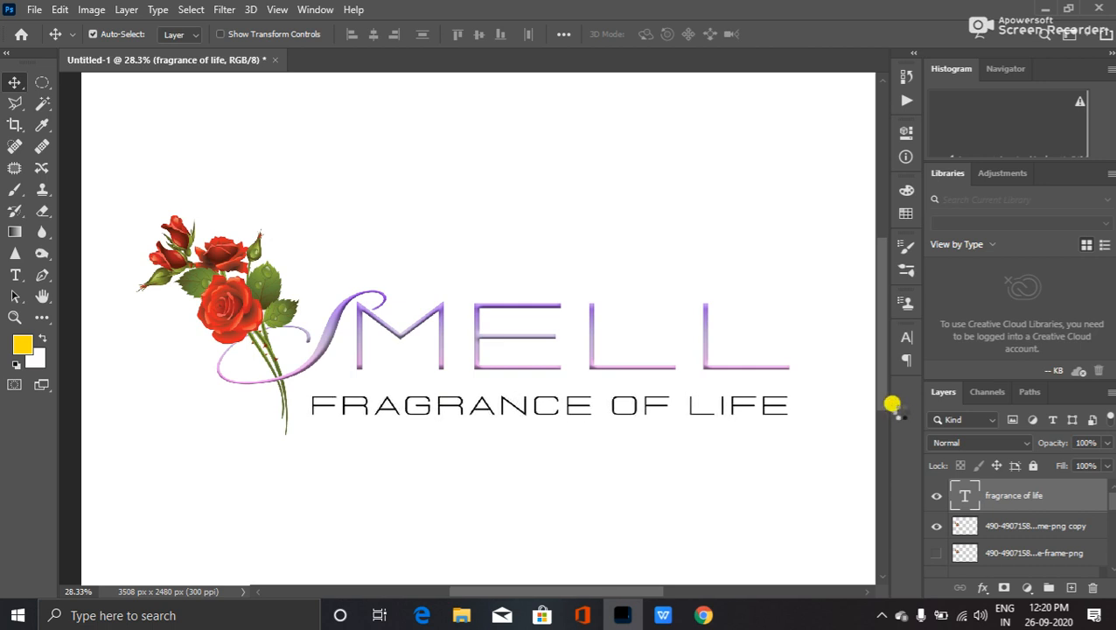
- Preview the tagline in successive fonts such as Alpha Century and Gadugi
double_click(965, 497)
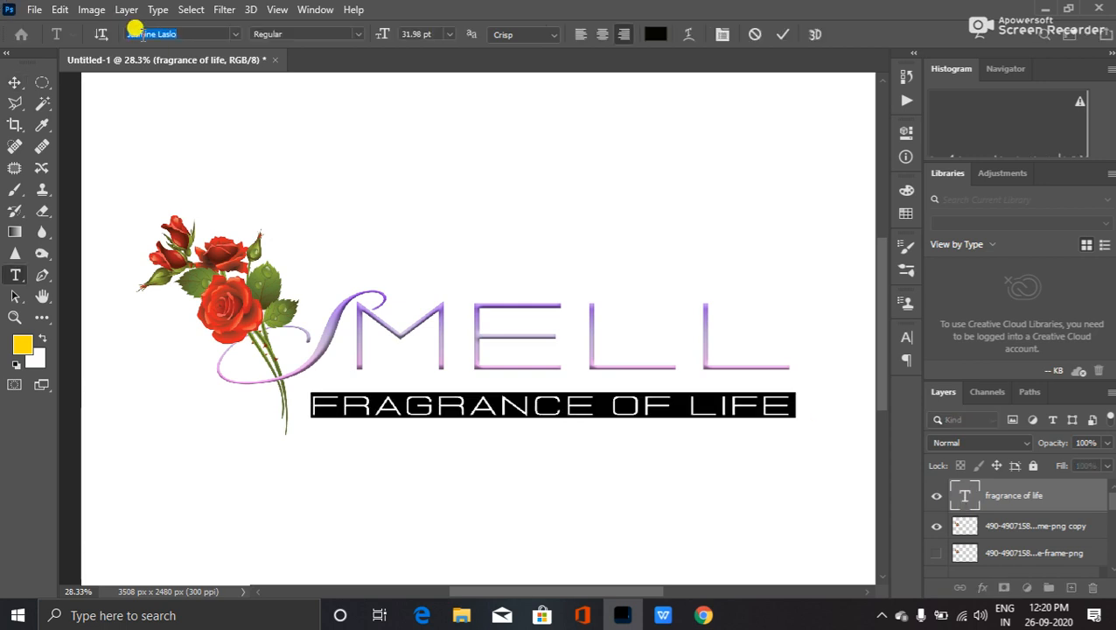
key("Down")
key("Down")
key("Down")
key("Down")
key("Down")
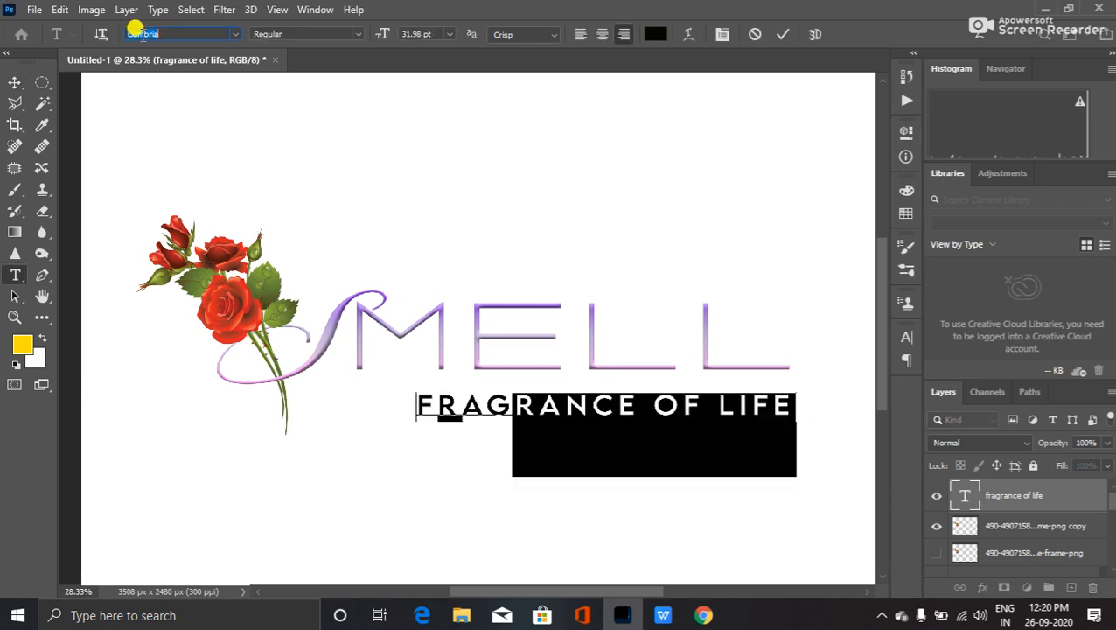
key("Down")
key("Down")
key("Down")
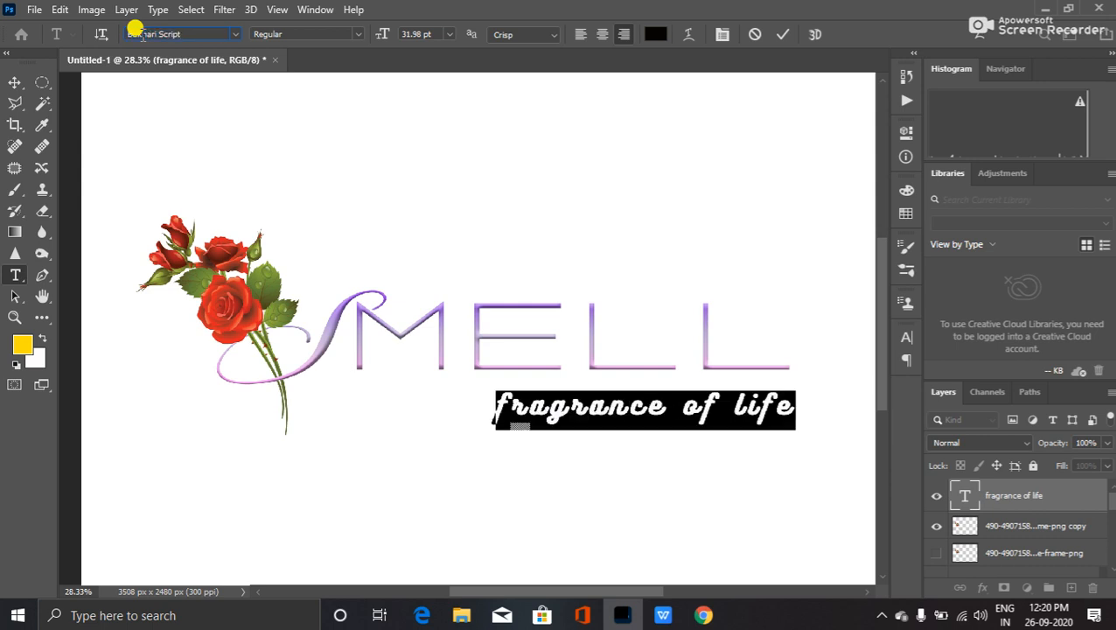
key("Down")
key("Down")
key("Down")
key("Down")
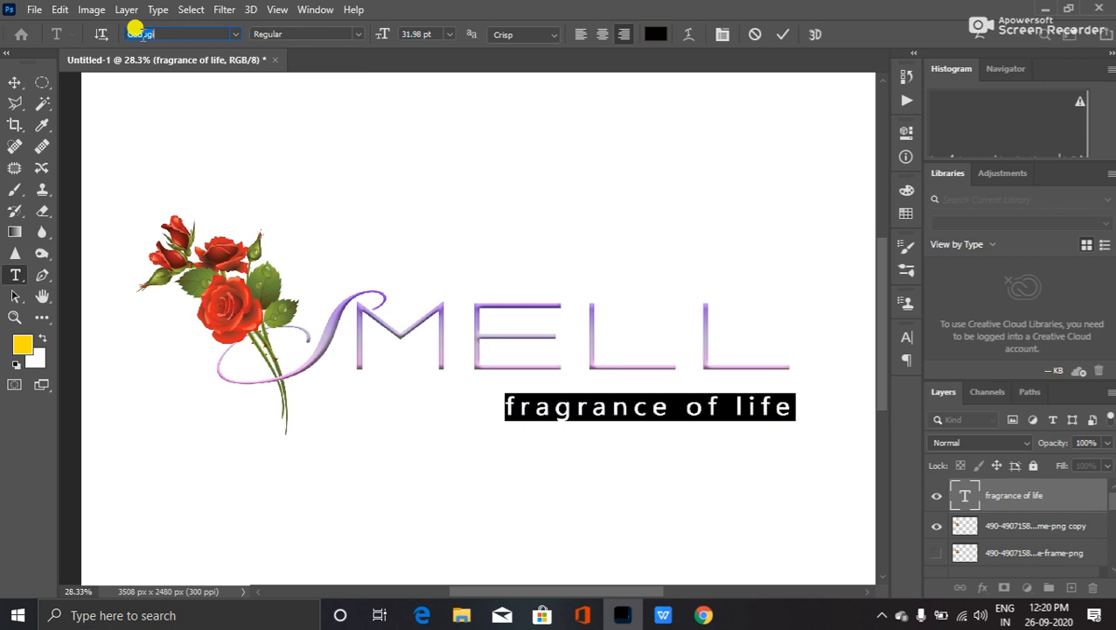
key("Down")
key("Down")
key("Down")
key("Down")
key("Down")
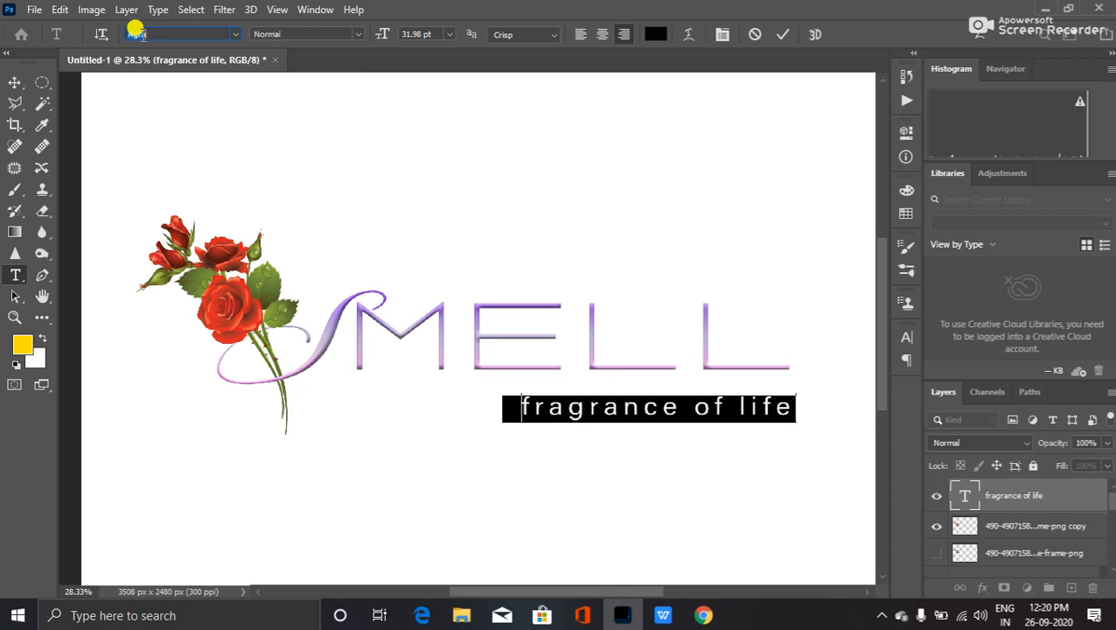
key("Down")
key("Down")
key("Down")
key("Down")
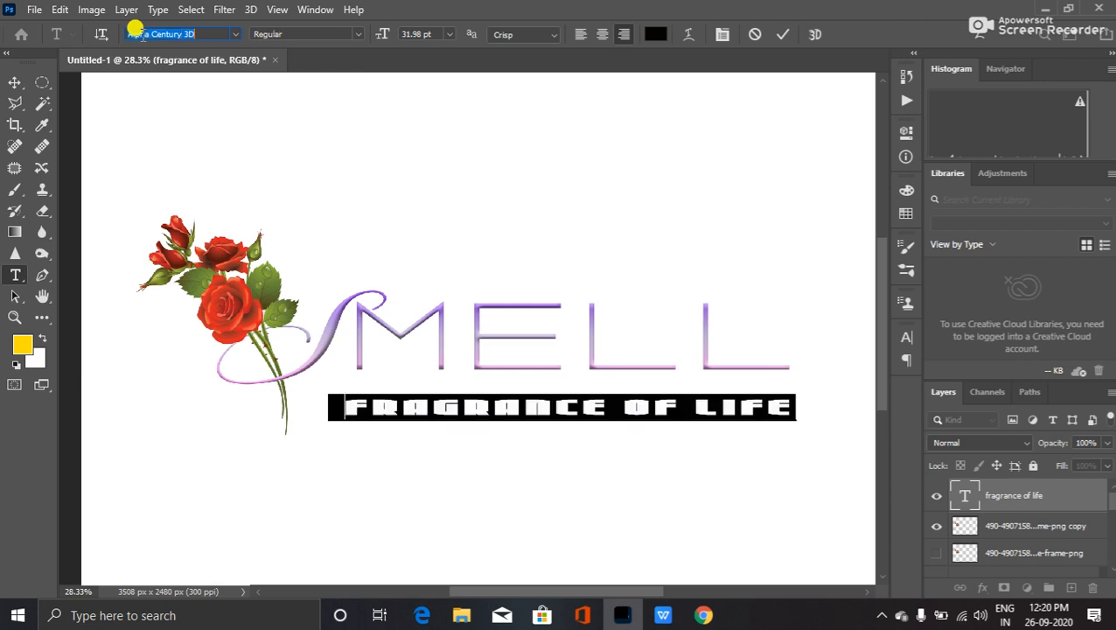
key("Down")
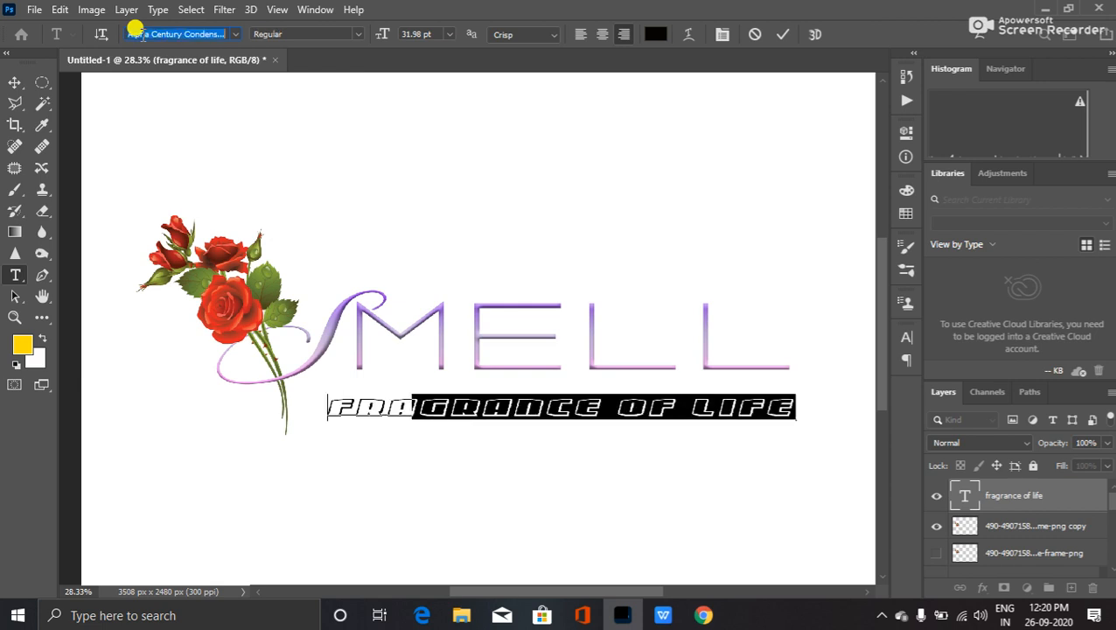
key("Down")
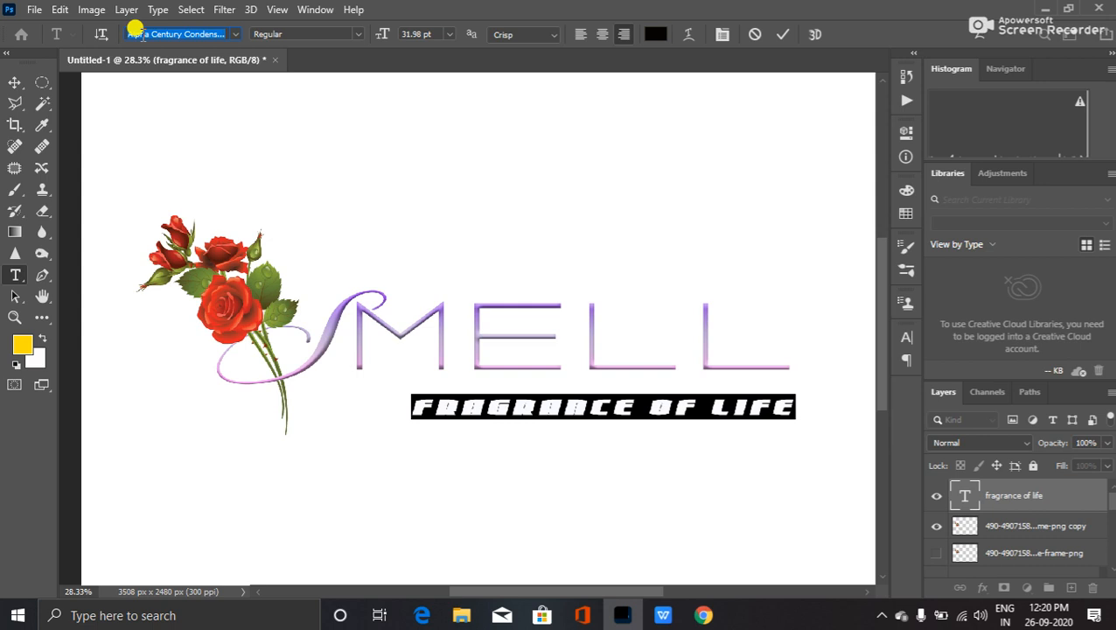
left_click(236, 34)
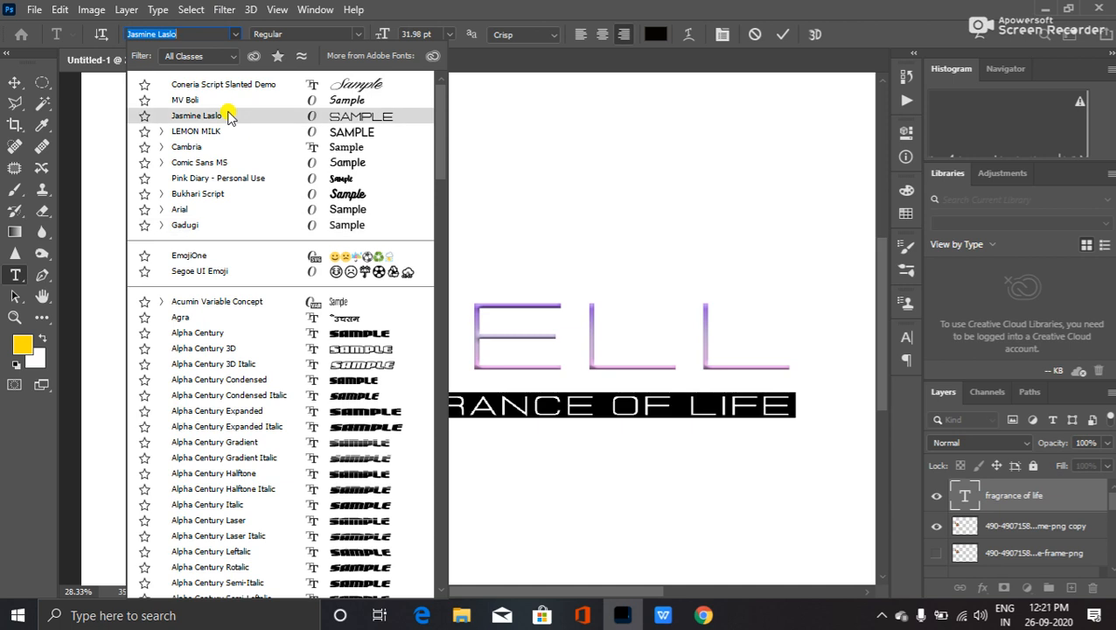
- Preview Candara, Consolas and Corbel on the tagline, then keep Jasmine Laslo
scroll(244, 248, "down", 3)
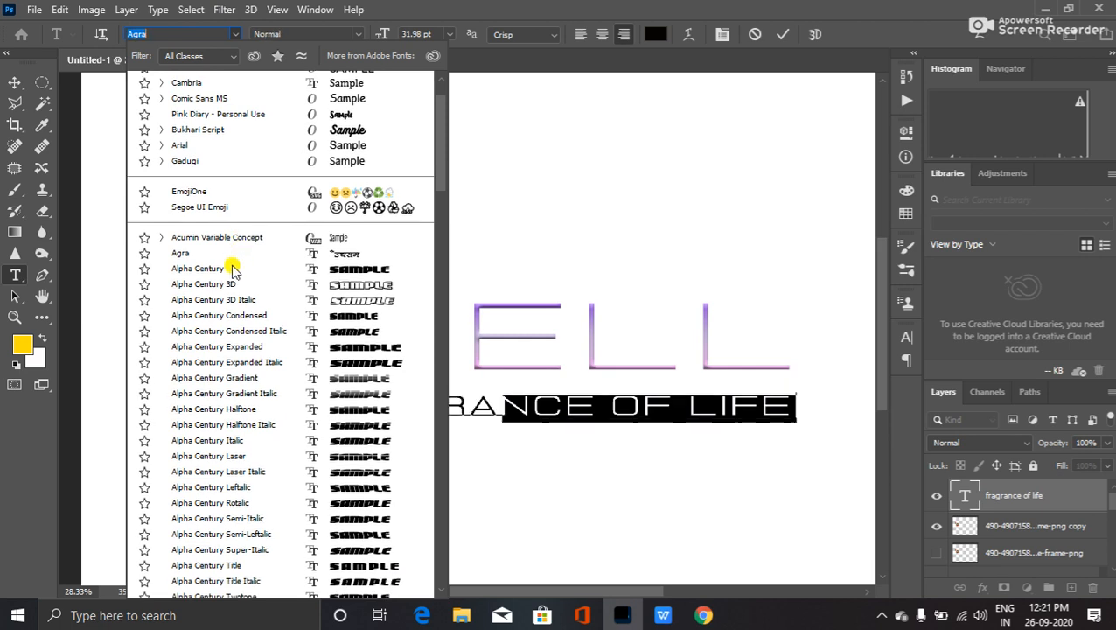
scroll(232, 267, "down", 10)
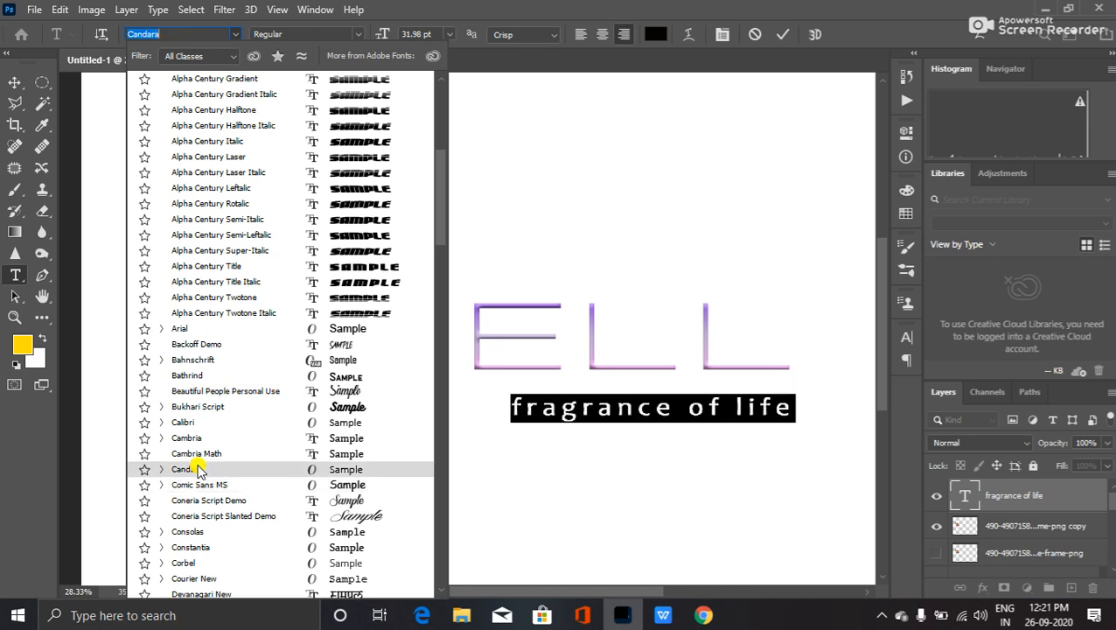
scroll(199, 477, "down", 2)
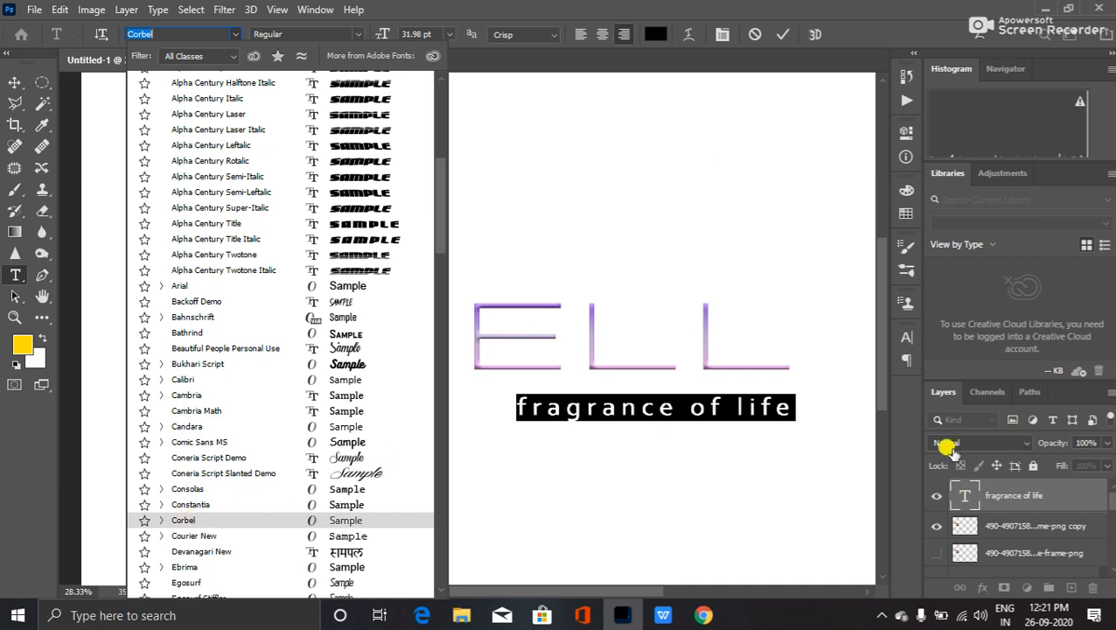
left_click(721, 35)
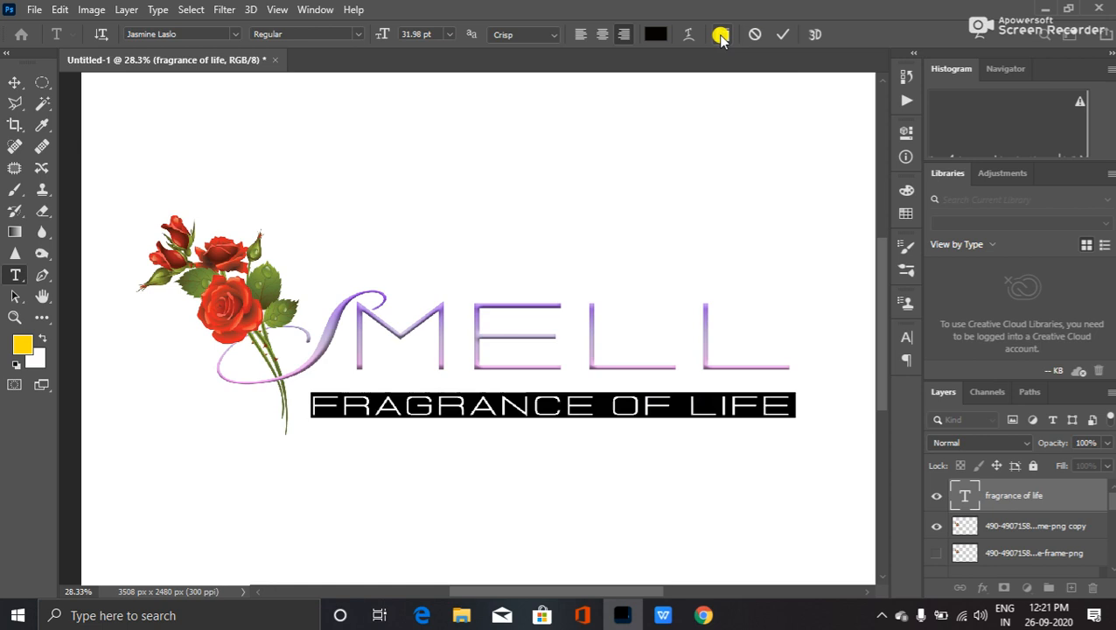
- Turn on All Caps for the tagline and set it in Momcake Thin
left_click(721, 35)
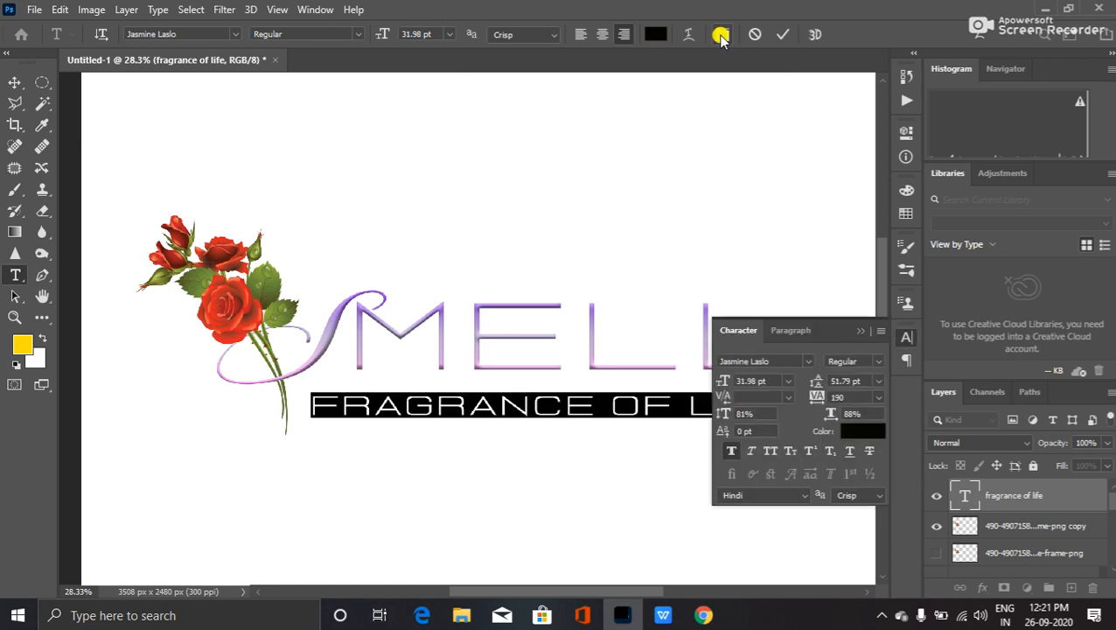
left_click(770, 452)
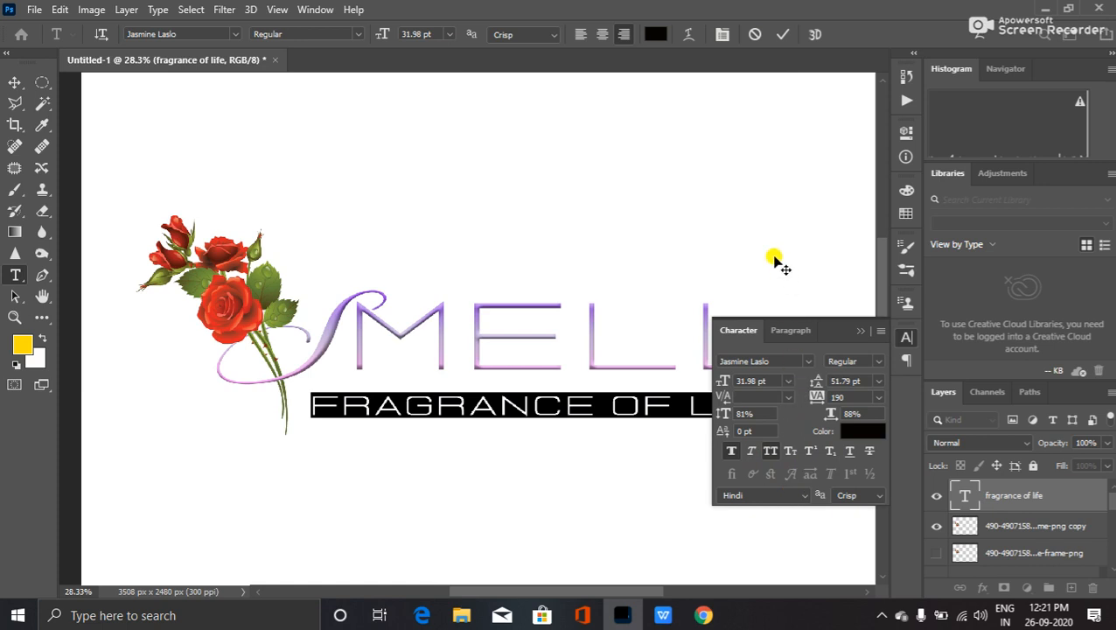
left_click(234, 35)
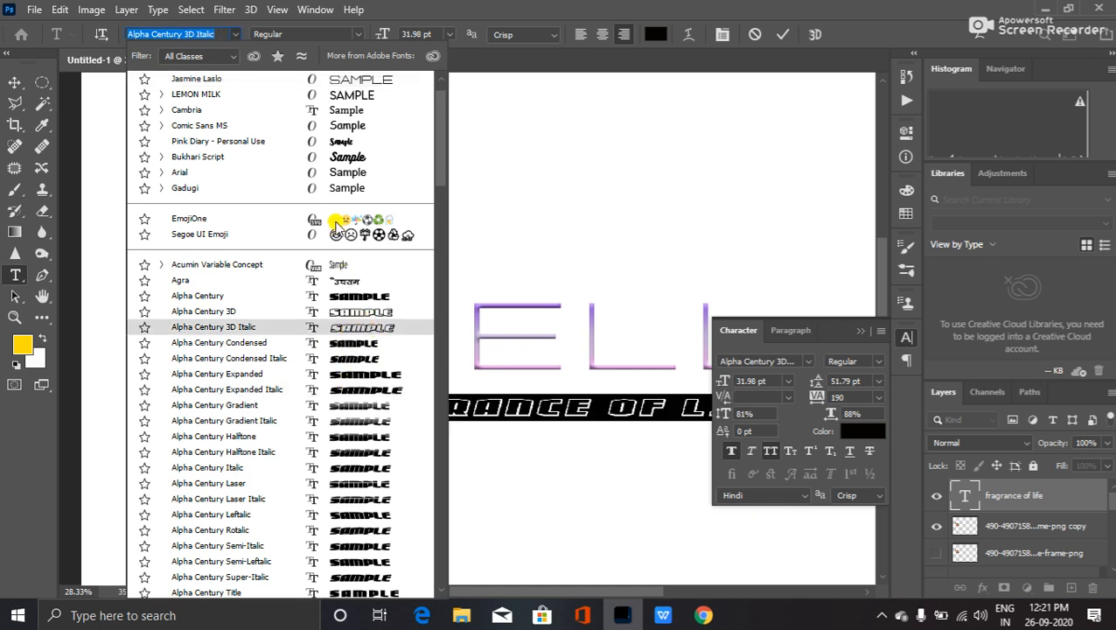
scroll(274, 393, "down", 5)
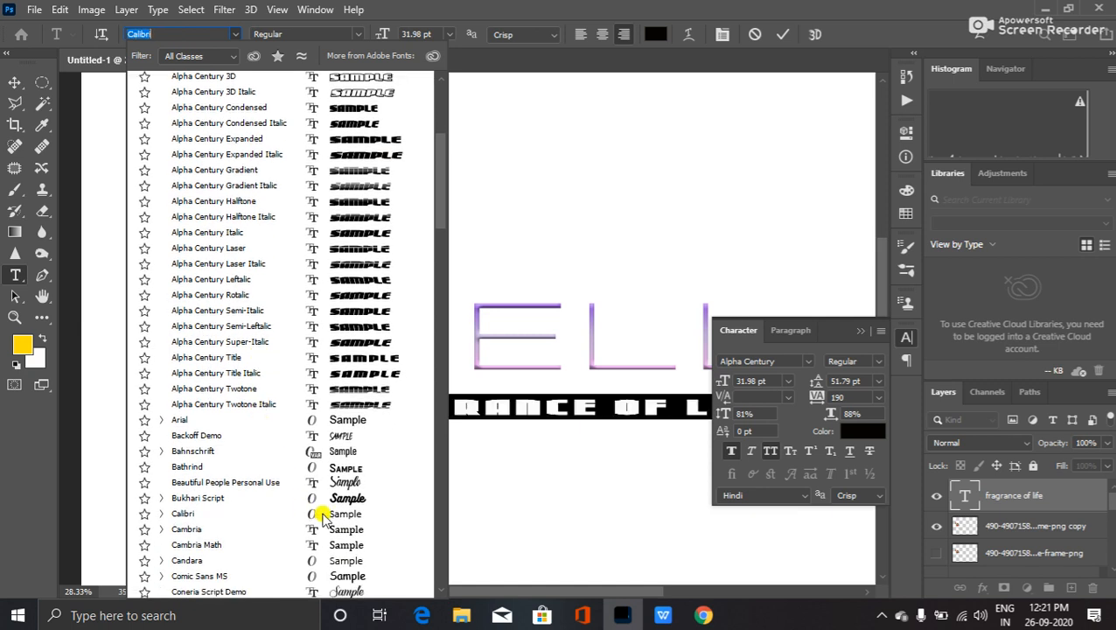
scroll(322, 516, "down", 2)
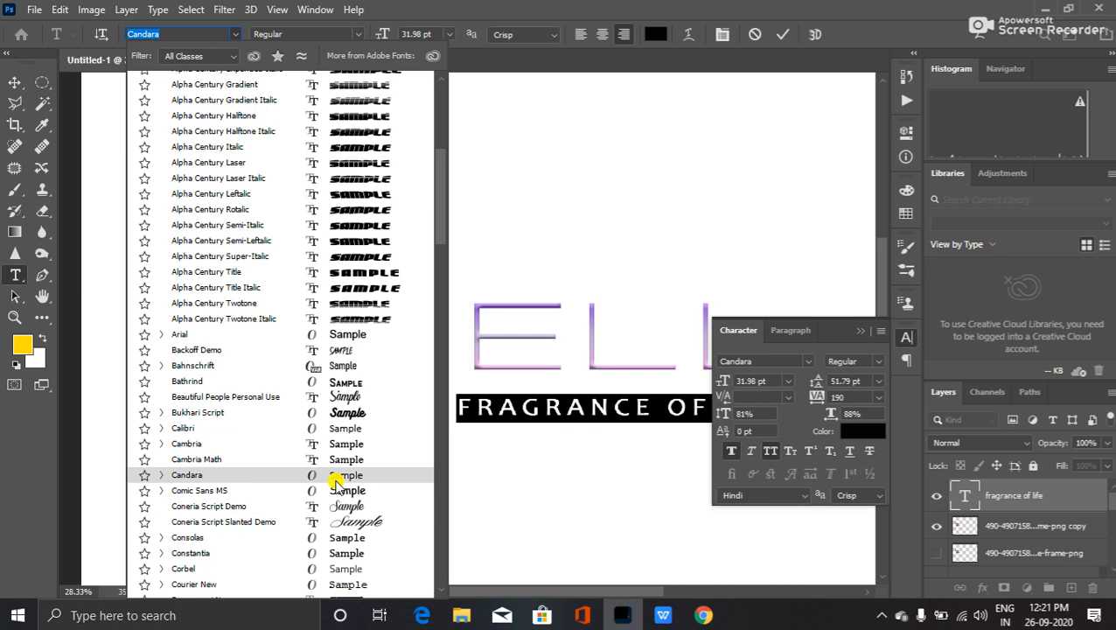
scroll(341, 516, "down", 1)
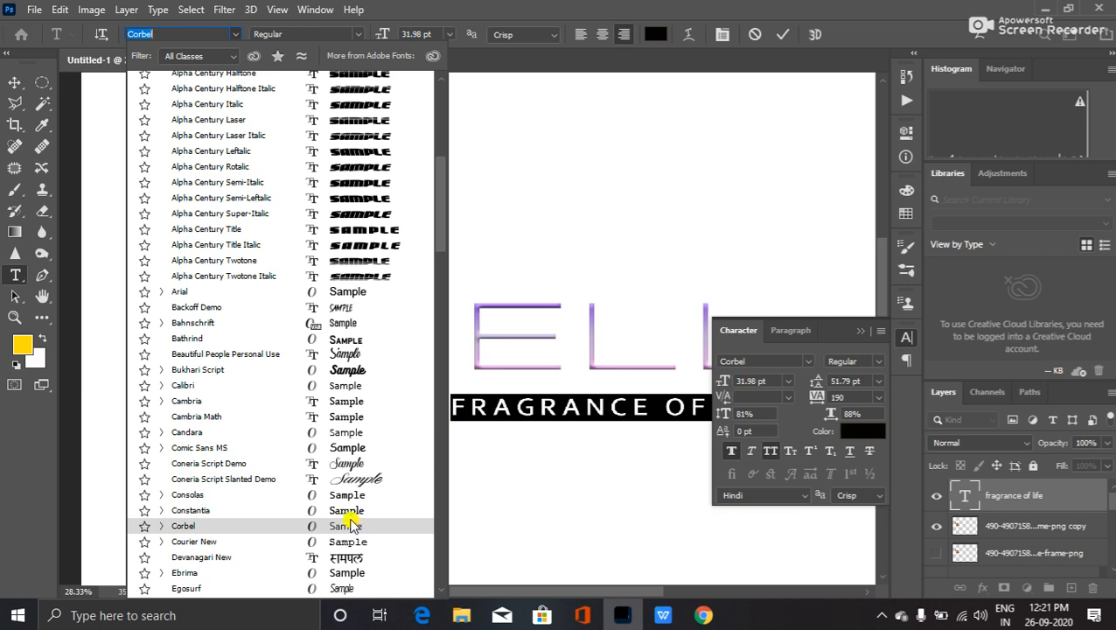
scroll(350, 523, "down", 2)
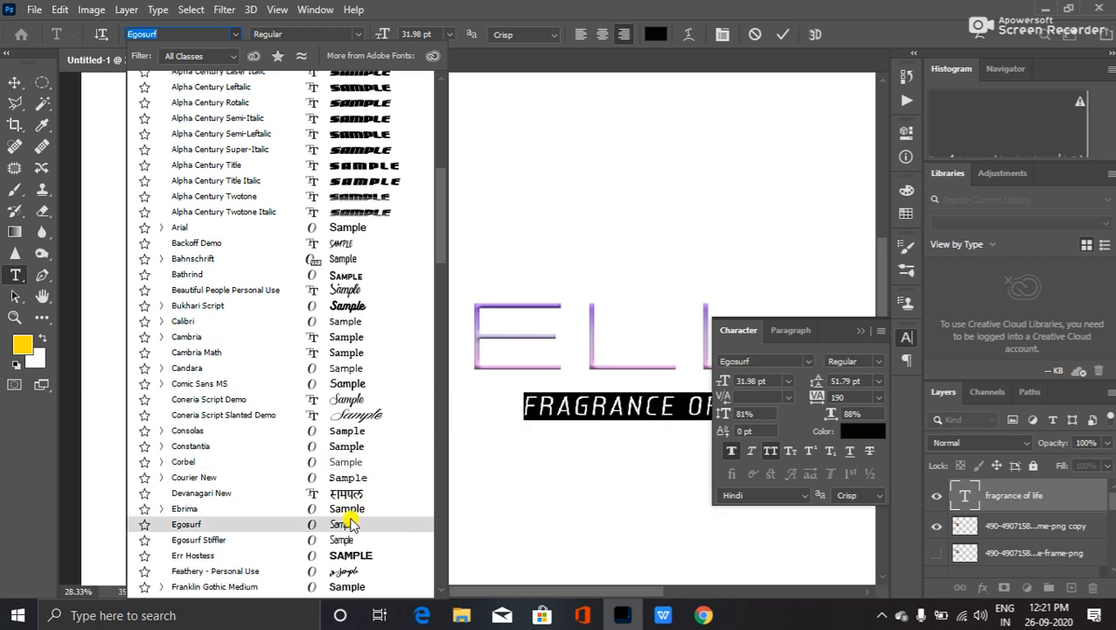
scroll(350, 523, "down", 2)
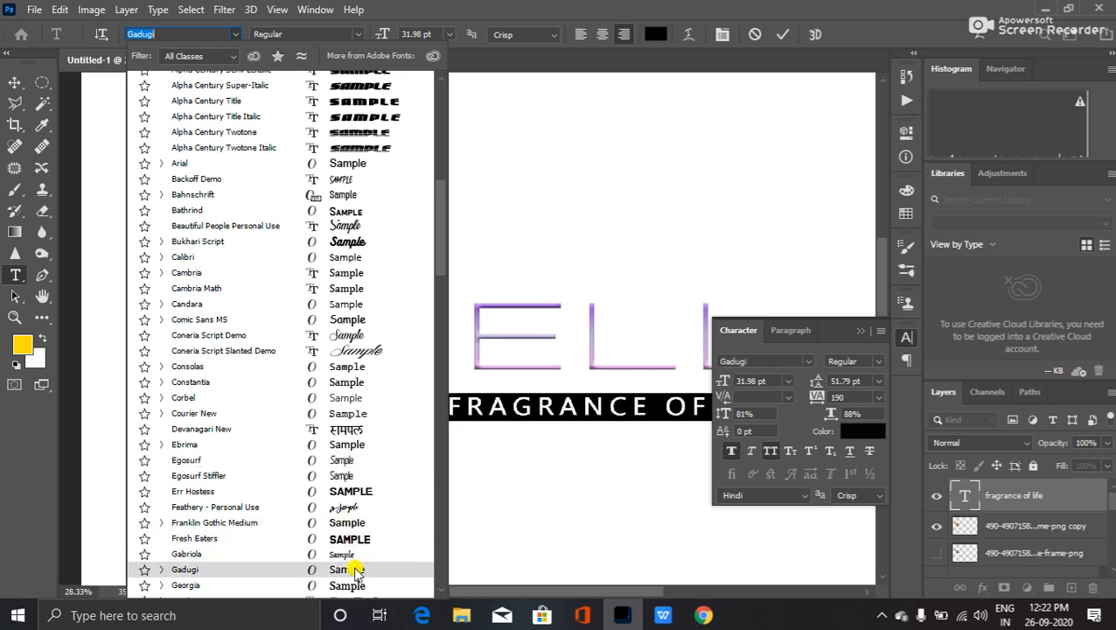
scroll(356, 567, "down", 2)
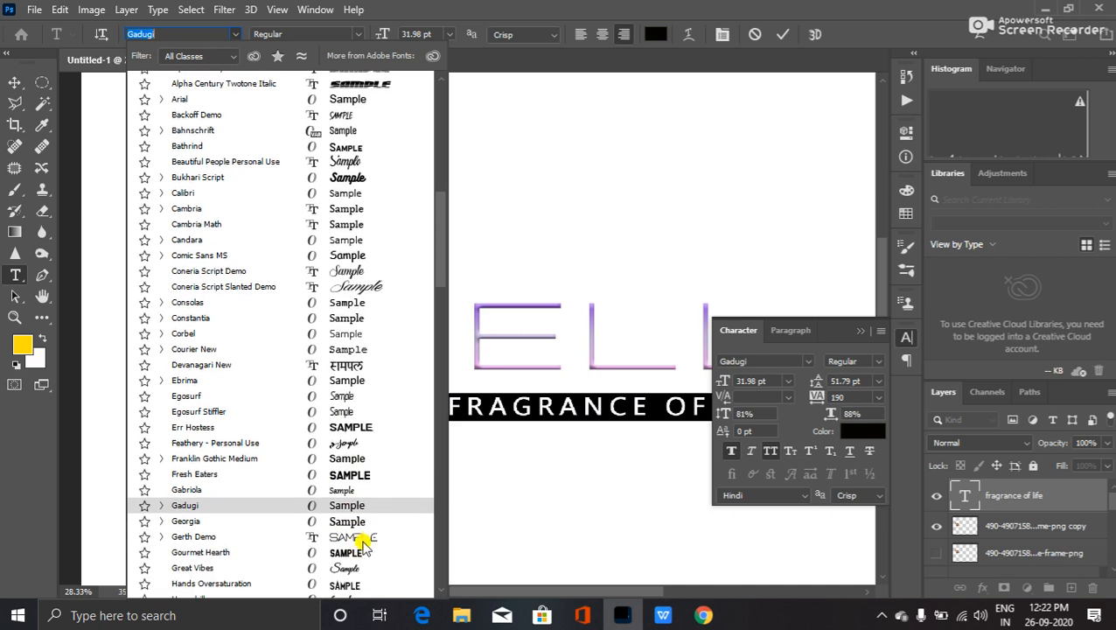
scroll(367, 543, "down", 2)
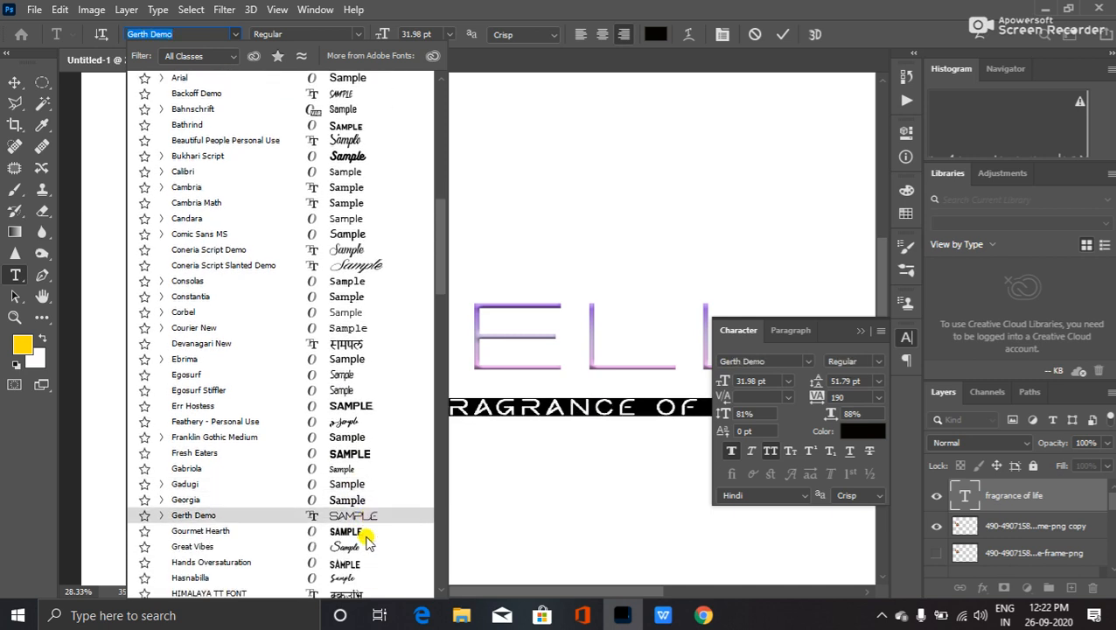
scroll(367, 519, "down", 4)
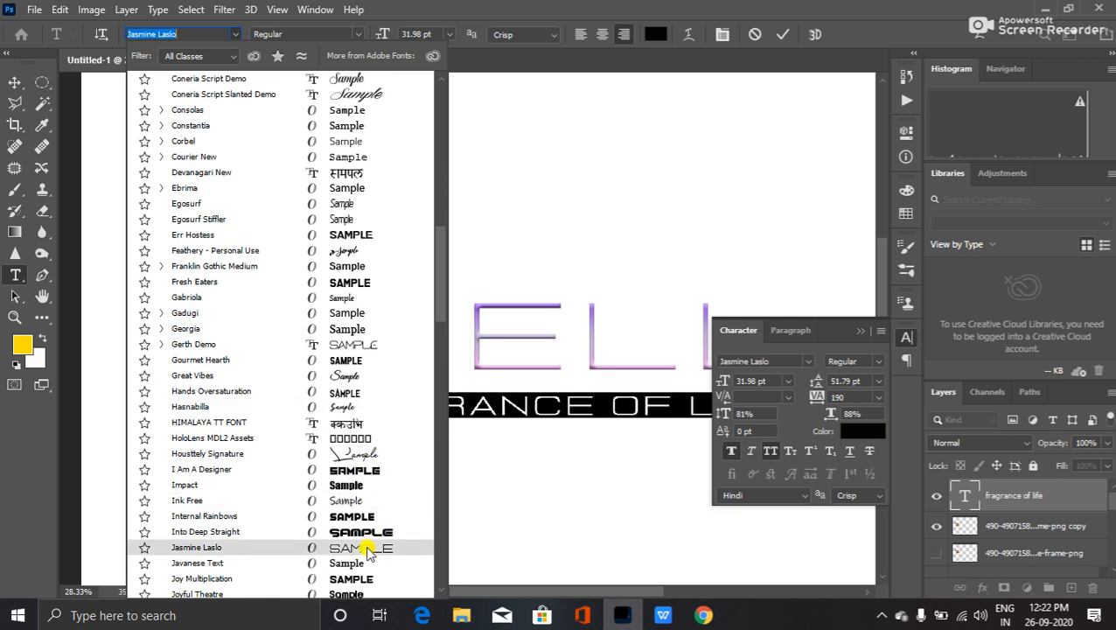
scroll(367, 551, "down", 2)
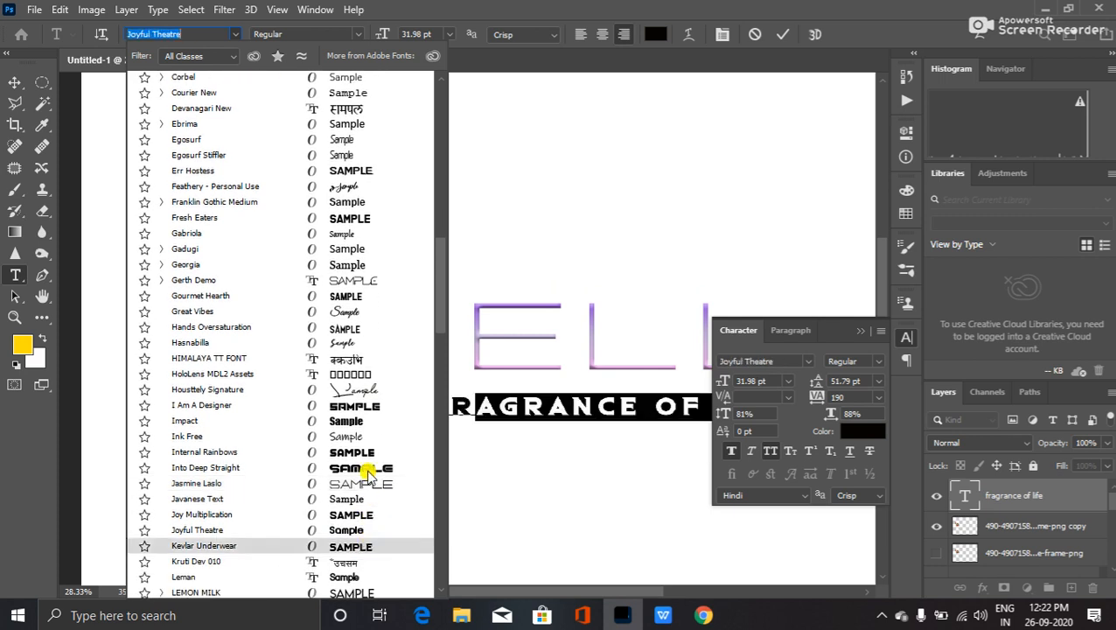
scroll(359, 536, "down", 2)
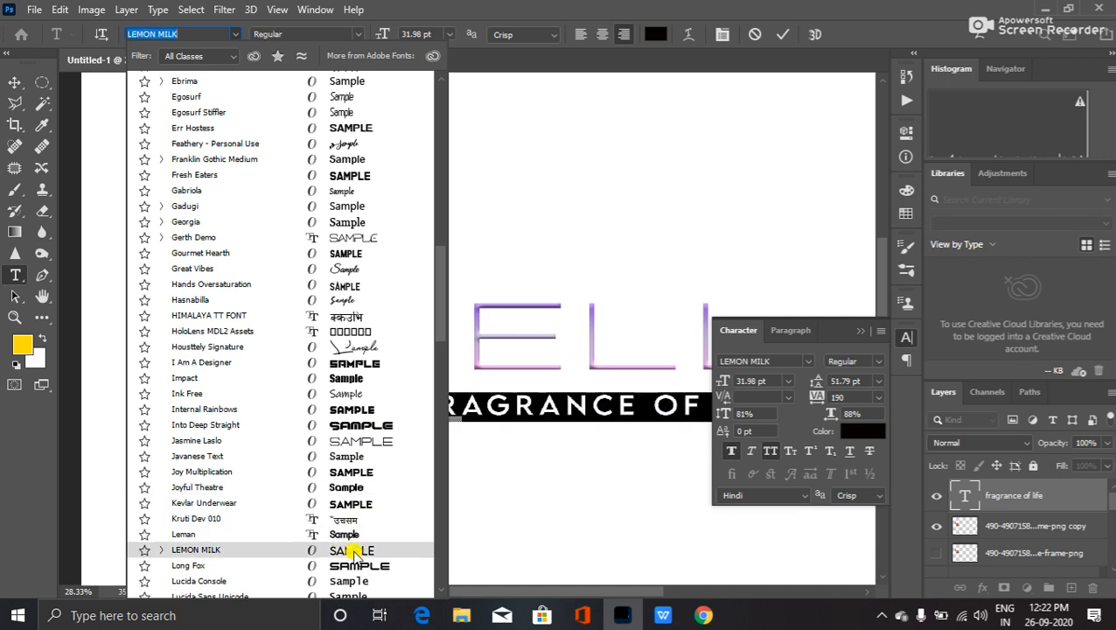
scroll(341, 547, "down", 2)
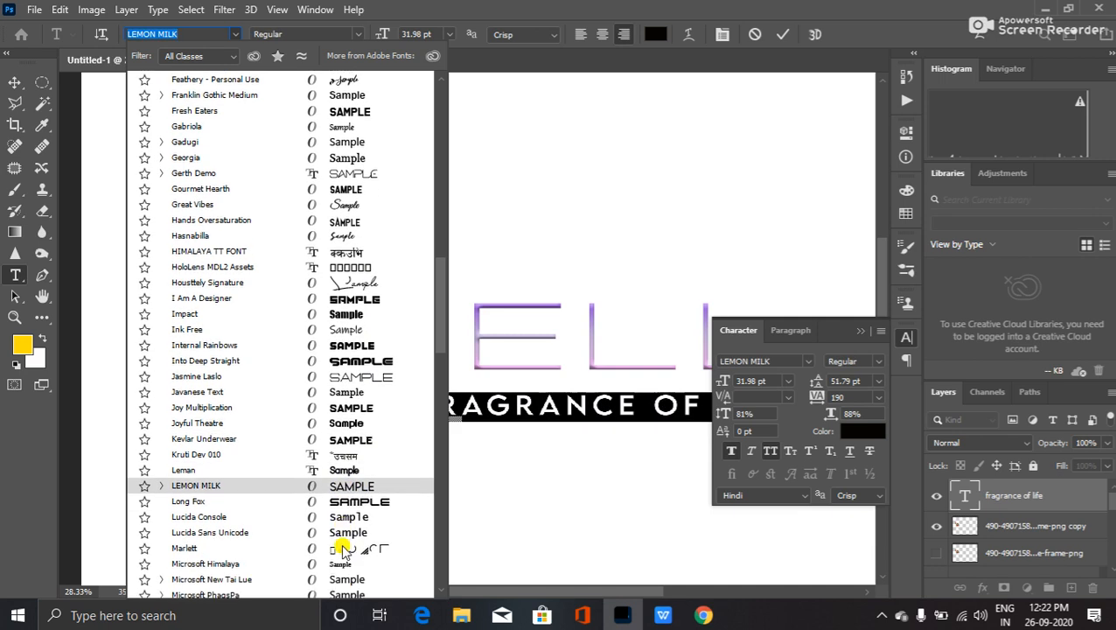
scroll(369, 482, "down", 2)
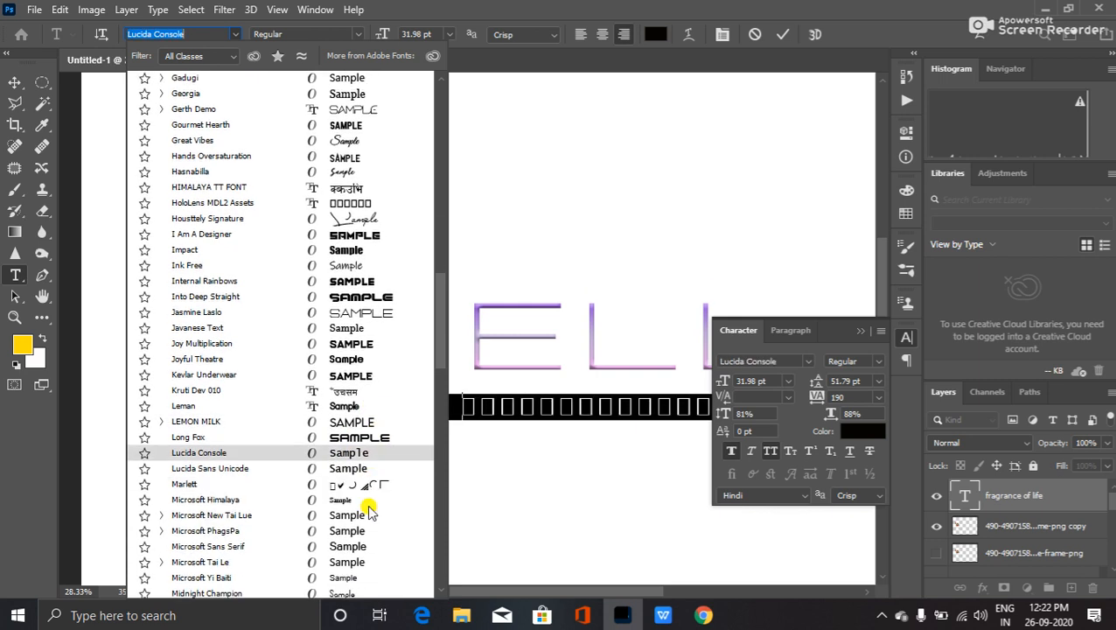
scroll(368, 497, "down", 3)
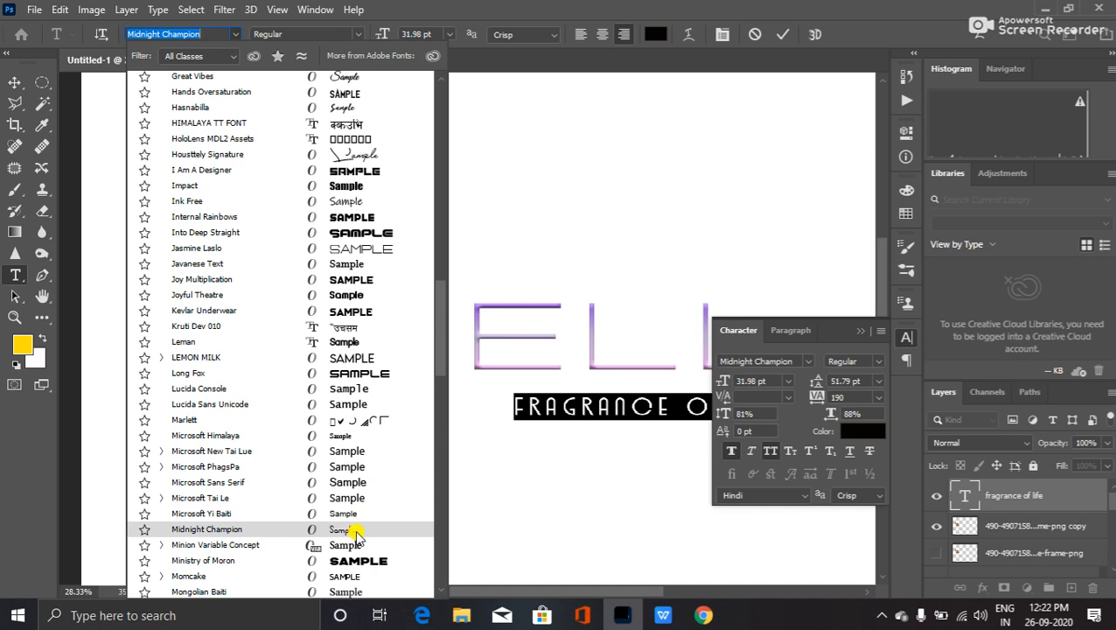
scroll(360, 533, "down", 1)
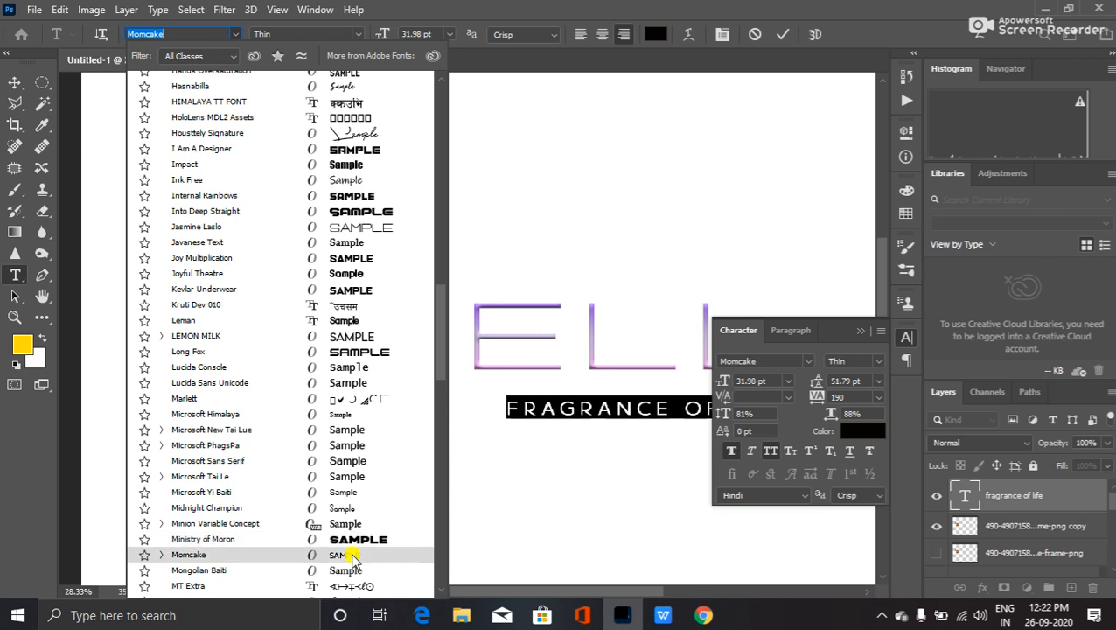
left_click(352, 556)
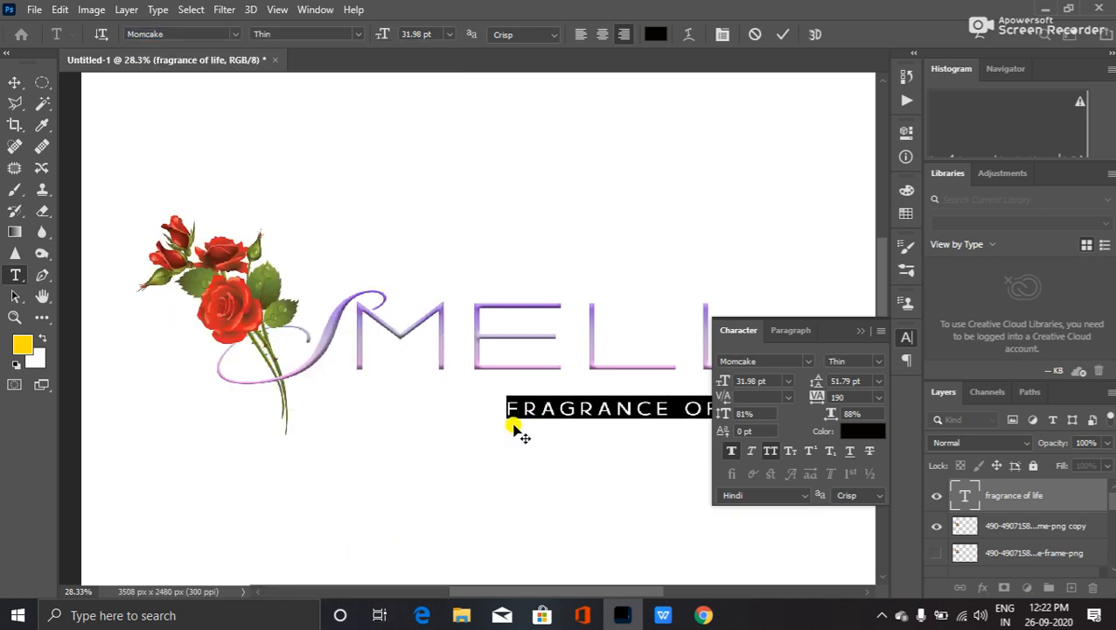
- Set the tagline's tracking to 350, left-align it, and position it under SMELL
left_click_drag(573, 411, 365, 402)
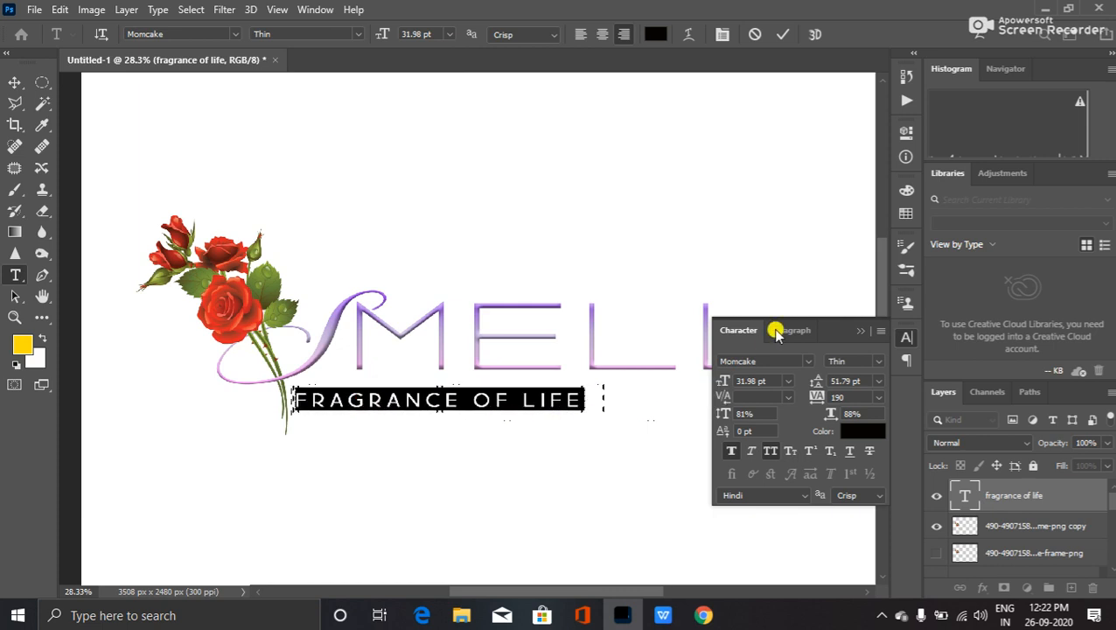
left_click(860, 331)
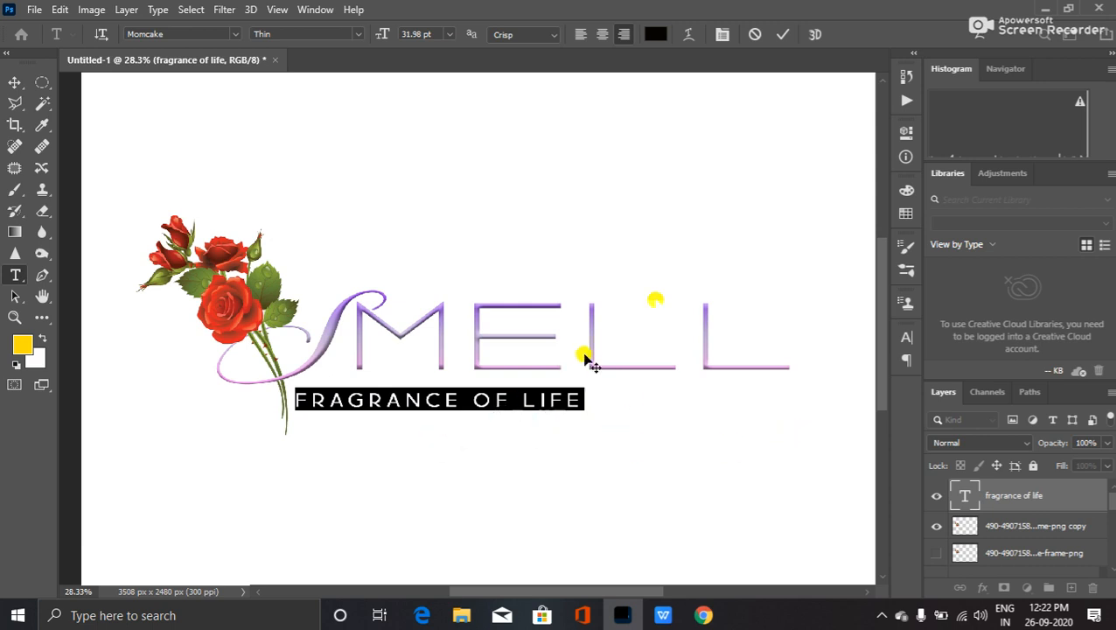
left_click(720, 33)
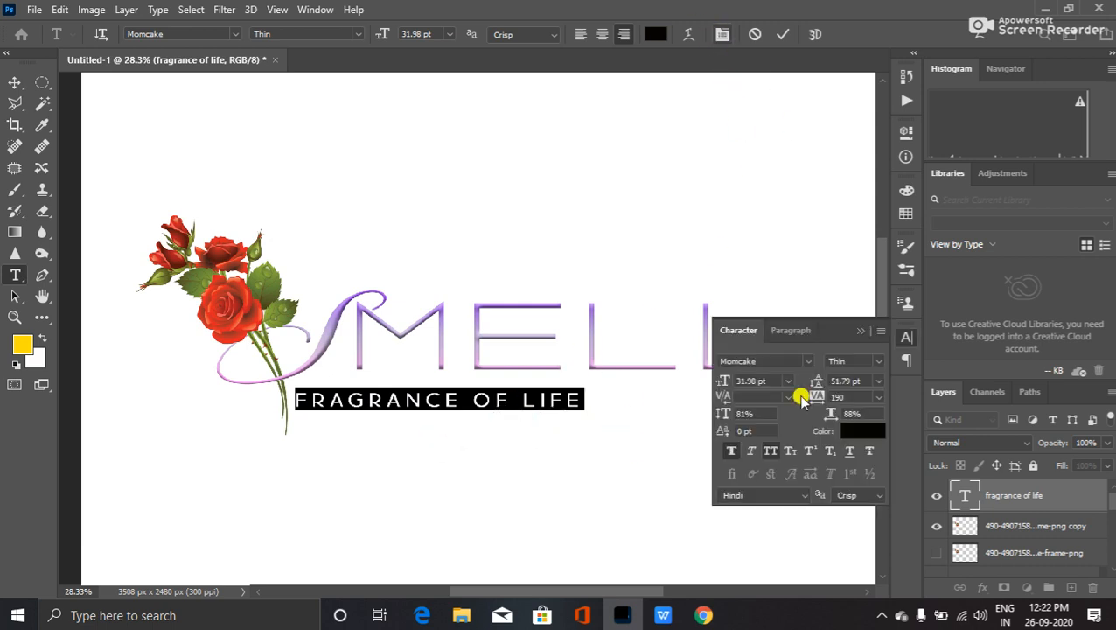
left_click_drag(811, 391, 822, 399)
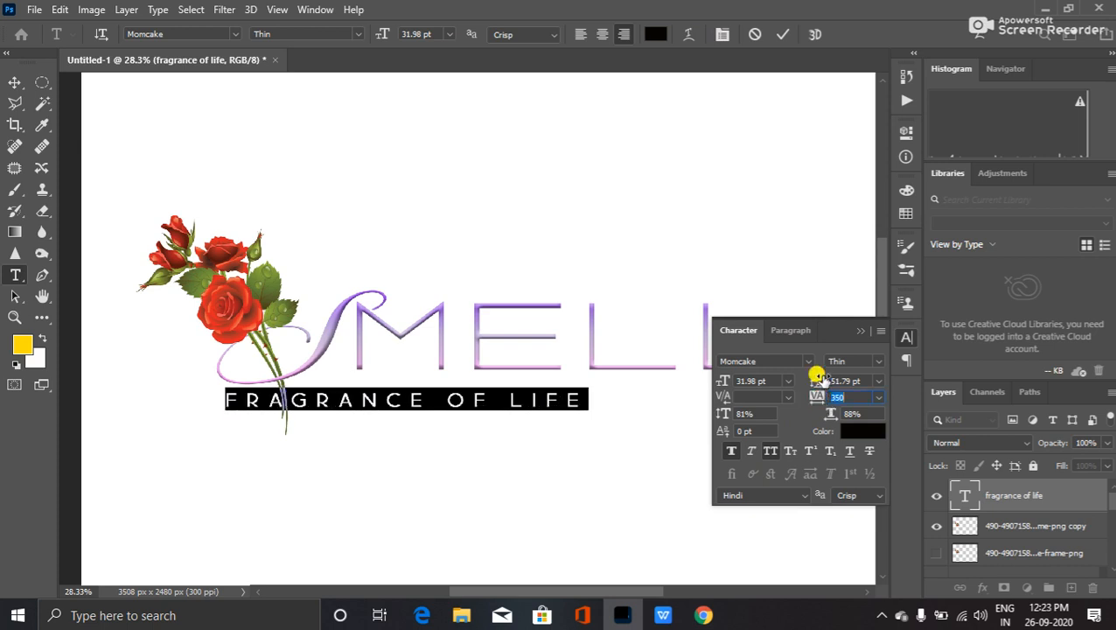
left_click(582, 34)
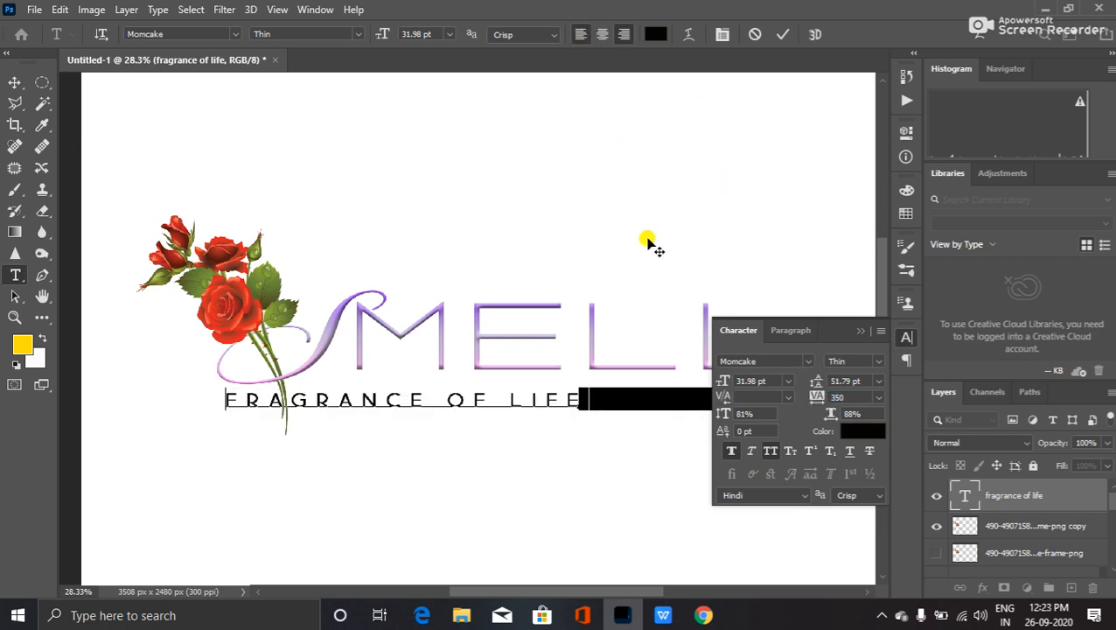
left_click_drag(652, 401, 368, 405)
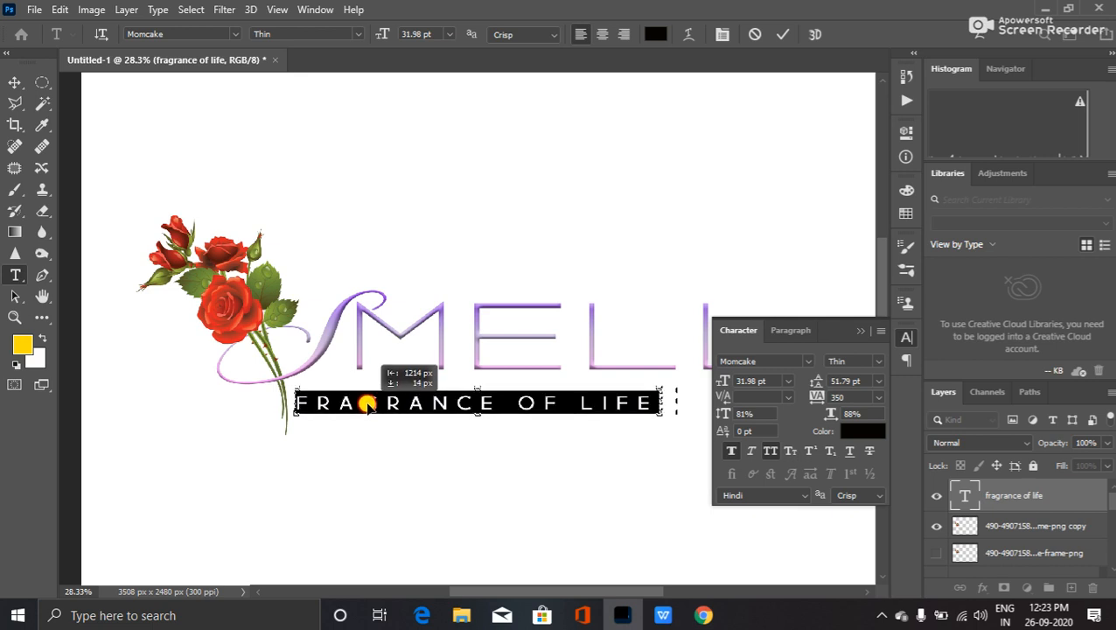
left_click_drag(368, 405, 368, 405)
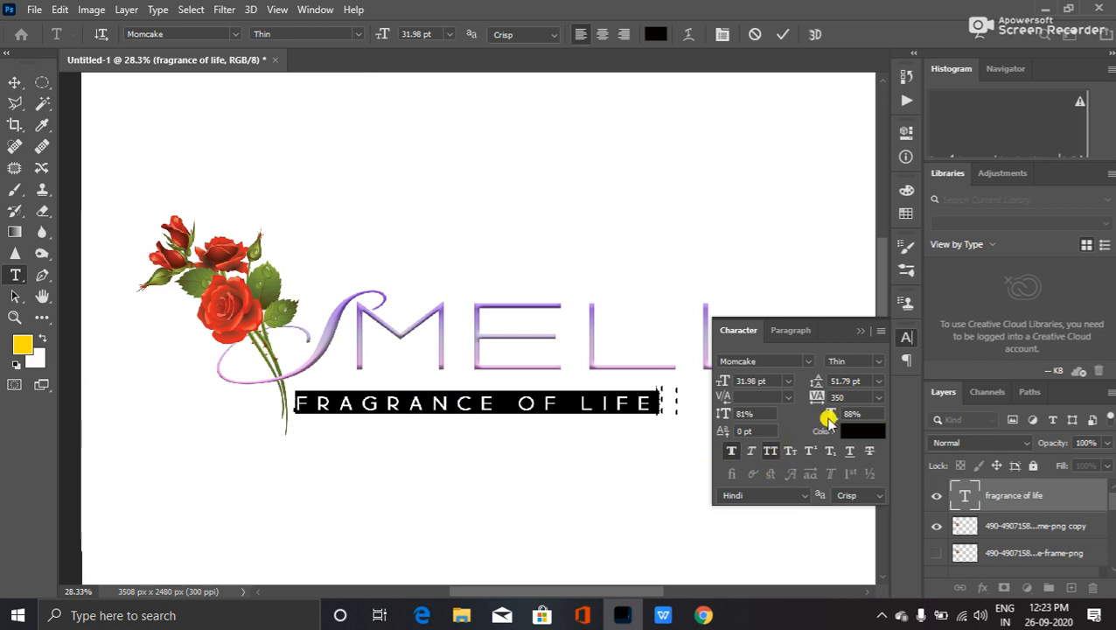
- Stretch the tagline's horizontal scale to 123%
left_click_drag(844, 326, 764, 91)
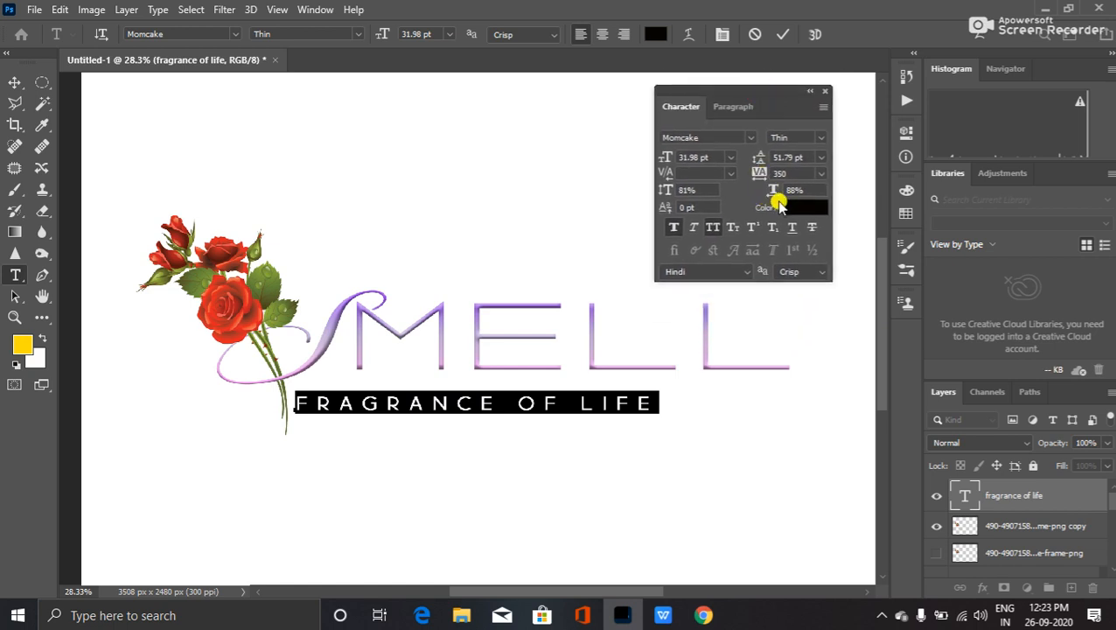
left_click_drag(769, 194, 800, 197)
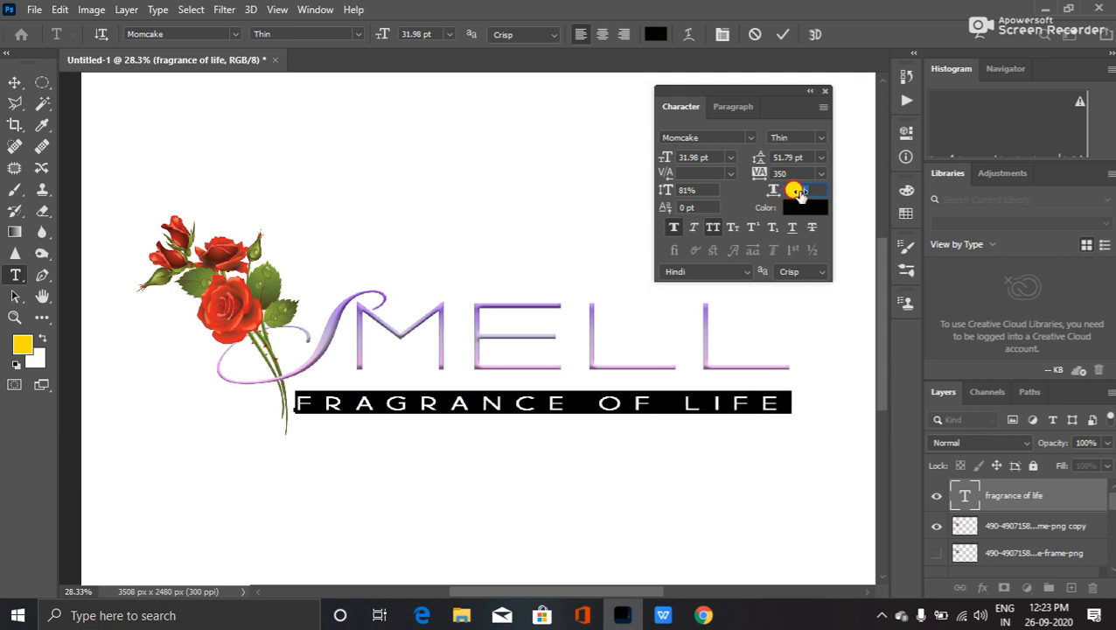
left_click_drag(801, 194, 804, 194)
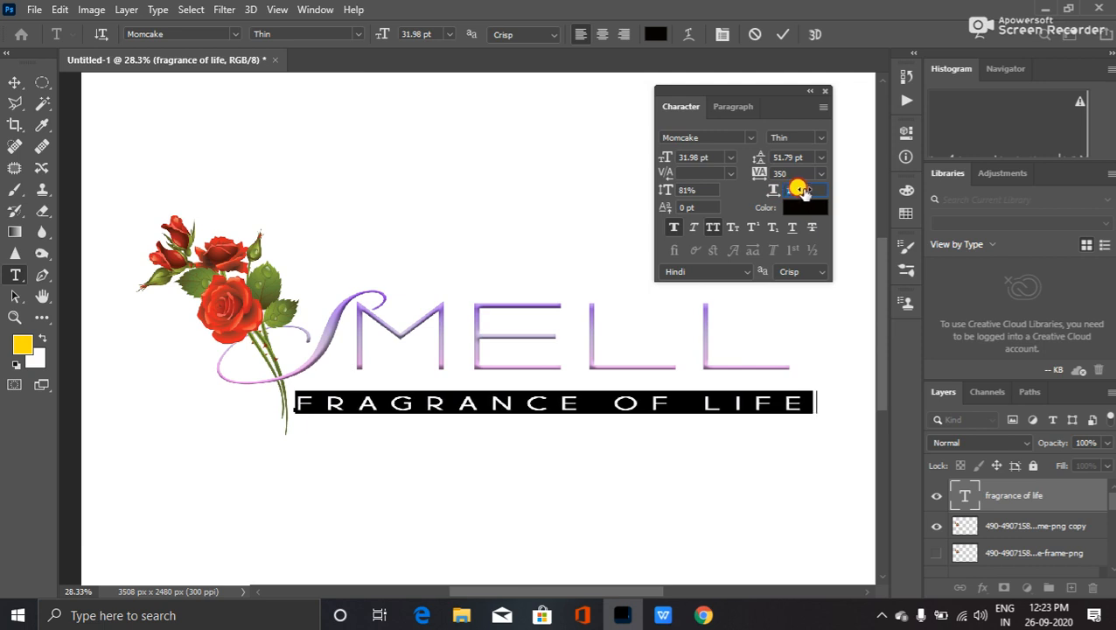
left_click_drag(803, 192, 801, 193)
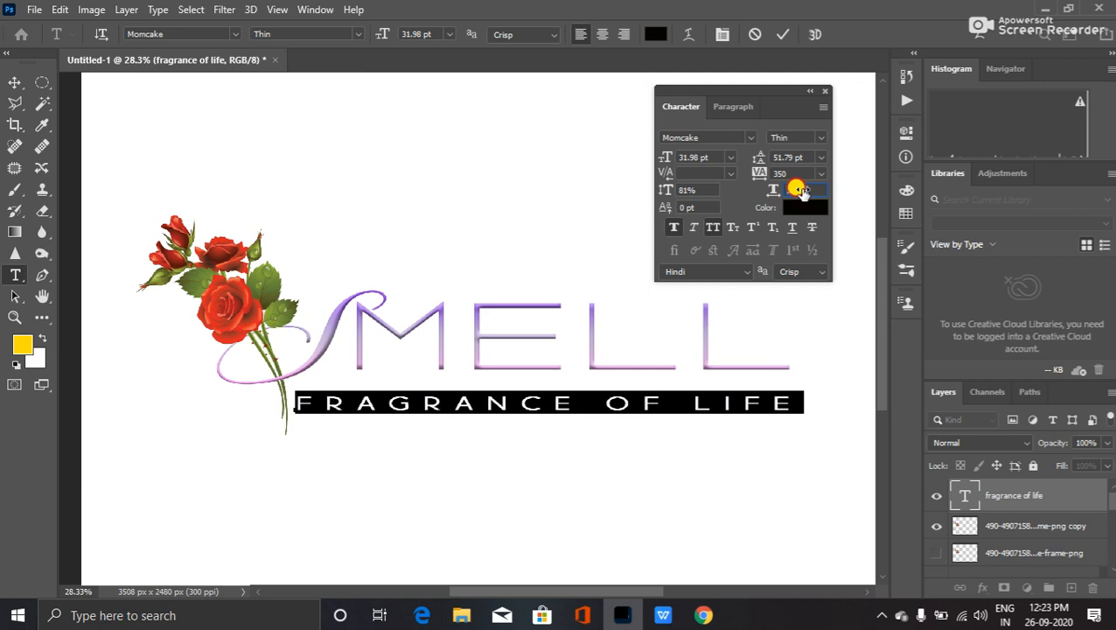
left_click(801, 190)
- Try faux italic and underline on the tagline, then commit it upright with no underline
left_click(694, 228)
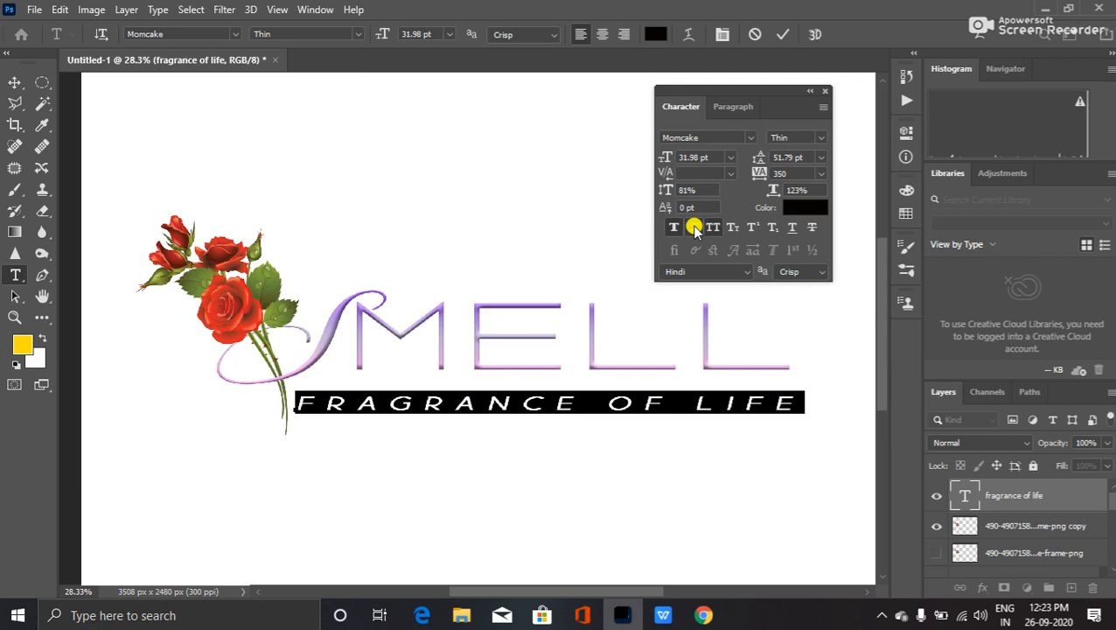
left_click(693, 227)
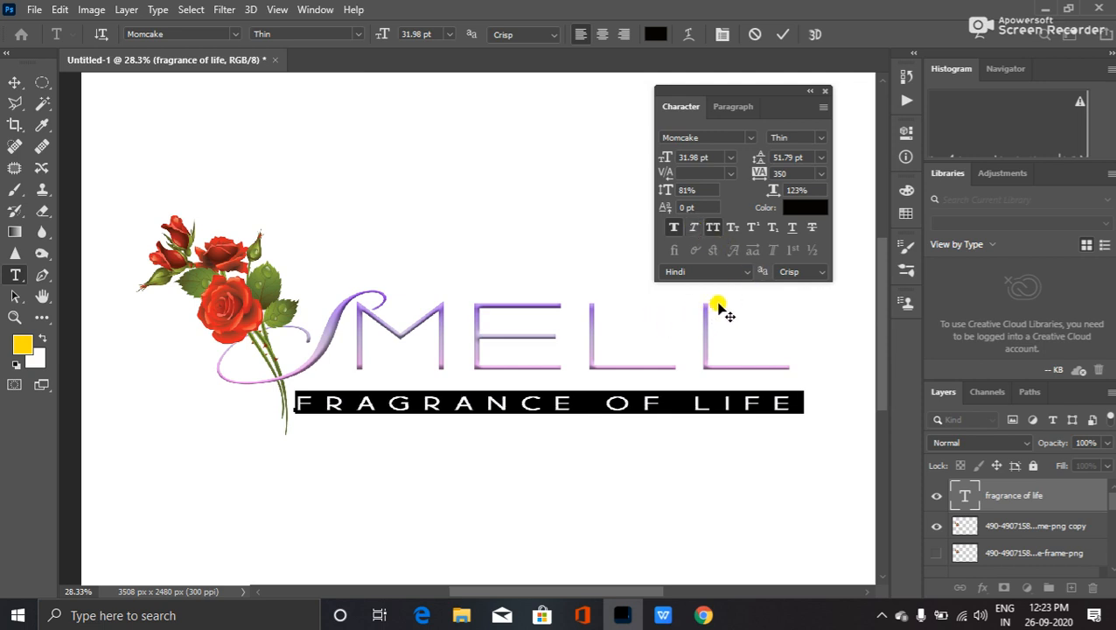
left_click(793, 228)
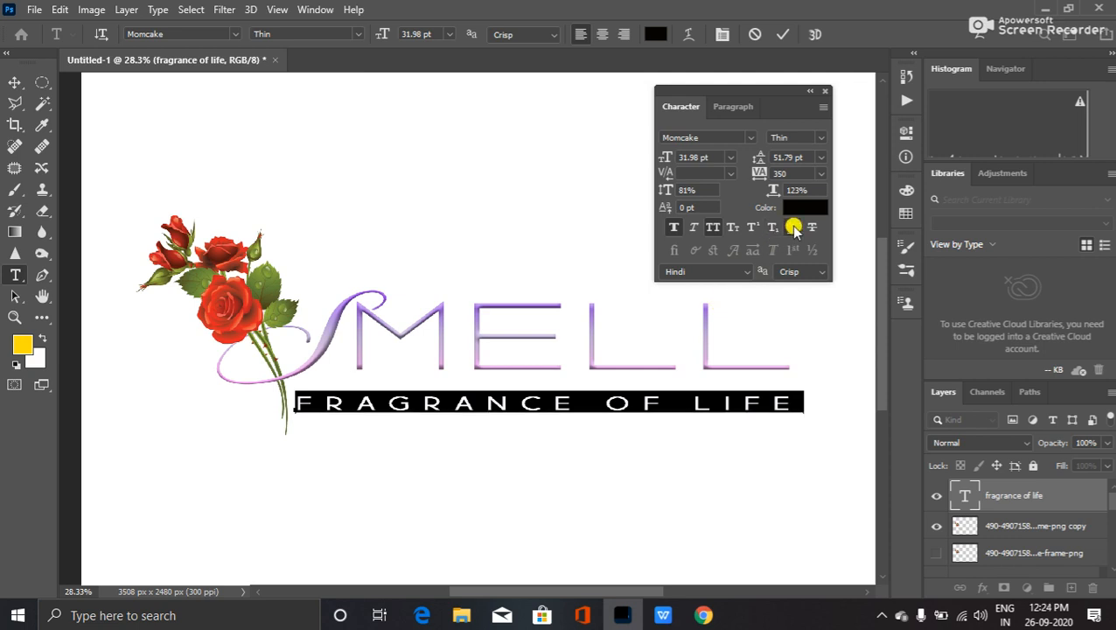
key("ctrl+h")
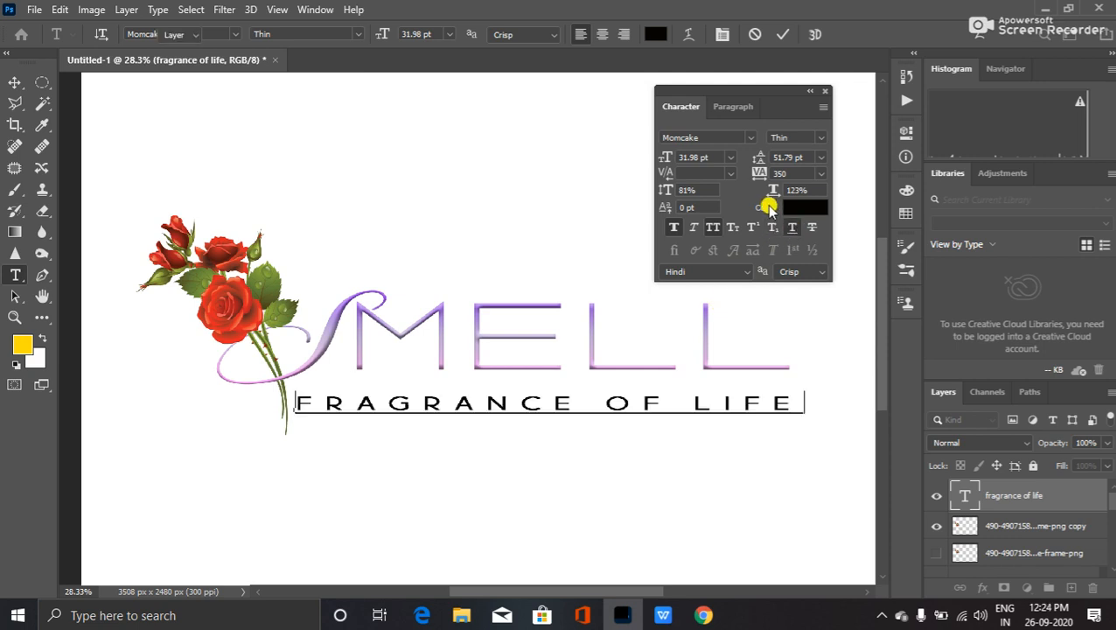
key("ctrl+Return")
key("v")
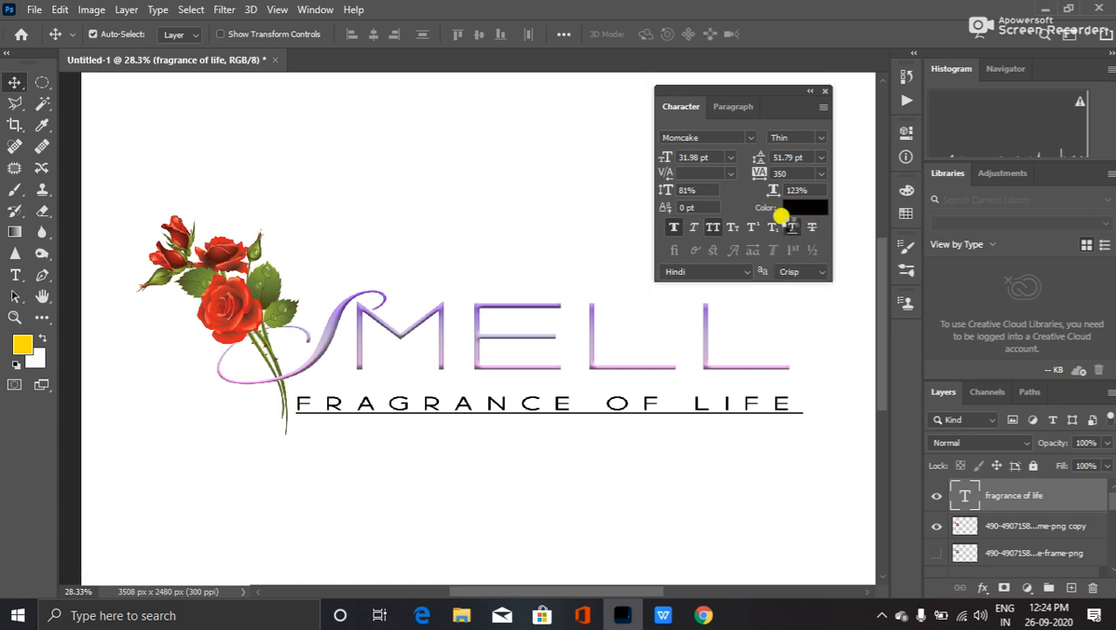
left_click(791, 226)
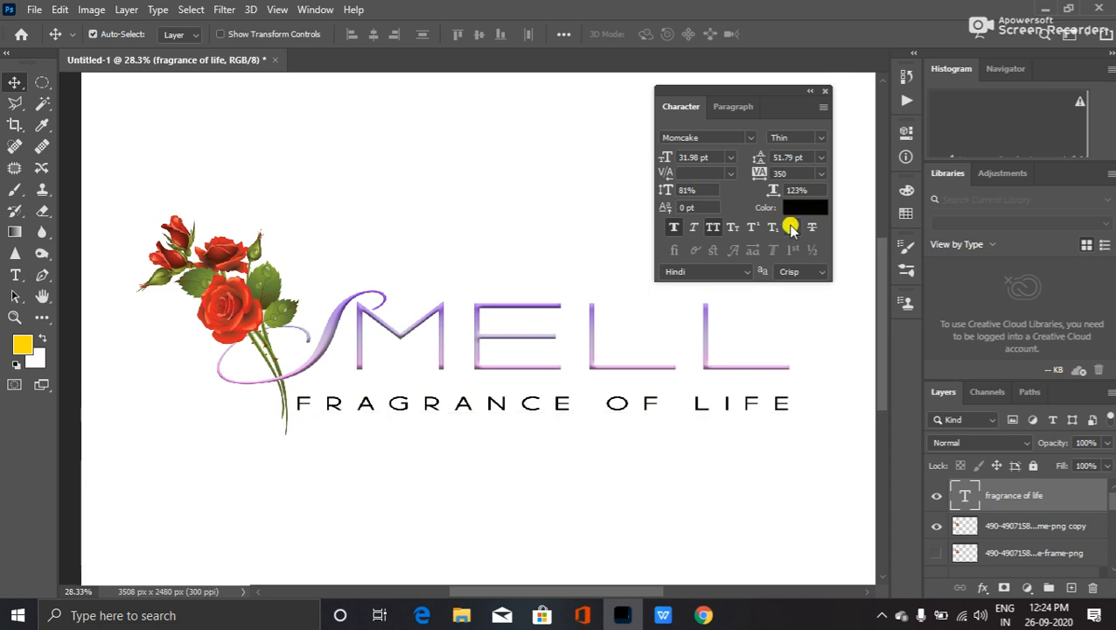
left_click(790, 227)
left_click(789, 227)
- Show rulers and add guides at the logo's left and right edges, above the roses, below the tagline
key("ctrl")
key("ctrl+r")
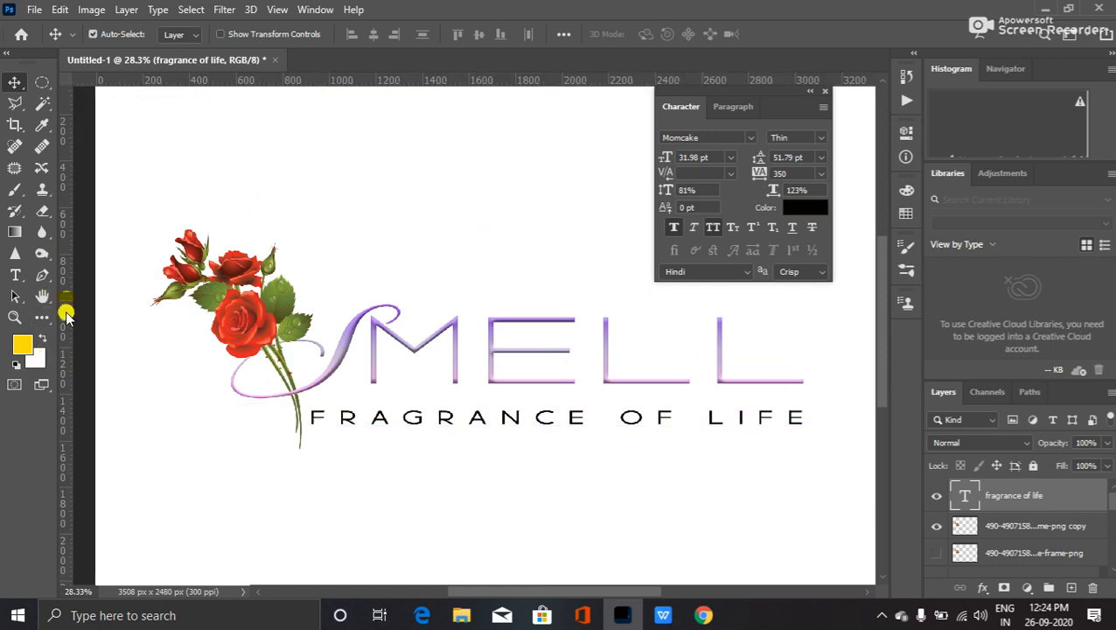
left_click_drag(66, 298, 147, 325)
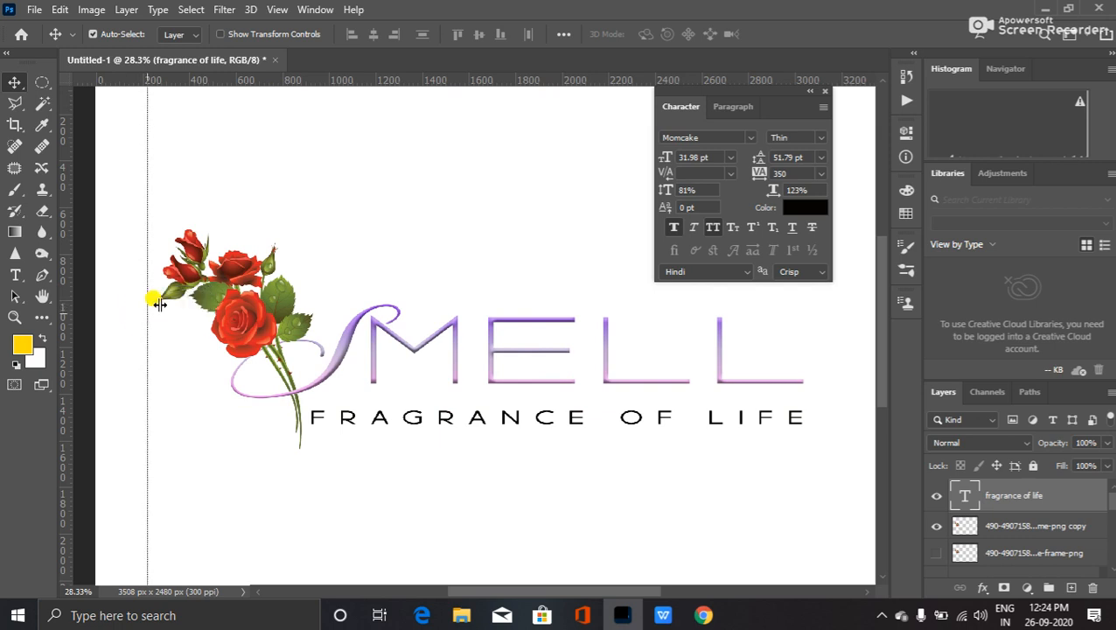
left_click_drag(338, 78, 369, 220)
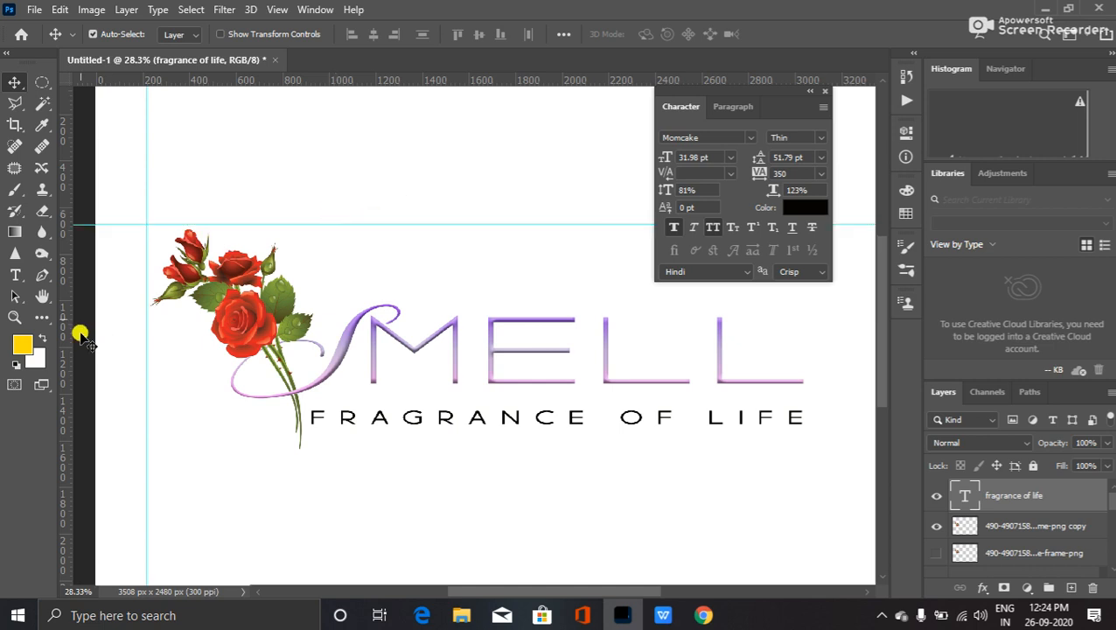
left_click_drag(67, 332, 805, 477)
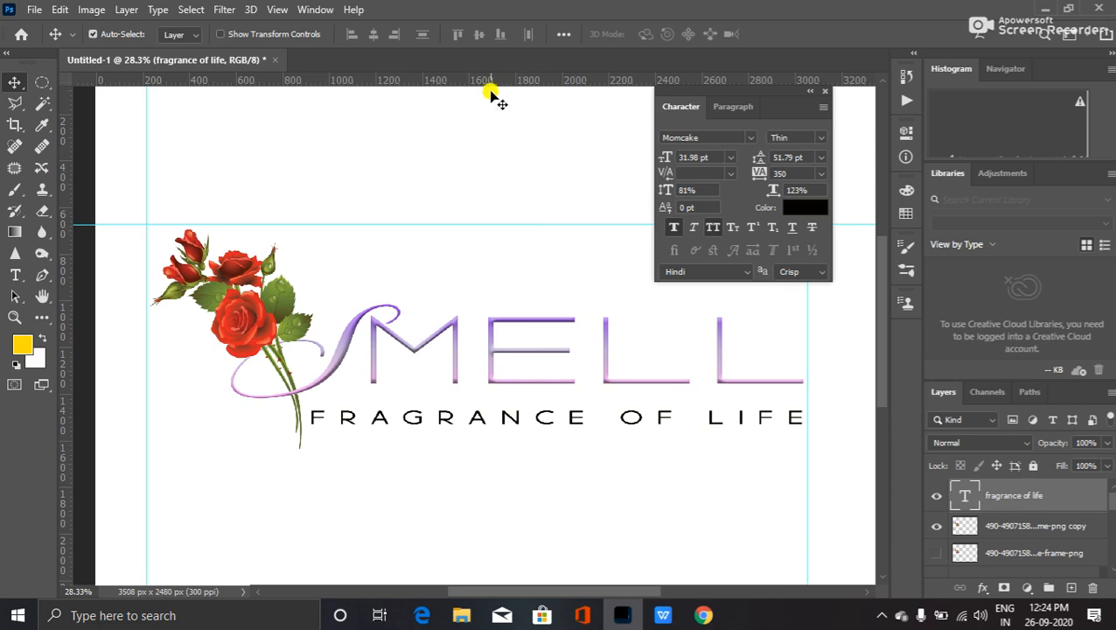
left_click_drag(488, 84, 497, 449)
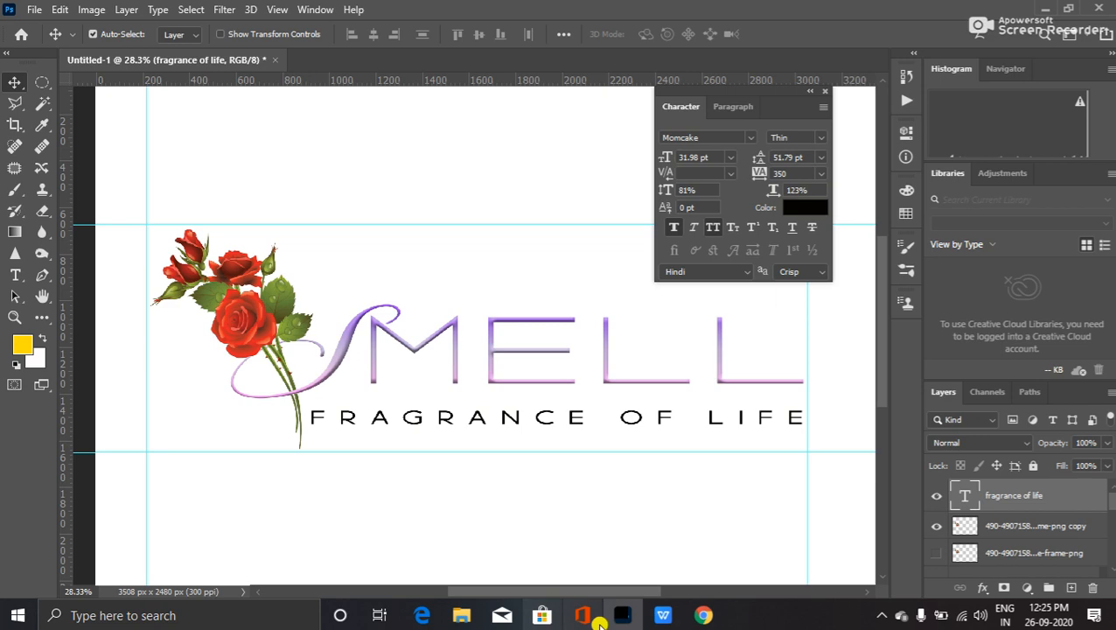
- Back in Chrome's 'rose flower png' image results, retype the query as 'rose leaf png'
left_click(703, 612)
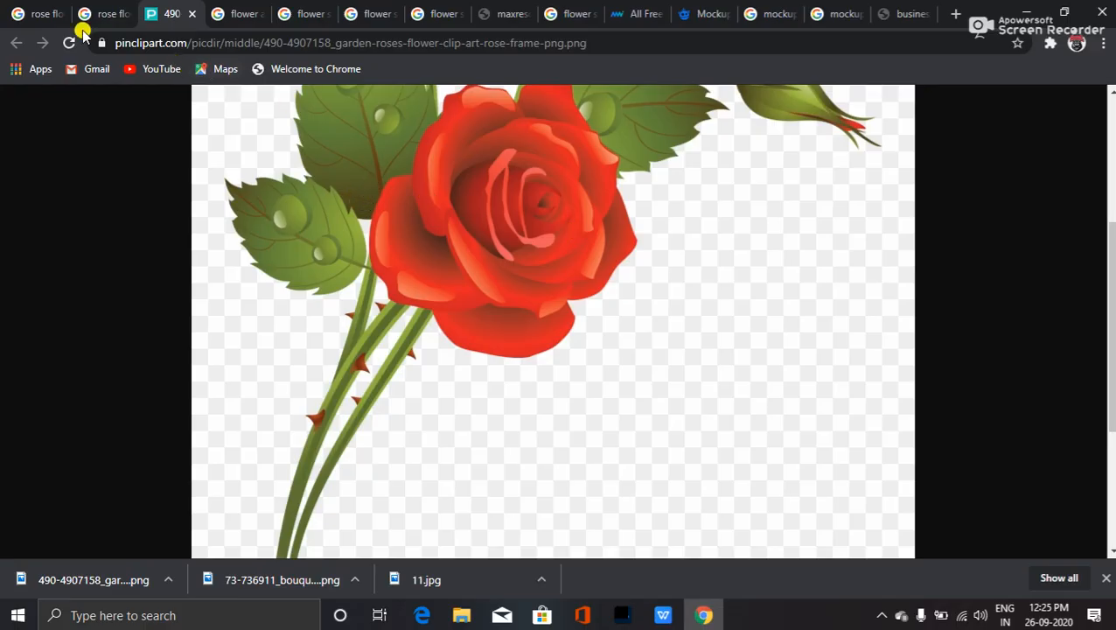
left_click(39, 14)
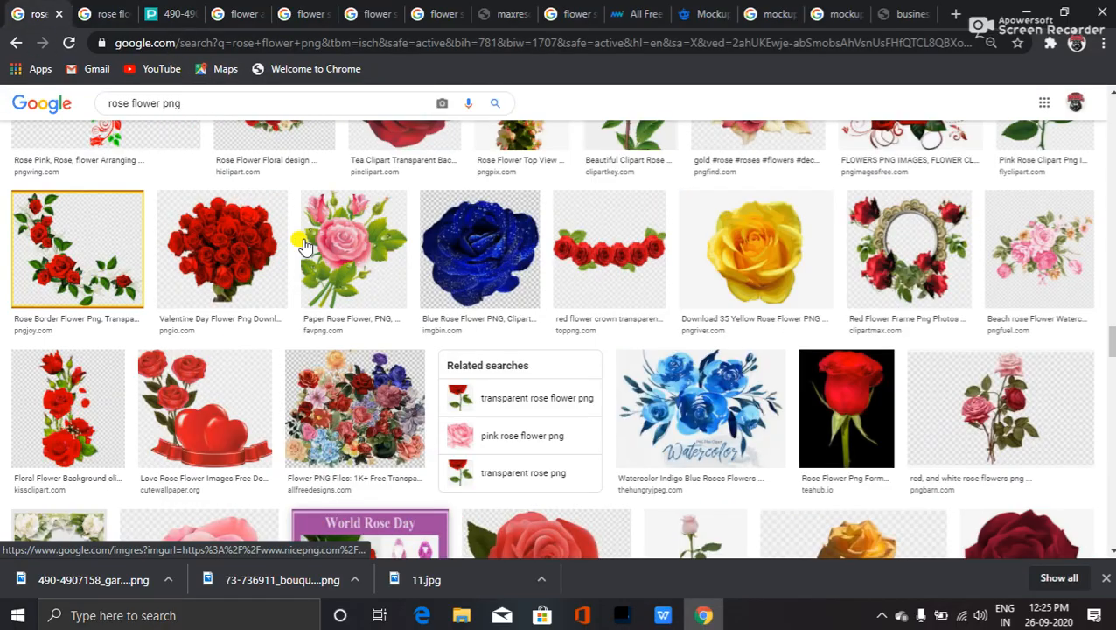
scroll(305, 248, "down", 15)
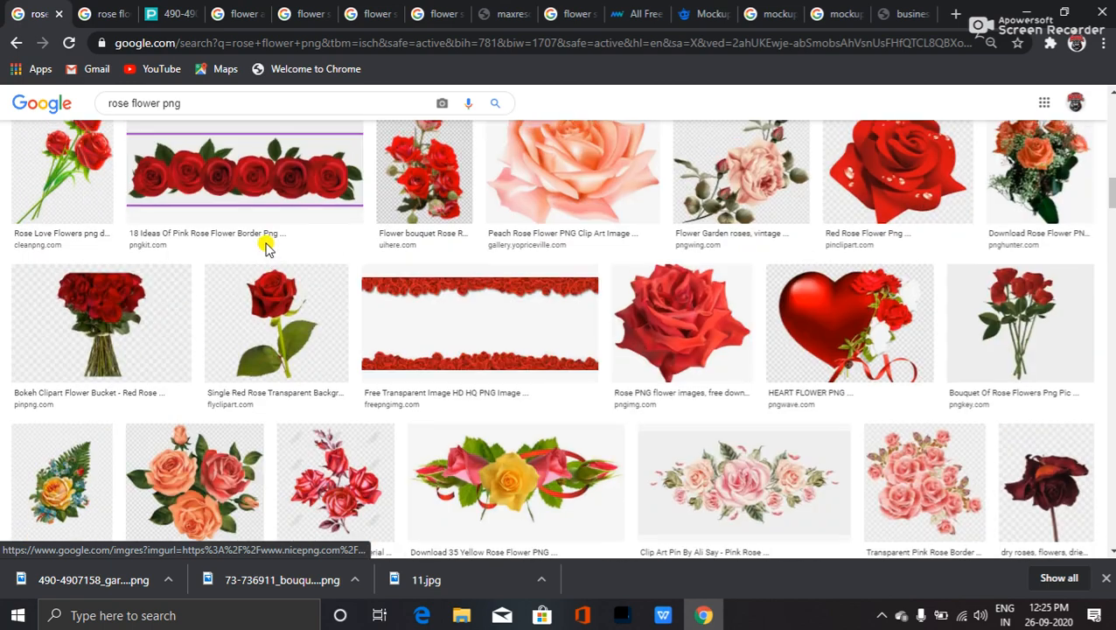
scroll(267, 247, "down", 5)
scroll(278, 249, "up", 7)
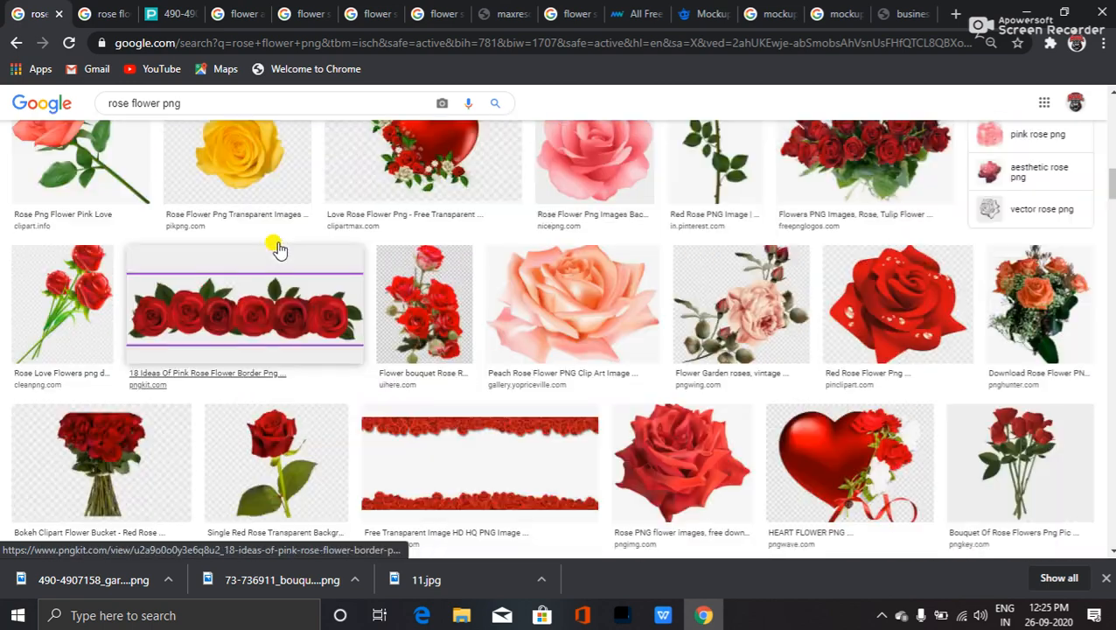
scroll(271, 251, "up", 12)
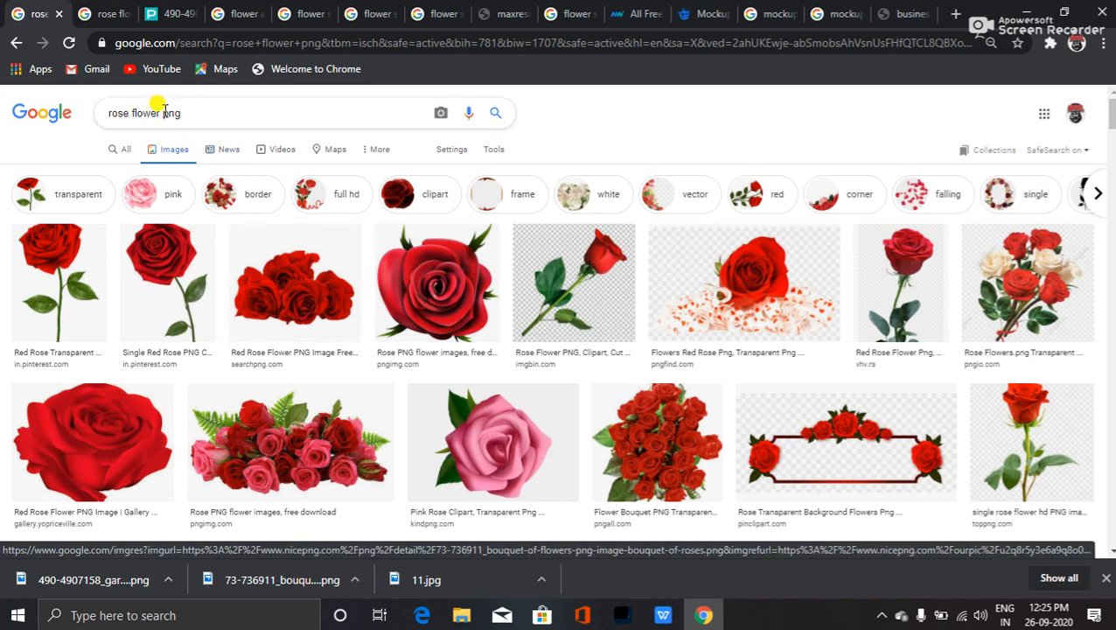
mouse_move(139, 102)
left_mouse_down()
mouse_move(123, 100)
mouse_move(212, 112)
mouse_move(134, 117)
left_mouse_up()
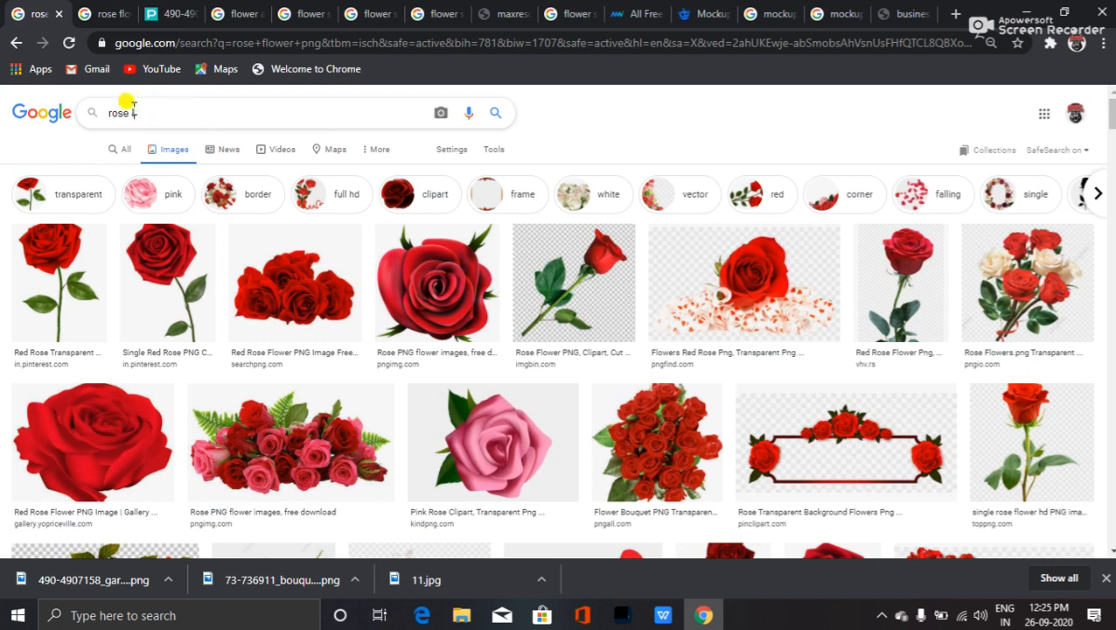
type("lea")
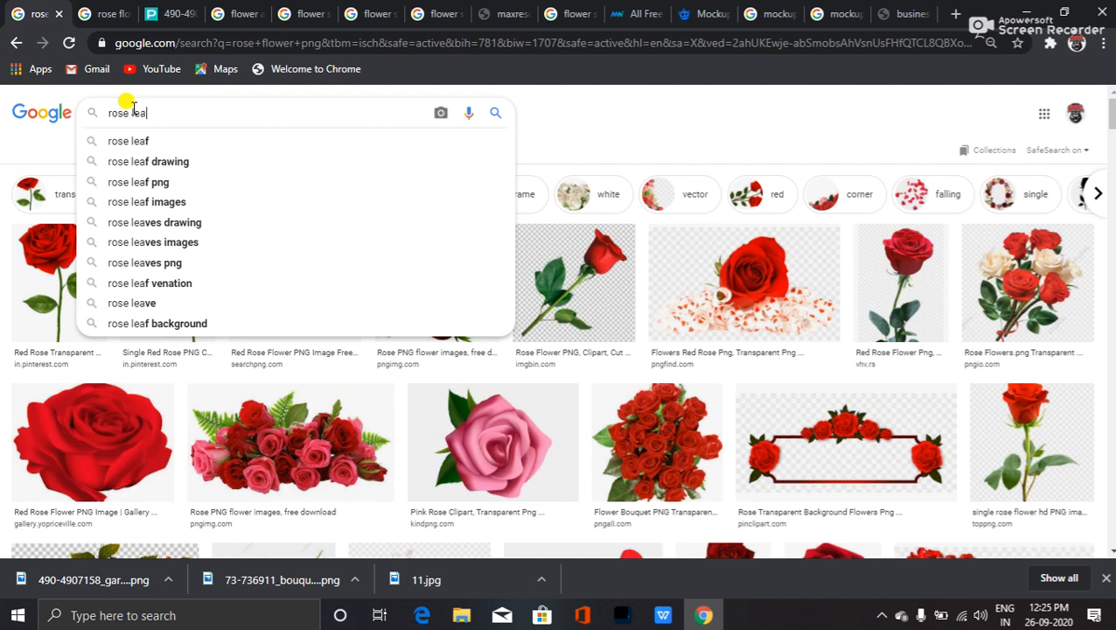
type("f ")
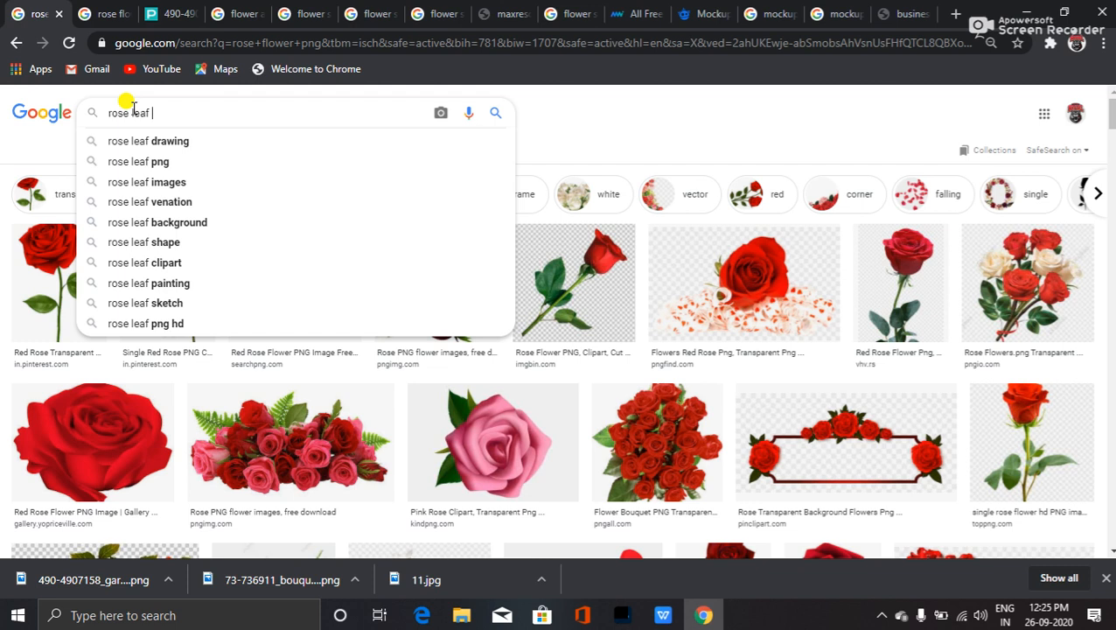
type("png")
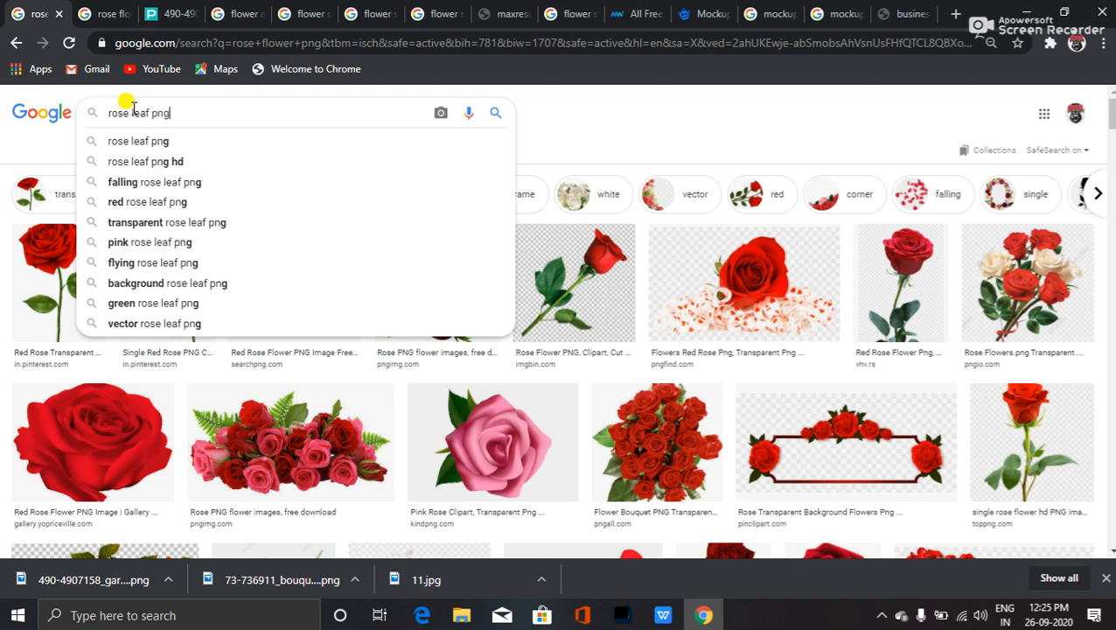
- Run the 'rose leaf png' image search and open one rose result in a new tab
key("Return")
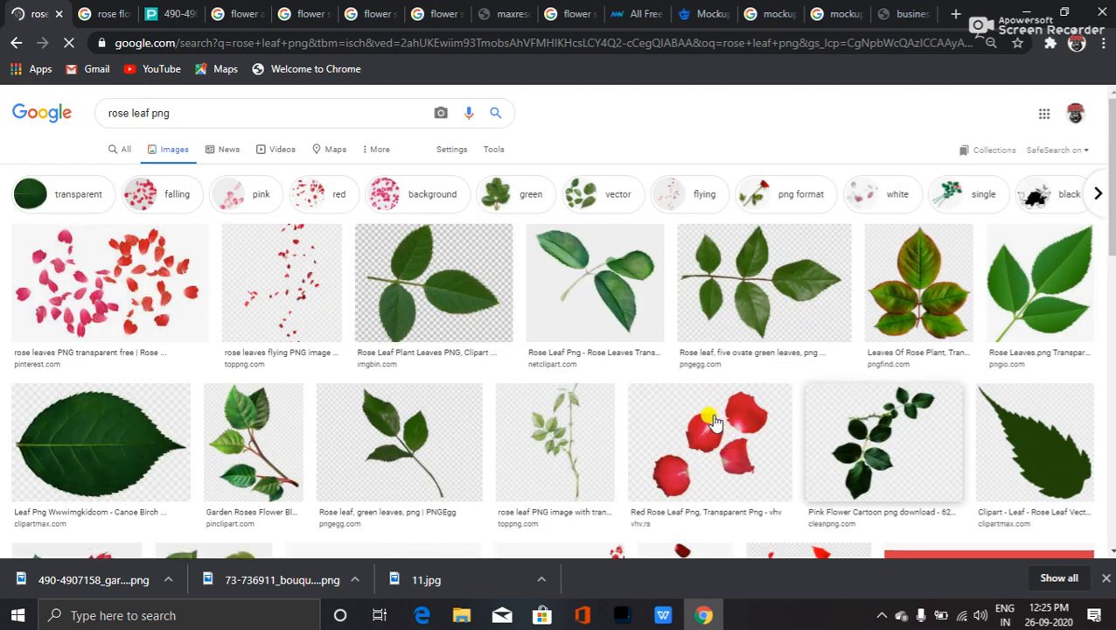
scroll(712, 422, "down", 3)
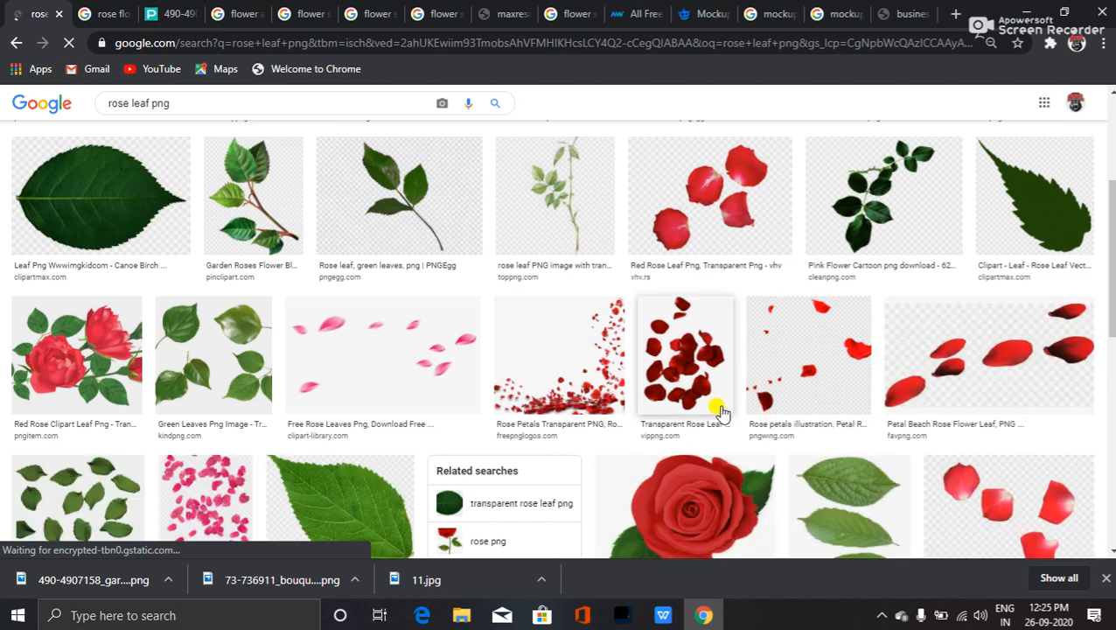
scroll(743, 374, "down", 2)
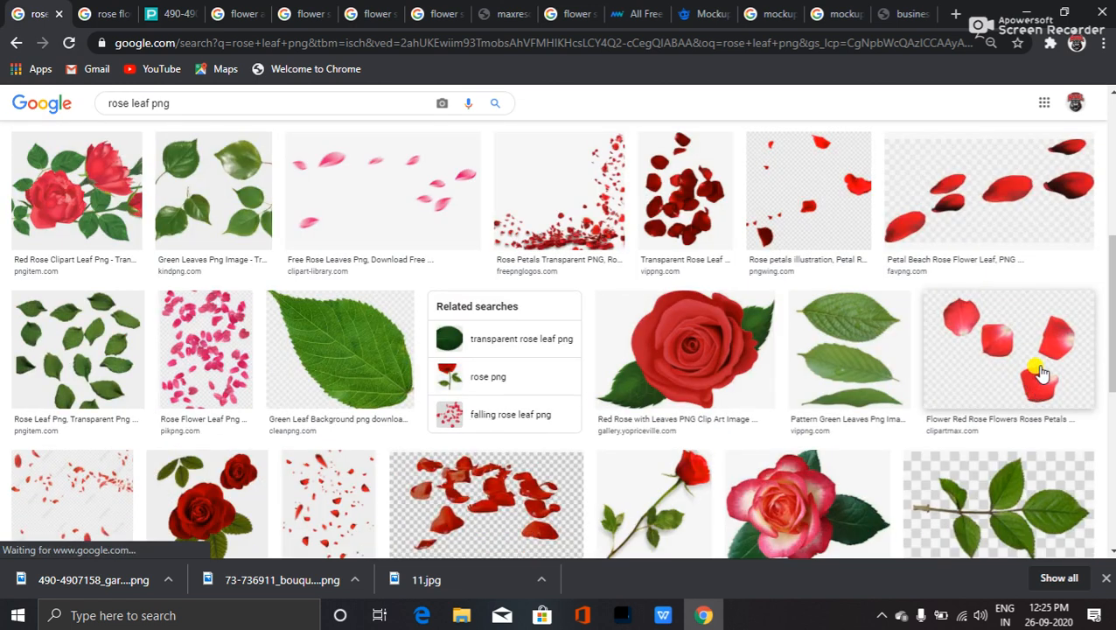
scroll(1014, 340, "up", 3)
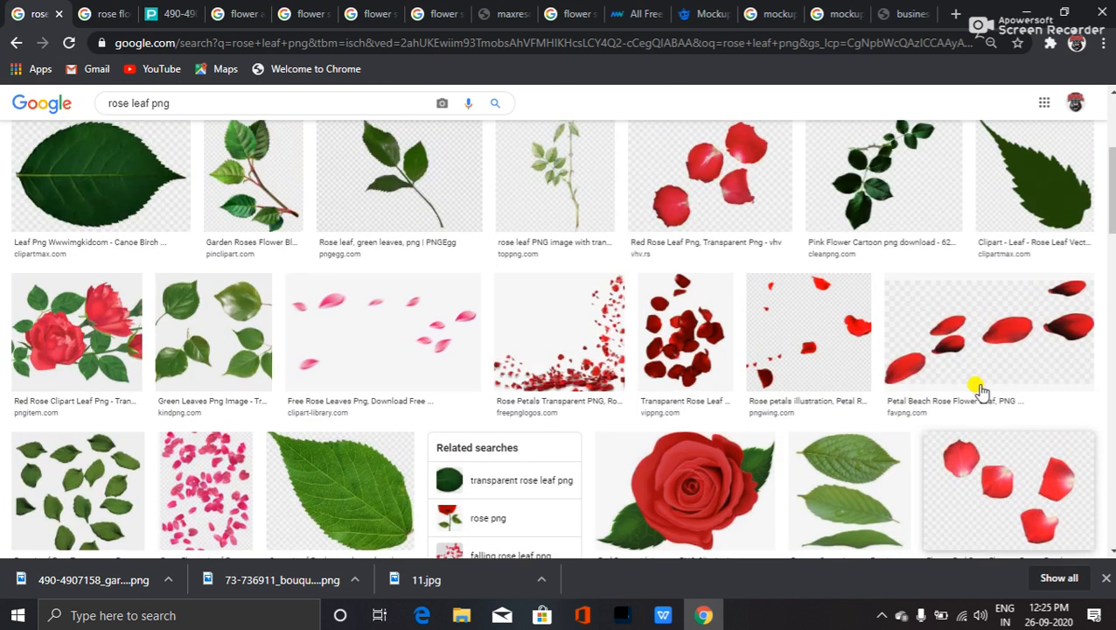
scroll(1030, 475, "down", 2)
middle_click(1040, 427)
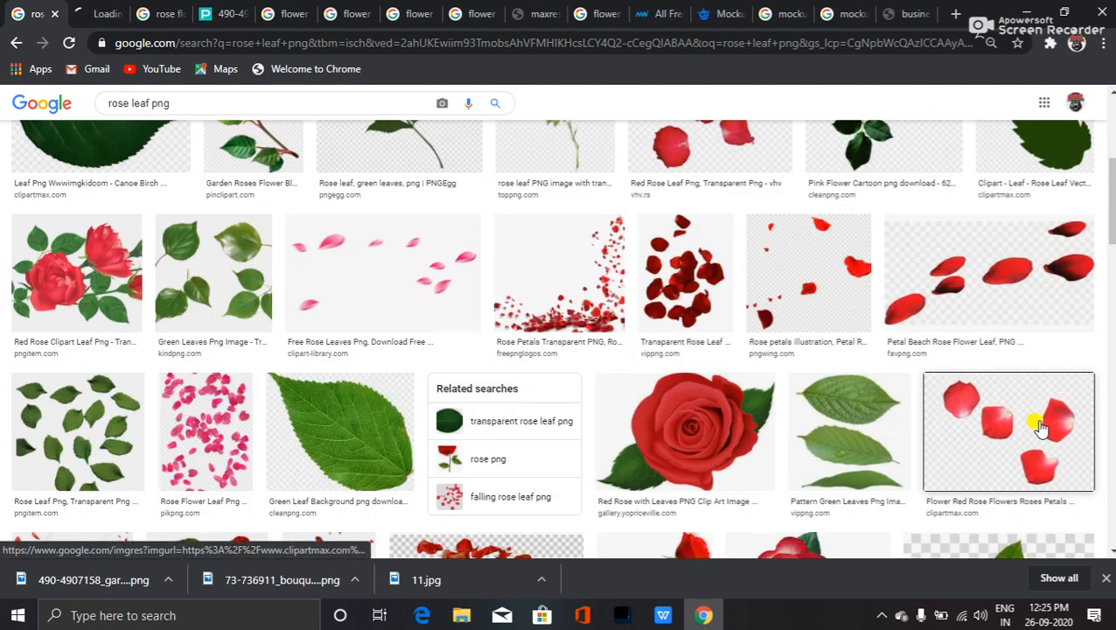
- Open the preview of the four red rose petals image from further down the results
scroll(646, 426, "down", 4)
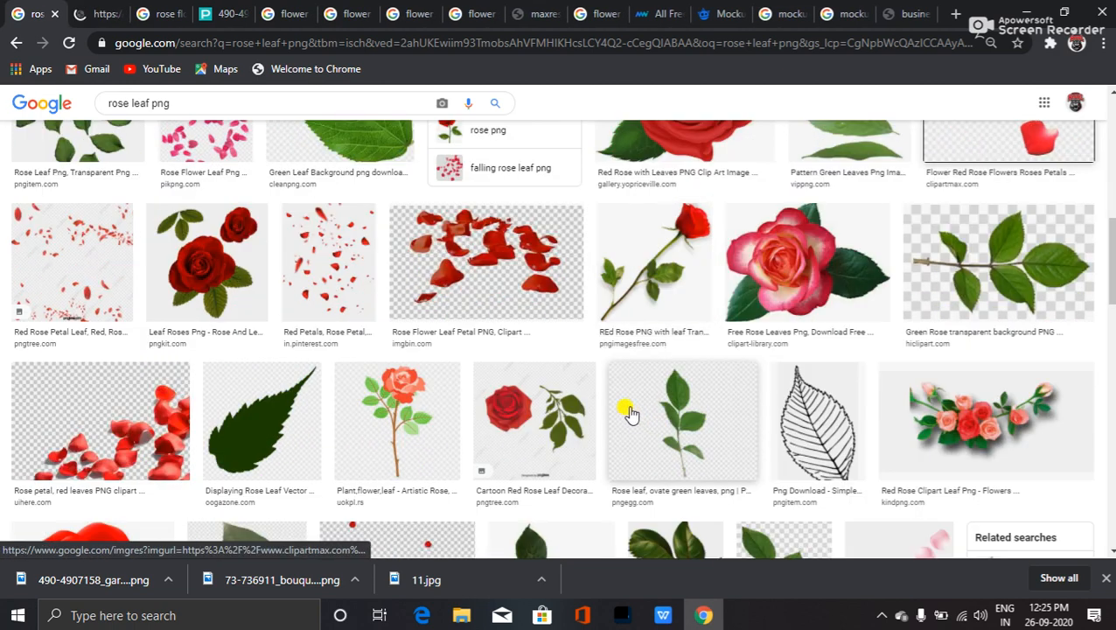
scroll(288, 477, "down", 4)
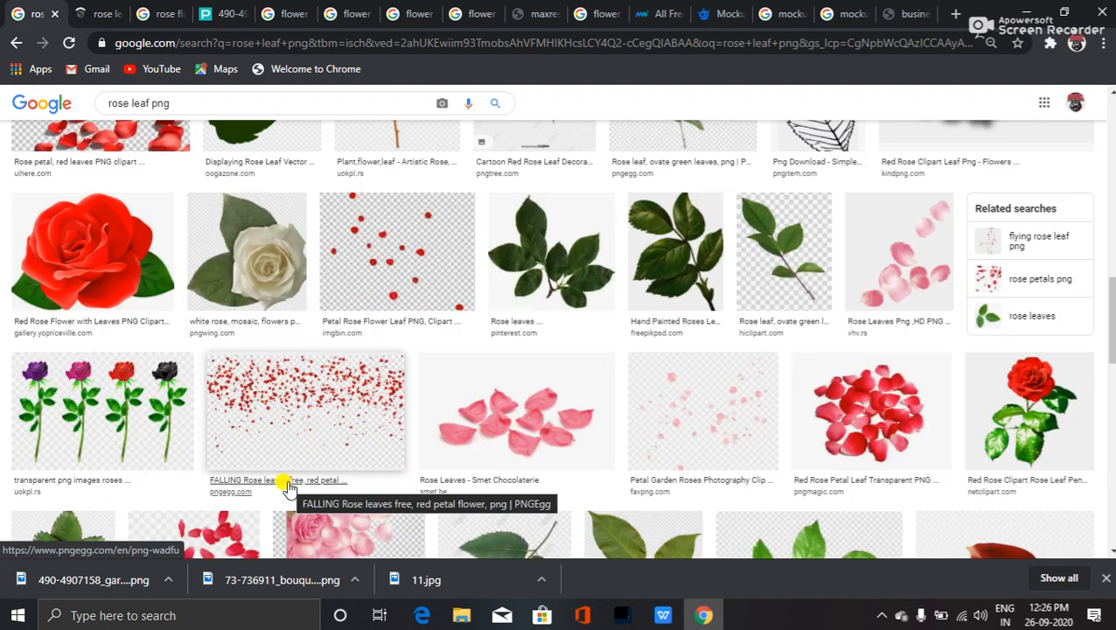
scroll(423, 447, "down", 3)
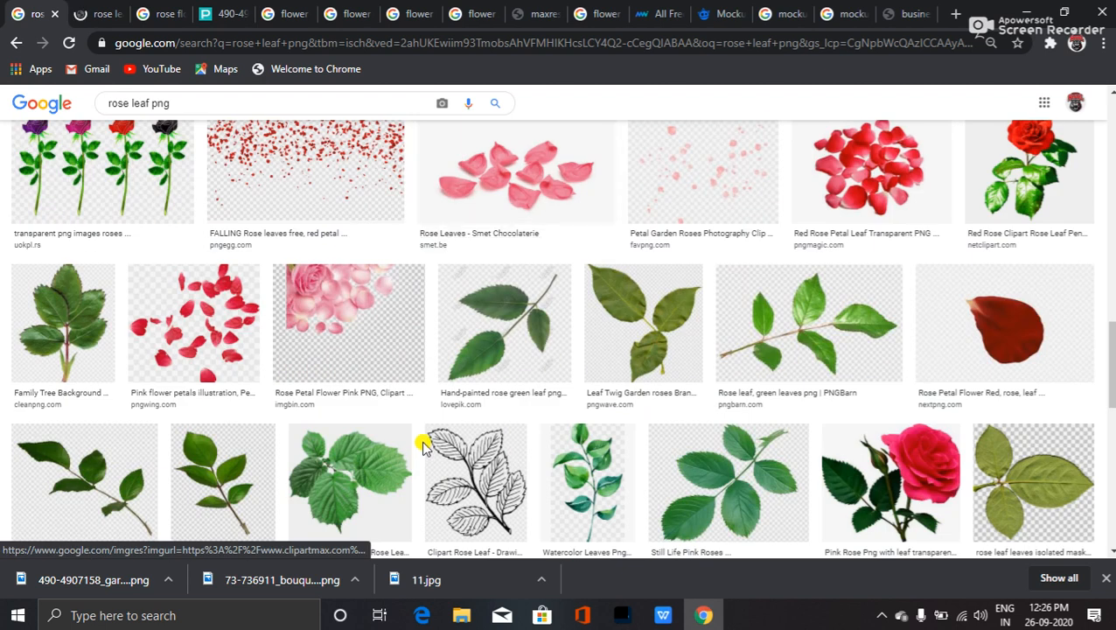
scroll(423, 446, "down", 2)
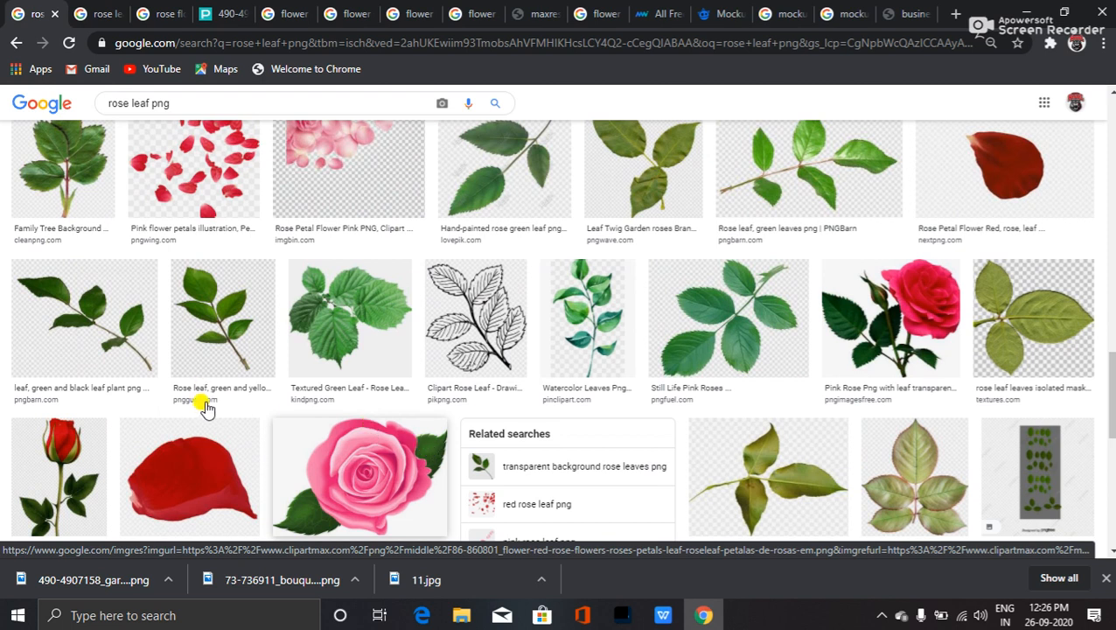
scroll(201, 426, "down", 4)
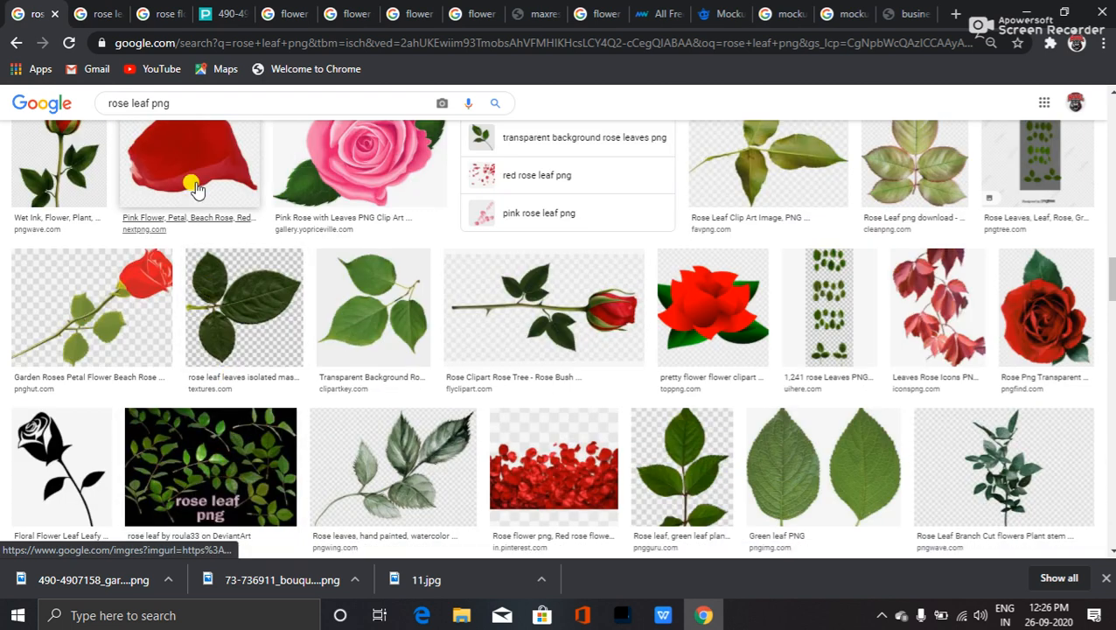
middle_click(200, 188)
left_click(96, 14)
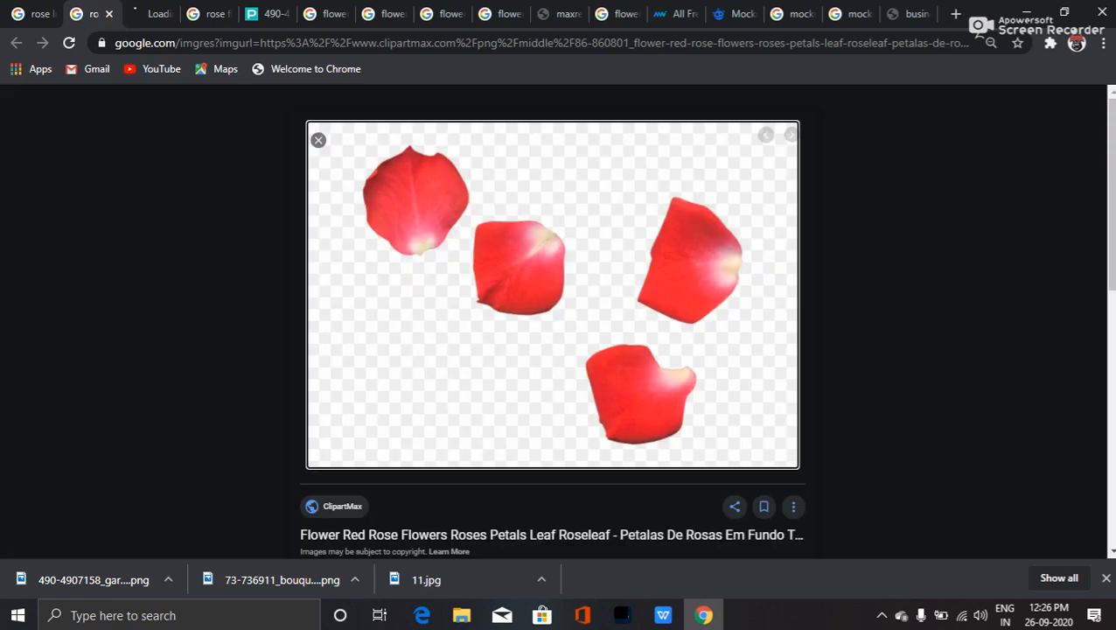
- Open the full-size four red petals image in its own tab
right_click(517, 284)
left_click(577, 401)
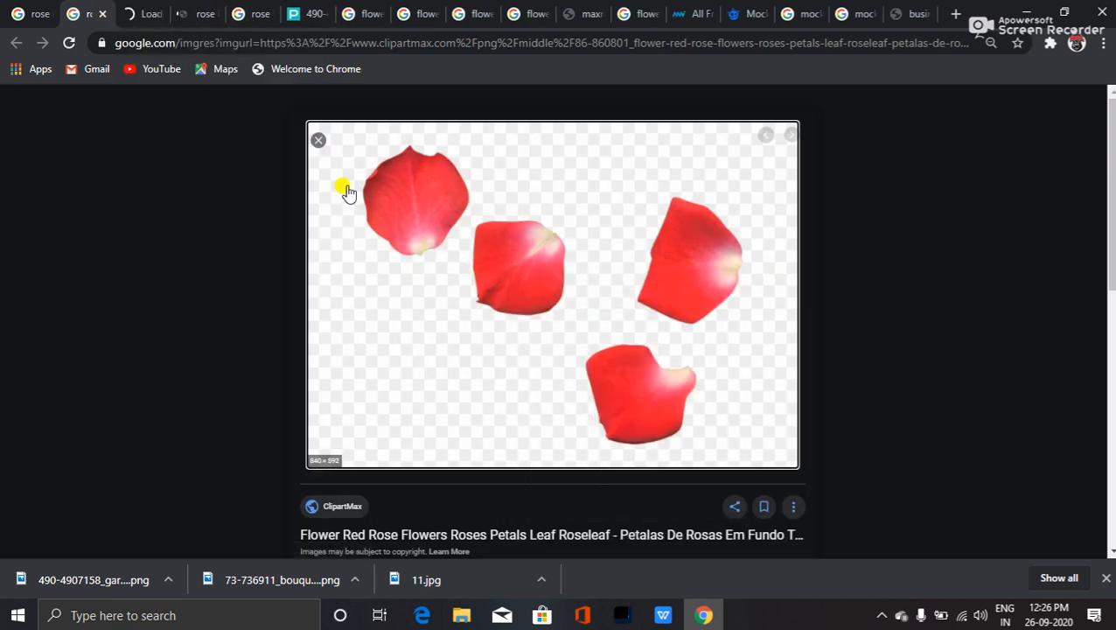
left_click(136, 12)
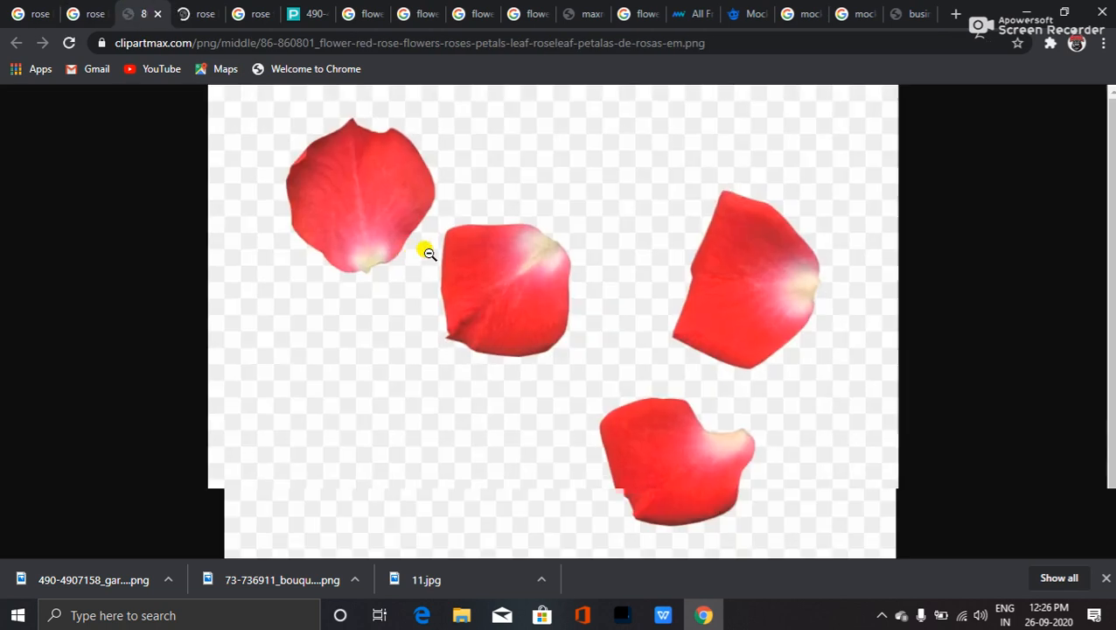
- Save the full-size petals image to the Desktop as a PNG and reveal the desktop
right_click(425, 252)
left_click(475, 290)
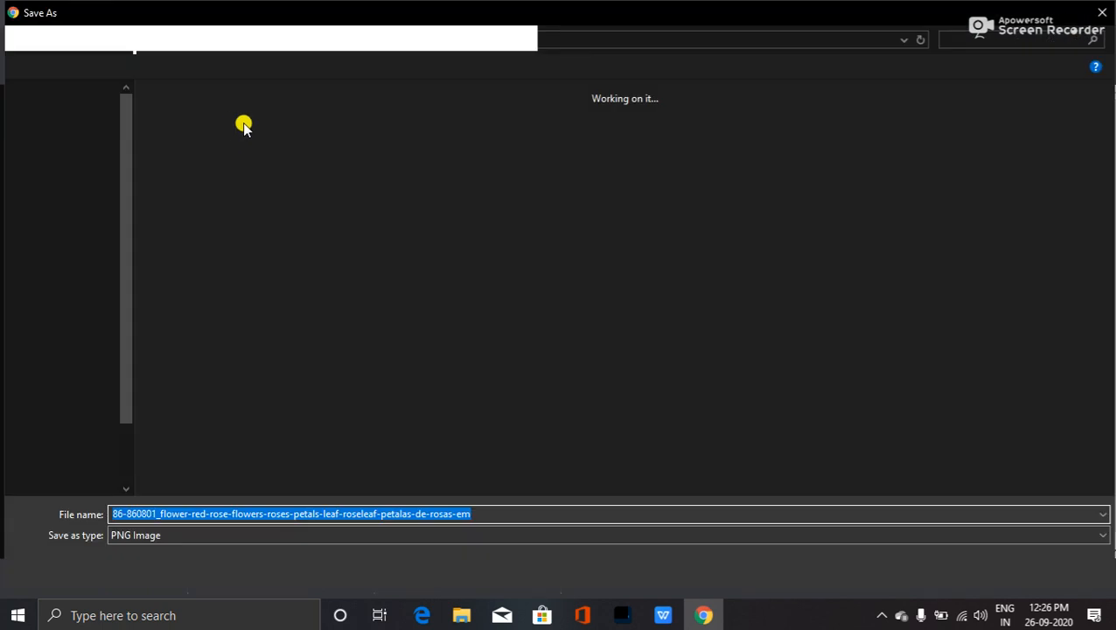
left_click(75, 122)
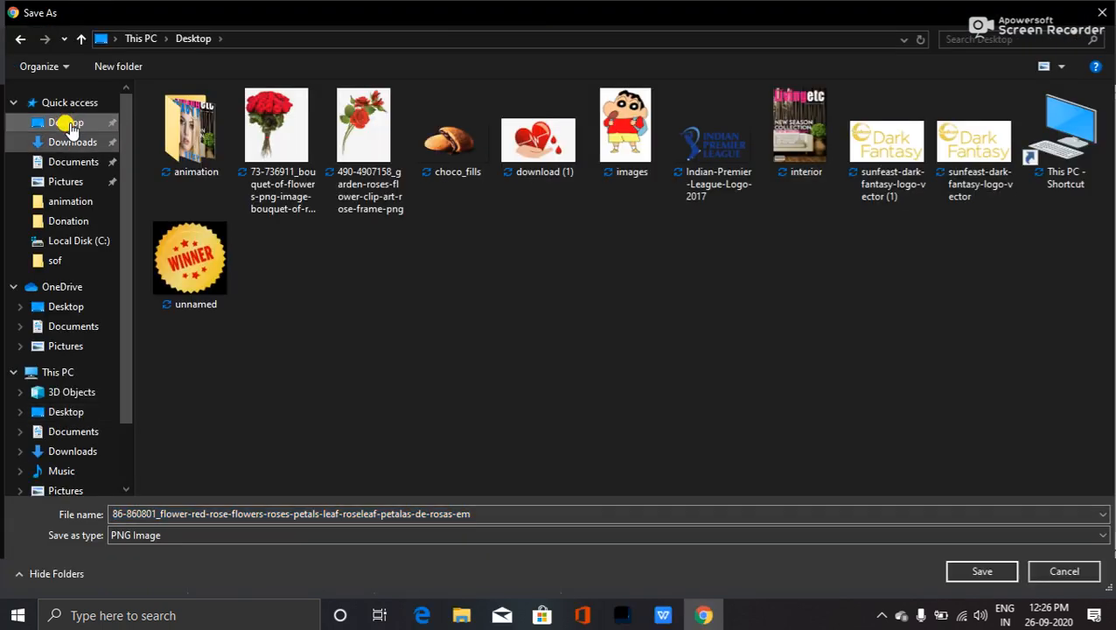
left_click(976, 574)
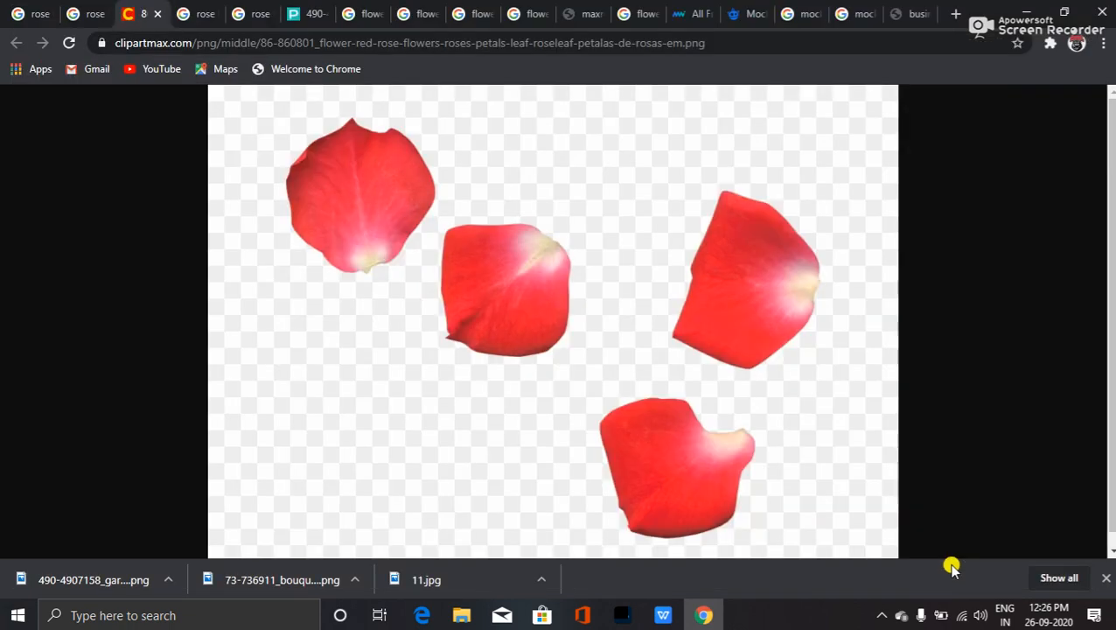
key("super+d")
- Drag the downloaded 86-860801 petals PNG from the refreshed desktop onto the Photoshop logo canvas
key("F5")
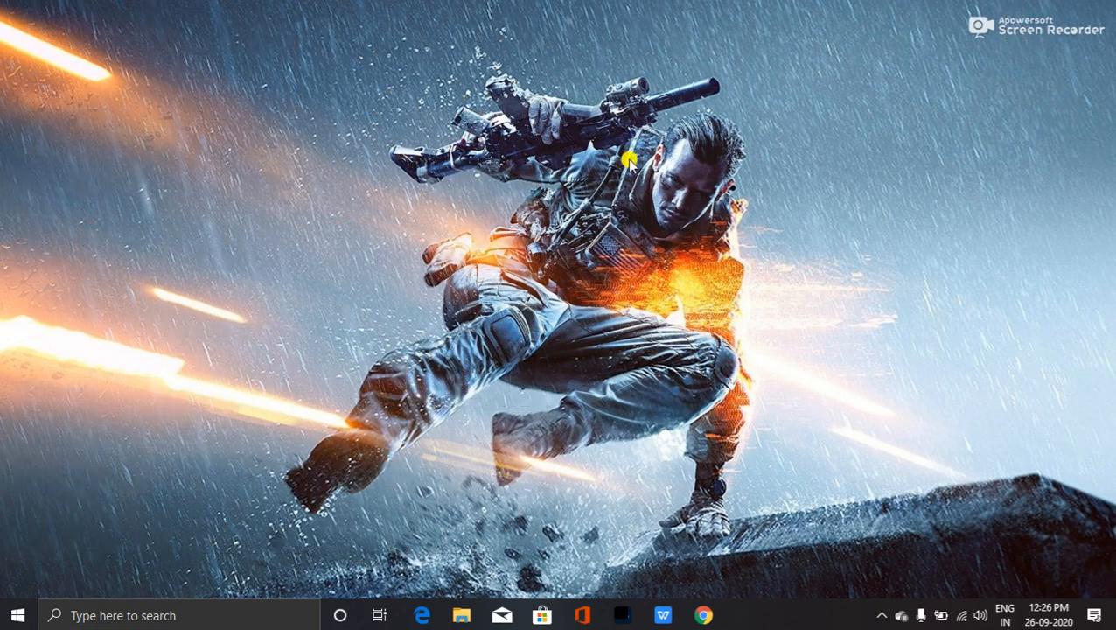
left_click(519, 549)
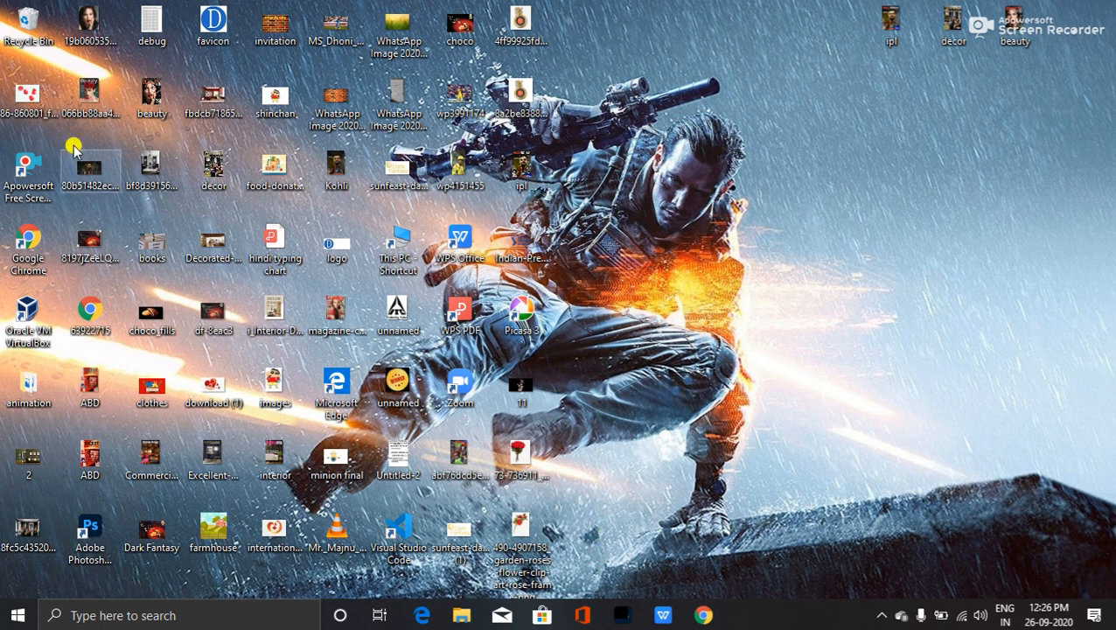
left_click_drag(28, 98, 379, 319)
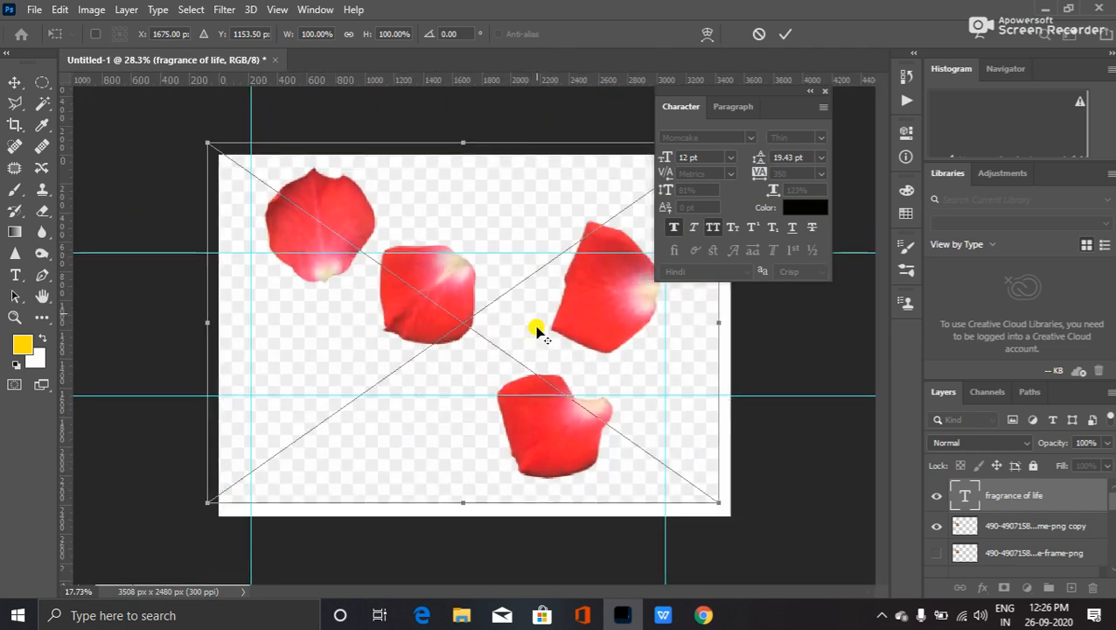
- Scale the placed petals image down to about 55.54% and commit the placement
scroll(597, 433, "down", 9)
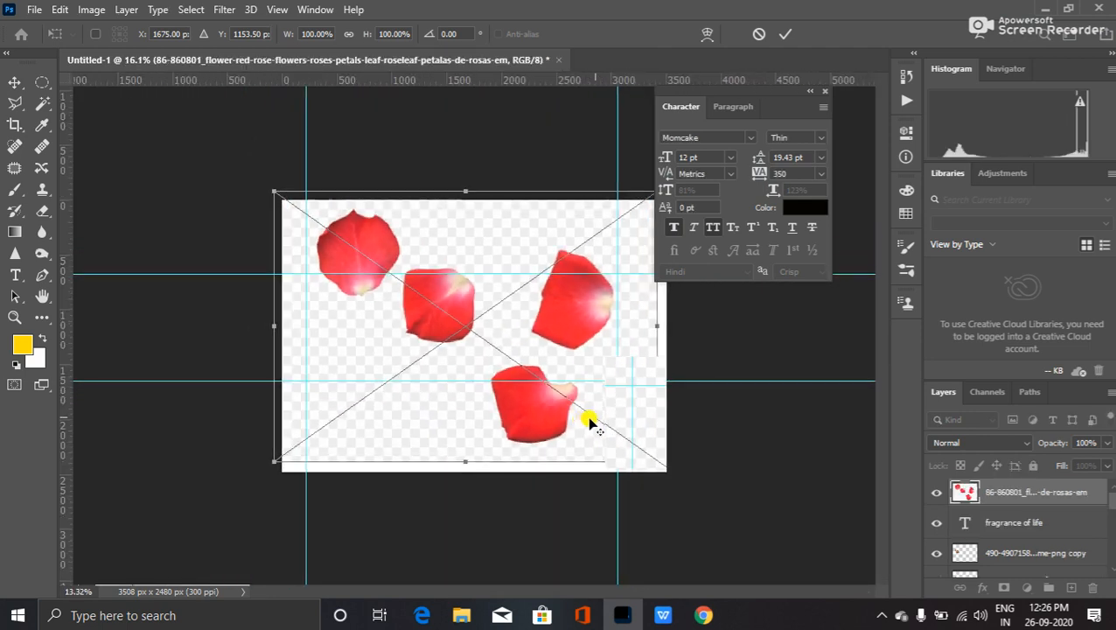
scroll(585, 414, "up", 4)
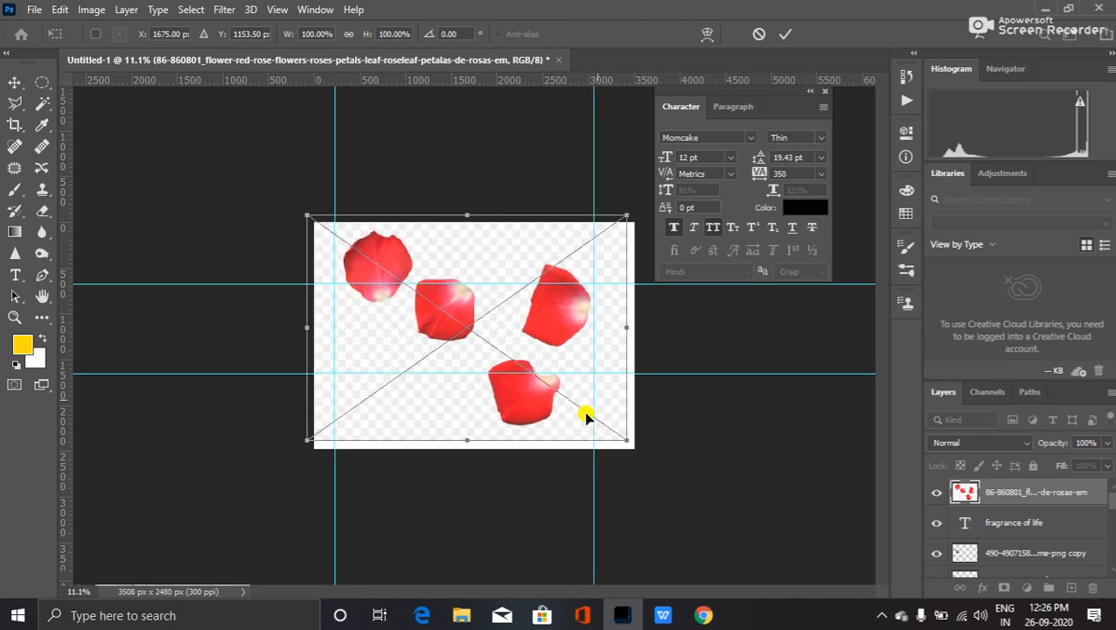
left_click_drag(618, 428, 538, 387)
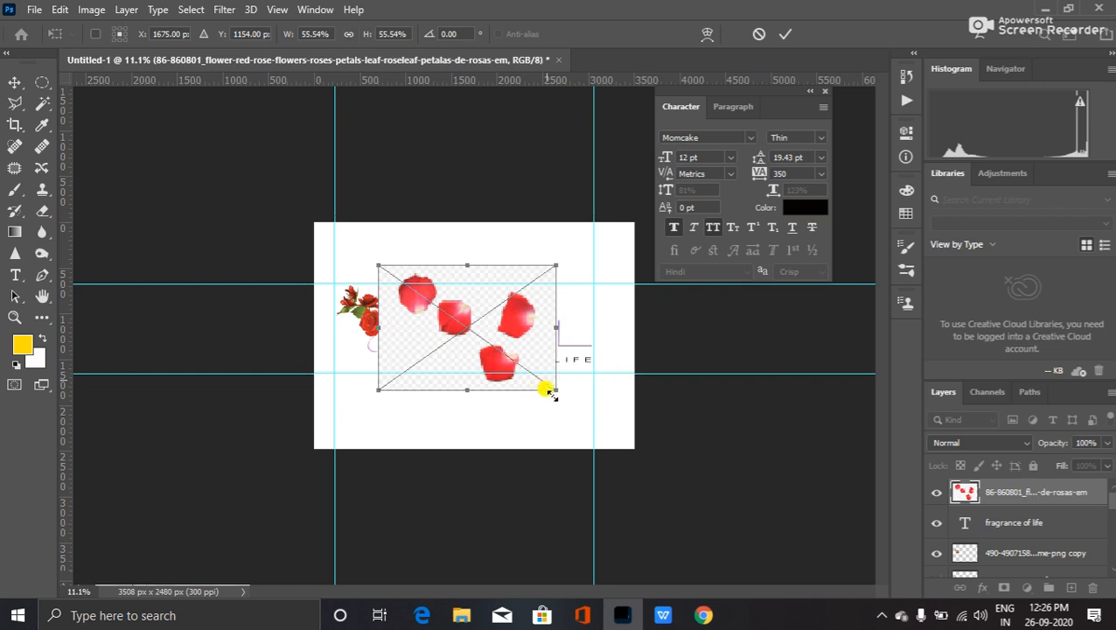
scroll(535, 376, "up", 3)
scroll(536, 355, "up", 3)
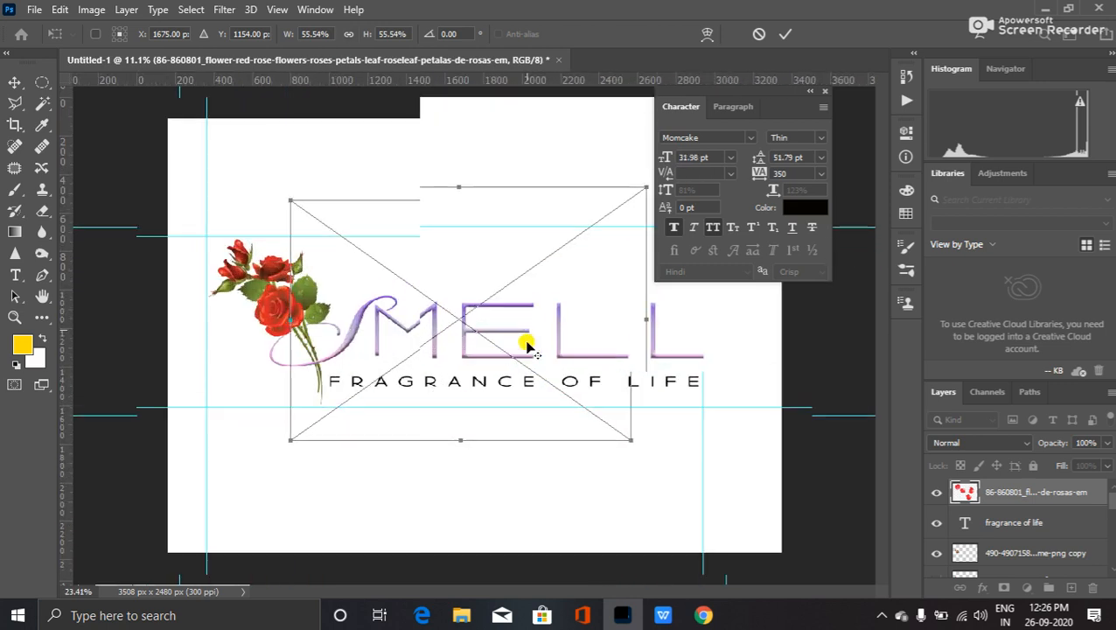
scroll(526, 344, "up", 4)
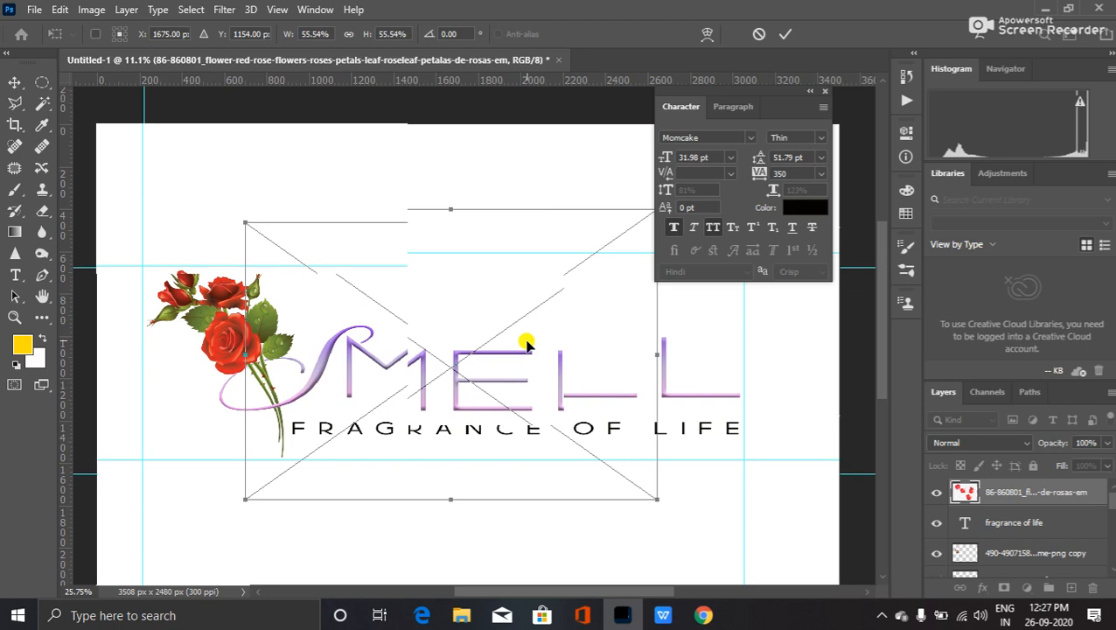
key("alt+space")
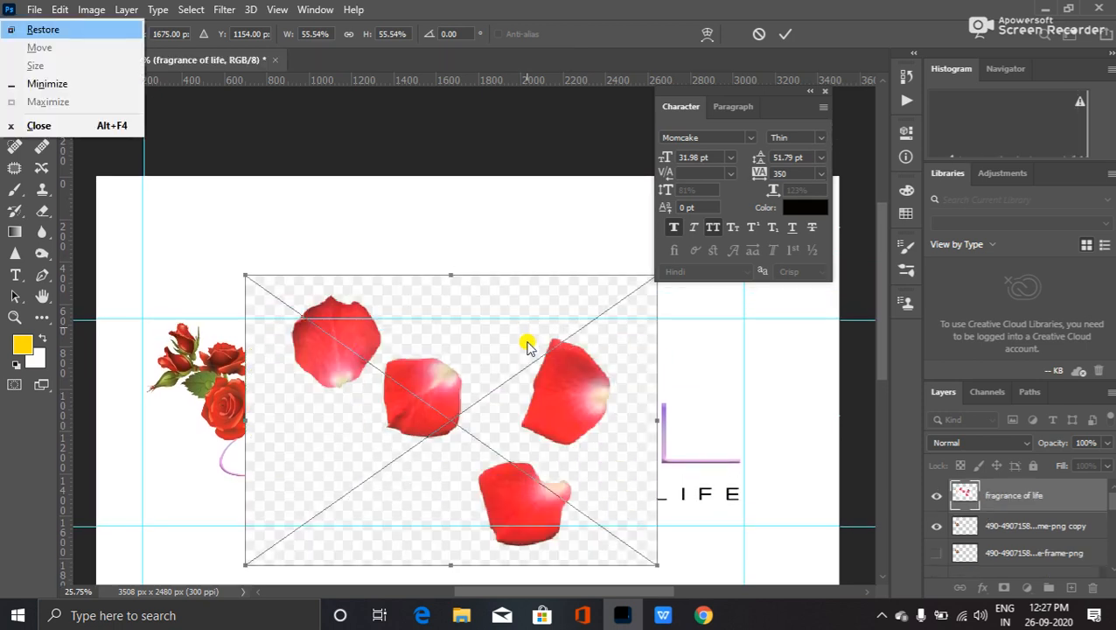
key("Escape")
key("Return")
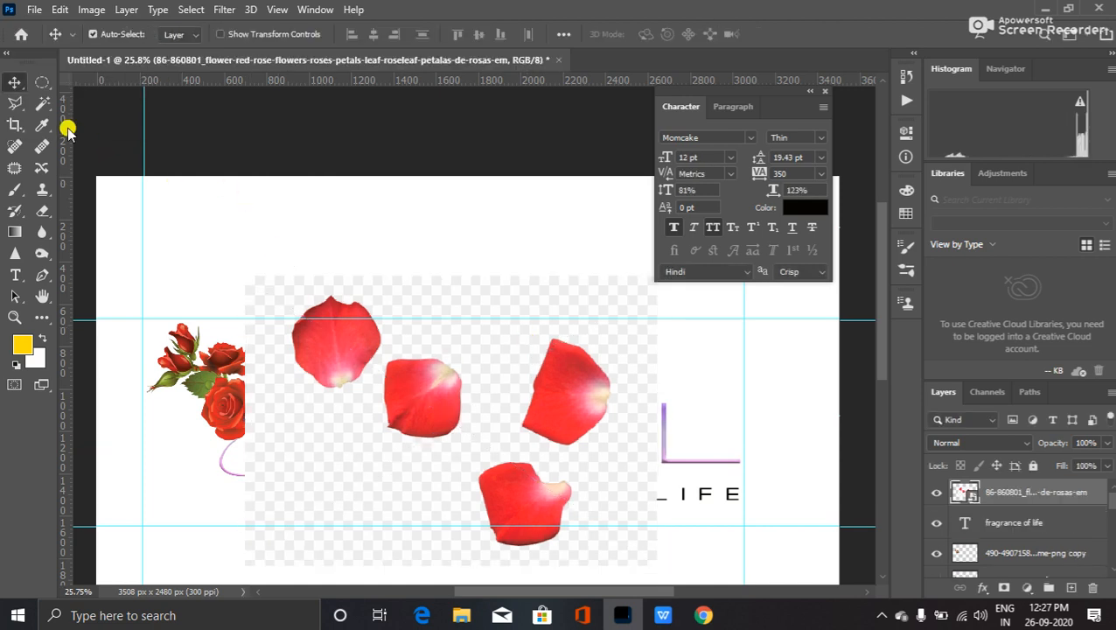
- Magic-wand the checkerboard, rasterize the petals layer and delete the background around the petals
left_click(43, 106)
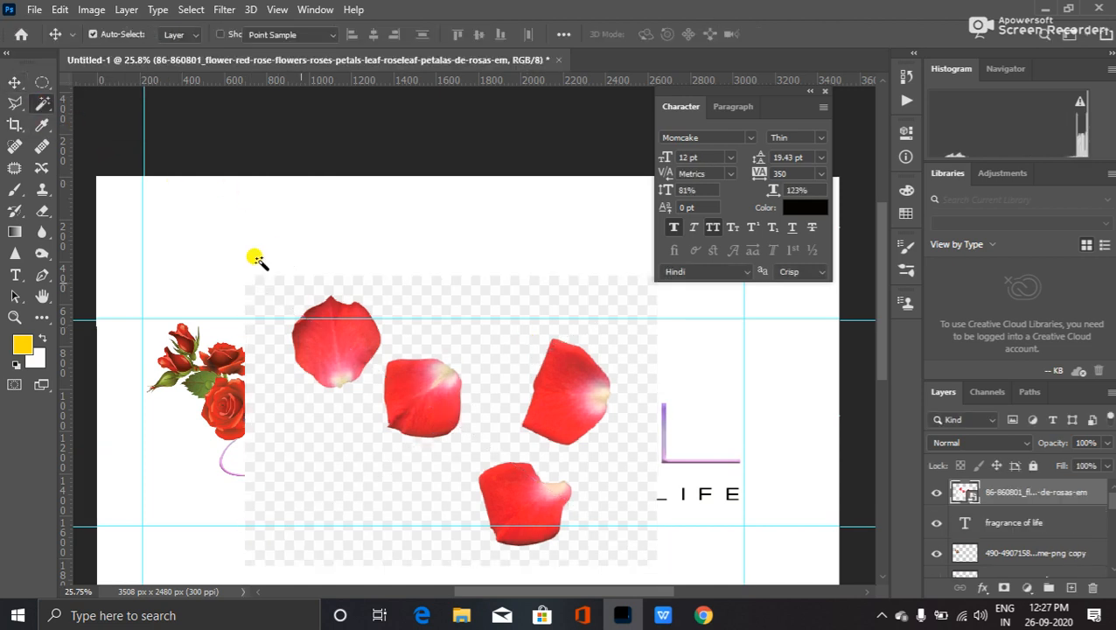
left_click(434, 287)
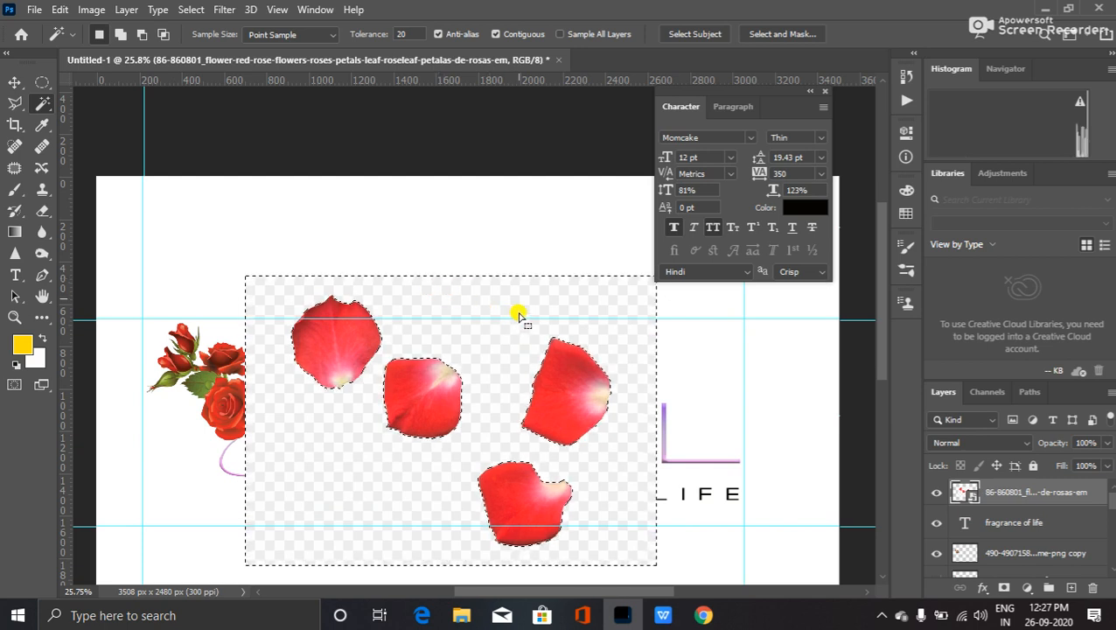
key("Delete")
left_click(538, 238)
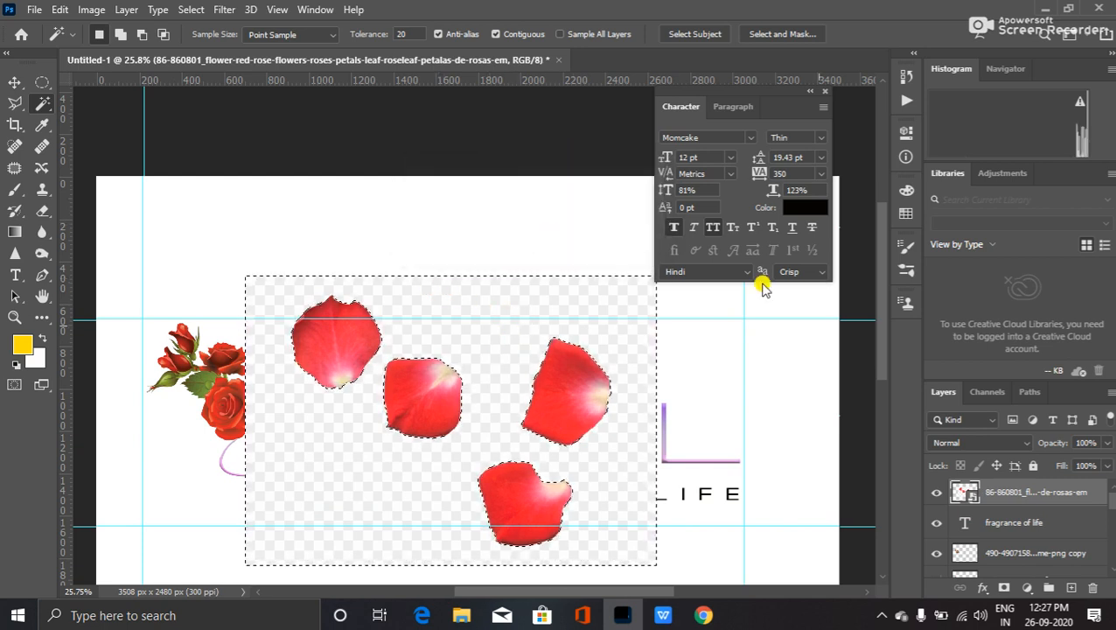
right_click(981, 495)
left_click(846, 313)
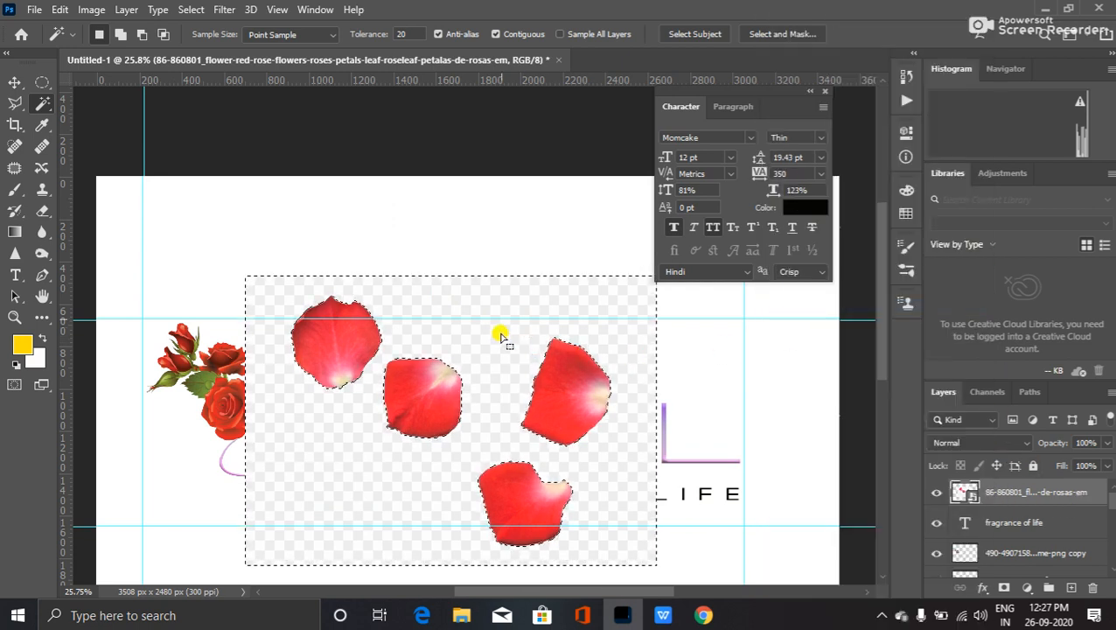
key("Delete")
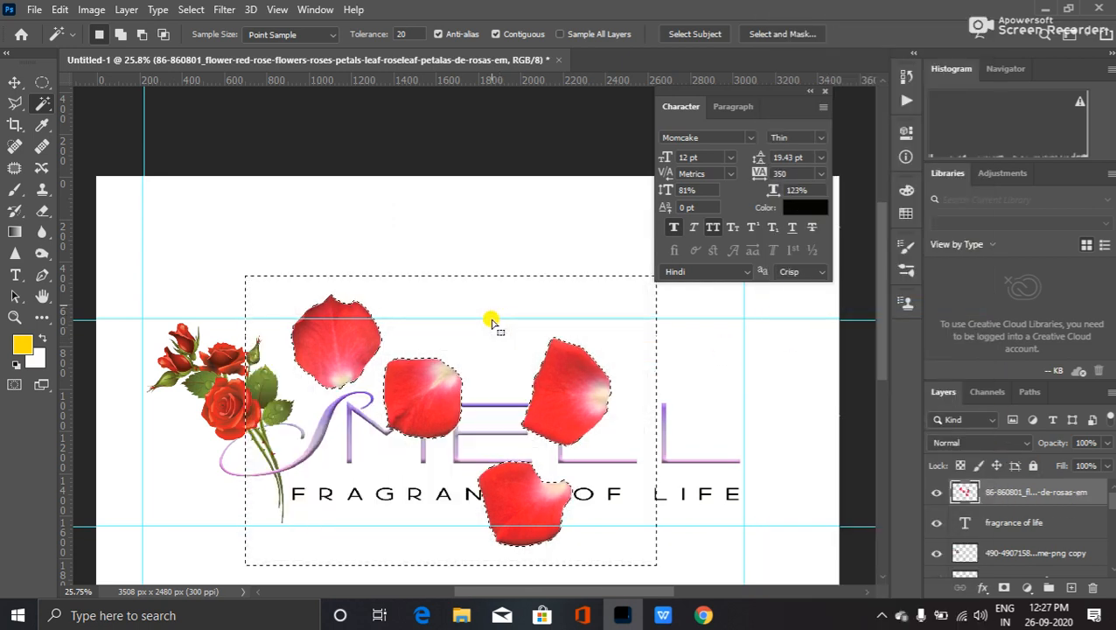
key("ctrl+d")
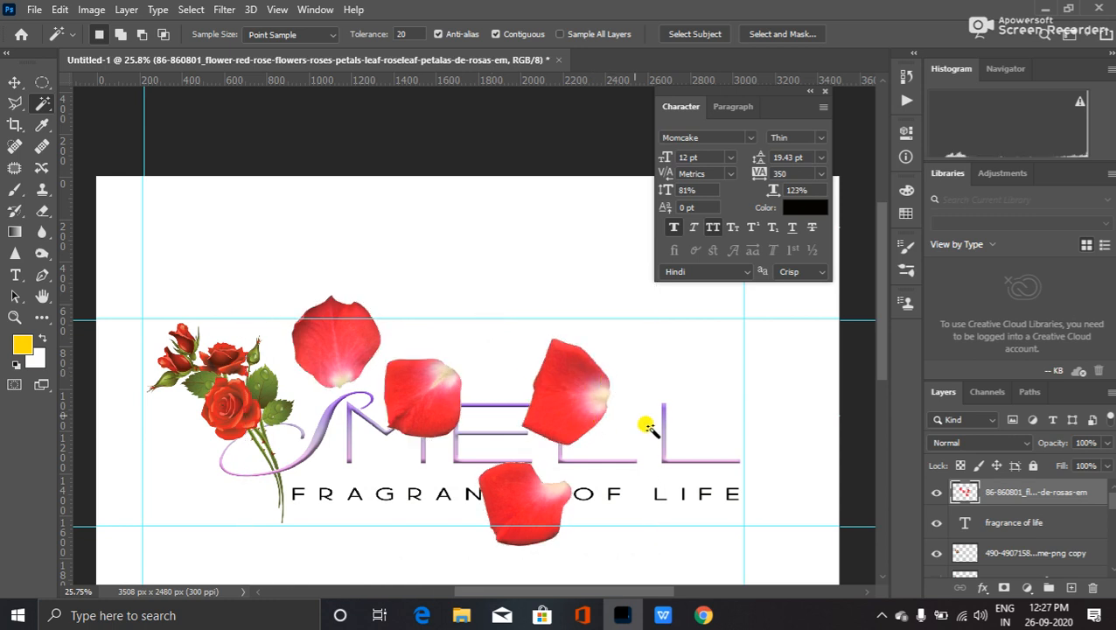
key("ctrl+t")
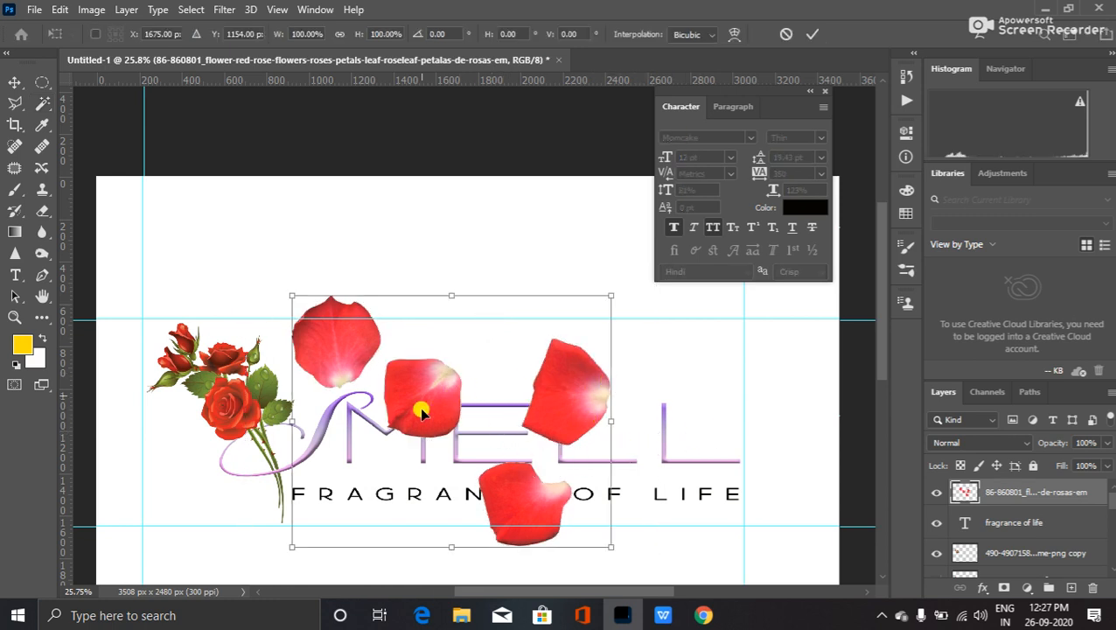
- Move the petals to the lower left, shrink them, flip them horizontally and rotate them
left_click_drag(371, 412, 523, 536)
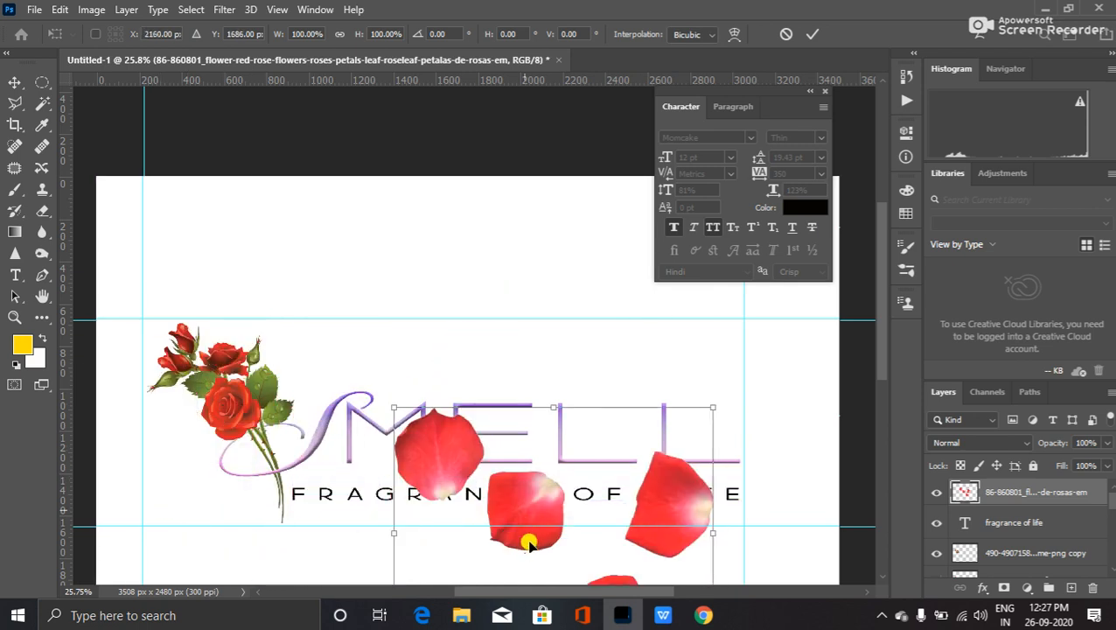
left_click_drag(708, 403, 251, 442)
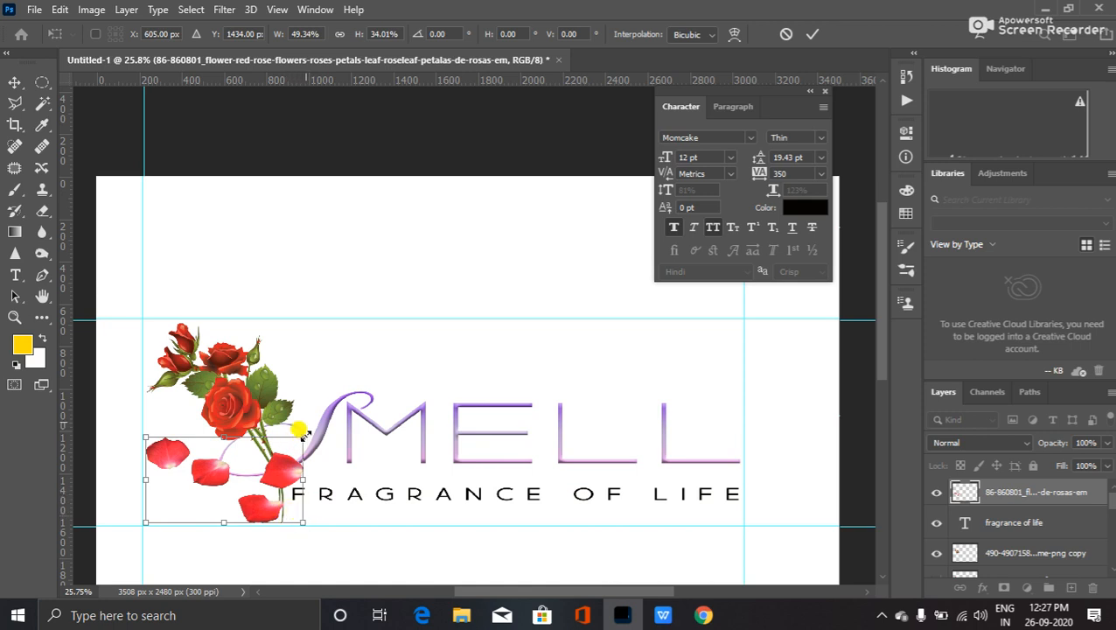
left_click_drag(305, 435, 251, 443)
right_click(238, 487)
left_click(306, 457)
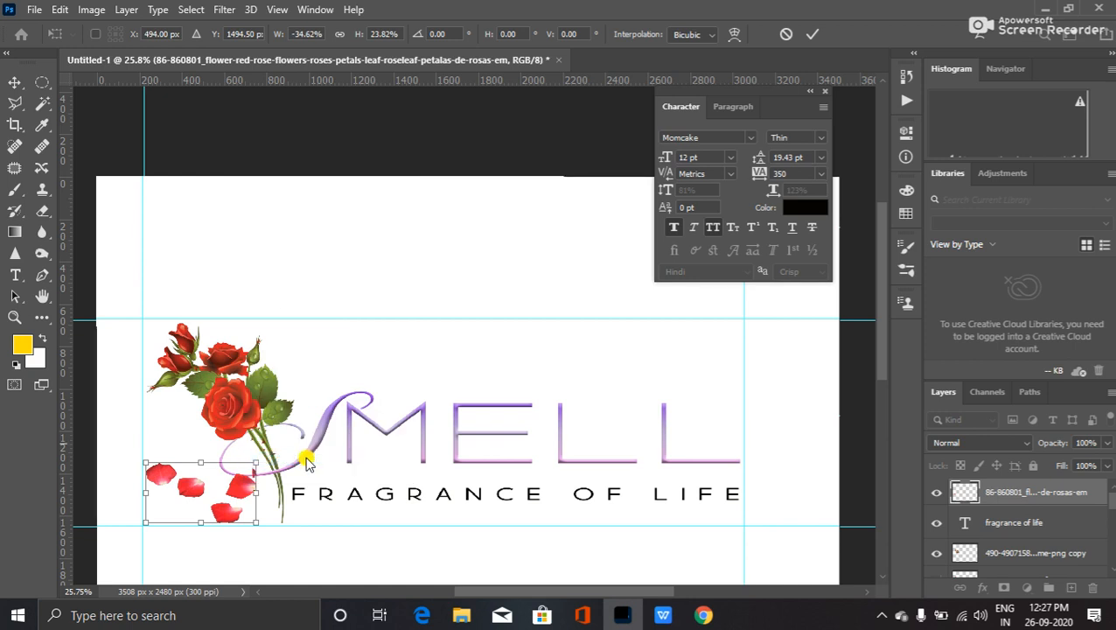
left_click_drag(264, 456, 276, 490)
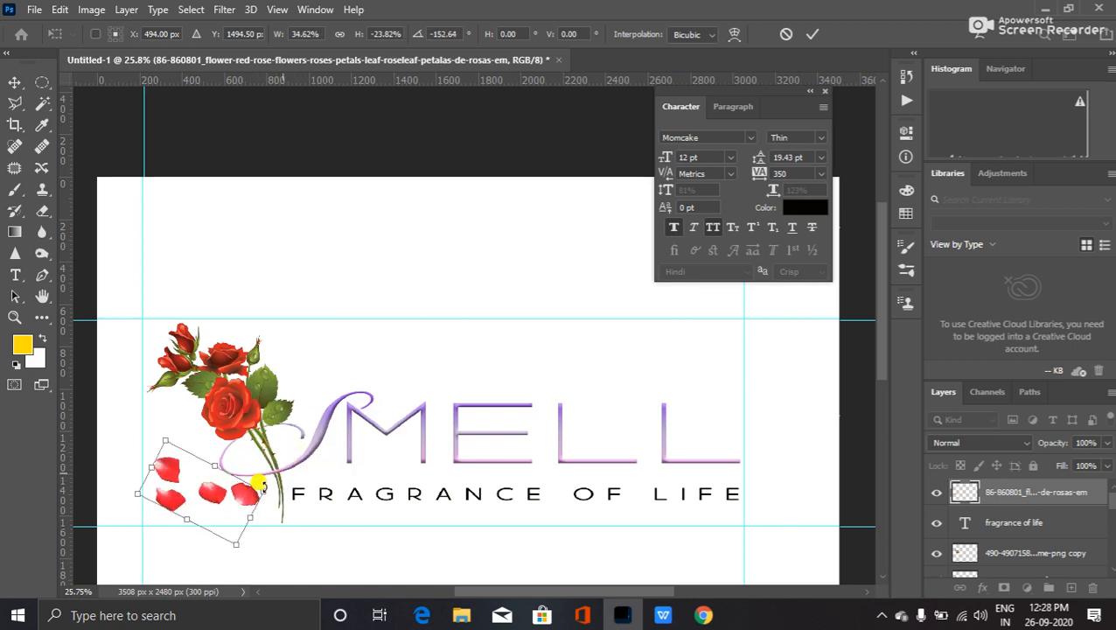
key("w")
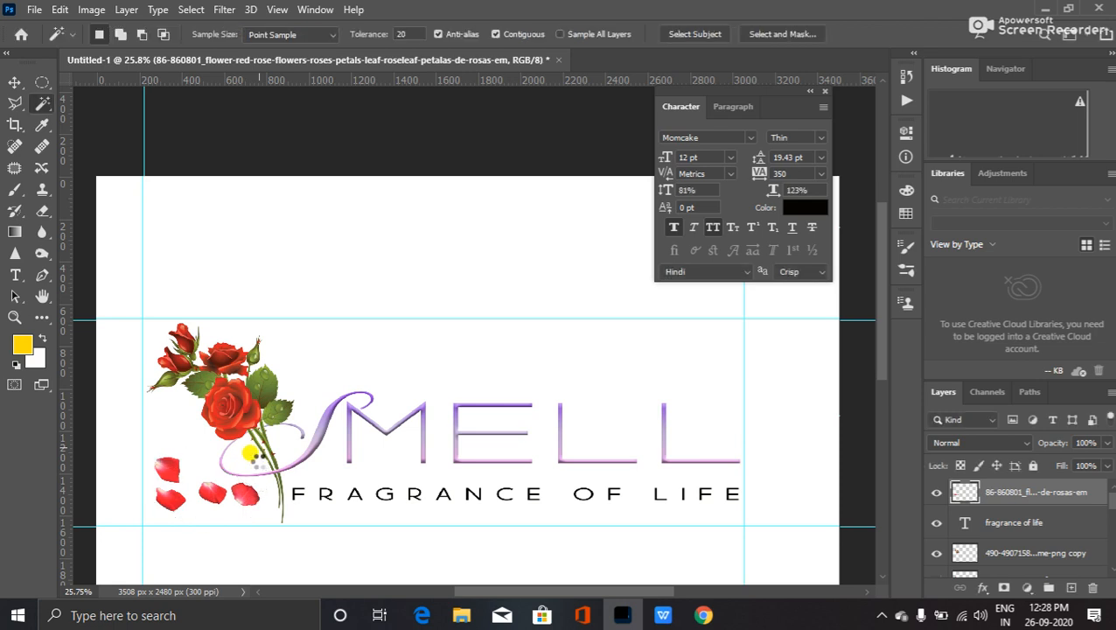
- Scale the petals up slightly and rotate them about 30° clockwise
key("ctrl+t")
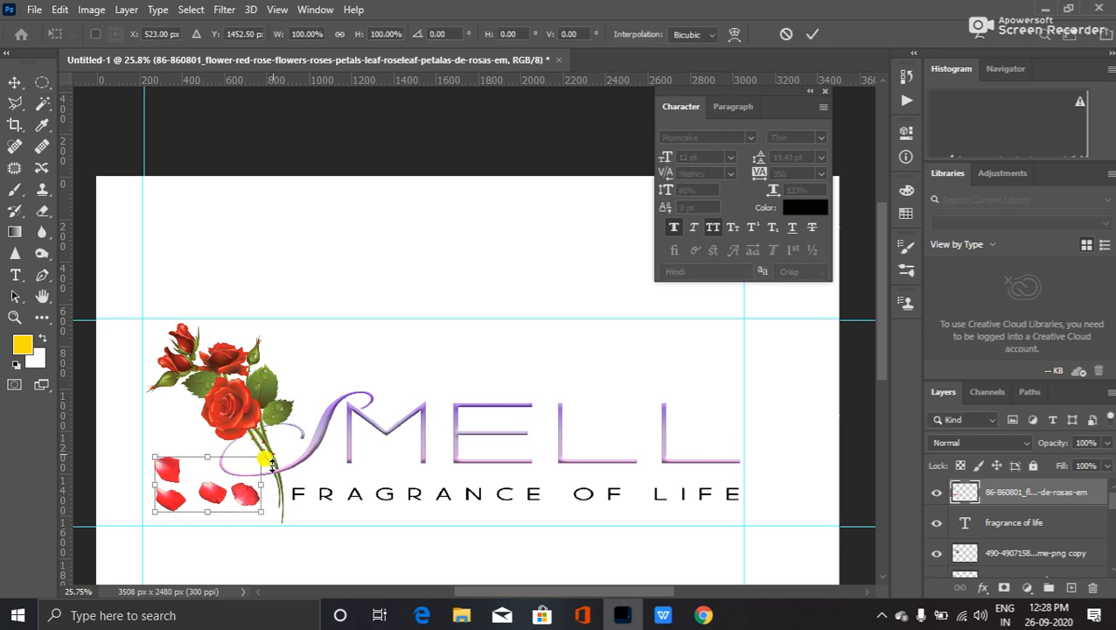
mouse_move(260, 453)
left_mouse_down()
mouse_move(278, 432)
mouse_move(270, 447)
left_mouse_up()
left_click_drag(291, 493, 249, 496)
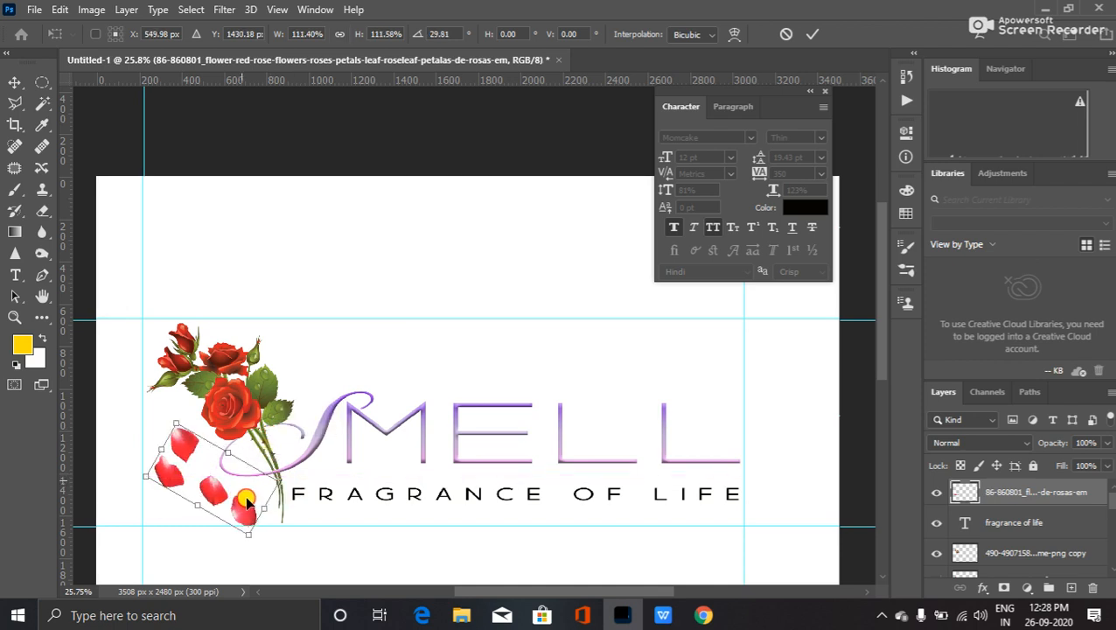
key("Return")
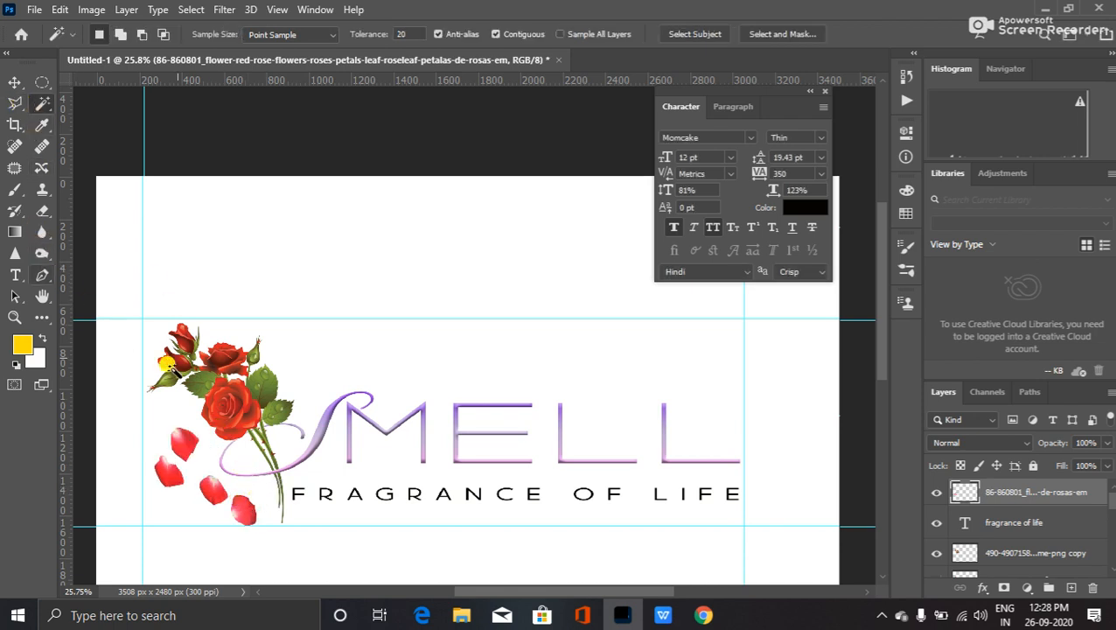
- Tilt the petals counter-clockwise to about −21° and nudge them beneath the roses
key("v")
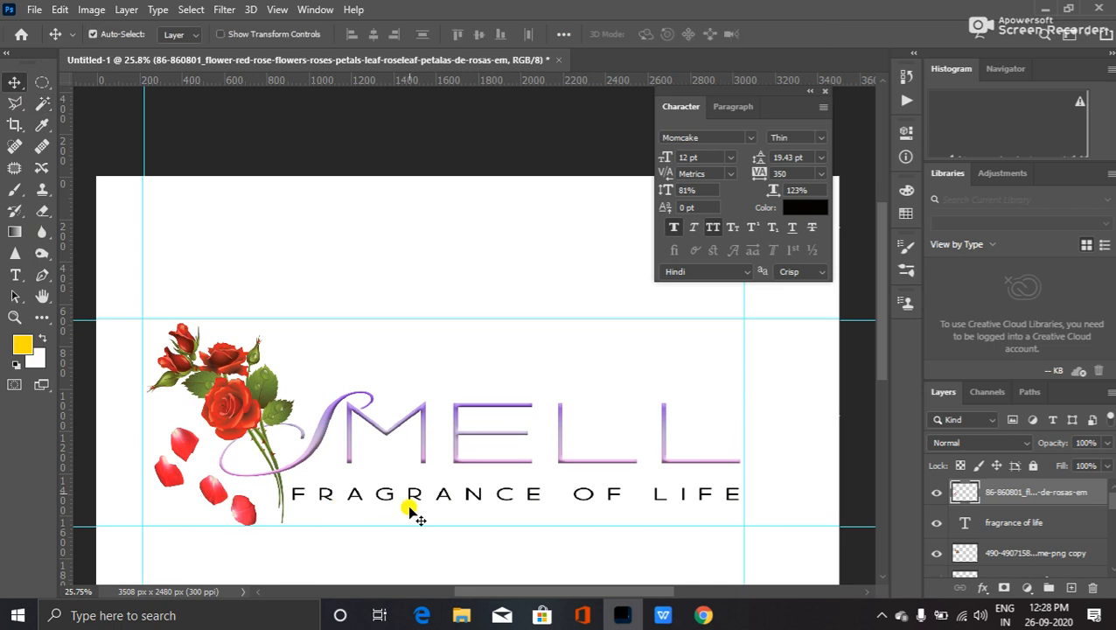
key("ctrl+t")
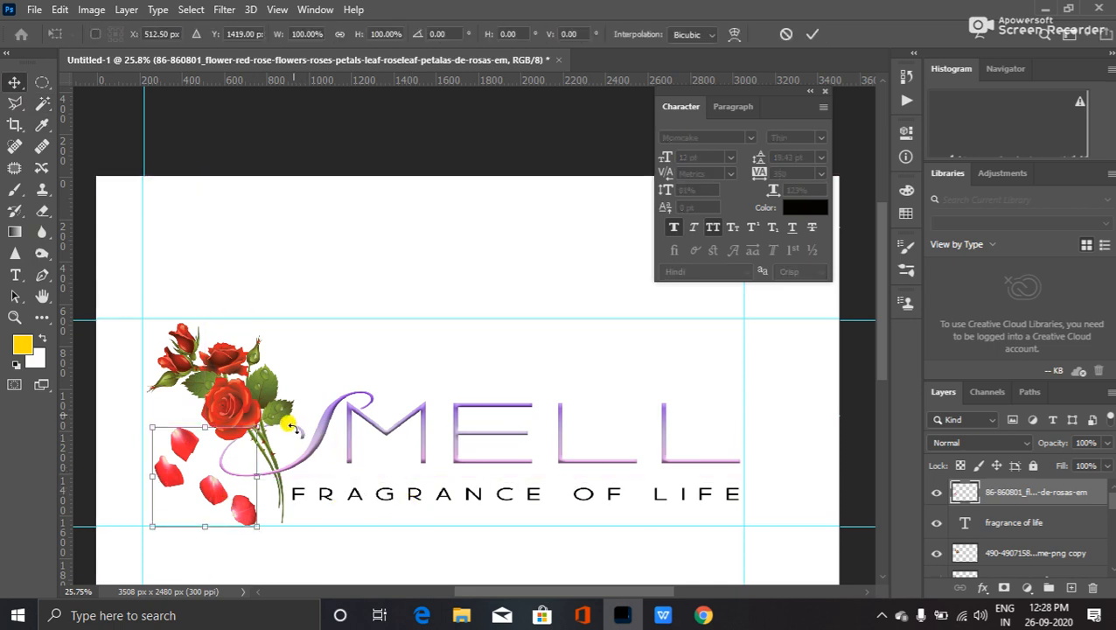
left_click_drag(274, 424, 256, 388)
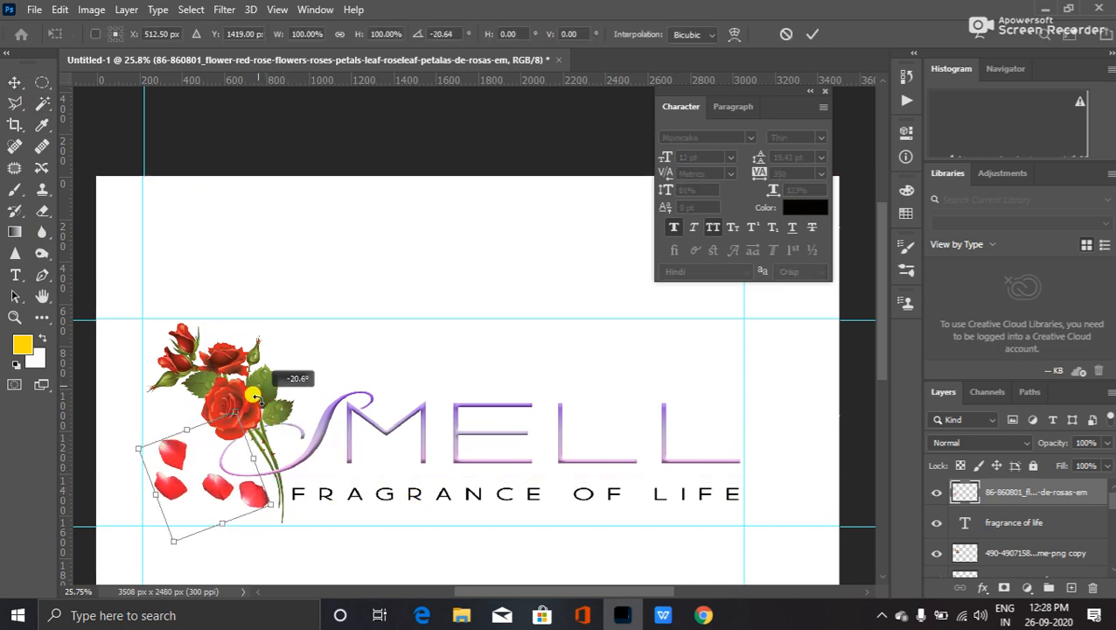
left_click_drag(214, 492, 210, 498)
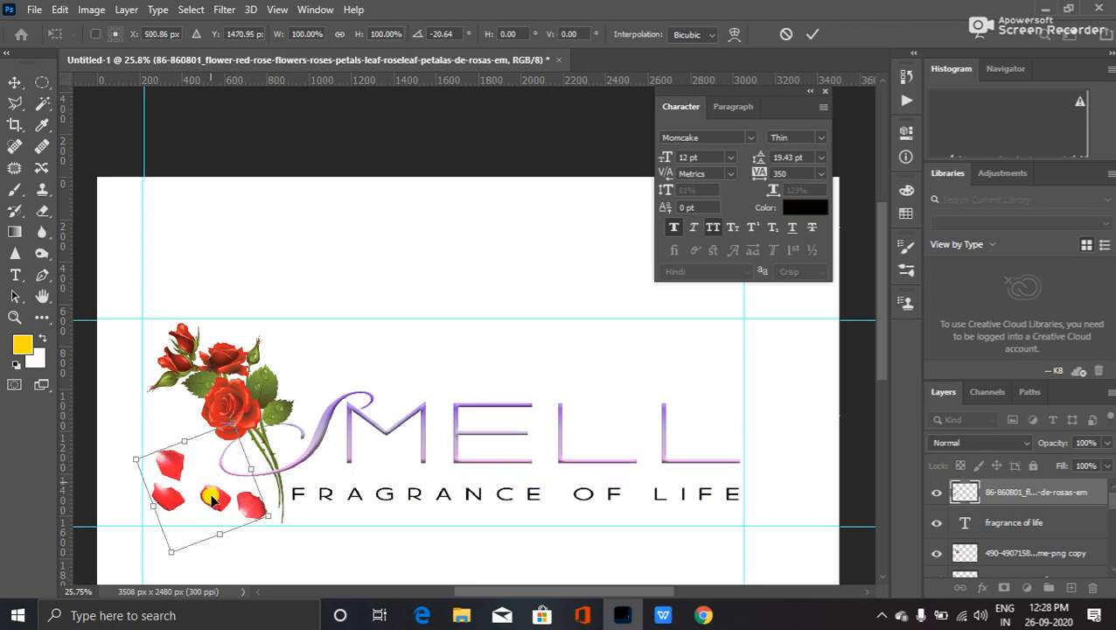
left_click_drag(321, 535, 314, 531)
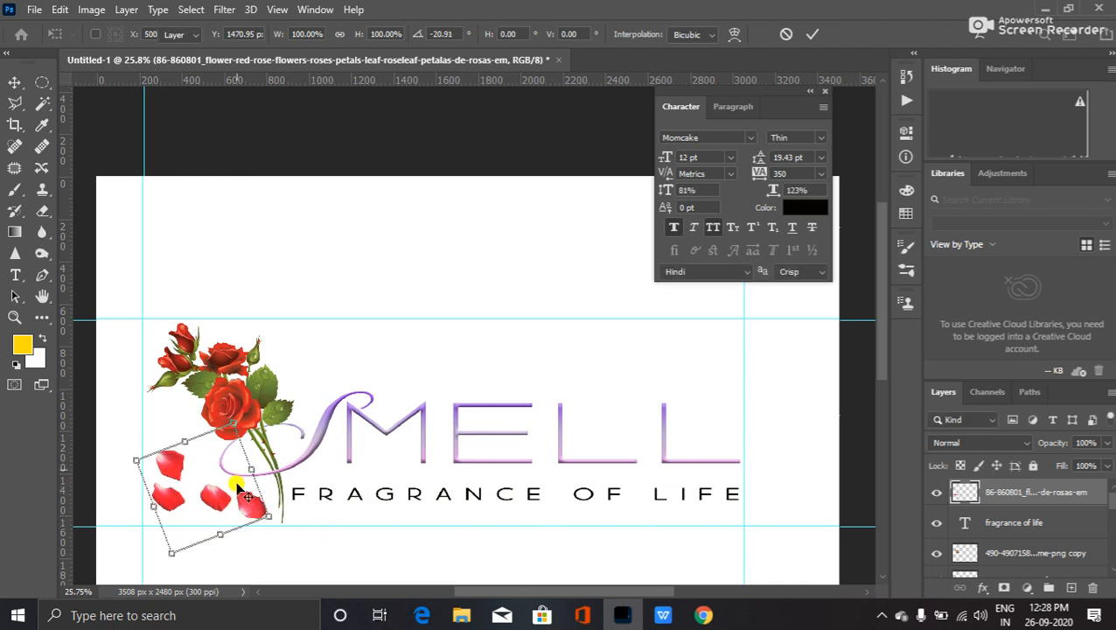
double_click(224, 475)
key("ctrl+t")
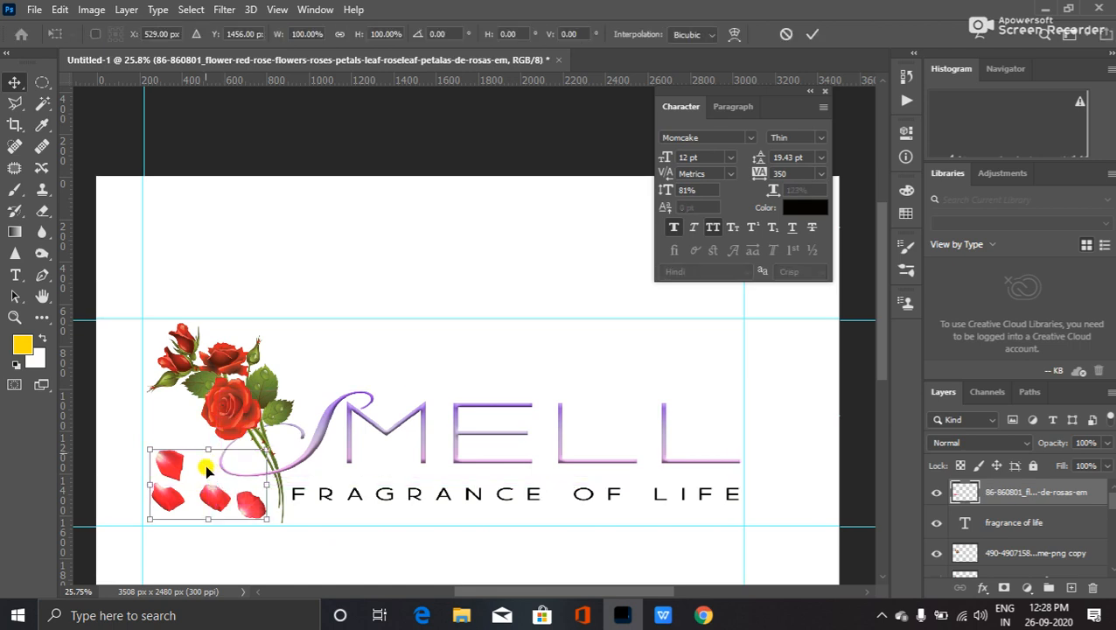
- Squash the petals with Perspective and Distort to about 43% height, tilted −28°
right_click(223, 488)
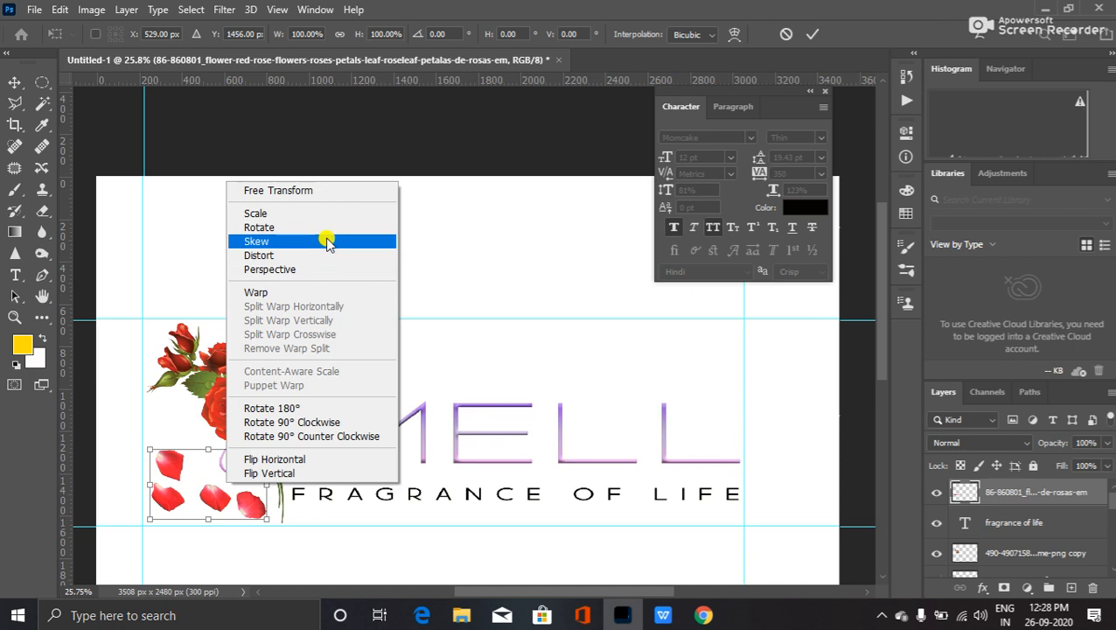
left_click(325, 269)
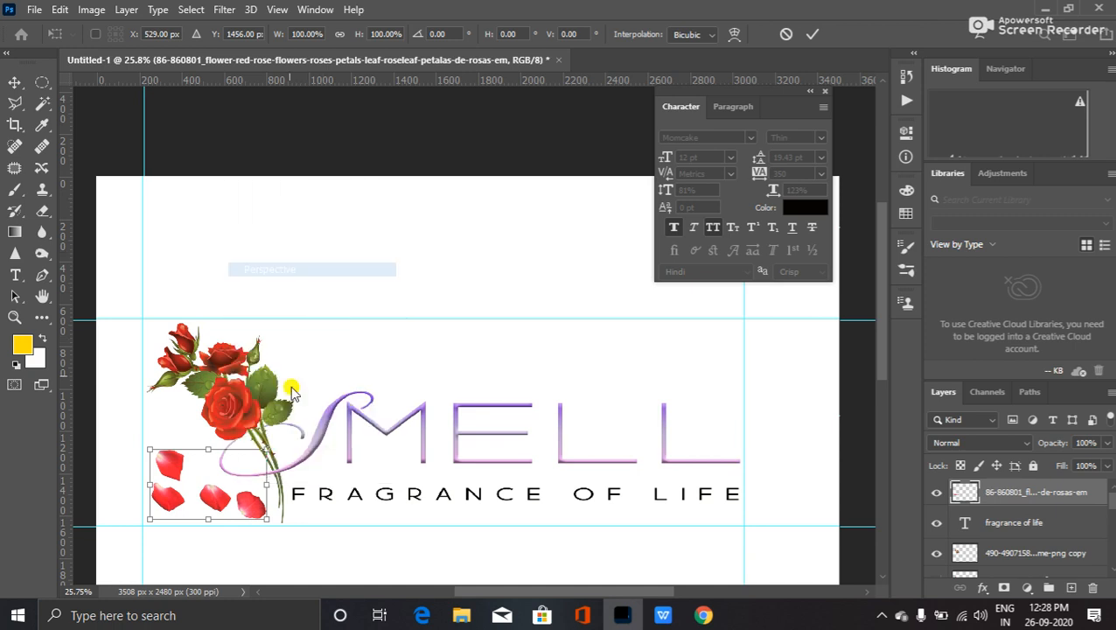
mouse_move(267, 447)
left_mouse_down()
mouse_move(203, 452)
mouse_move(213, 494)
left_mouse_up()
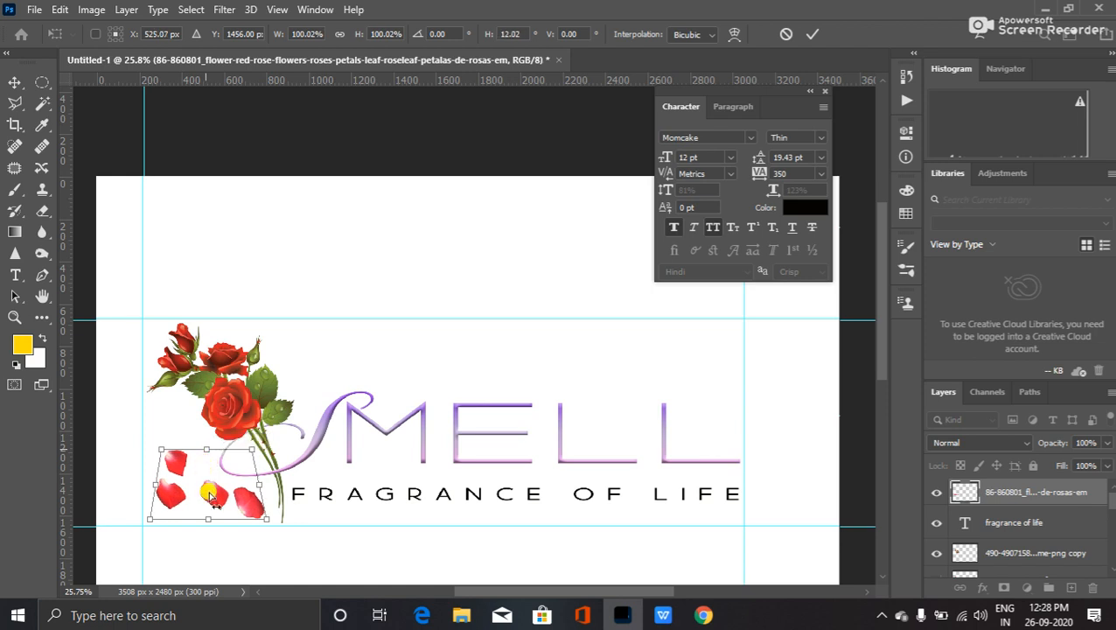
right_click(214, 519)
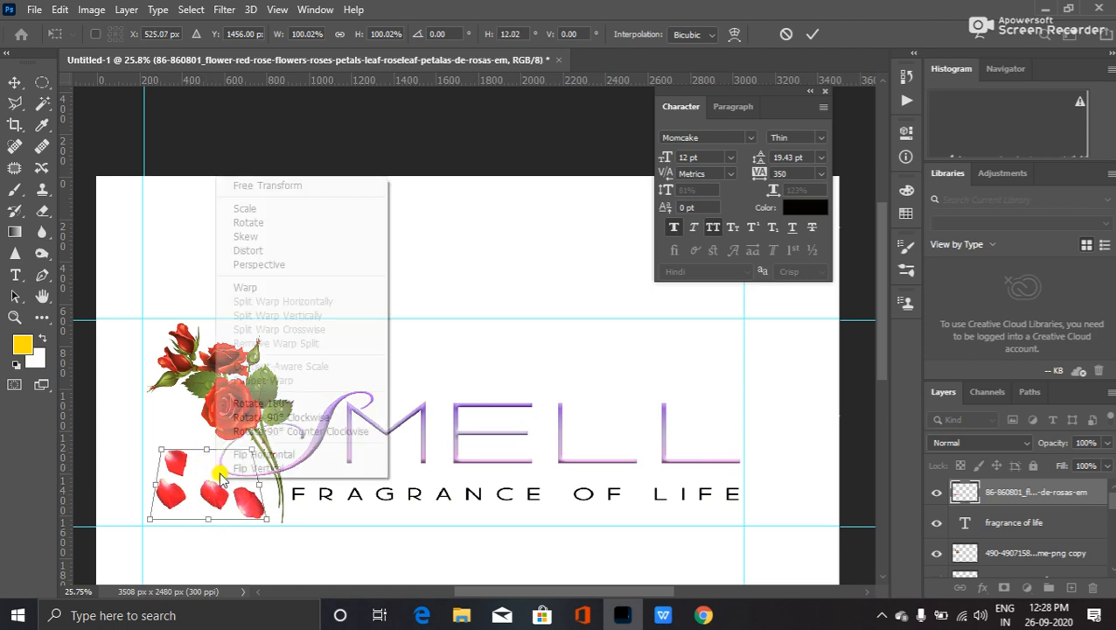
left_click(280, 250)
left_click_drag(208, 518, 214, 496)
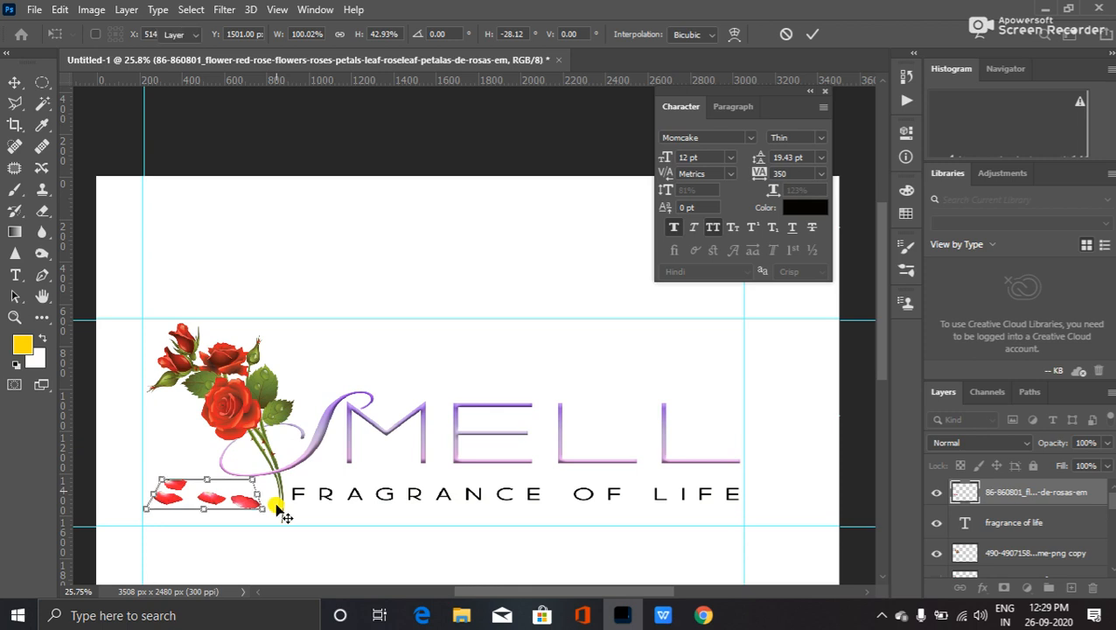
key("Return")
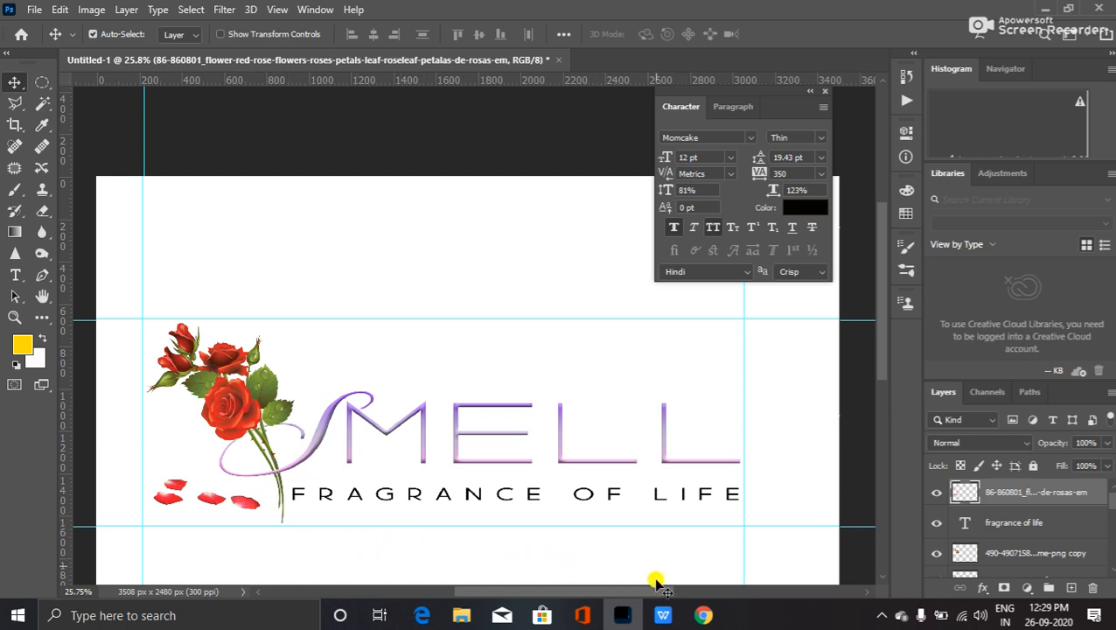
- Toggle the petals layer's visibility to compare the logo, leaving the layer hidden
scroll(523, 468, "down", 3)
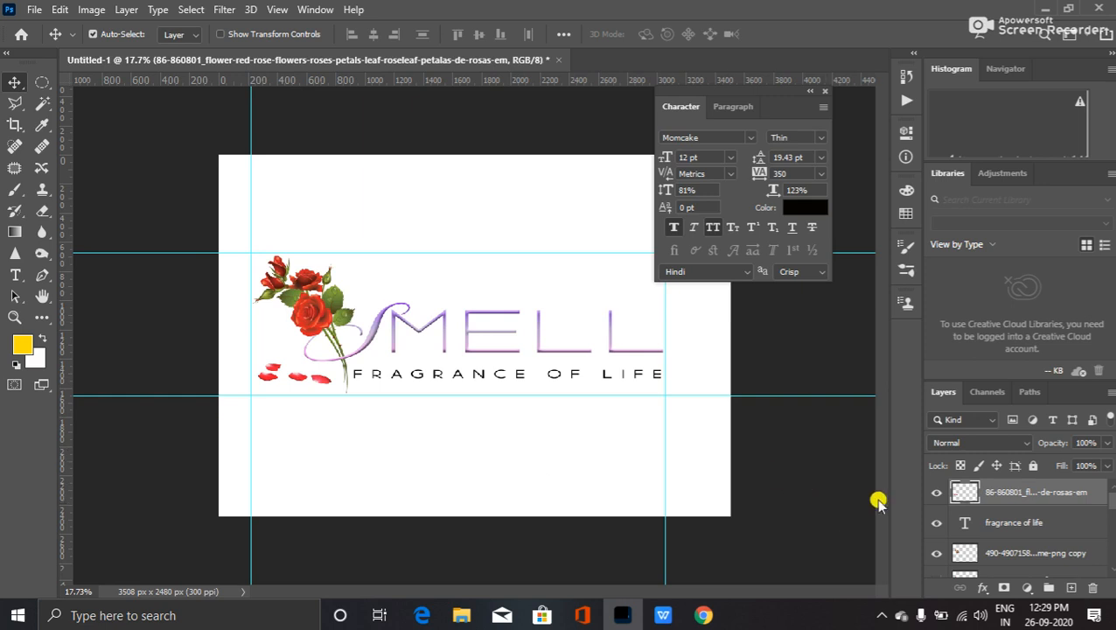
left_click(936, 491)
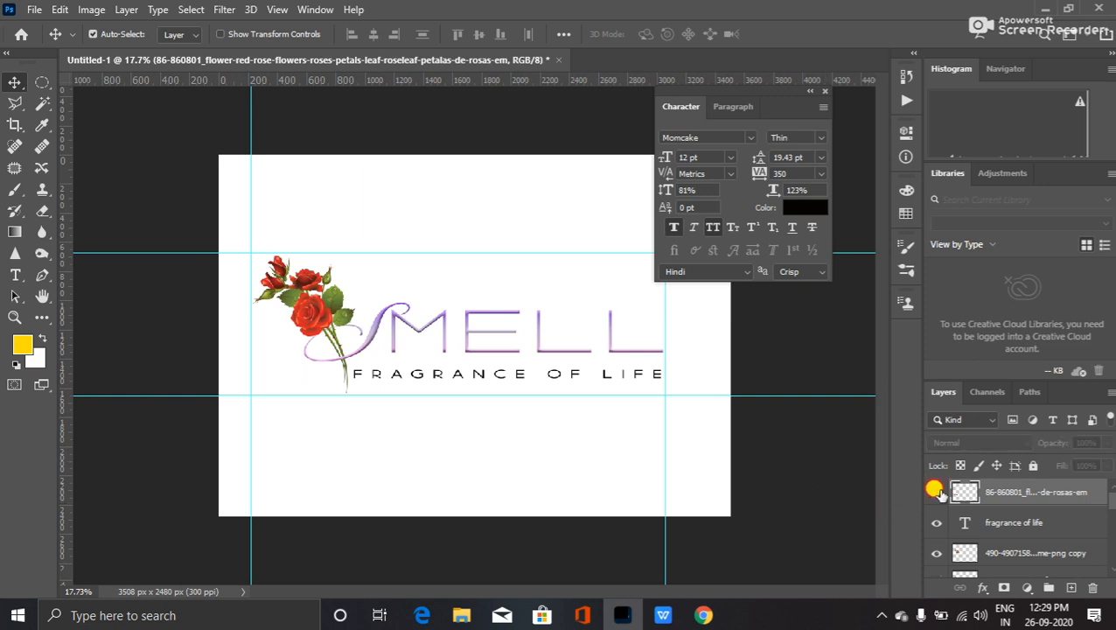
left_click(935, 492)
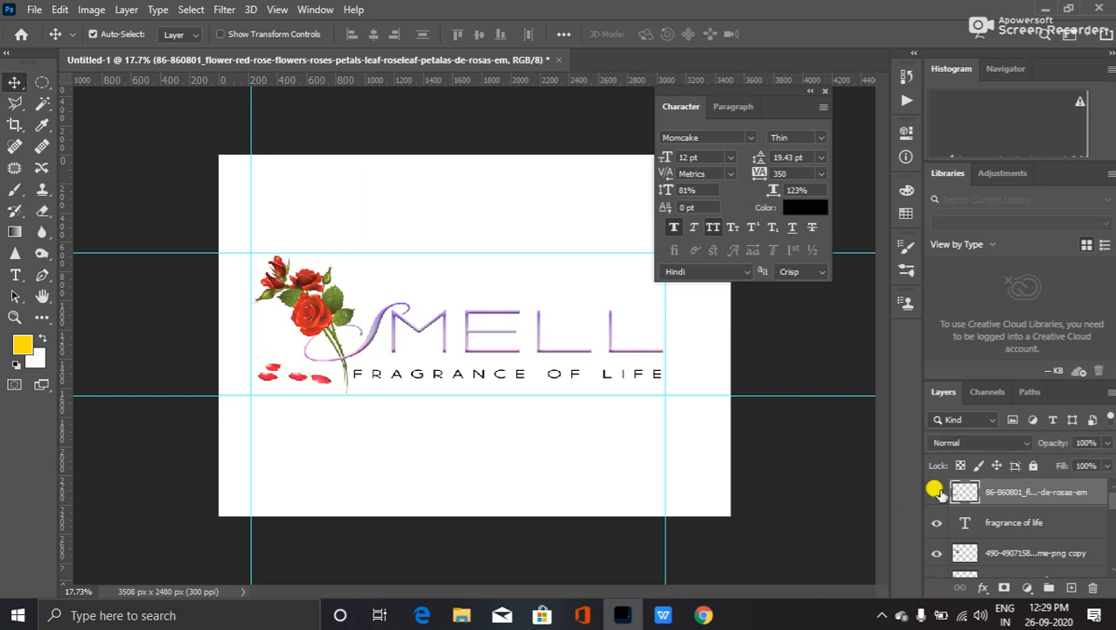
left_click(935, 491)
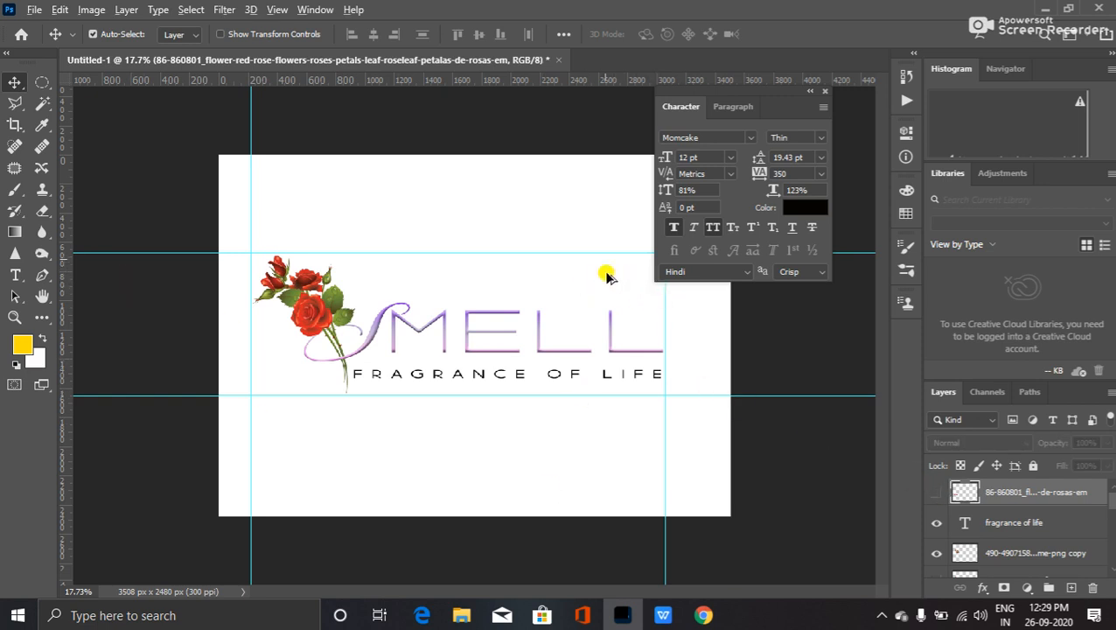
scroll(528, 248, "up", 2)
scroll(532, 213, "up", 2)
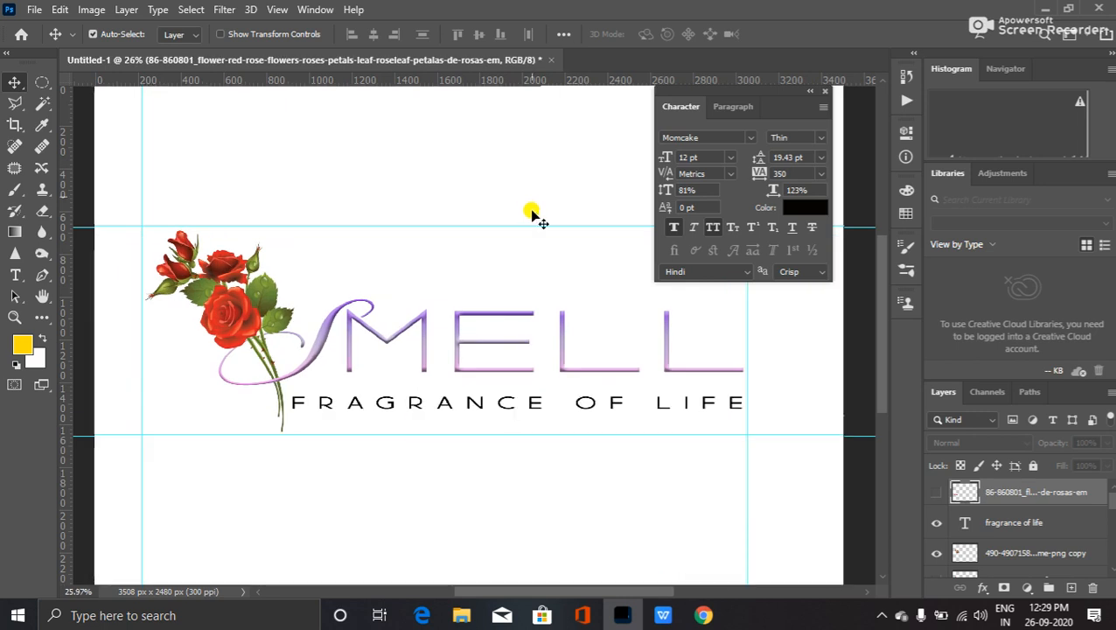
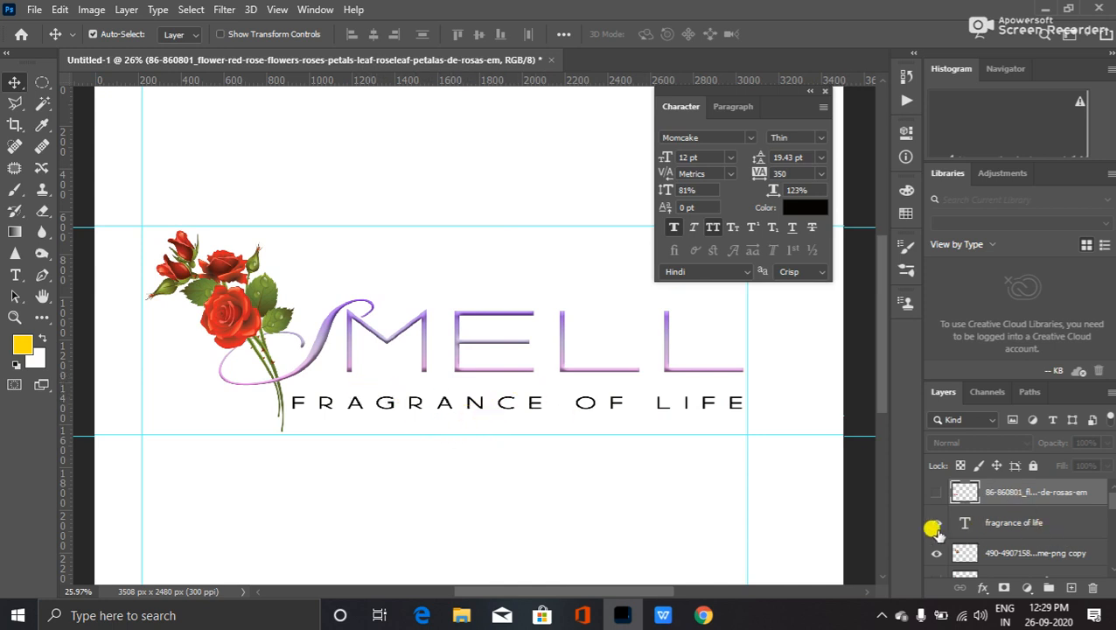
- Duplicate the Smell text layer, with its bevel and gradient effects, as Smell copy
scroll(961, 552, "down", 4)
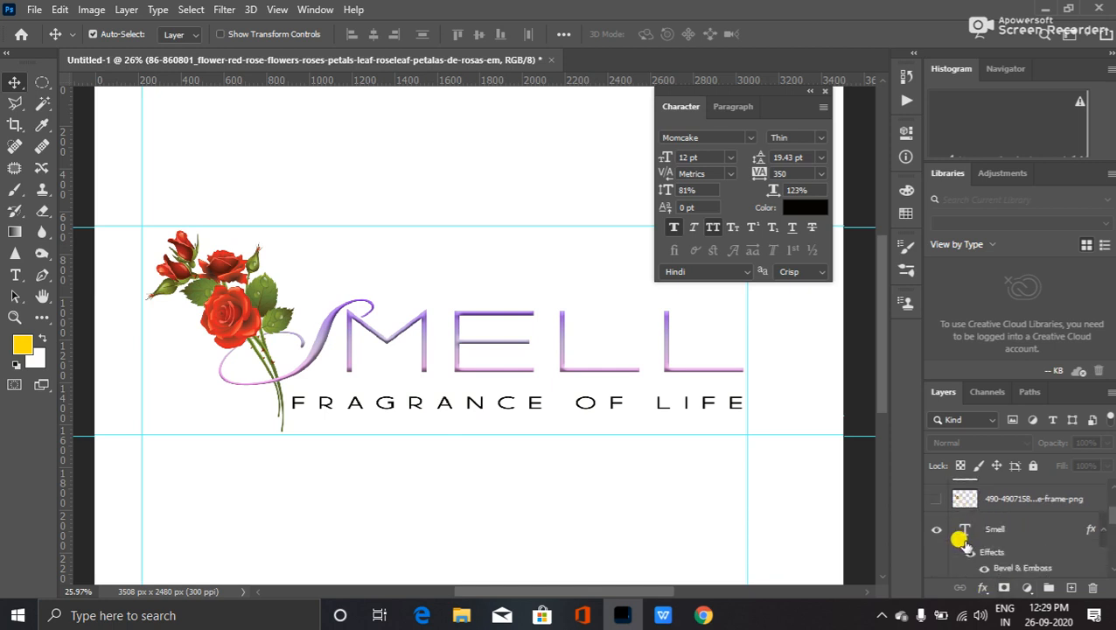
left_click(966, 532)
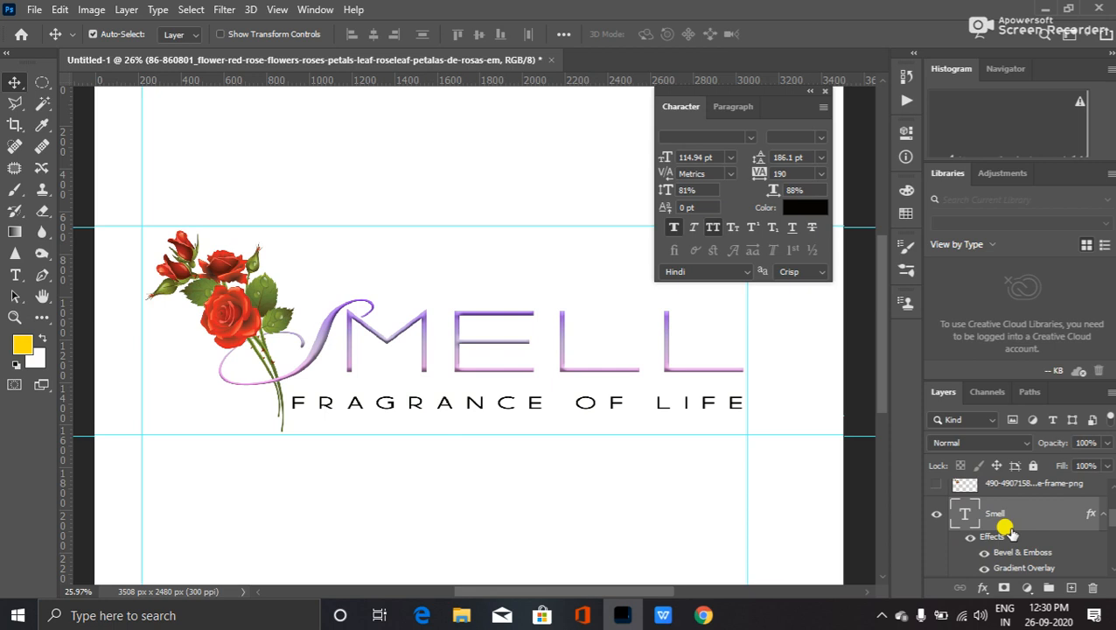
double_click(995, 533)
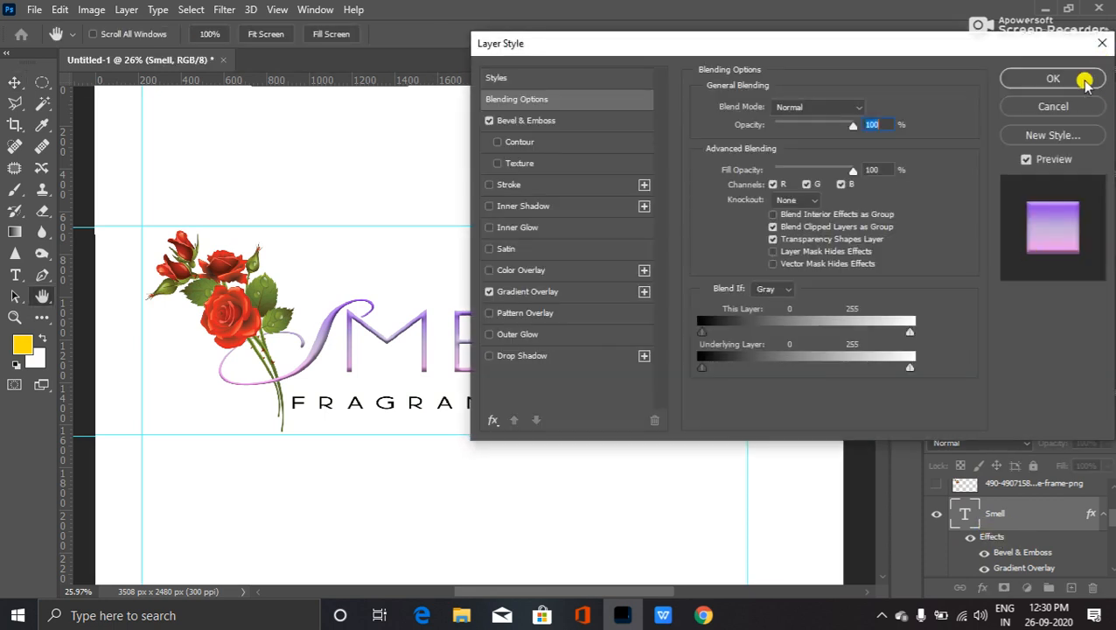
left_click(1053, 106)
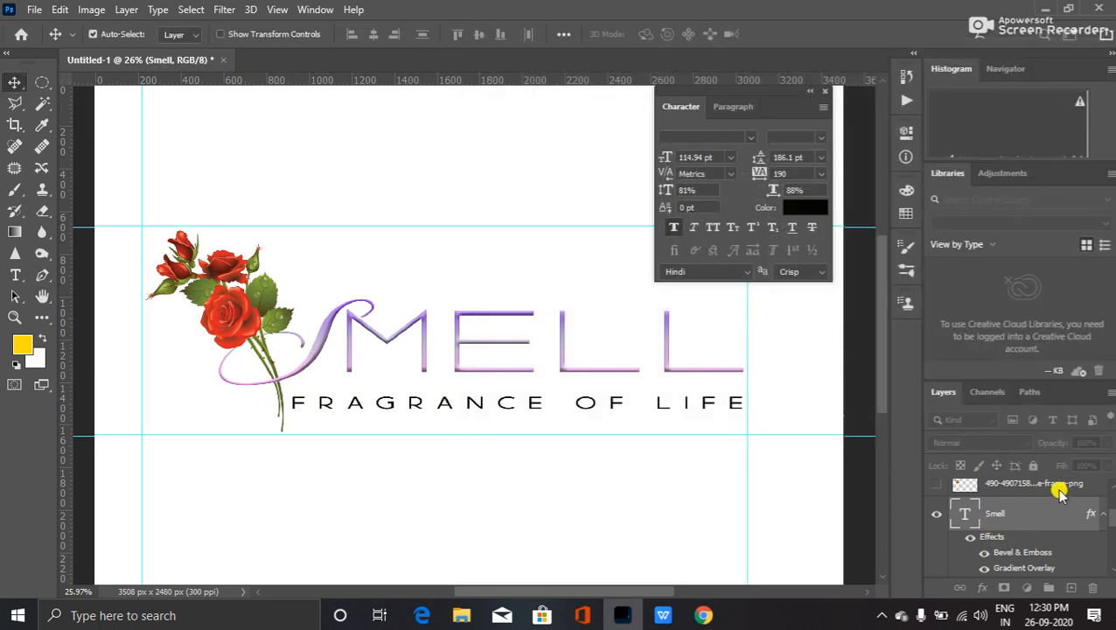
key("ctrl+j")
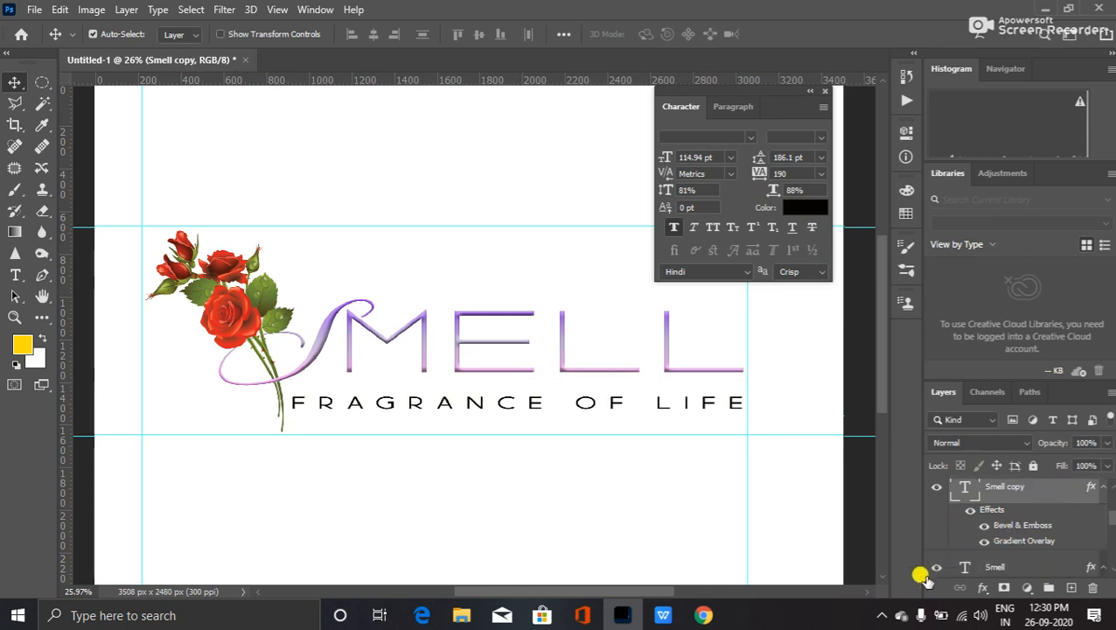
- Bring up Smell copy's Gradient Overlay presets and expand the Purples group
scroll(988, 535, "up", 2)
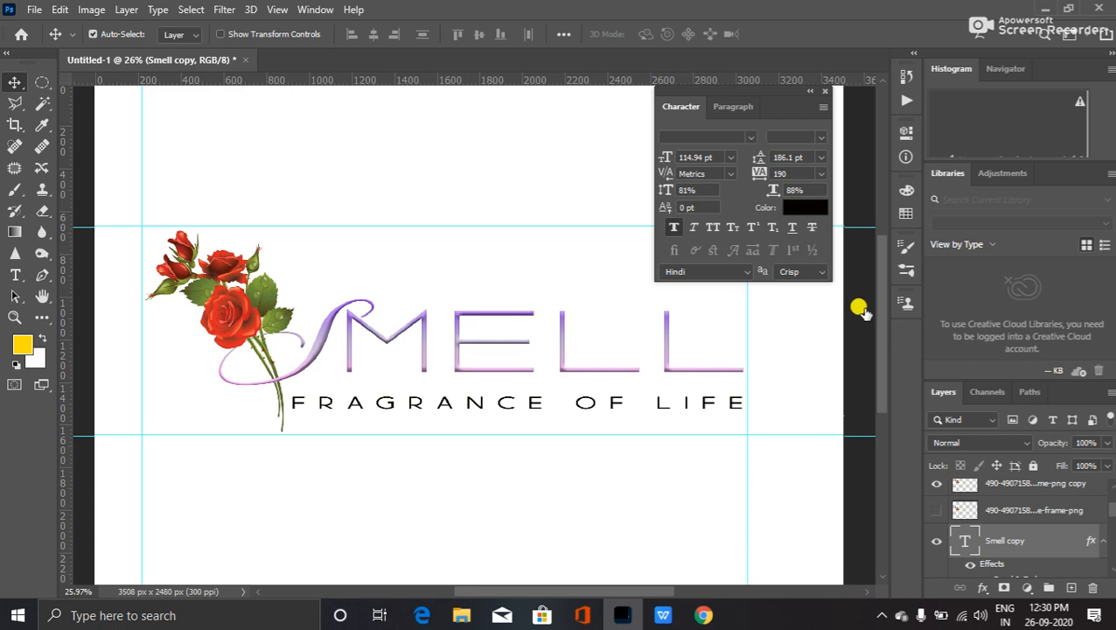
double_click(992, 566)
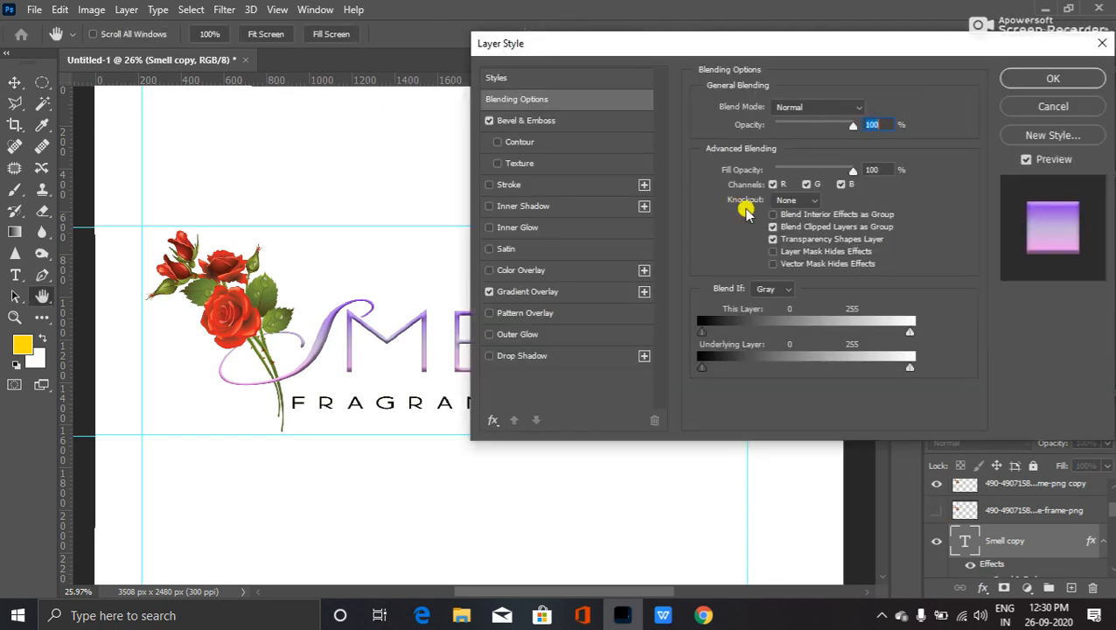
left_click(529, 293)
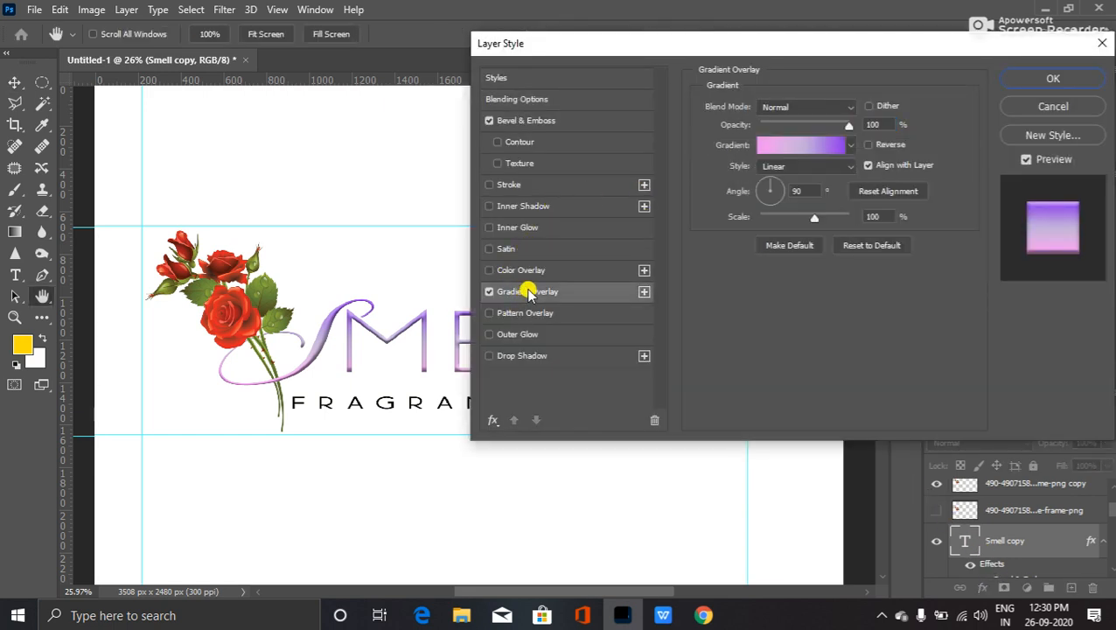
left_click(851, 147)
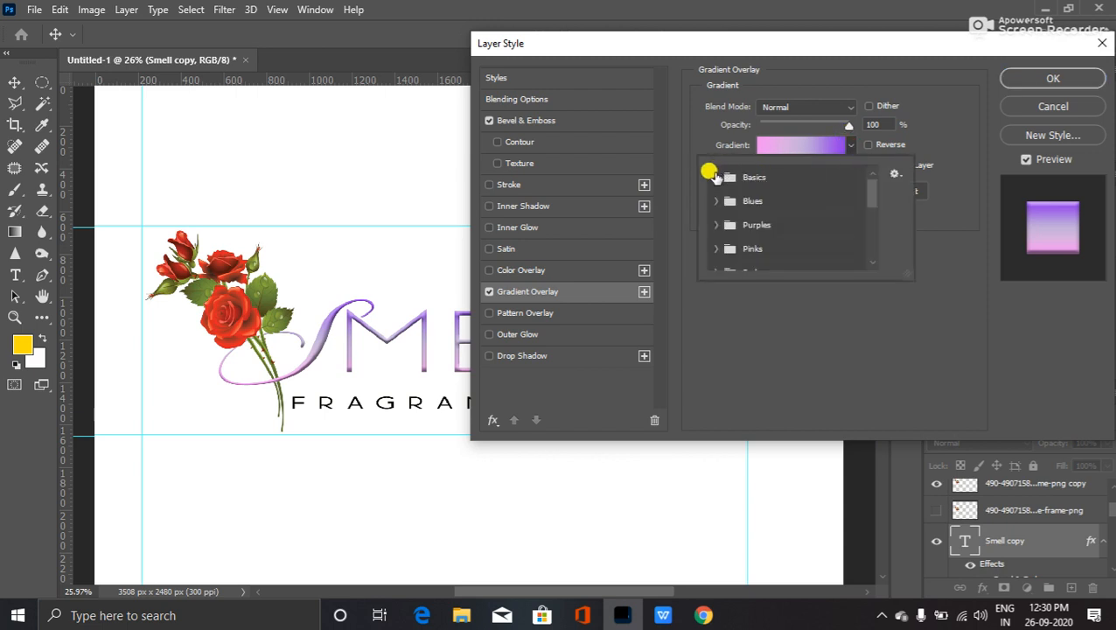
left_click(715, 224)
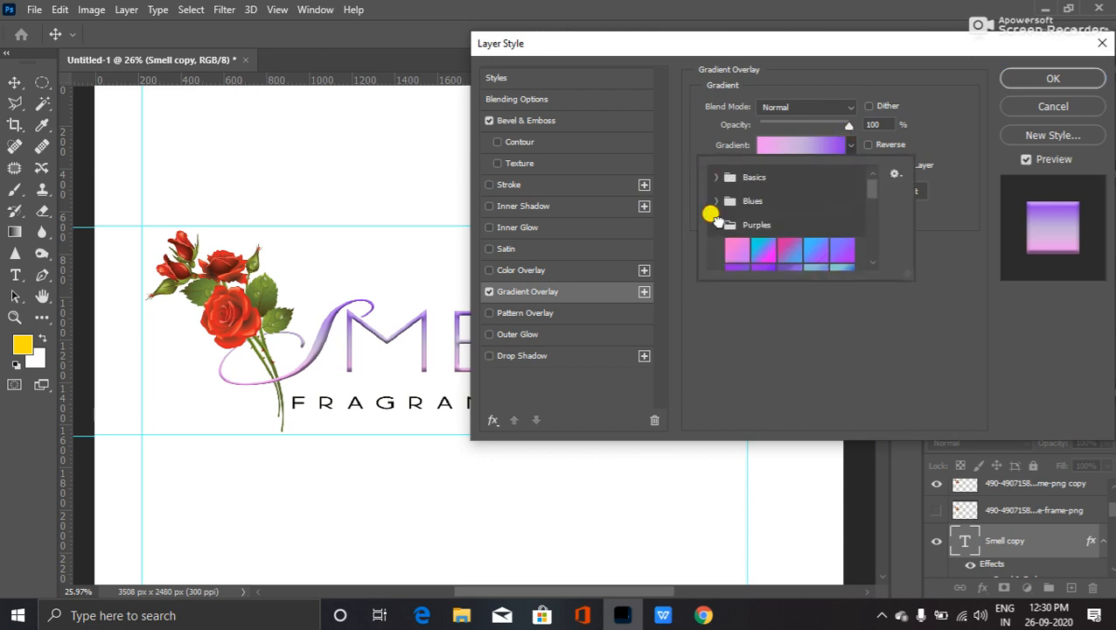
- Try cyan-magenta, pink-to-blue and pink gradients, then apply the blue gradient to SMELL
left_click(761, 249)
left_click(782, 249)
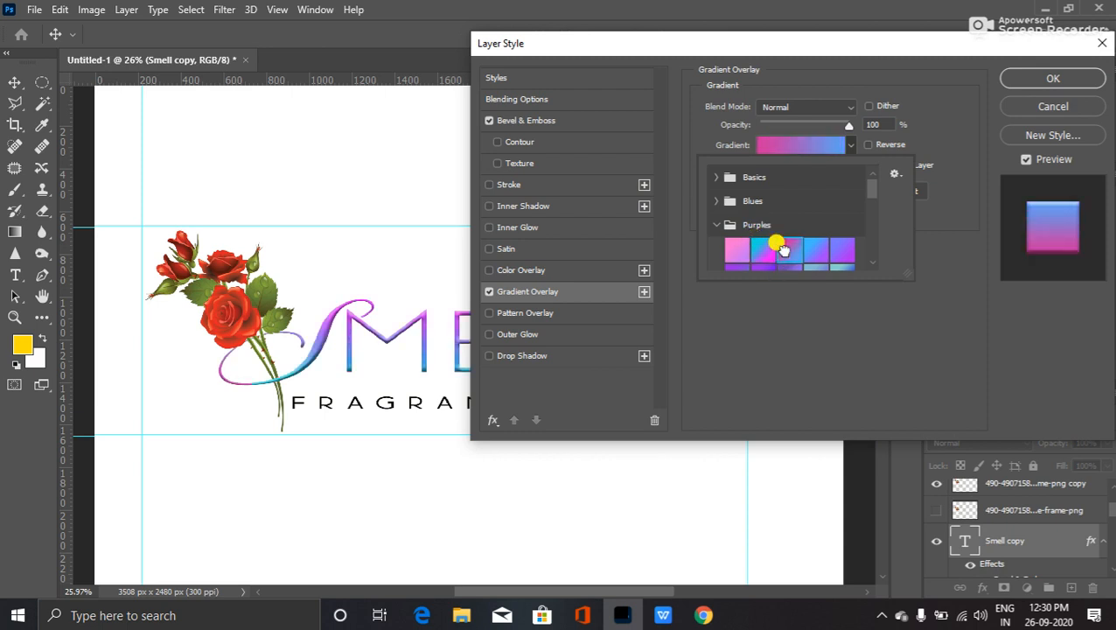
left_click(737, 245)
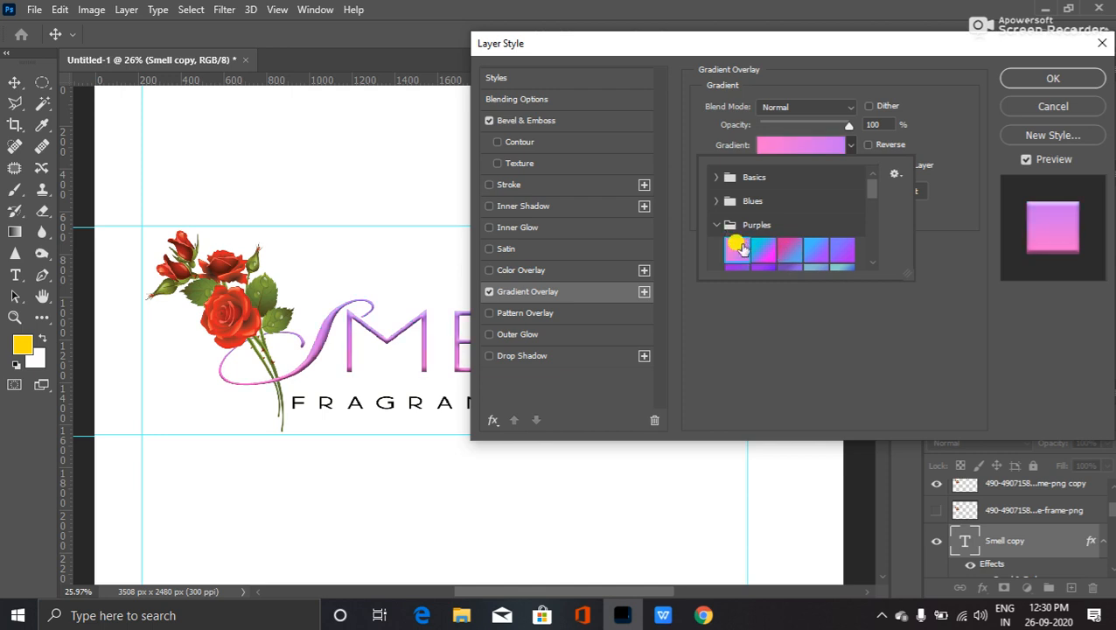
scroll(806, 252, "down", 3)
scroll(818, 265, "down", 1)
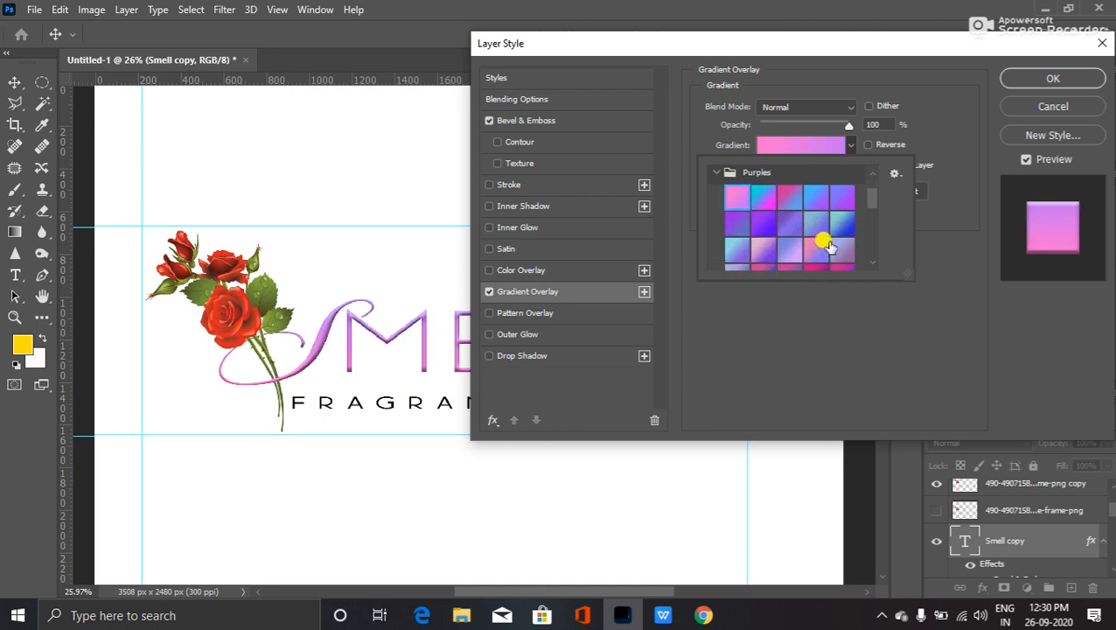
left_click(835, 222)
scroll(809, 240, "down", 2)
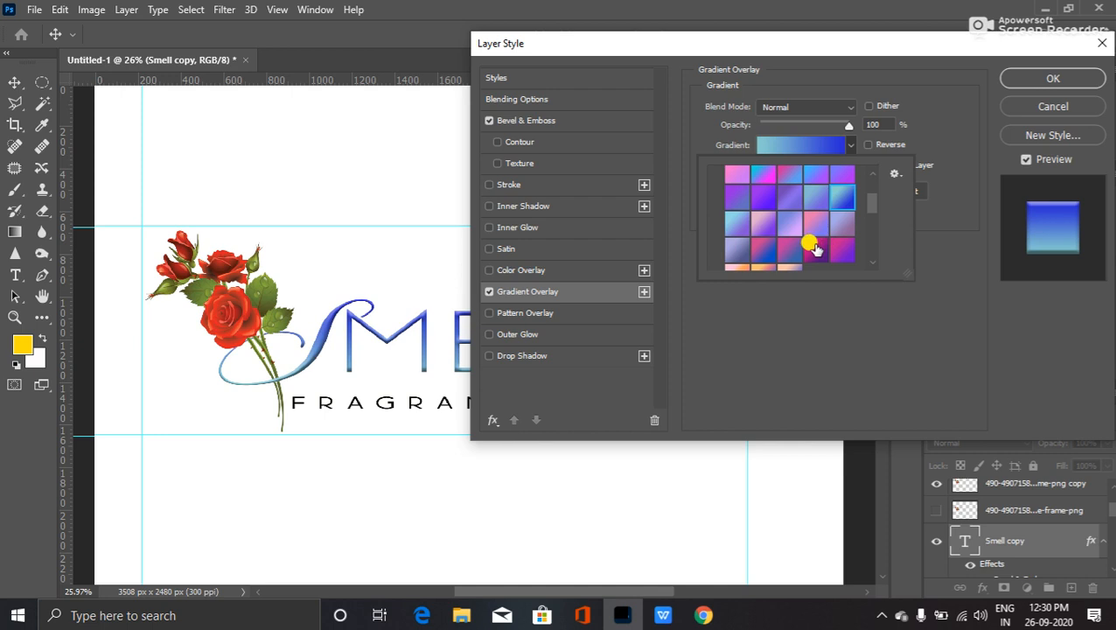
scroll(781, 224, "up", 5)
scroll(769, 228, "down", 6)
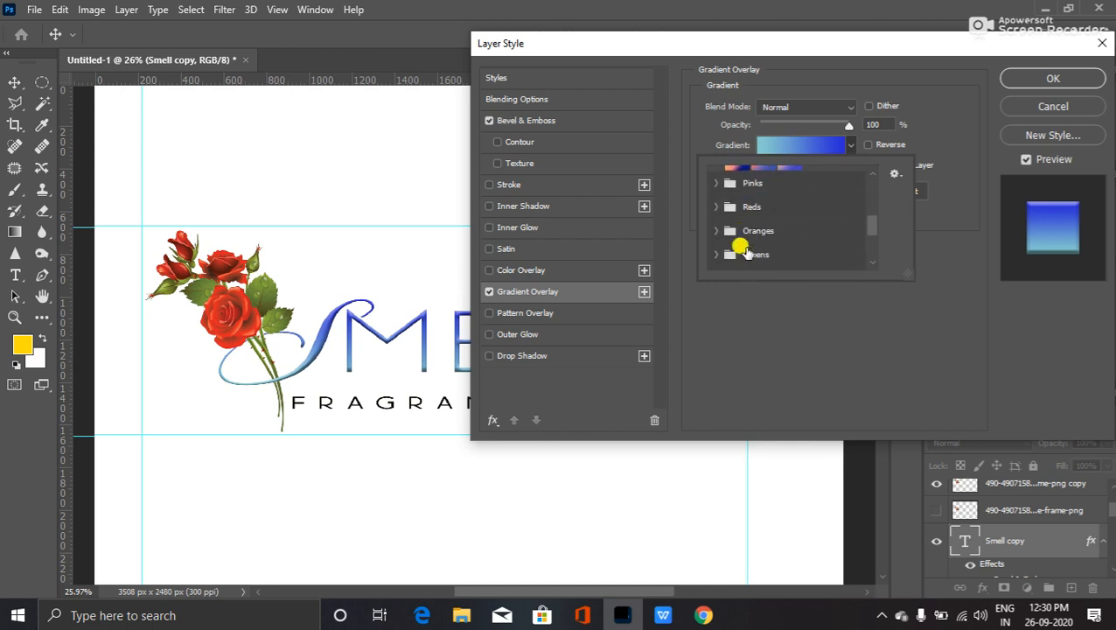
- Try several Pinks gradient presets on SMELL, briefly settling on salmon pink
left_click(711, 188)
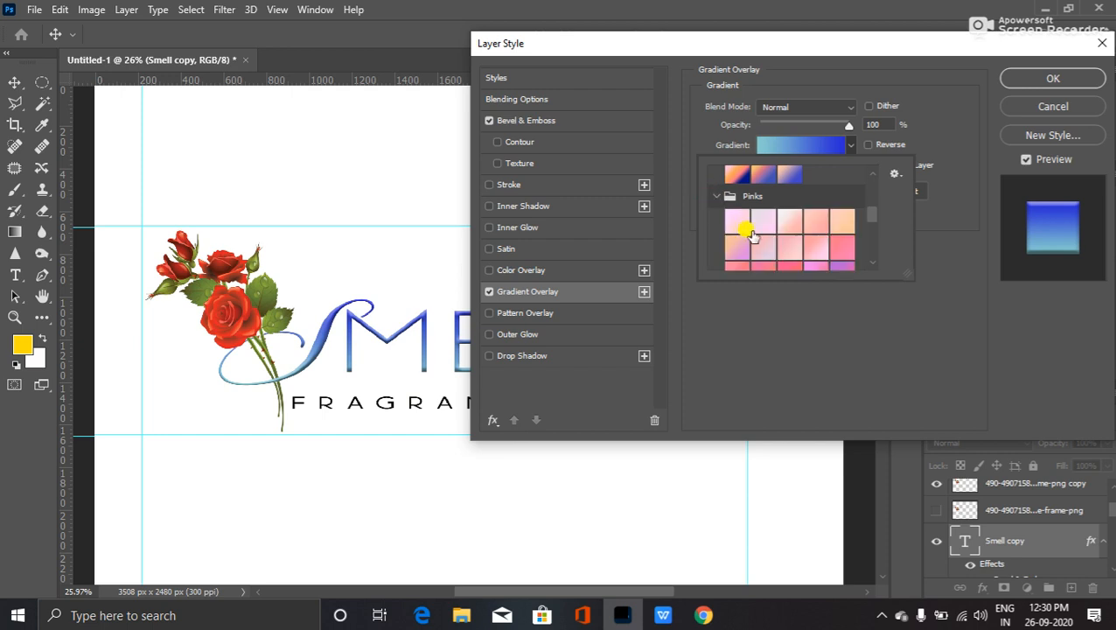
left_click(835, 247)
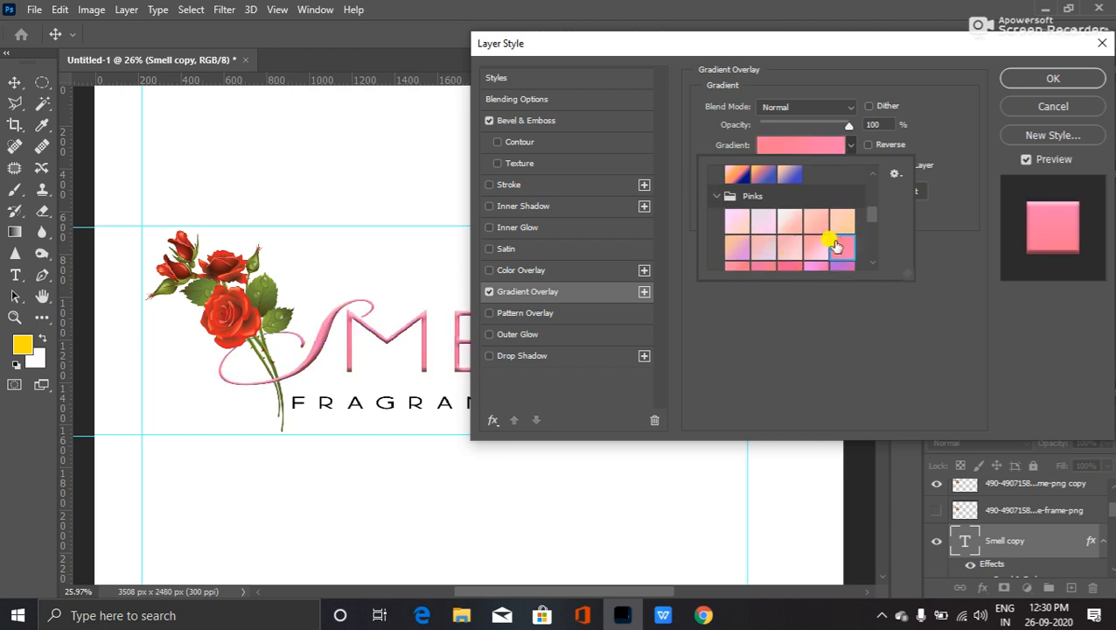
scroll(783, 253, "down", 1)
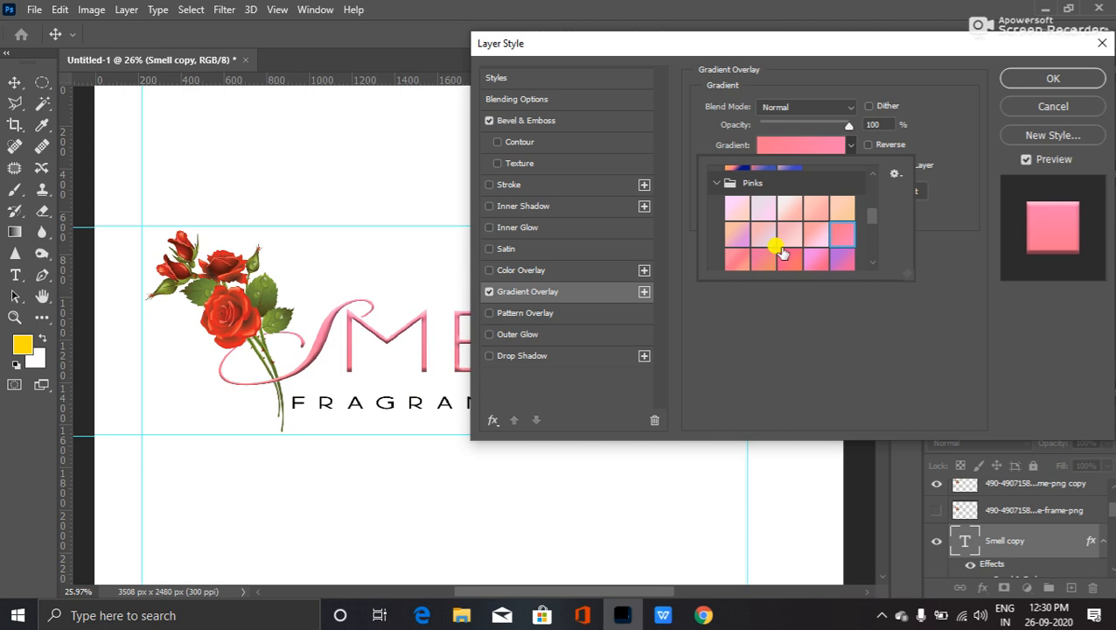
left_click(782, 261)
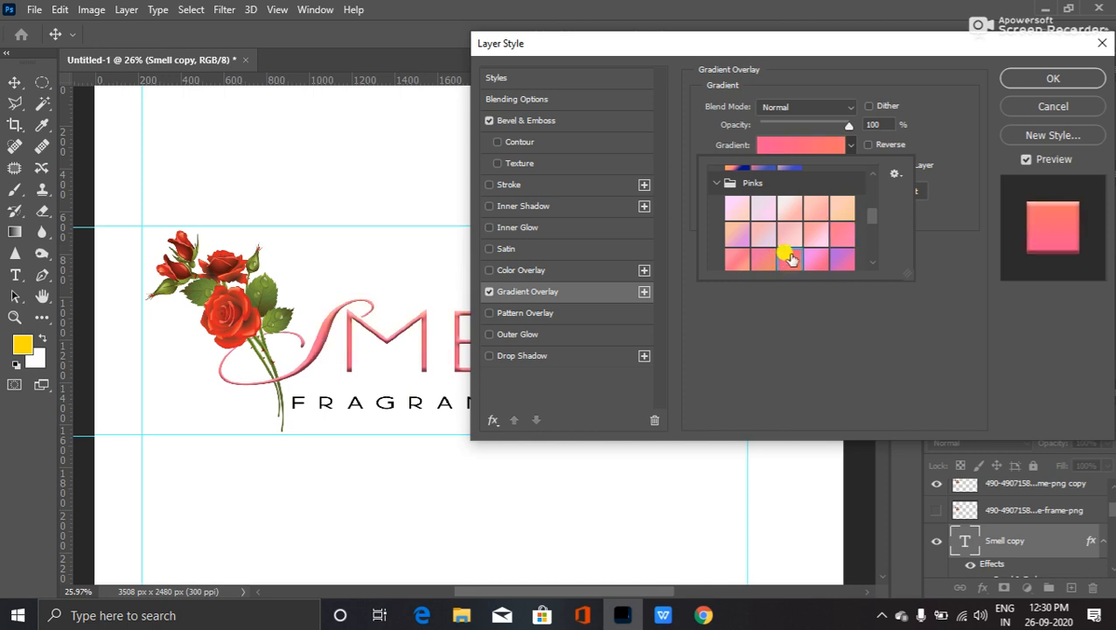
scroll(789, 260, "down", 1)
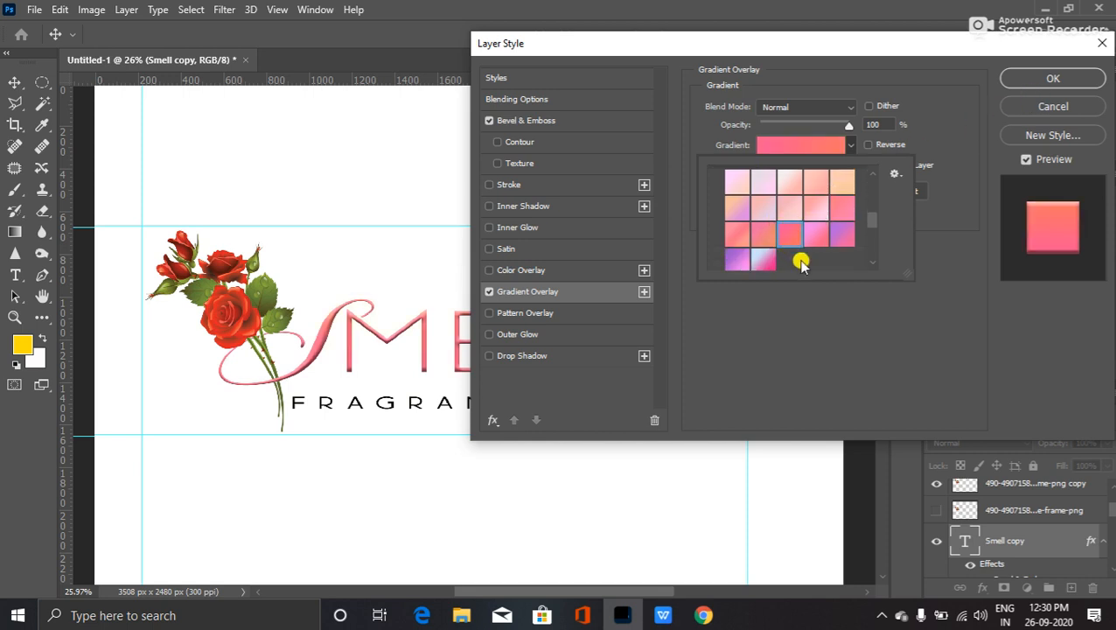
left_click(733, 233)
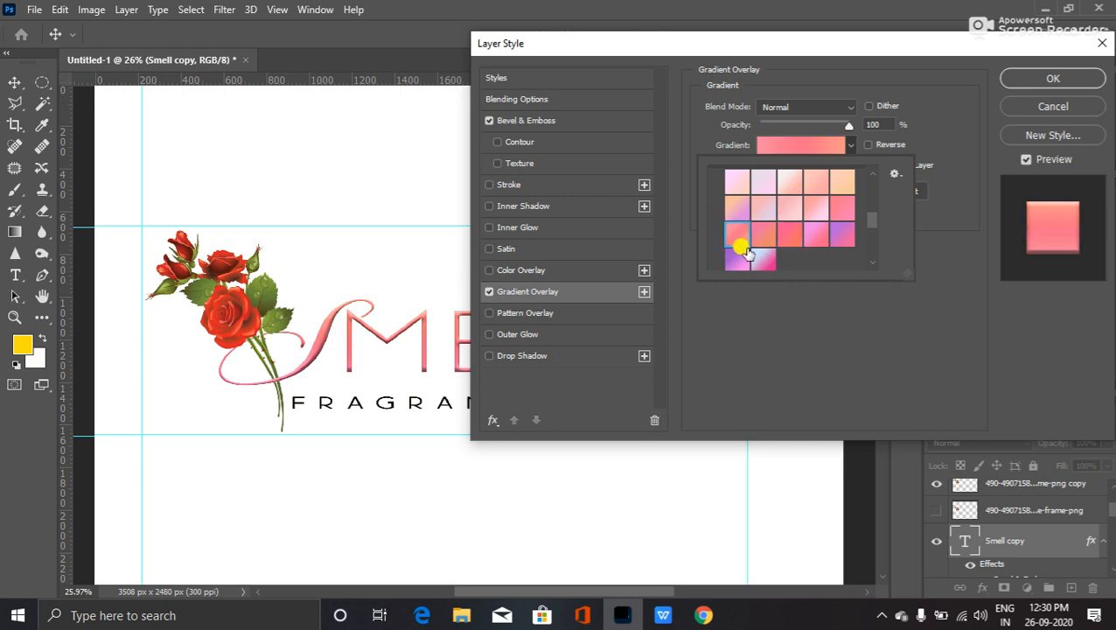
left_click(845, 215)
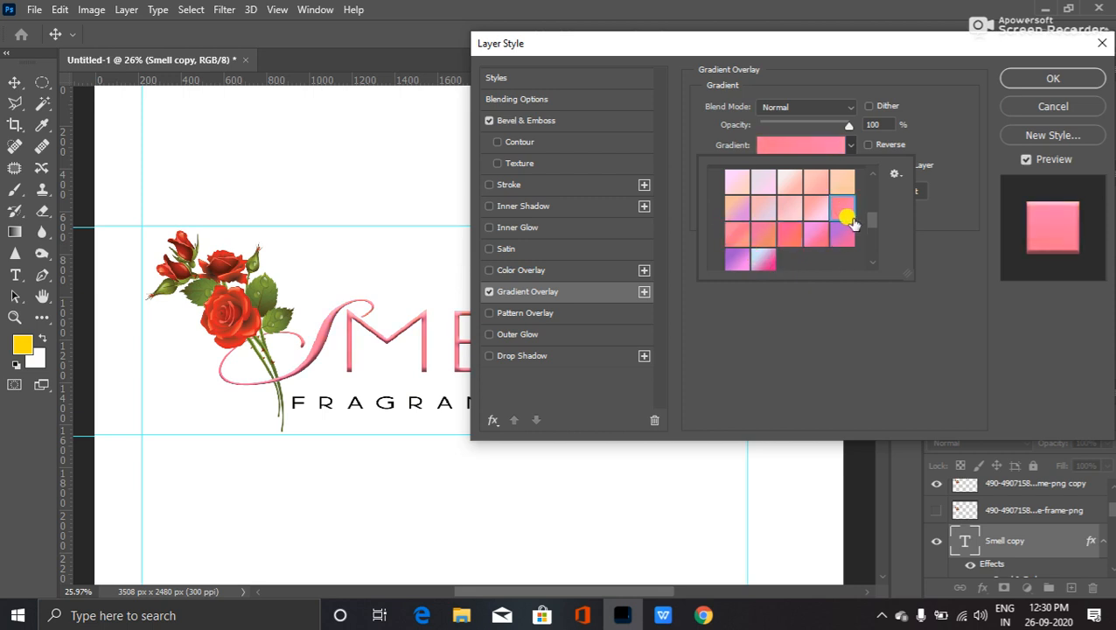
left_click(843, 232)
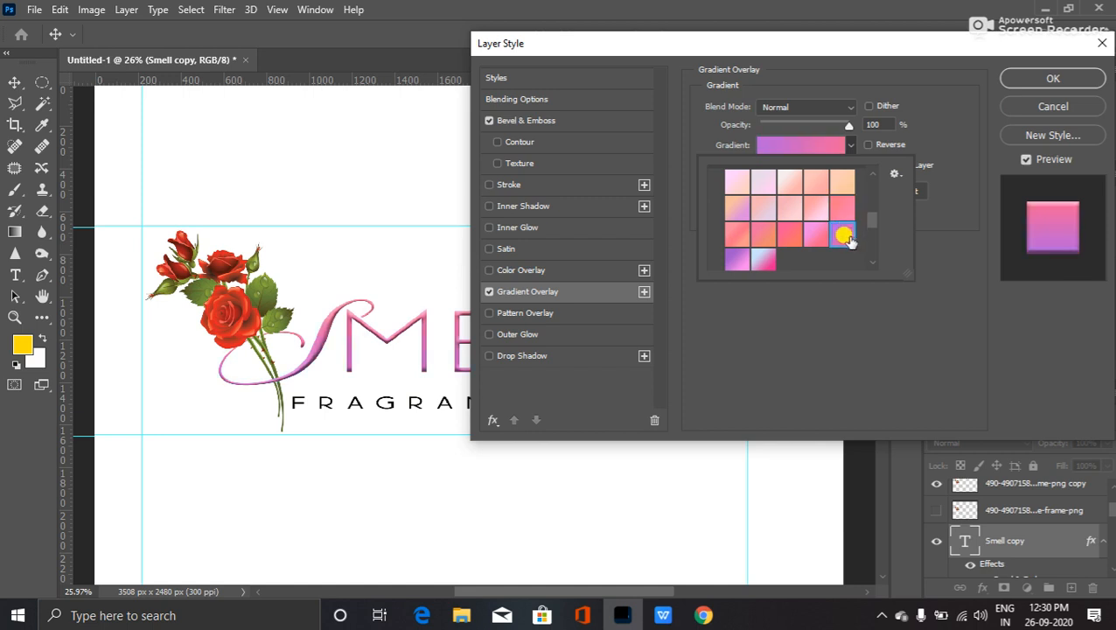
left_click(803, 233)
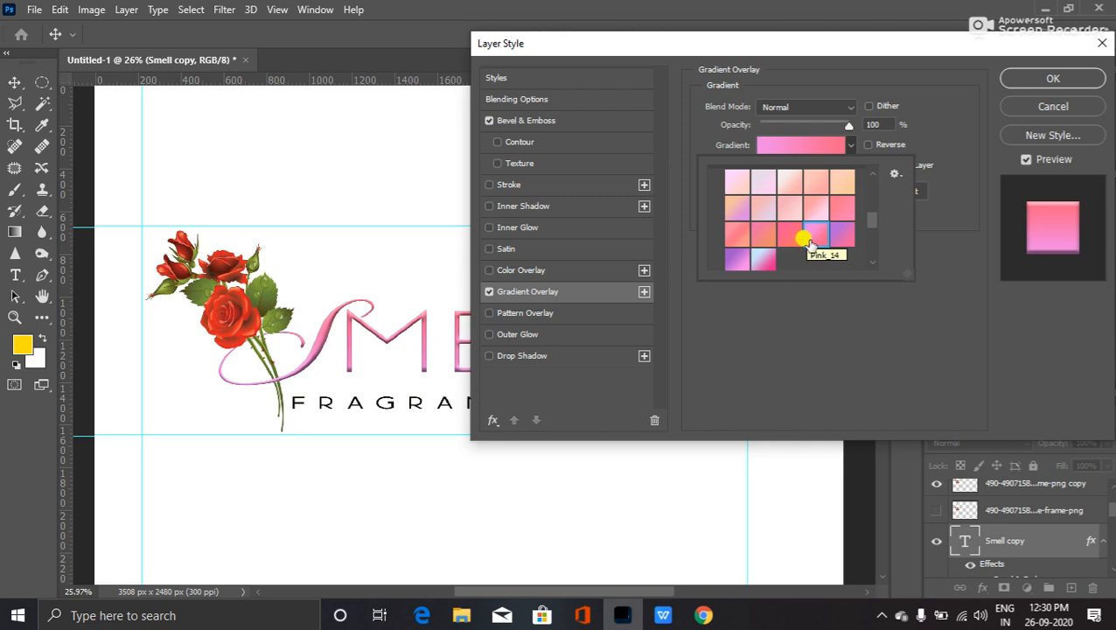
left_click(757, 255)
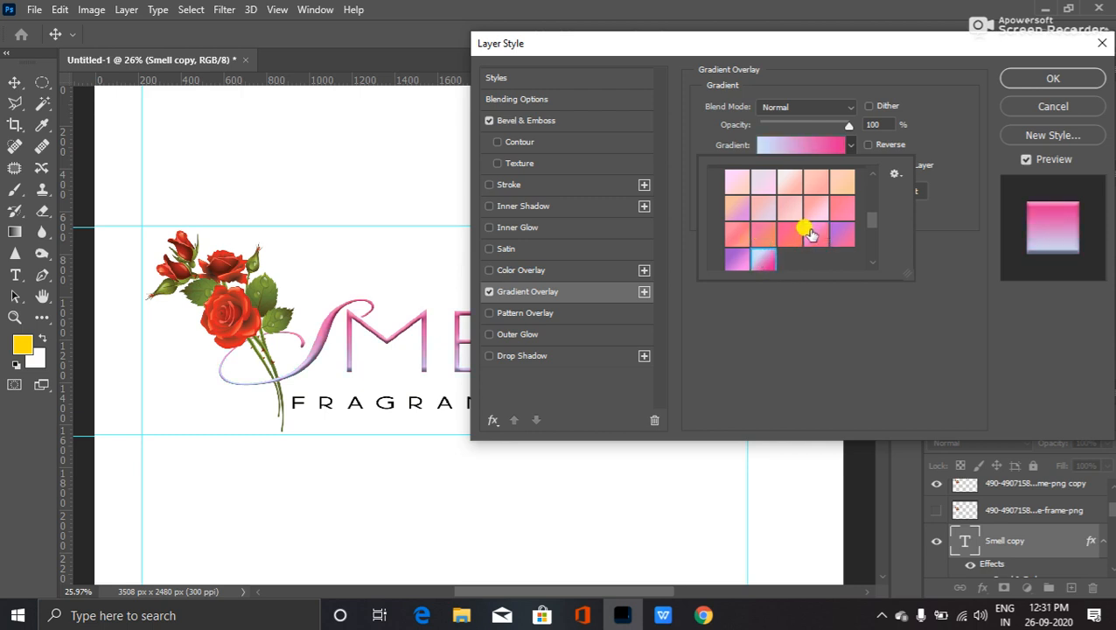
left_click(780, 234)
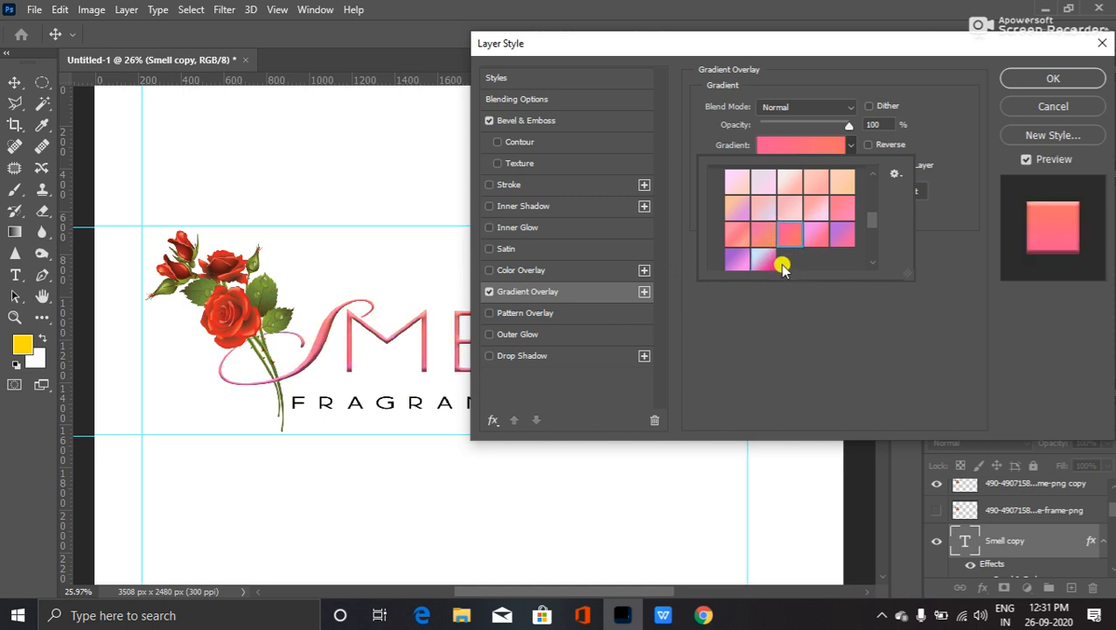
scroll(790, 239, "up", 2)
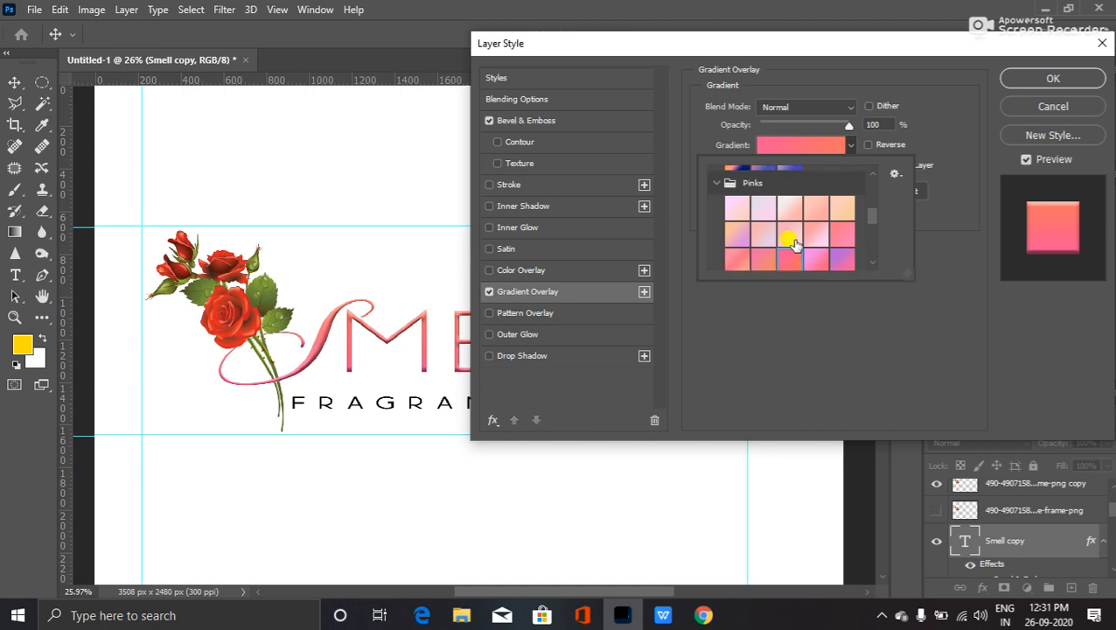
scroll(790, 244, "down", 5)
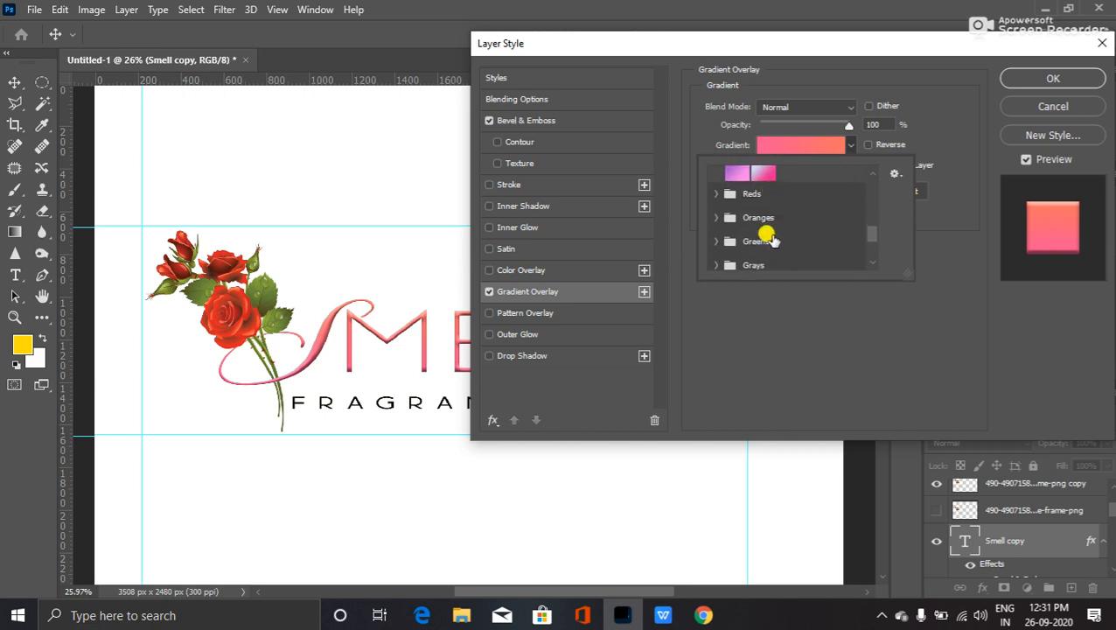
- Apply the orange-to-purple preset from the Reds gradients to the SMELL text
left_click(718, 194)
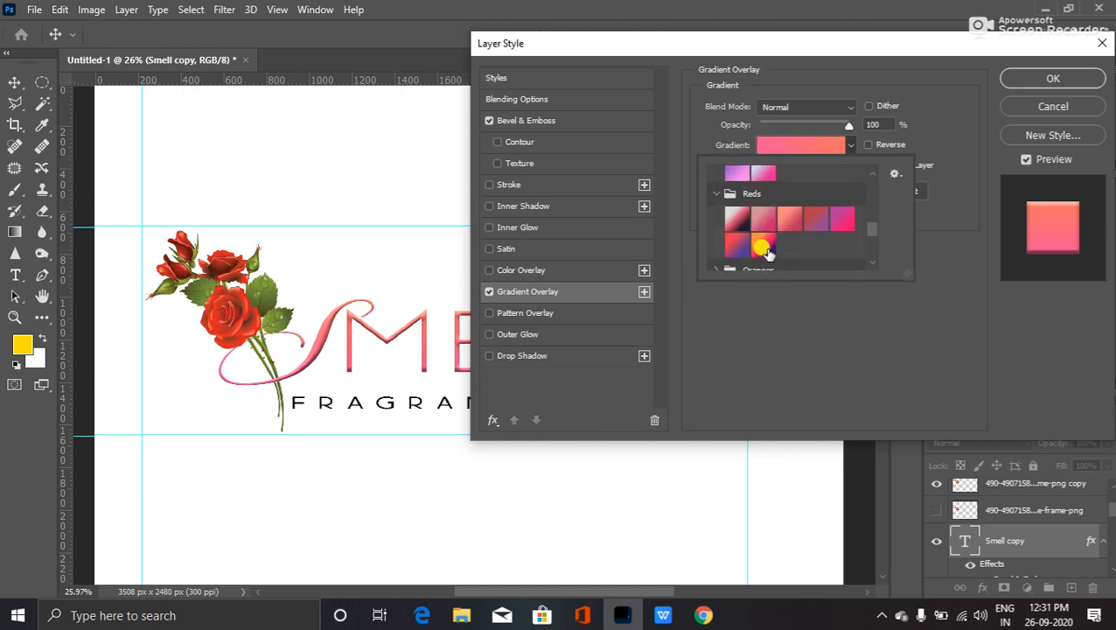
left_click(787, 220)
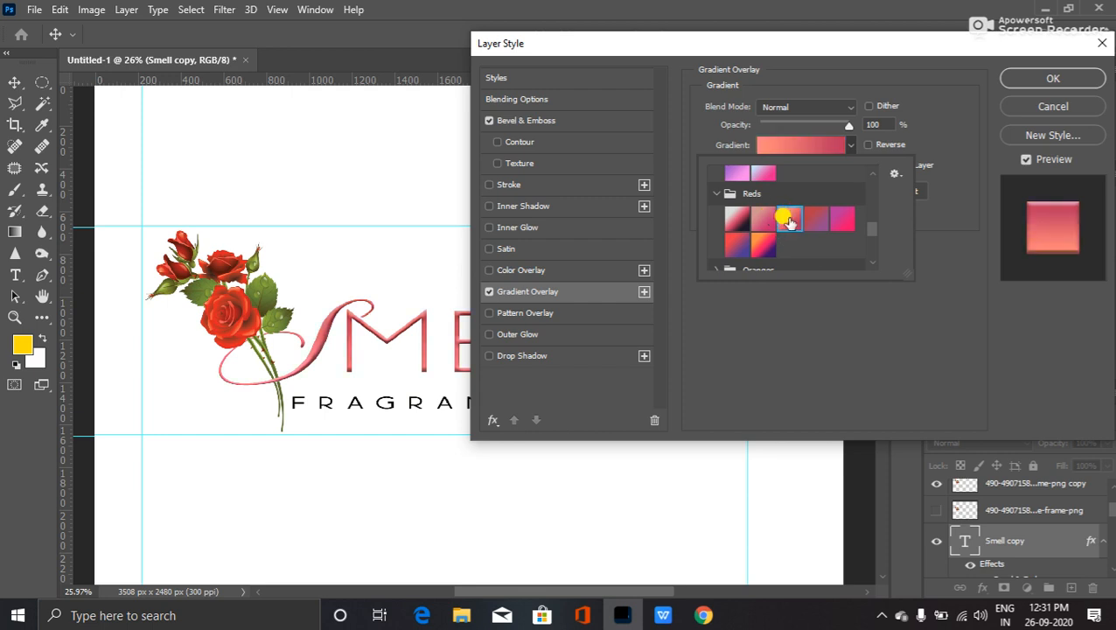
left_click(840, 220)
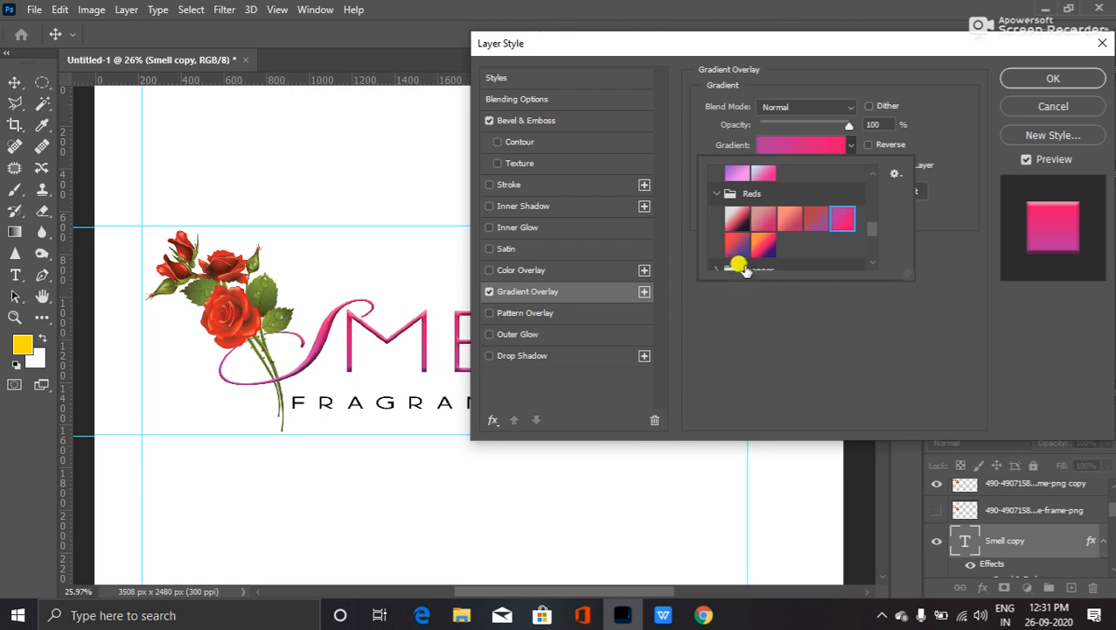
left_click(762, 243)
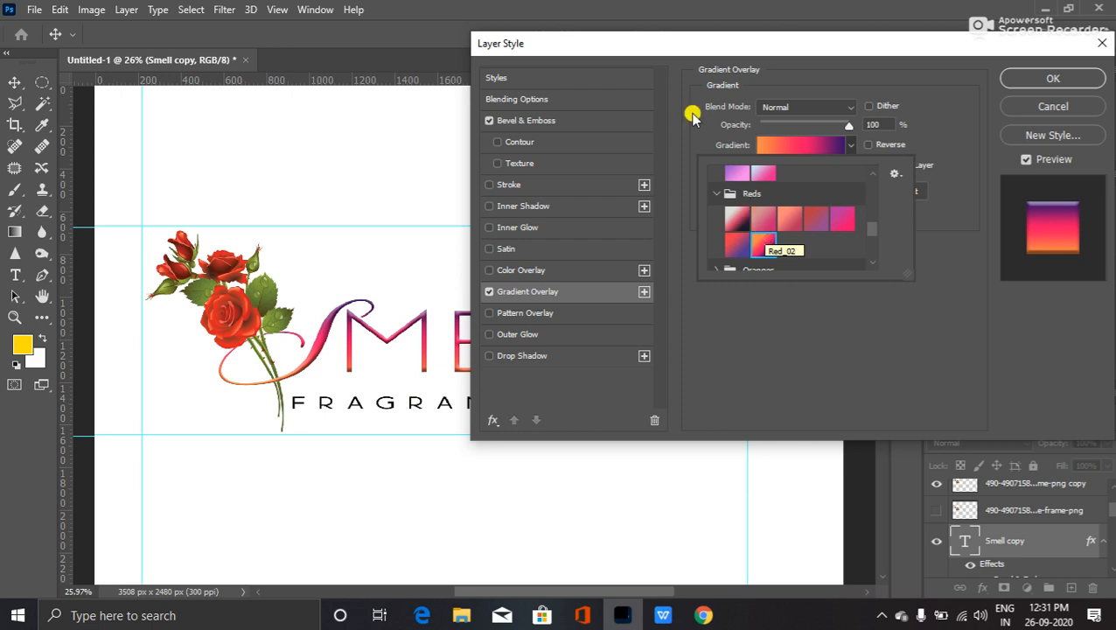
- Try blue-green, cyan and teal Greens presets on SMELL, landing on yellow-green
scroll(769, 234, "down", 3)
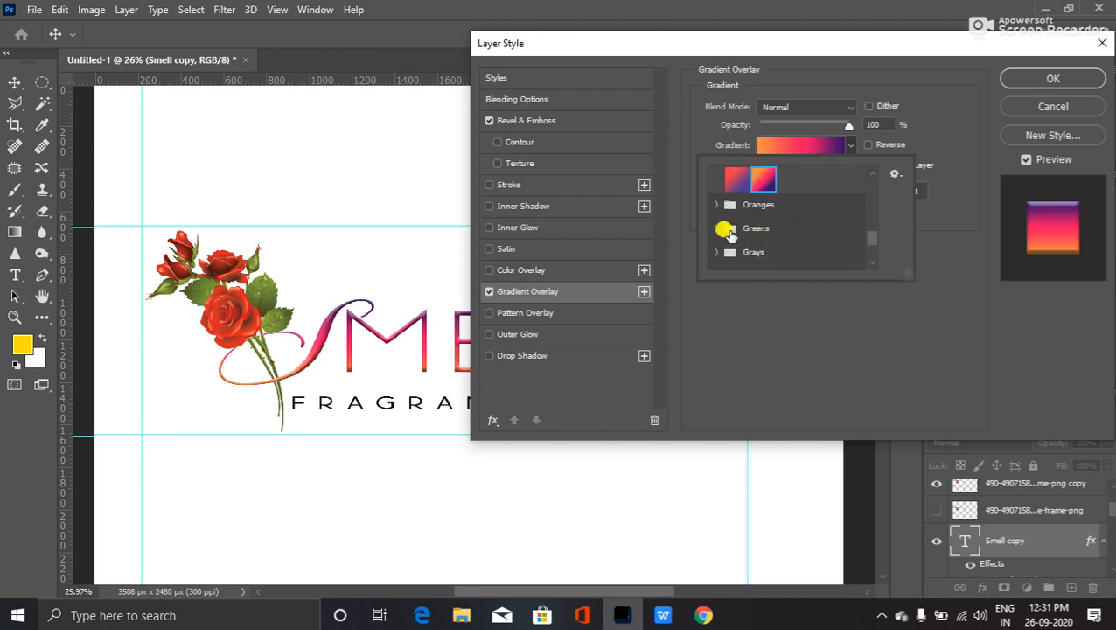
left_click(717, 227)
scroll(767, 229, "down", 1)
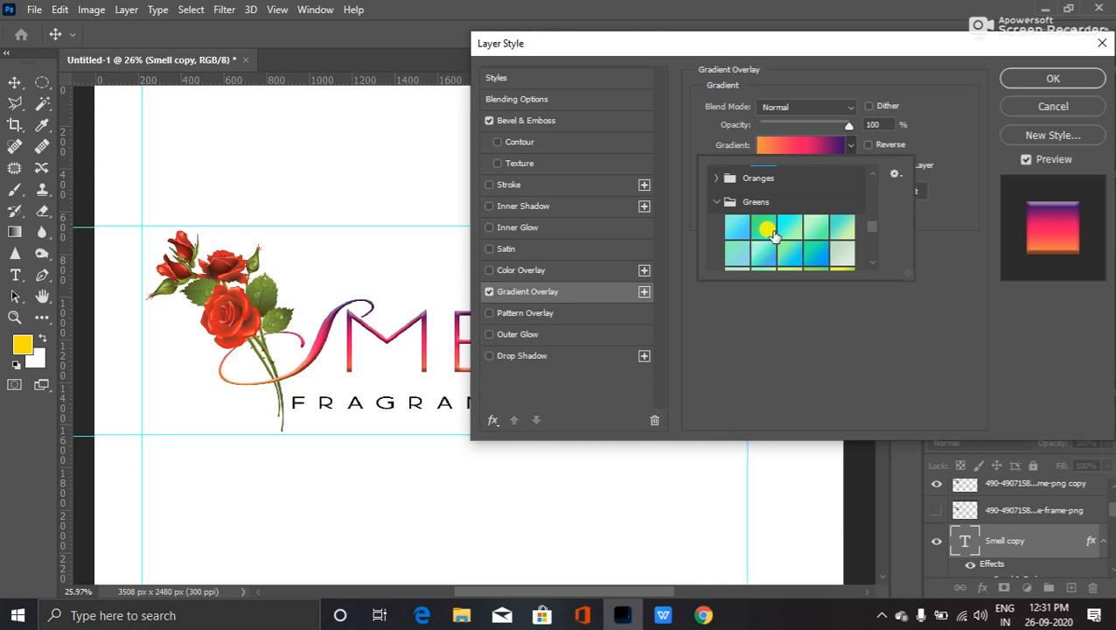
left_click(814, 253)
left_click(790, 225)
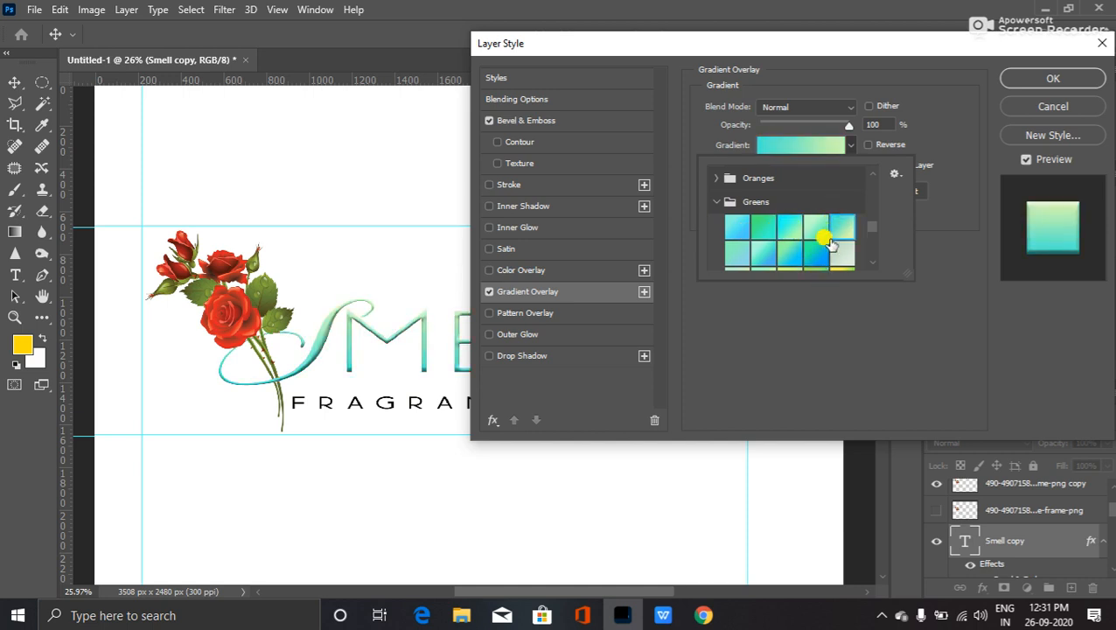
left_click(816, 250)
scroll(803, 258, "down", 2)
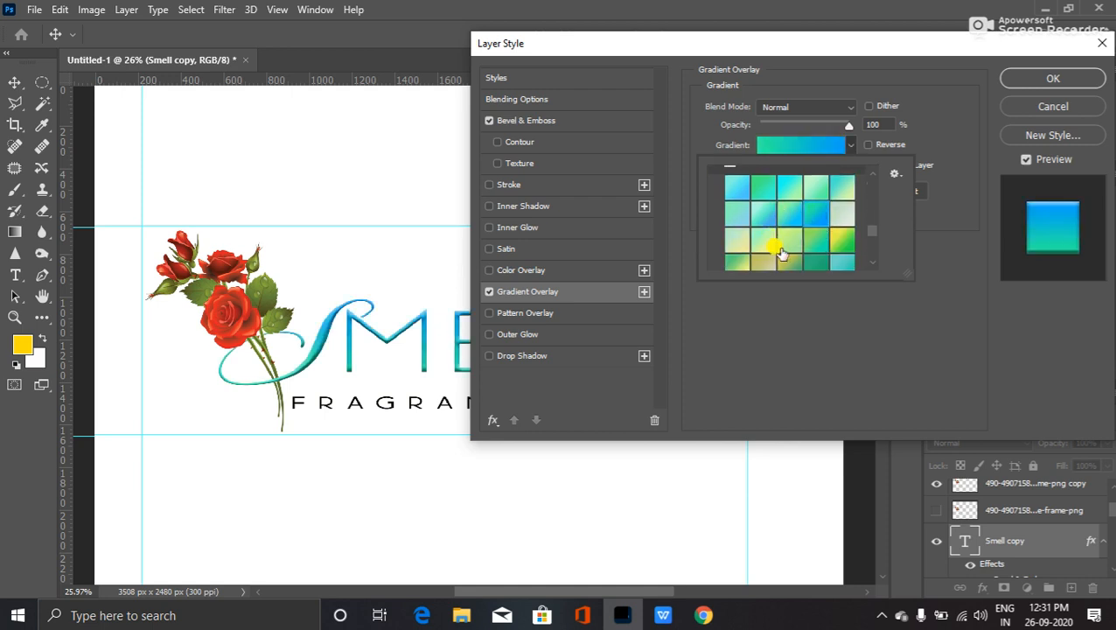
left_click(842, 241)
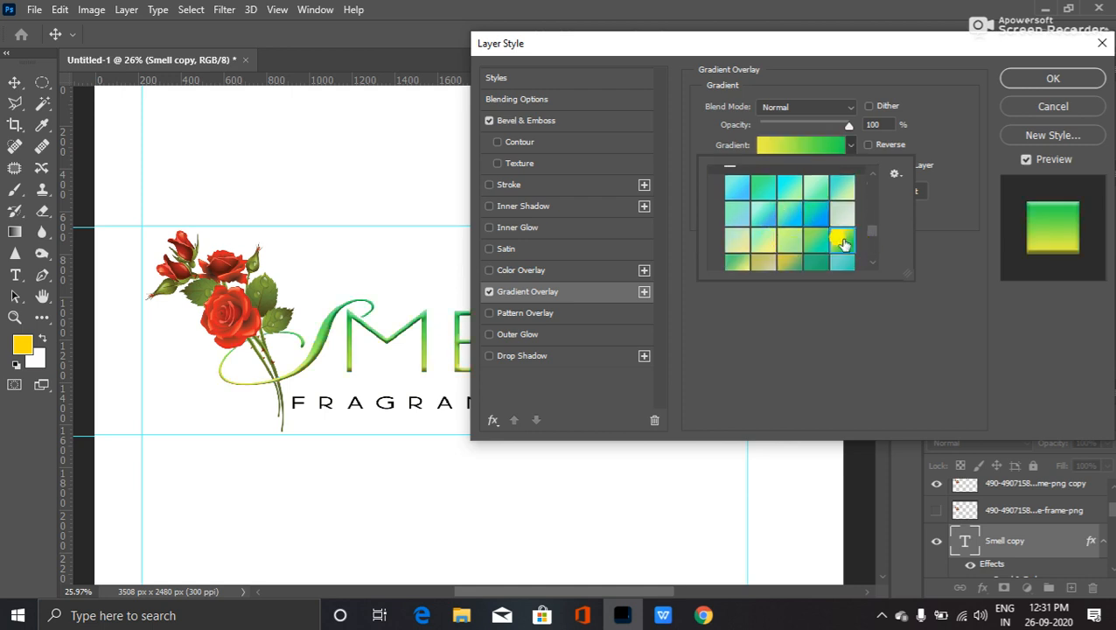
- Compare a yellow-to-teal gradient, settle on yellow-to-green, and move the dialog aside
scroll(809, 241, "down", 1)
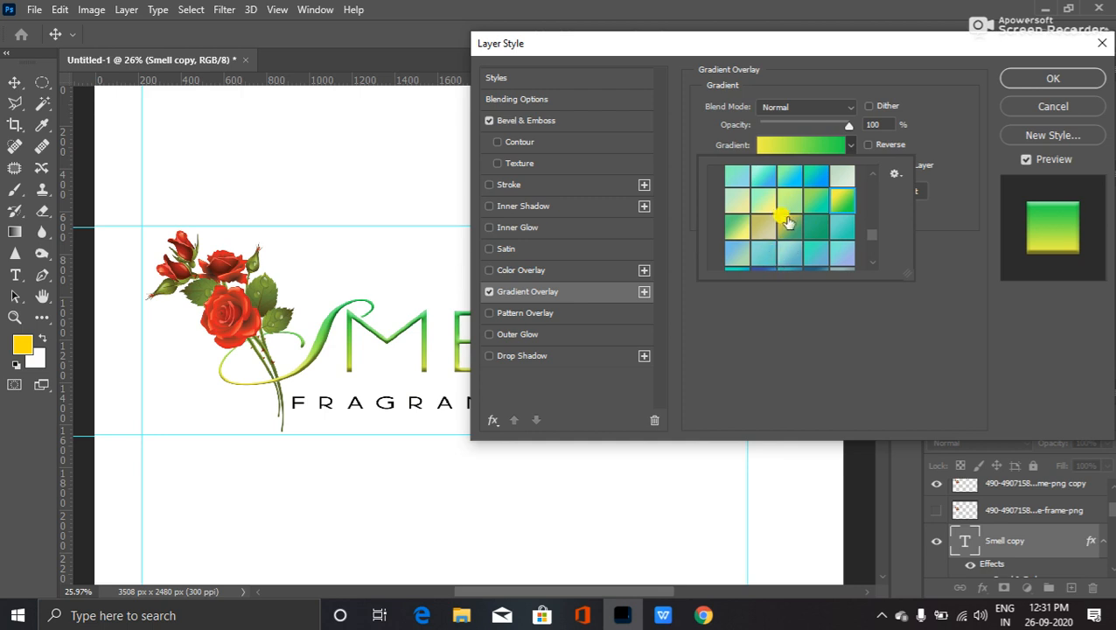
scroll(787, 218, "up", 1)
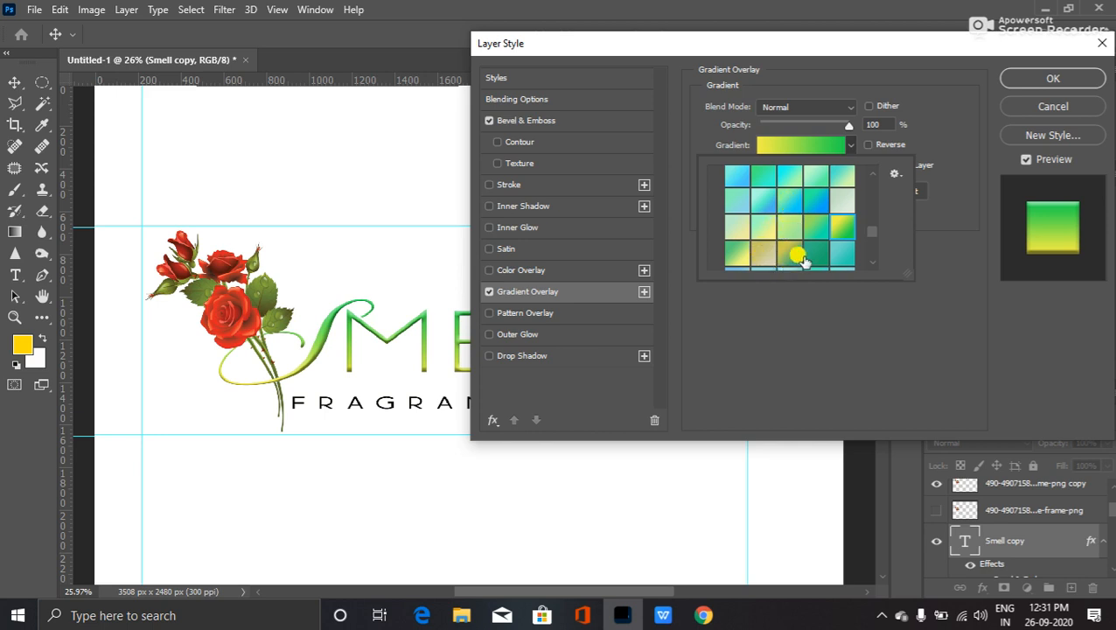
left_click(778, 248)
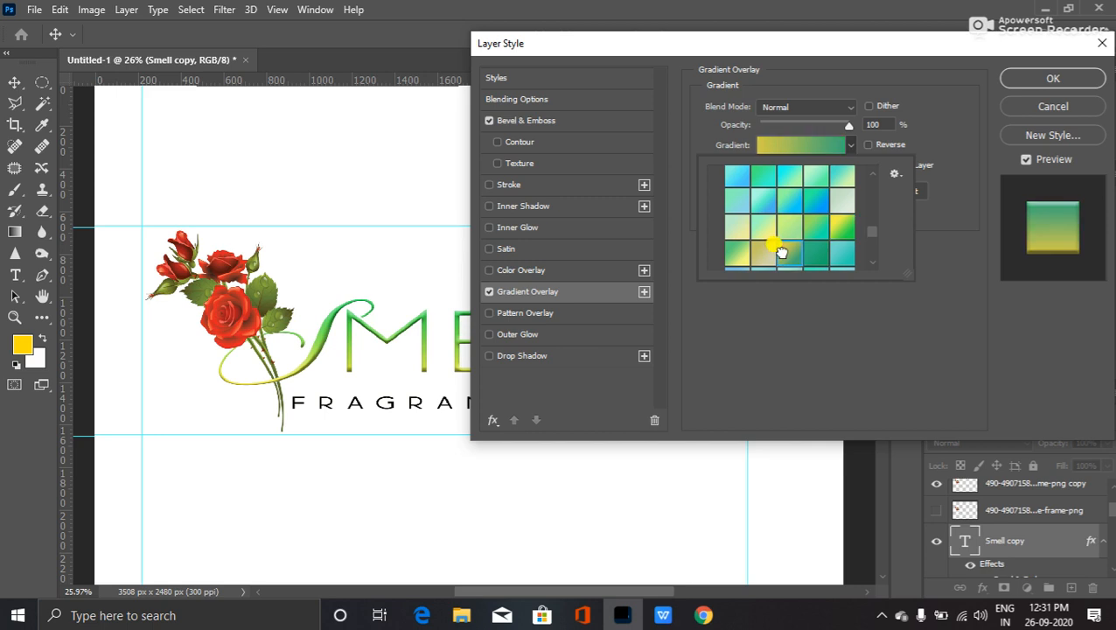
left_click(840, 225)
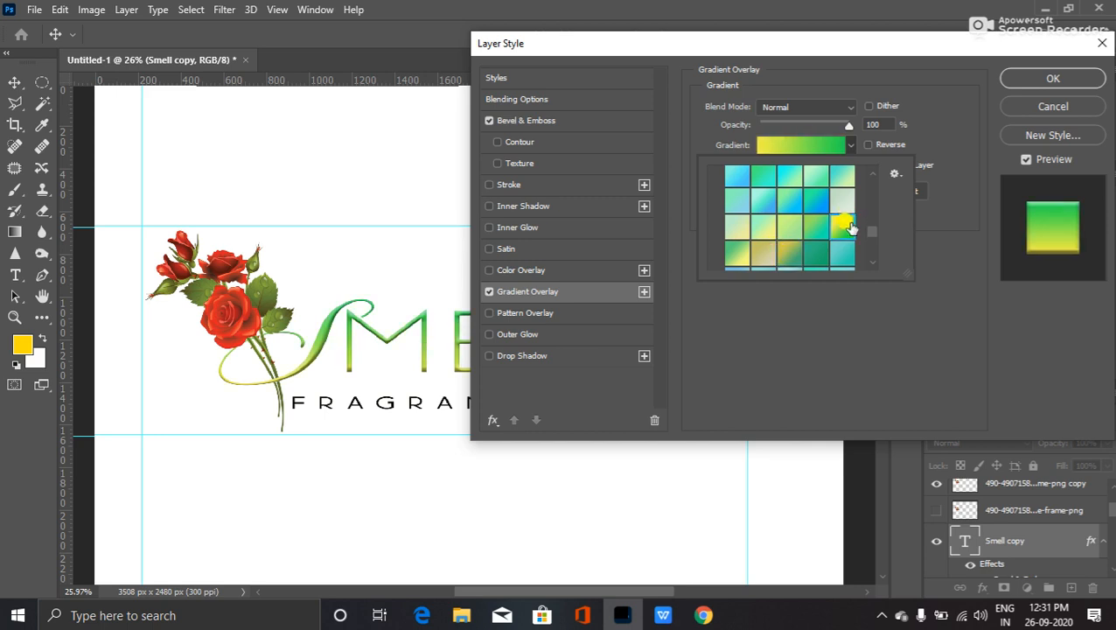
left_click_drag(697, 42, 832, 84)
- Commit the yellow-to-green gradient overlay, then hide the Smell copy layer
left_click_drag(1050, 82, 955, 90)
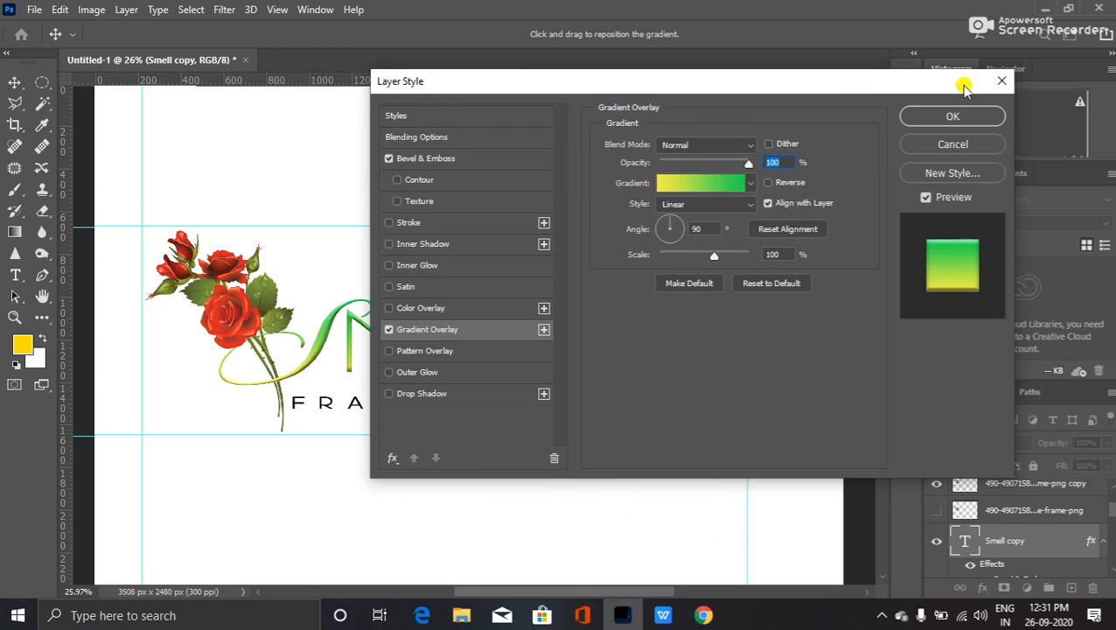
left_click(972, 112)
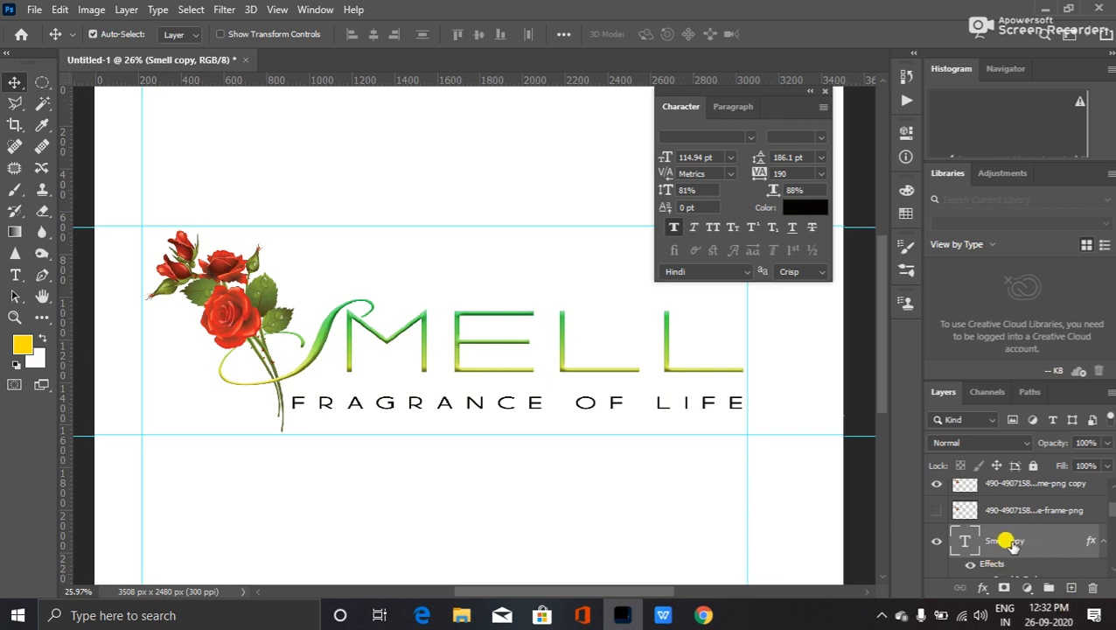
left_click(936, 540)
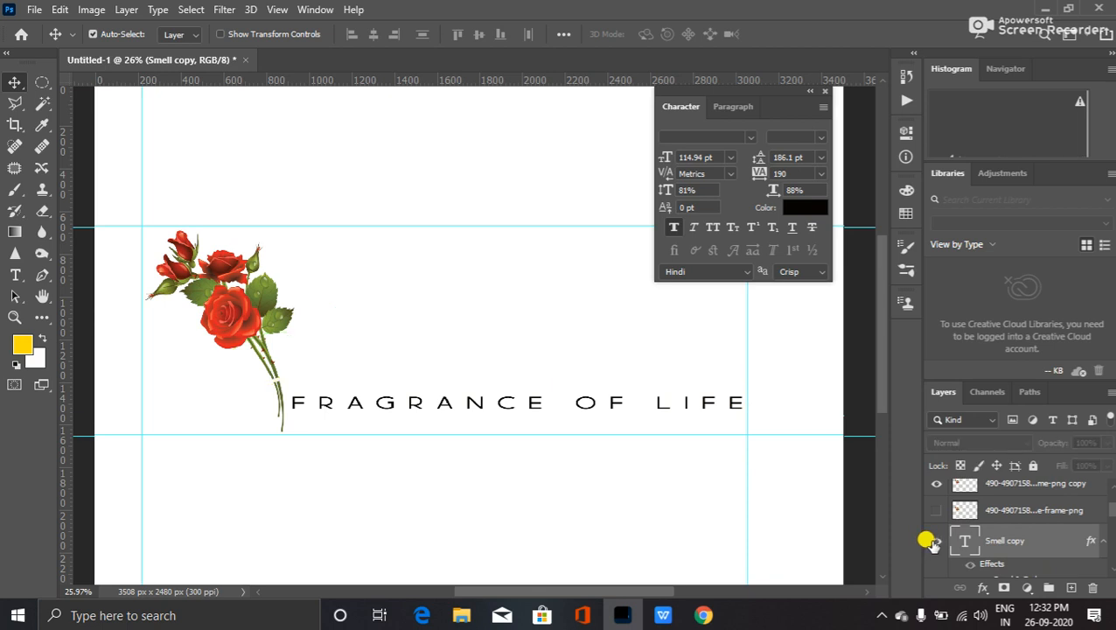
- Toggle Smell copy to compare green against the purple original, leaving the green version visible
left_click(936, 540)
scroll(932, 547, "down", 2)
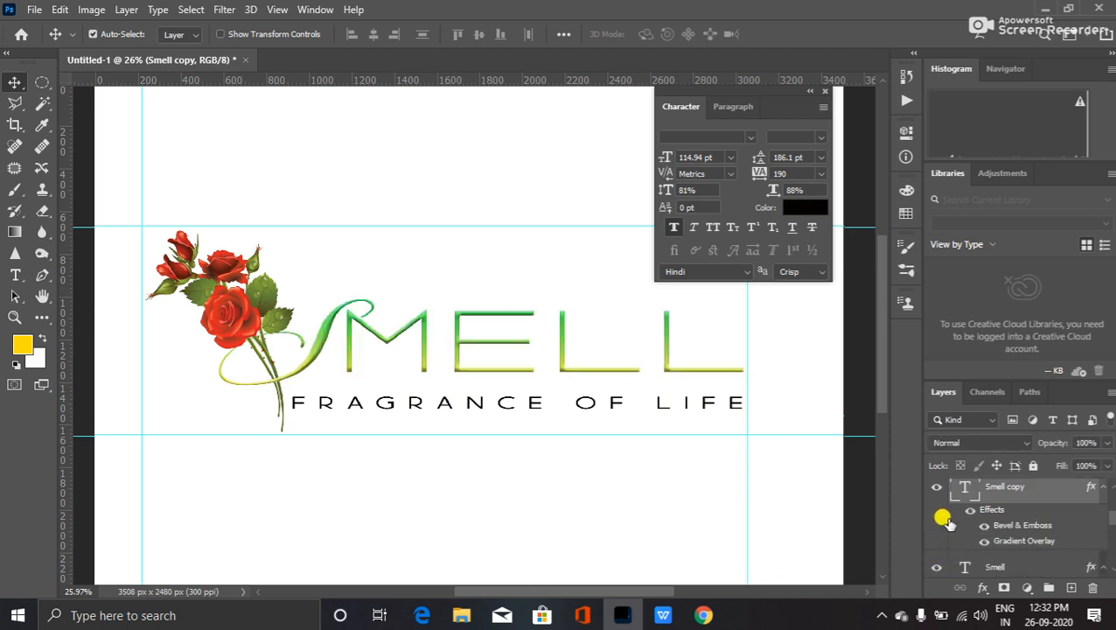
scroll(934, 538, "up", 2)
left_click(936, 540)
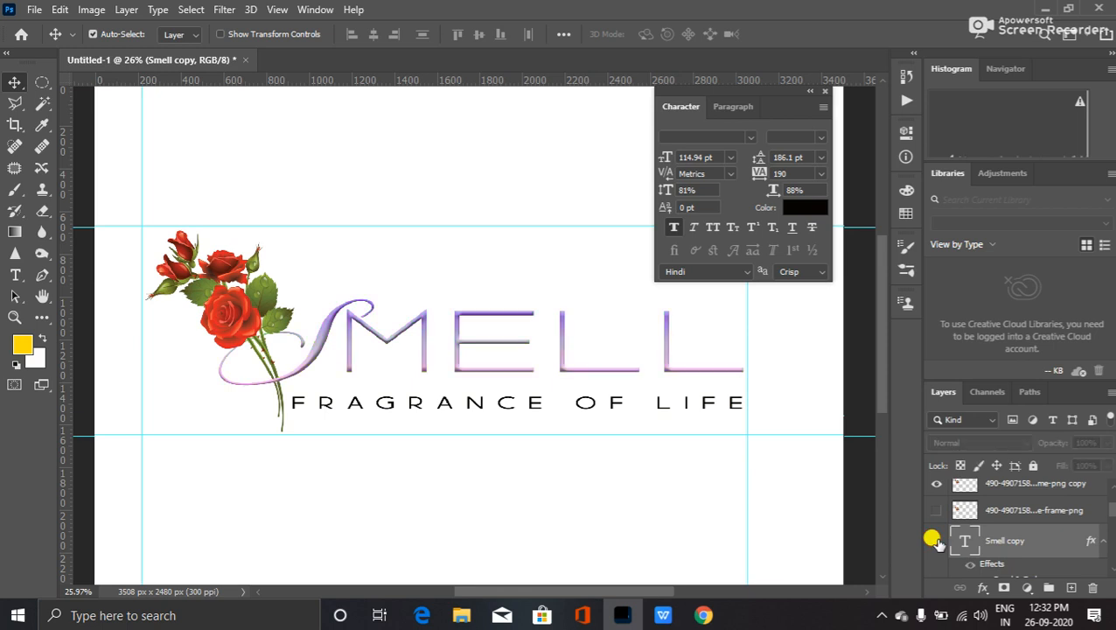
left_click(936, 541)
left_click(935, 540)
left_click(936, 541)
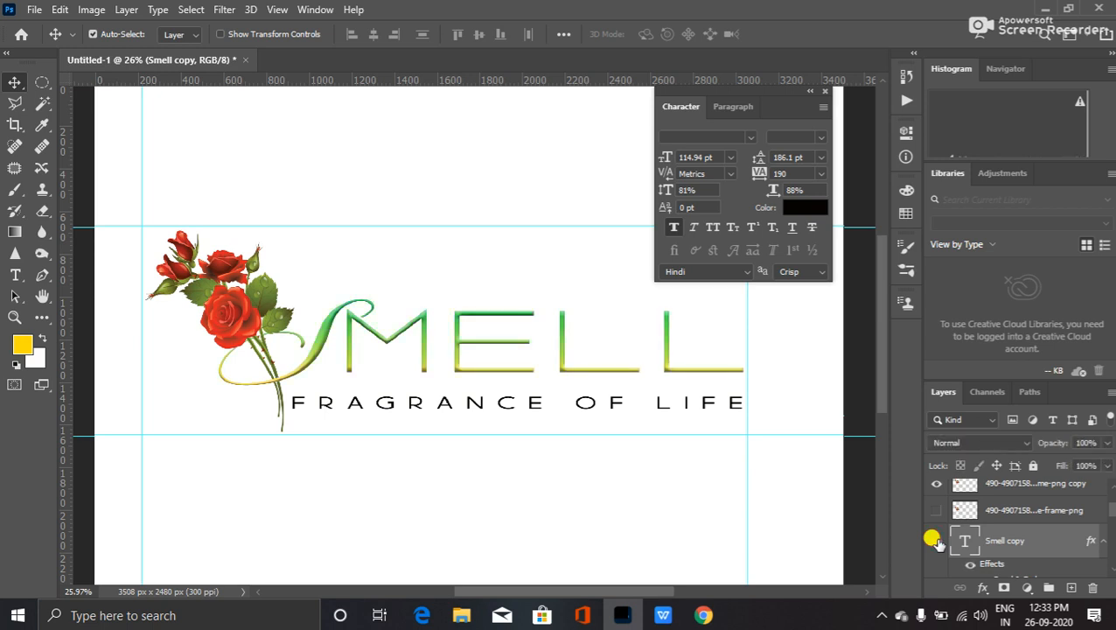
scroll(938, 544, "down", 2)
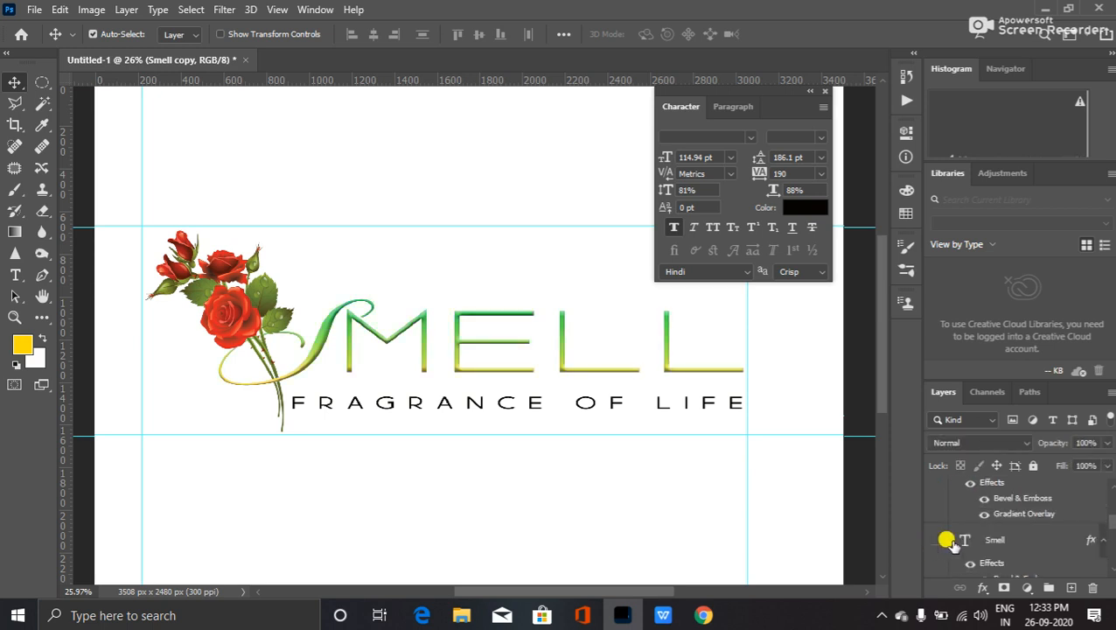
scroll(957, 543, "up", 2)
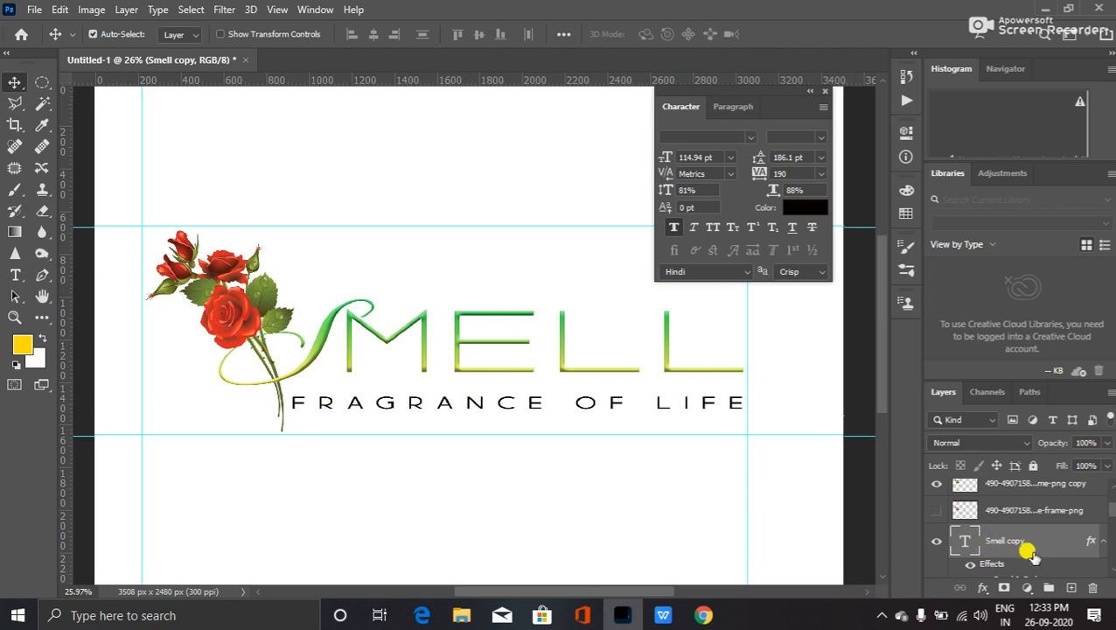
- Select the fragrance of life tagline and rose image layers along with Smell copy
left_click(1006, 493, "ctrl")
scroll(1009, 504, "up", 2)
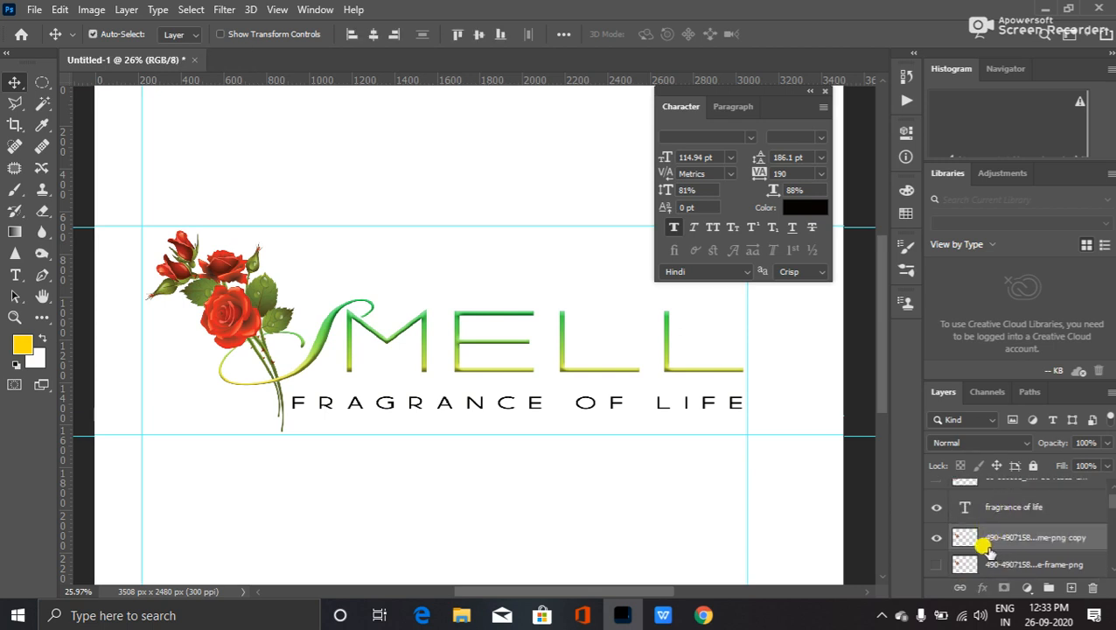
left_click(1010, 508)
left_click(939, 530, "ctrl")
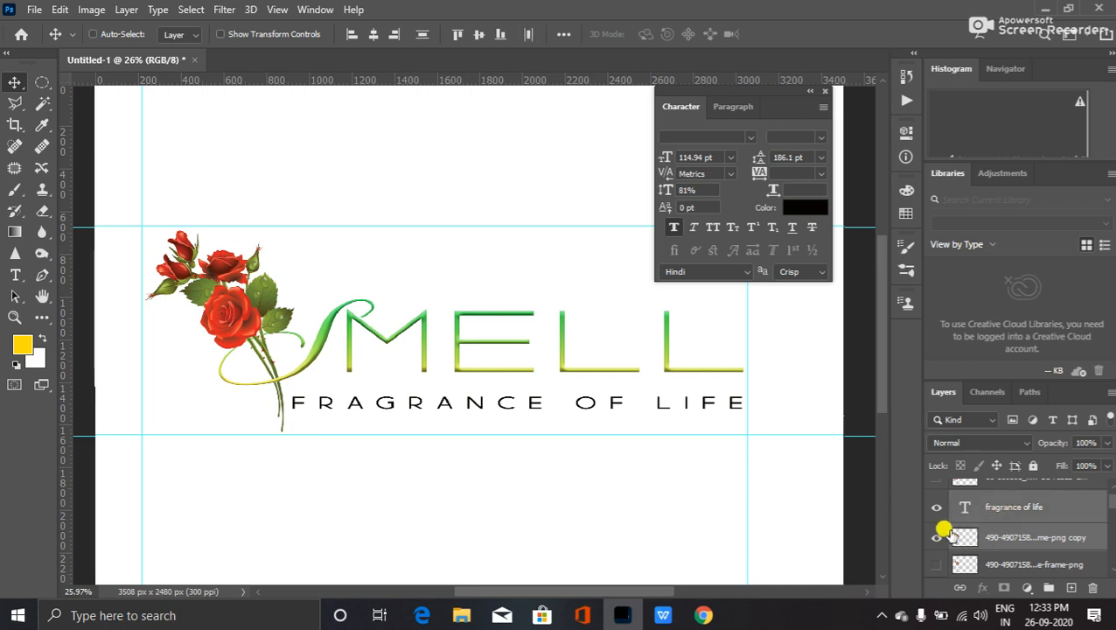
left_click(936, 536)
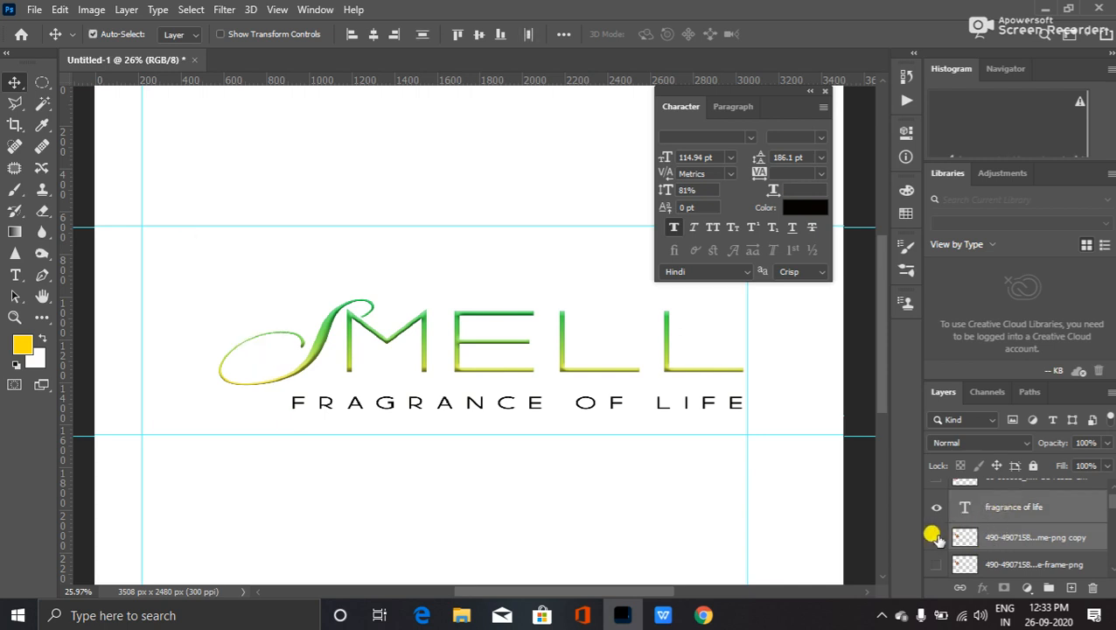
left_click(934, 536)
scroll(993, 527, "up", 1)
scroll(997, 527, "down", 2)
- Group the selected logo layers into Group 1 and check its visibility
left_click_drag(1030, 522, 1048, 587)
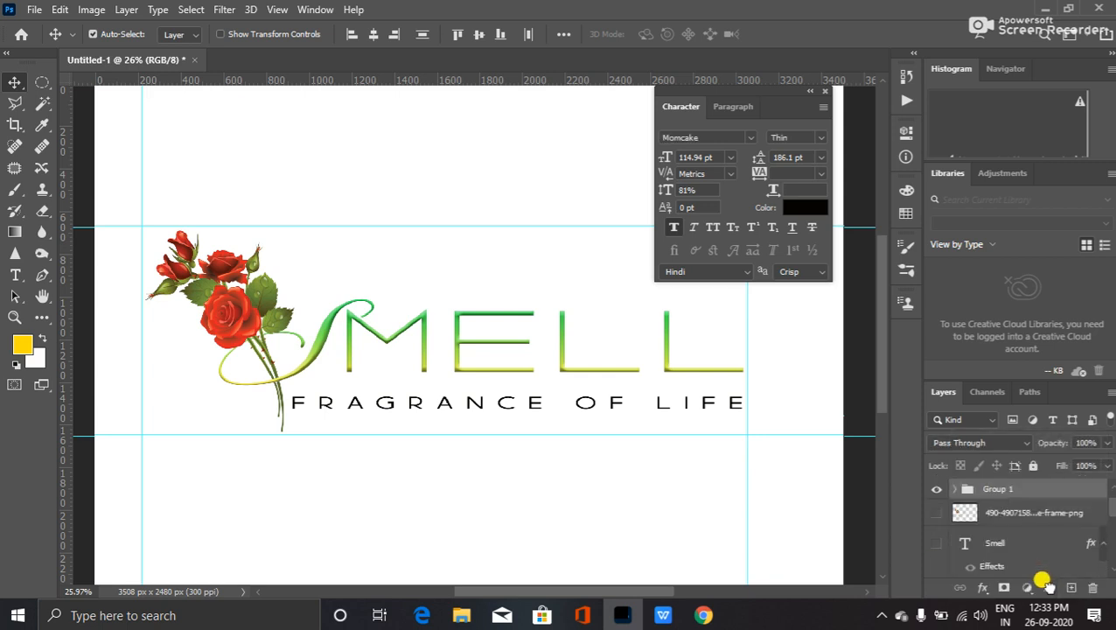
left_click(934, 491)
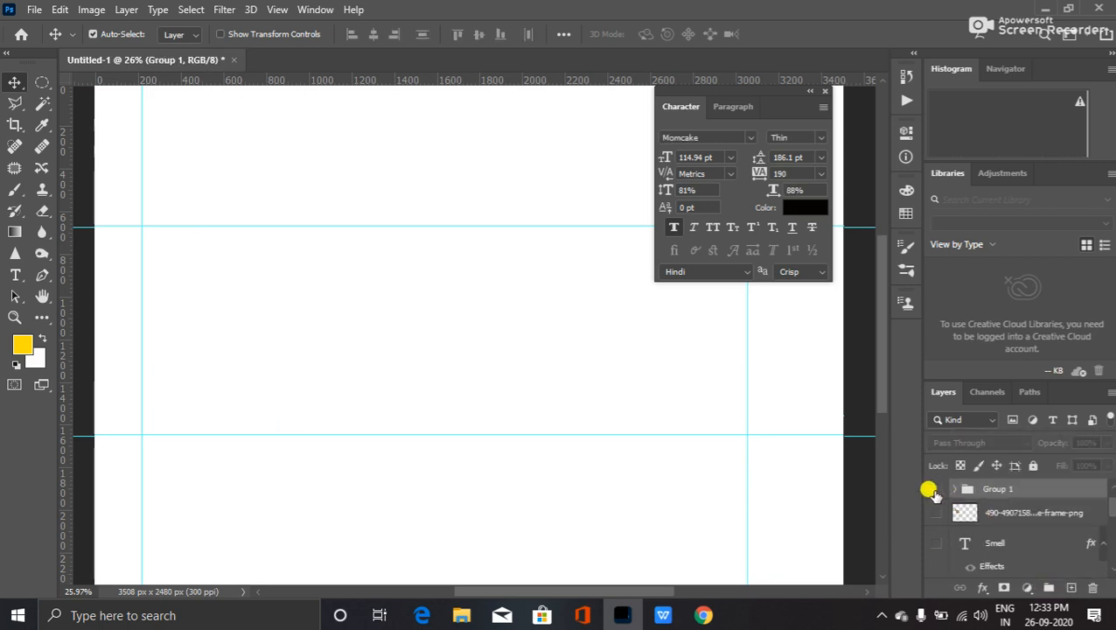
left_click(936, 490)
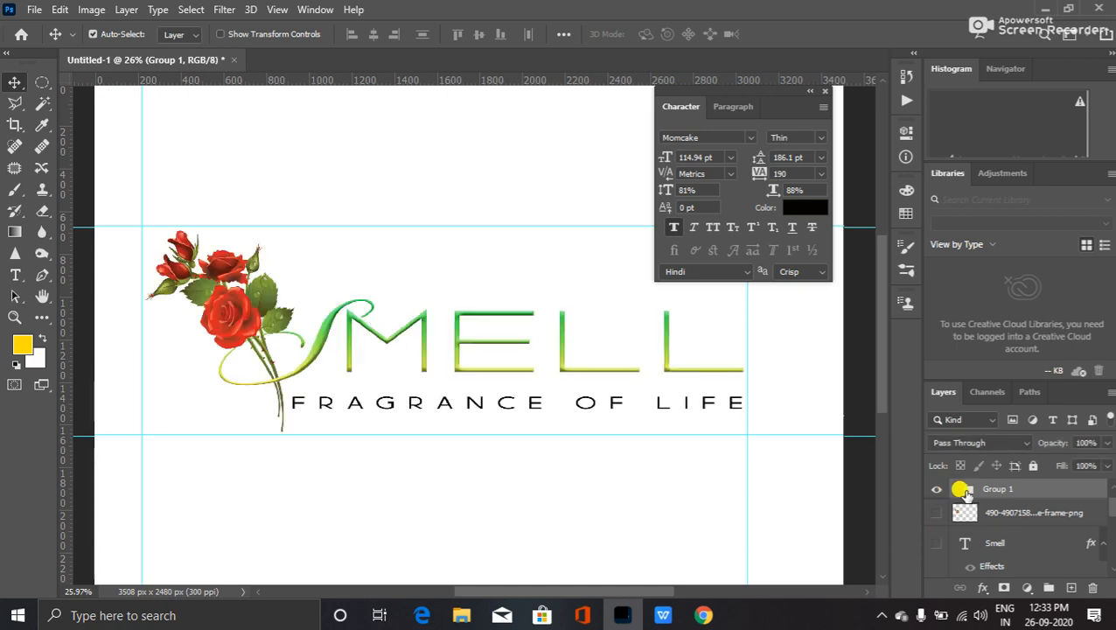
- Duplicate Group 1 as Group 1 copy
right_click(1008, 490)
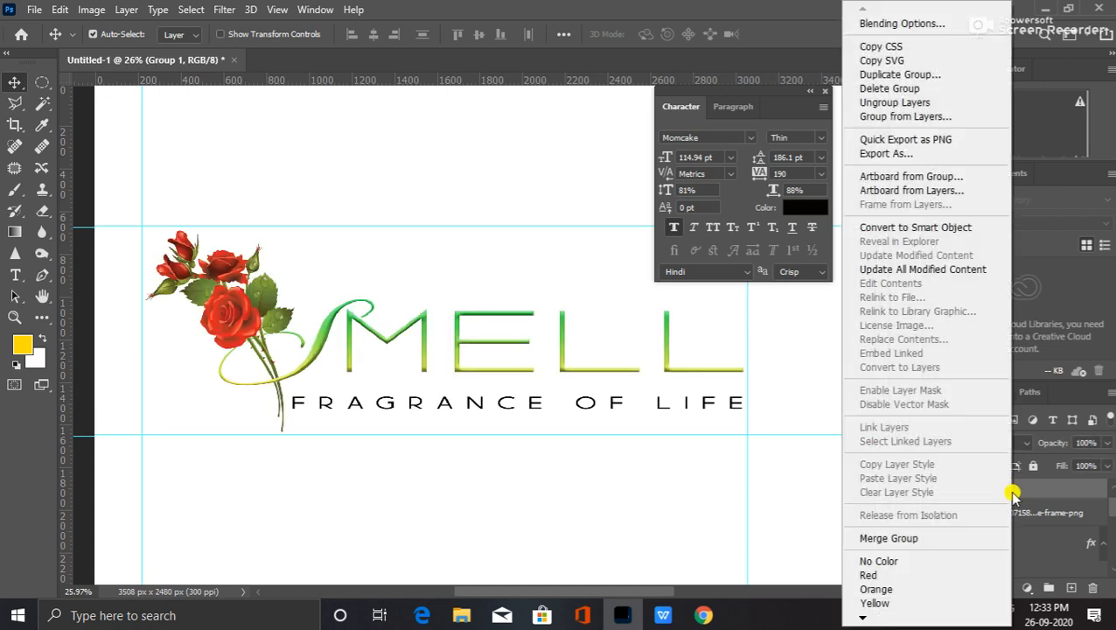
left_click(932, 75)
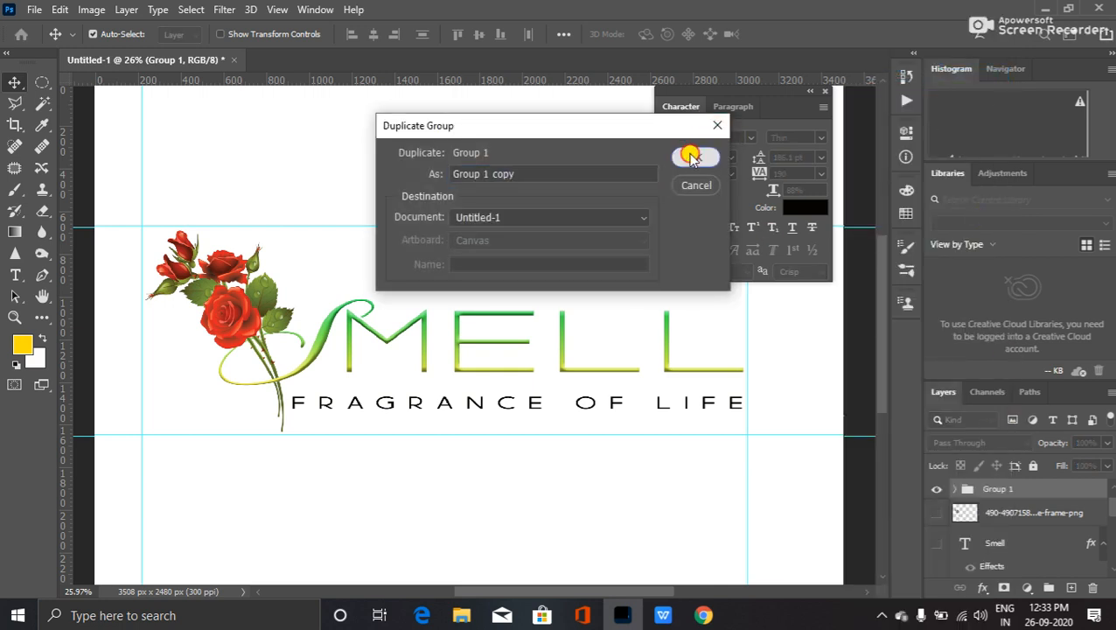
left_click(695, 157)
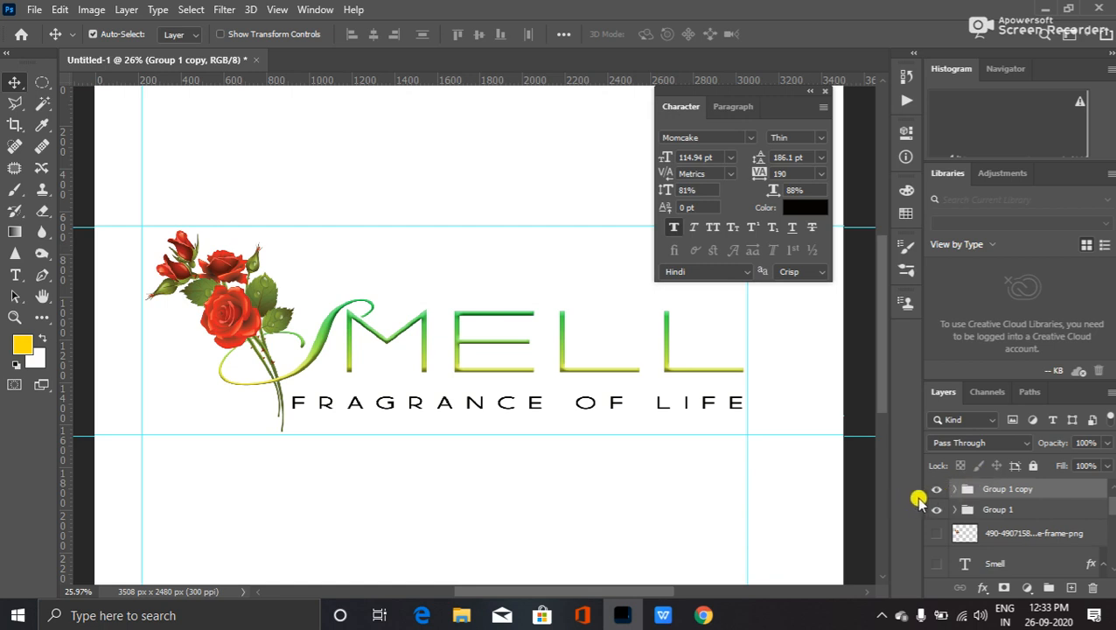
- Expand Group 1 copy and select its rose image (png copy) layer
left_click(954, 489)
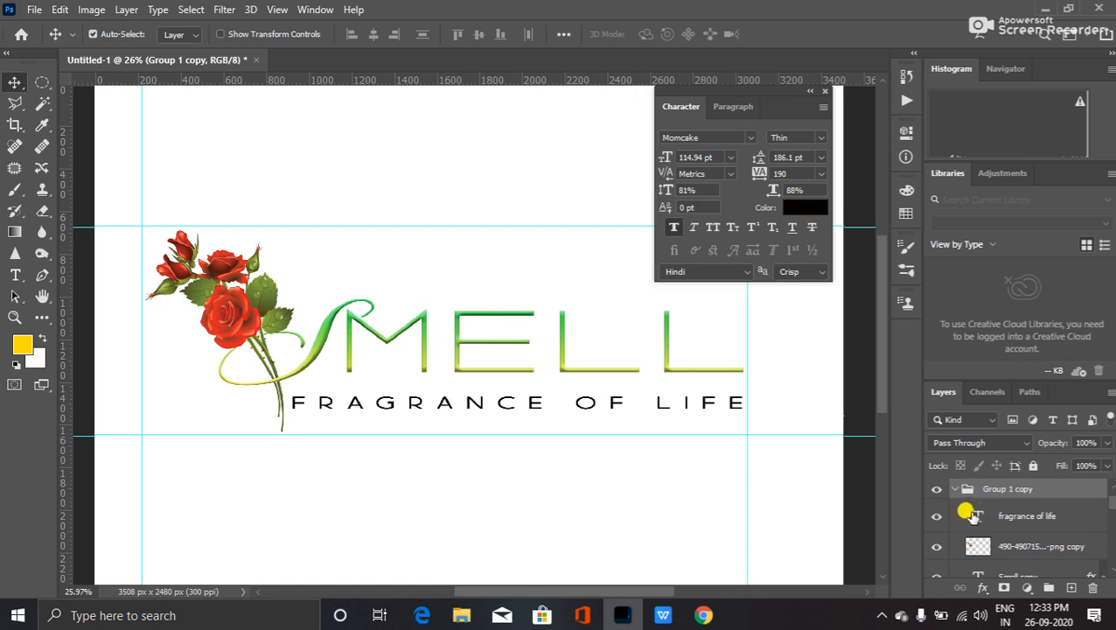
scroll(940, 502, "down", 1)
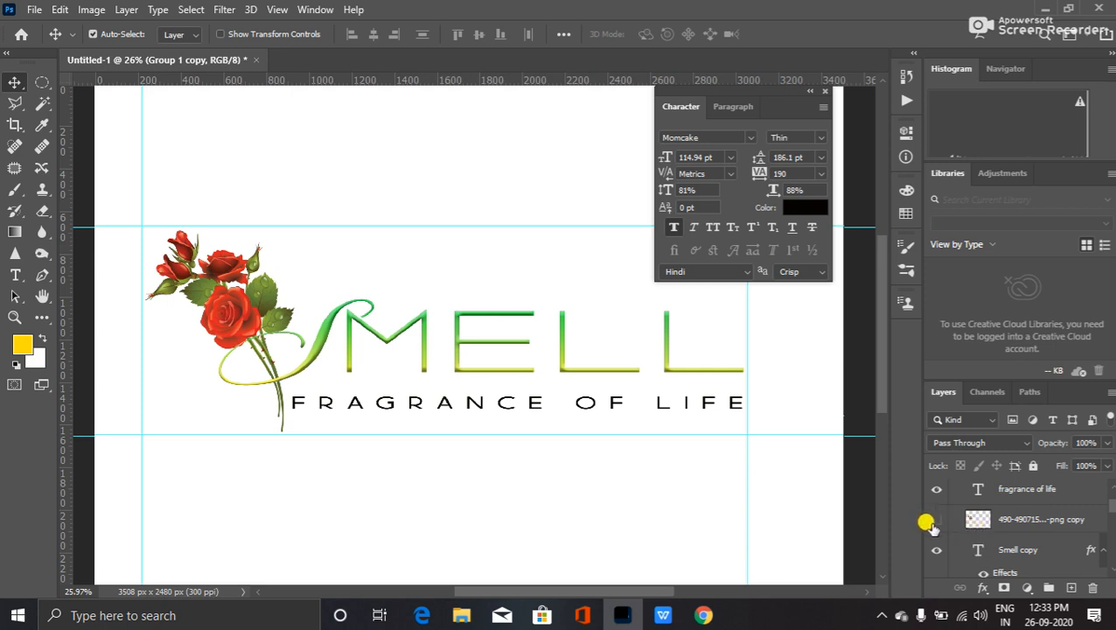
scroll(932, 522, "down", 4)
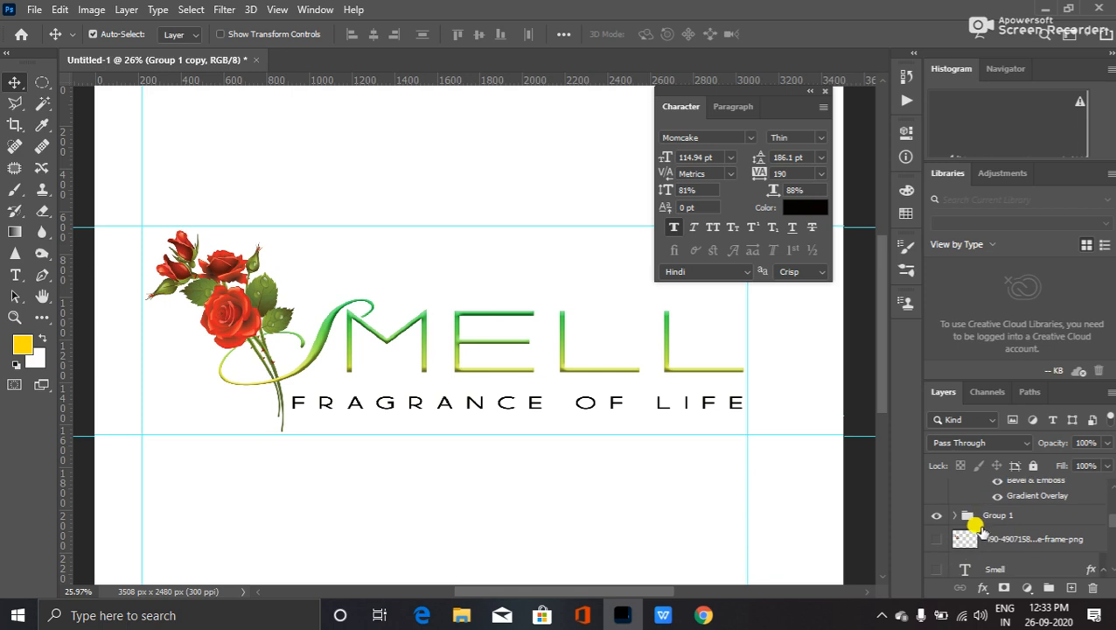
scroll(962, 529, "up", 4)
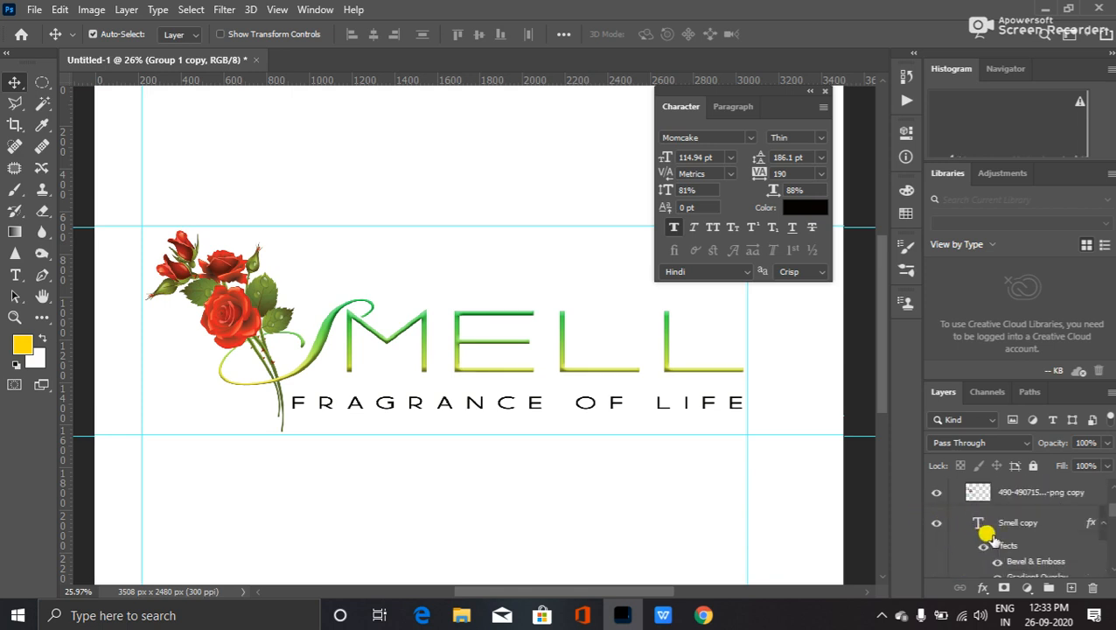
scroll(986, 534, "up", 2)
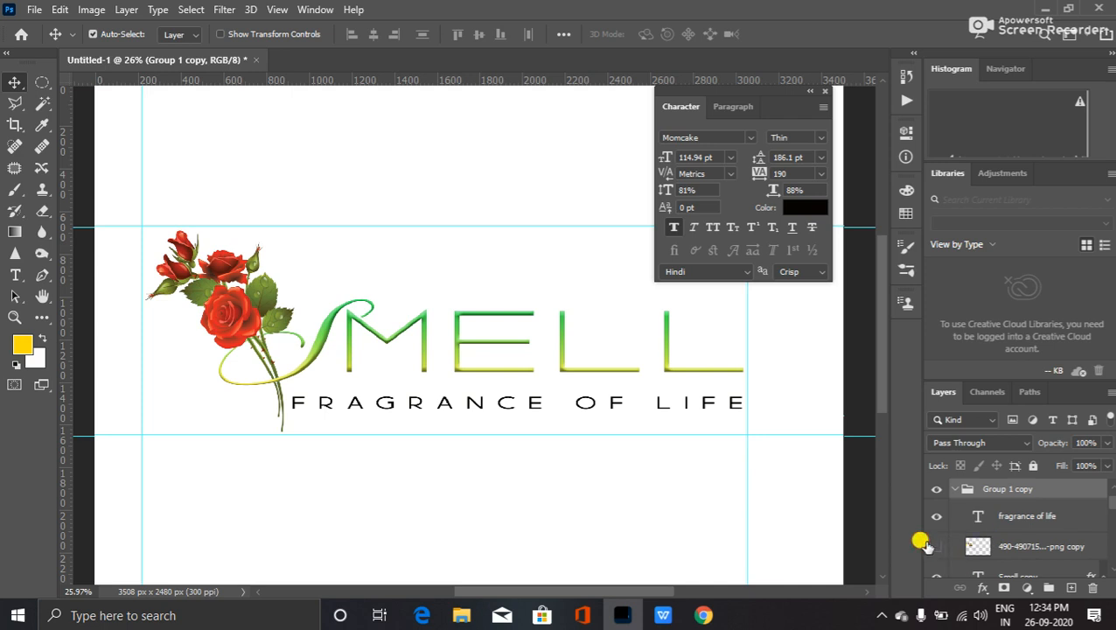
left_click(929, 545)
left_click(928, 545)
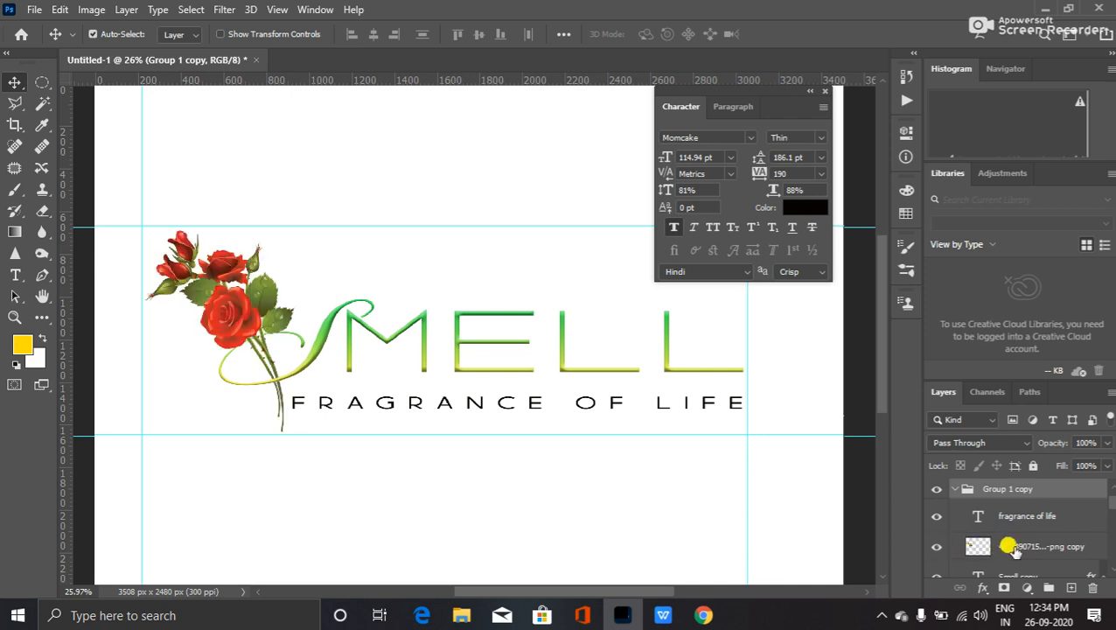
left_click(1006, 547)
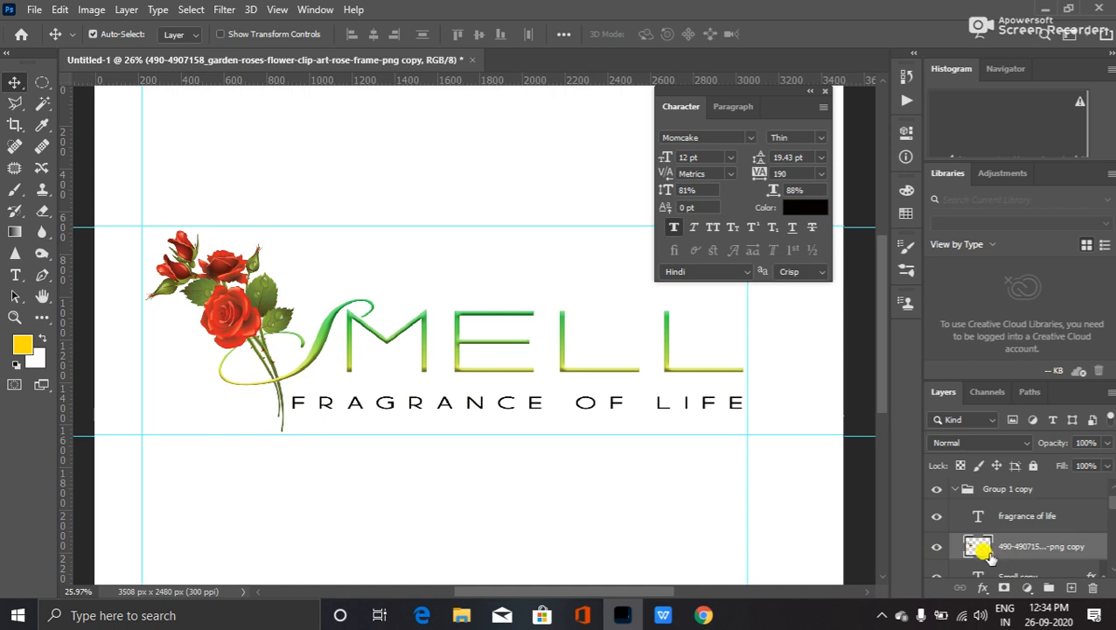
- Desaturate the rose in Group 1 copy to greyscale with Shift+Ctrl+U, then select Smell copy
key("ctrl")
key("ctrl+shift+u")
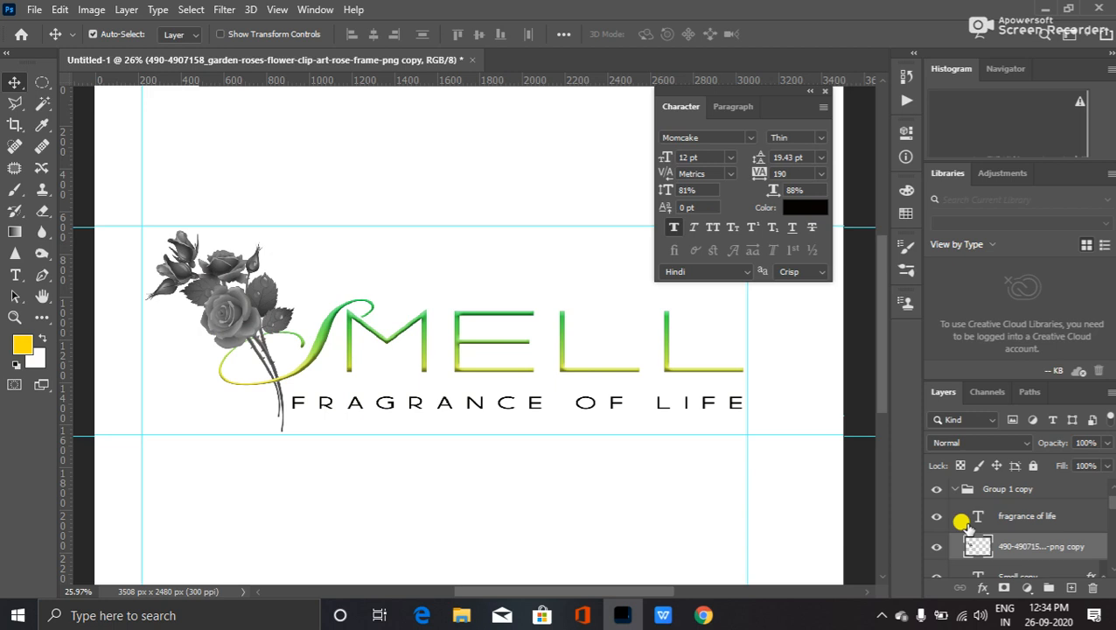
scroll(1015, 553, "down", 1)
left_click(1016, 555)
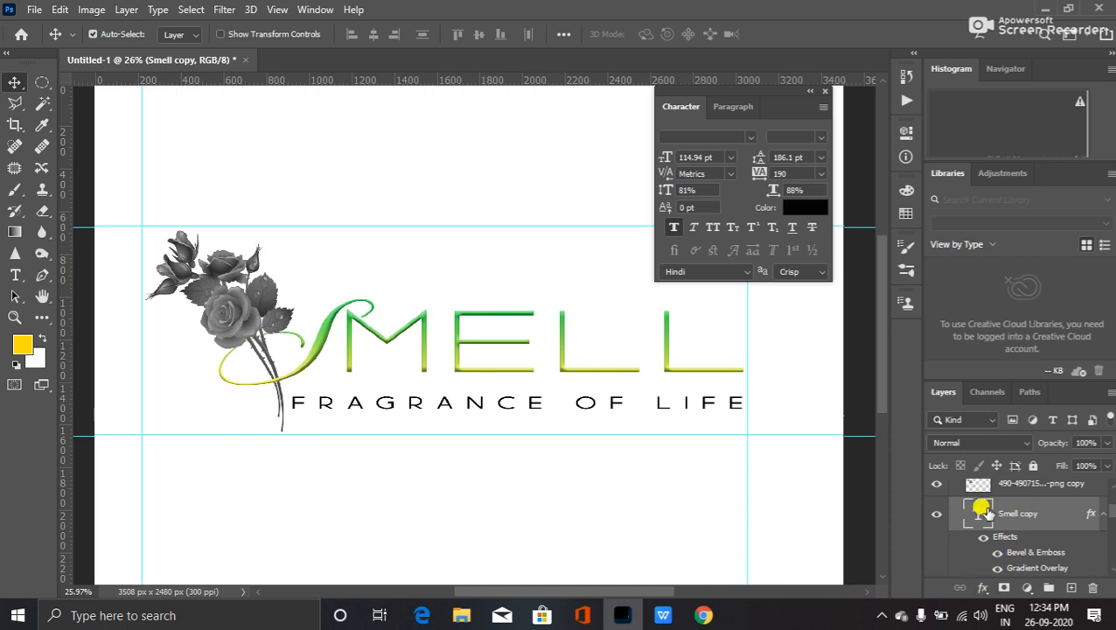
- Rasterize the Smell copy type layer
right_click(986, 514)
left_click(1007, 516)
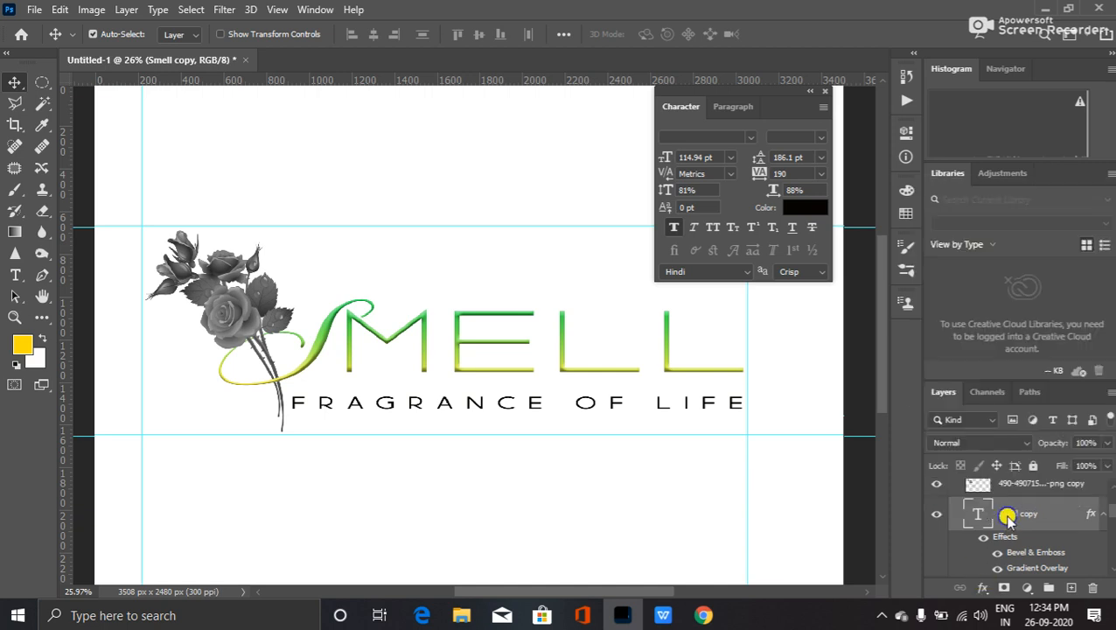
right_click(1008, 516)
left_click(920, 268)
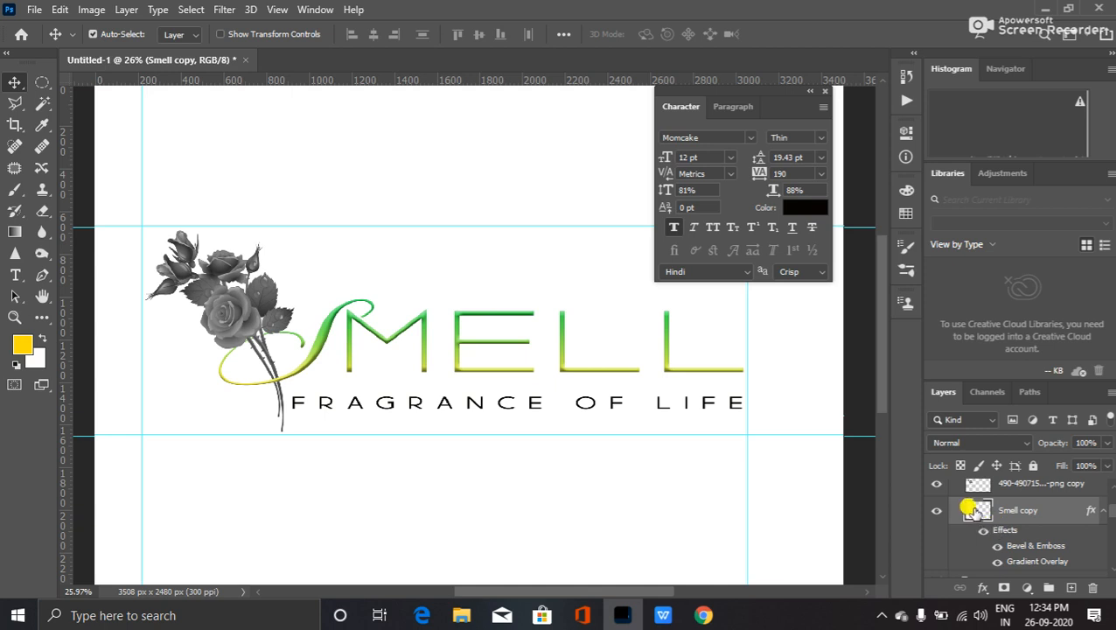
- Toggle all SMELL effects and the green gradient overlay off and on to compare
left_click(981, 531)
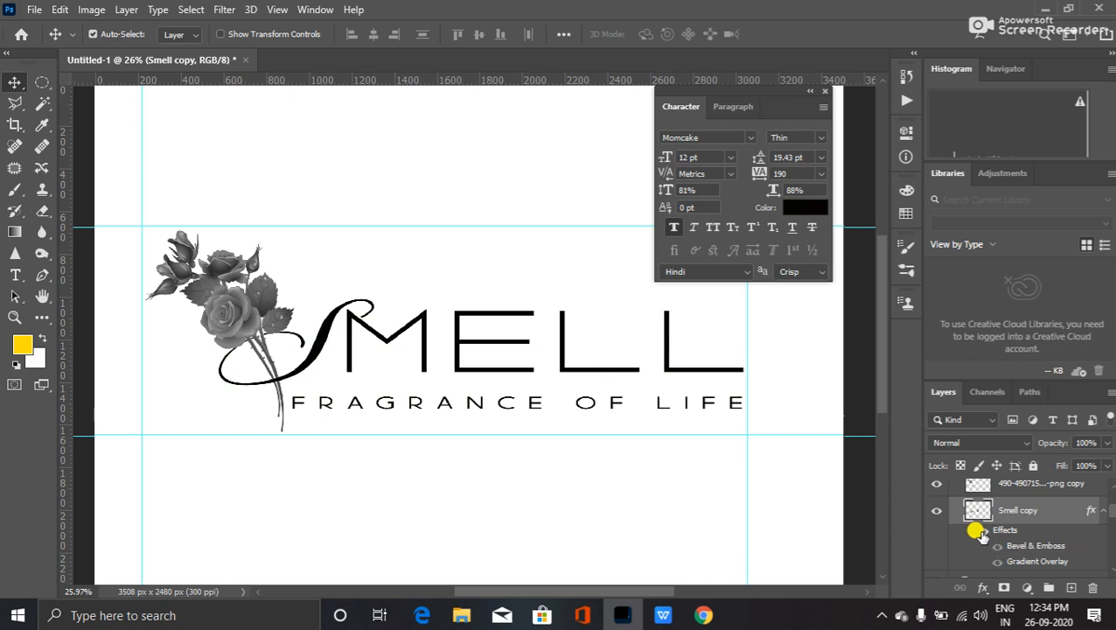
left_click(981, 531)
left_click(997, 561)
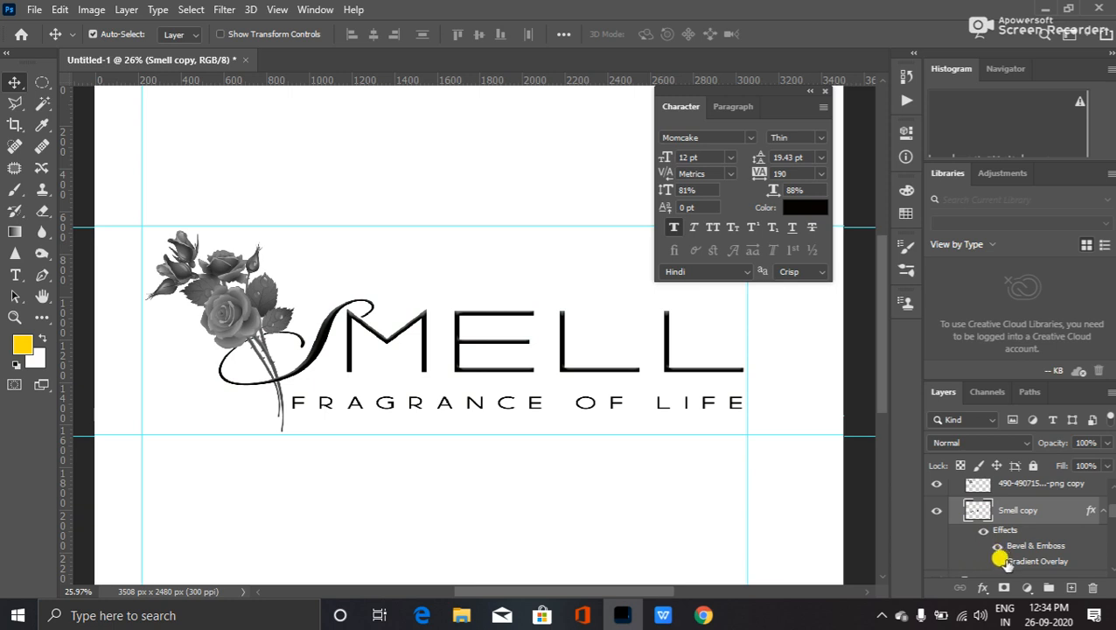
left_click(997, 561)
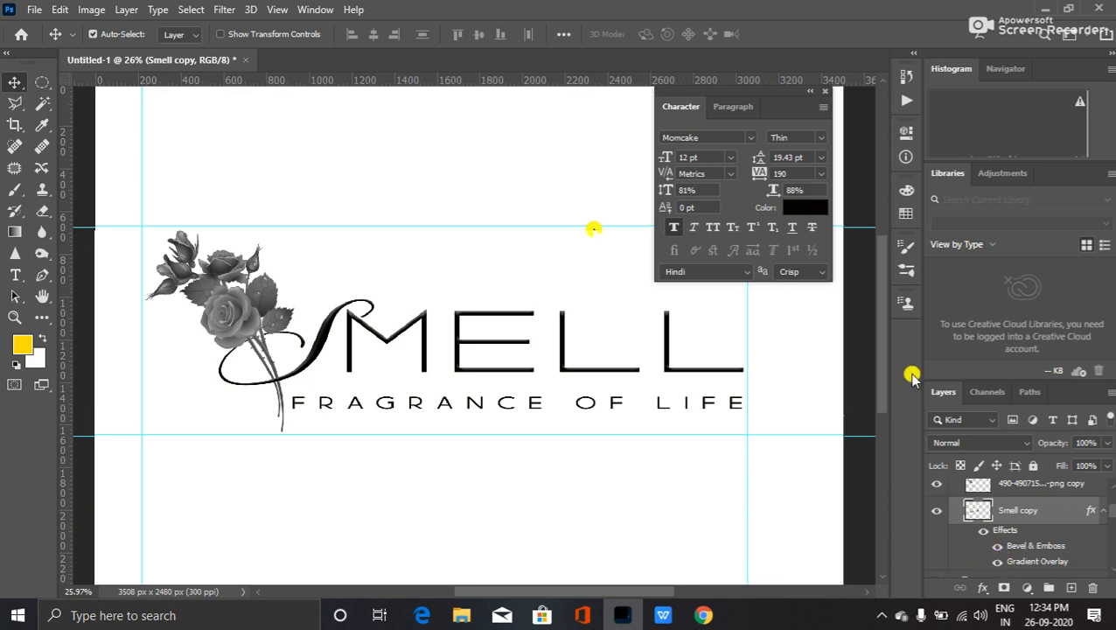
- After browsing the Image and Window menus, switch off the gradient so SMELL shows plain black
left_click(91, 10)
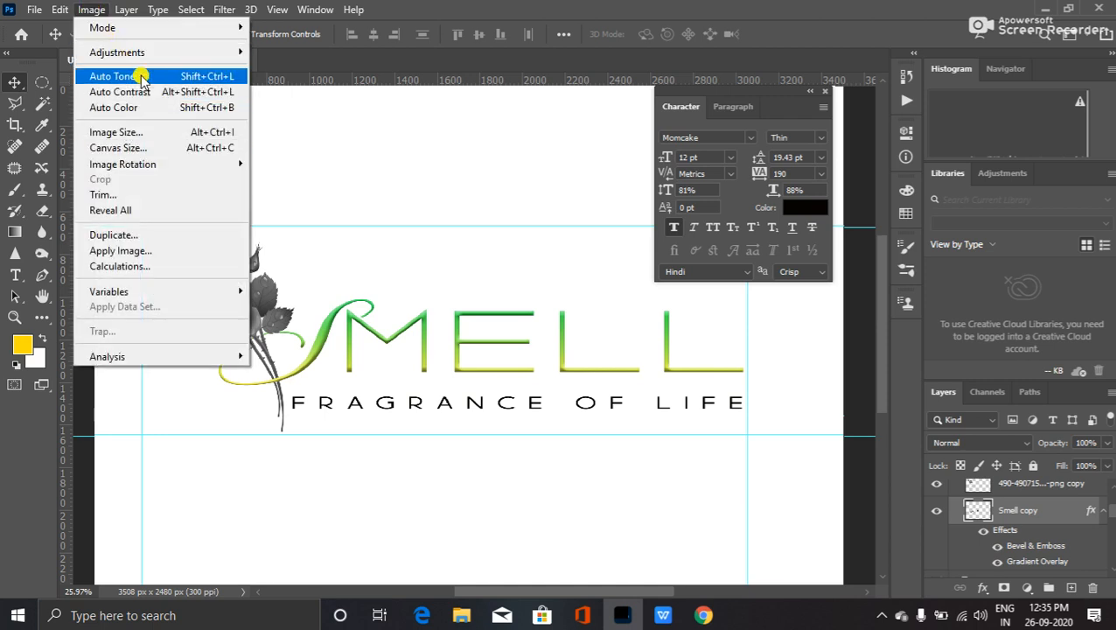
mouse_move(142, 52)
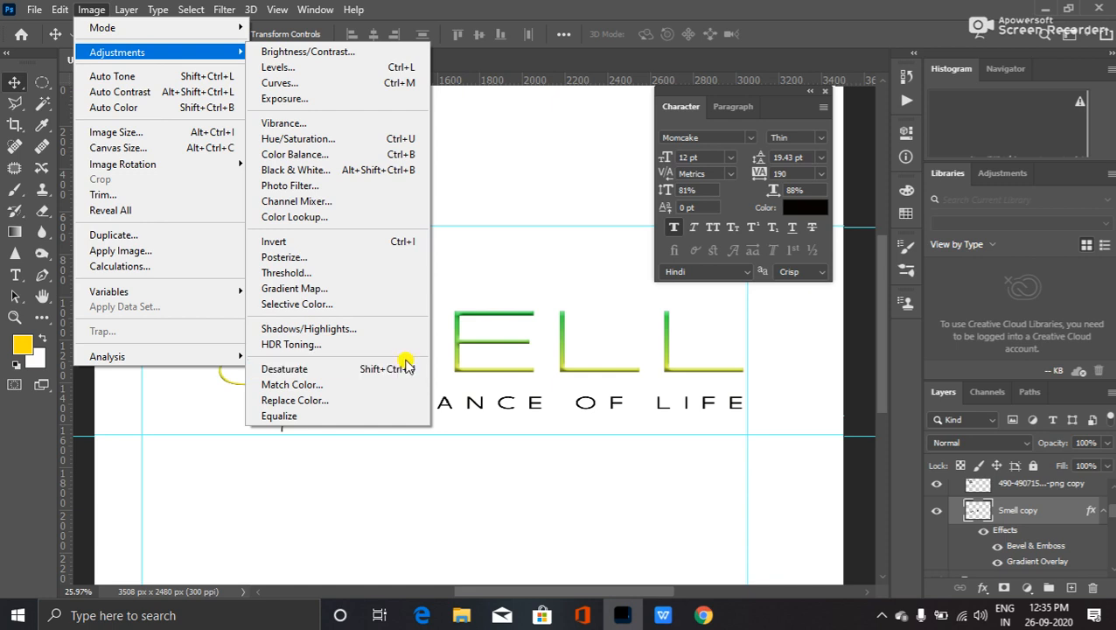
left_click(380, 5)
left_click(315, 9)
left_click(510, 7)
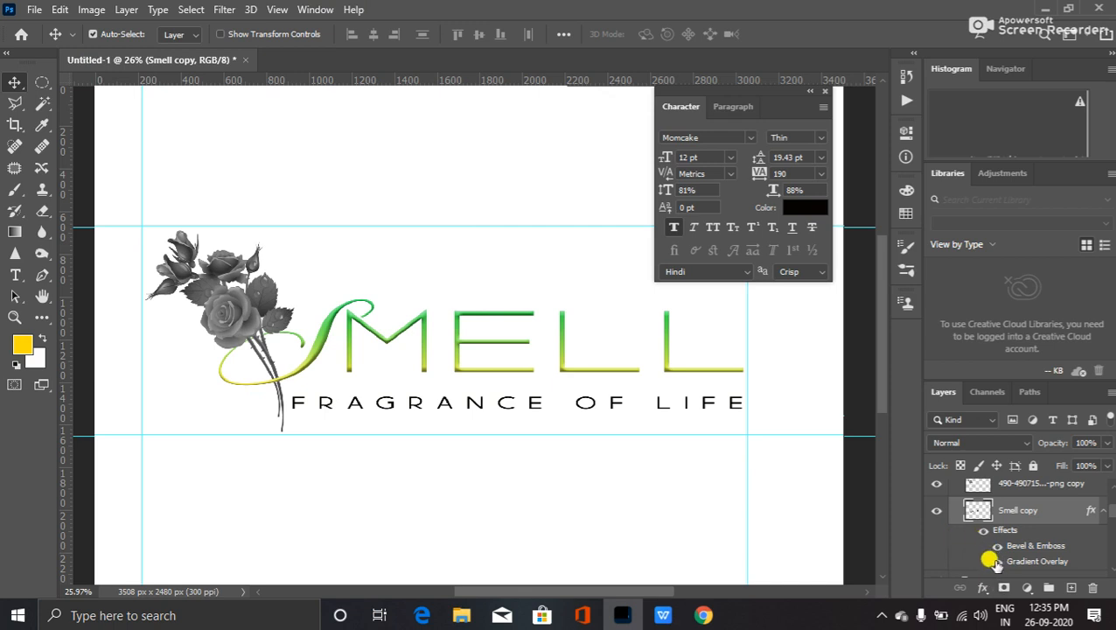
left_click(996, 561)
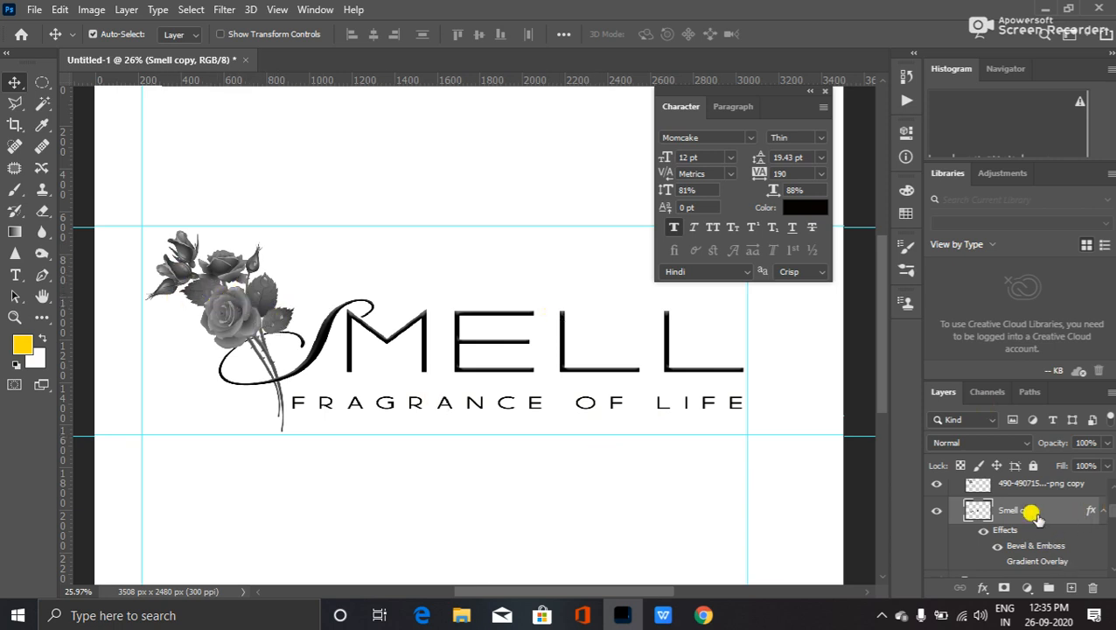
scroll(1028, 514, "up", 1)
- Apply Levels of 52, 0.91 and 183 to the rose png copy layer
left_click(949, 514)
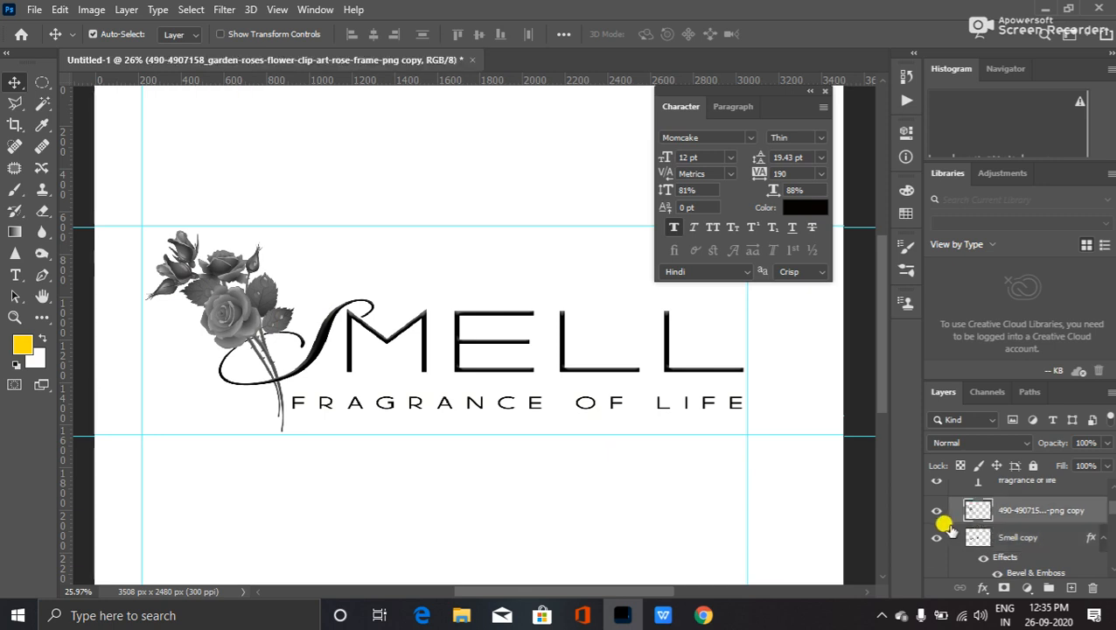
left_click(933, 511)
left_click(932, 512)
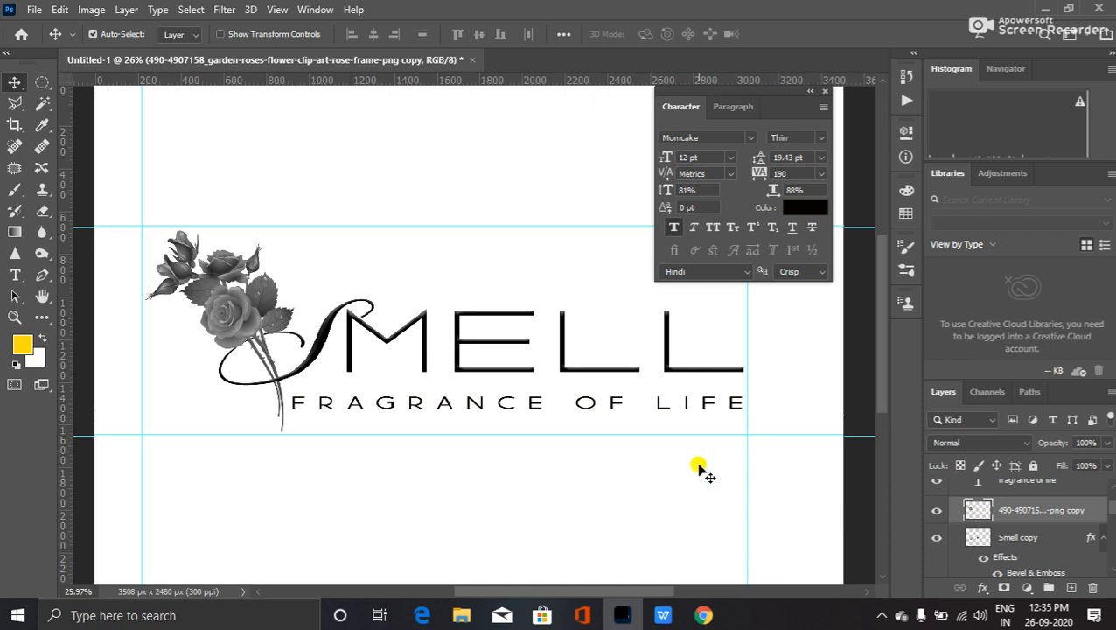
key("ctrl+l")
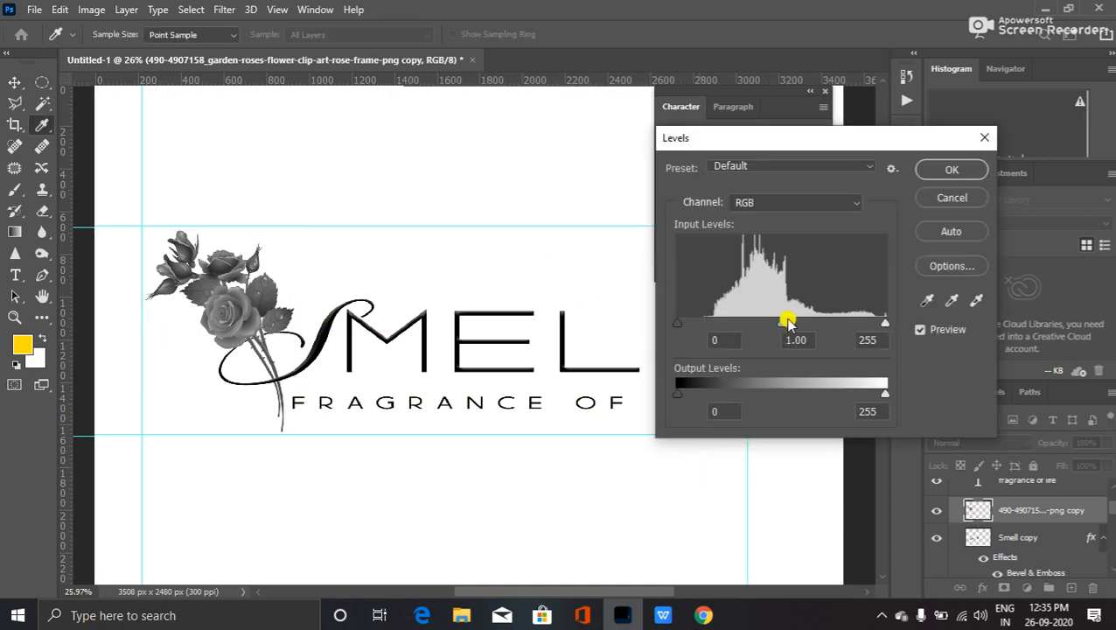
left_click_drag(783, 322, 815, 317)
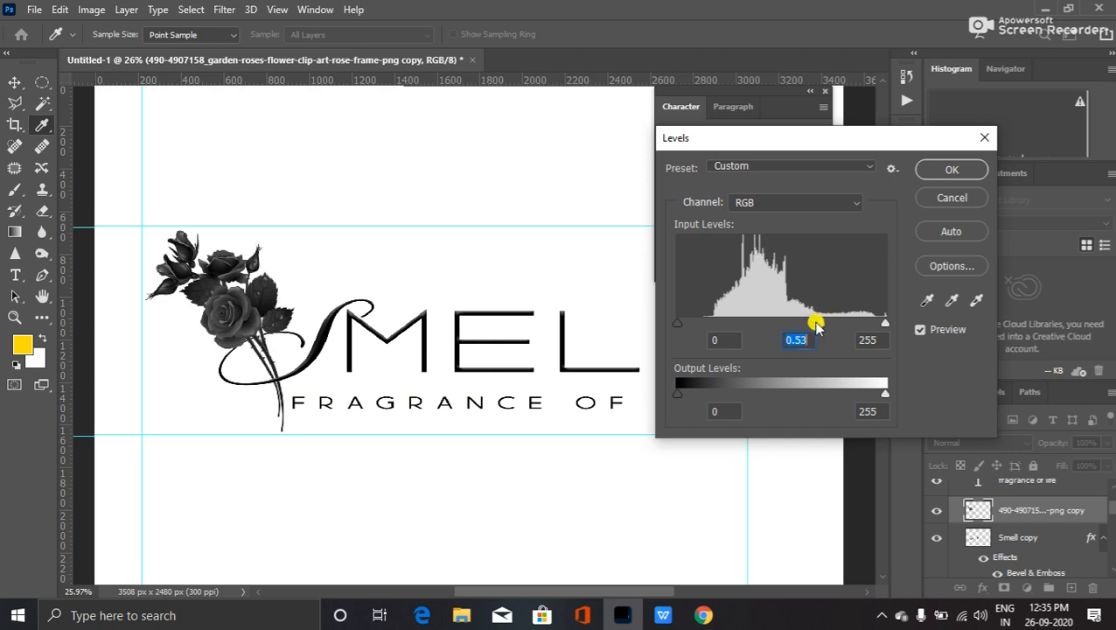
left_click_drag(884, 320, 826, 322)
mouse_move(673, 324)
left_mouse_down()
mouse_move(728, 324)
mouse_move(655, 319)
left_mouse_up()
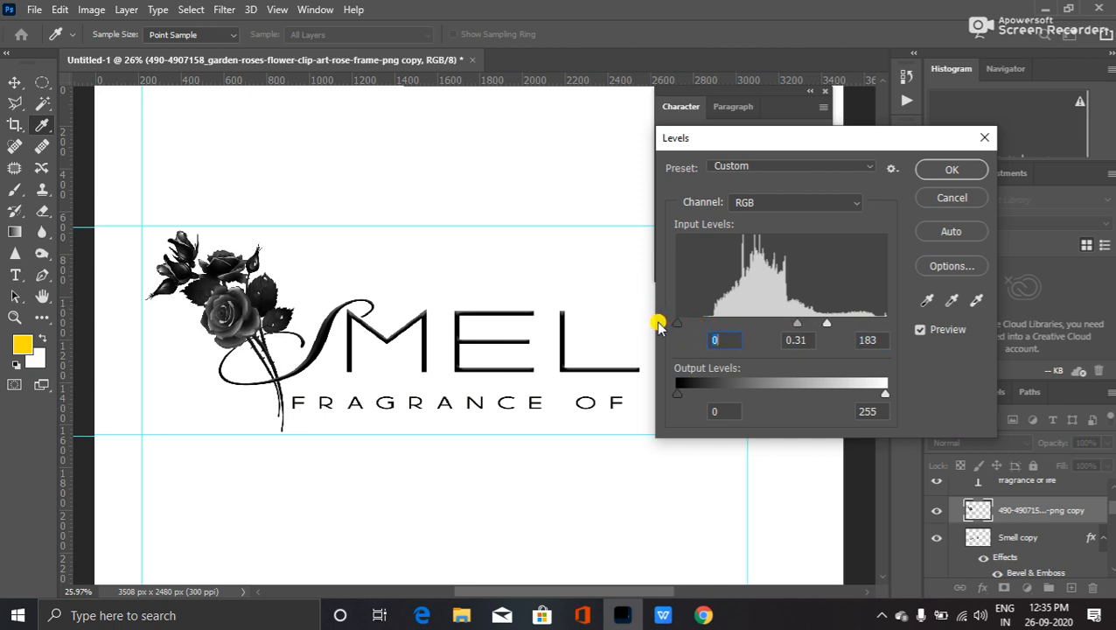
left_click_drag(792, 324, 757, 330)
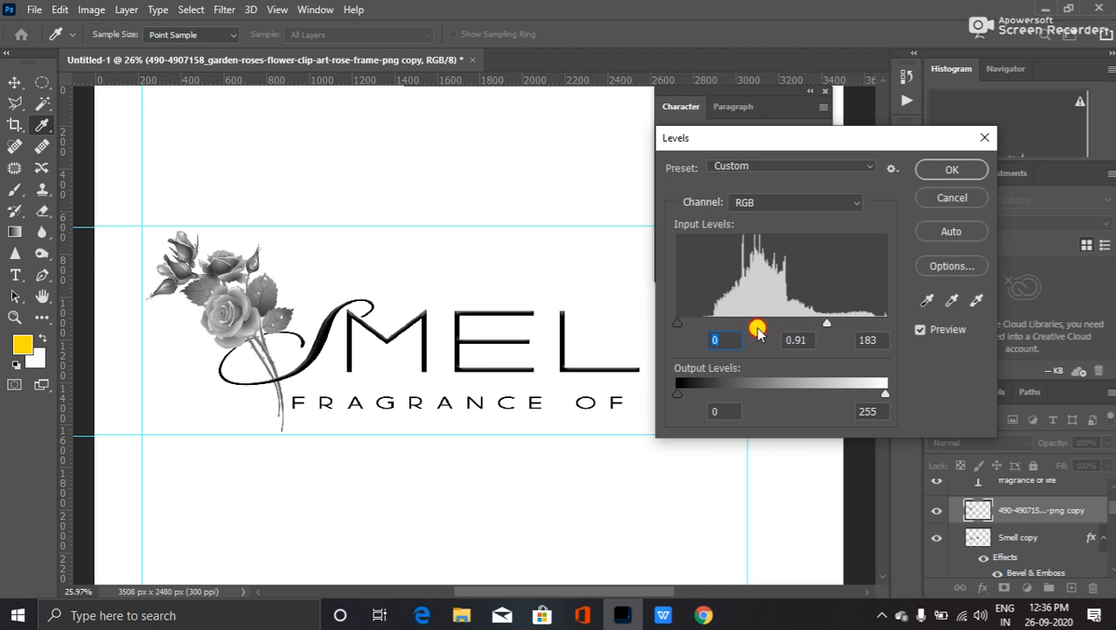
left_click_drag(678, 324, 720, 325)
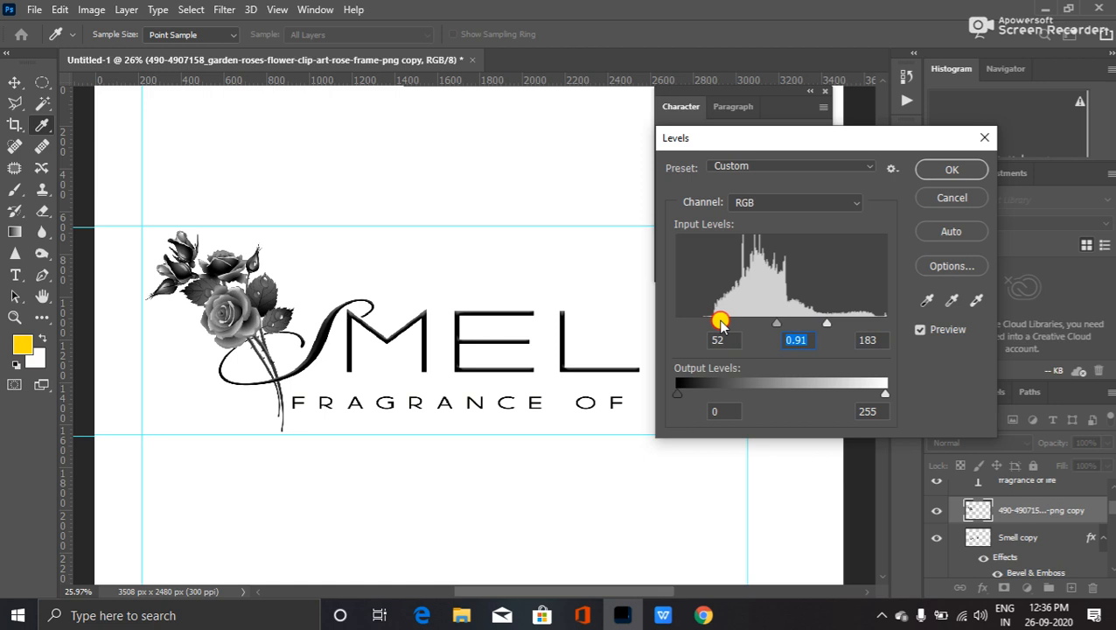
left_click(943, 169)
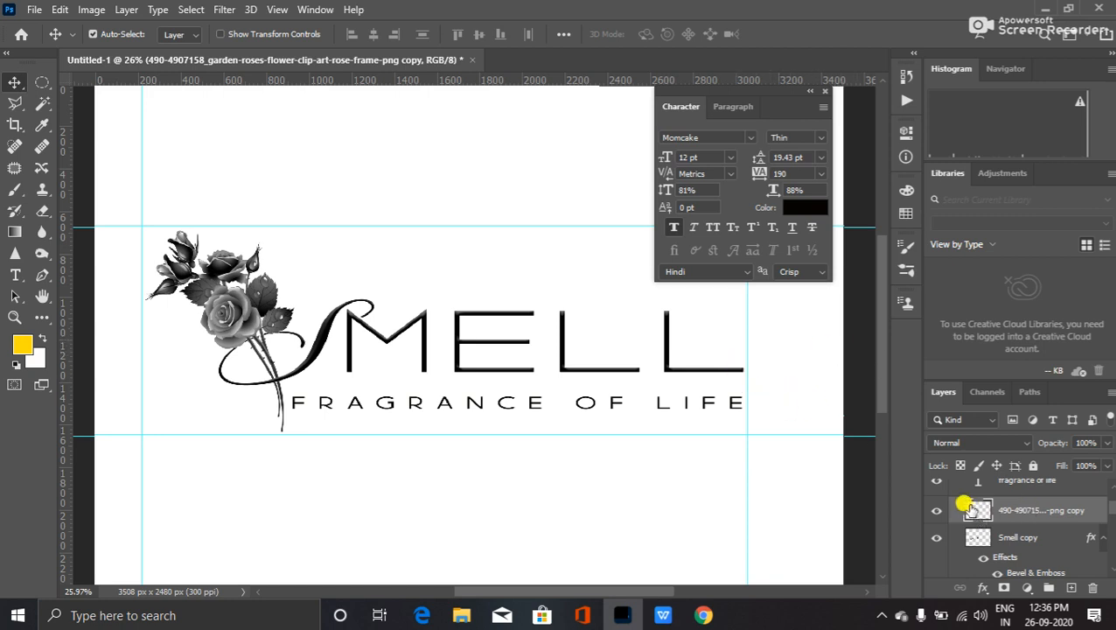
scroll(971, 507, "down", 6)
left_click(935, 564)
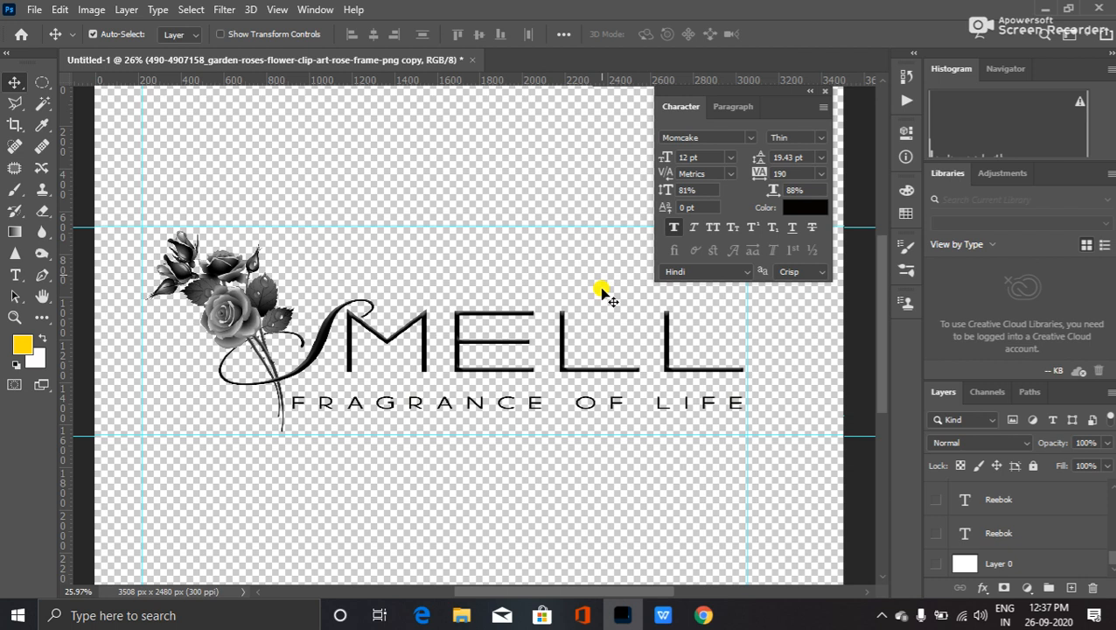
scroll(1014, 507, "up", 5)
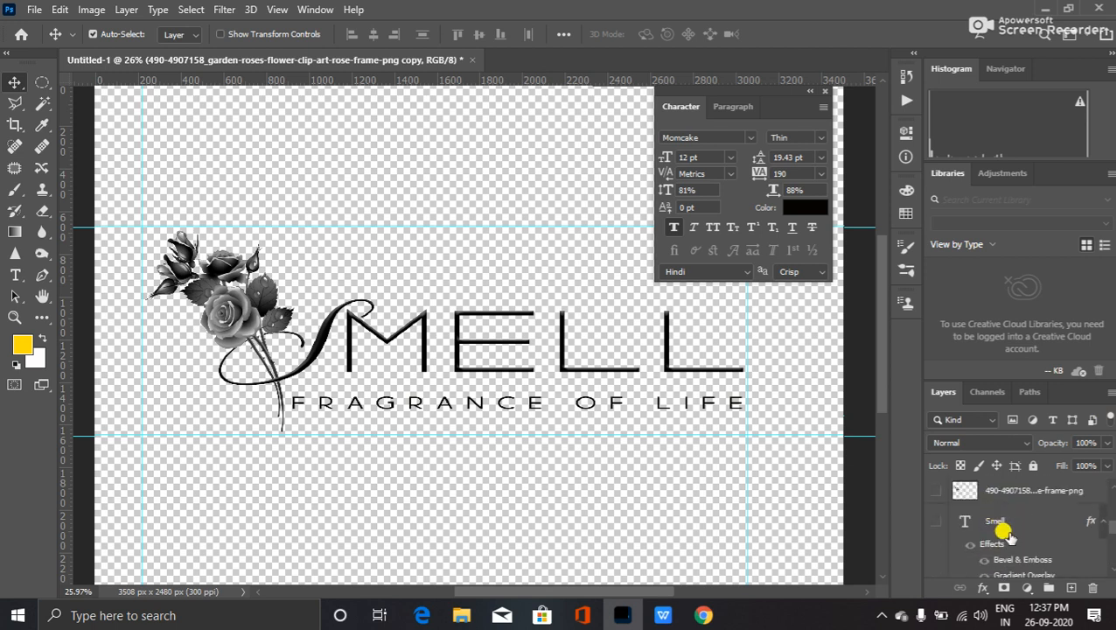
scroll(1005, 529, "down", 3)
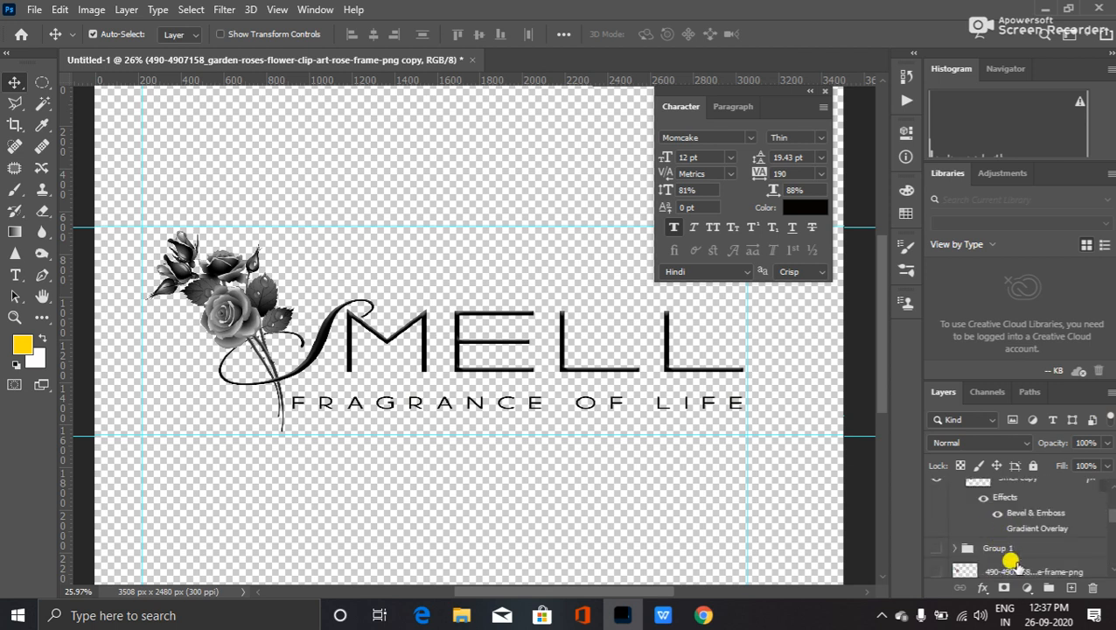
scroll(1011, 561, "up", 4)
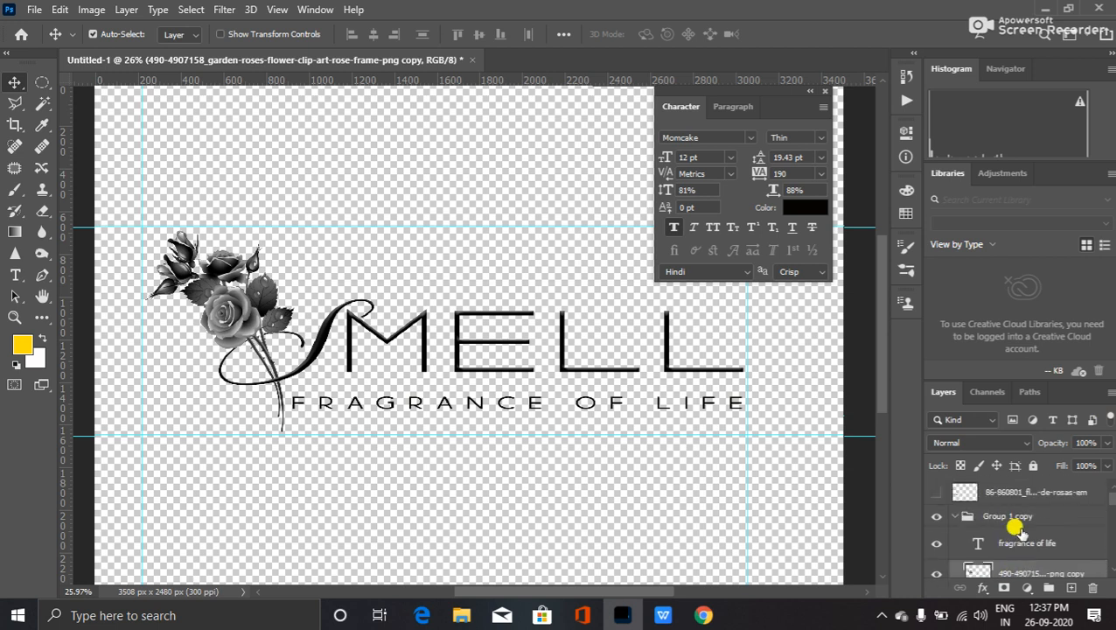
- Rename the Group 1 copy group to Alpha Logo
left_click(1007, 517)
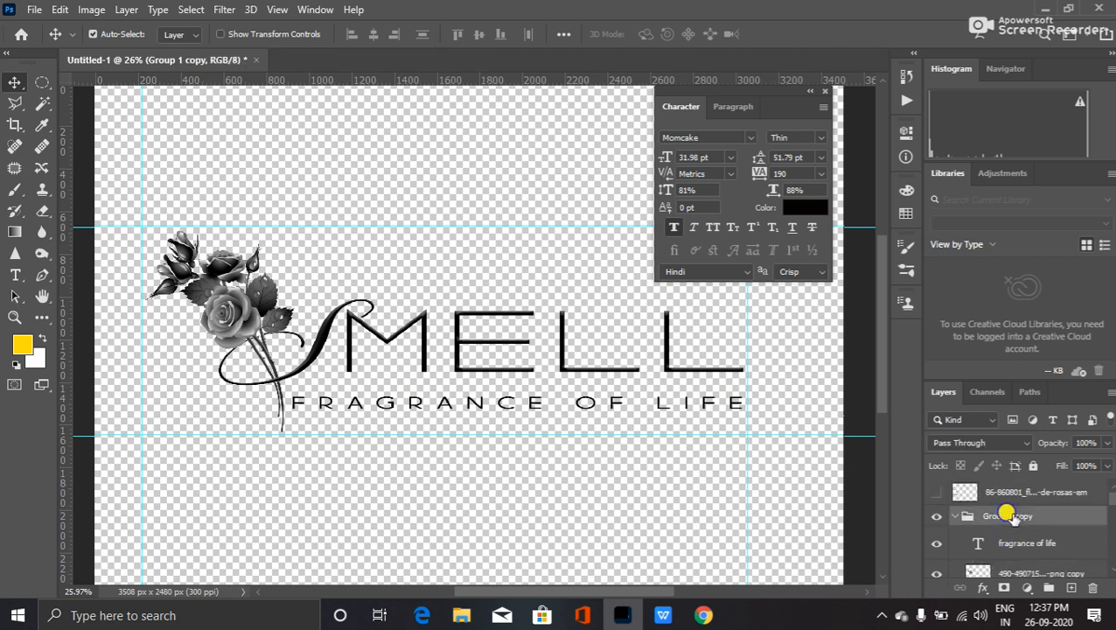
right_click(1009, 516)
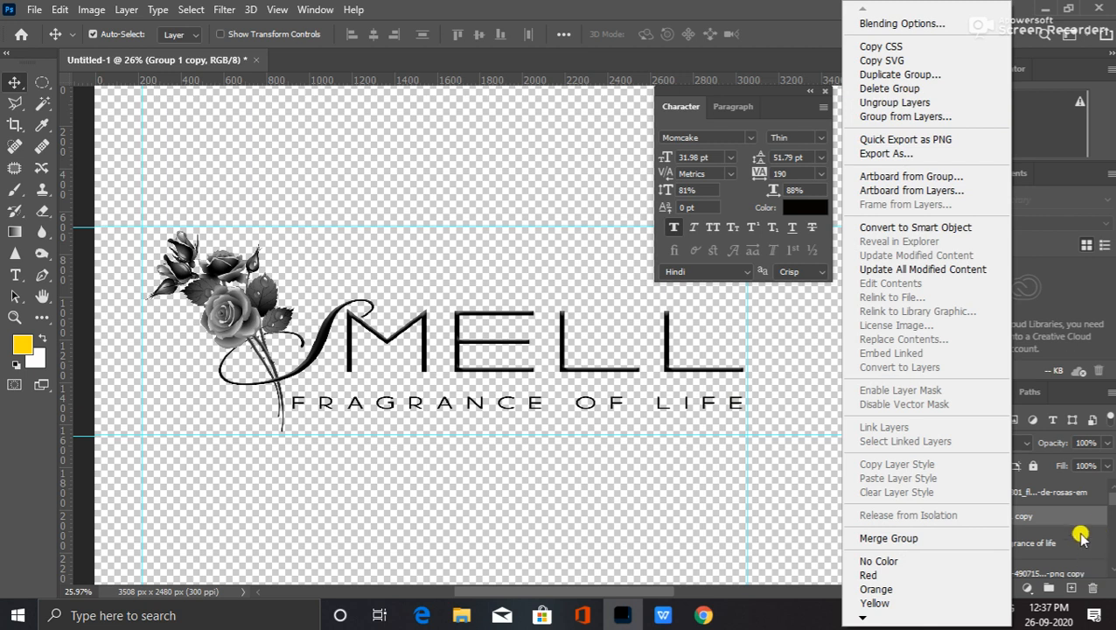
left_click(1028, 517)
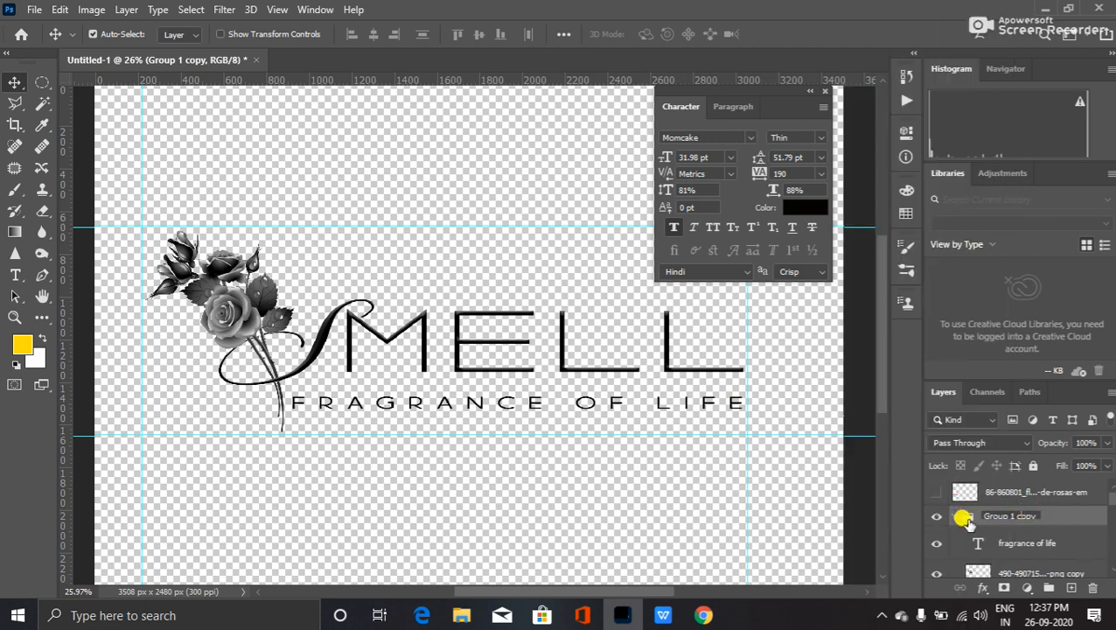
type("Alpha Logo")
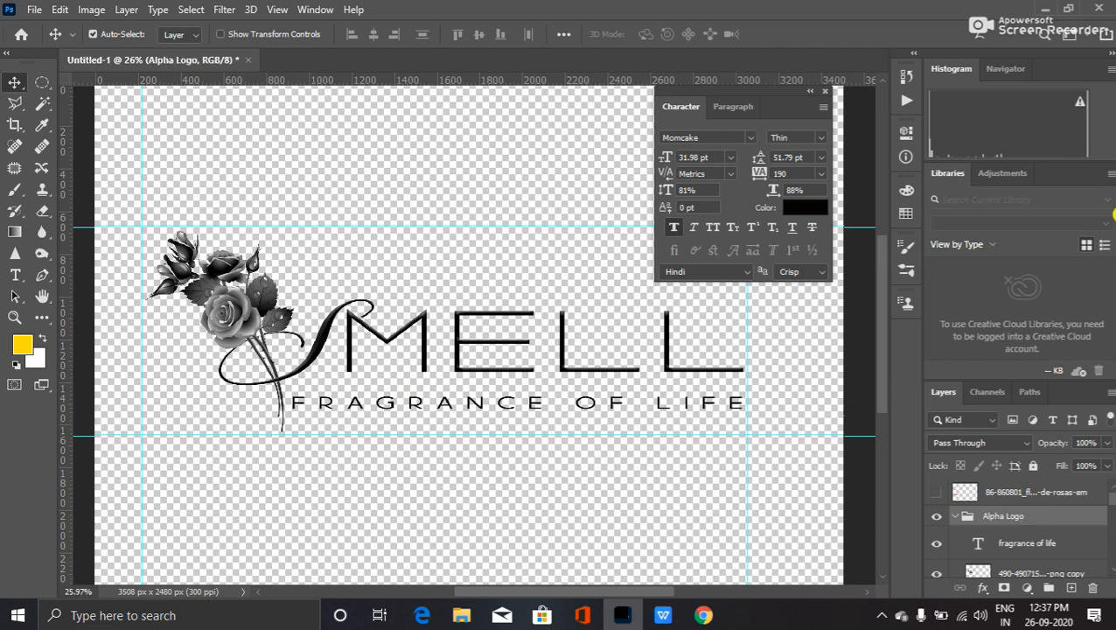
- Rename the Group 1 group to Color Logo
scroll(983, 525, "down", 3)
scroll(984, 522, "down", 2)
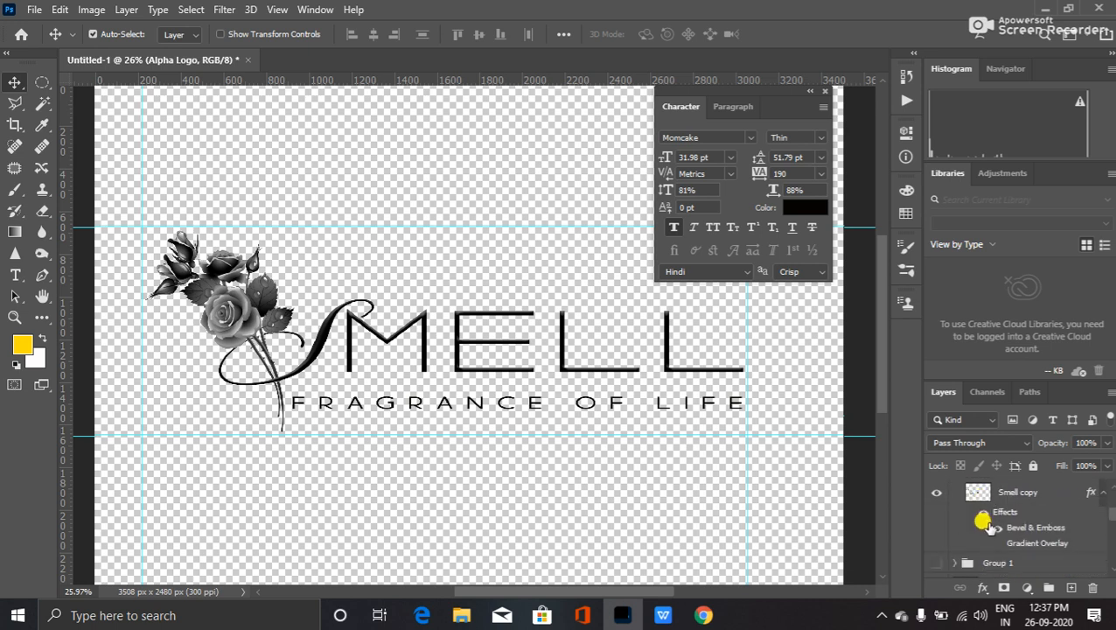
left_click(990, 535)
double_click(997, 536)
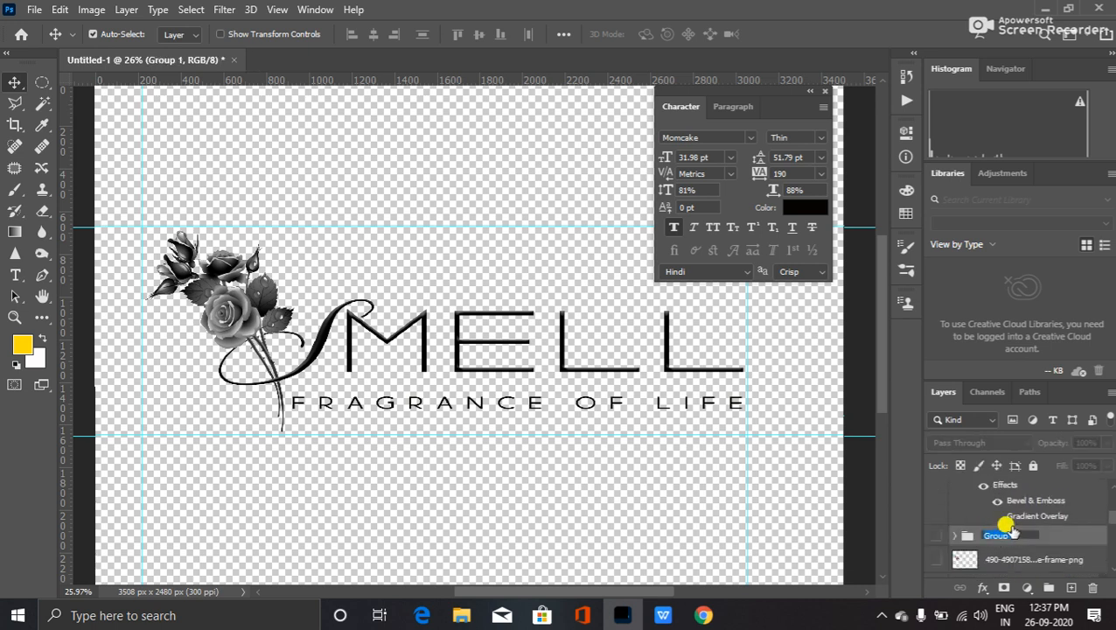
type("Colo")
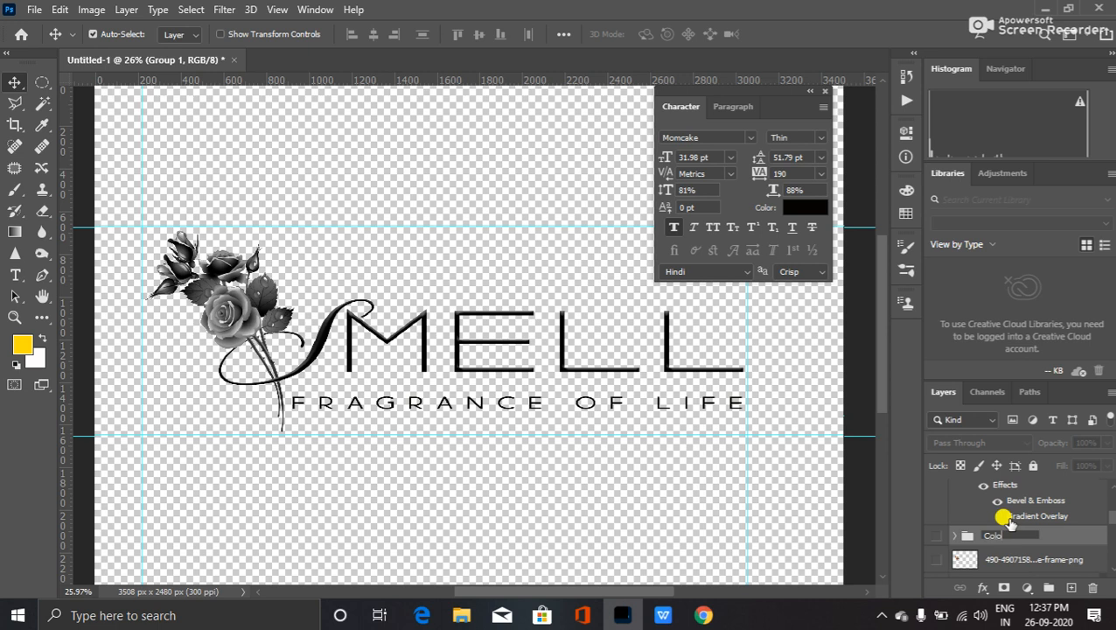
type("r Look")
key("Return")
- Enlarge the Layers panel so more layers are visible
left_click(1074, 521)
scroll(1041, 543, "up", 2)
scroll(1014, 539, "down", 2)
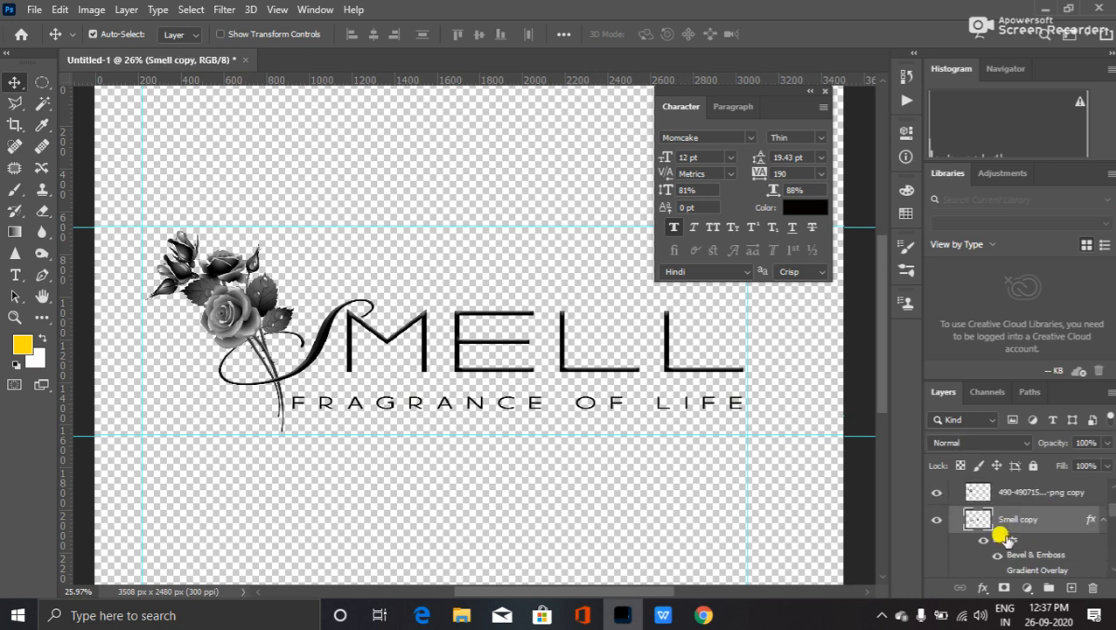
left_click_drag(1009, 377, 1015, 148)
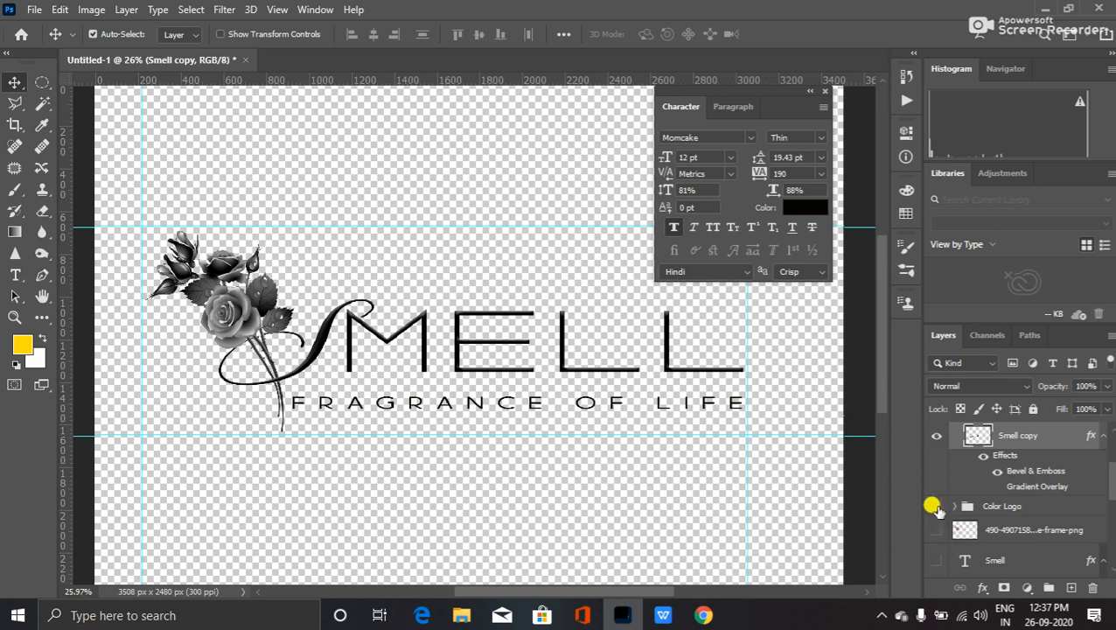
- Make the Color Logo group, green gradient SMELL lettering and Smell text layer visible
left_click(935, 506)
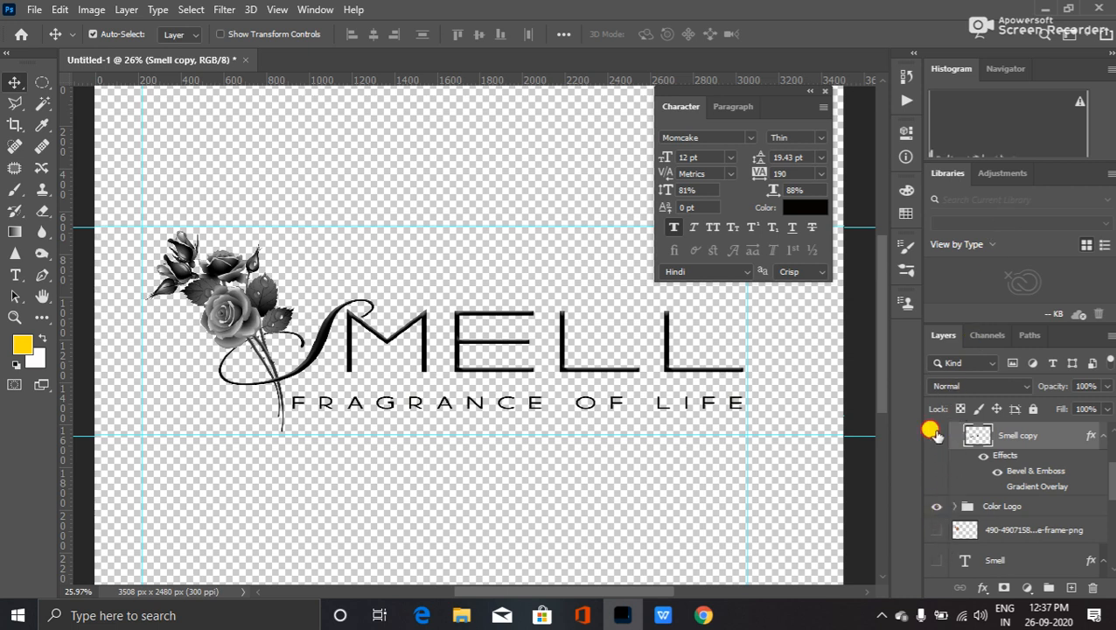
left_click(934, 432)
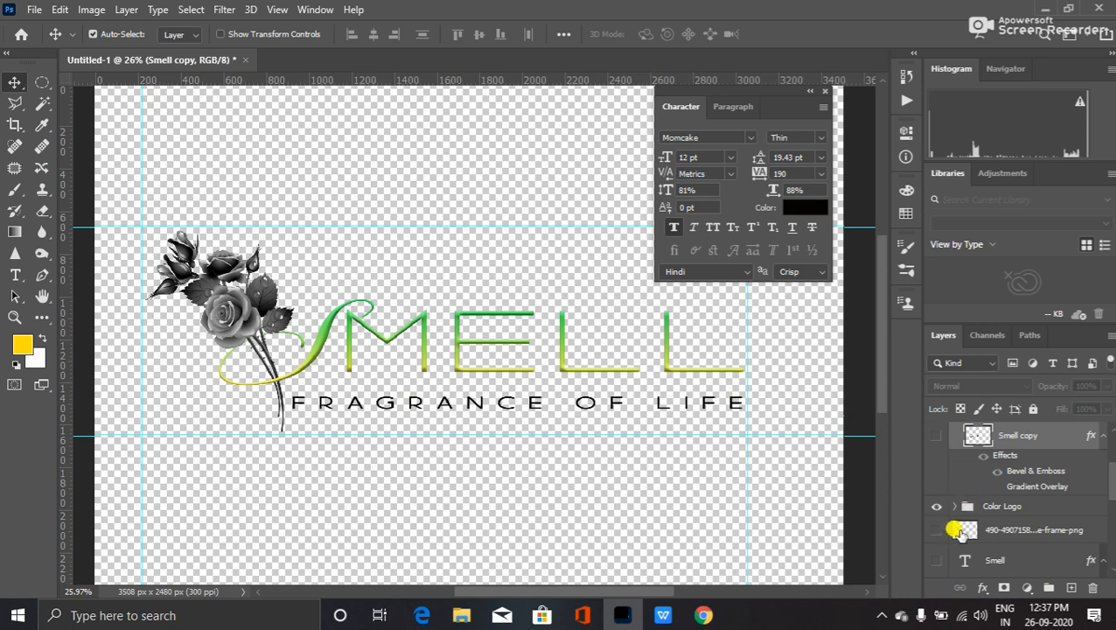
left_click(936, 560)
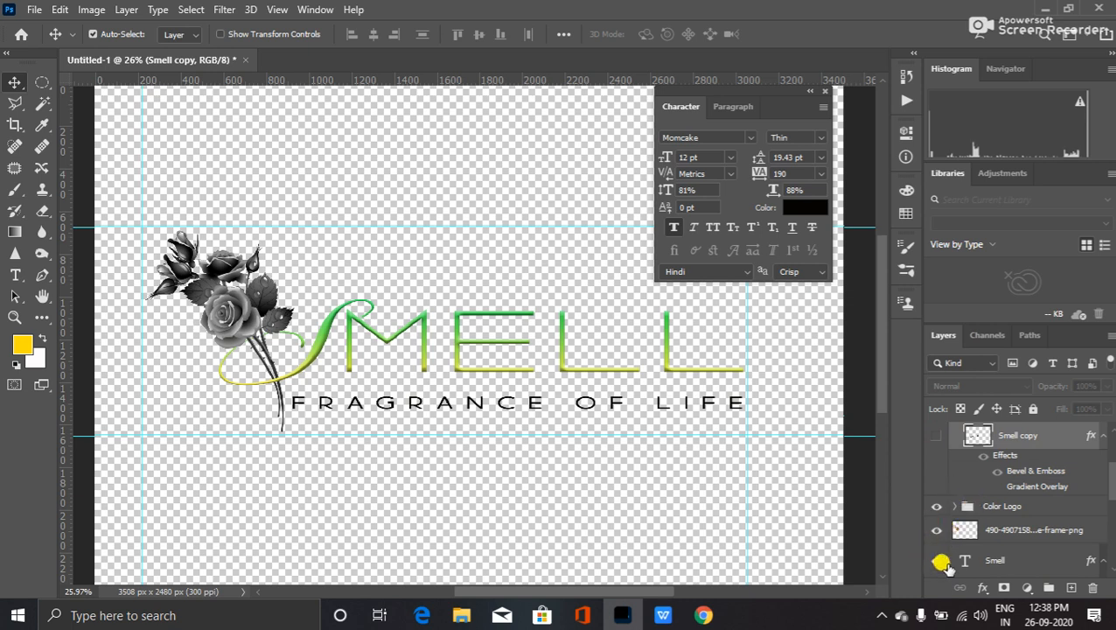
scroll(940, 561, "down", 1)
scroll(962, 556, "down", 2)
scroll(943, 529, "up", 3)
scroll(947, 530, "up", 2)
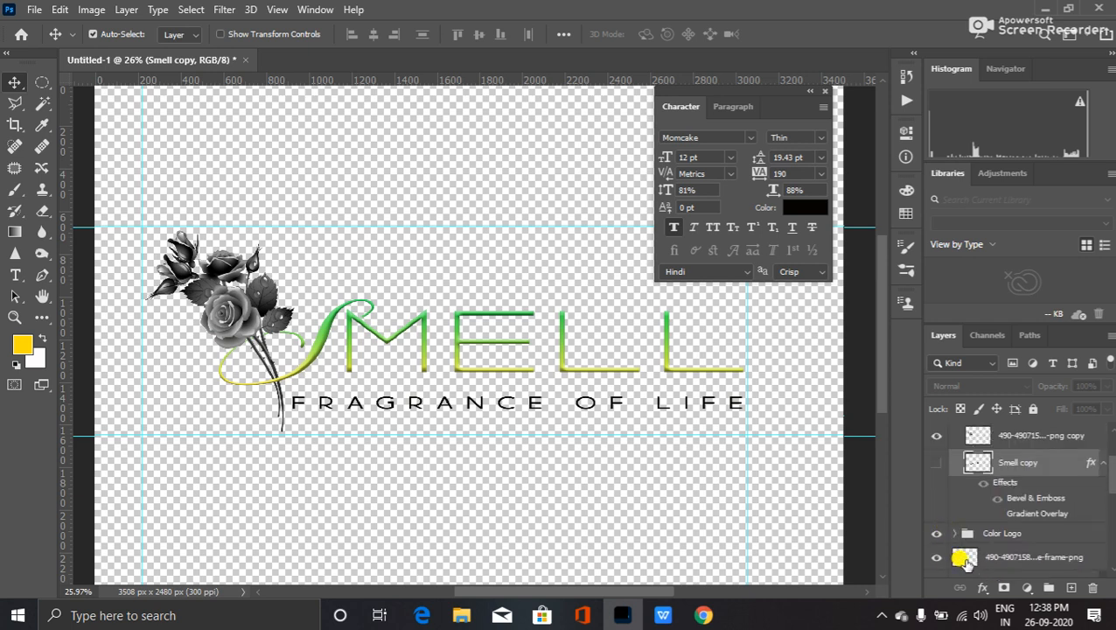
scroll(936, 472, "up", 1)
scroll(928, 472, "up", 1)
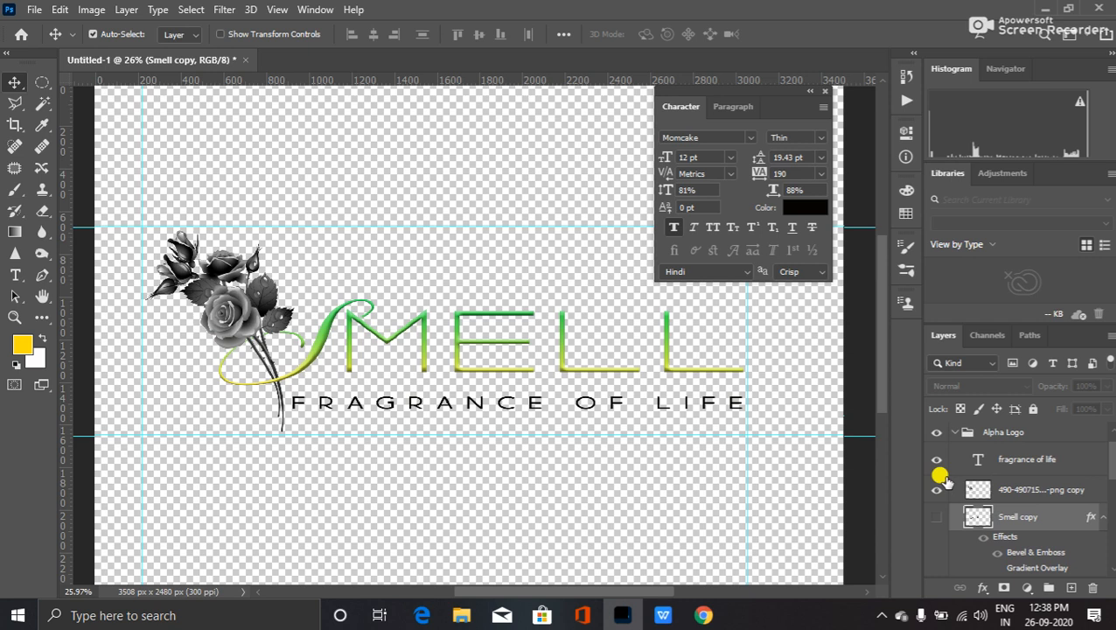
- Compare black versus green lettering and grayscale versus red rose by toggling the copies
left_click(934, 514)
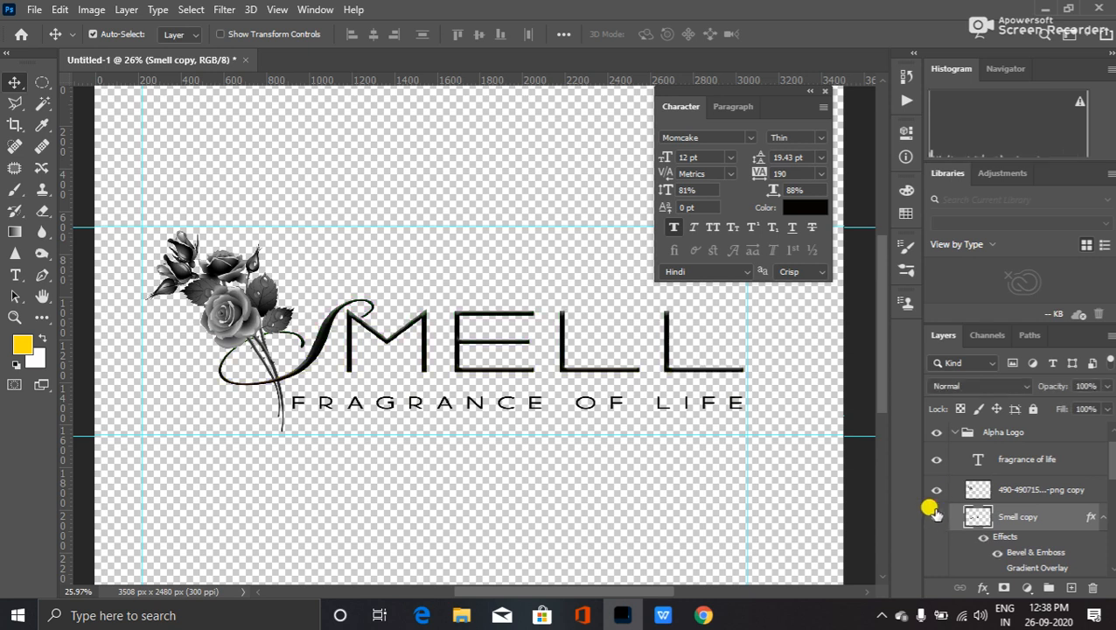
left_click(934, 514)
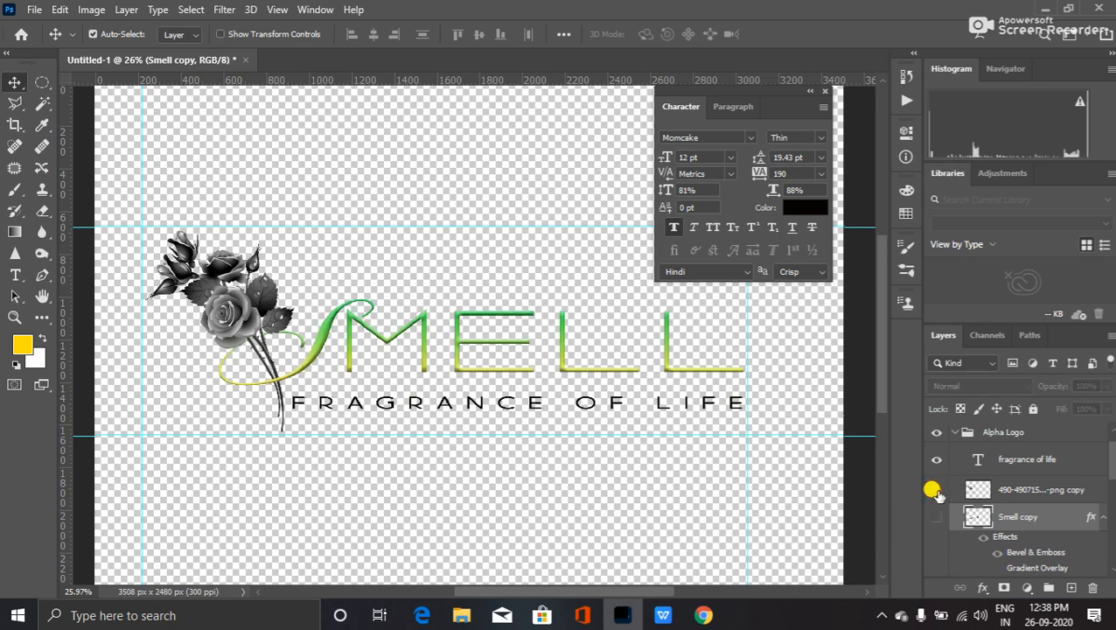
left_click(934, 490)
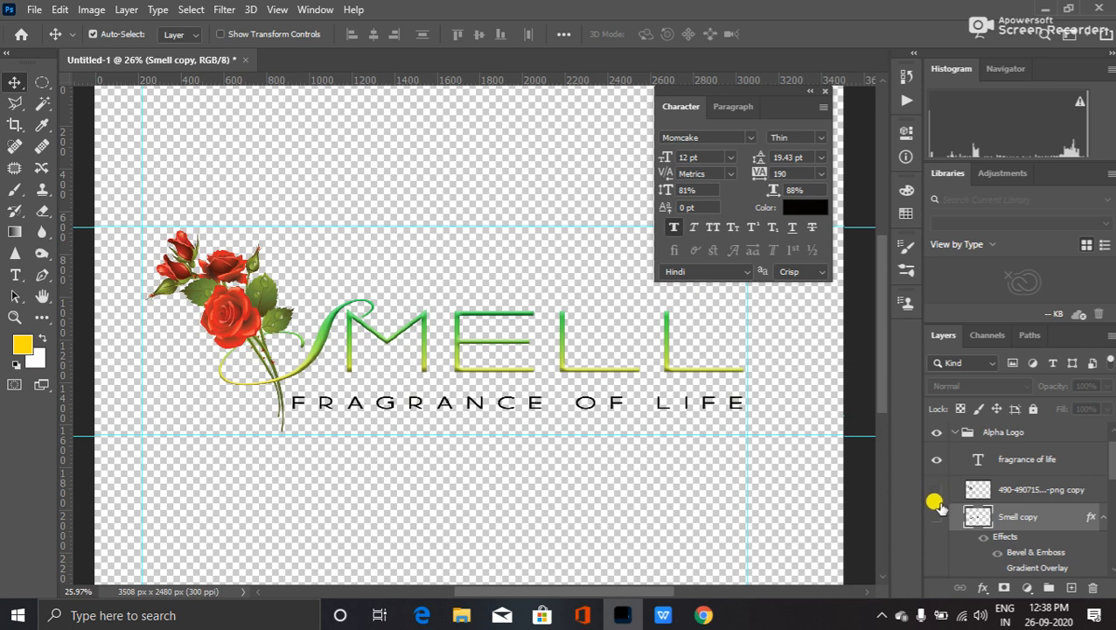
left_click(933, 492)
left_click(937, 490)
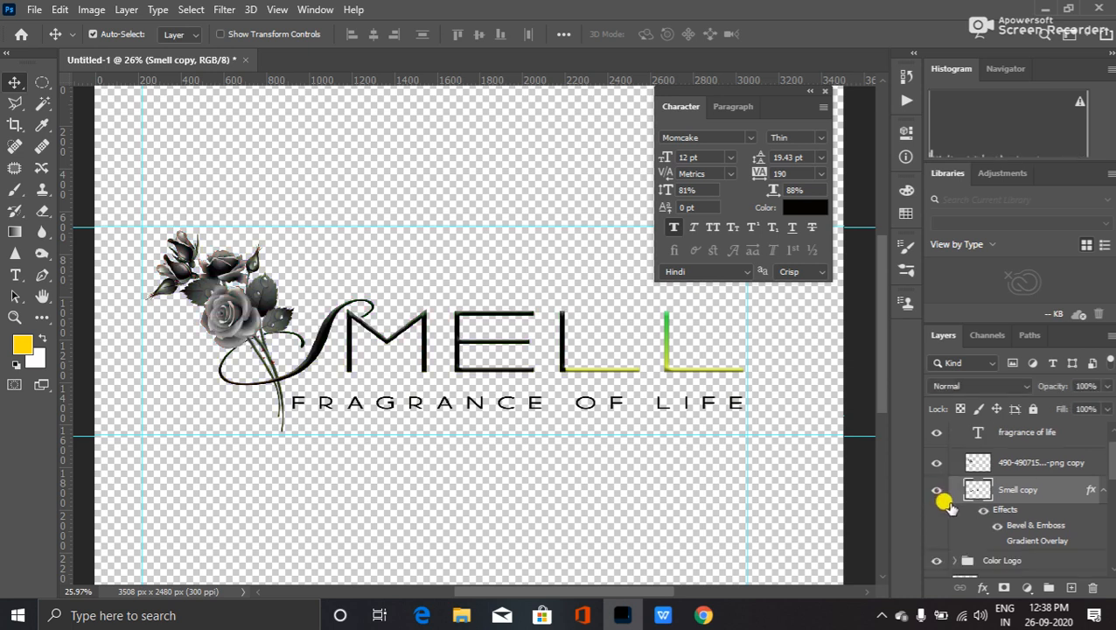
scroll(949, 489, "up", 1)
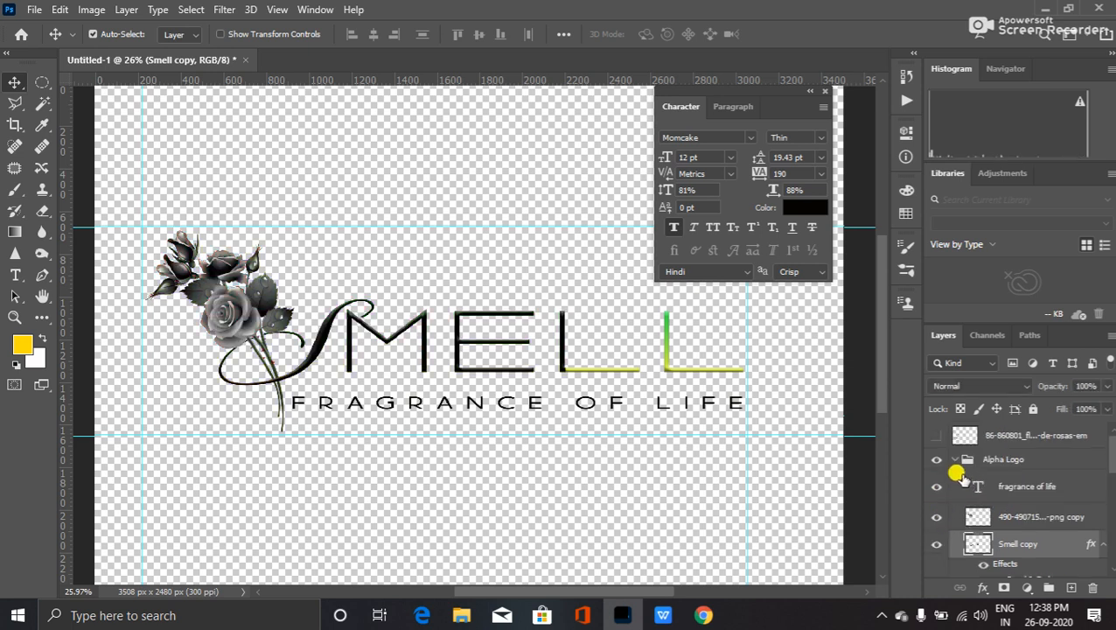
- Collapse the Alpha Logo group and hide it so the coloured logo shows
left_click(967, 462)
left_click(954, 458)
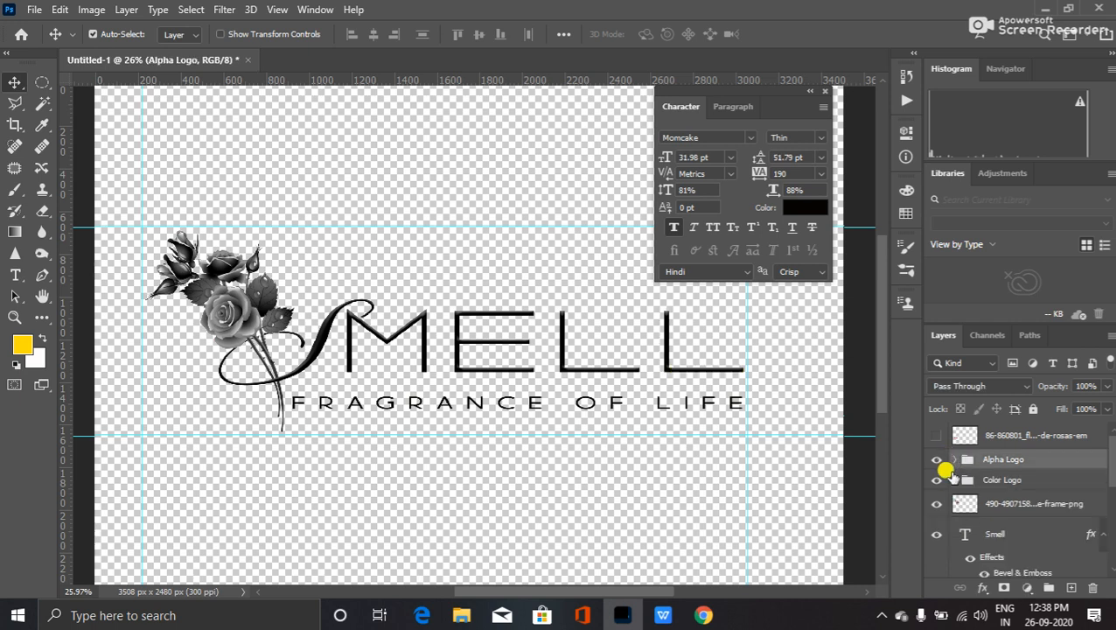
left_click(934, 459)
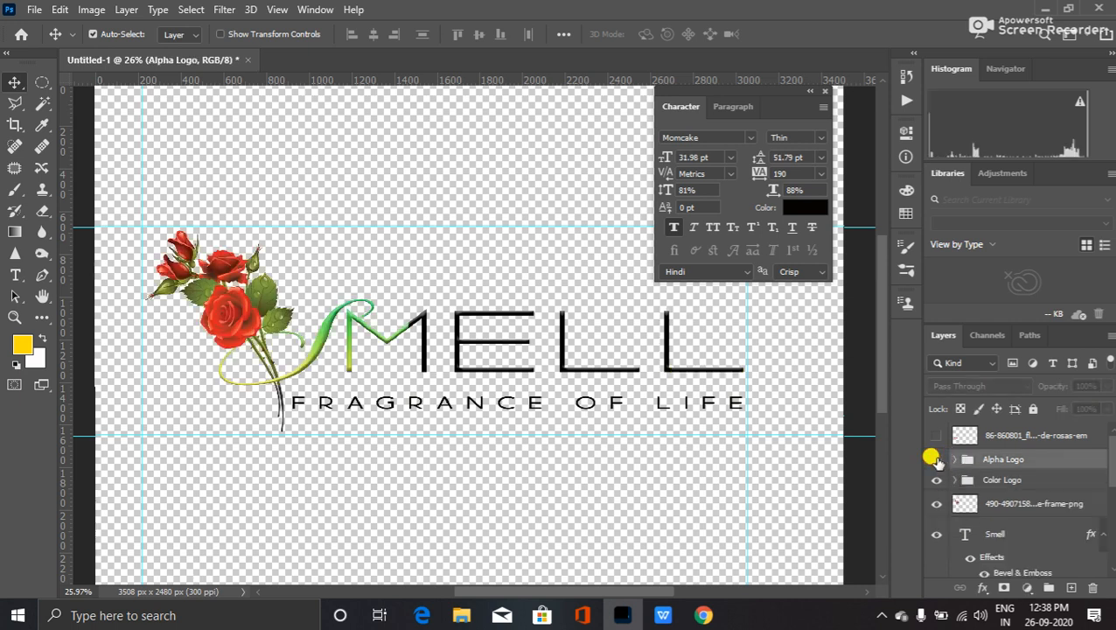
left_click(934, 458)
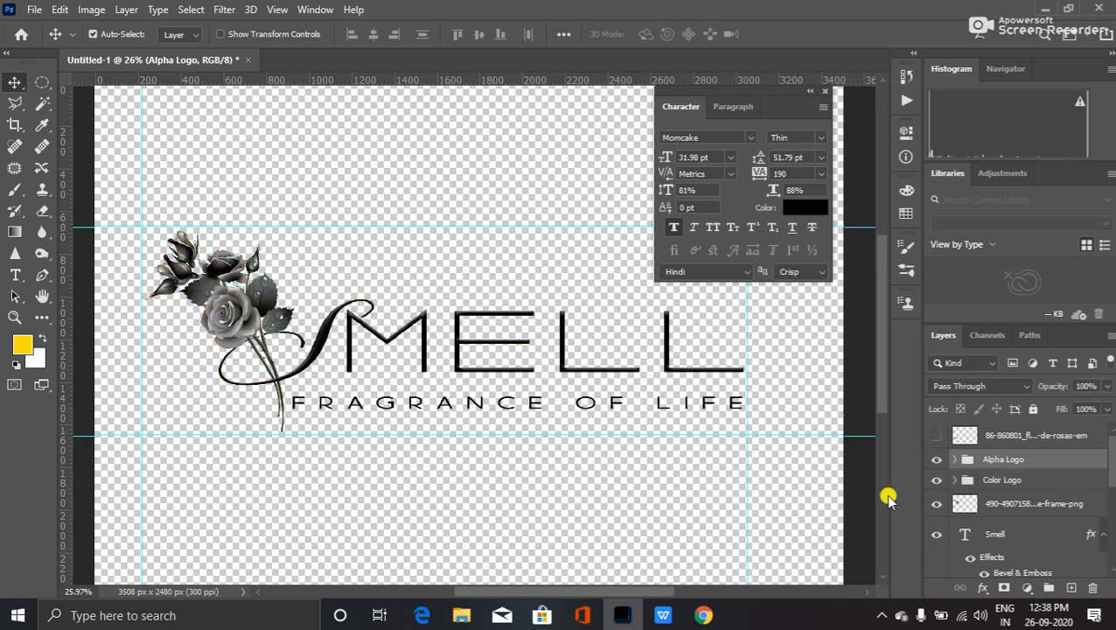
left_click(934, 458)
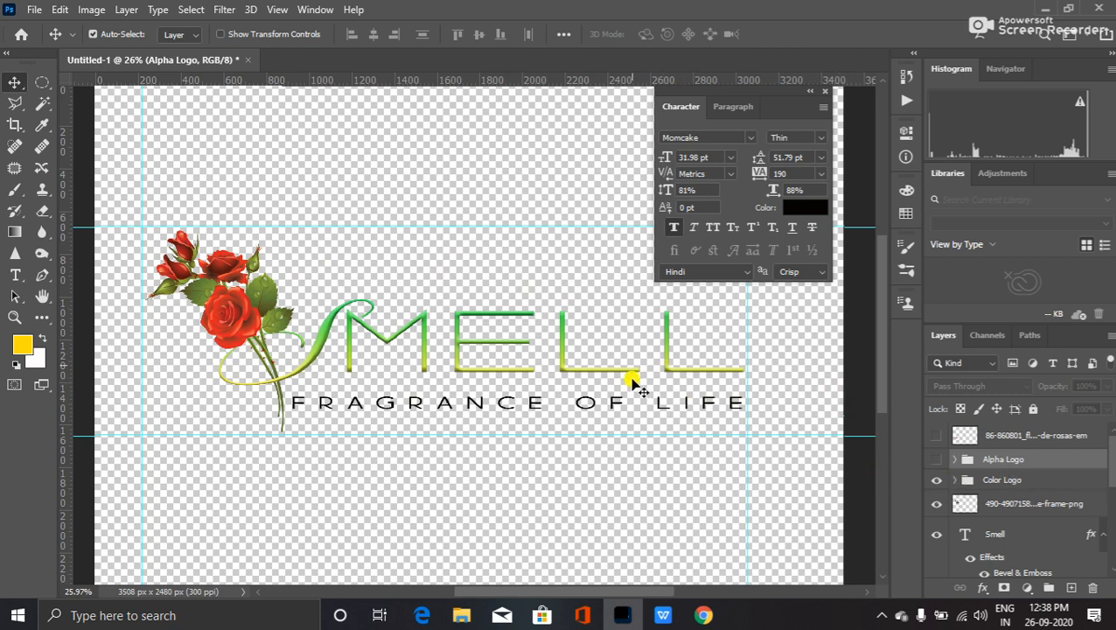
- Crop the canvas tightly around the logo, shrinking it to 2838 × 978 px
scroll(610, 368, "down", 3)
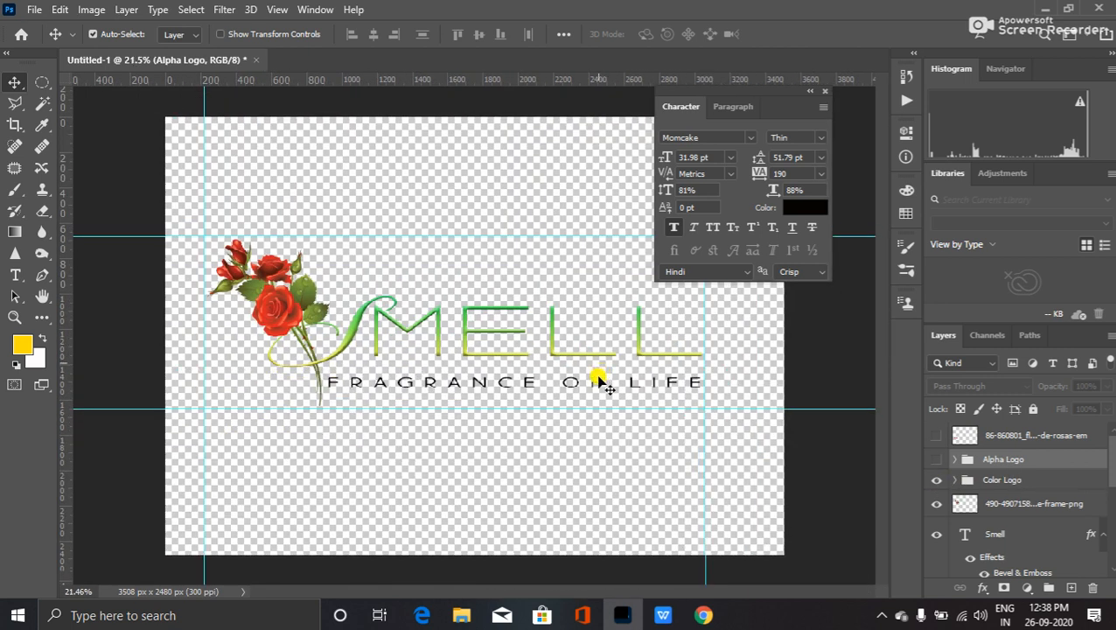
scroll(601, 383, "down", 1)
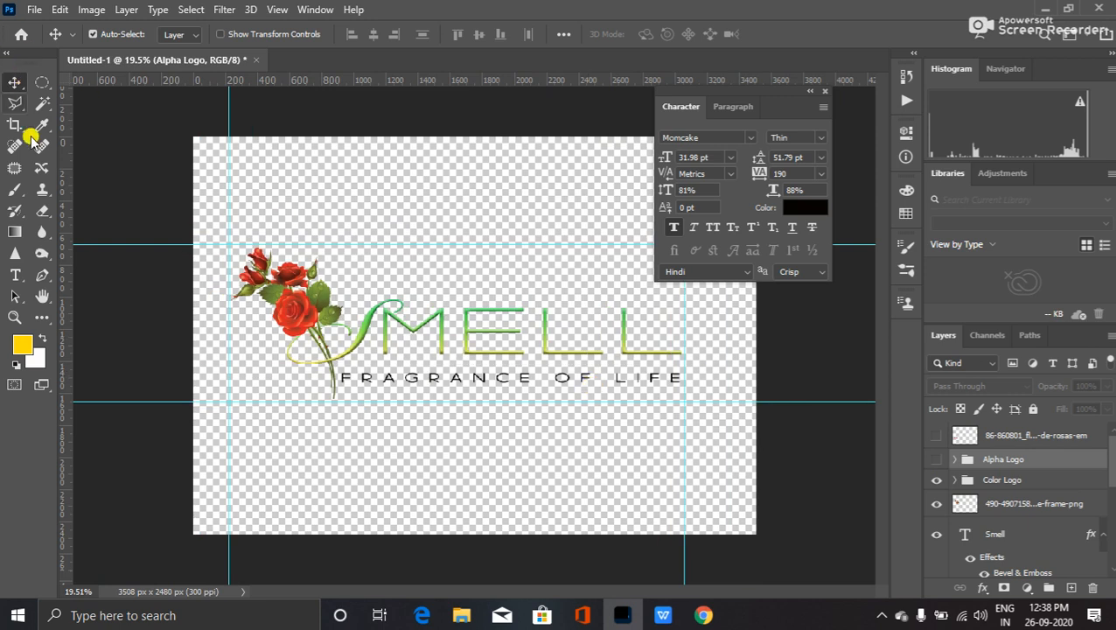
left_click(20, 128)
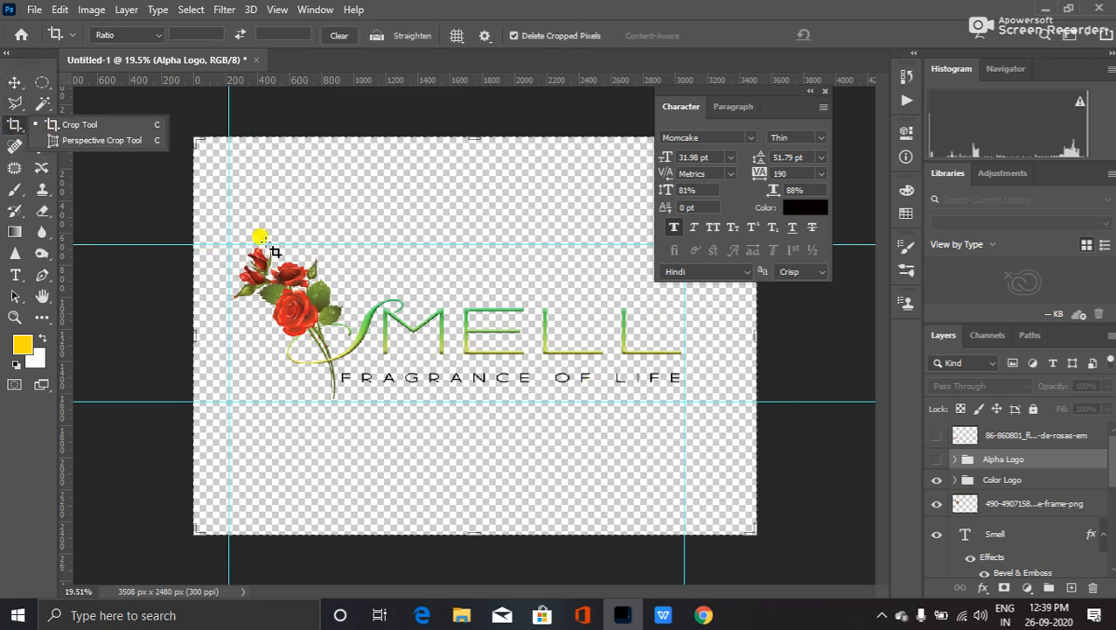
left_click_drag(225, 242, 680, 401)
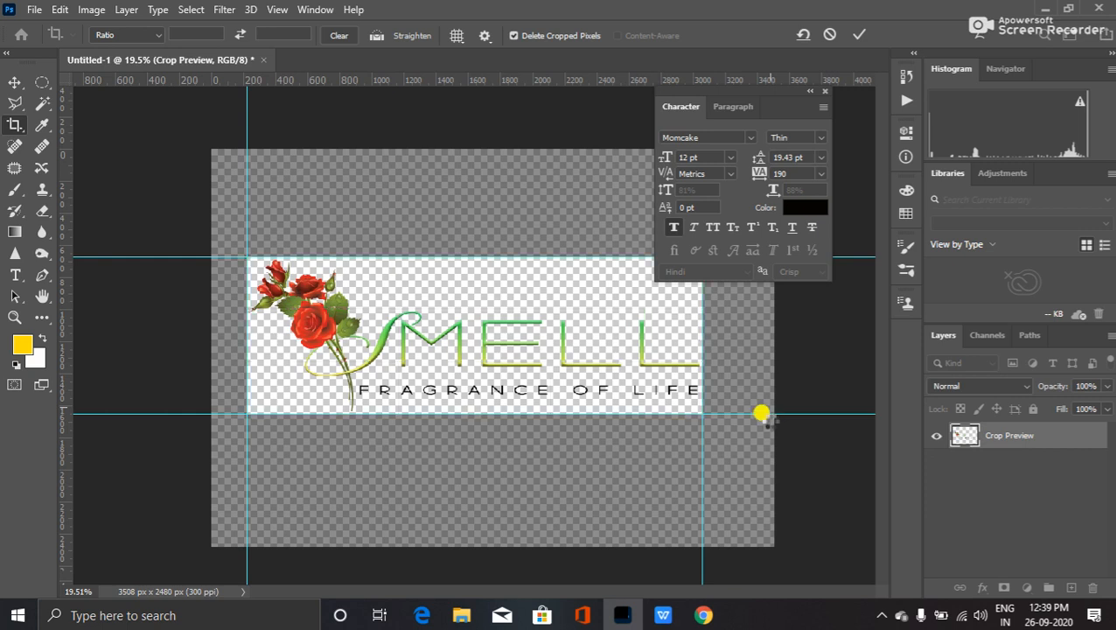
key("Return")
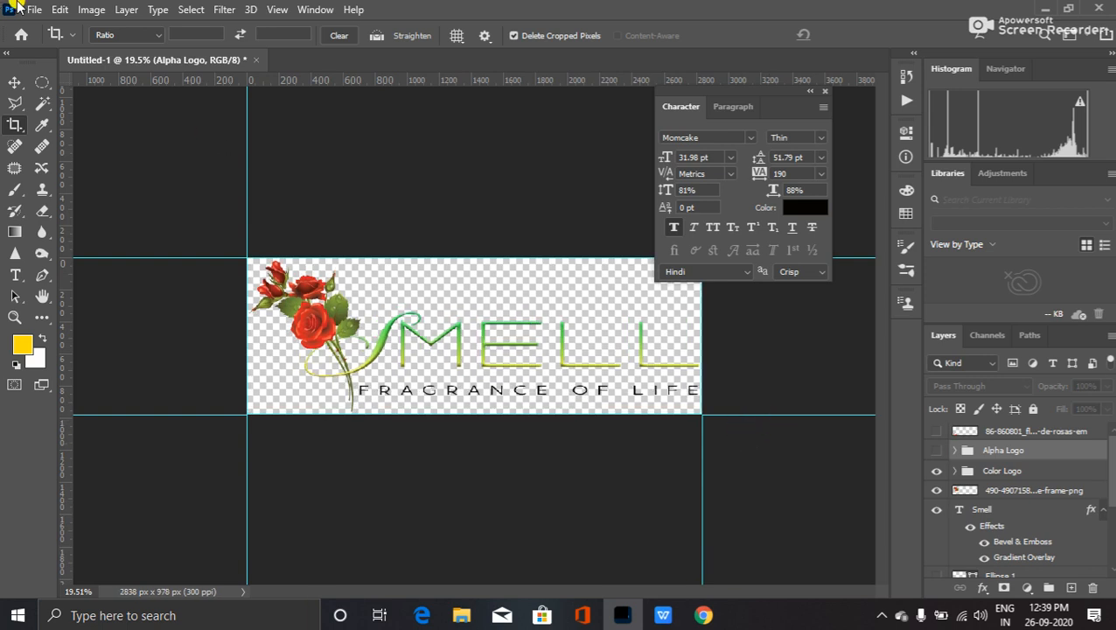
- Start a Save As to this computer with PNG chosen as the format
left_click(59, 8)
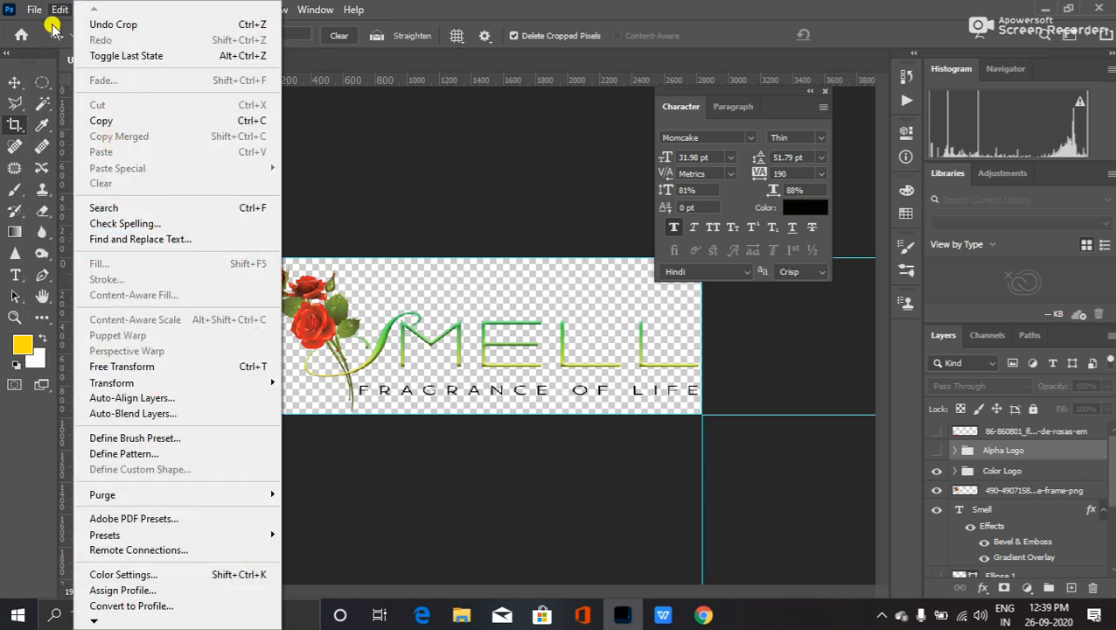
mouse_move(34, 9)
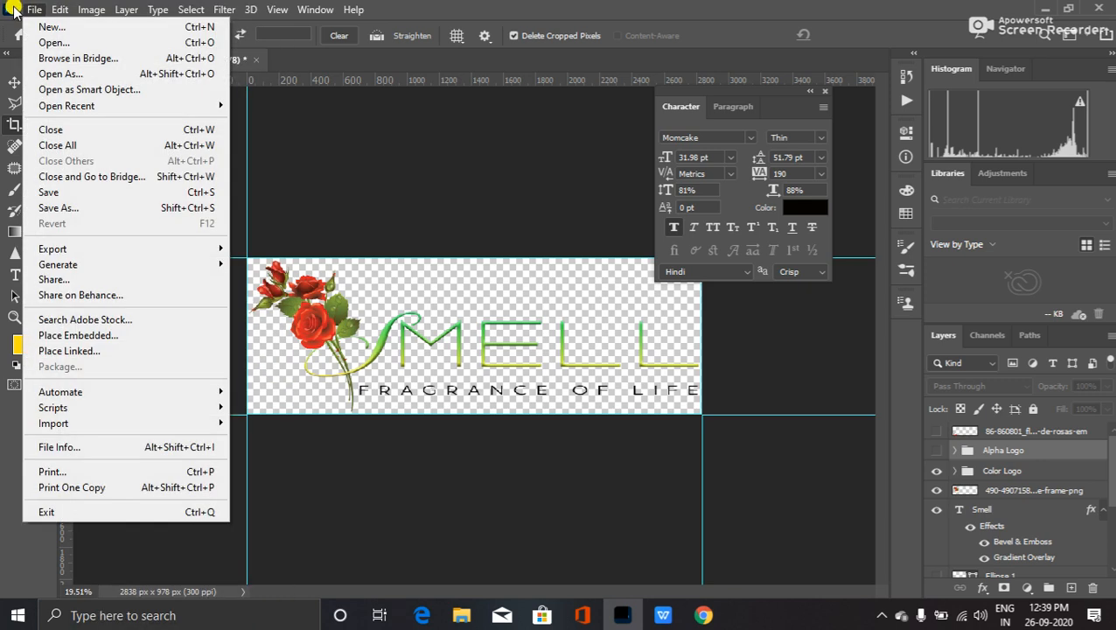
left_click(82, 210)
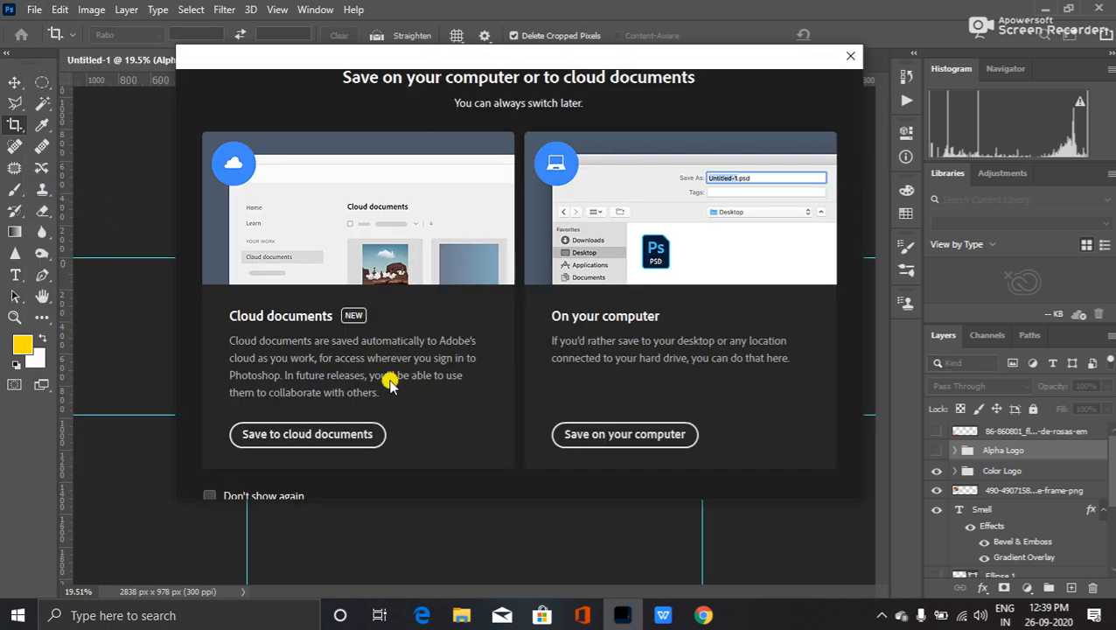
left_click(592, 434)
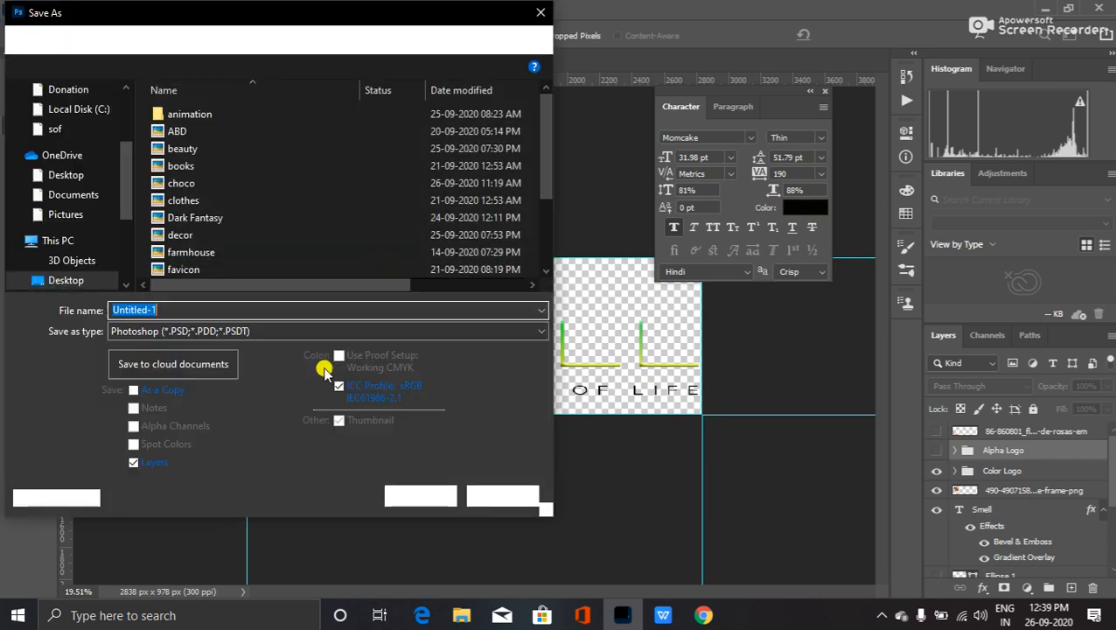
left_click(223, 330)
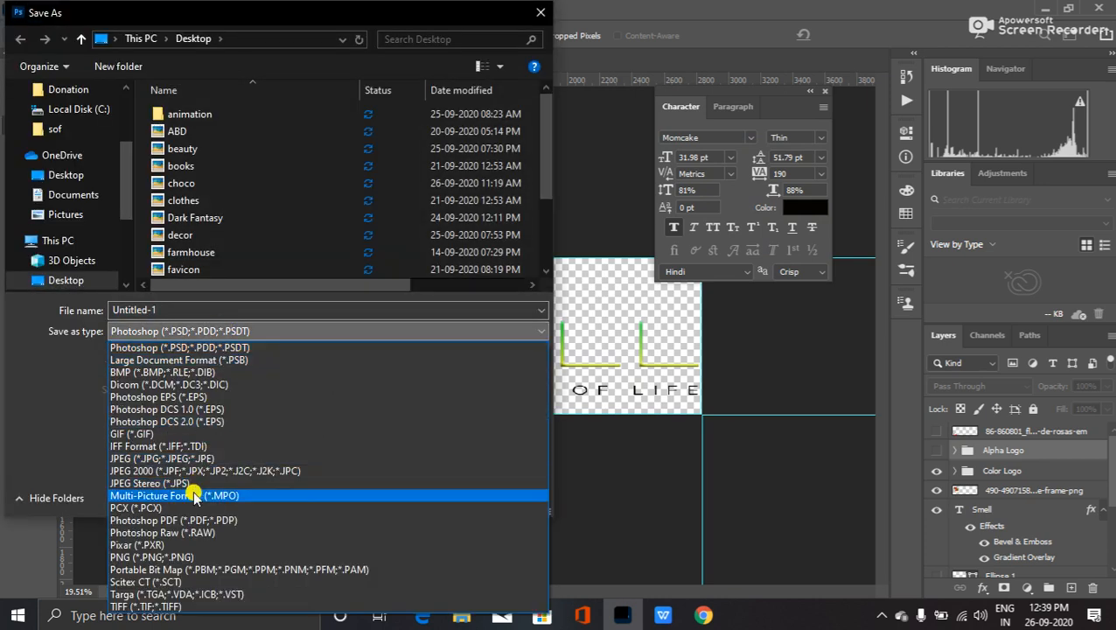
left_click(189, 557)
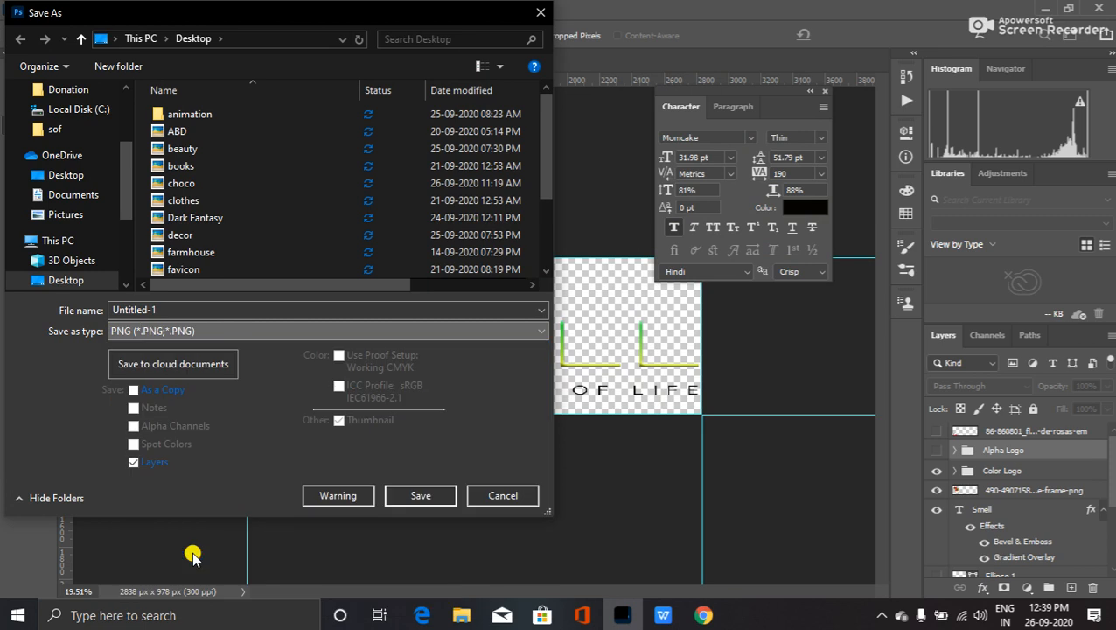
- Name the file Smell Logo Png, save it with default PNG options, and minimize Photoshop
double_click(178, 310)
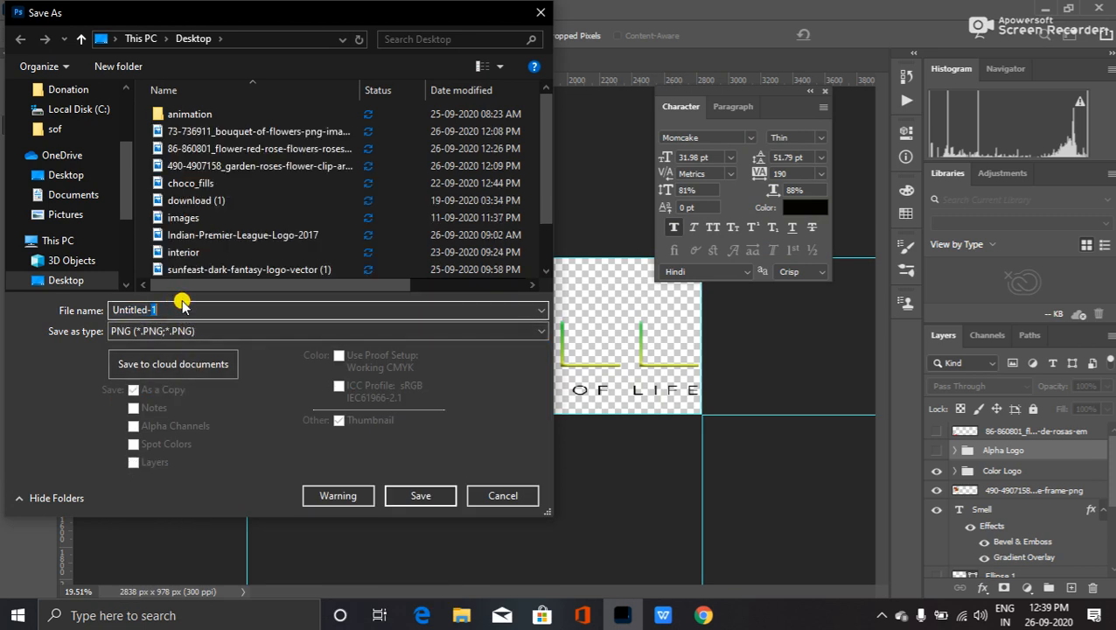
left_click_drag(179, 310, 31, 320)
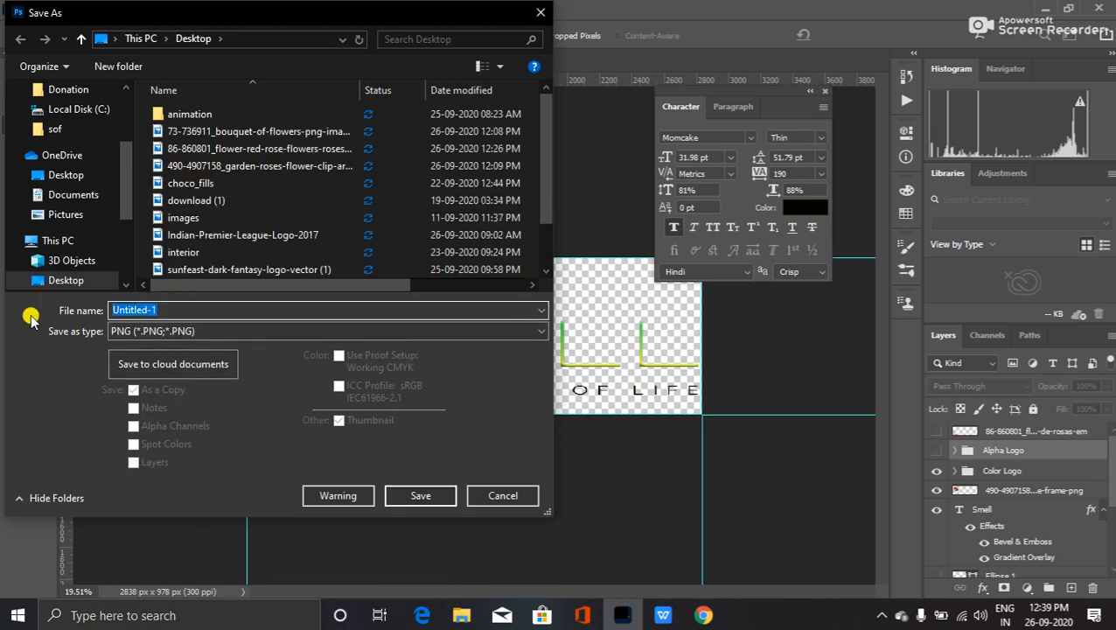
type("Smell Logo Png")
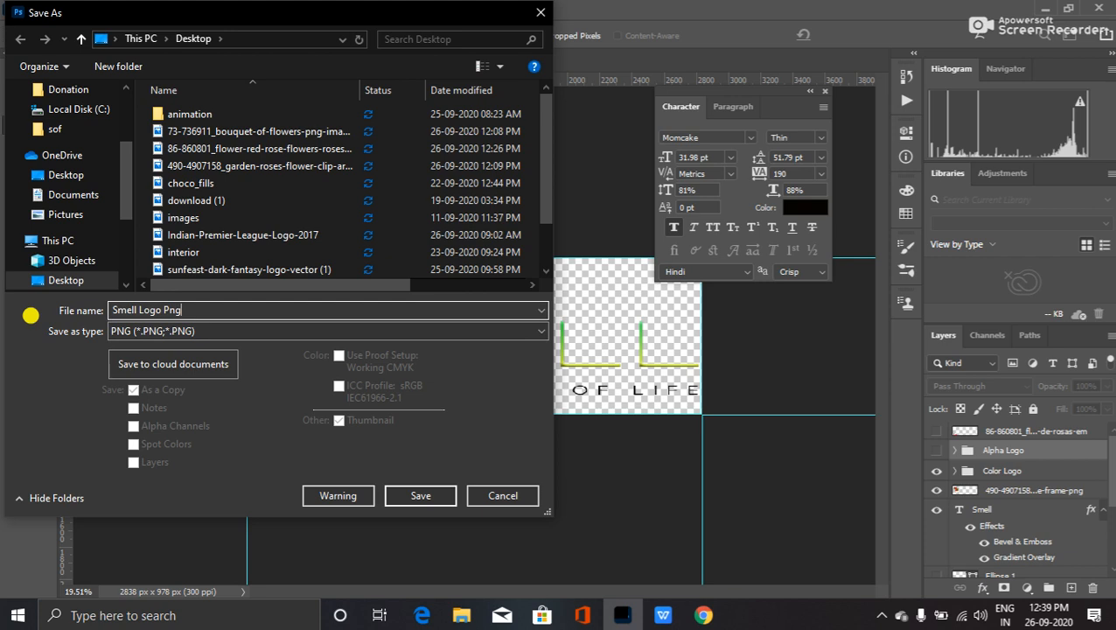
left_click(408, 495)
left_click(660, 180)
left_click(1044, 6)
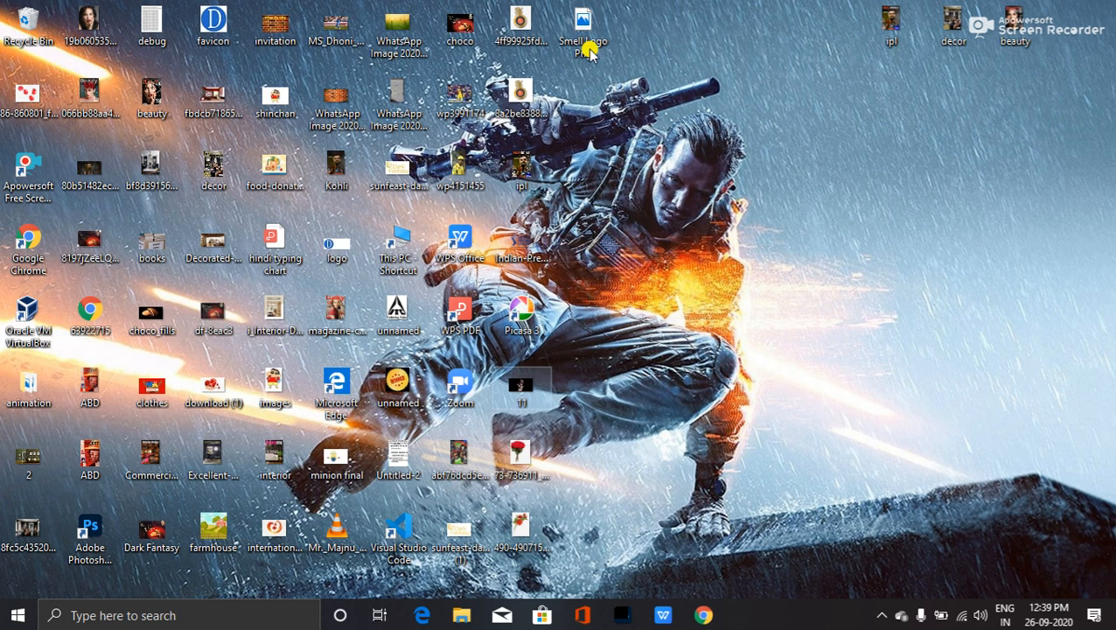
- Rename the desktop file Smell Logo Png to Smell Logo Color Png
left_click(590, 50)
left_click(590, 49)
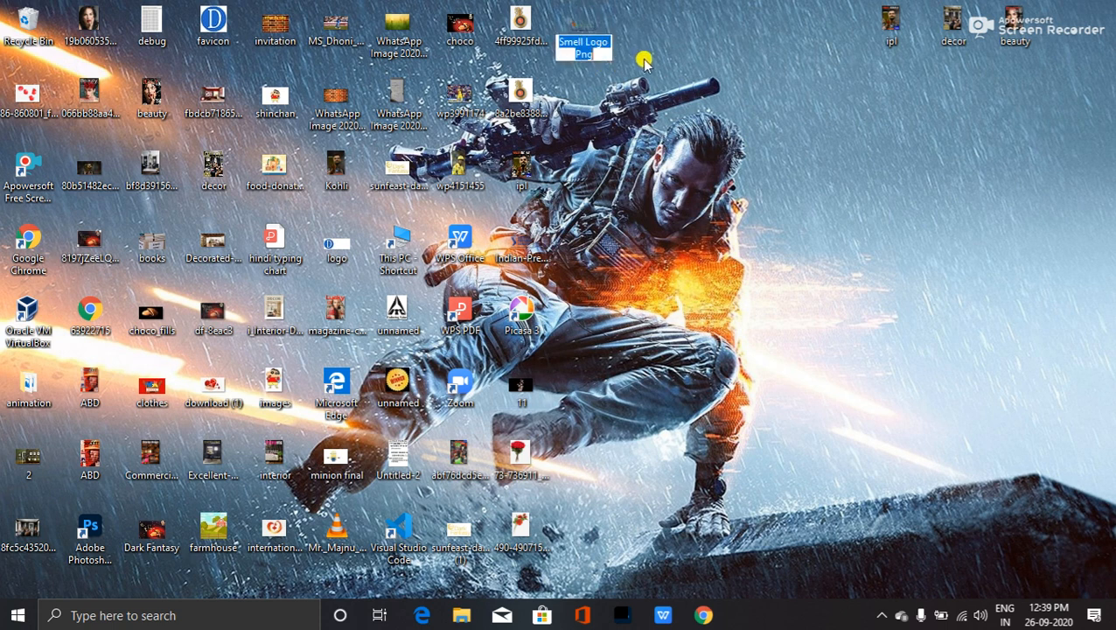
left_click(574, 55)
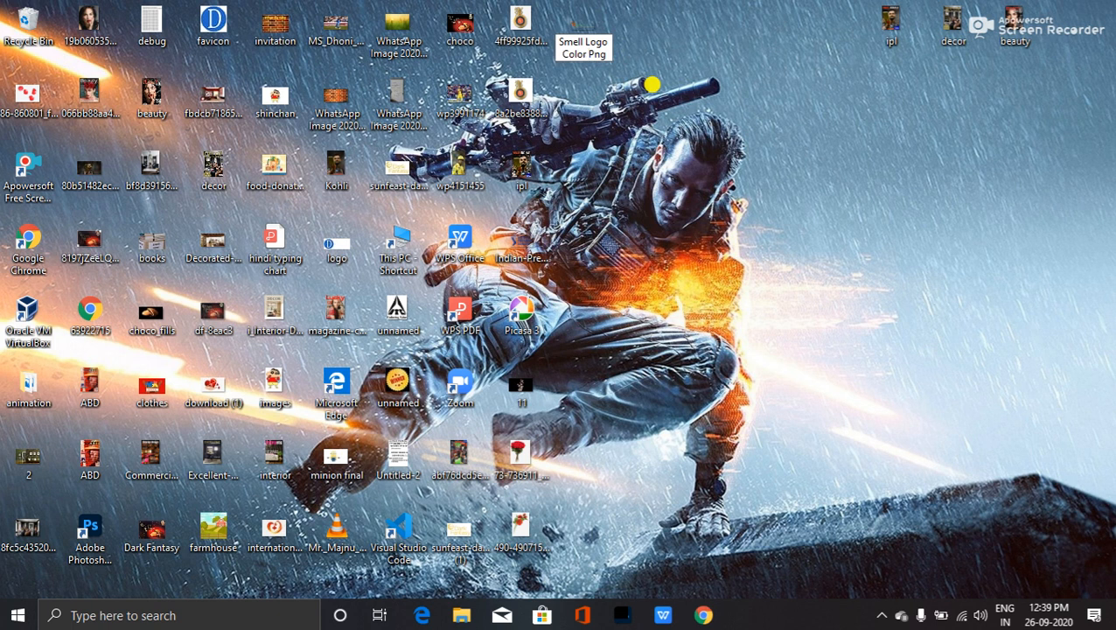
key("Return")
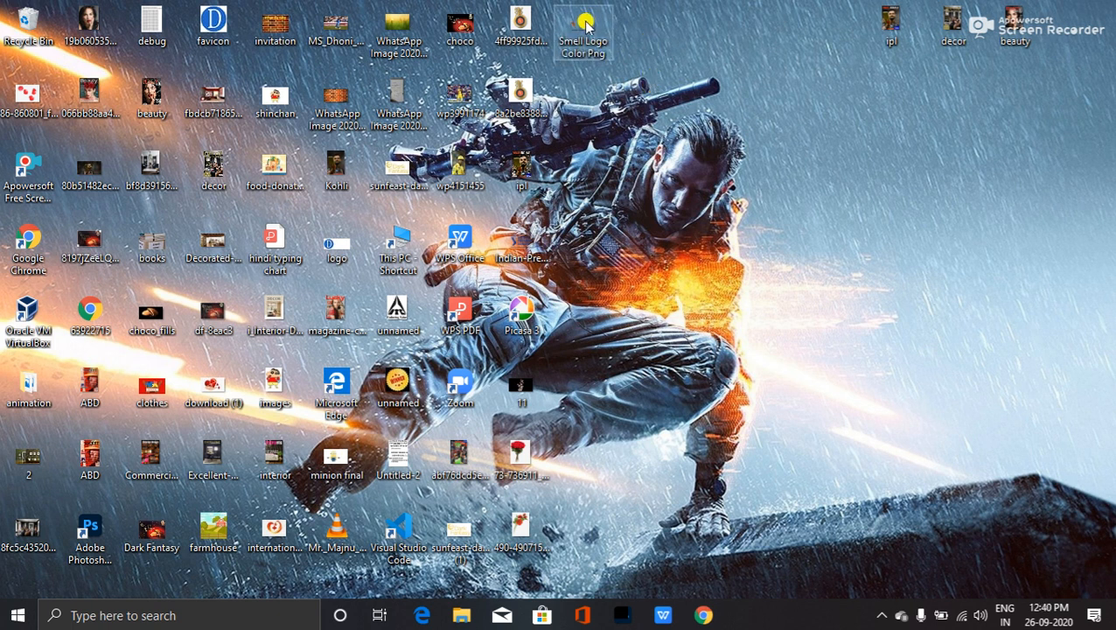
- Open Smell Logo Color Png in Windows Photos and browse to the garden roses clip-art
double_click(584, 30)
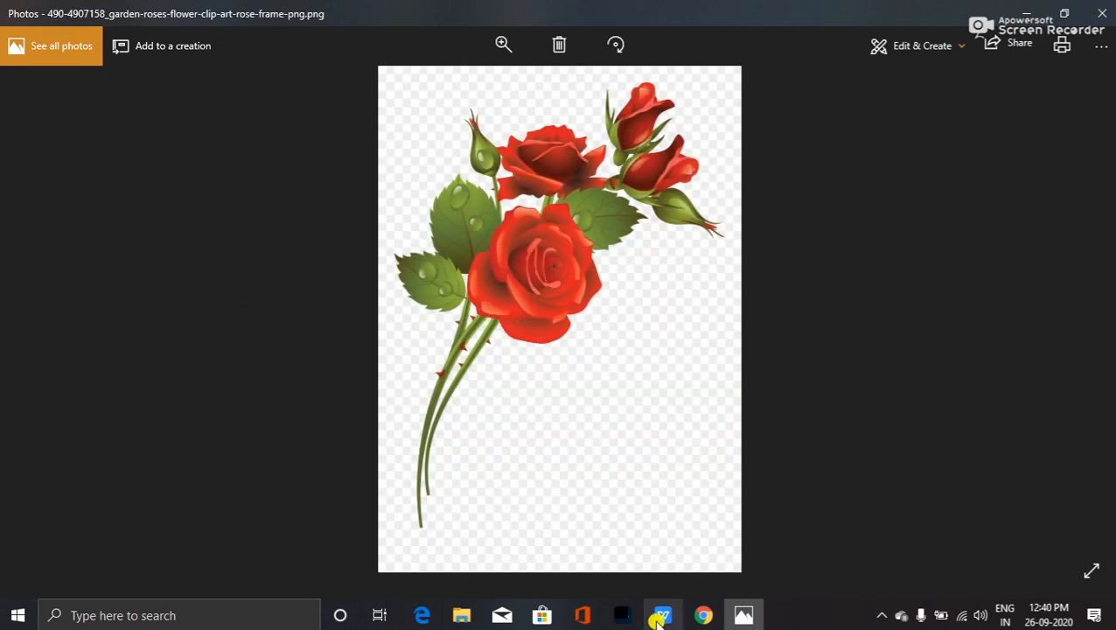
- Switch back to the Photoshop logo document and zoom in on the rose to about 78%
left_click(623, 615)
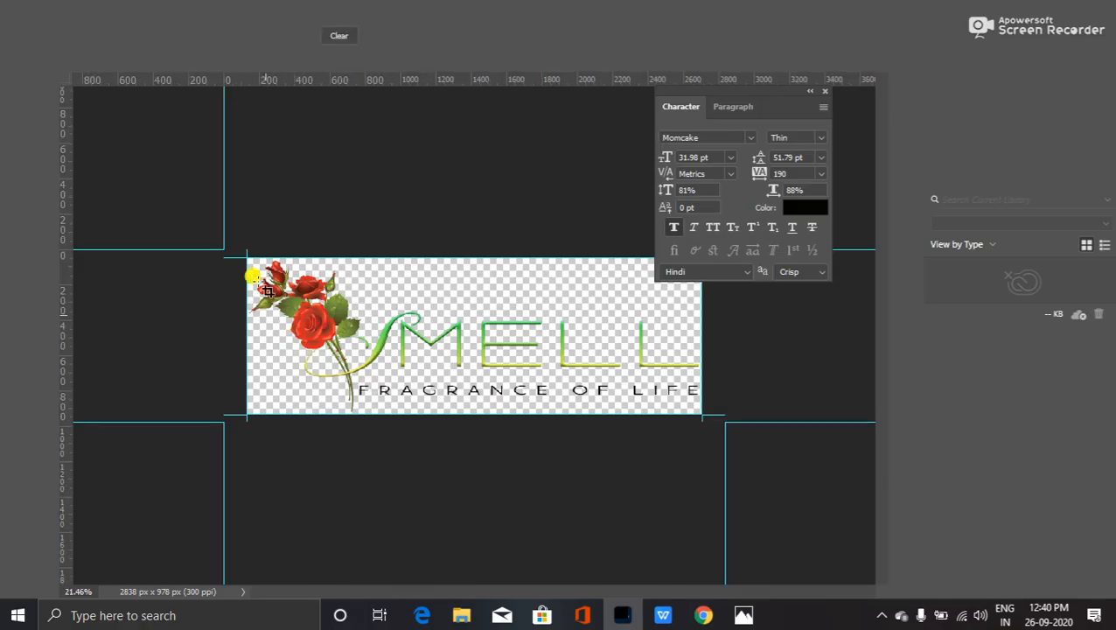
scroll(252, 275, "up", 8)
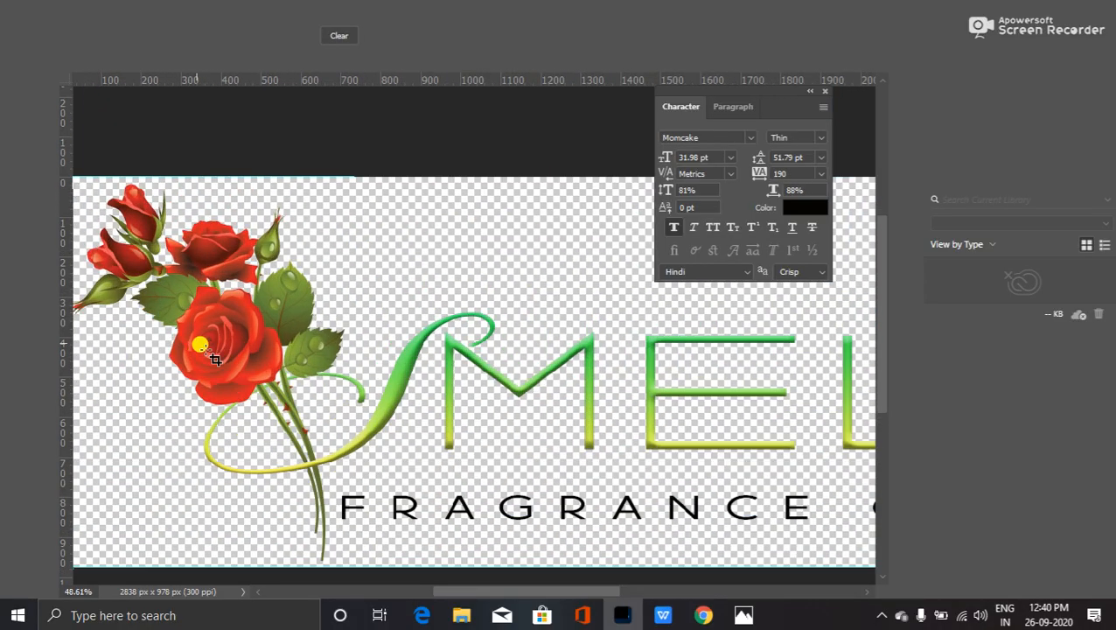
scroll(201, 346, "up", 3)
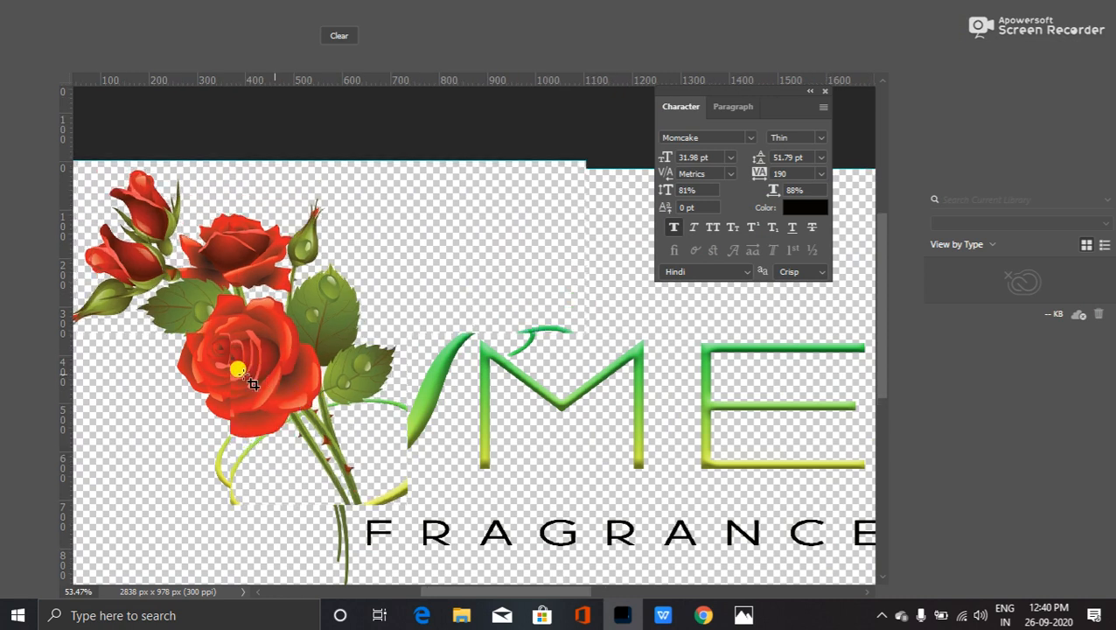
scroll(262, 398, "up", 1)
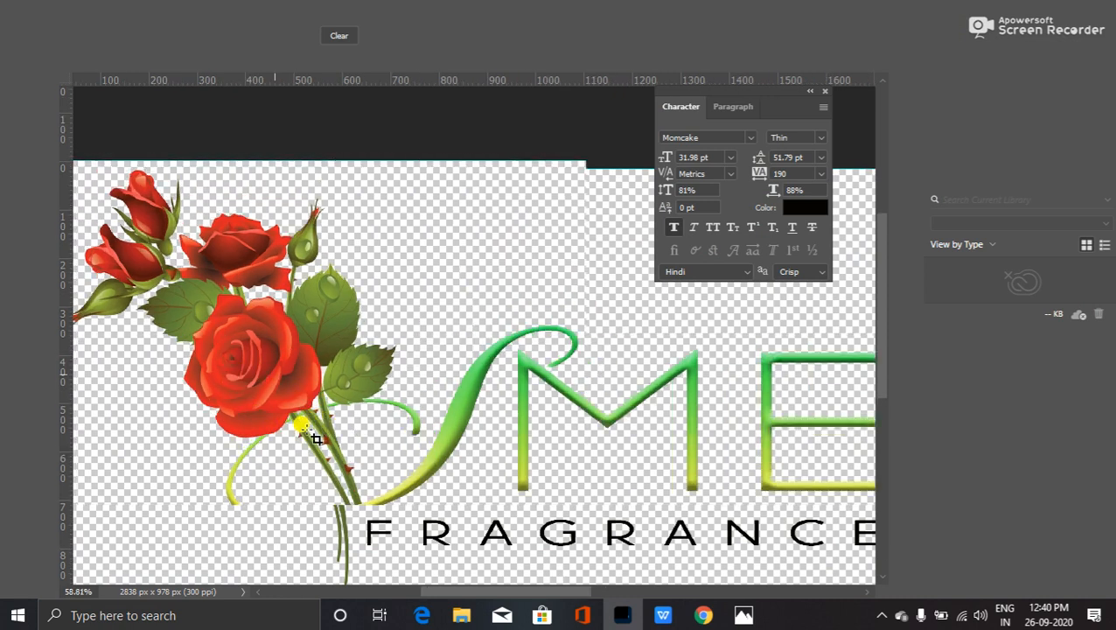
scroll(316, 437, "up", 1)
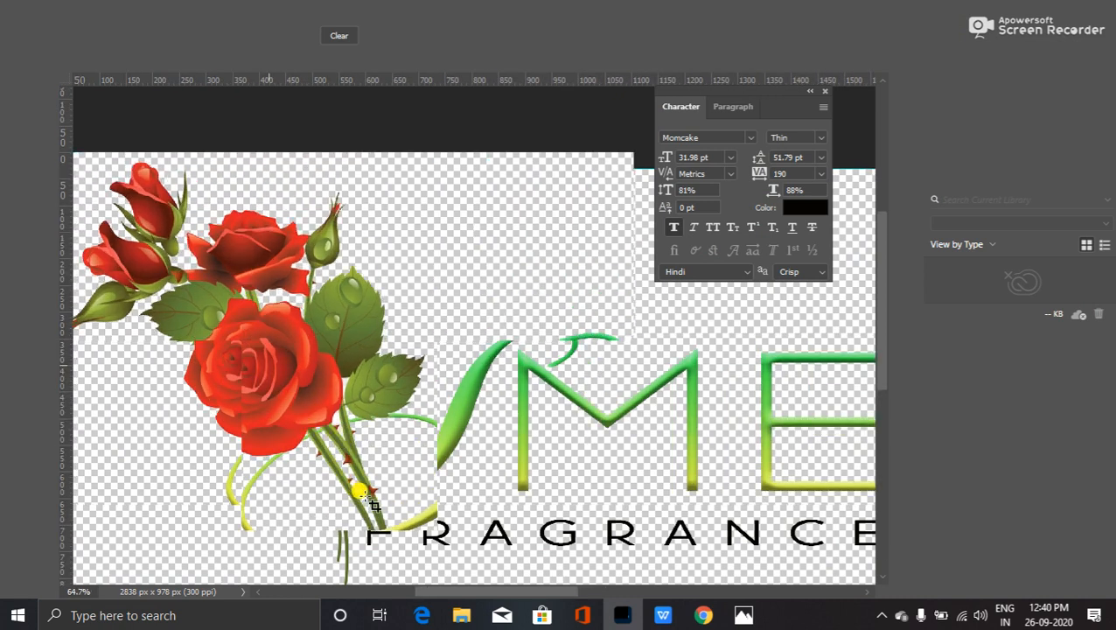
scroll(360, 492, "up", 2)
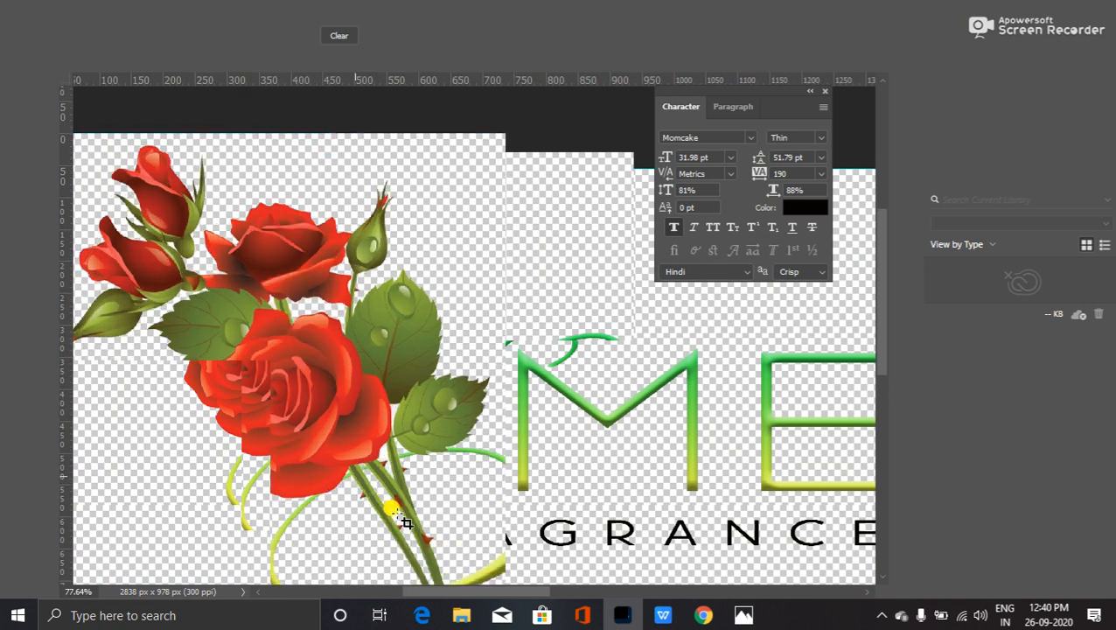
scroll(400, 518, "up", 1)
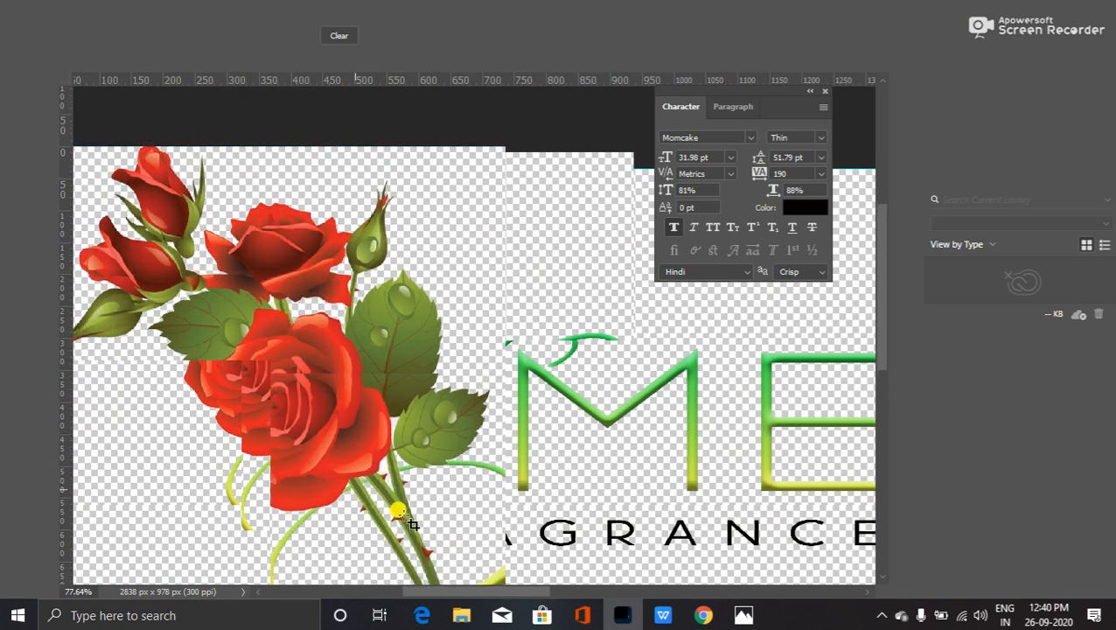
scroll(407, 516, "up", 5)
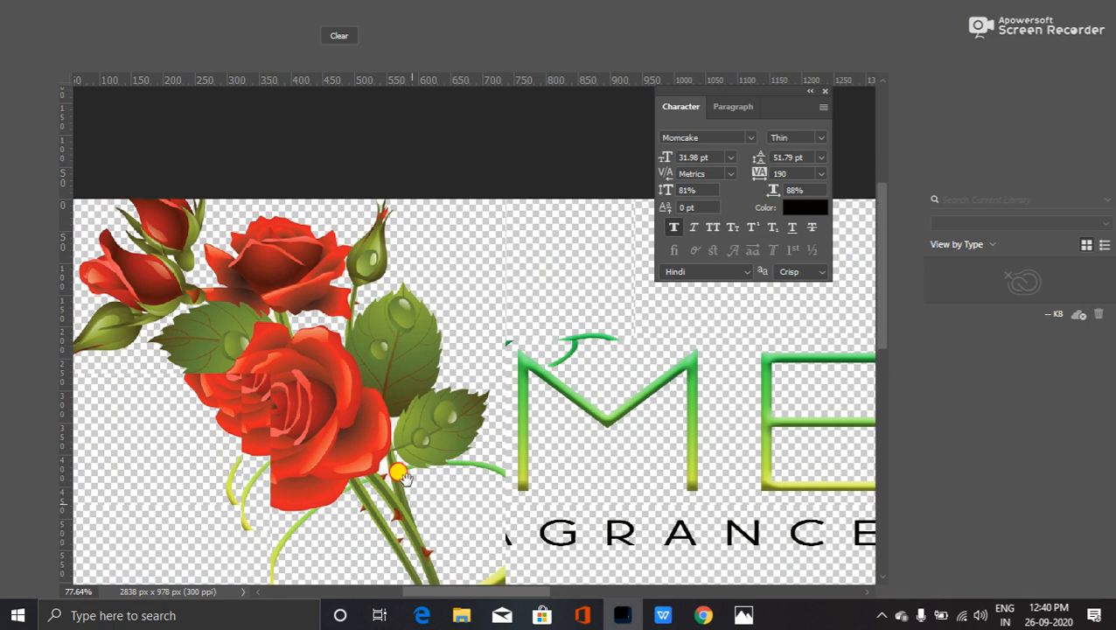
scroll(399, 472, "up", 5)
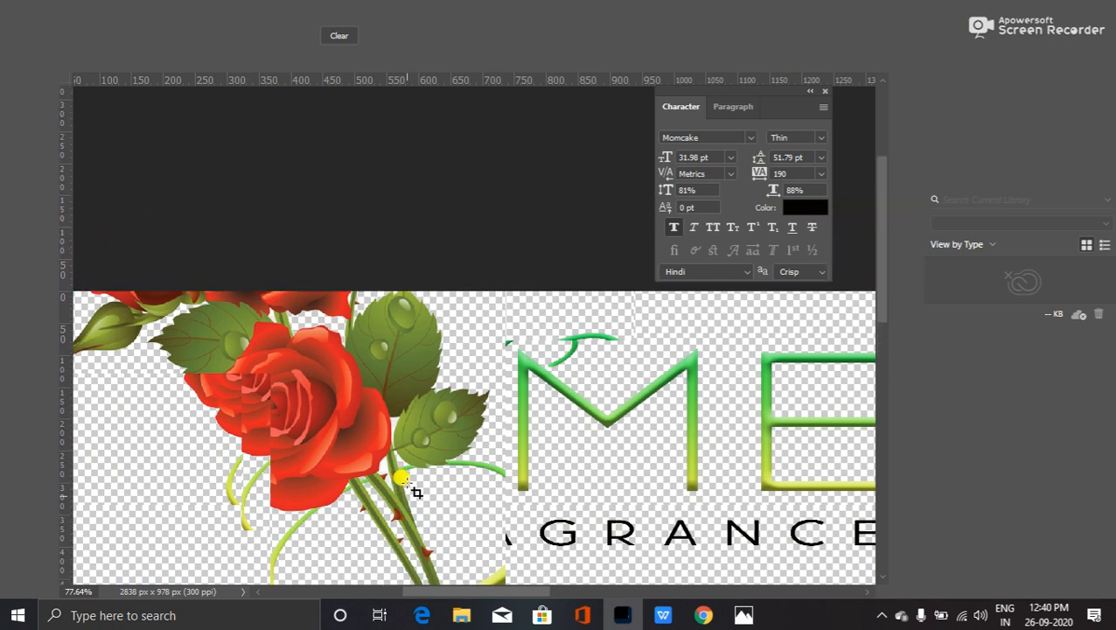
scroll(400, 478, "up", 6)
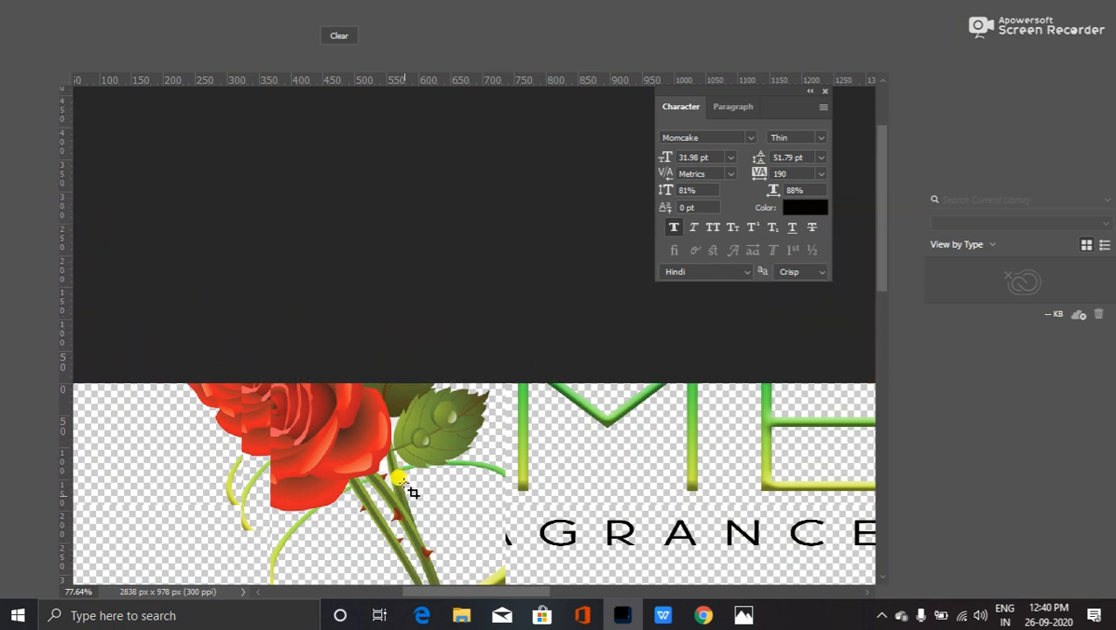
scroll(400, 480, "up", 6)
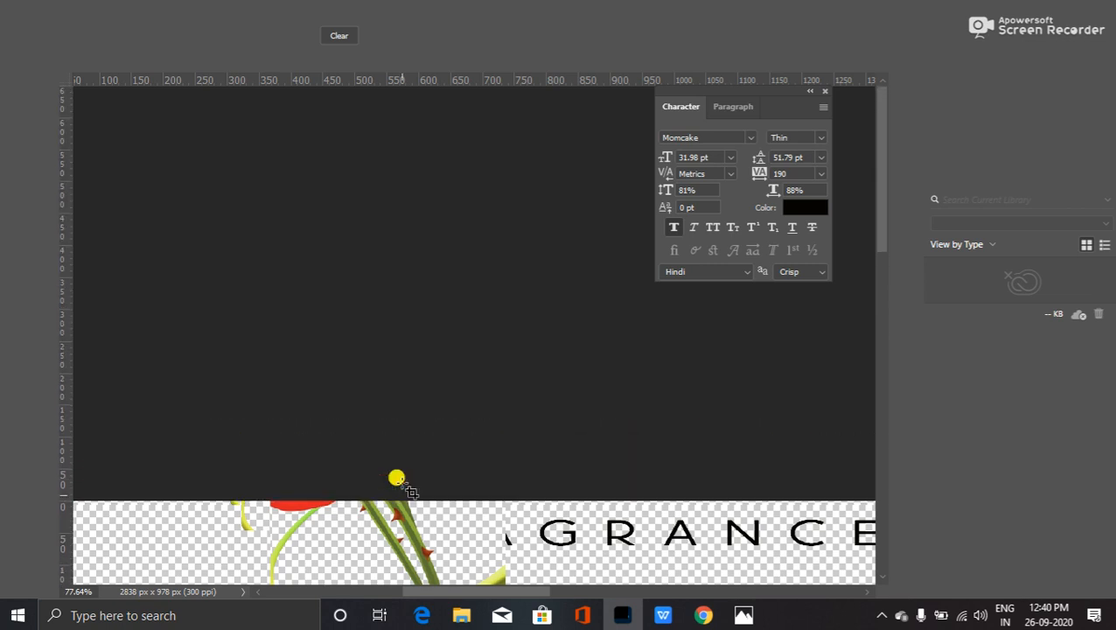
- Show the workspace panels again and discard the pending crop on Untitled-1
key("Tab")
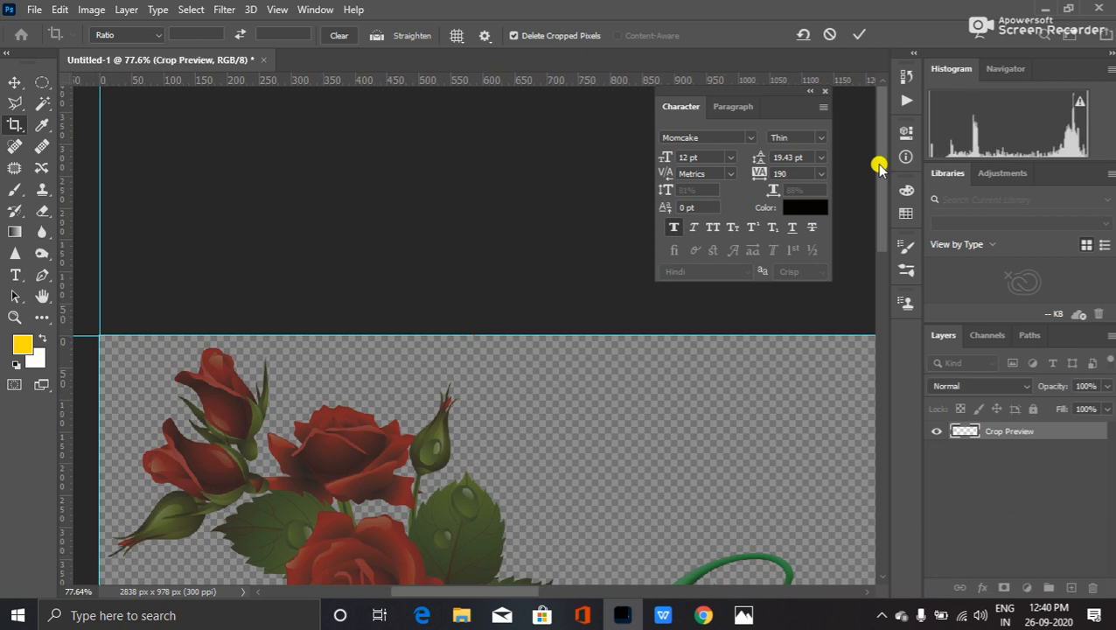
left_click_drag(879, 166, 888, 260)
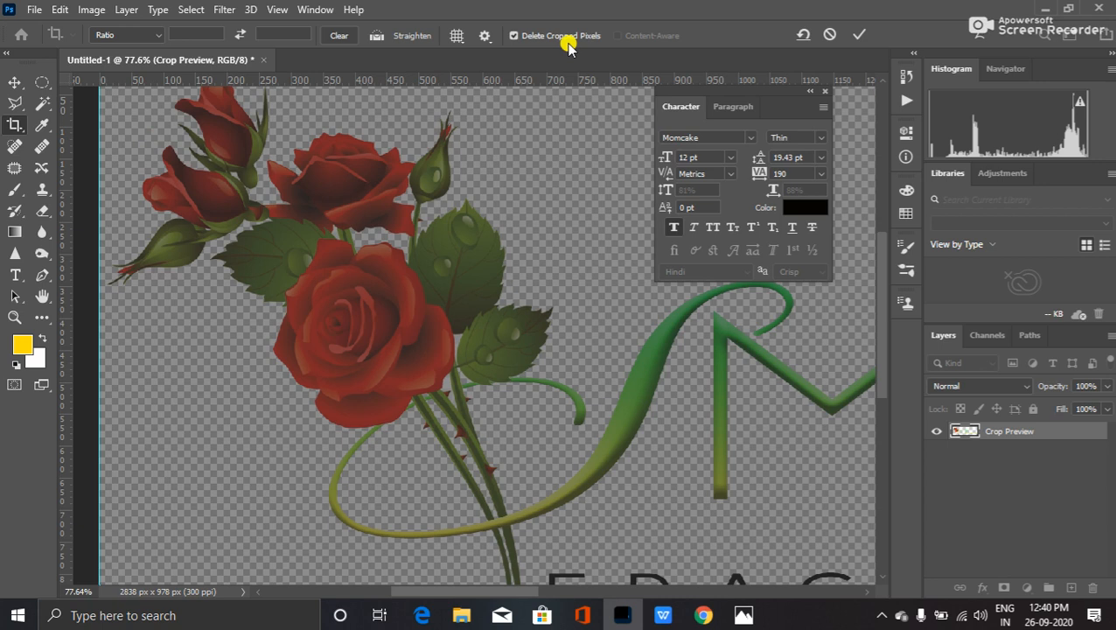
key("Escape")
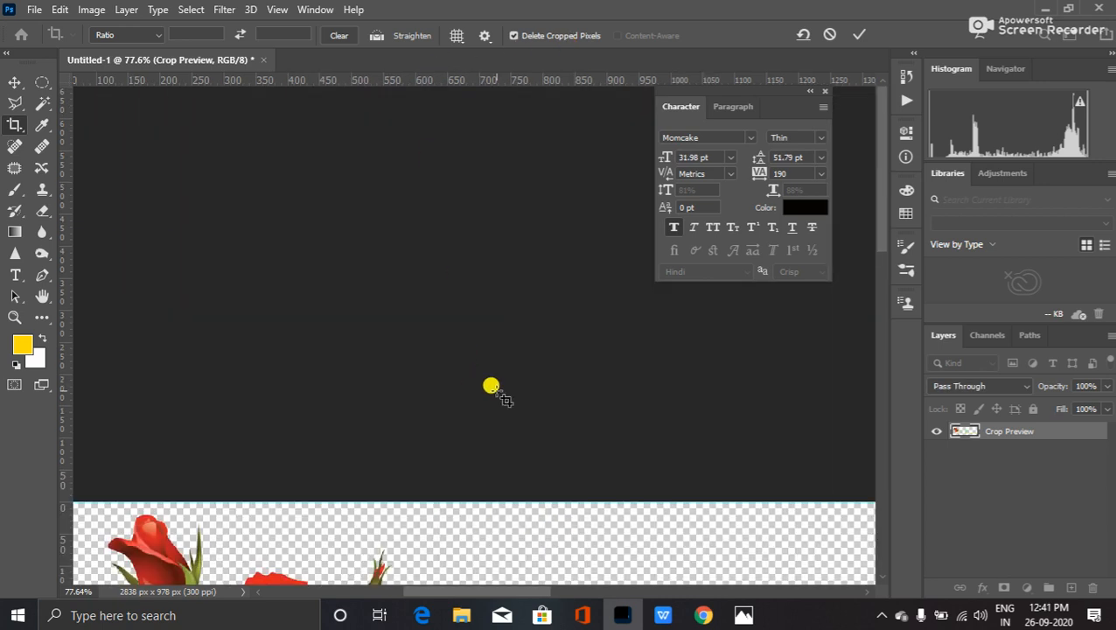
left_click_drag(886, 194, 887, 337)
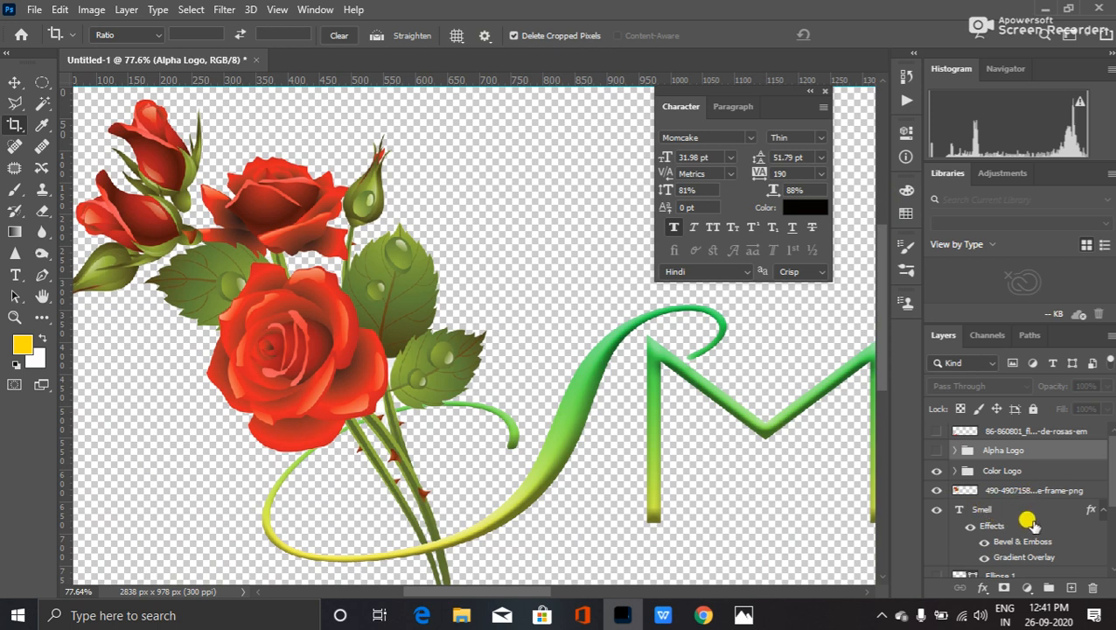
- Compare the Color Logo against the Alpha version by toggling the group's visibility
left_click(954, 471)
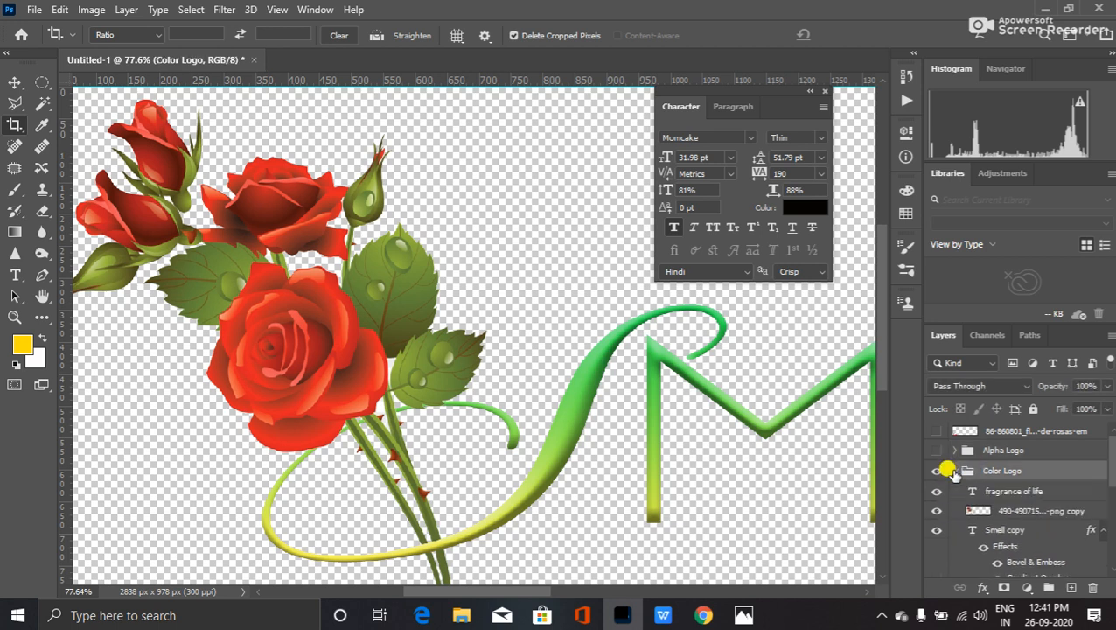
left_click(953, 471)
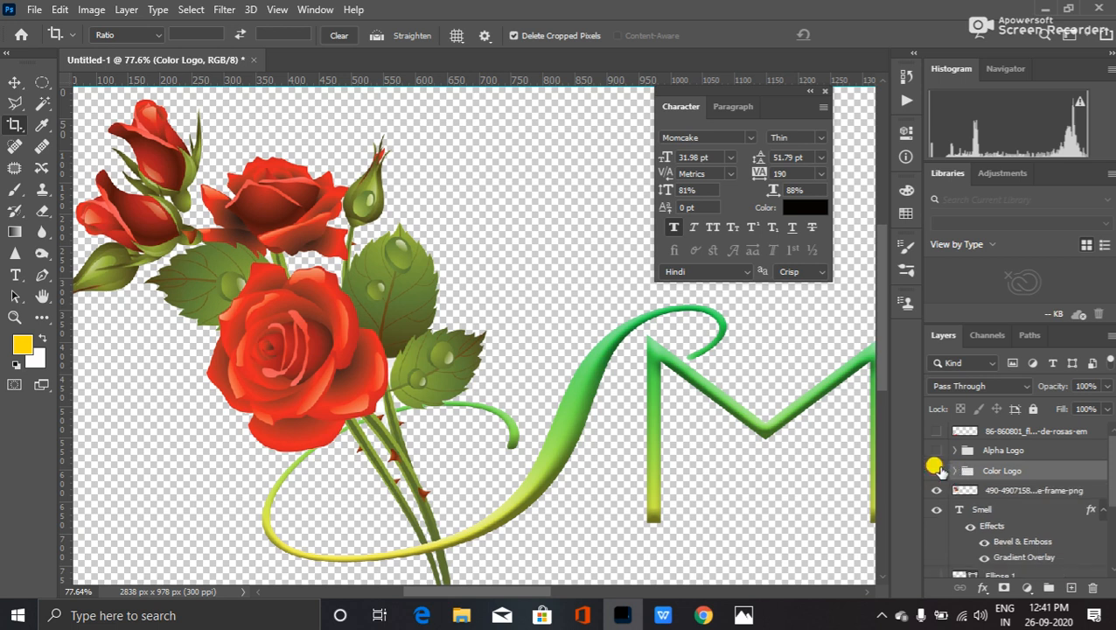
left_click(937, 471)
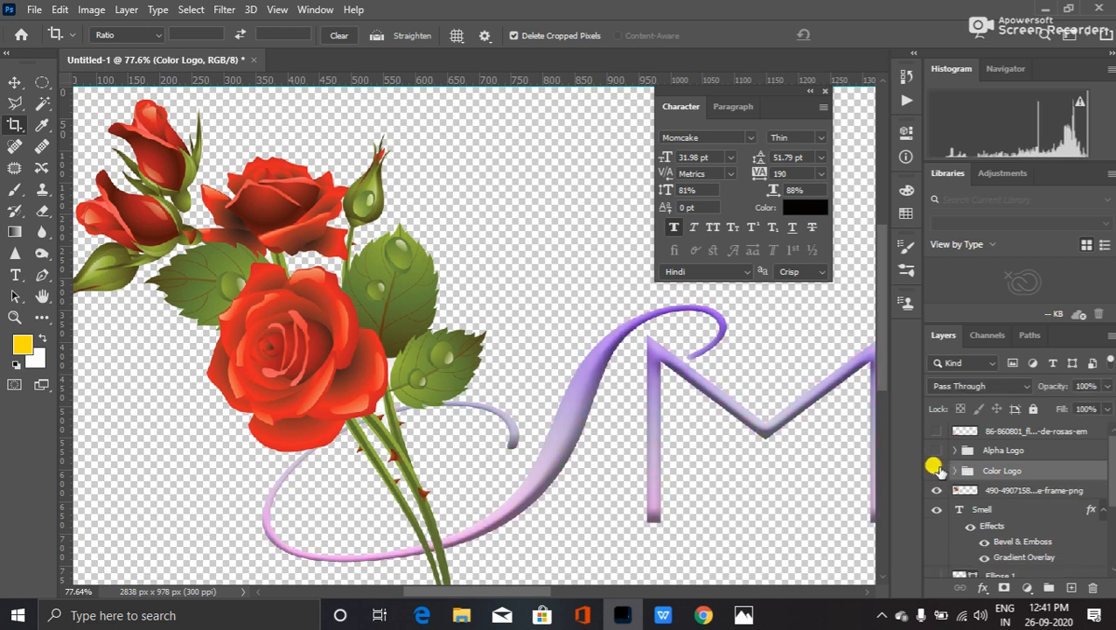
left_click(937, 470)
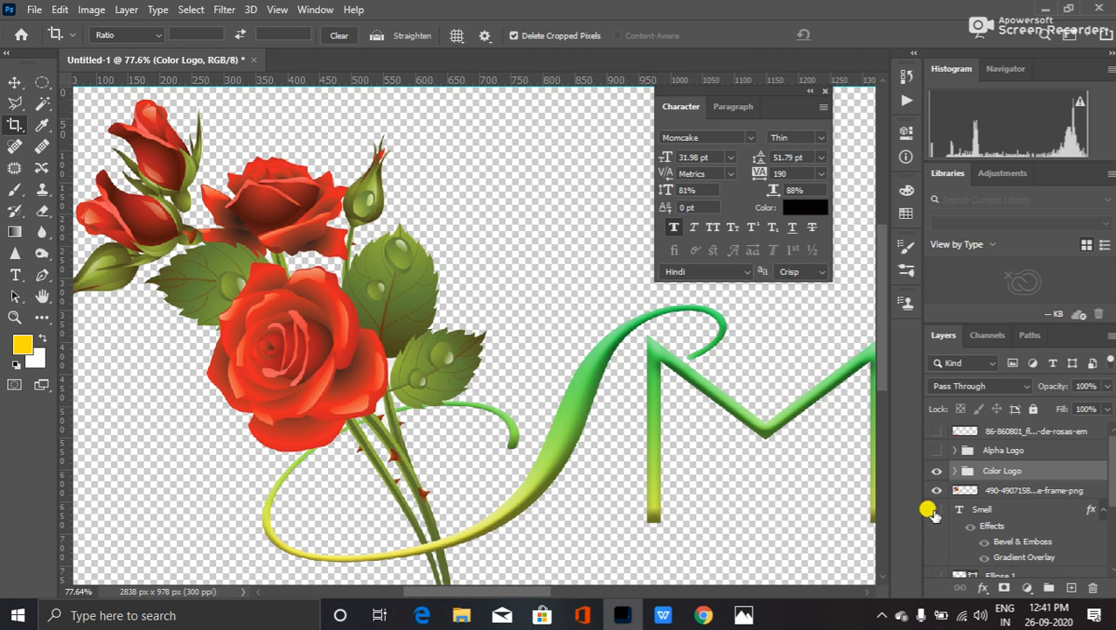
scroll(933, 514, "down", 2)
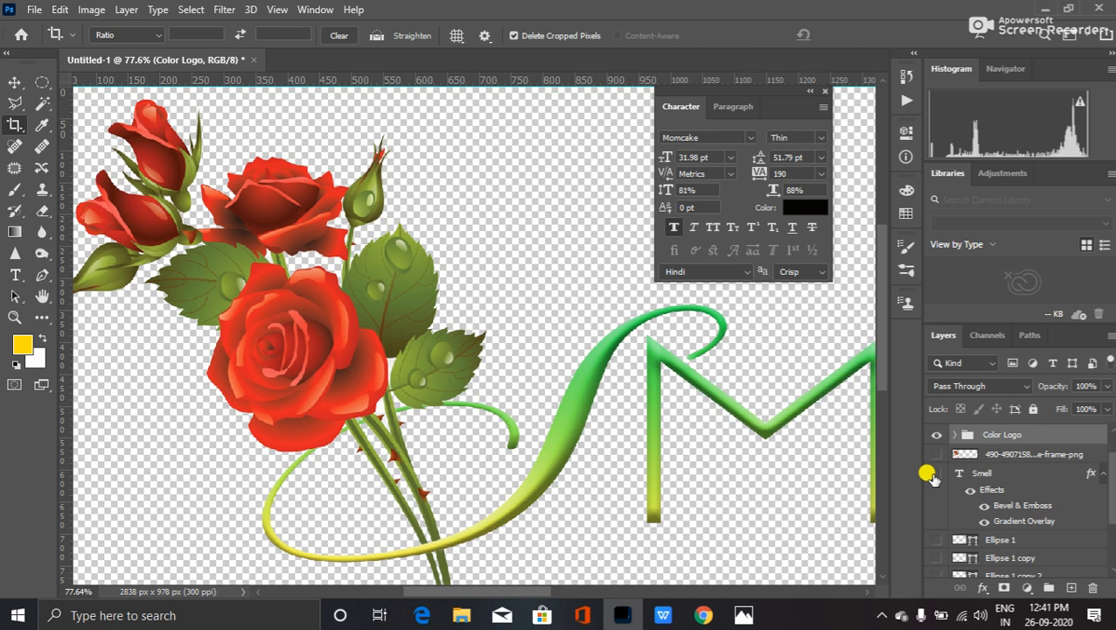
left_click(934, 437)
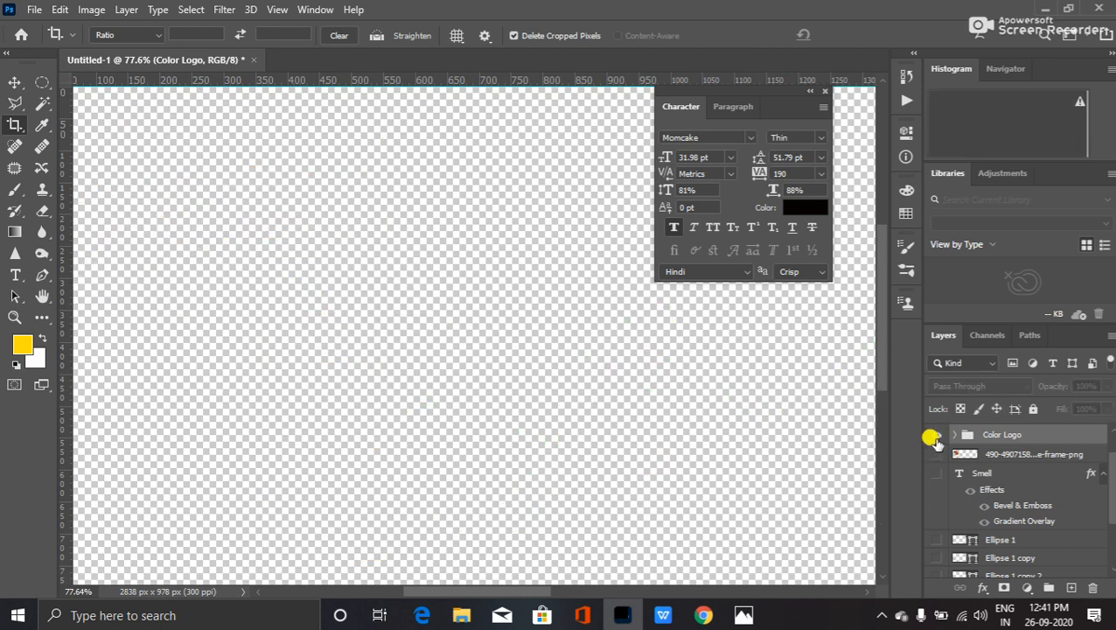
left_click(933, 436)
- Expand Color Logo, select the fragrance of life layer and locate the rose image layer
left_click(952, 435)
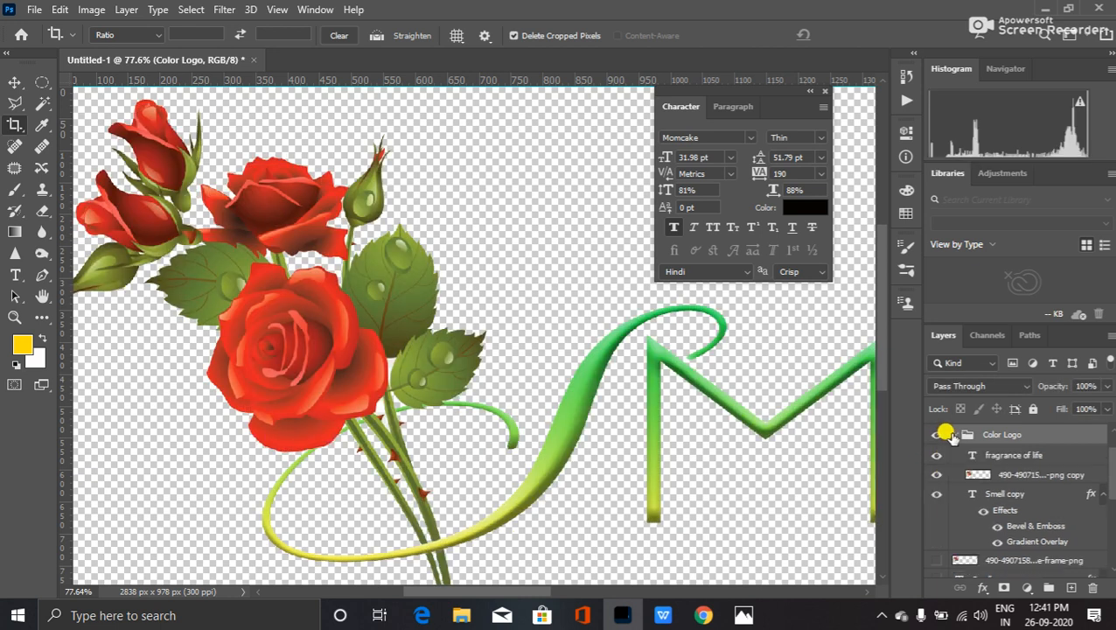
left_click(994, 455)
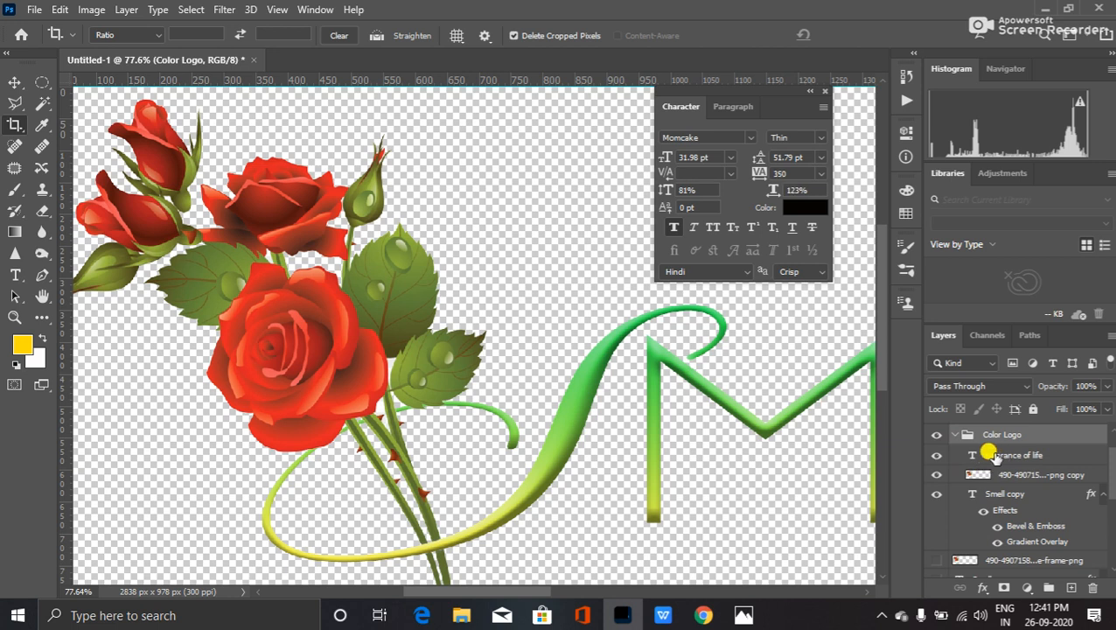
left_click(985, 460)
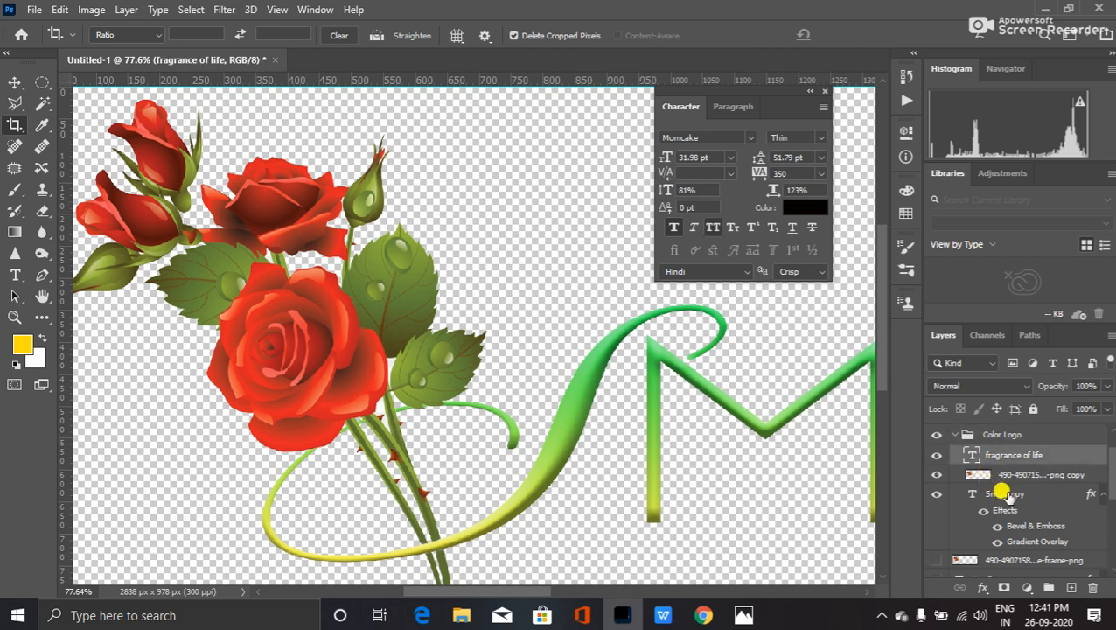
left_click(936, 473)
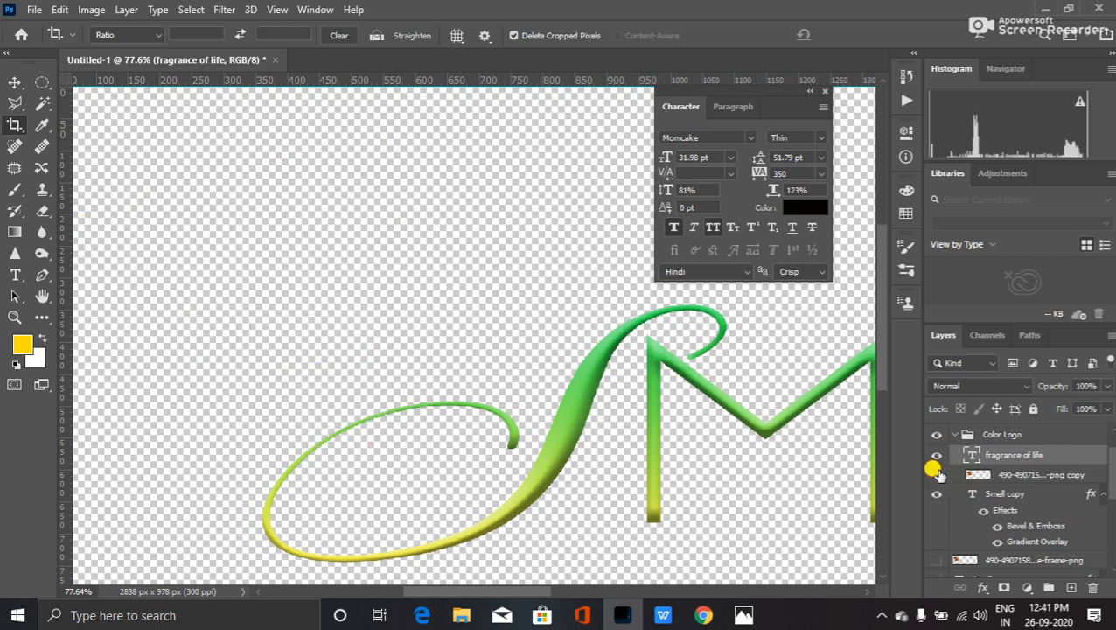
left_click(935, 474)
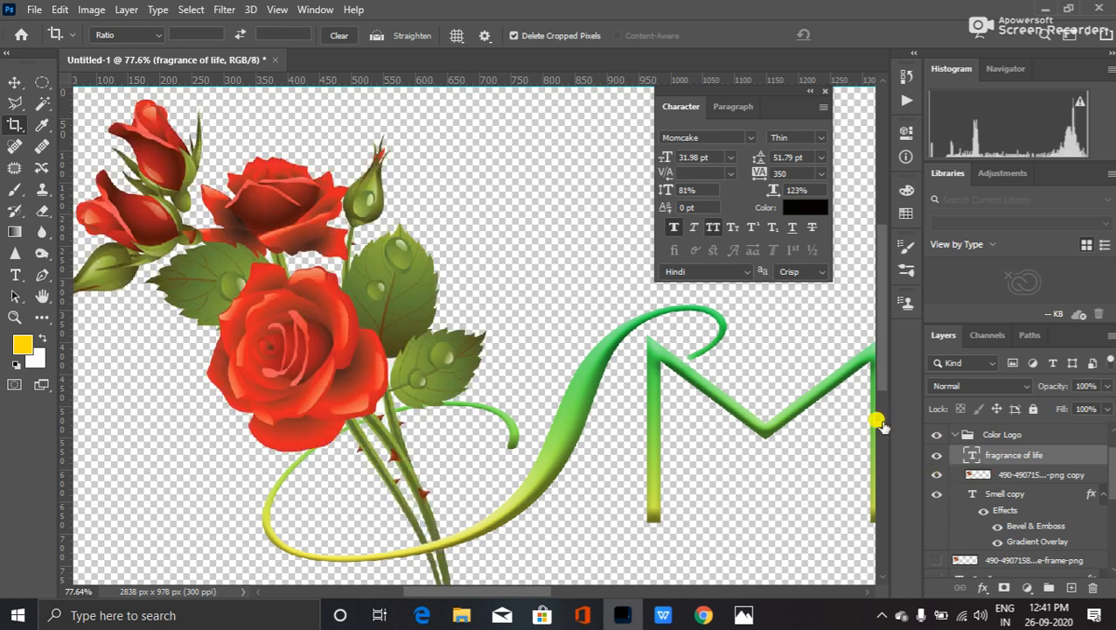
- With the Magic Wand, try selections around the rose, then select the stems beneath it
left_click(42, 104)
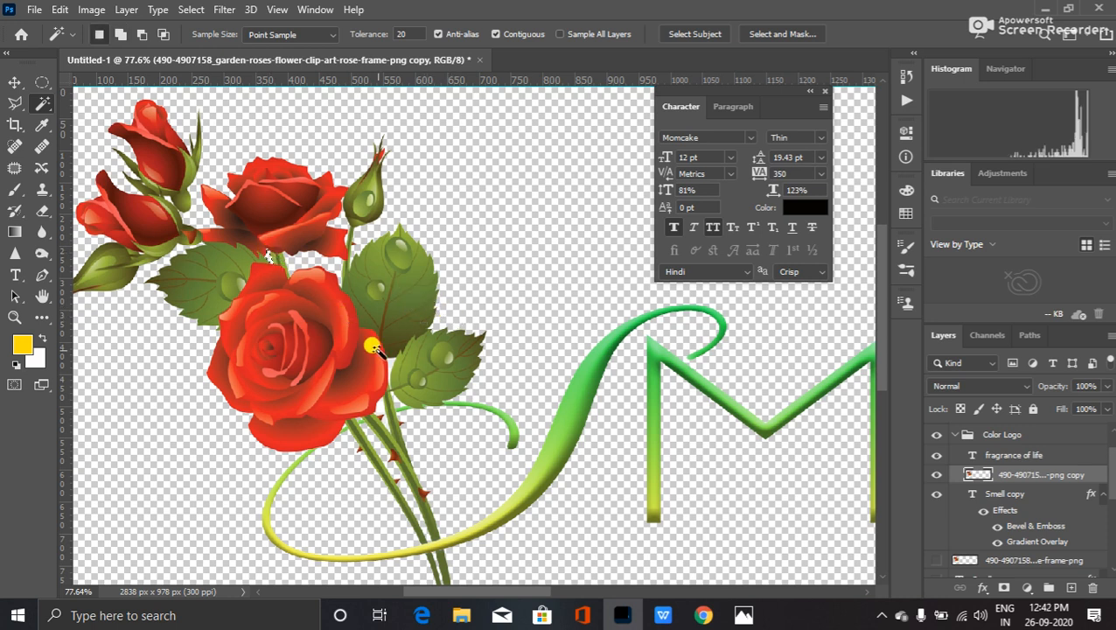
left_click(382, 411)
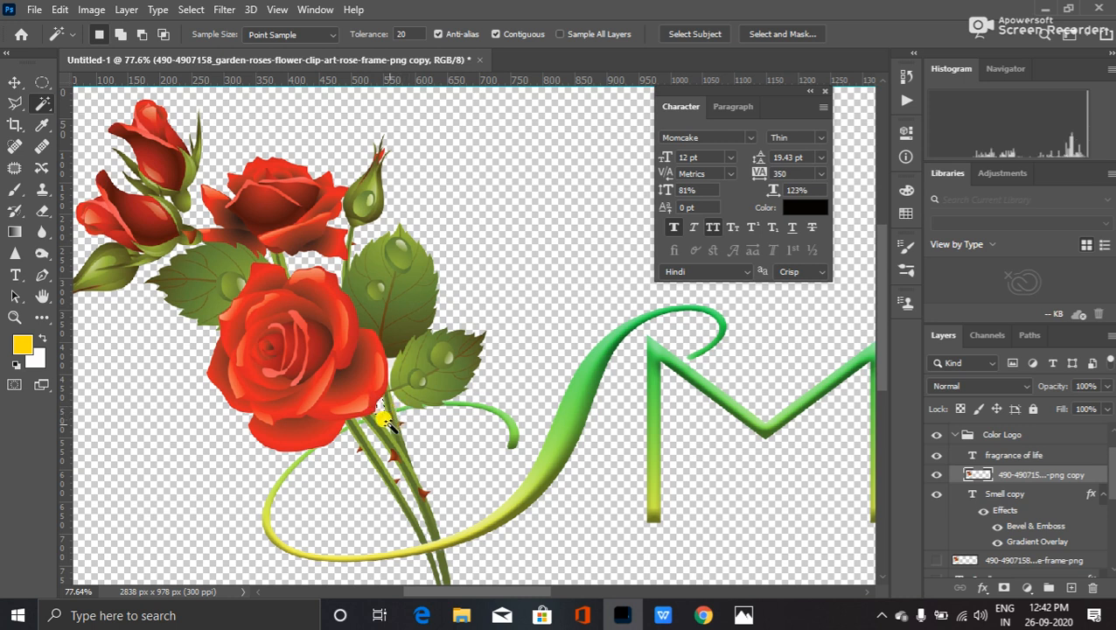
key("ctrl+d")
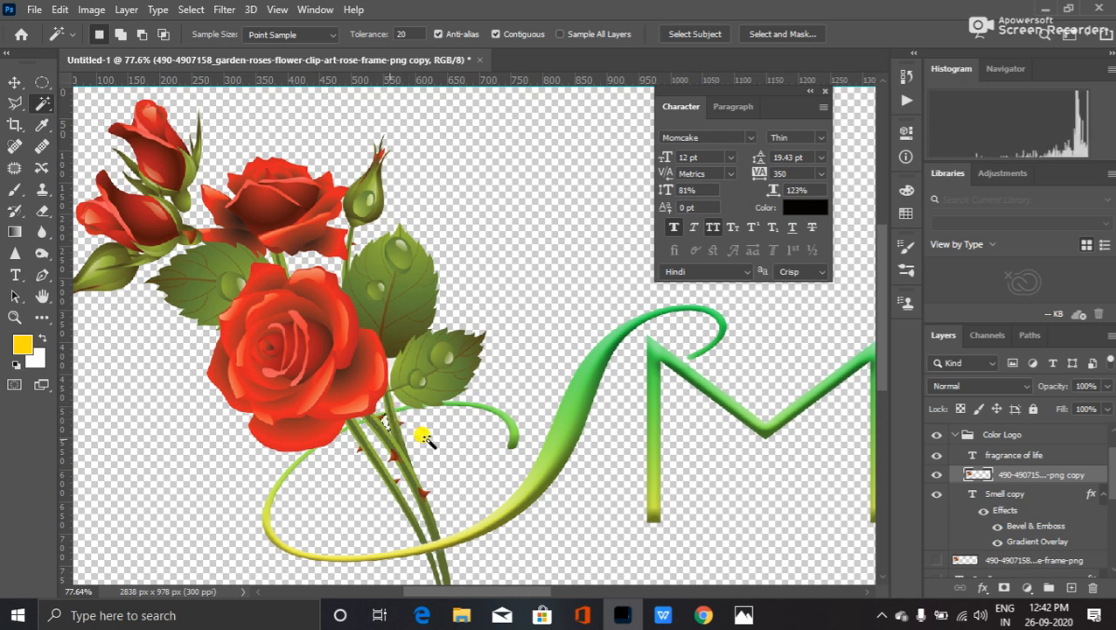
left_click(420, 406)
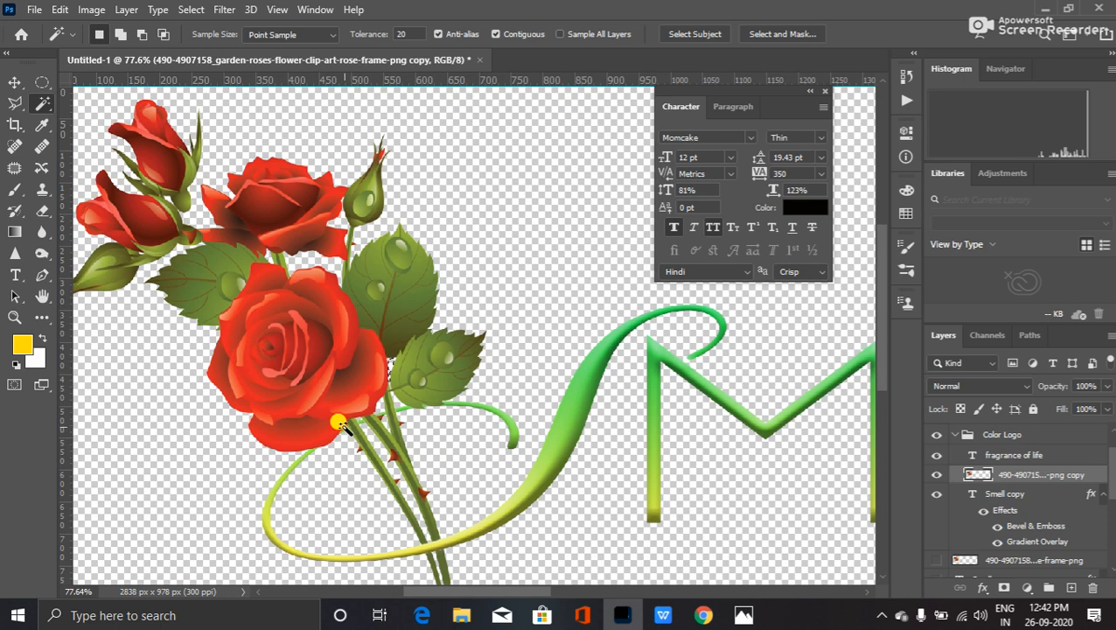
left_click(368, 501)
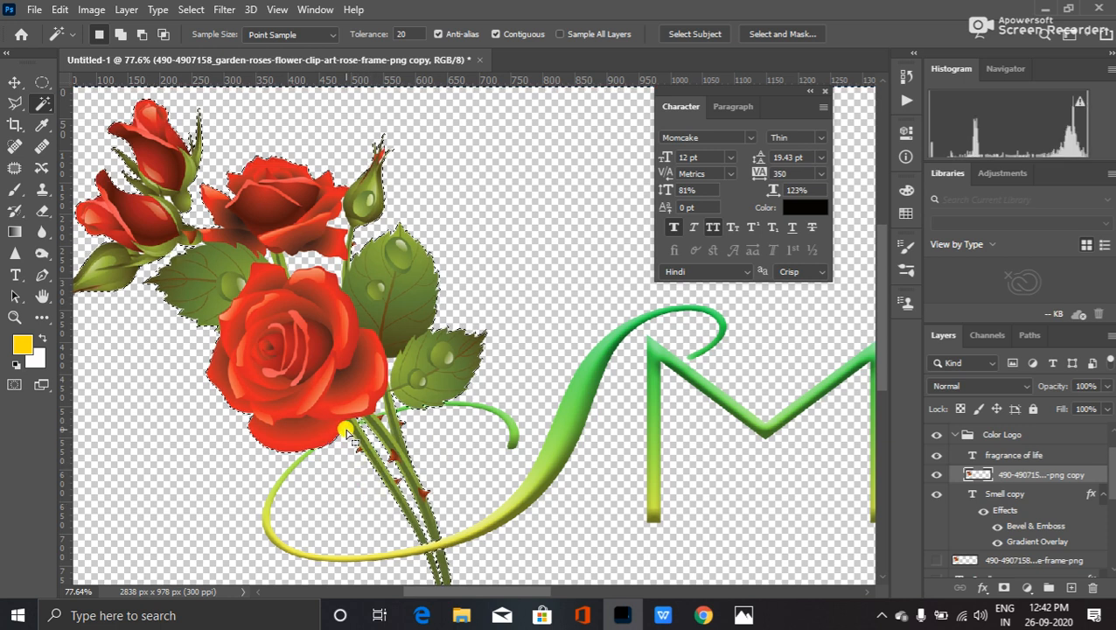
left_click(365, 460)
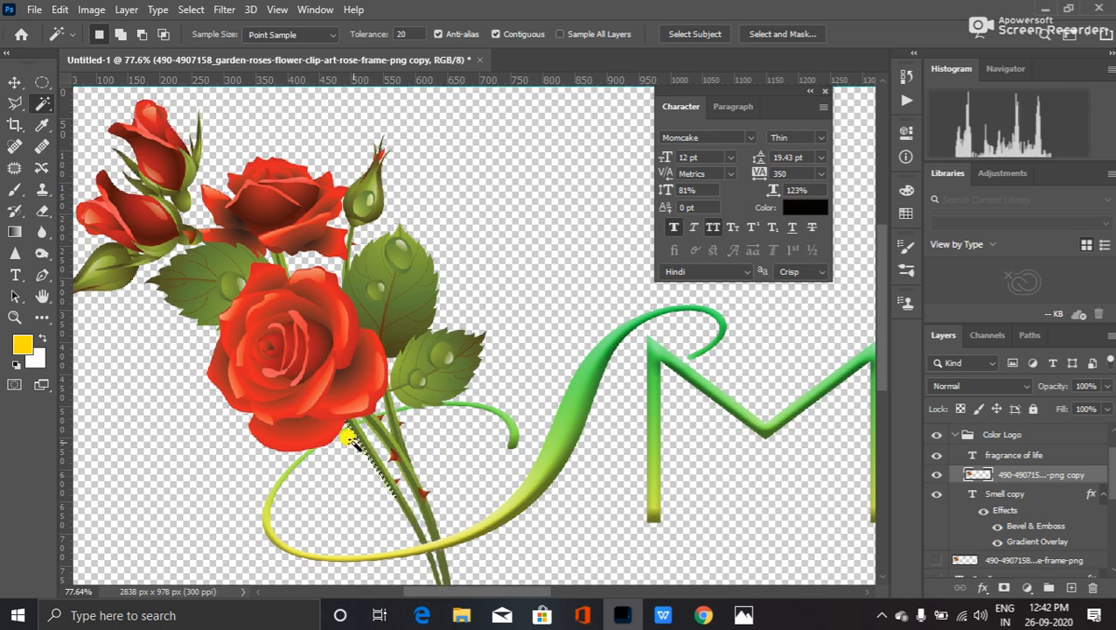
- Zoom in and pan around the large rose to inspect the stem selection
scroll(328, 428, "up", 2)
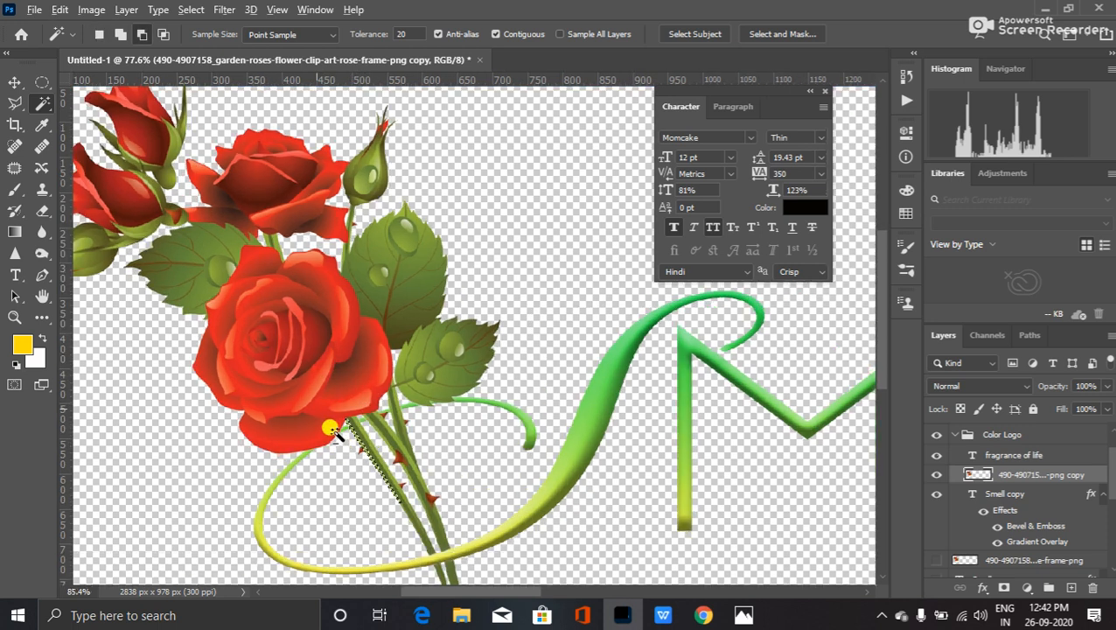
scroll(331, 429, "up", 2)
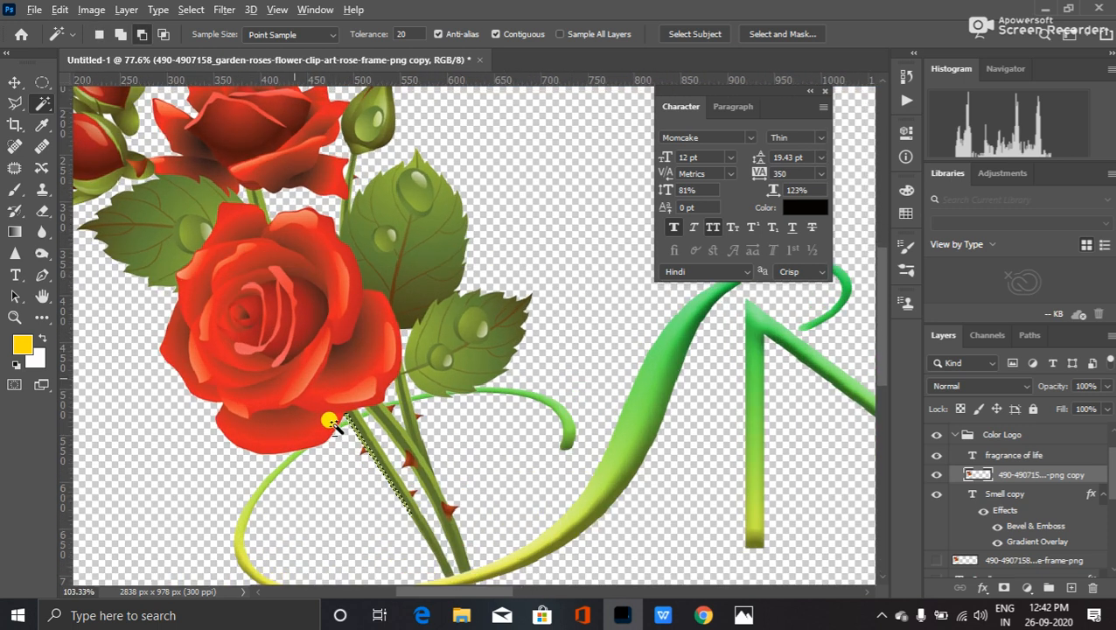
scroll(330, 424, "up", 1)
scroll(330, 423, "up", 3)
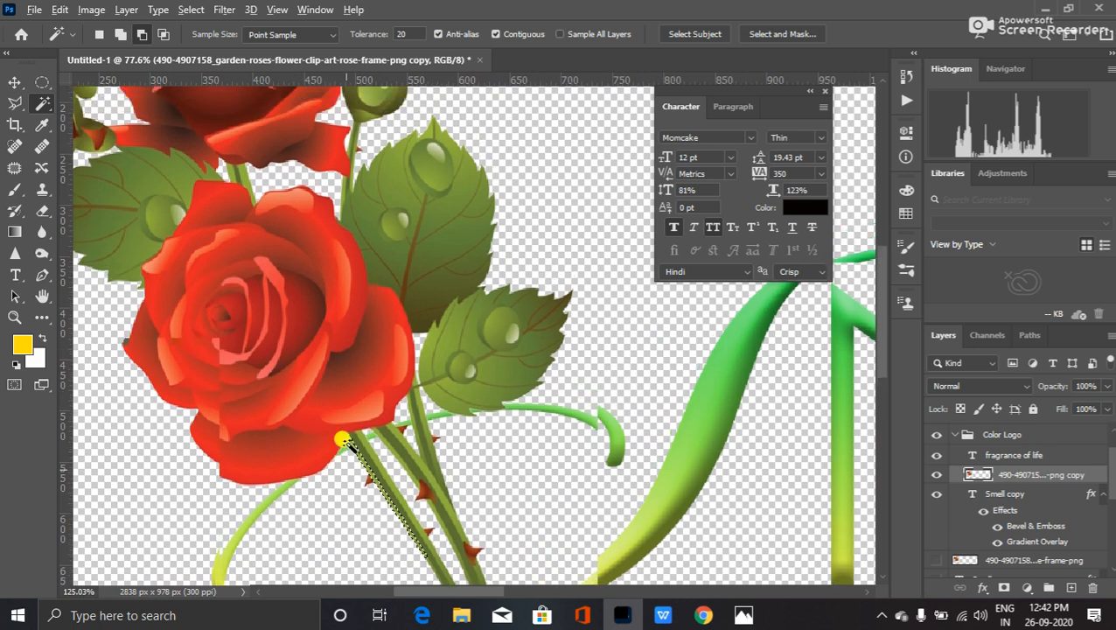
scroll(345, 459, "up", 4)
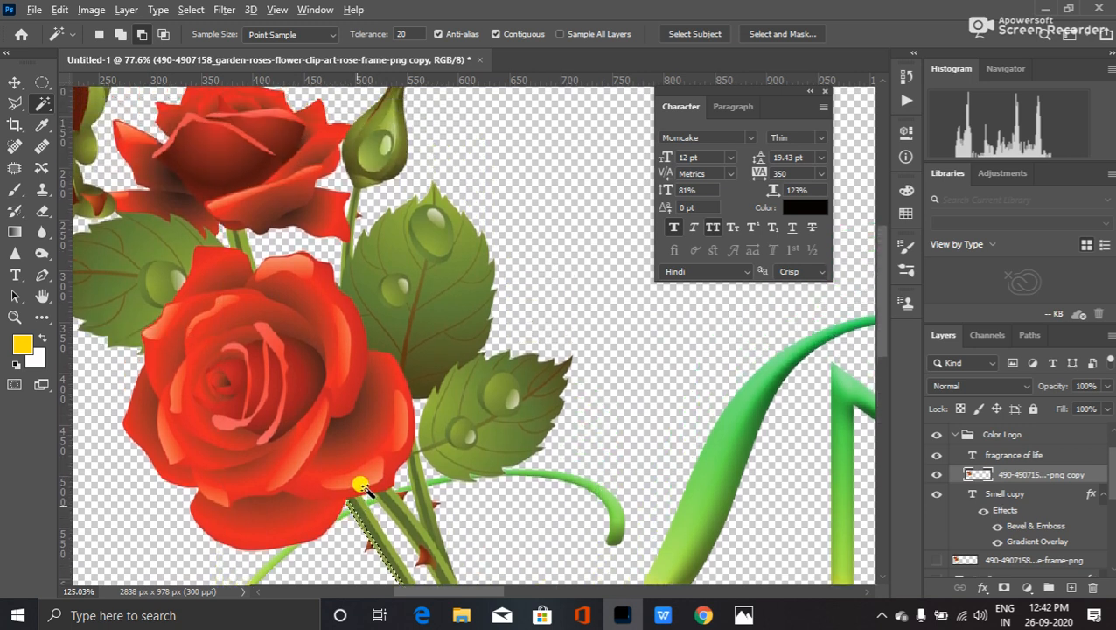
left_click_drag(877, 280, 873, 341)
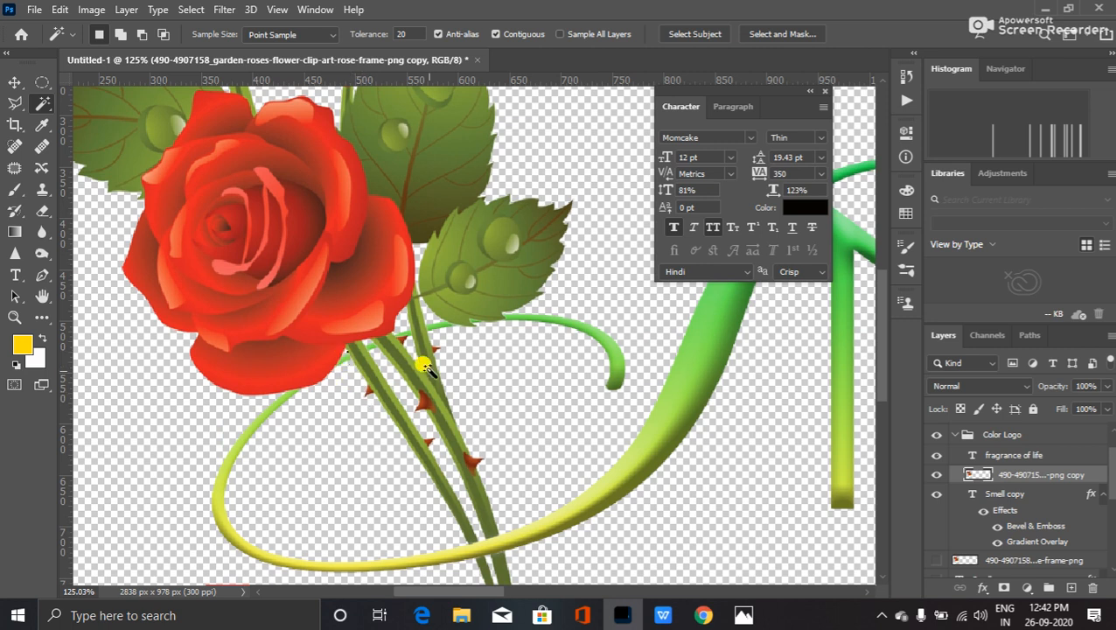
left_click_drag(432, 401, 395, 376)
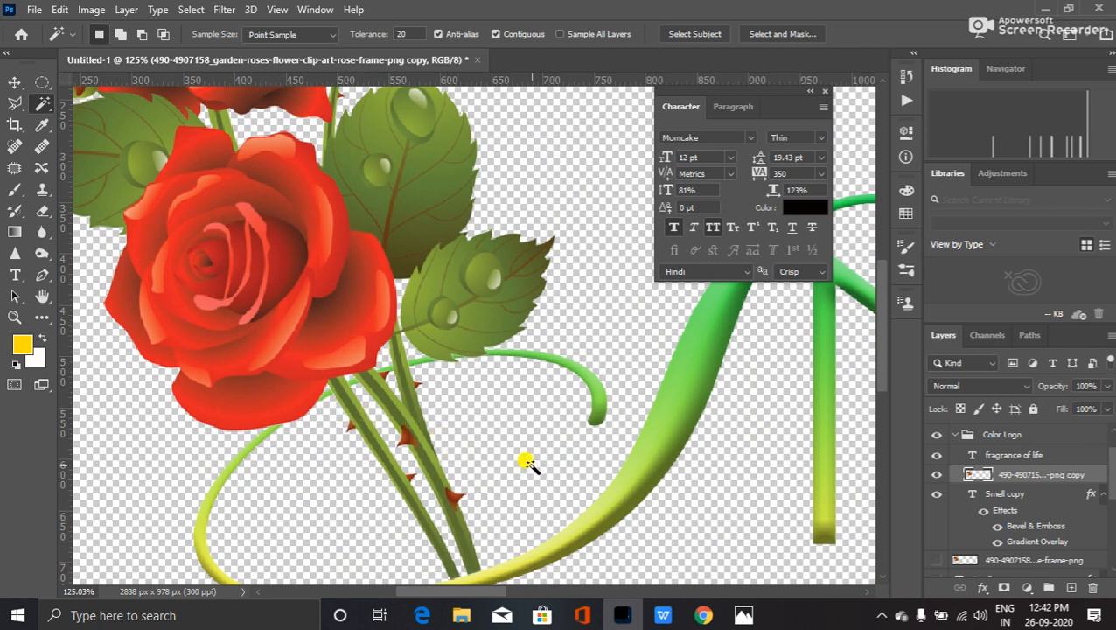
left_click_drag(555, 437, 554, 566)
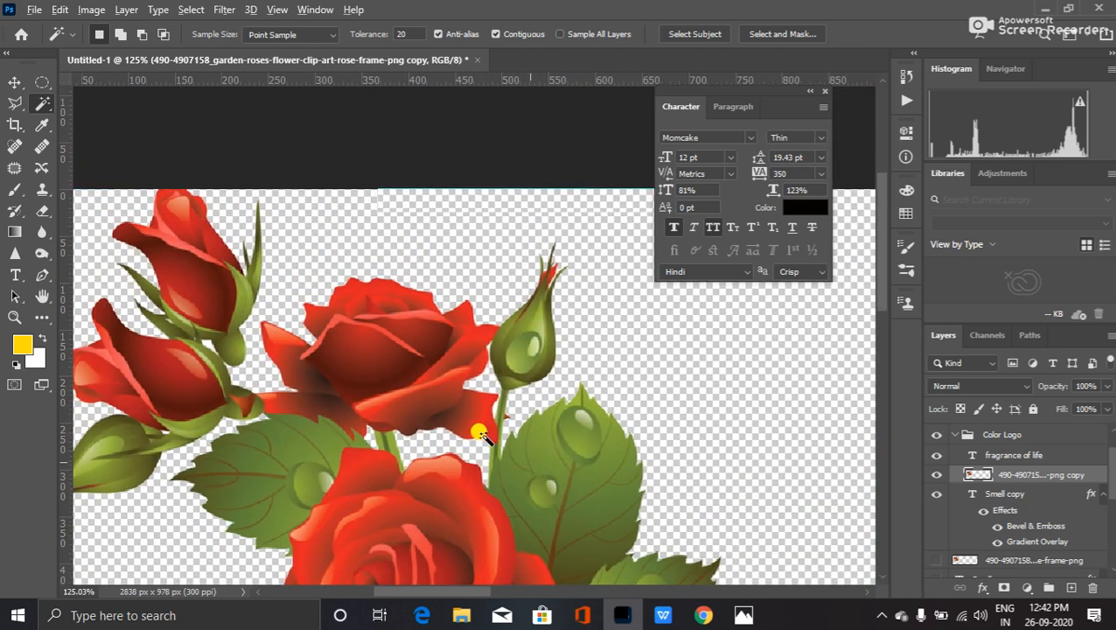
- Start a Save As to this computer with PNG as the file format
scroll(478, 428, "down", 3)
scroll(468, 416, "down", 4)
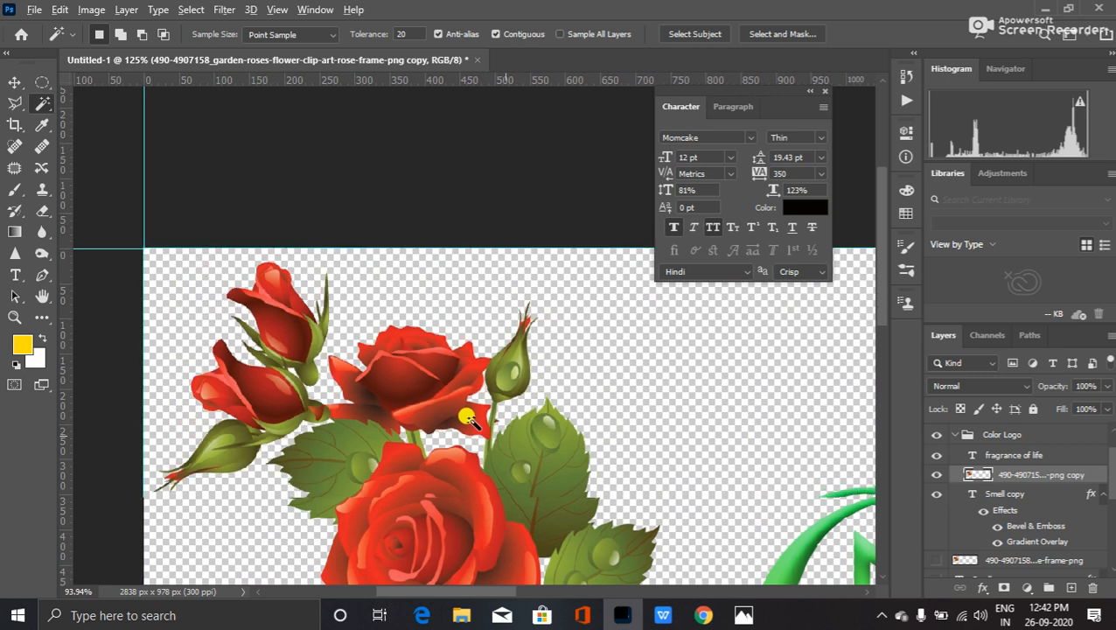
scroll(470, 420, "down", 4)
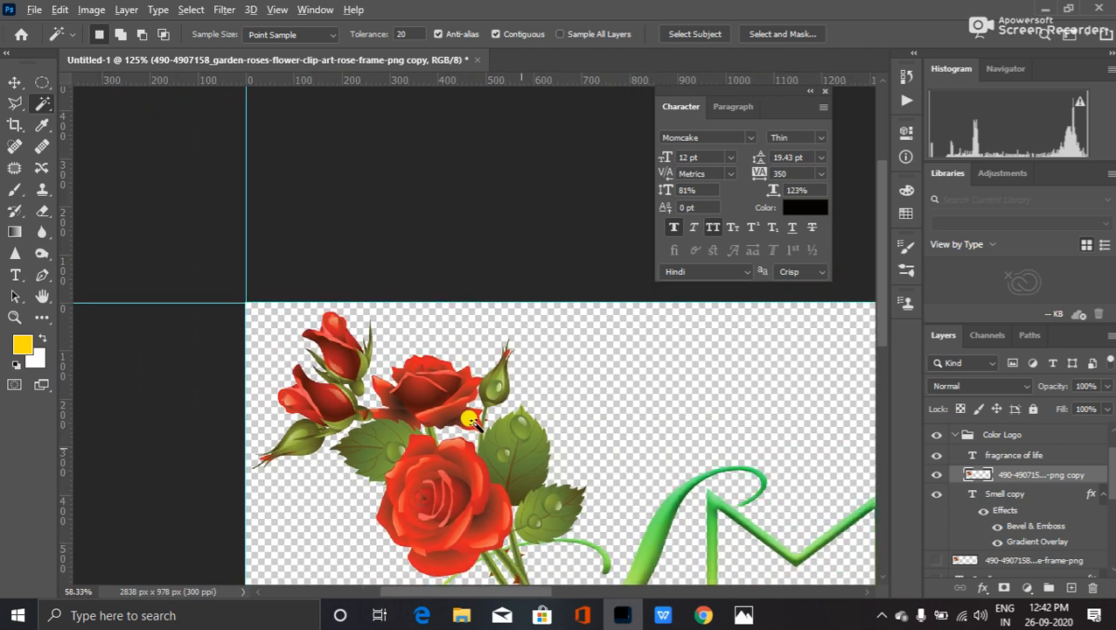
scroll(469, 420, "down", 5)
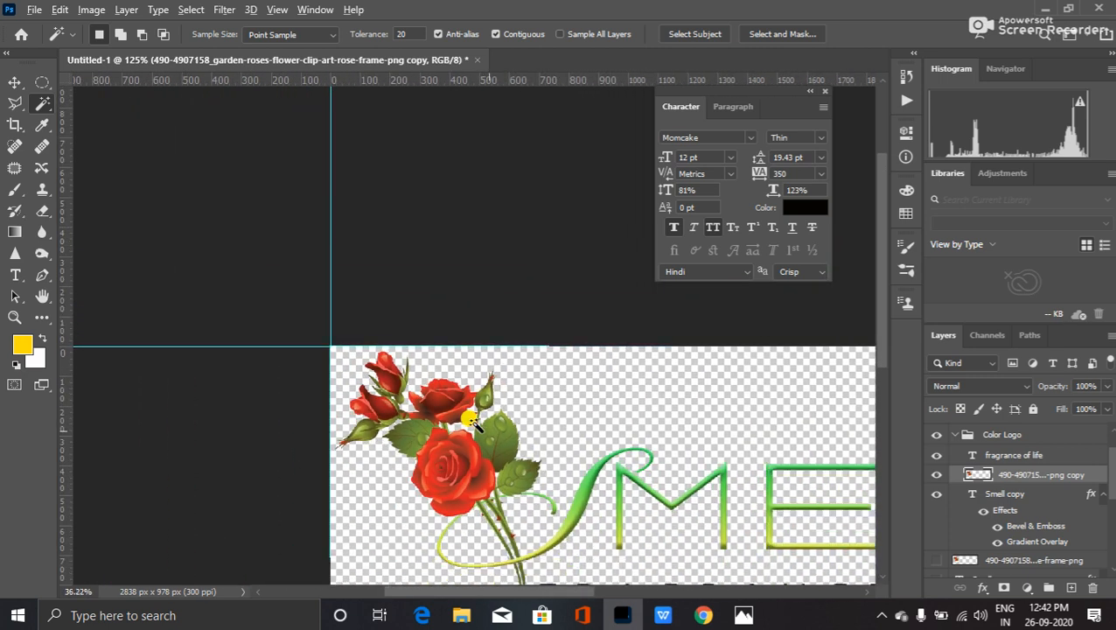
scroll(470, 419, "up", 3)
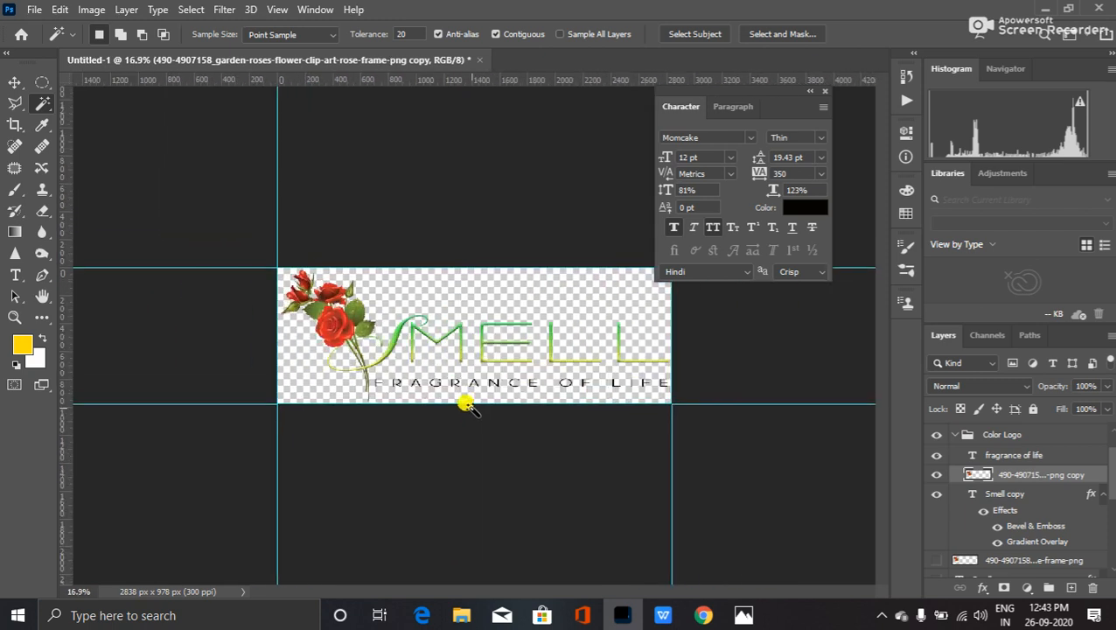
scroll(470, 406, "up", 1)
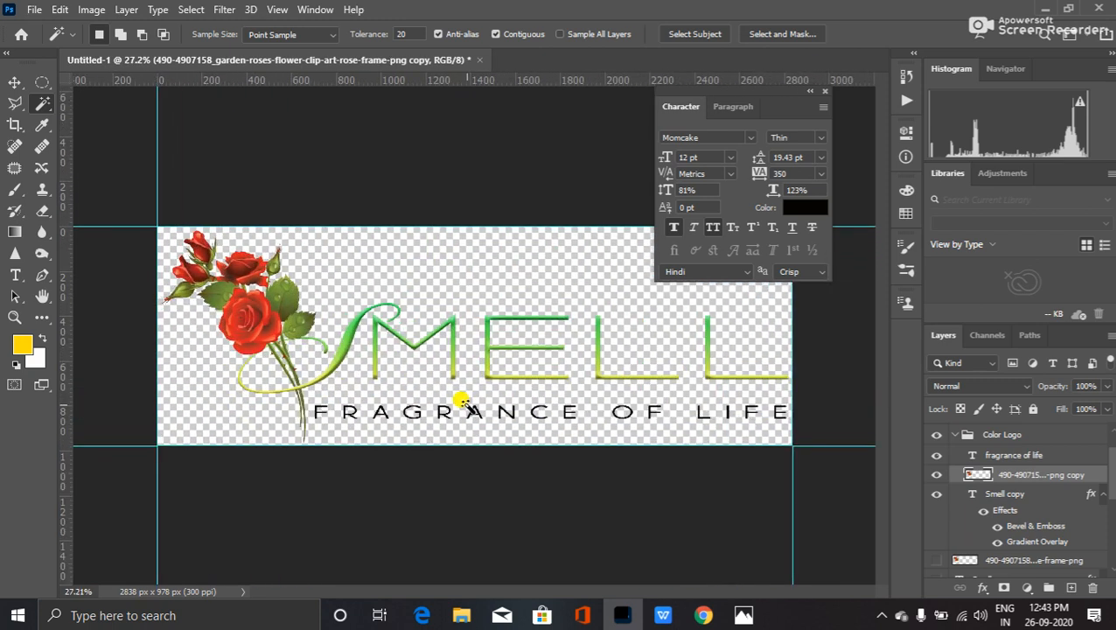
left_click(35, 9)
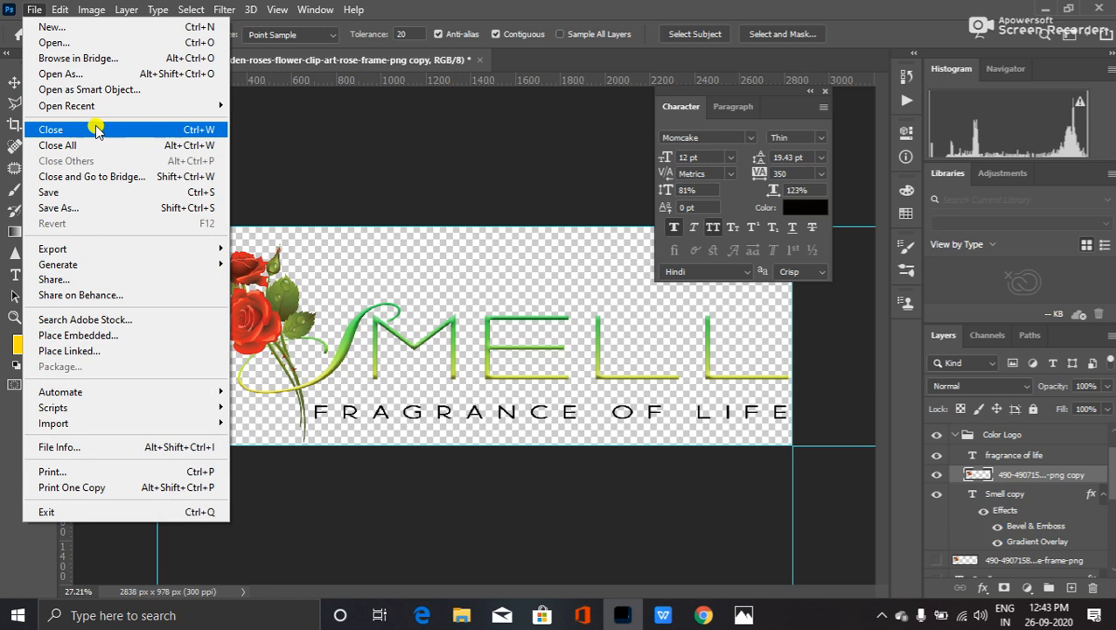
left_click(80, 208)
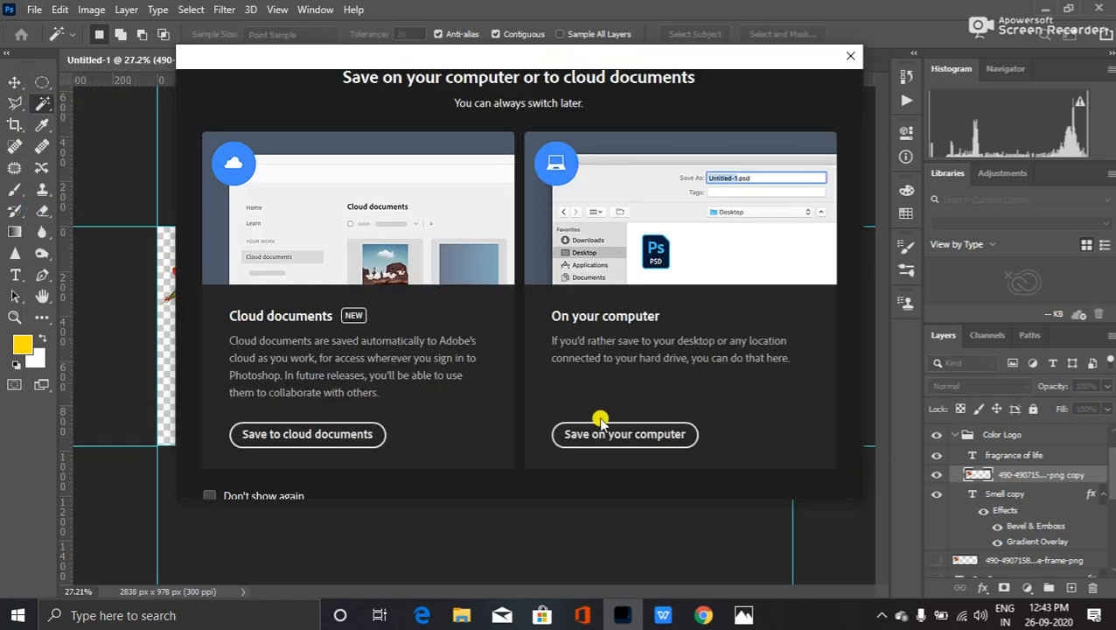
left_click(608, 425)
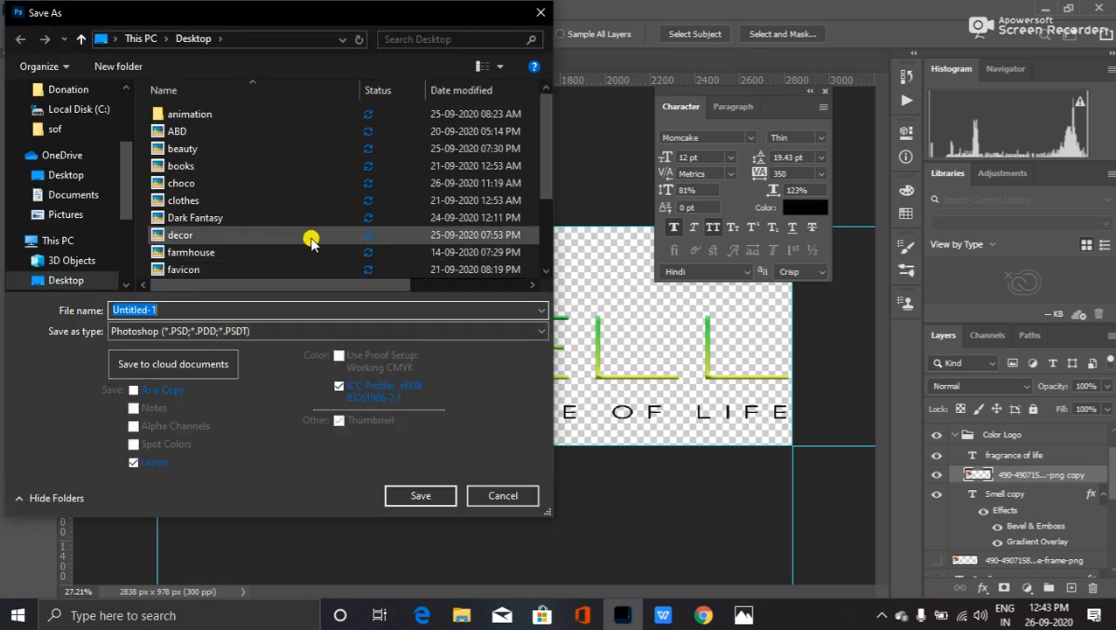
left_click(262, 330)
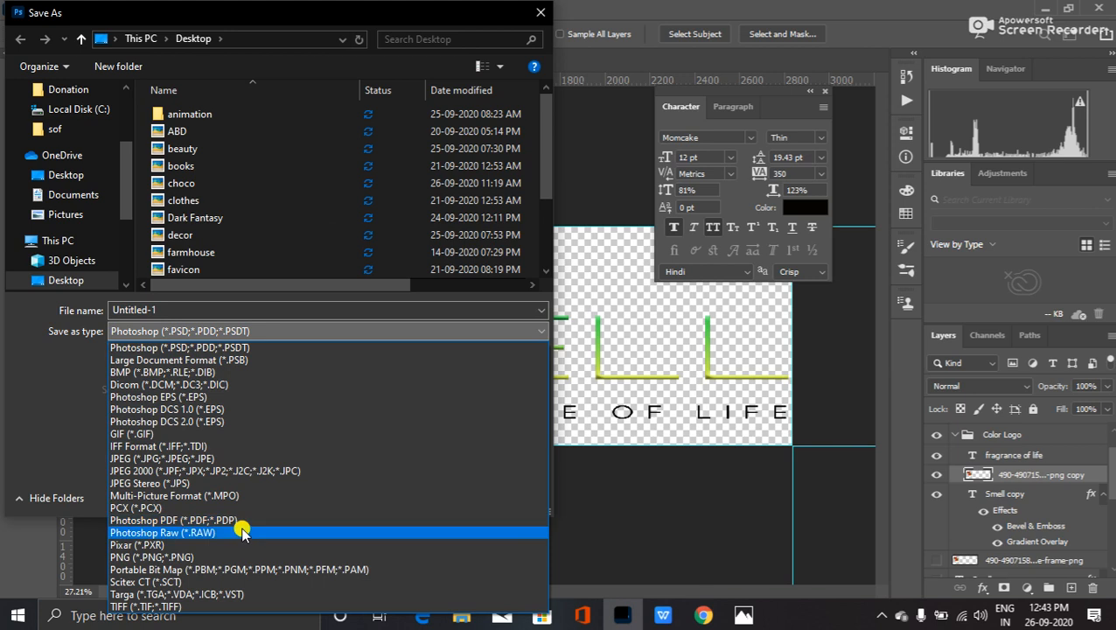
left_click(241, 557)
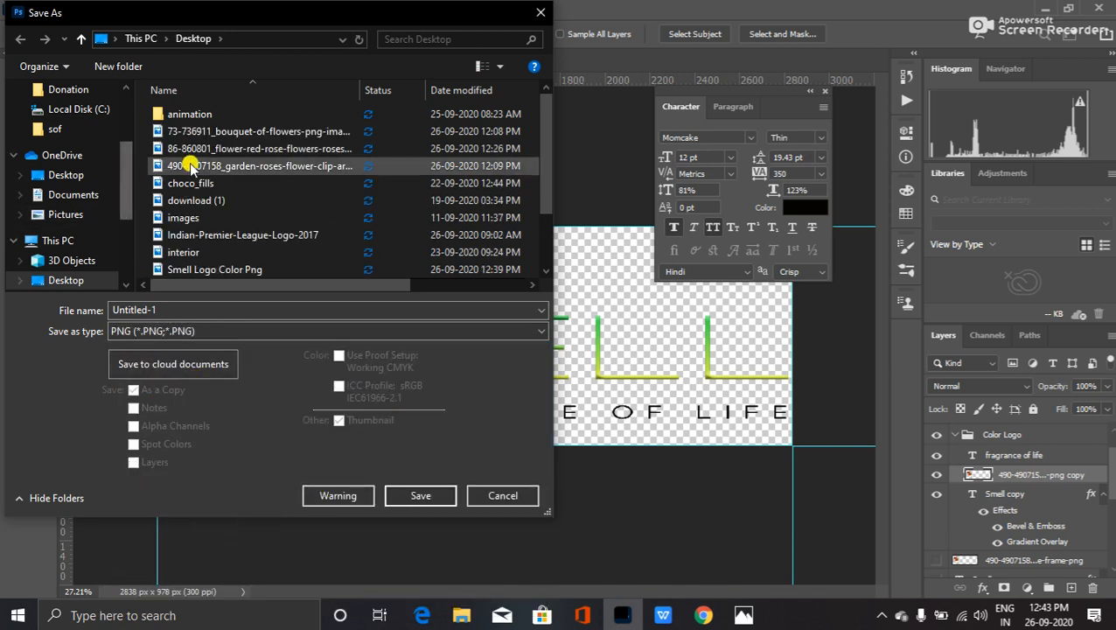
- Save as Smell Logo Color Png, replacing the old file and accepting PNG options
left_click(220, 308)
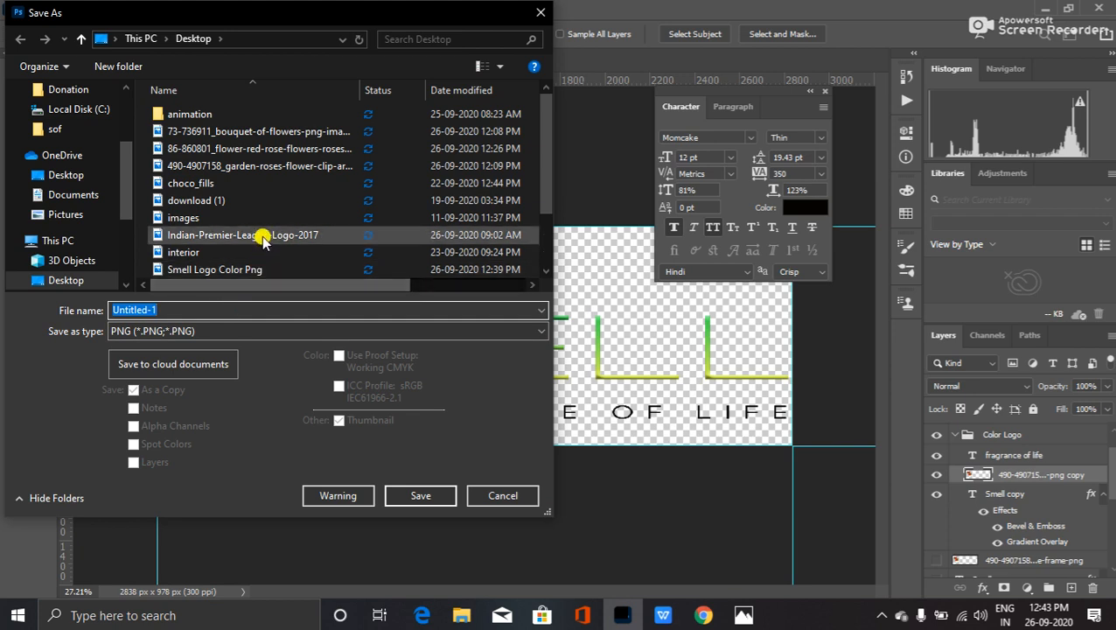
left_click(223, 270)
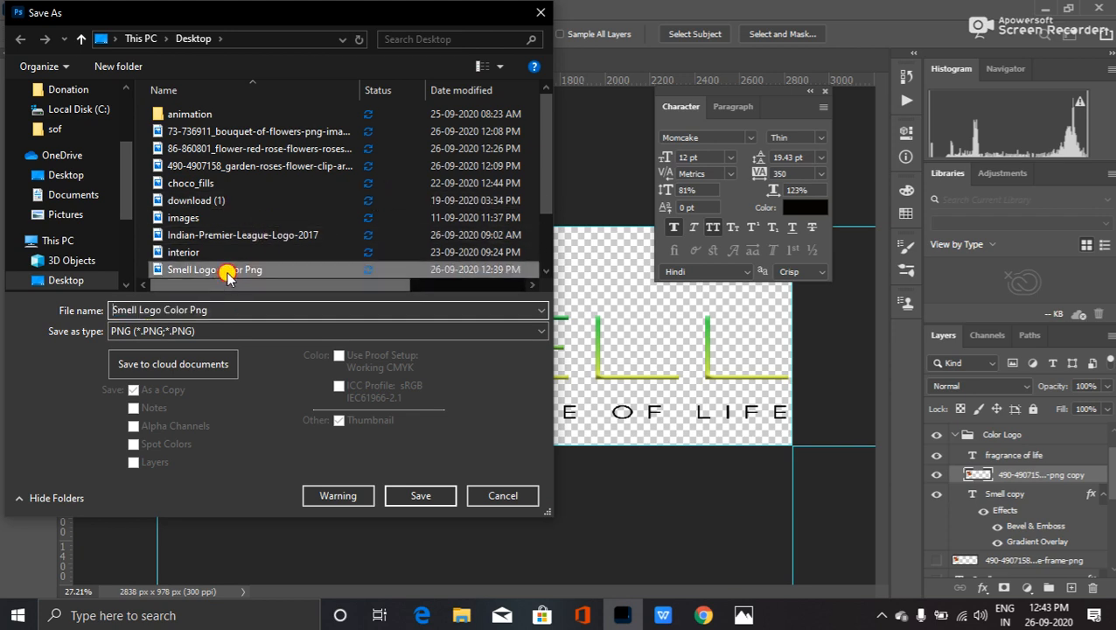
left_click(407, 493)
left_click(600, 307)
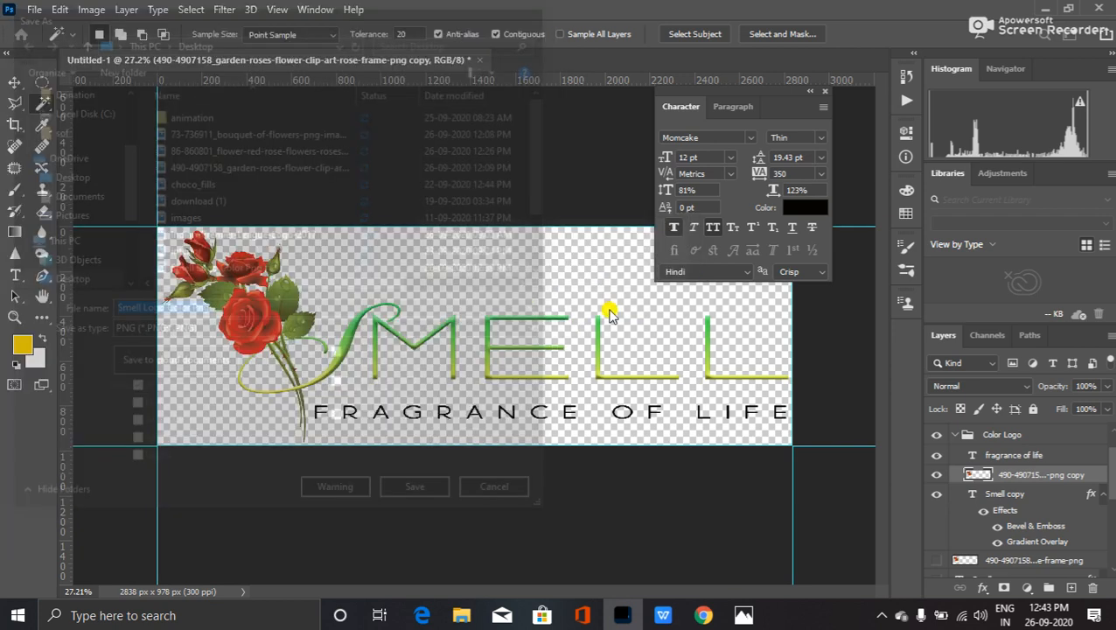
left_click(649, 172)
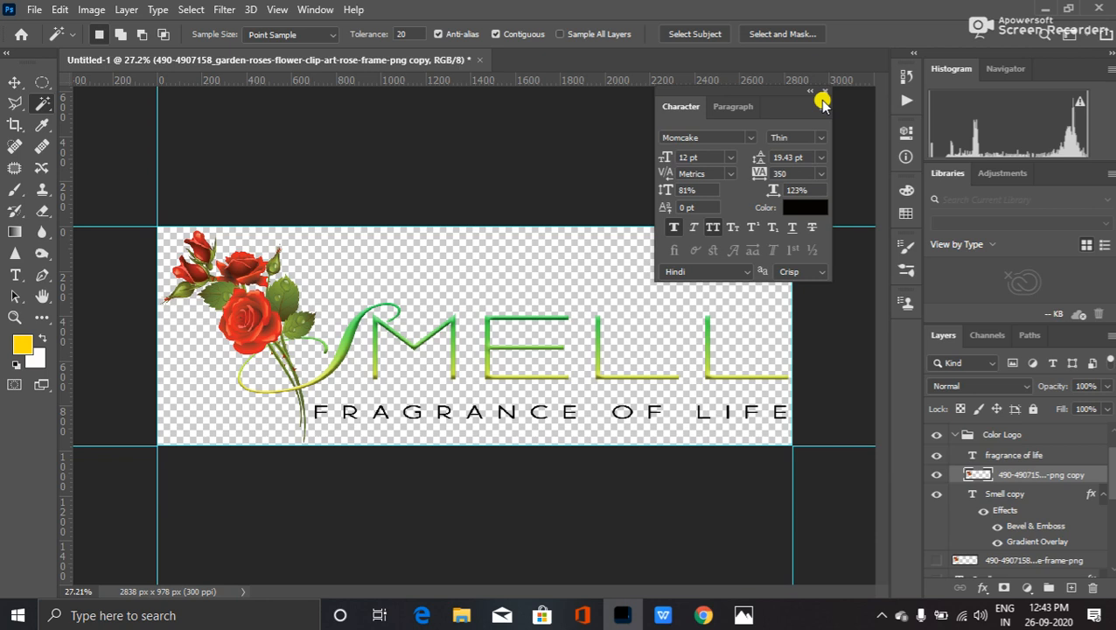
left_click(1036, 8)
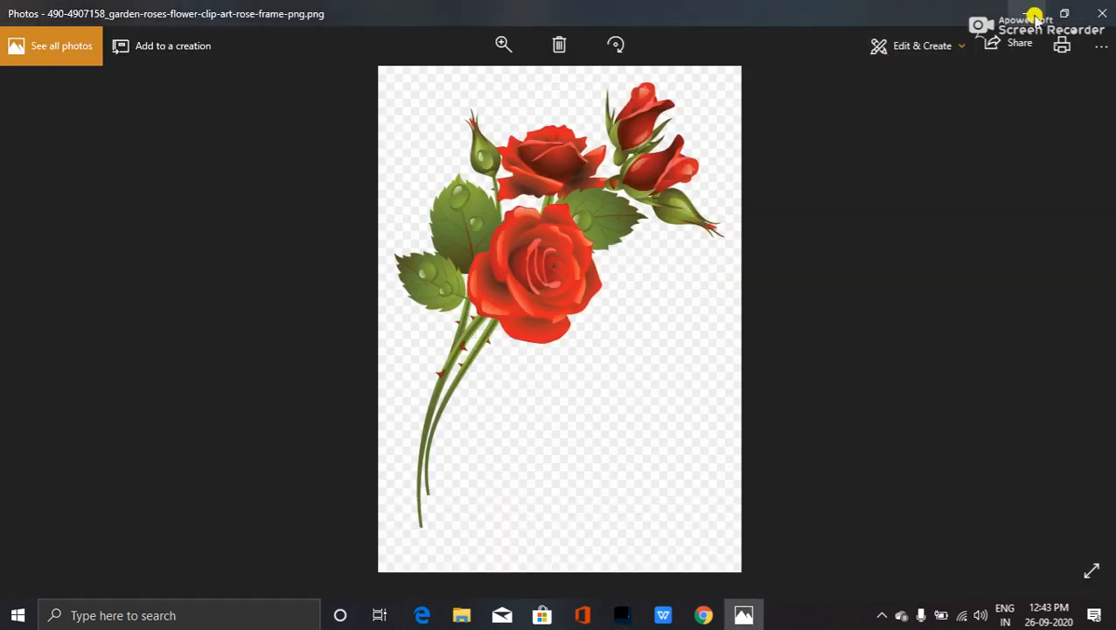
left_click(1032, 14)
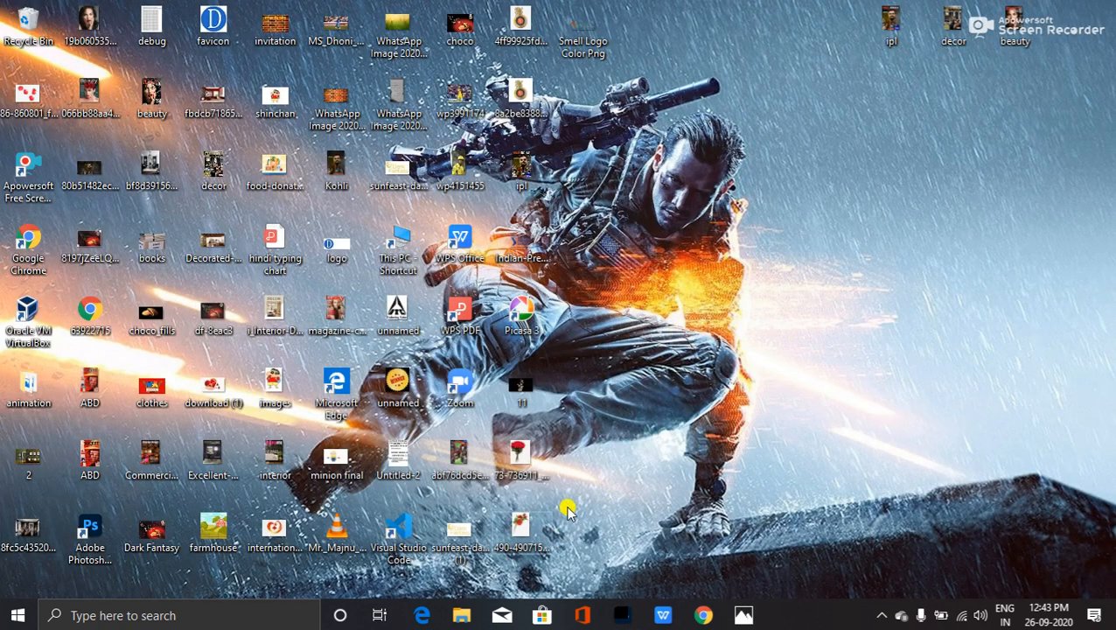
left_click(594, 26)
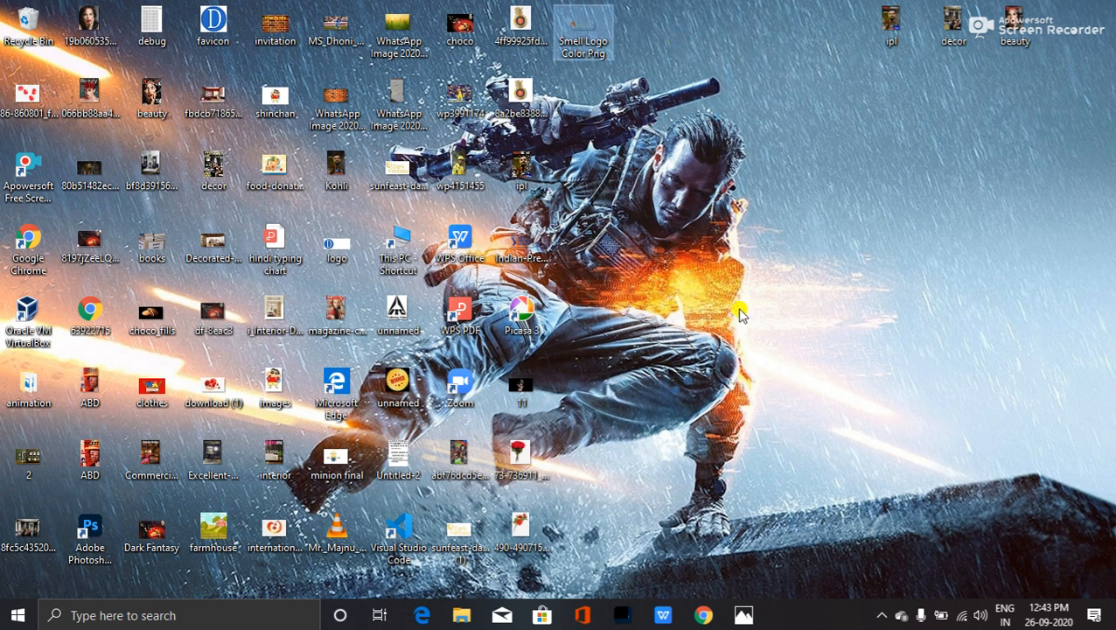
left_click(753, 615)
mouse_move(749, 614)
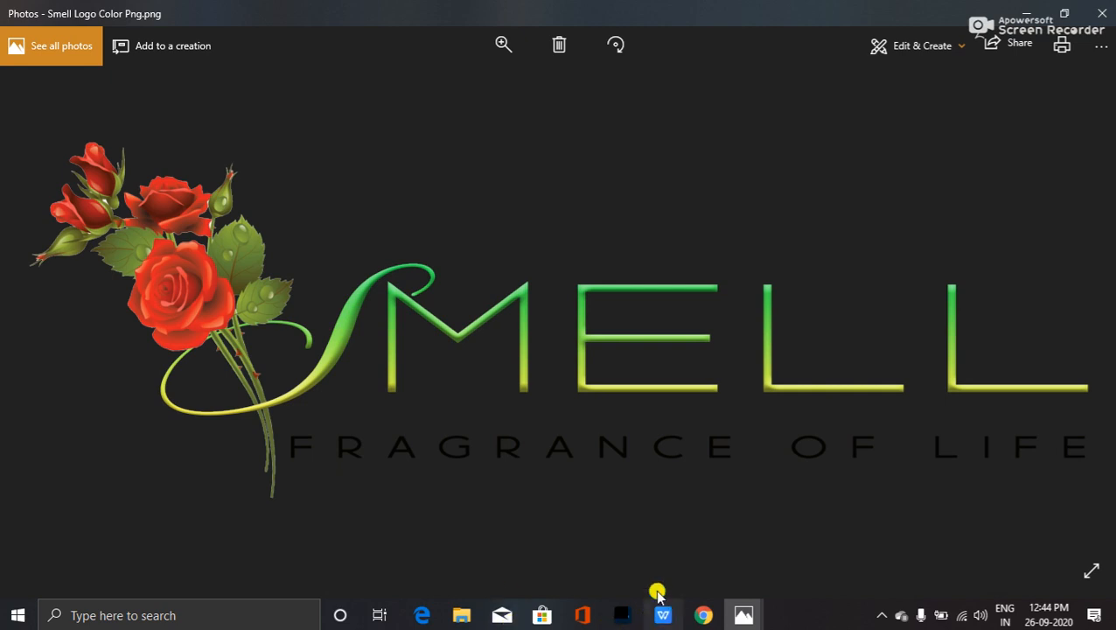
left_click(624, 614)
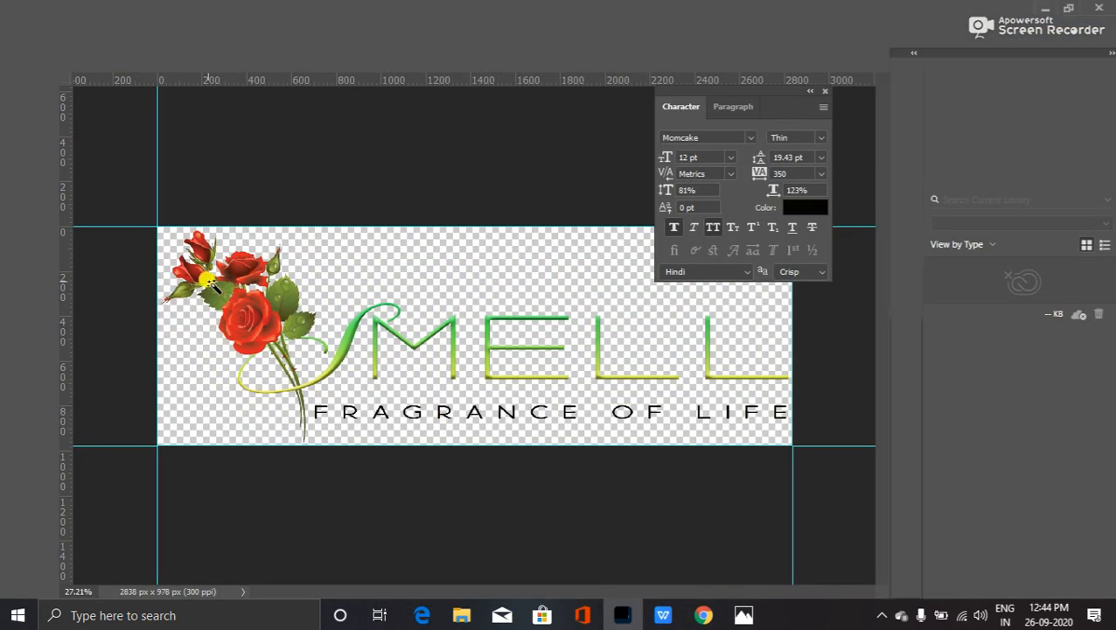
scroll(180, 249, "up", 5)
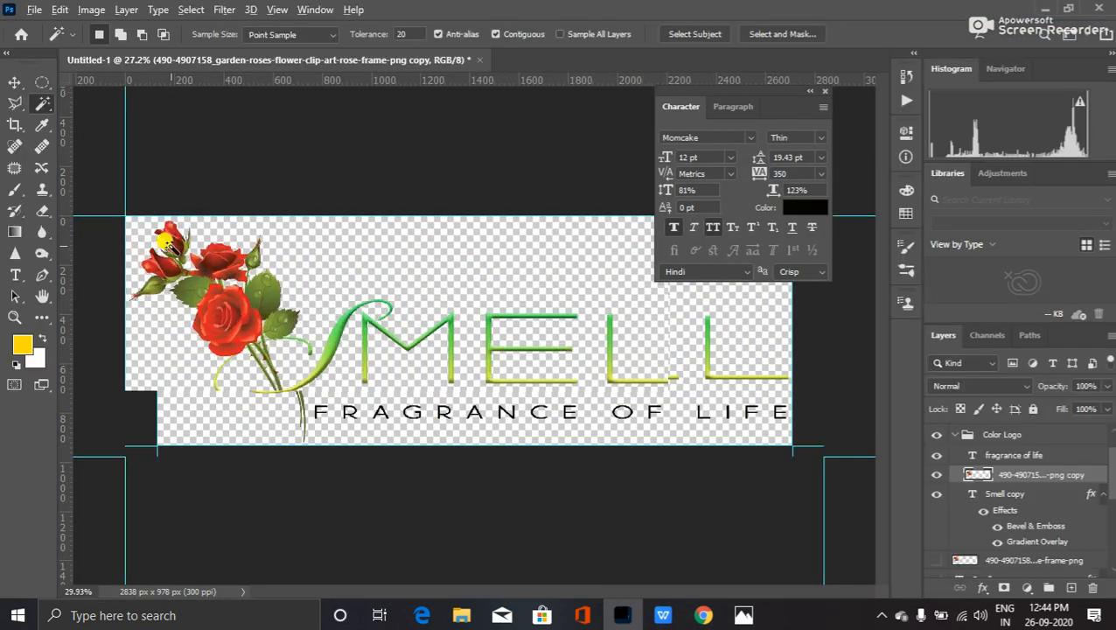
scroll(158, 267, "up", 3)
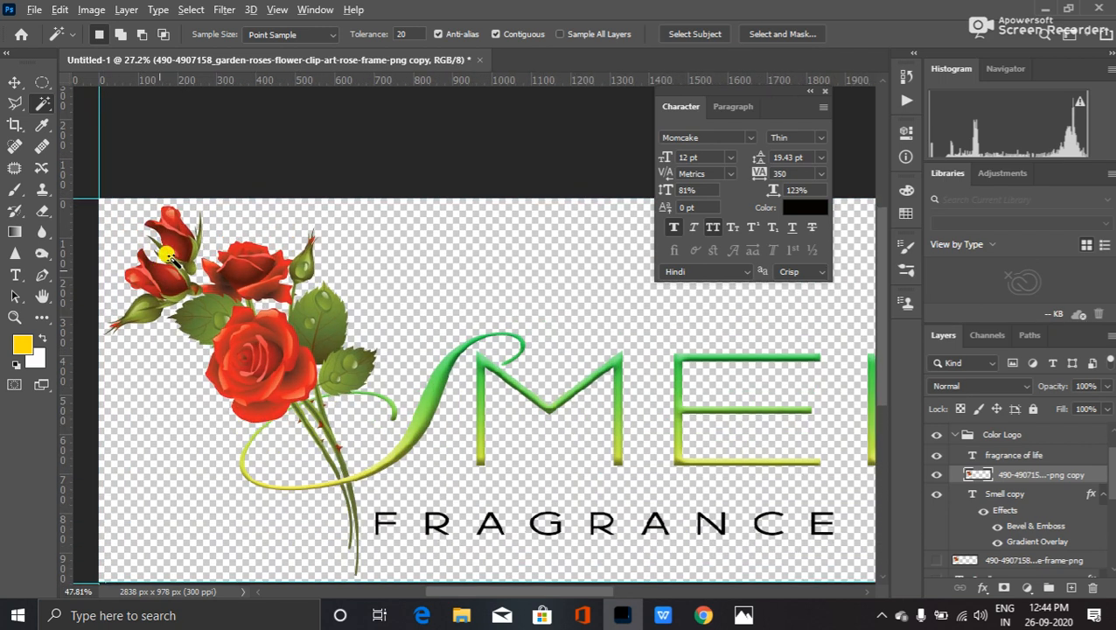
scroll(161, 276, "up", 2)
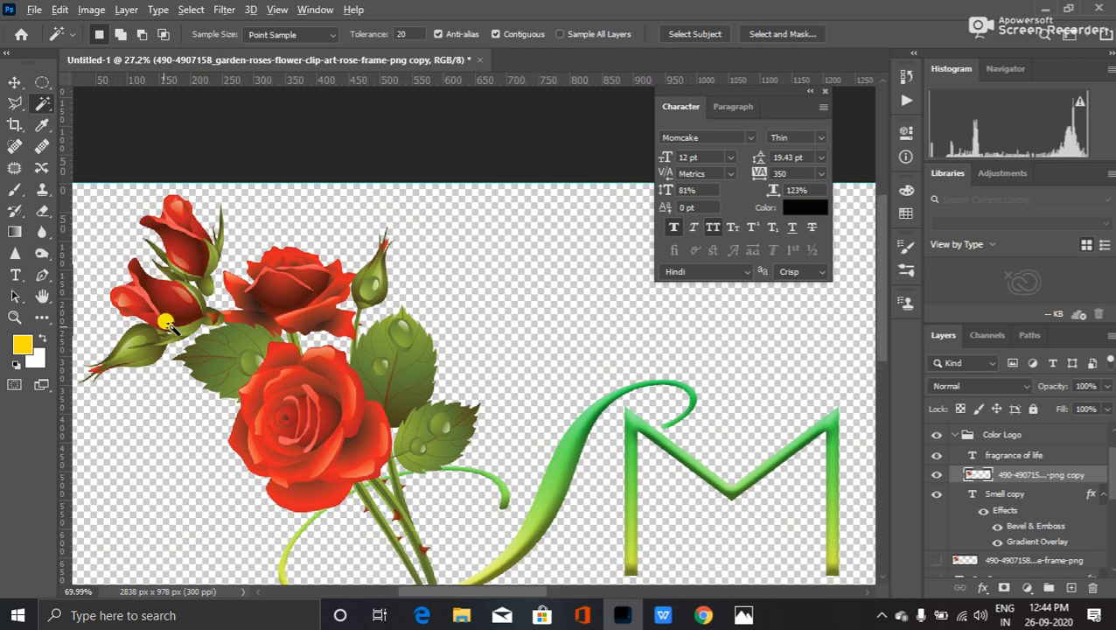
scroll(175, 289, "up", 2)
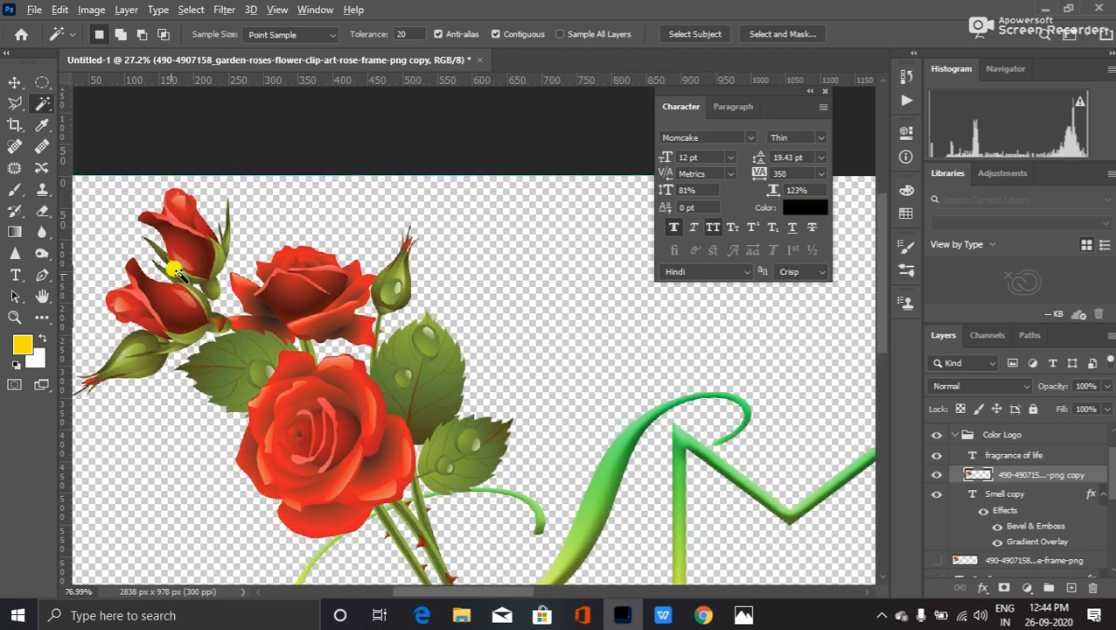
scroll(175, 271, "up", 1)
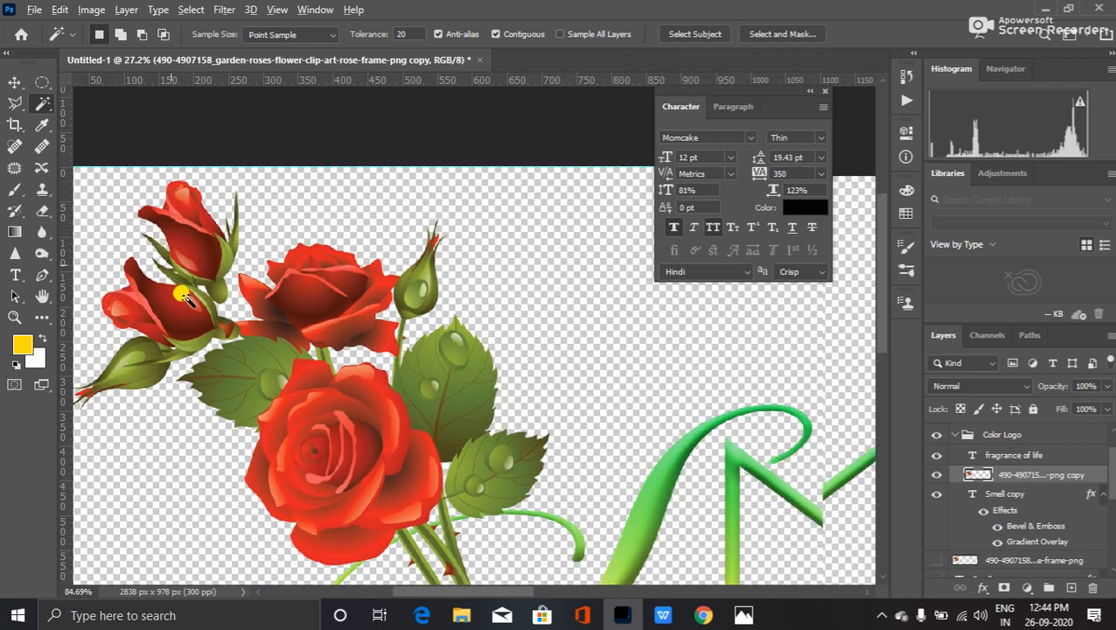
scroll(185, 295, "up", 1)
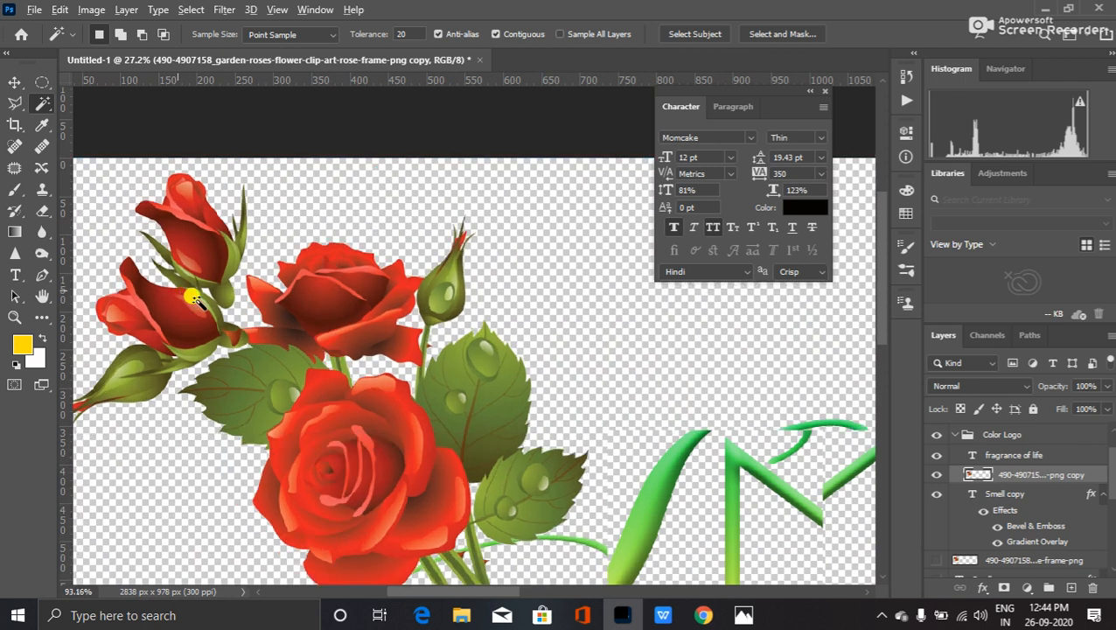
scroll(203, 298, "up", 1)
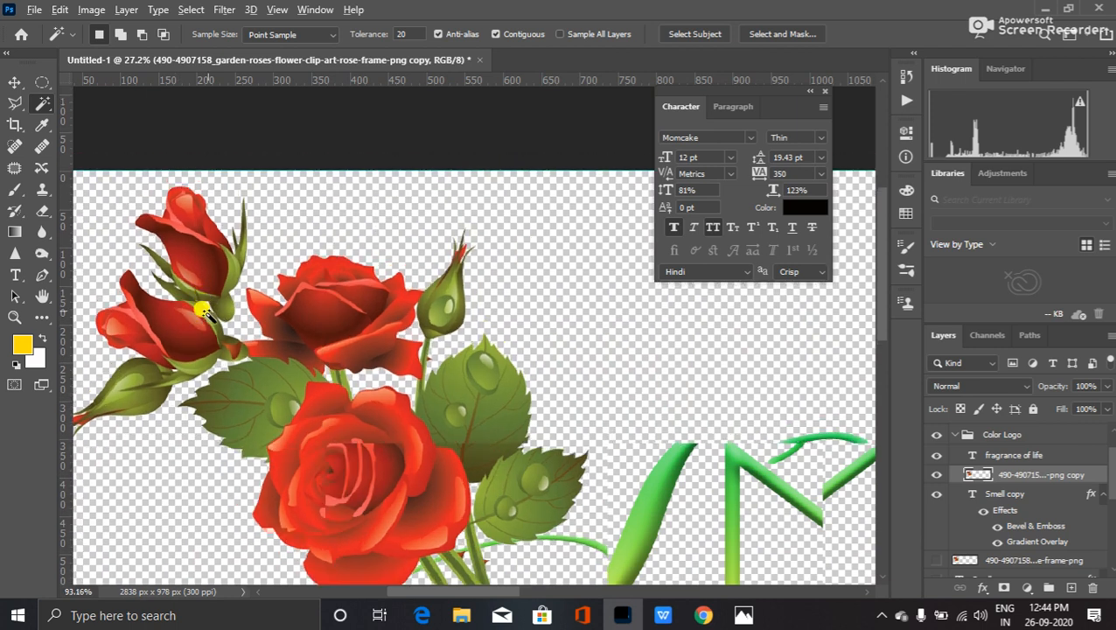
scroll(203, 313, "up", 1)
scroll(202, 315, "up", 1)
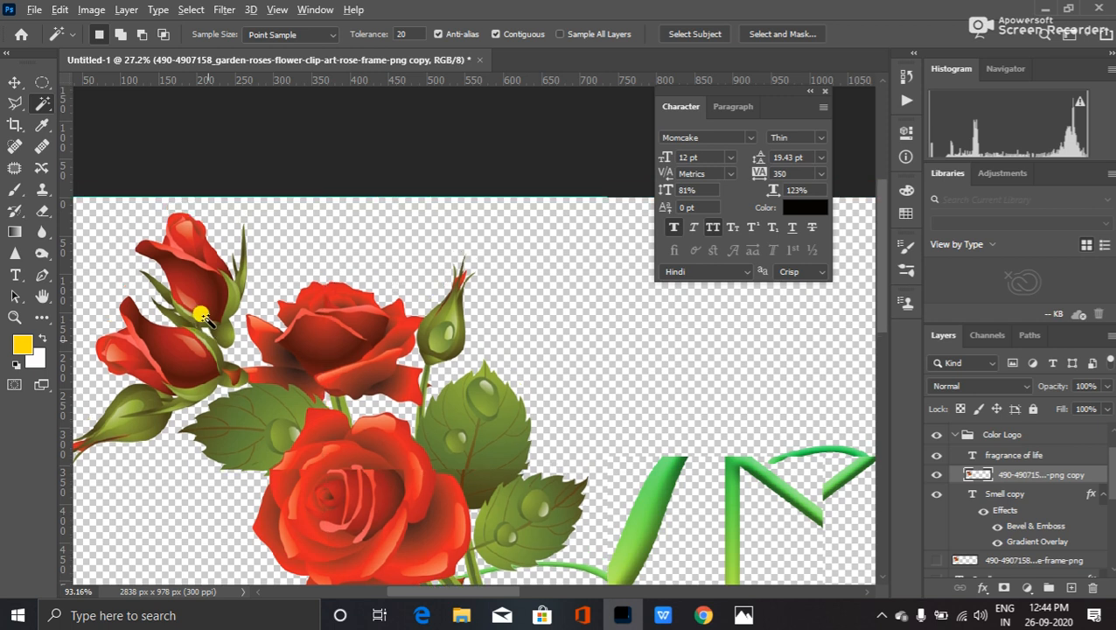
scroll(195, 324, "up", 1)
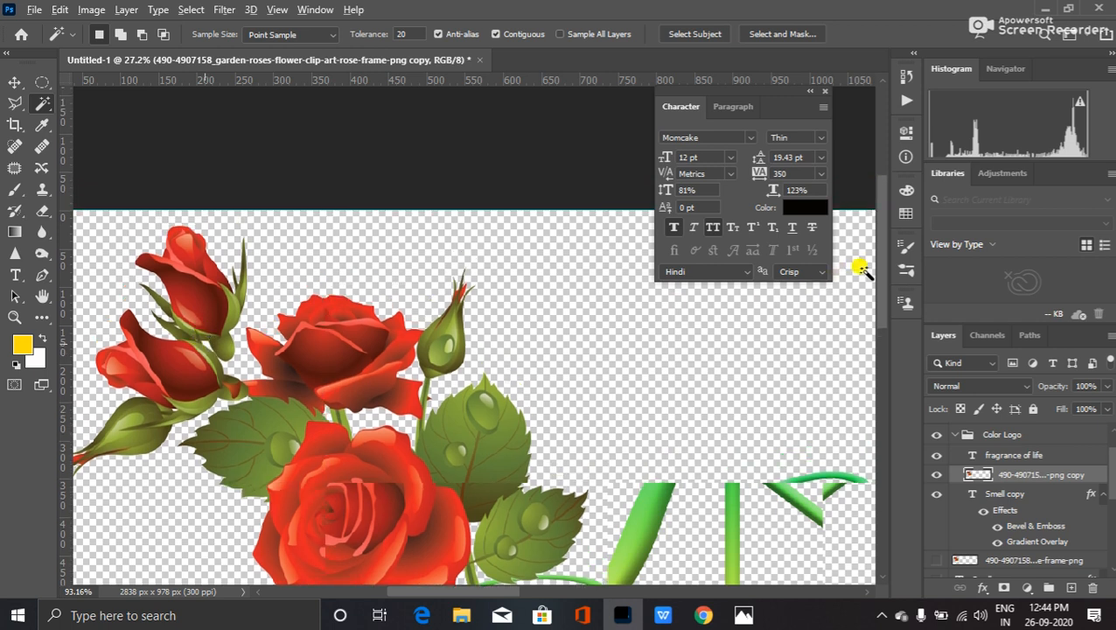
scroll(877, 251, "up", 4)
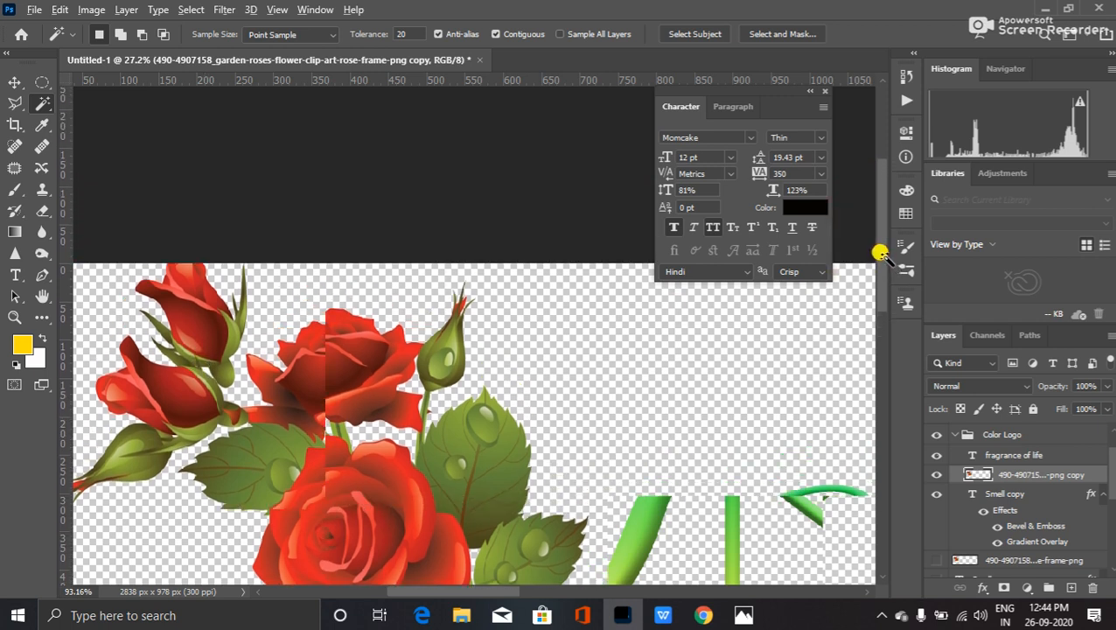
scroll(879, 254, "up", 10)
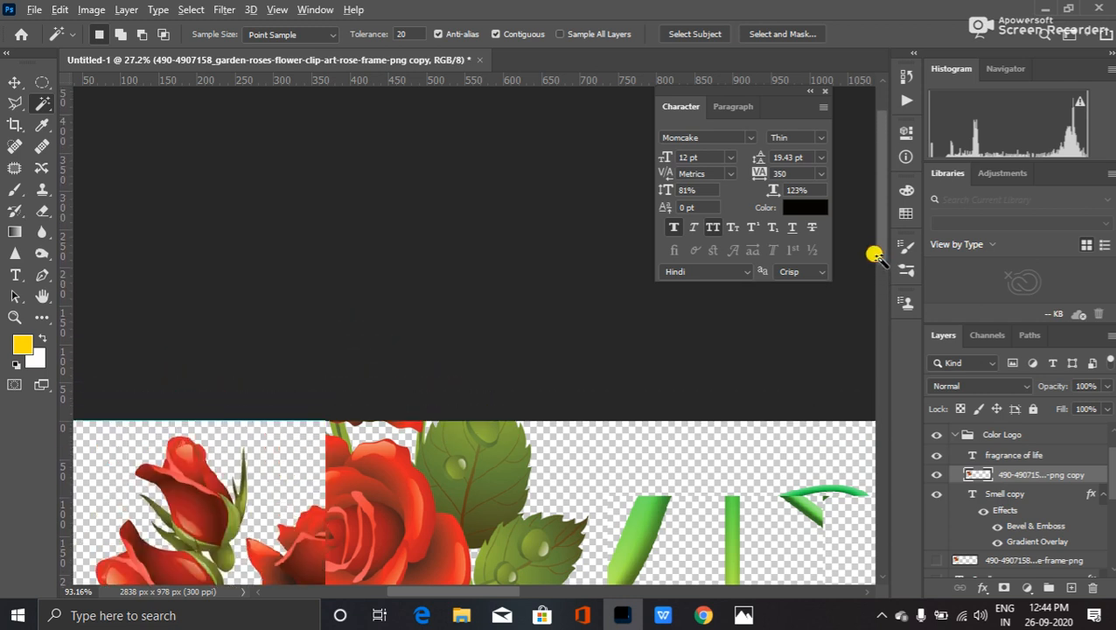
scroll(877, 249, "up", 8)
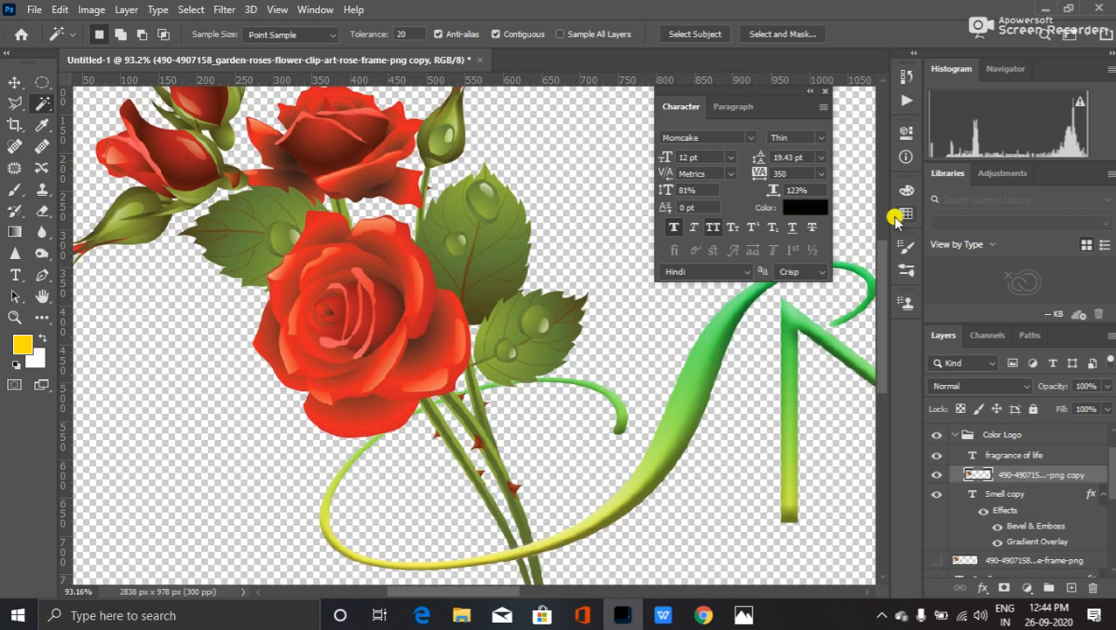
scroll(886, 263, "up", 5)
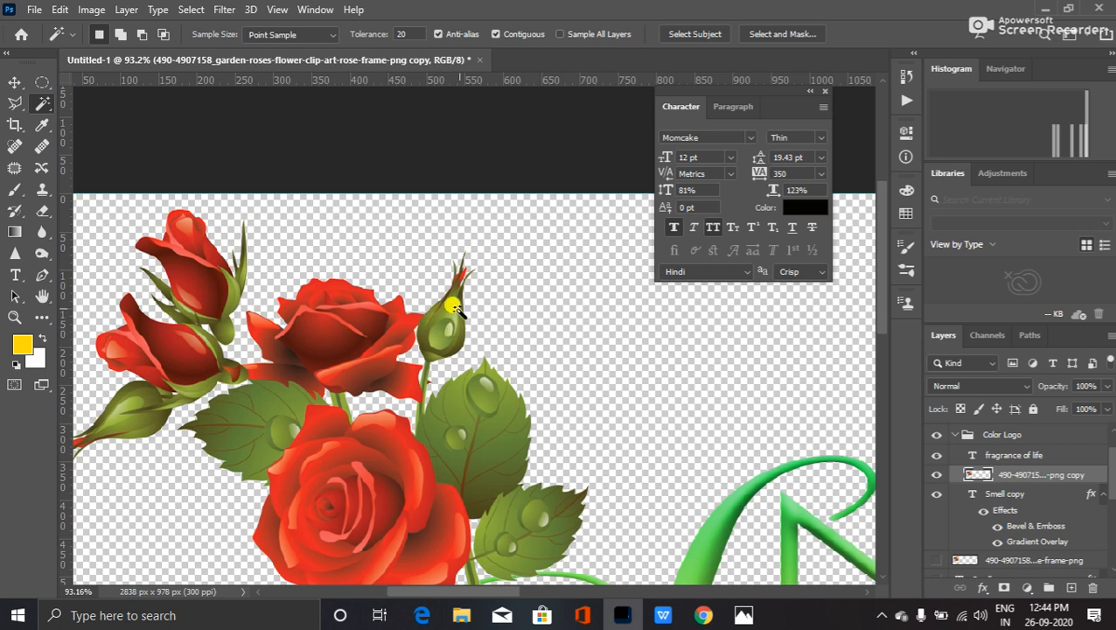
scroll(409, 318, "up", 3)
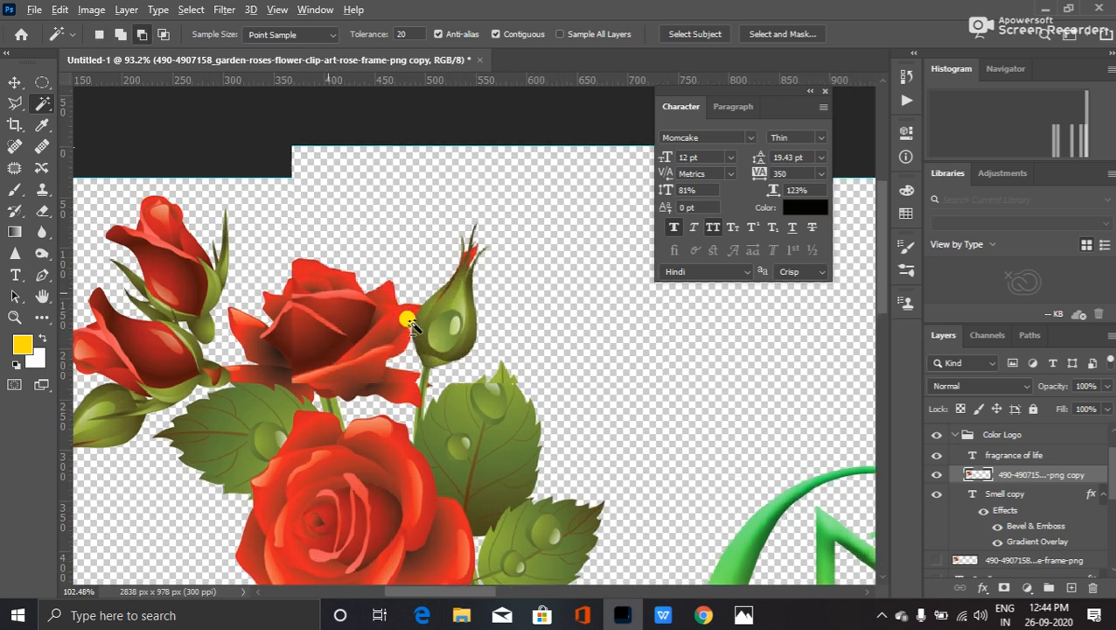
scroll(395, 317, "up", 2)
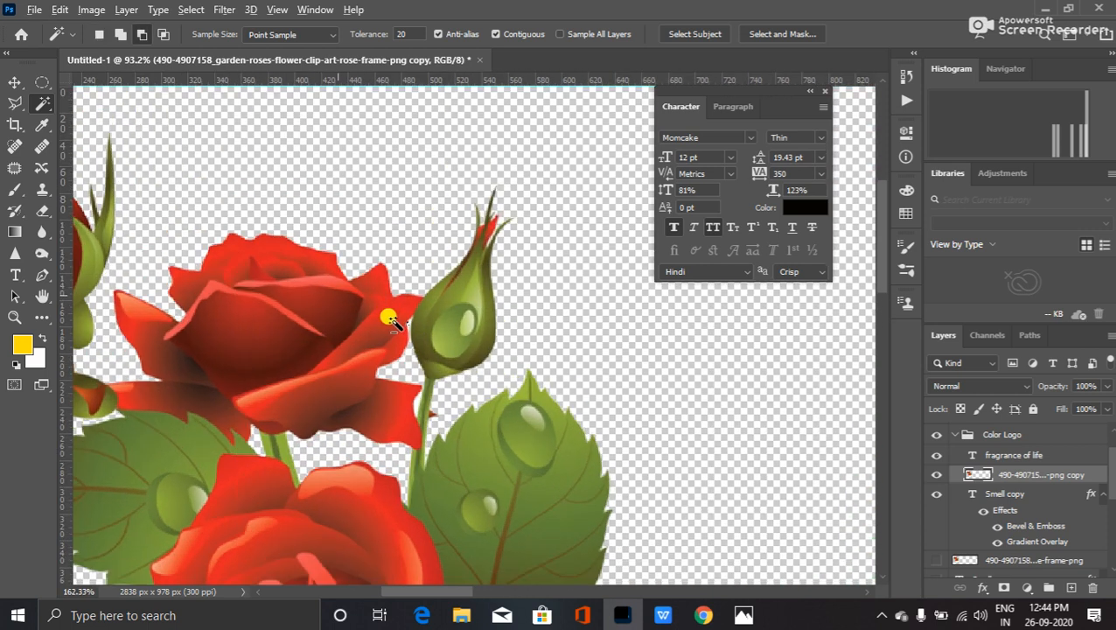
scroll(391, 320, "up", 4)
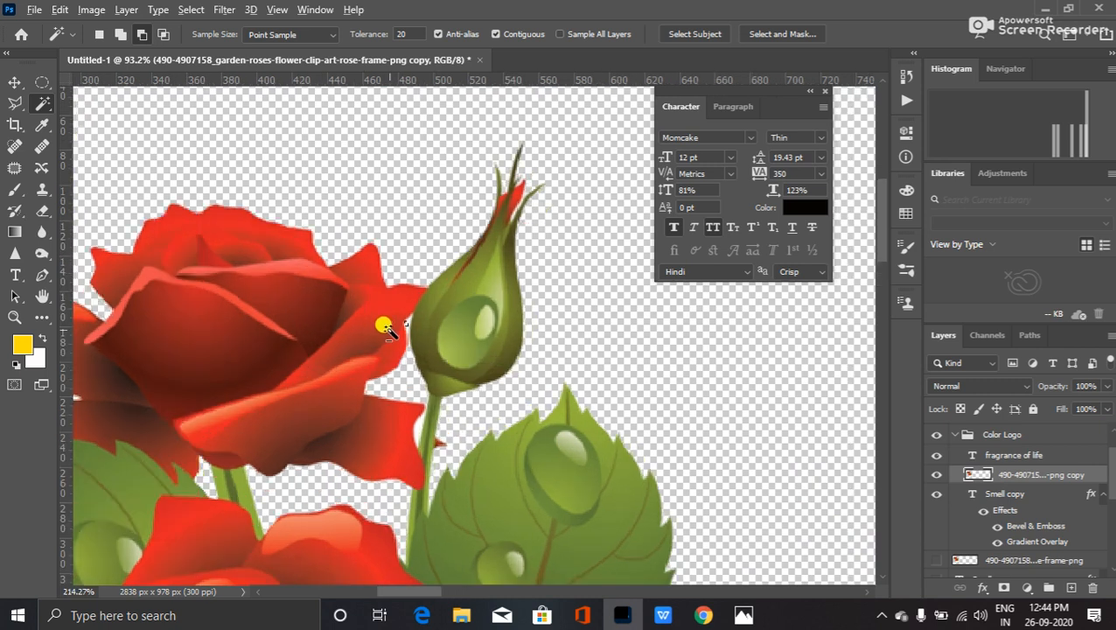
scroll(385, 328, "up", 1)
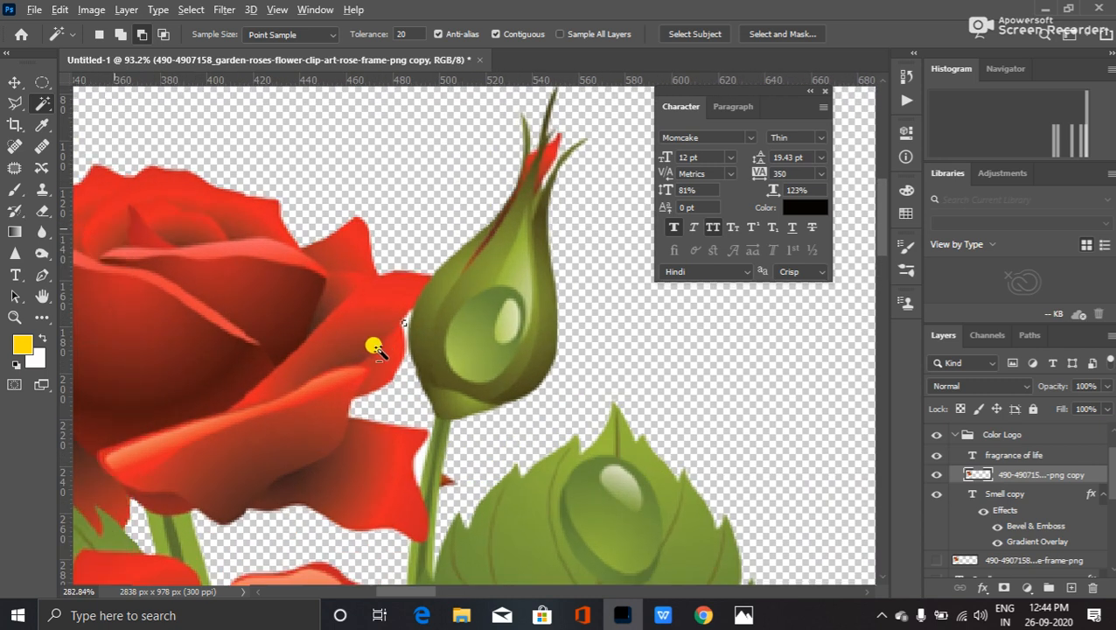
scroll(398, 341, "up", 1)
scroll(405, 365, "up", 3)
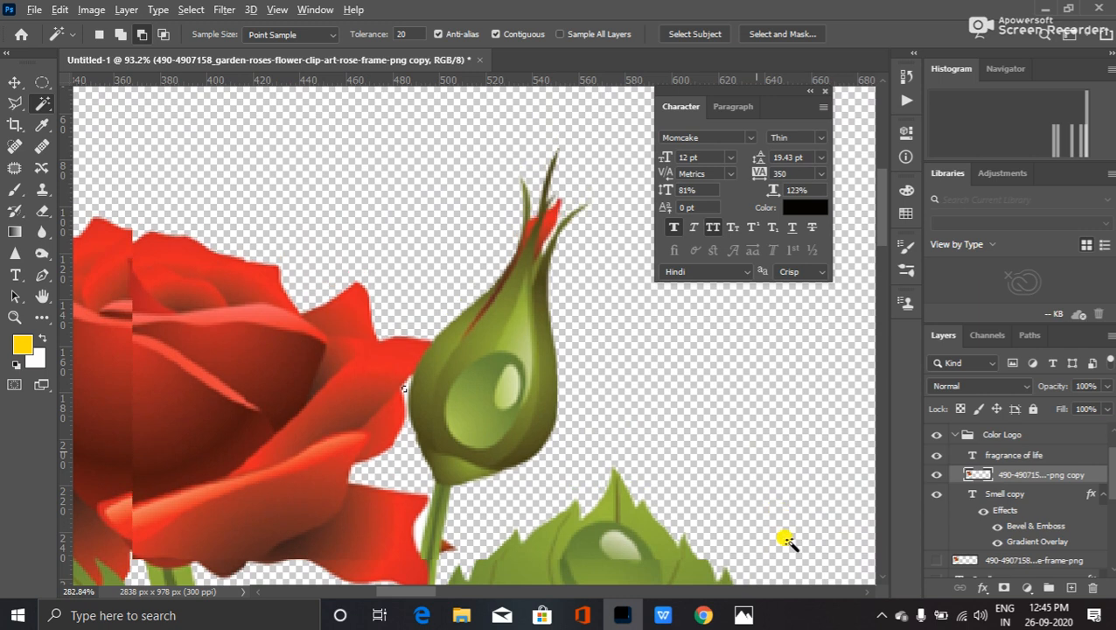
scroll(721, 568, "up", 3)
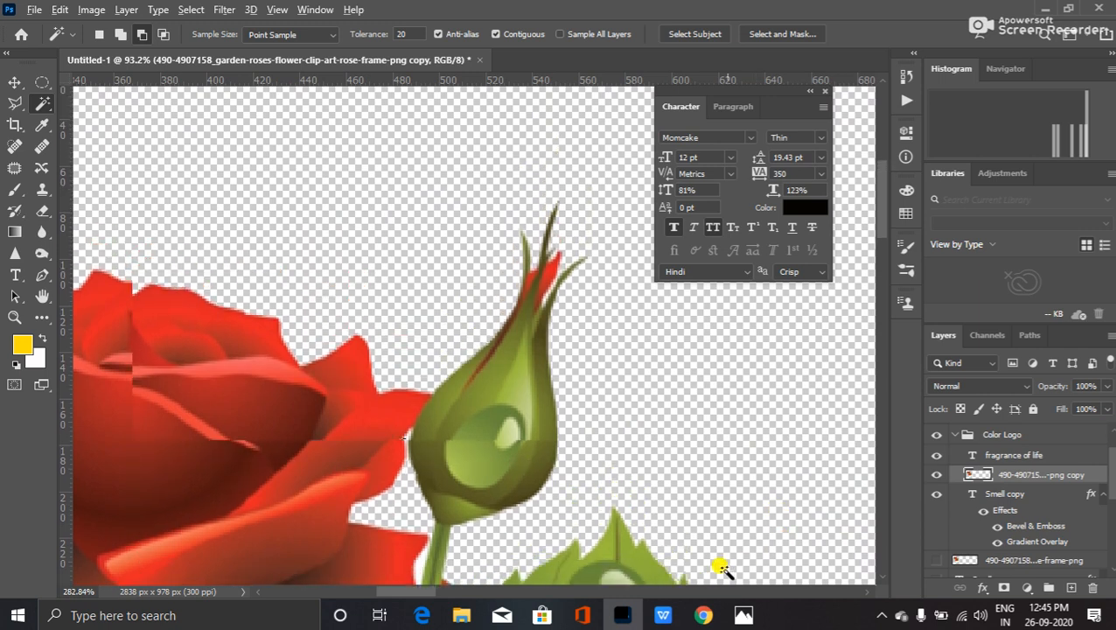
scroll(721, 569, "up", 3)
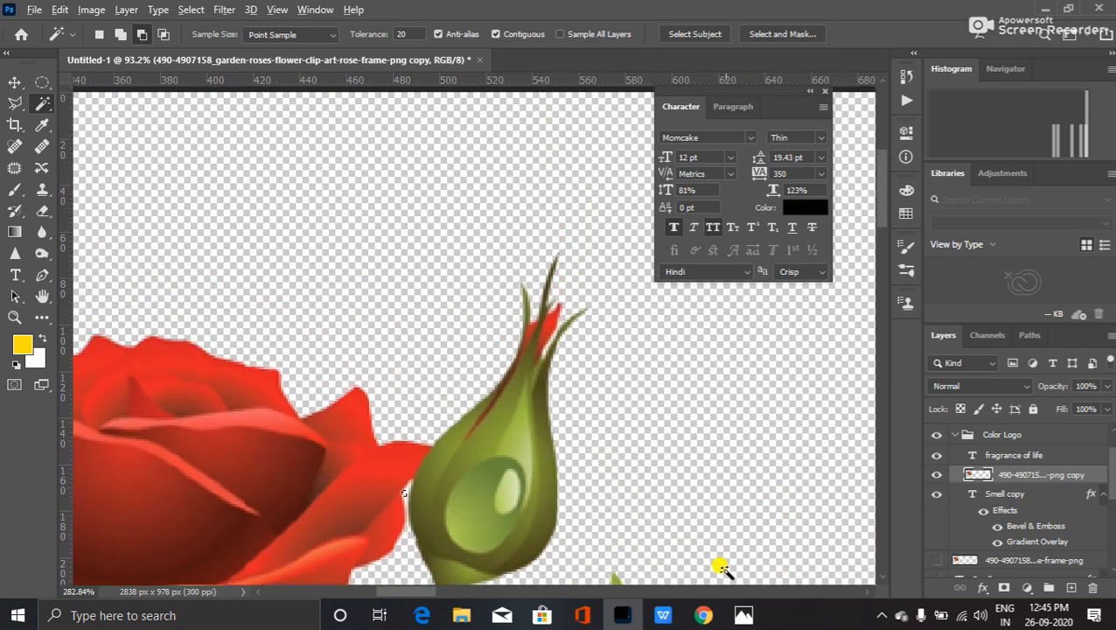
scroll(721, 568, "up", 4)
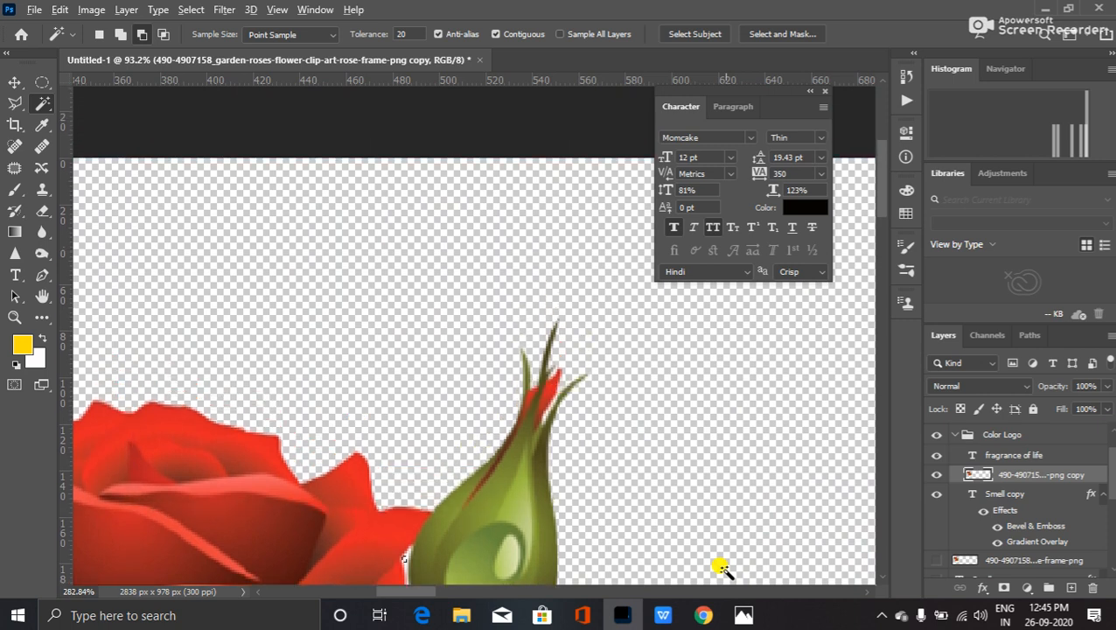
scroll(721, 568, "up", 5)
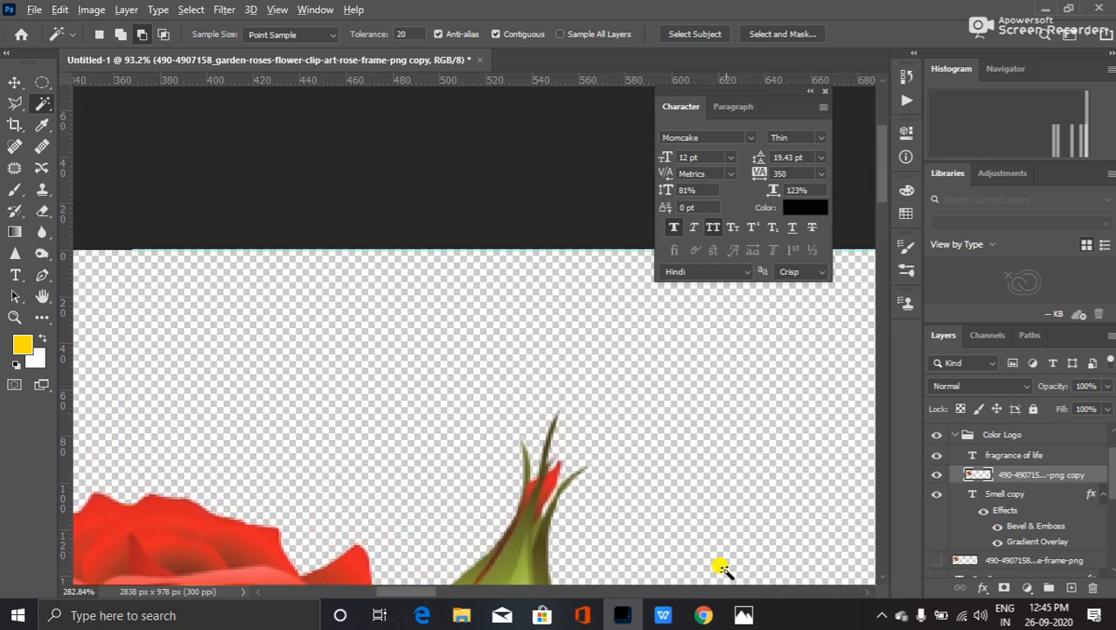
scroll(721, 568, "up", 7)
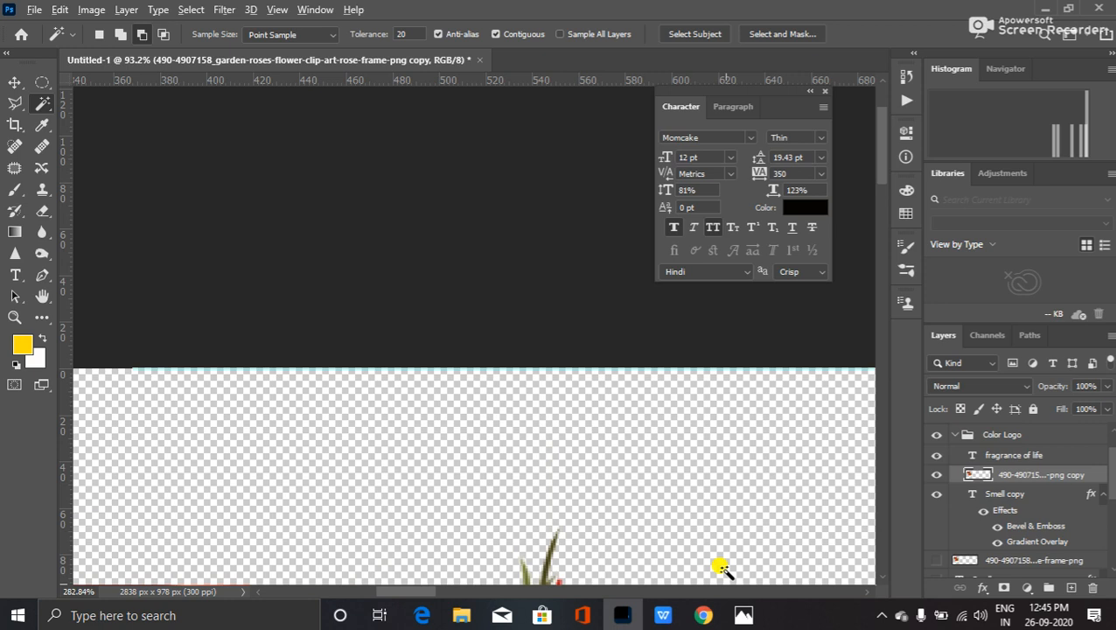
scroll(721, 569, "up", 2)
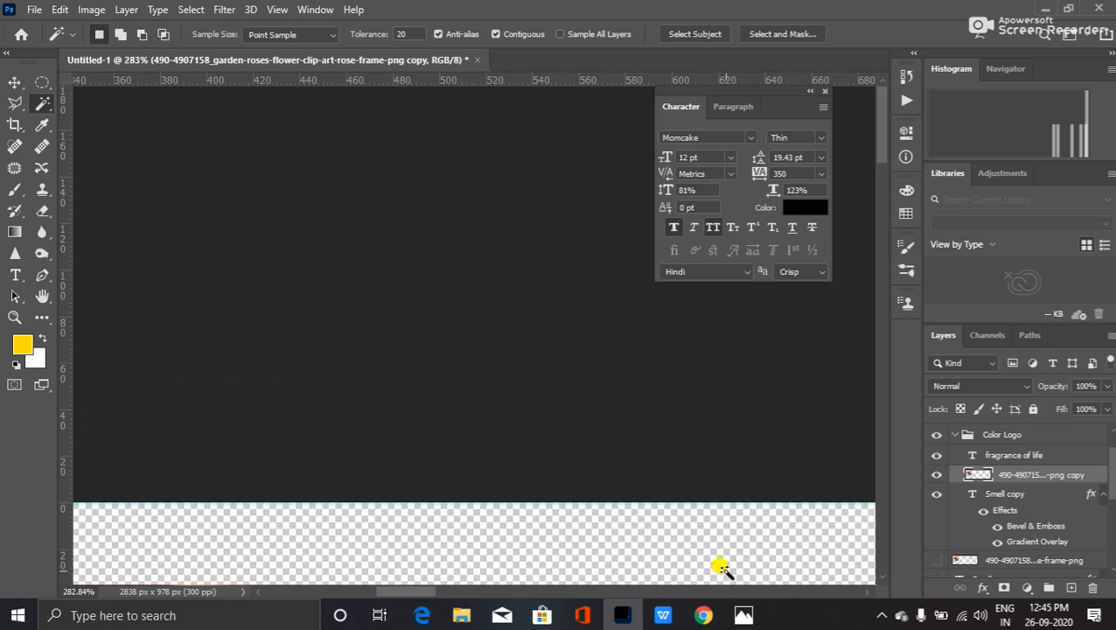
- Magic Wand the gap between petal edge and bud, then pan to the upper rosebuds
left_click_drag(882, 132, 879, 243)
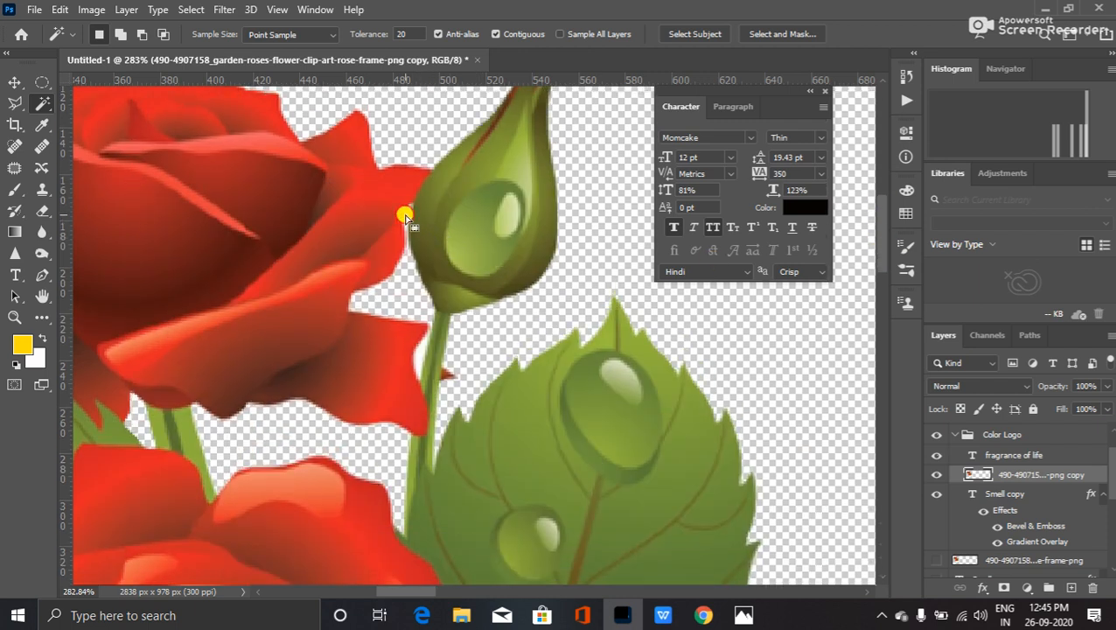
left_click(405, 217)
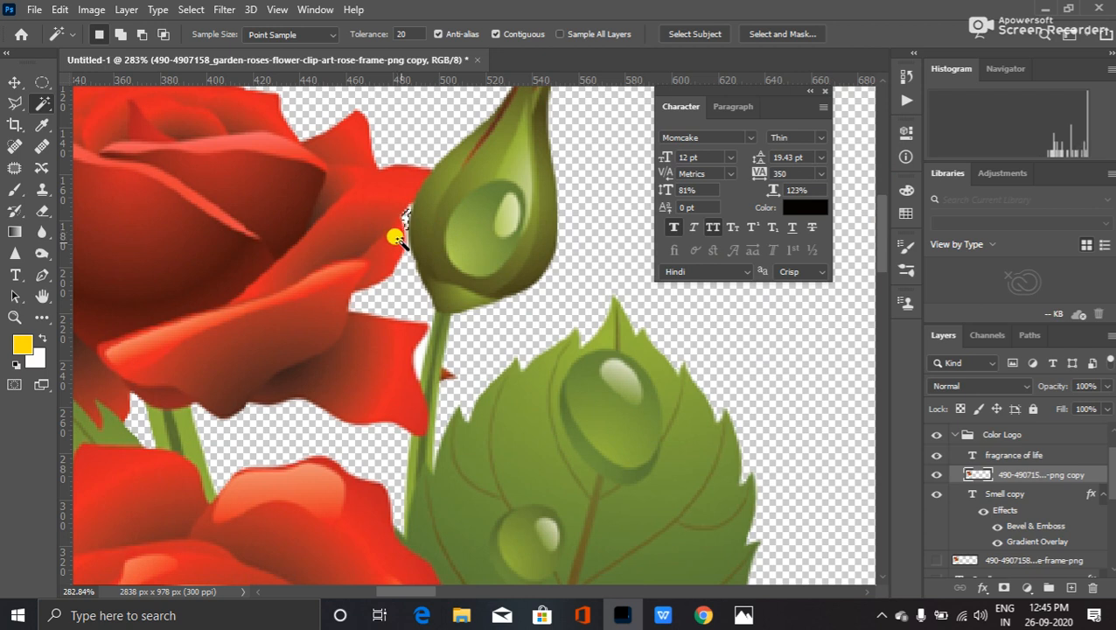
left_click(418, 357)
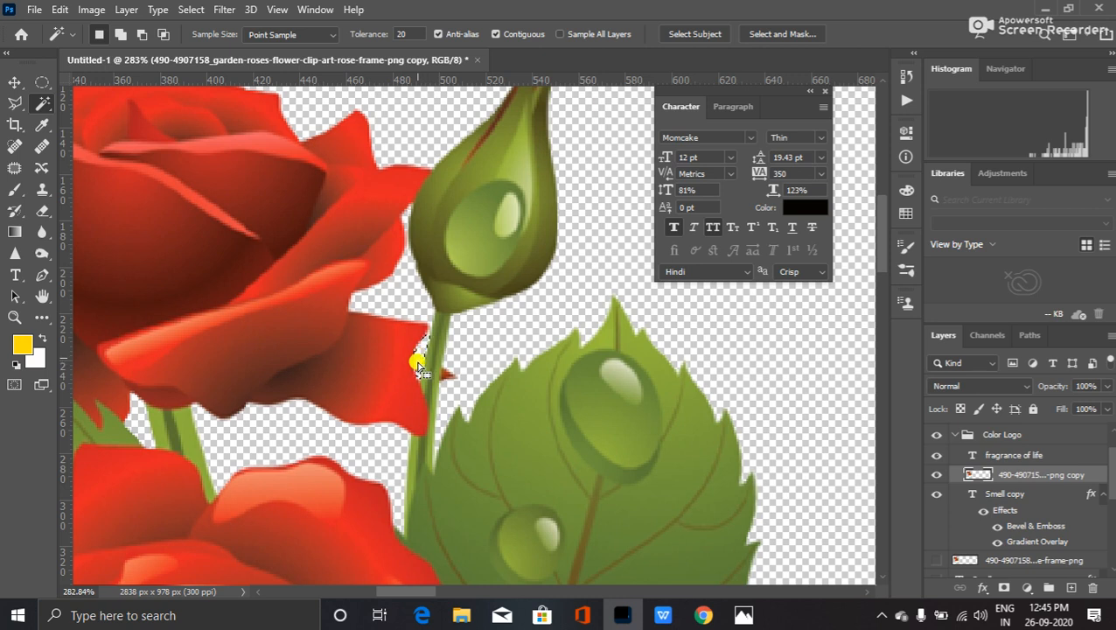
left_click_drag(331, 405, 474, 471)
- Re-save the logo as PNG named Smell Logo Color Png, overwriting the existing file
left_click(35, 12)
left_click(90, 207)
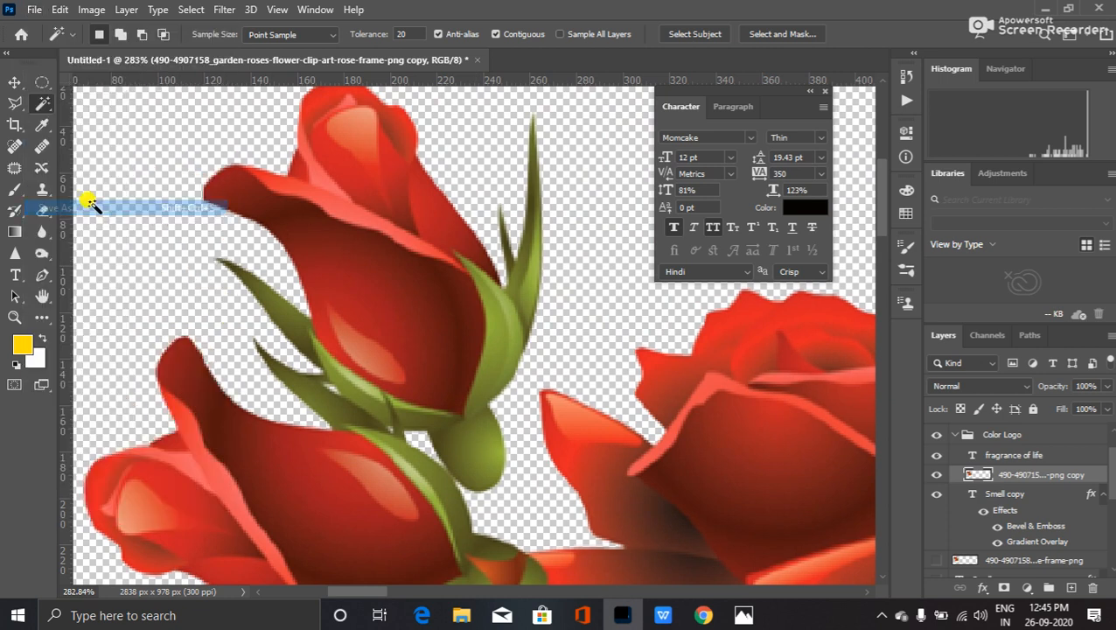
left_click(610, 429)
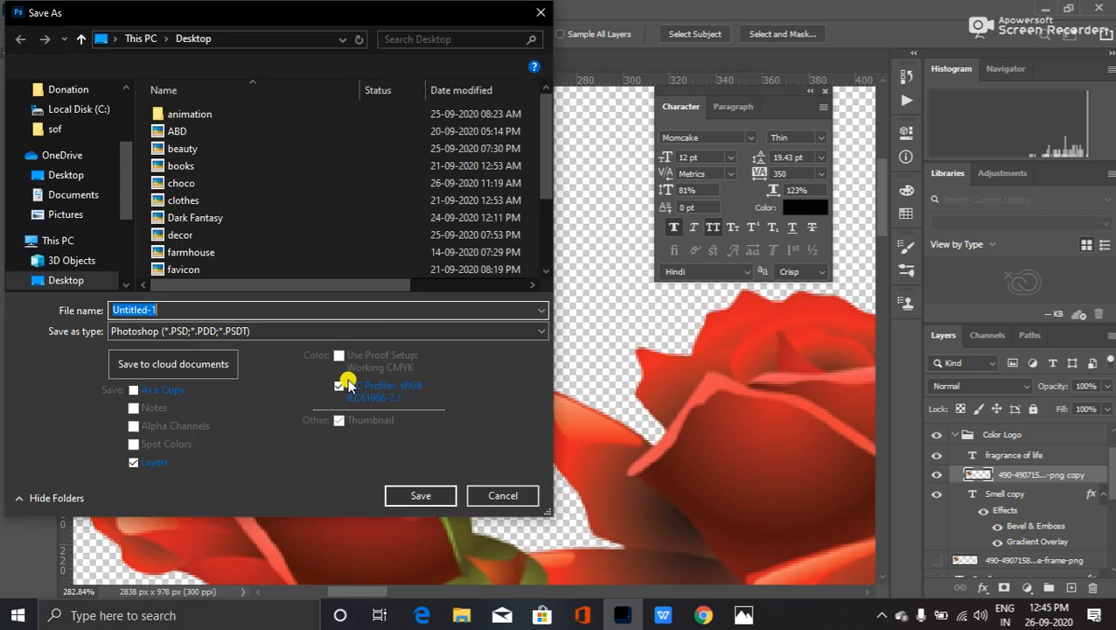
left_click(229, 331)
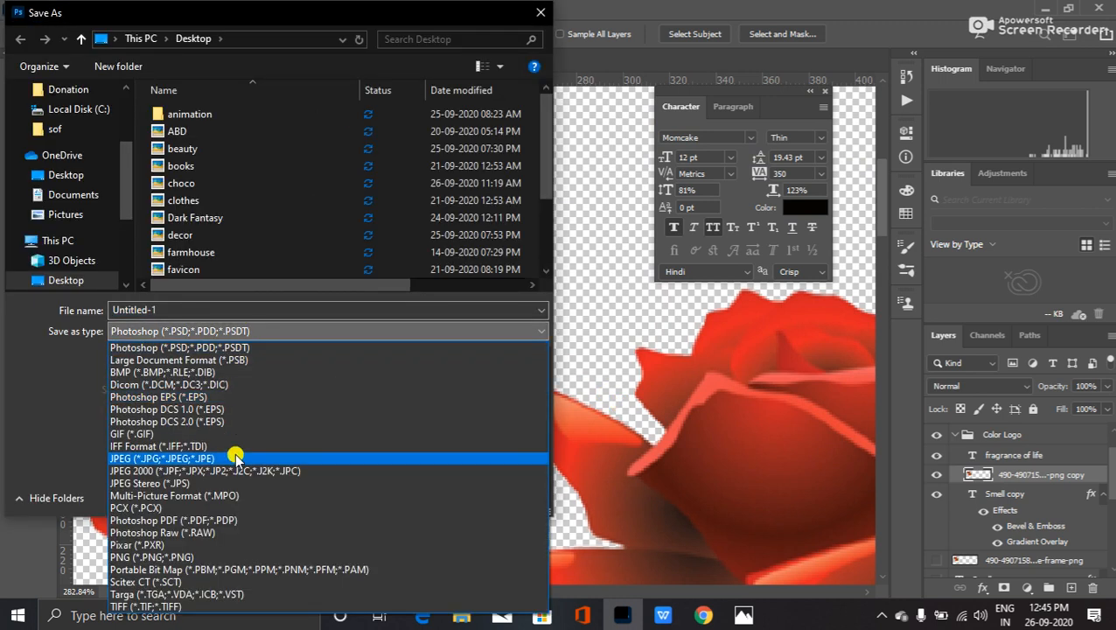
left_click(238, 557)
left_click(243, 270)
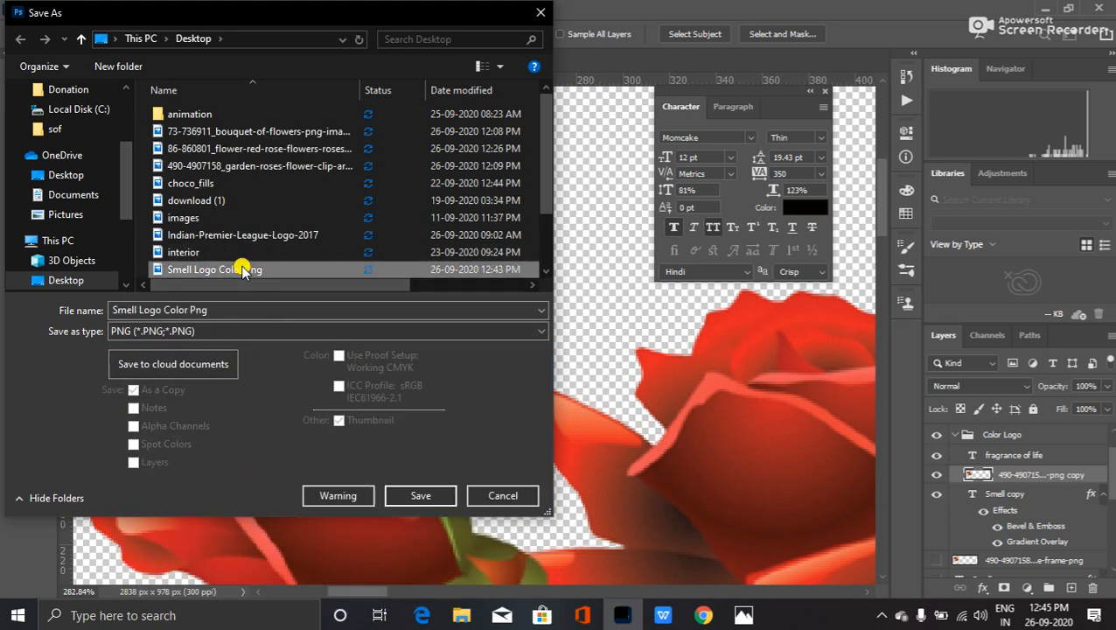
left_click(408, 495)
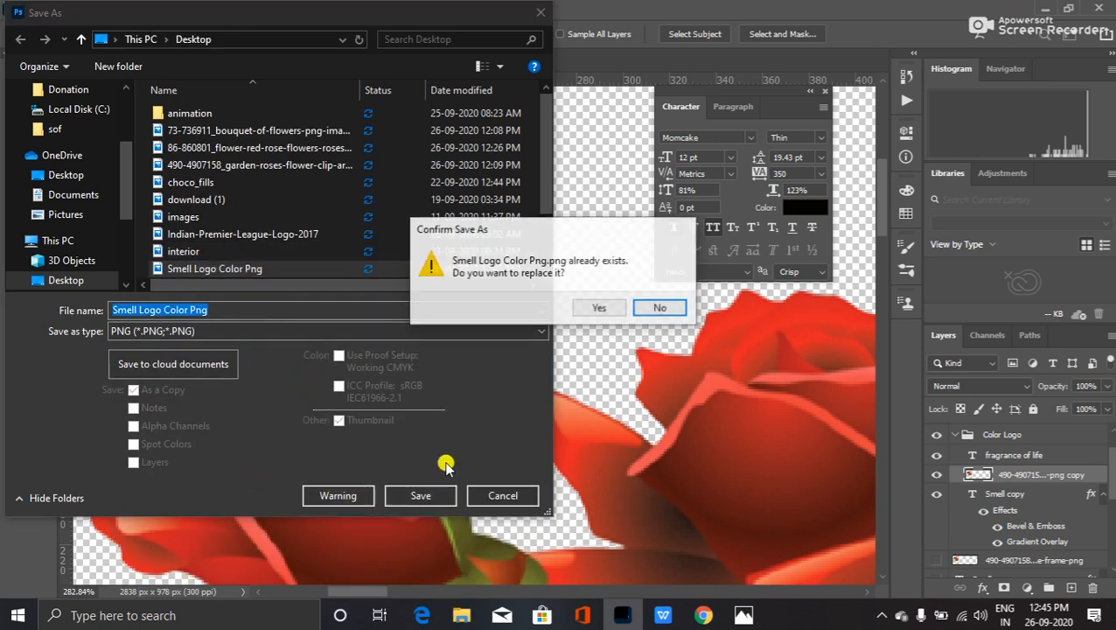
left_click(599, 307)
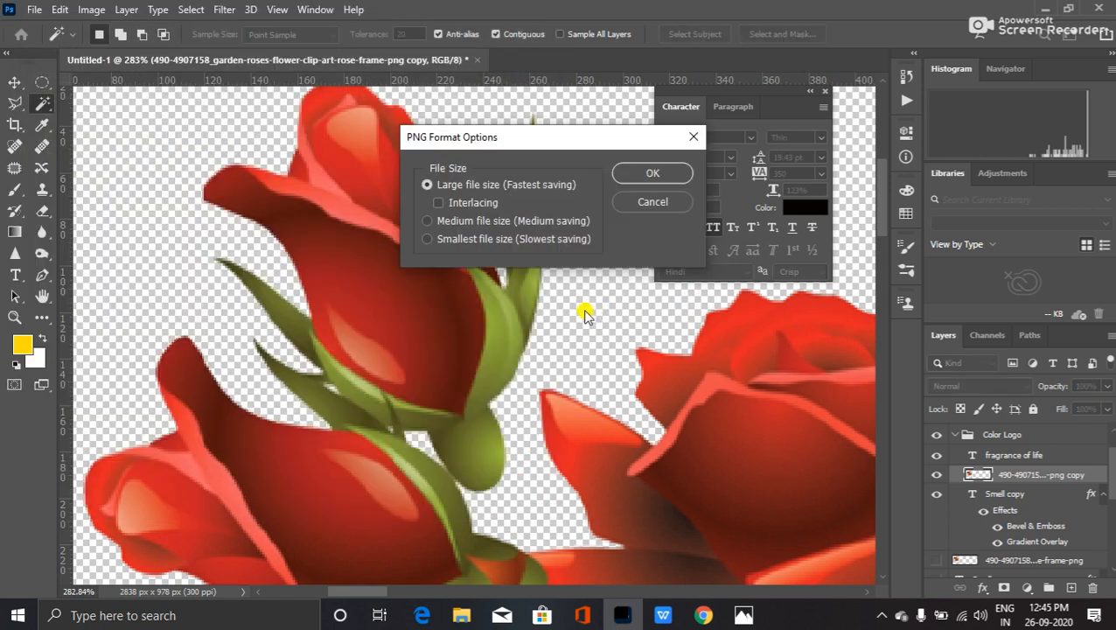
left_click(635, 175)
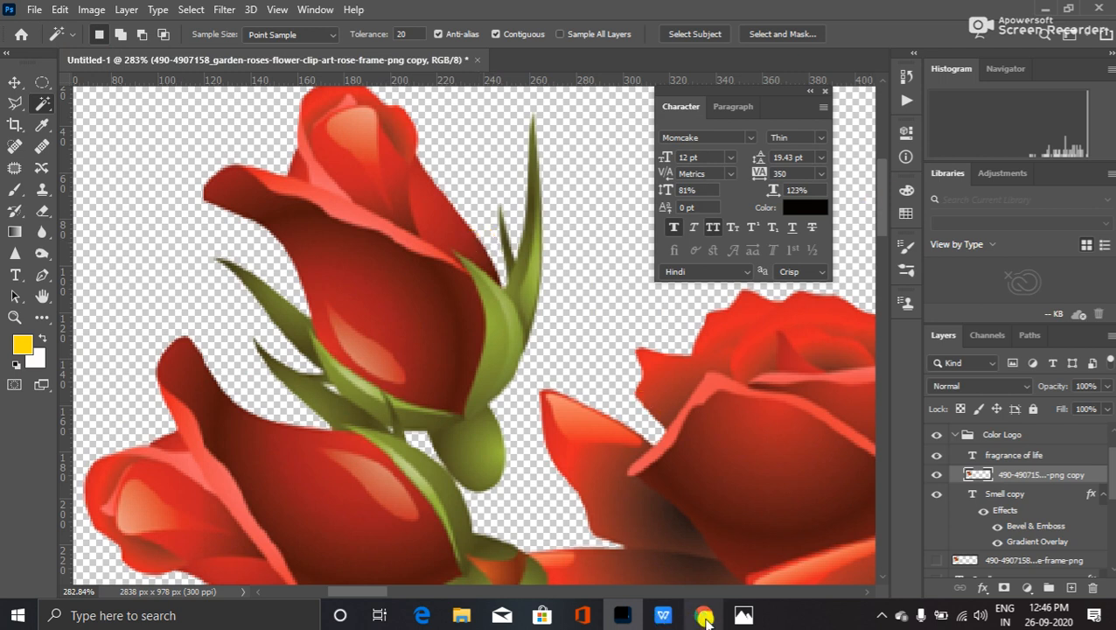
mouse_move(747, 618)
left_click(831, 546)
left_click(1050, 8)
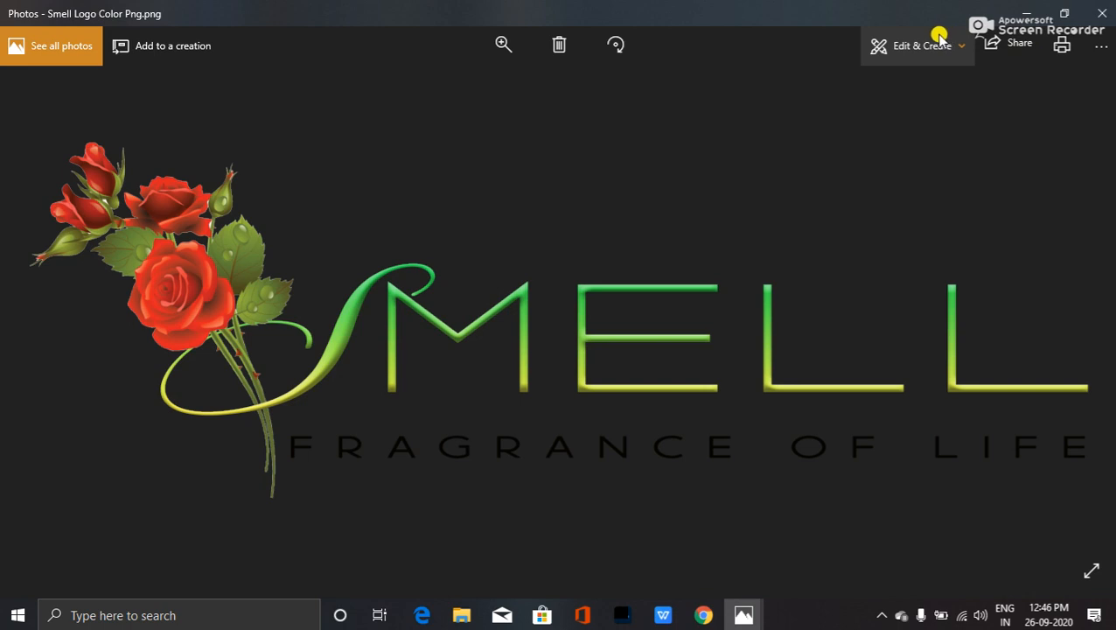
left_click(1100, 12)
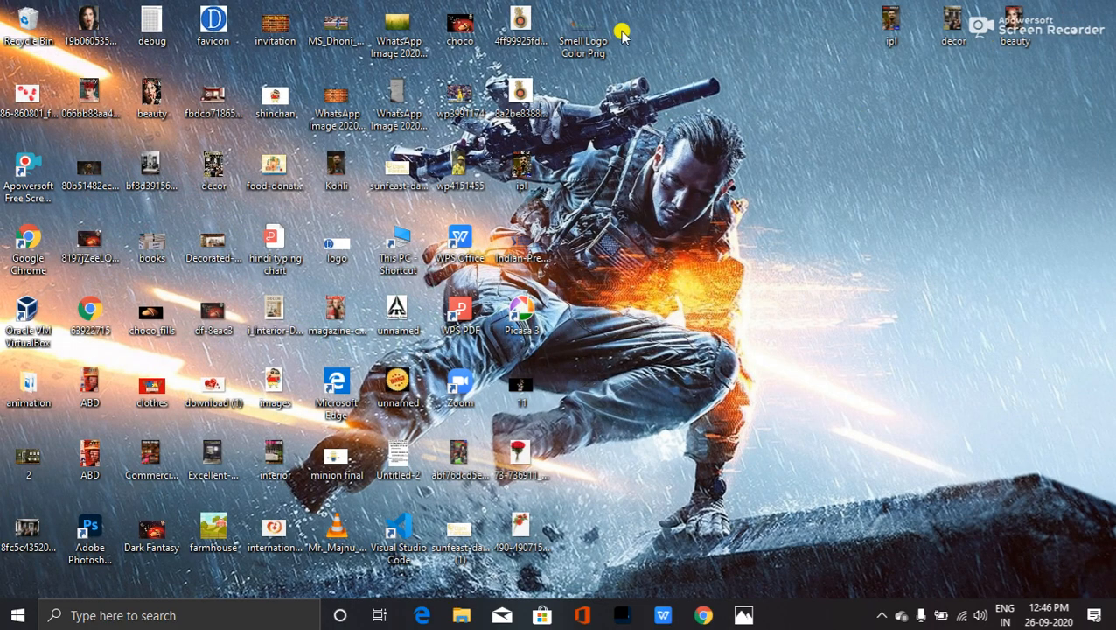
left_click(741, 614)
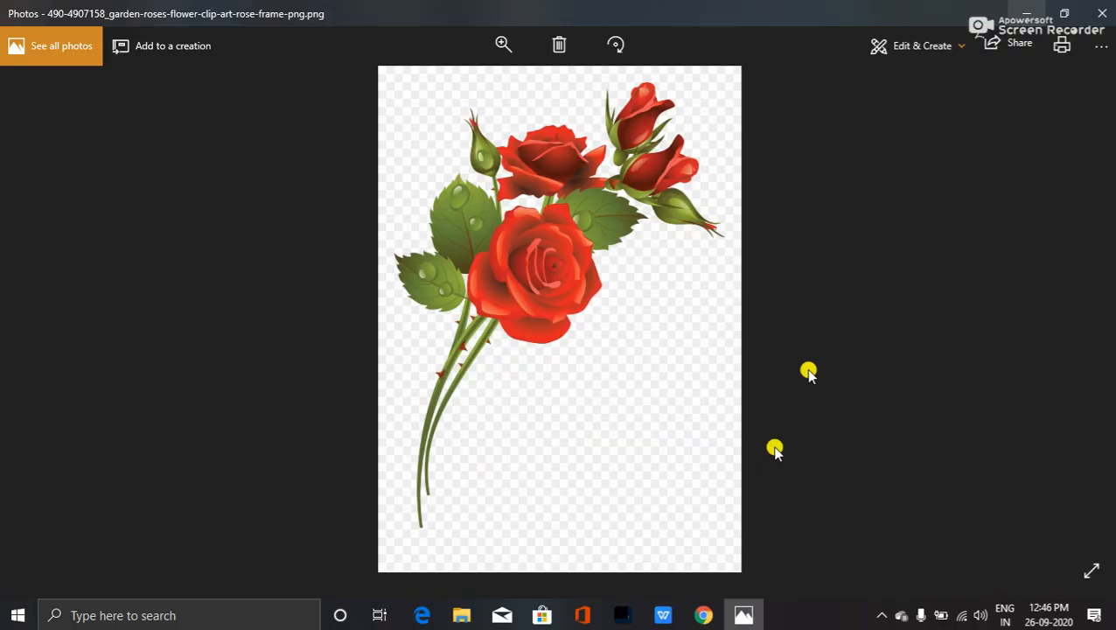
left_click(1045, 22)
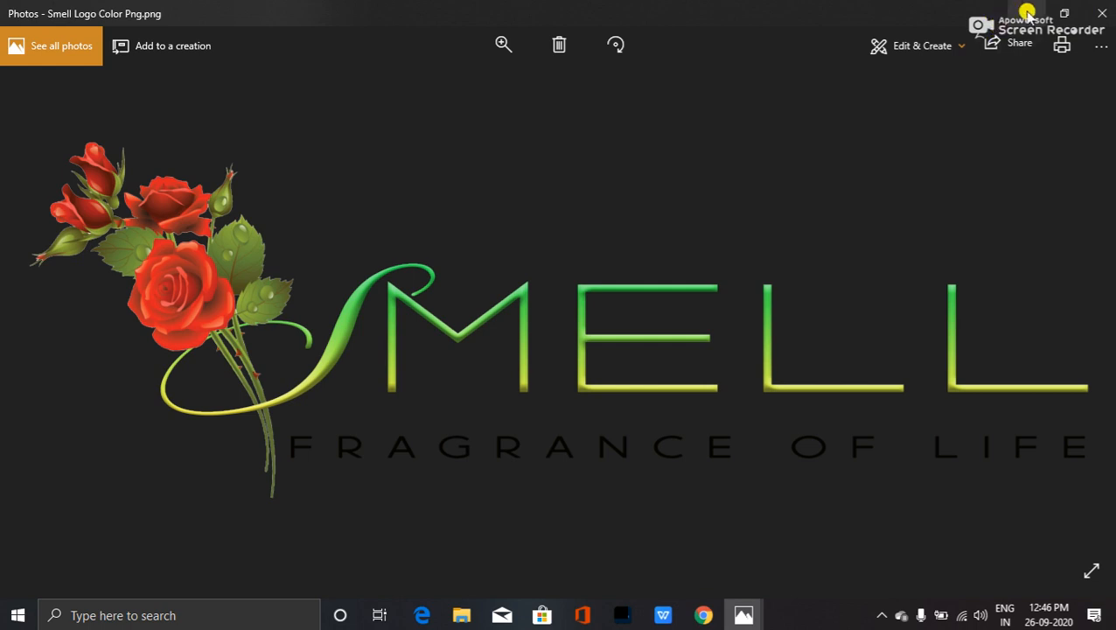
key("Right")
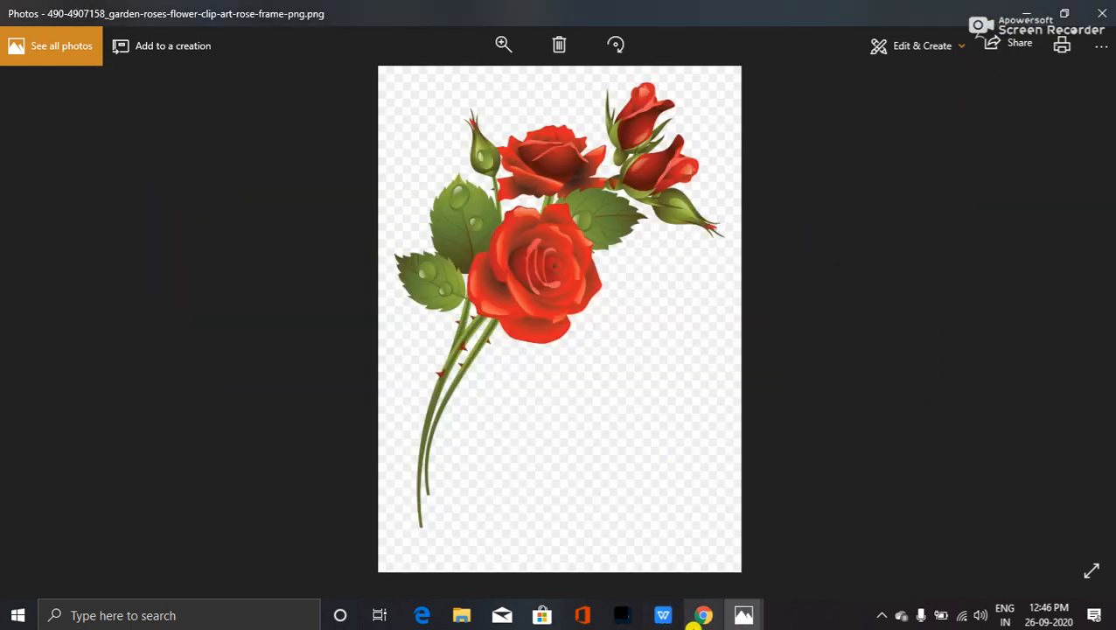
left_click(627, 615)
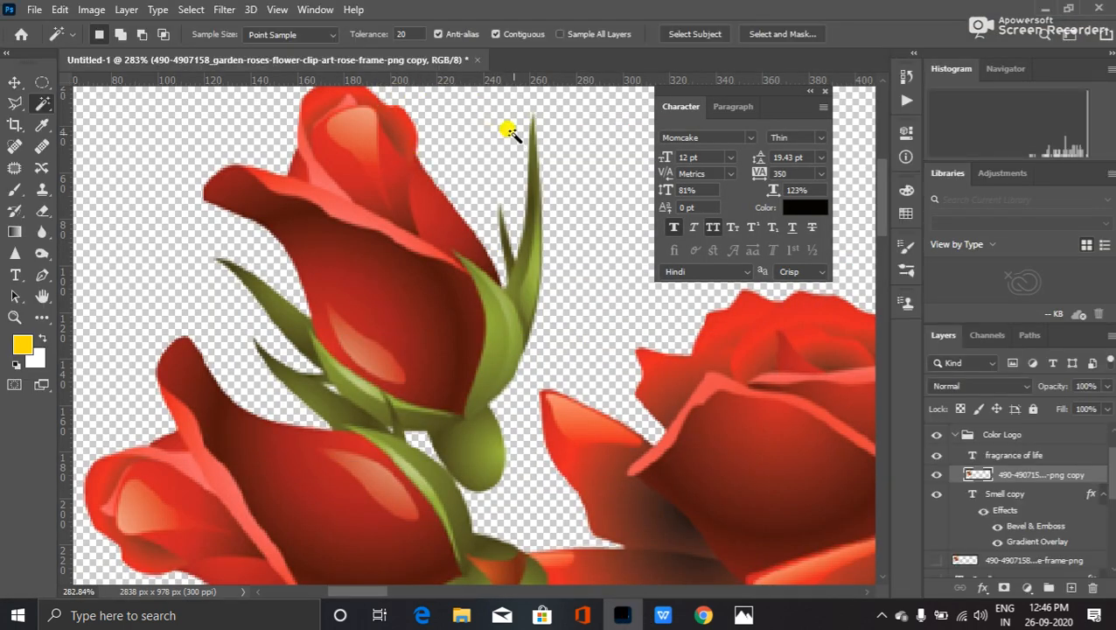
- Create a new document measured in inches, 3.5 wide by 2 high at 300 ppi
left_click(34, 10)
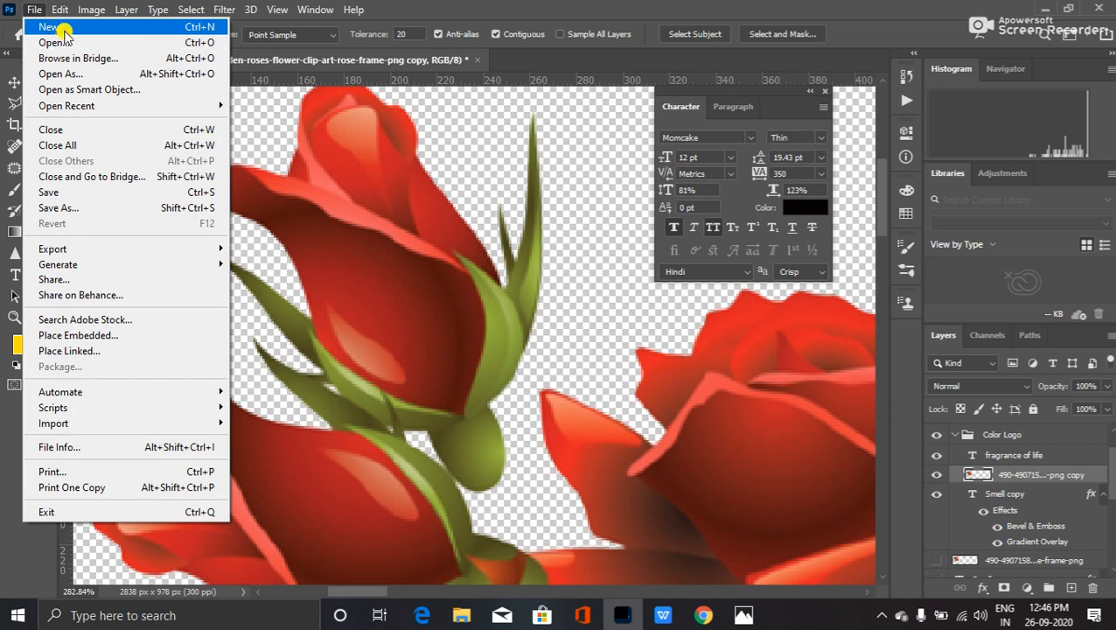
left_click(65, 28)
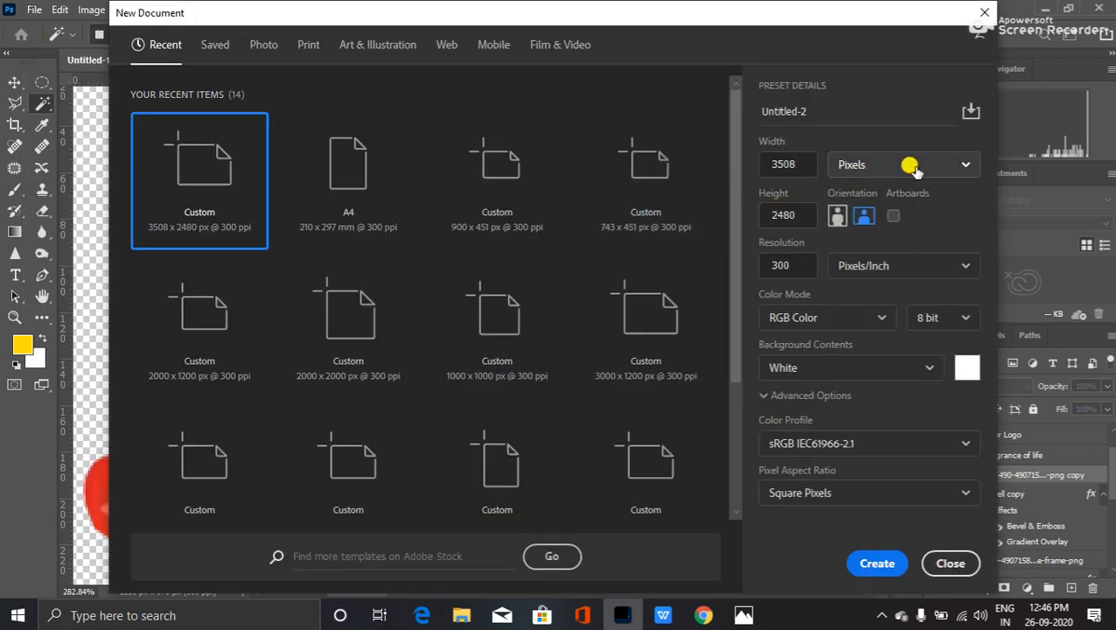
left_click(908, 165)
left_click(893, 234)
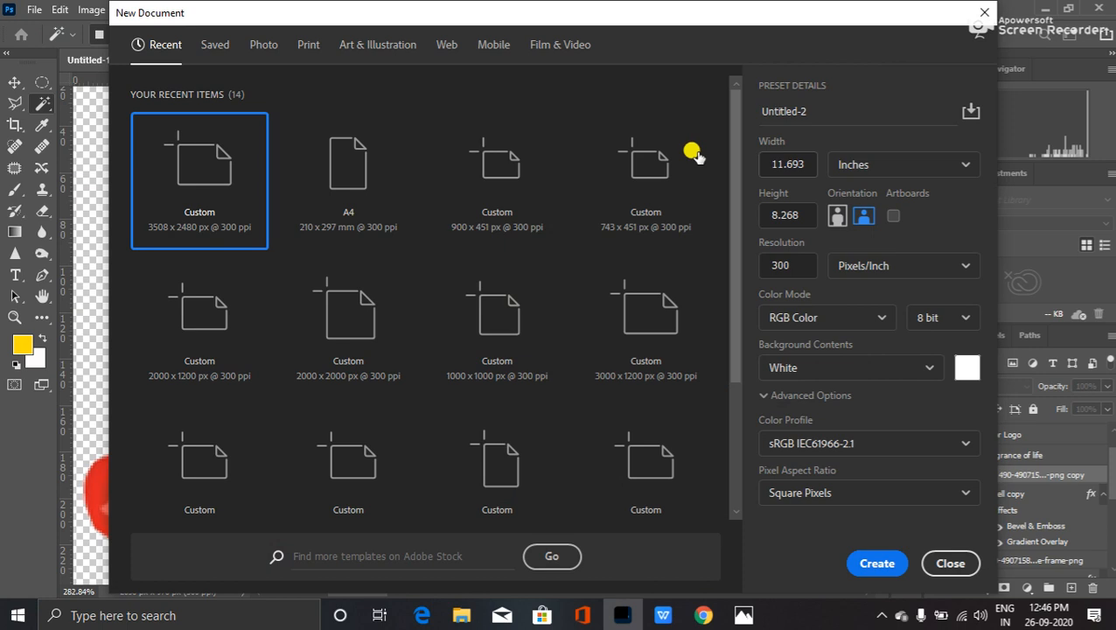
left_click_drag(792, 158, 767, 158)
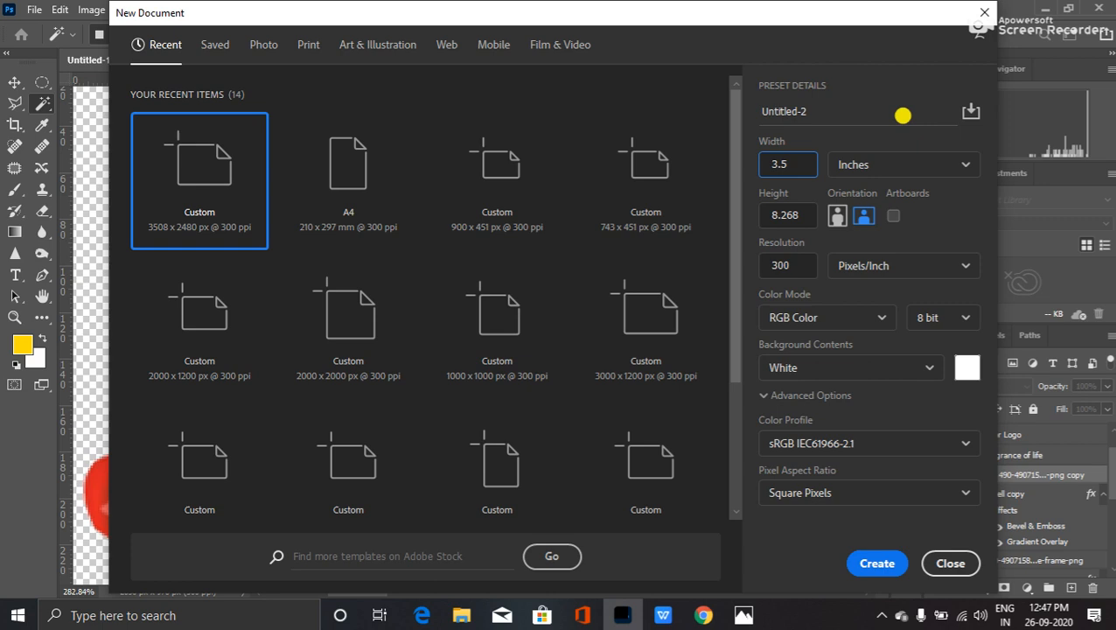
left_click_drag(795, 216, 764, 213)
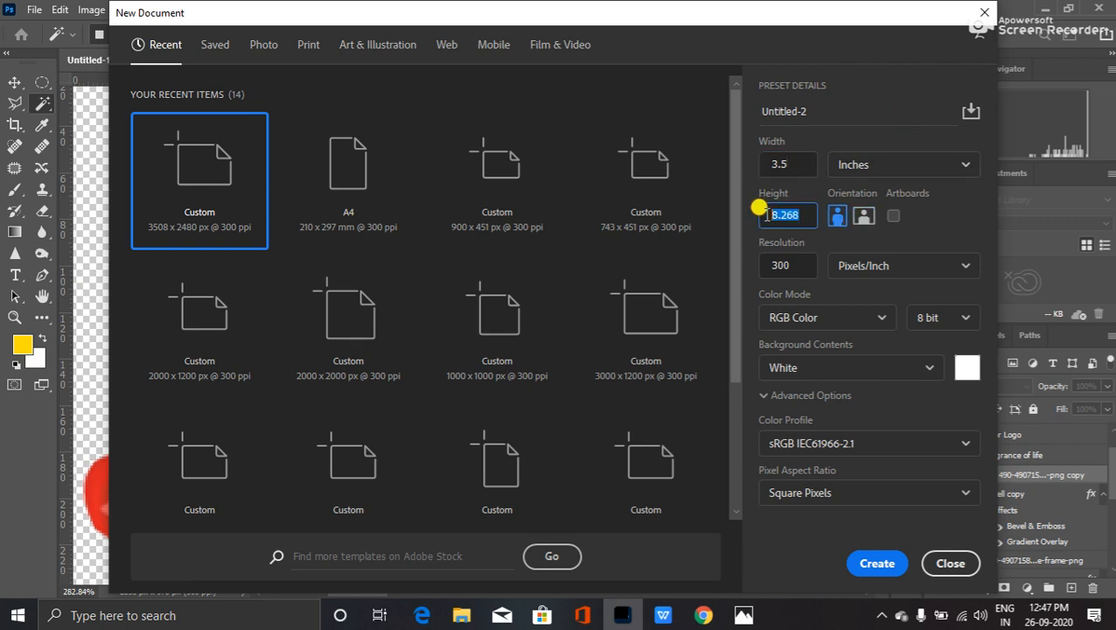
type("2")
left_click(878, 563)
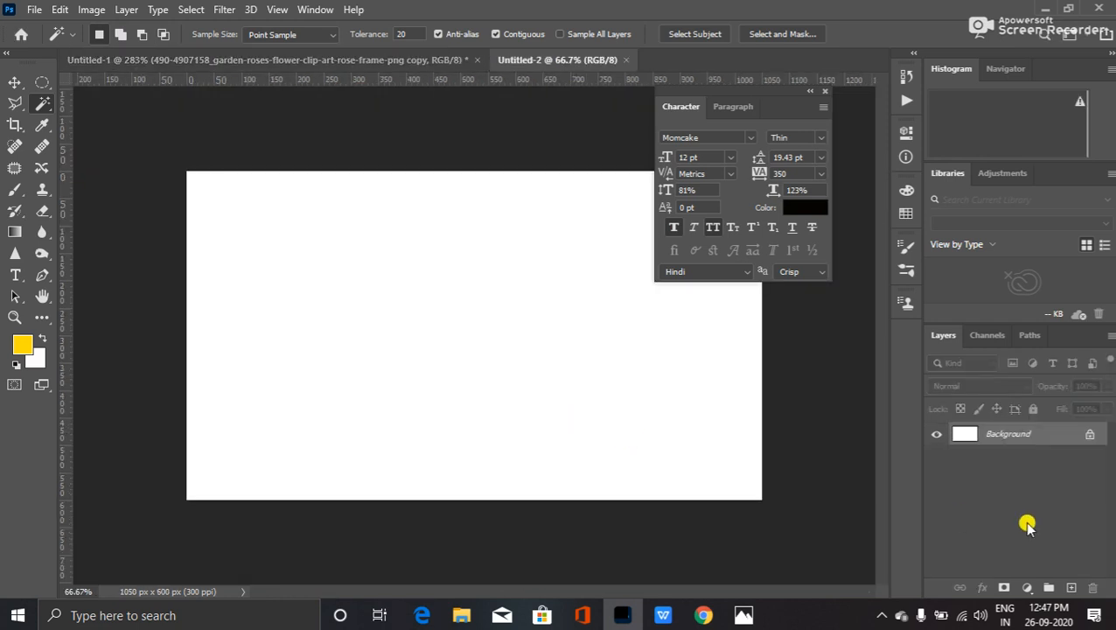
- Add an empty Layer 1 above the Background and move the Character panel off the canvas
left_click(1069, 587)
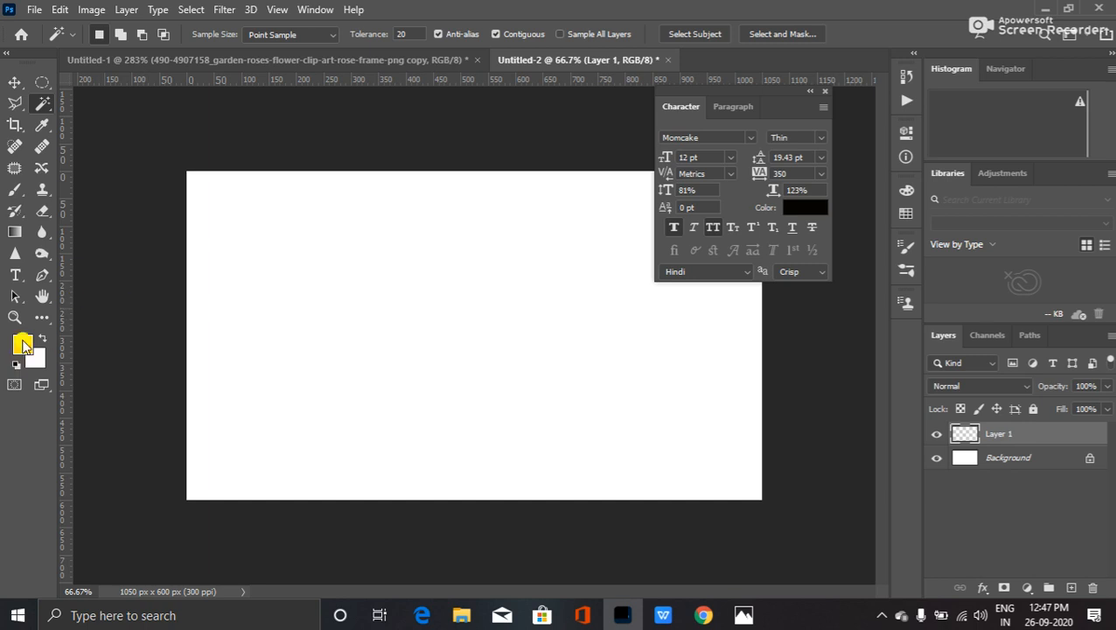
left_click(24, 345)
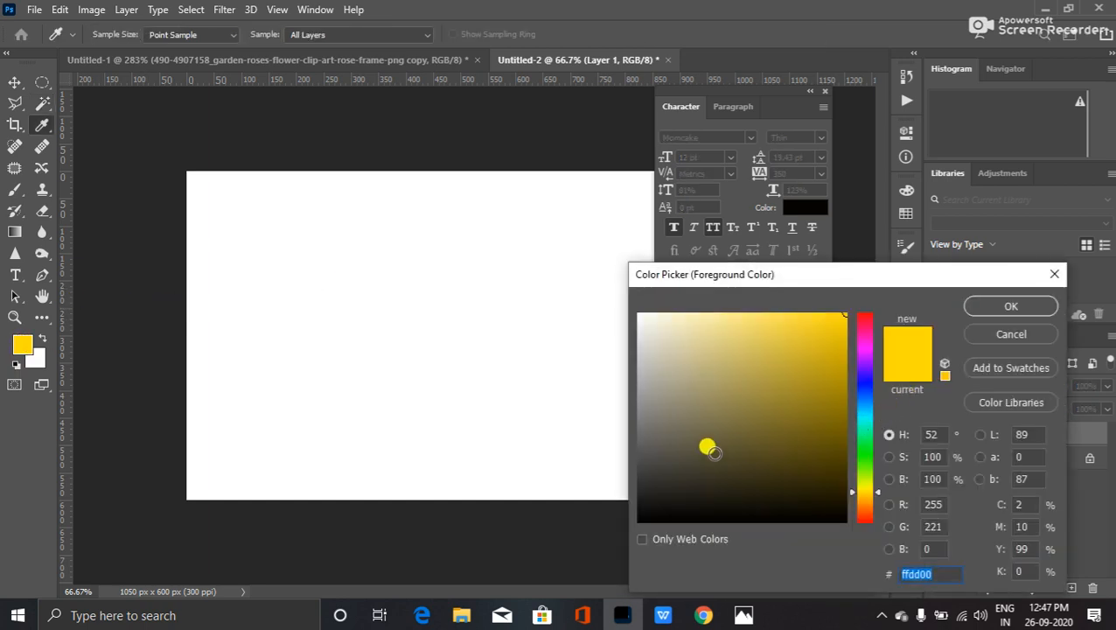
left_click(1005, 334)
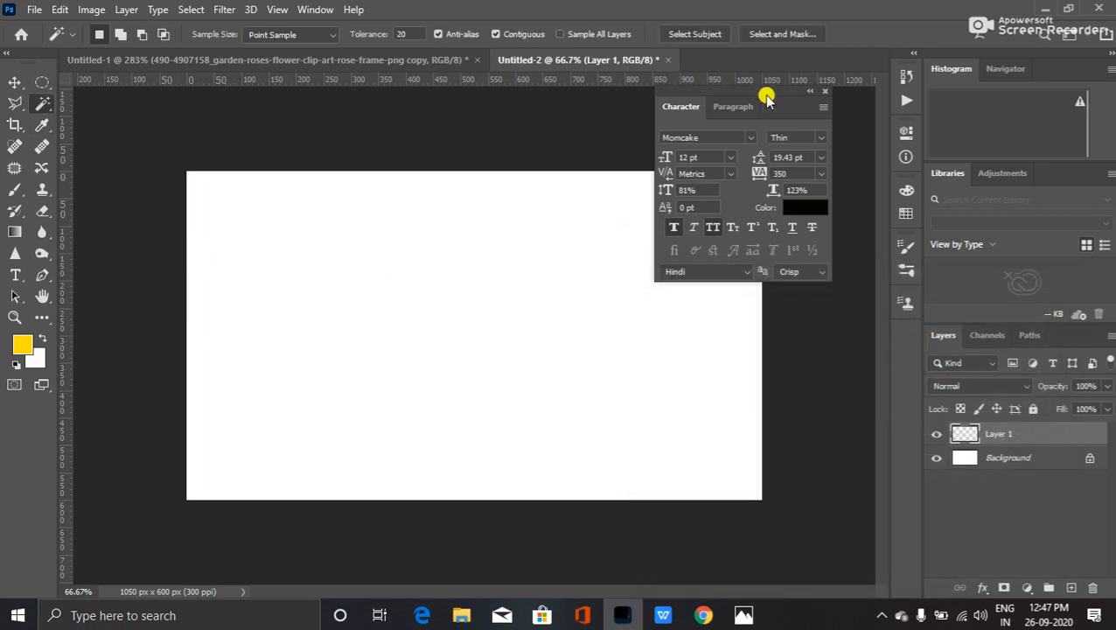
left_click_drag(788, 91, 906, 337)
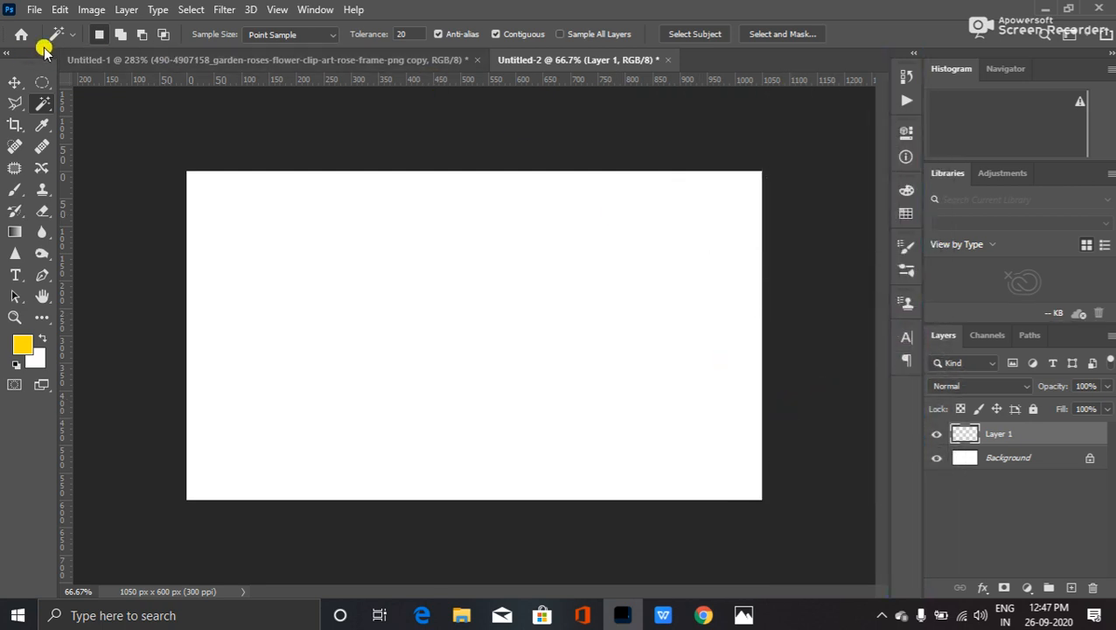
- Choose the Gray_12 gradient from Grays and drag it across Layer 1
left_click(15, 232)
left_click(119, 35)
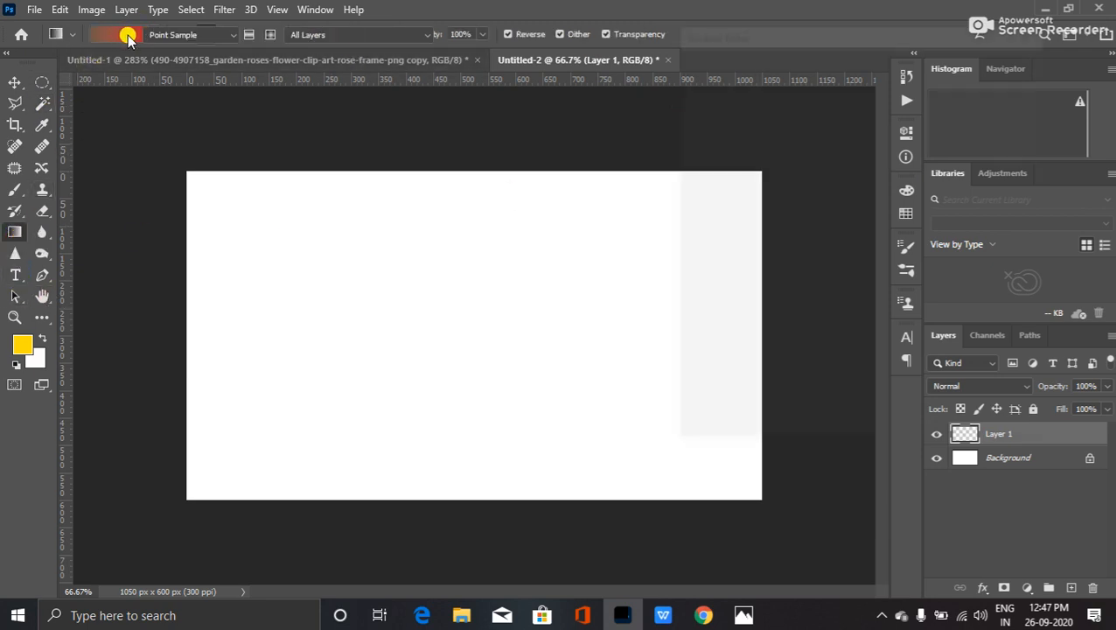
scroll(774, 166, "down", 6)
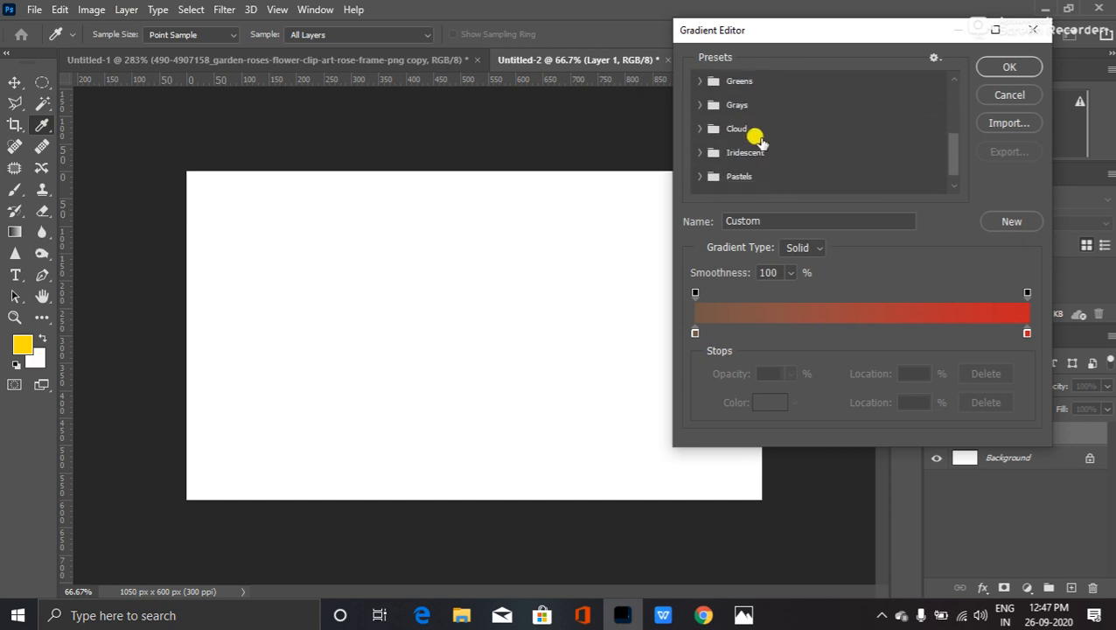
left_click(698, 104)
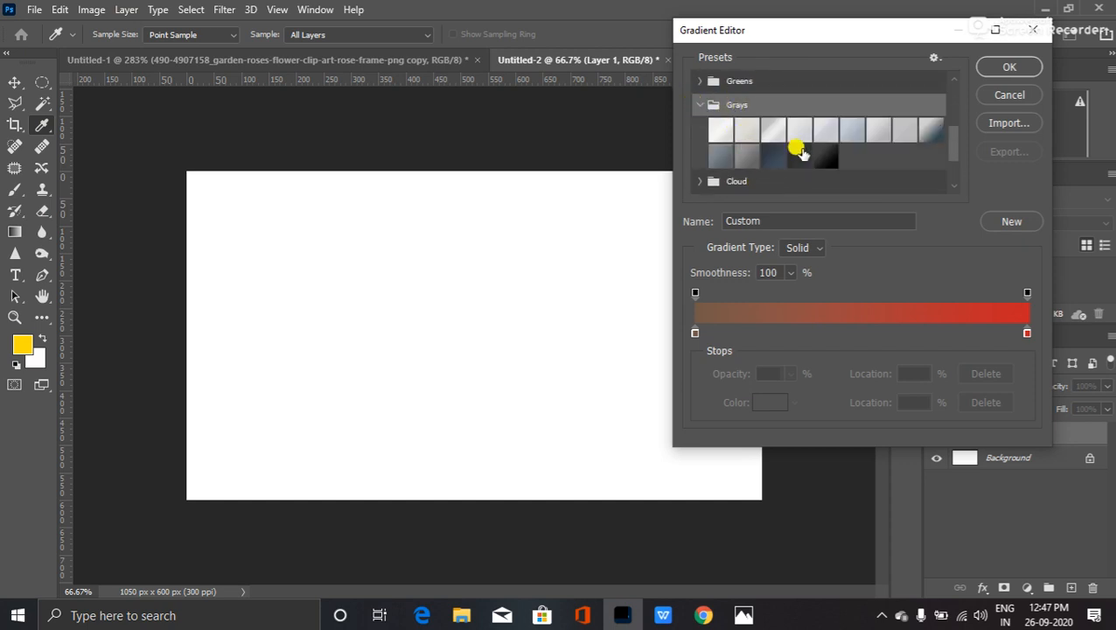
left_click(852, 132)
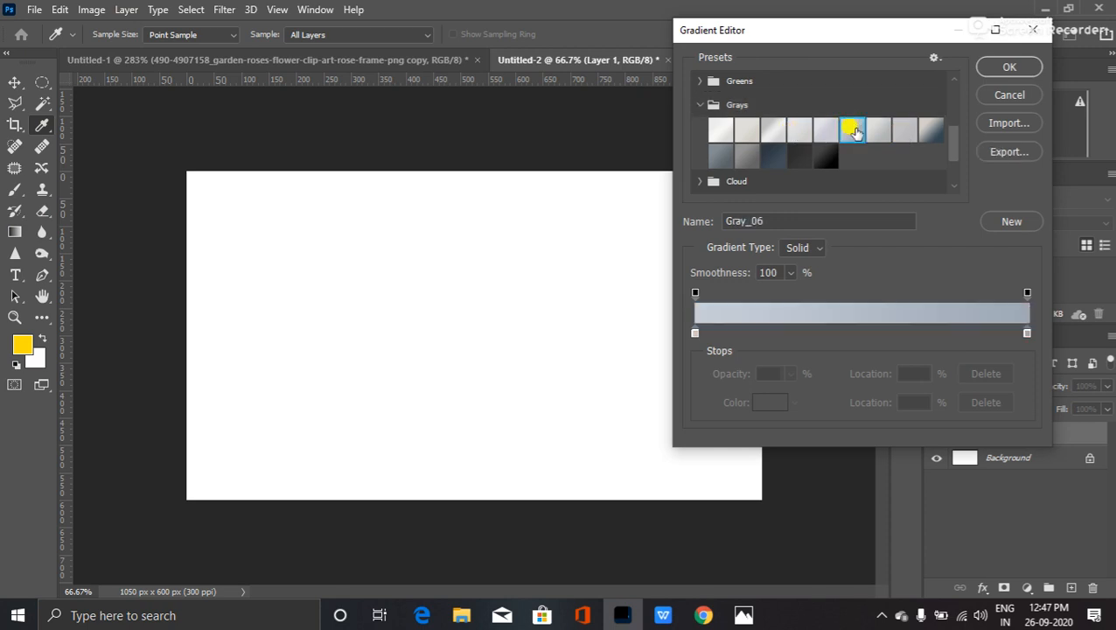
left_click(765, 154)
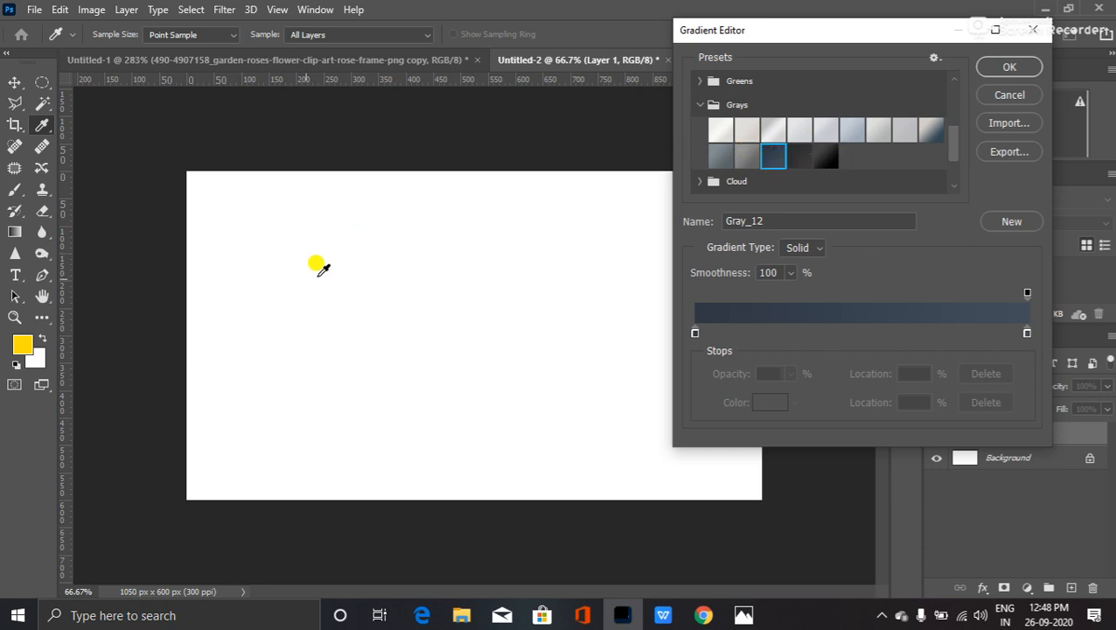
left_click(1006, 68)
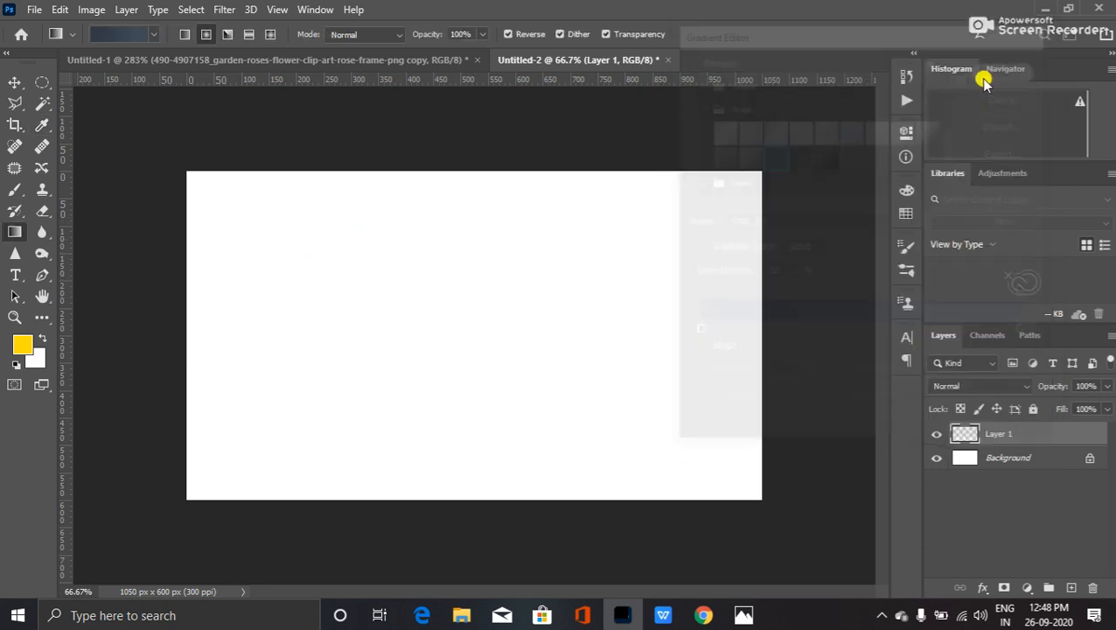
left_click_drag(189, 330, 762, 330)
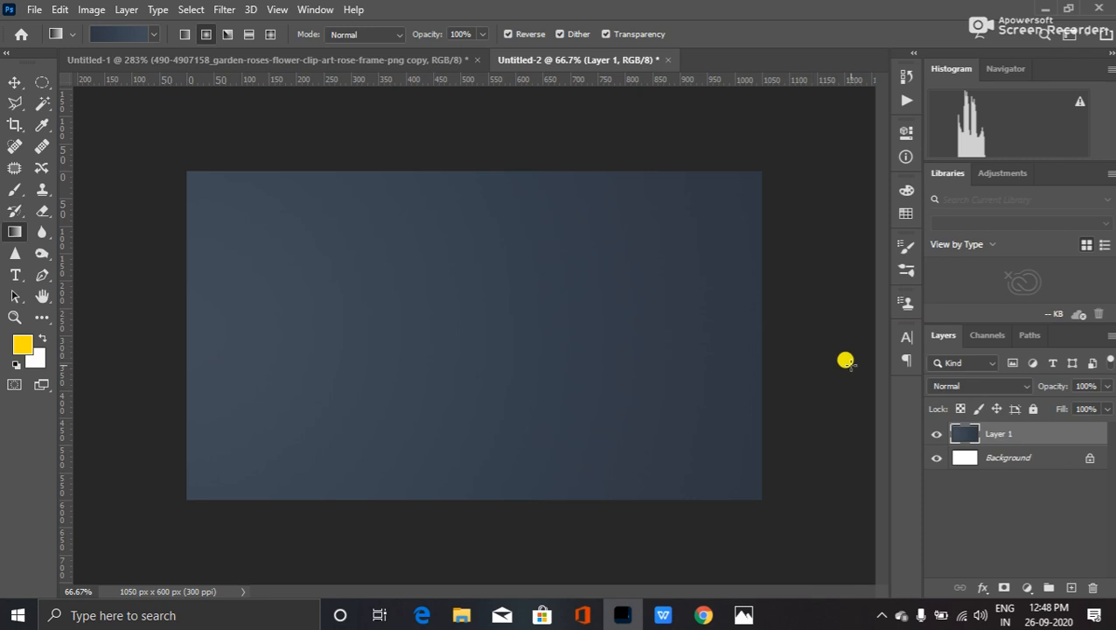
- Switch to Linear gradient and redraw it left to right across the card
left_click(136, 40)
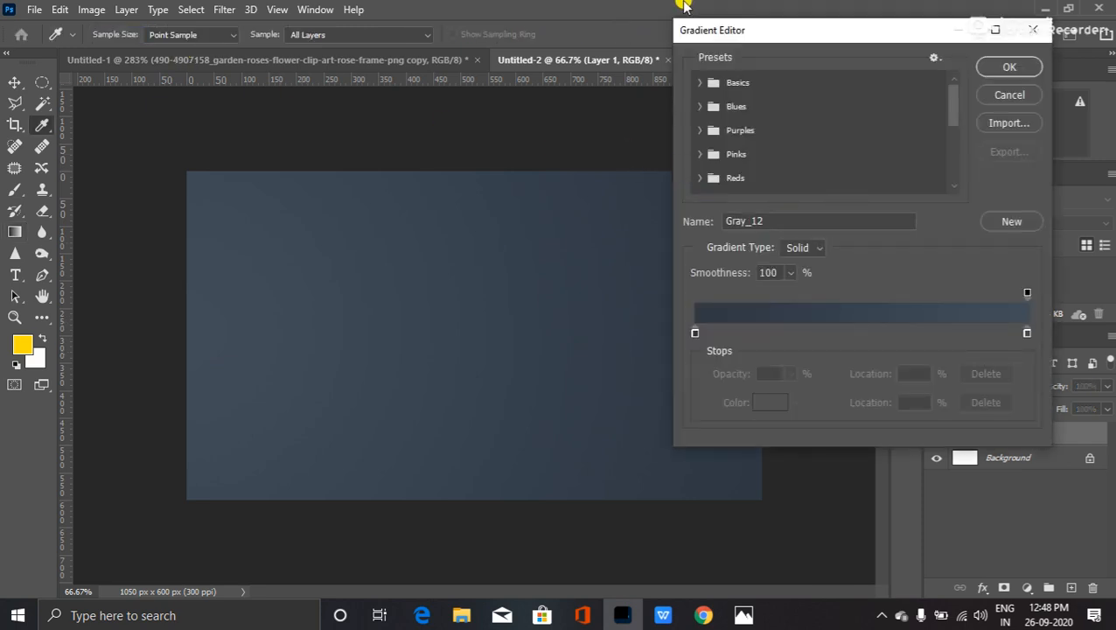
left_click(1014, 95)
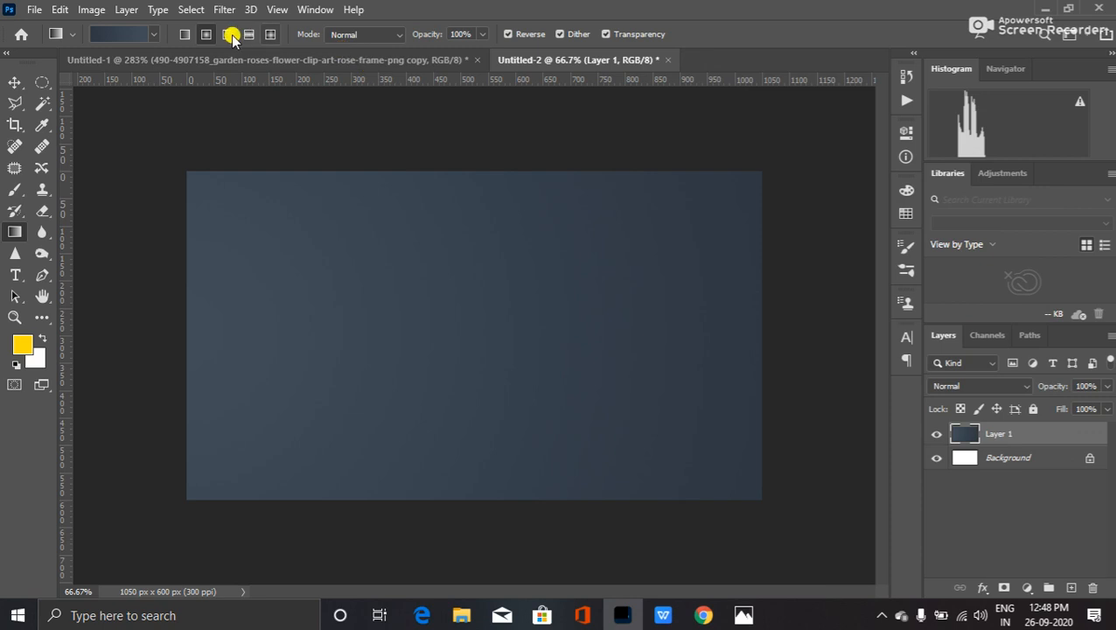
left_click(183, 35)
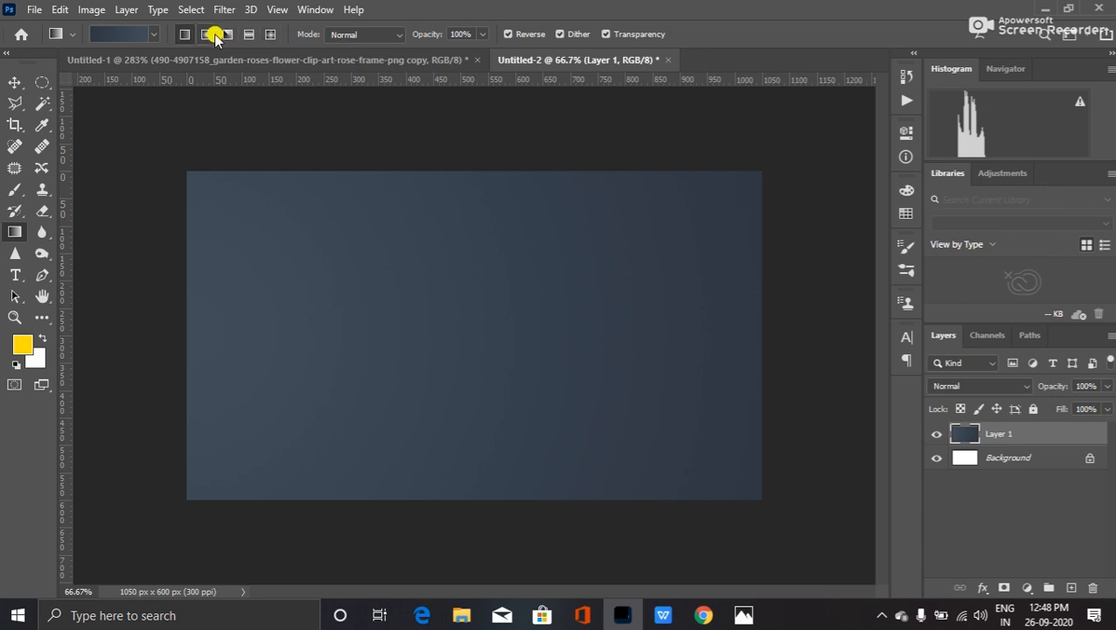
left_click_drag(177, 313, 763, 324)
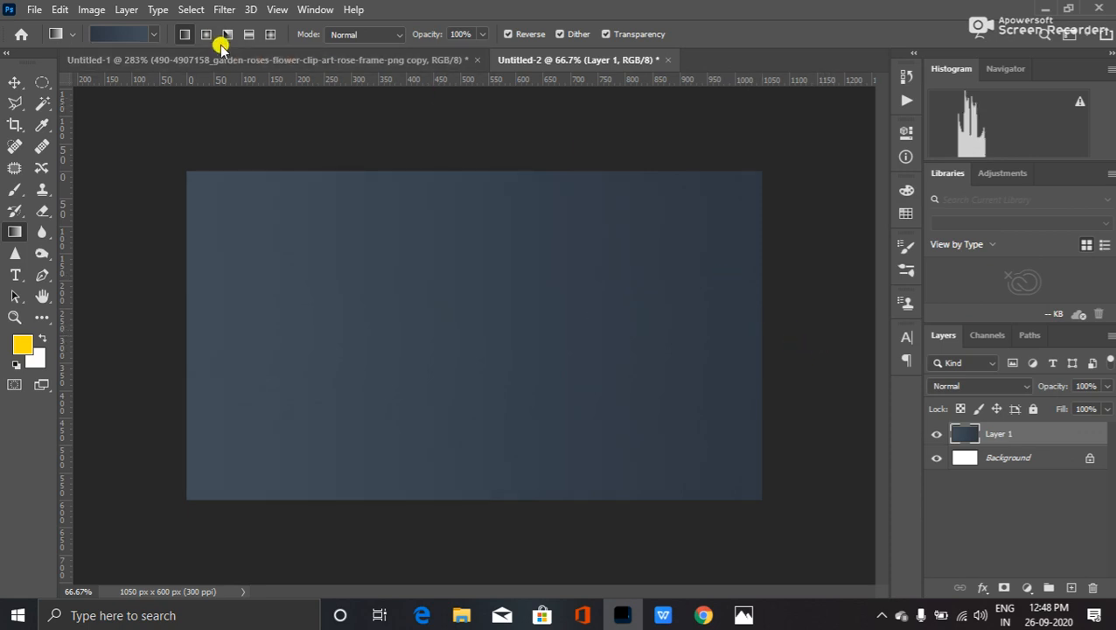
- Apply the black-to-dark-gray Gray_14 gradient across Layer 1 from the left edge
left_click(130, 35)
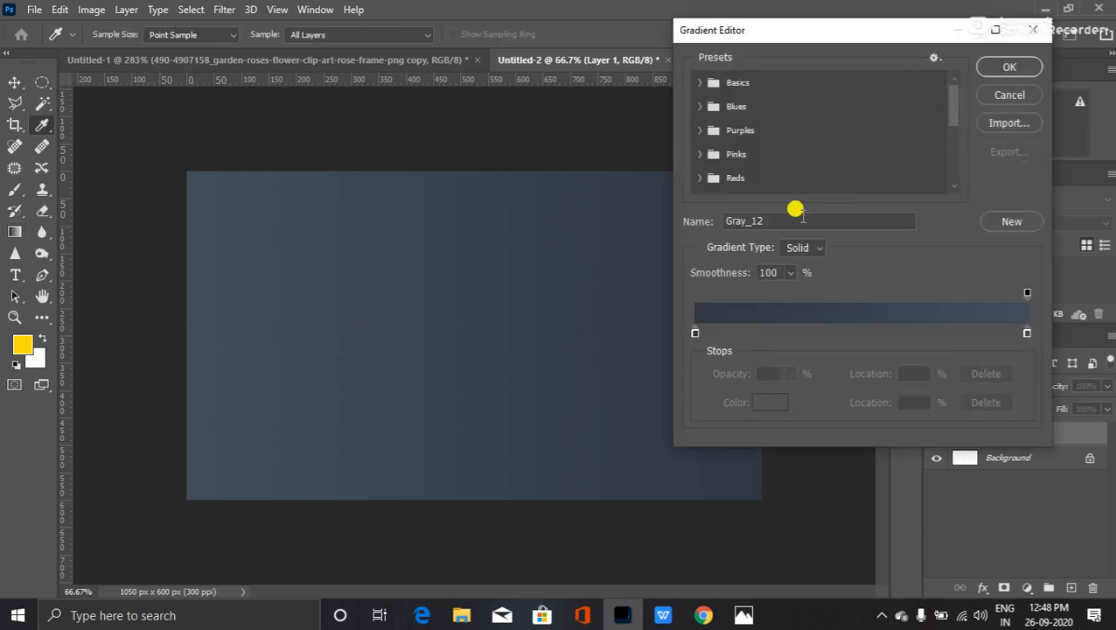
scroll(722, 167, "down", 2)
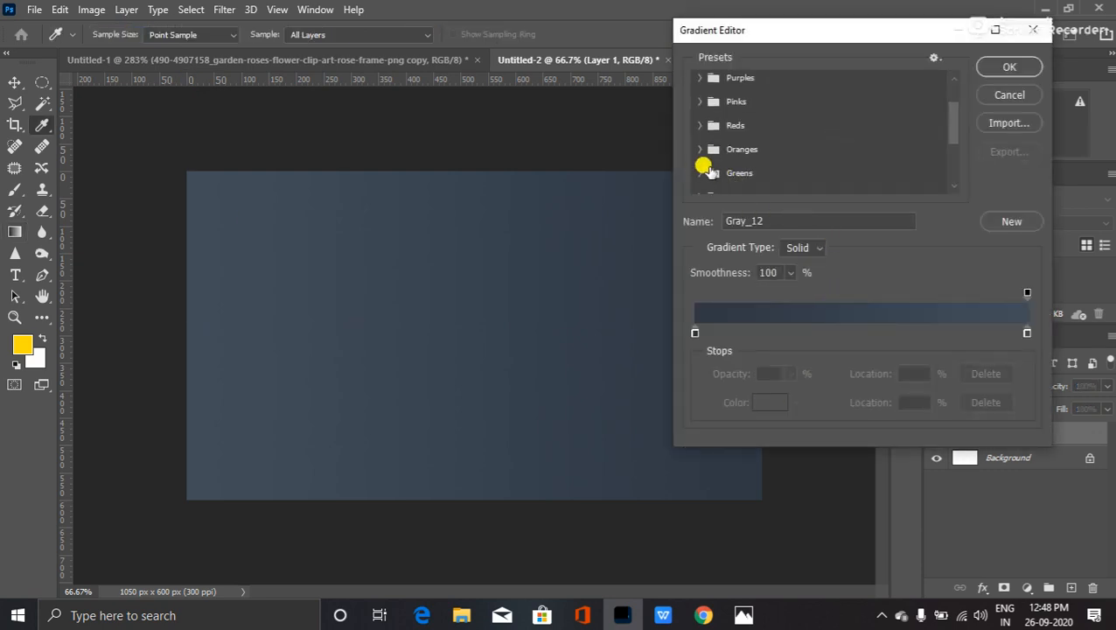
scroll(703, 166, "down", 2)
left_click(707, 161)
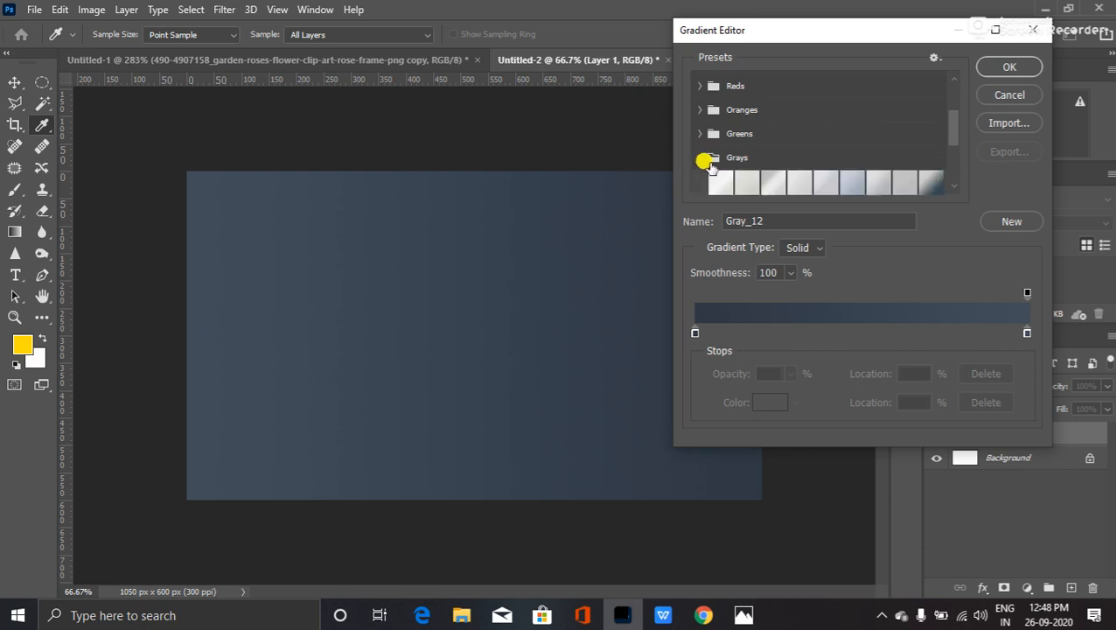
scroll(729, 167, "down", 2)
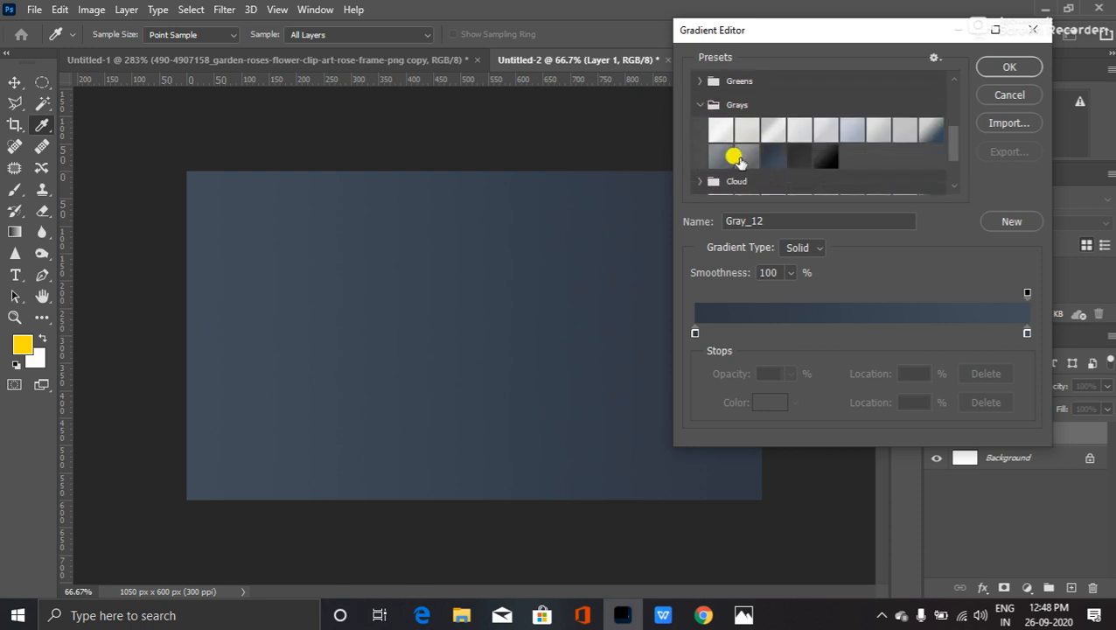
left_click(826, 157)
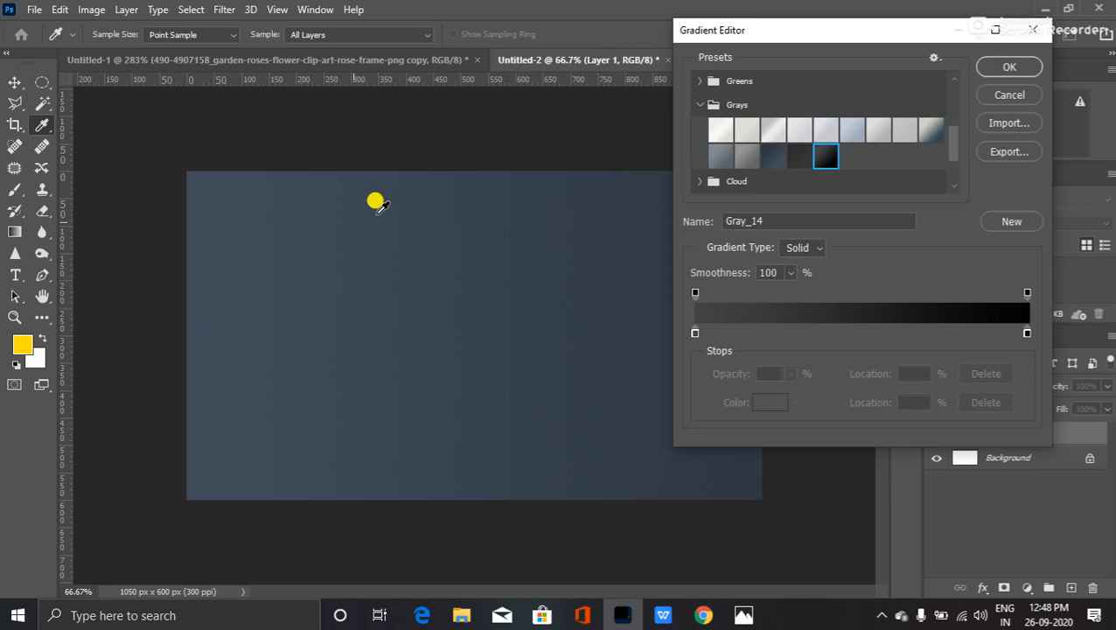
left_click(1006, 70)
left_click_drag(187, 300, 760, 320)
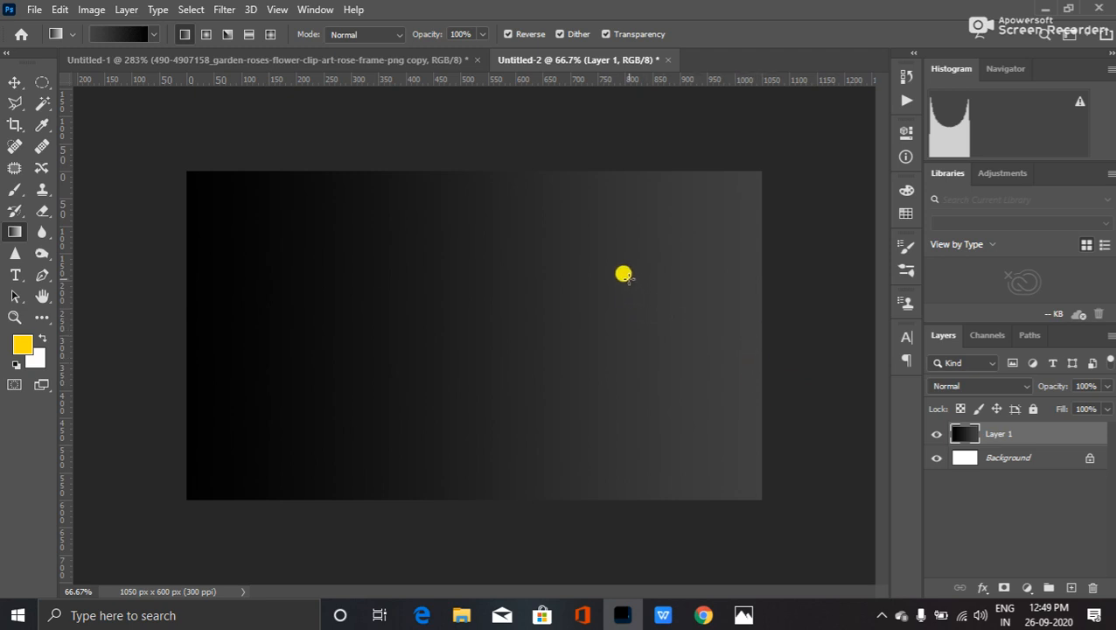
- Reopen the gradient presets and select Gray_12 from Grays again
left_click(128, 37)
scroll(752, 175, "down", 4)
scroll(737, 178, "down", 2)
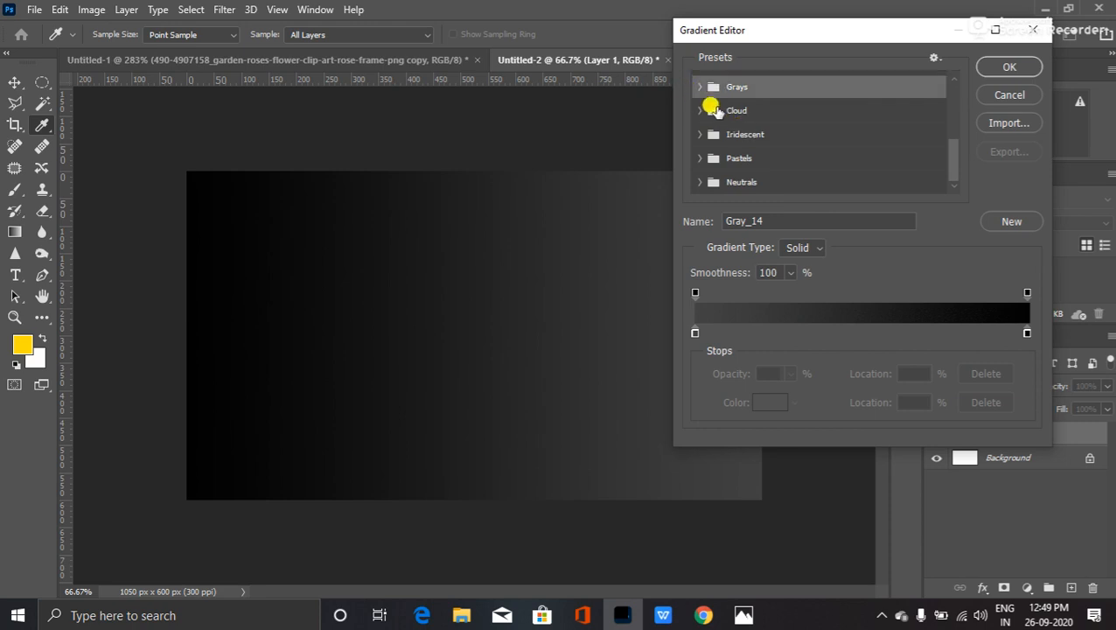
left_click(699, 86)
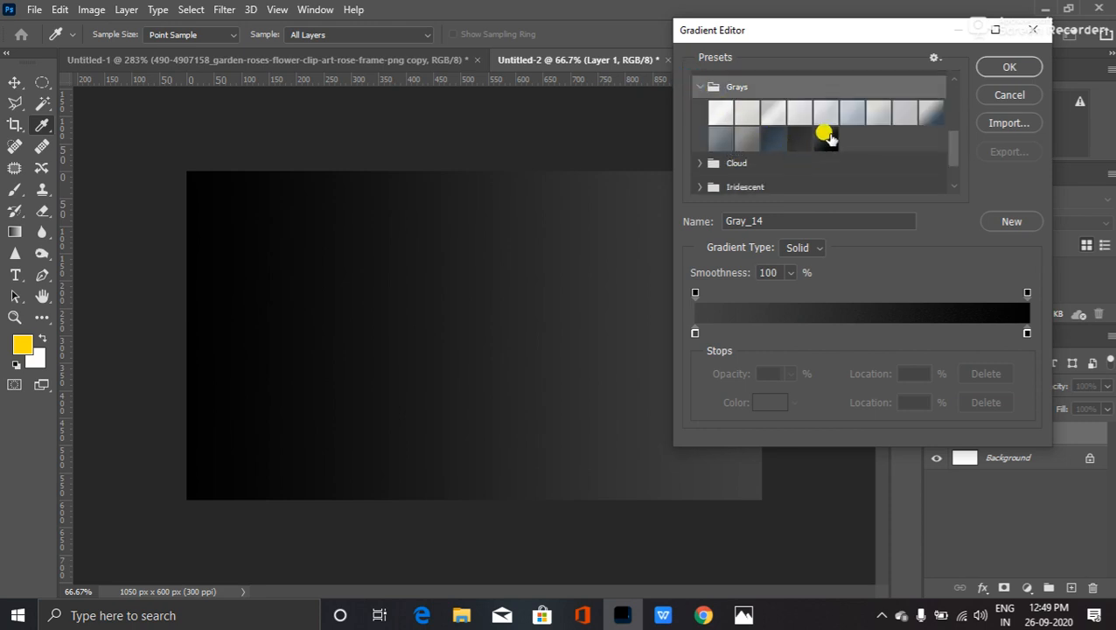
left_click(766, 132)
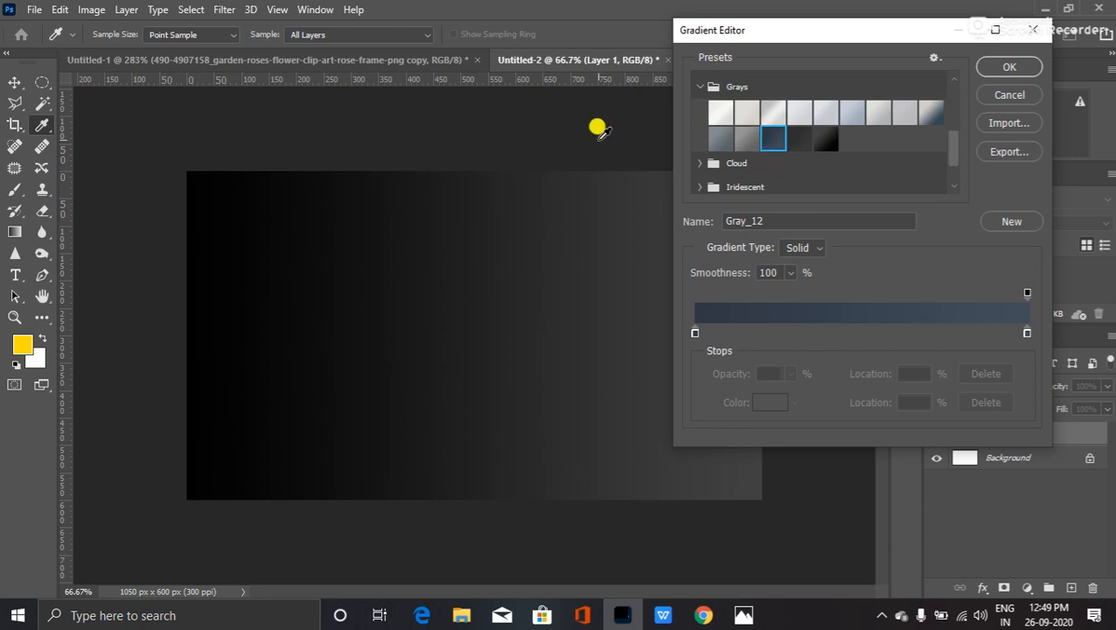
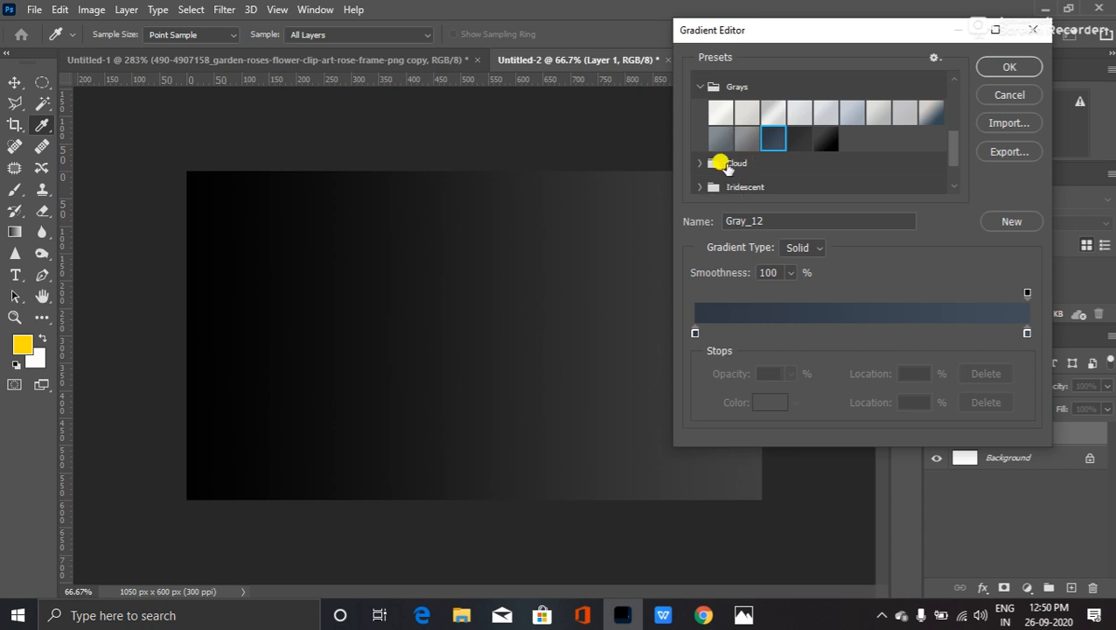
- Choose the black-to-grey Gray_14 preset from the Grays folder and confirm it
scroll(714, 162, "down", 3)
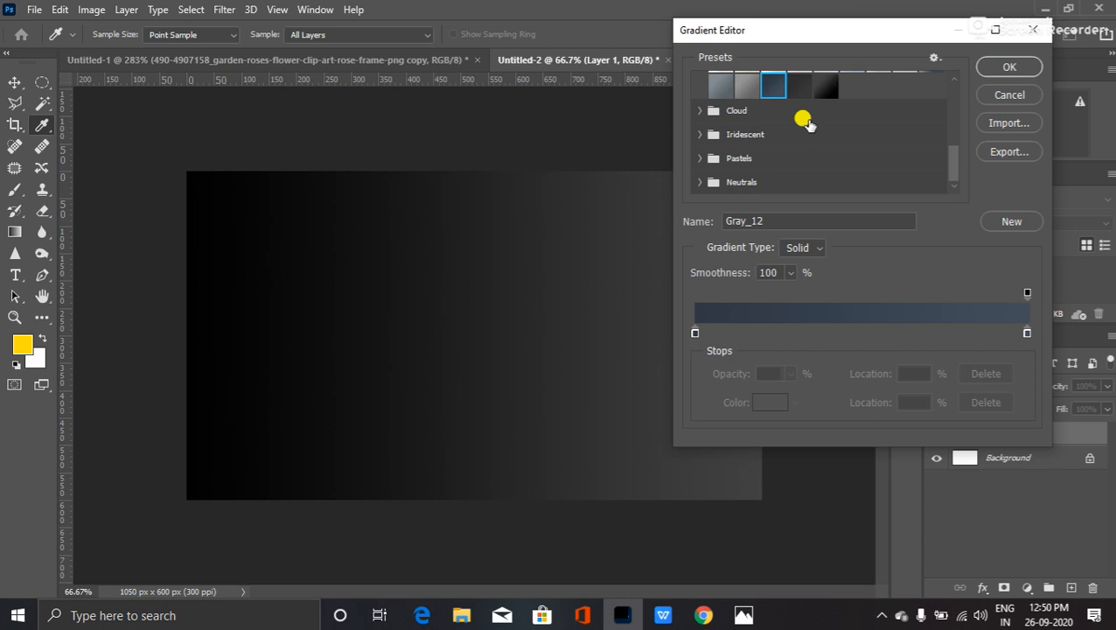
scroll(793, 139, "up", 1)
left_click(826, 112)
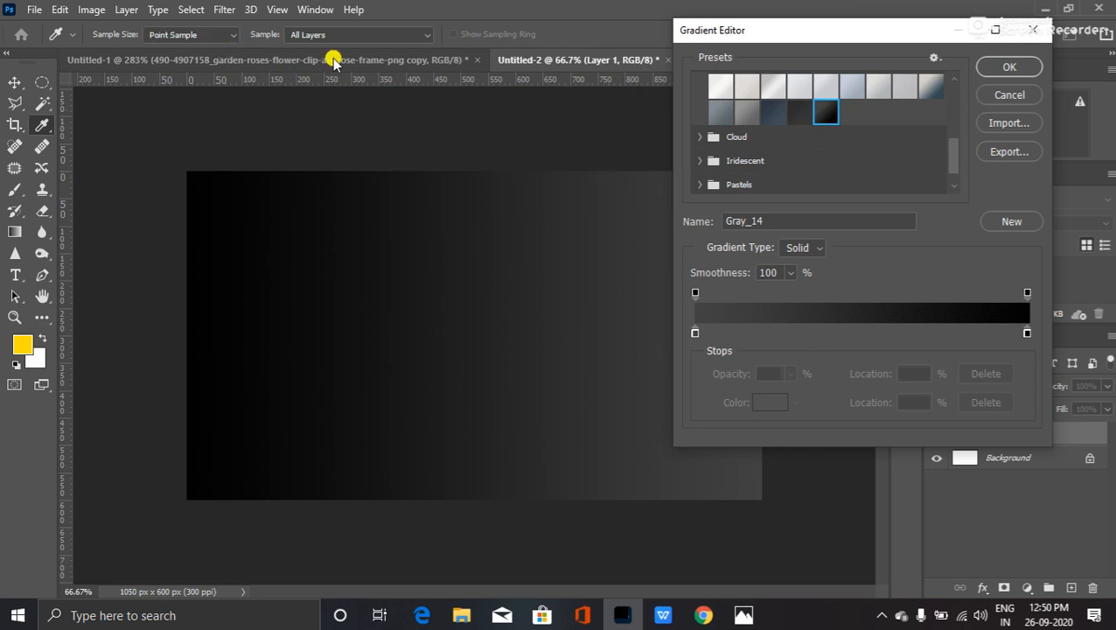
left_click(1012, 63)
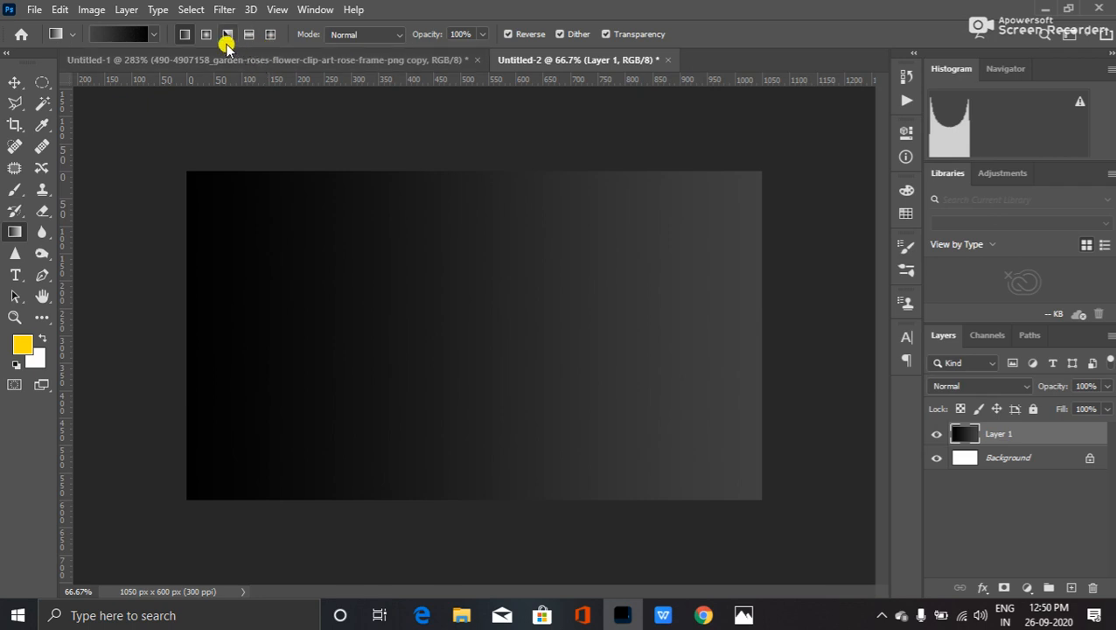
- Draw a radial gradient from the card centre and set the foreground colour to 232323
left_click(206, 34)
left_click_drag(468, 323, 770, 320)
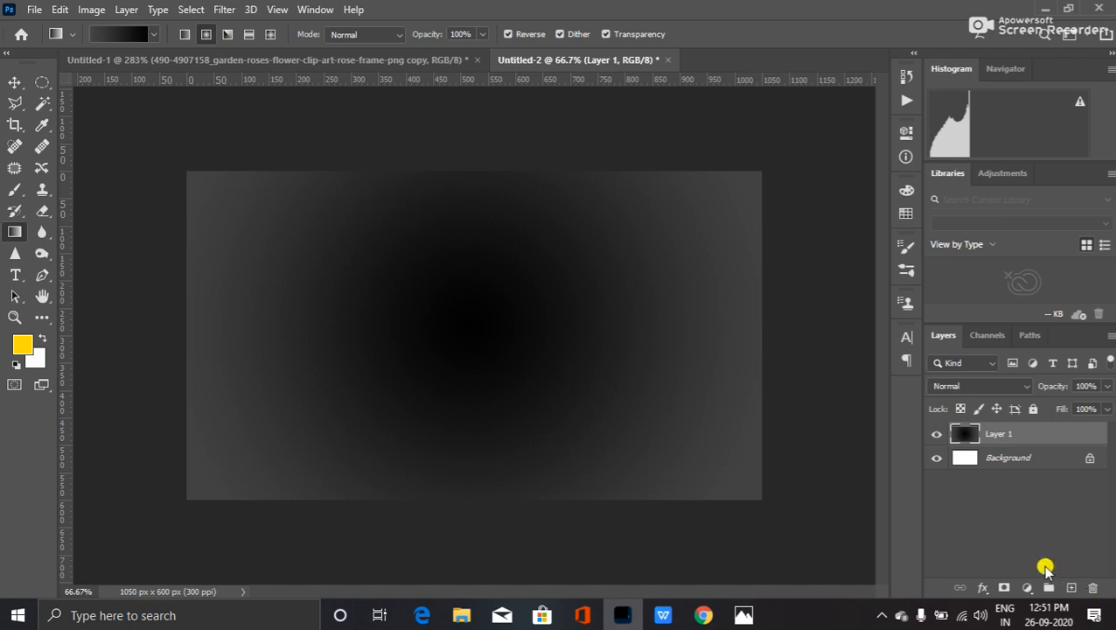
left_click(23, 346)
left_click(241, 240)
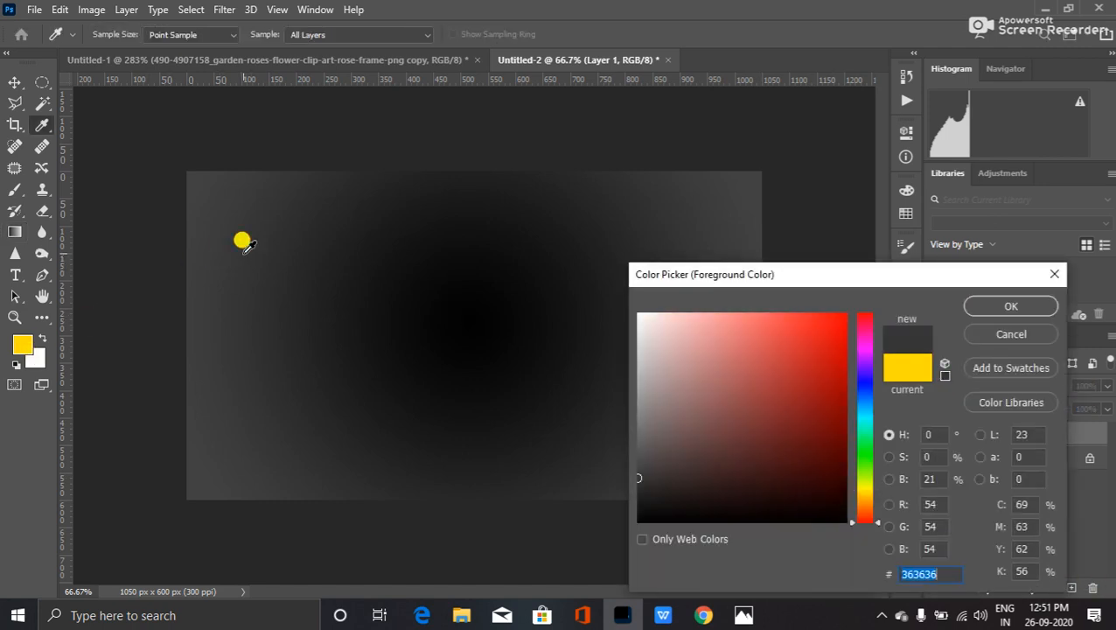
left_click(633, 488)
left_click(626, 487)
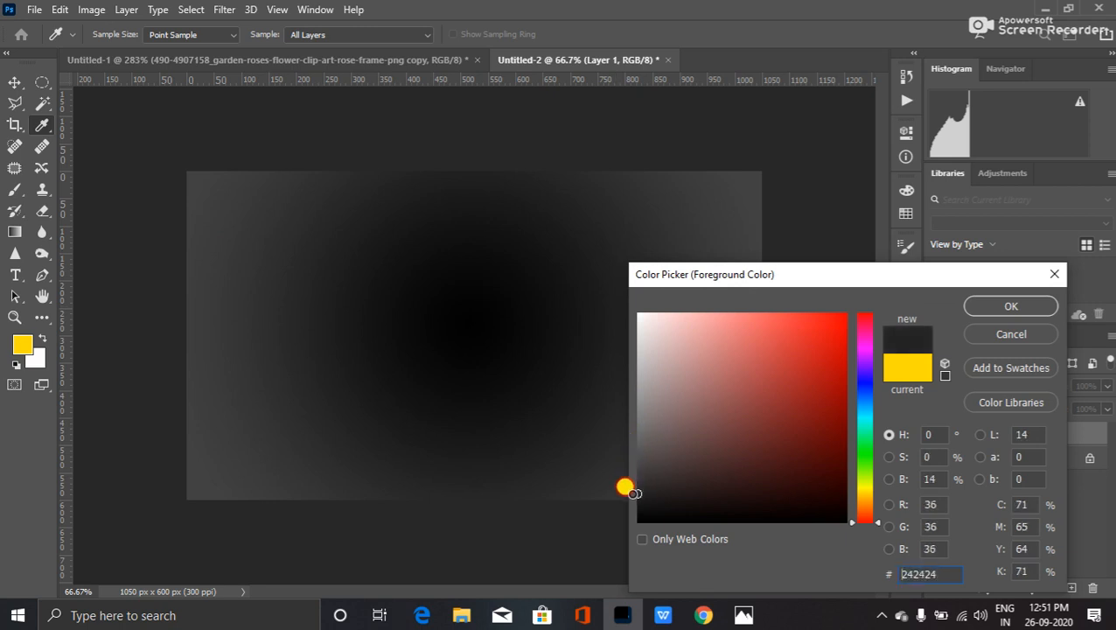
left_click(992, 308)
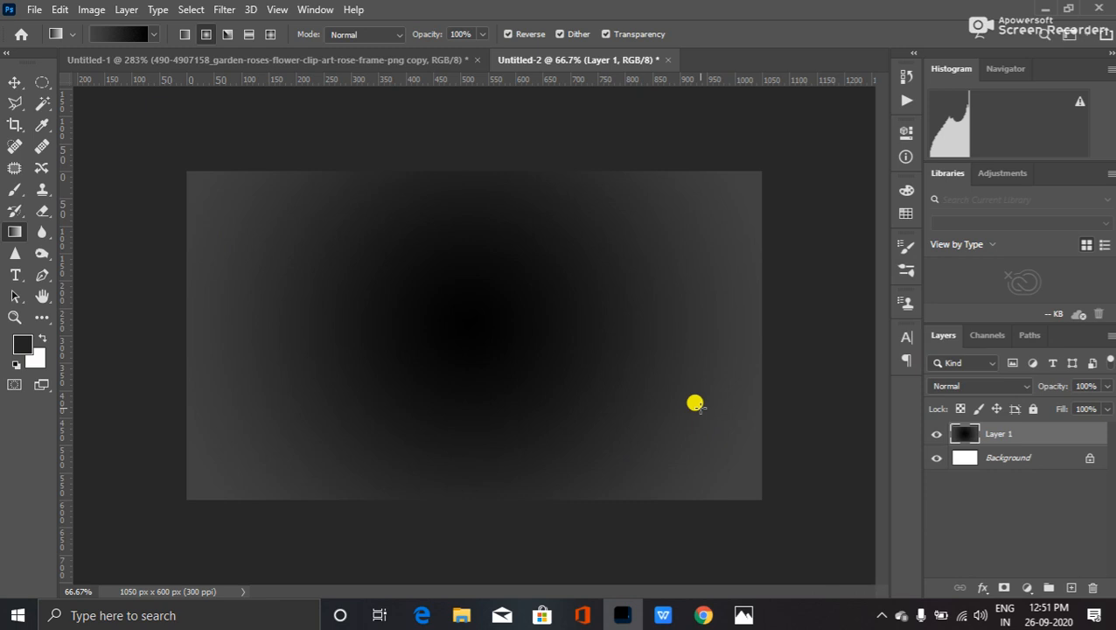
- Fill Layer 1 with flat dark grey 232323 and switch to the Untitled-1 rose logo document
key("alt+BackSpace")
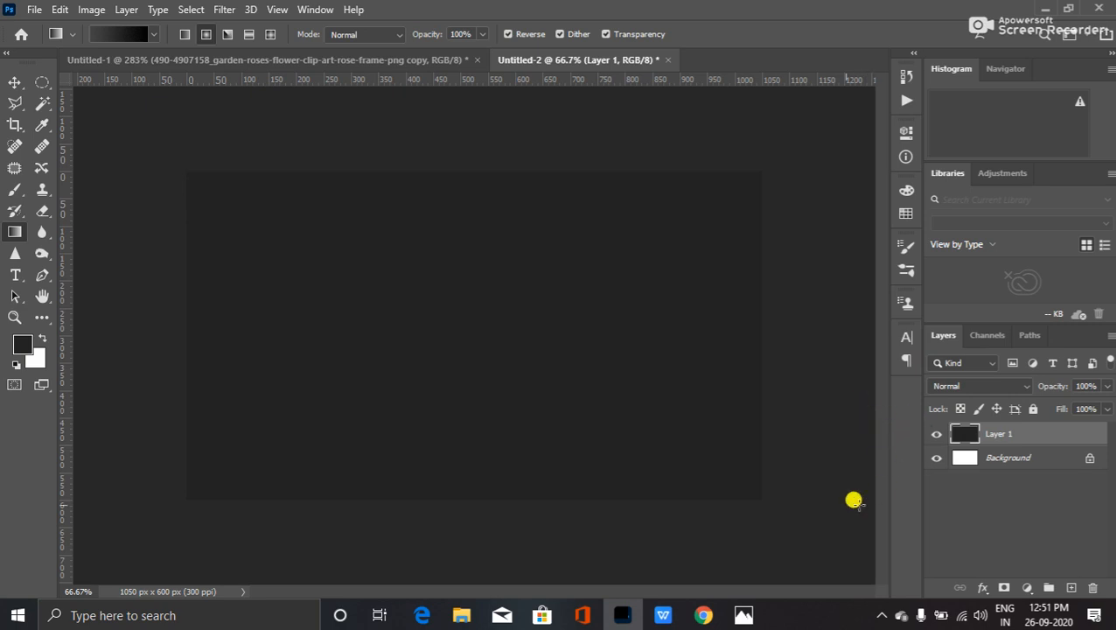
key("v")
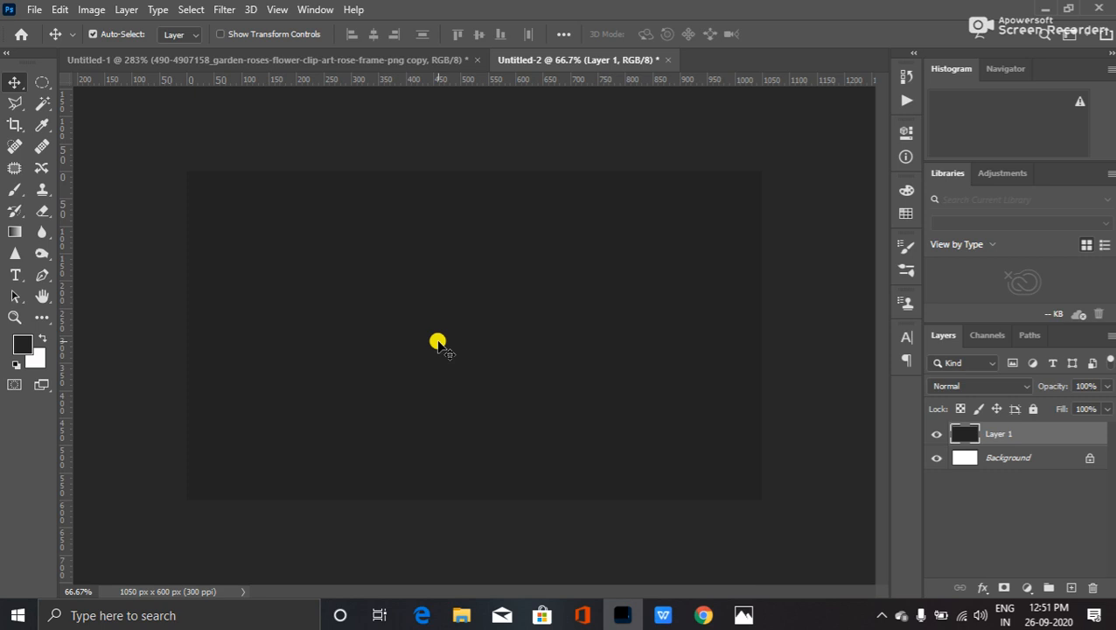
left_click(312, 59)
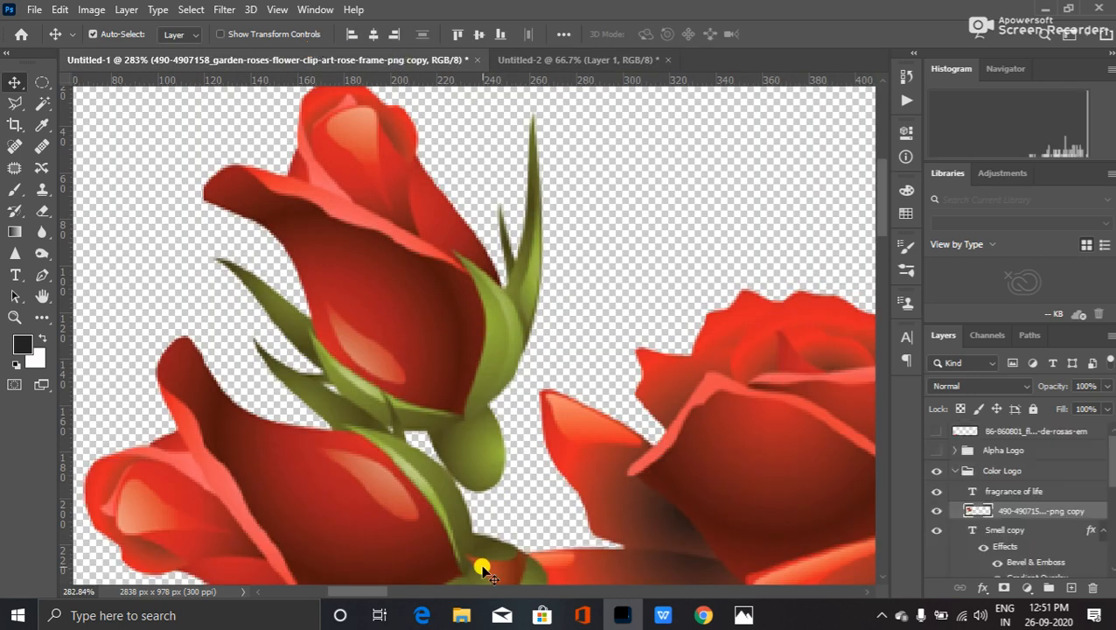
- In Chrome, run a Google Images search for 'visiting card'
left_click(703, 614)
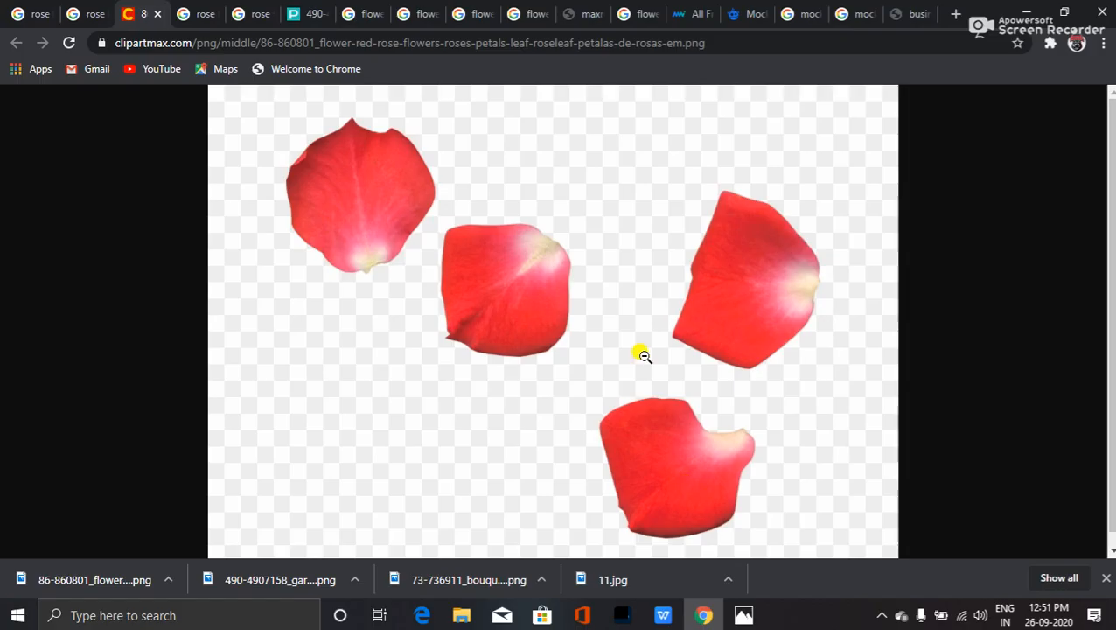
left_click(31, 13)
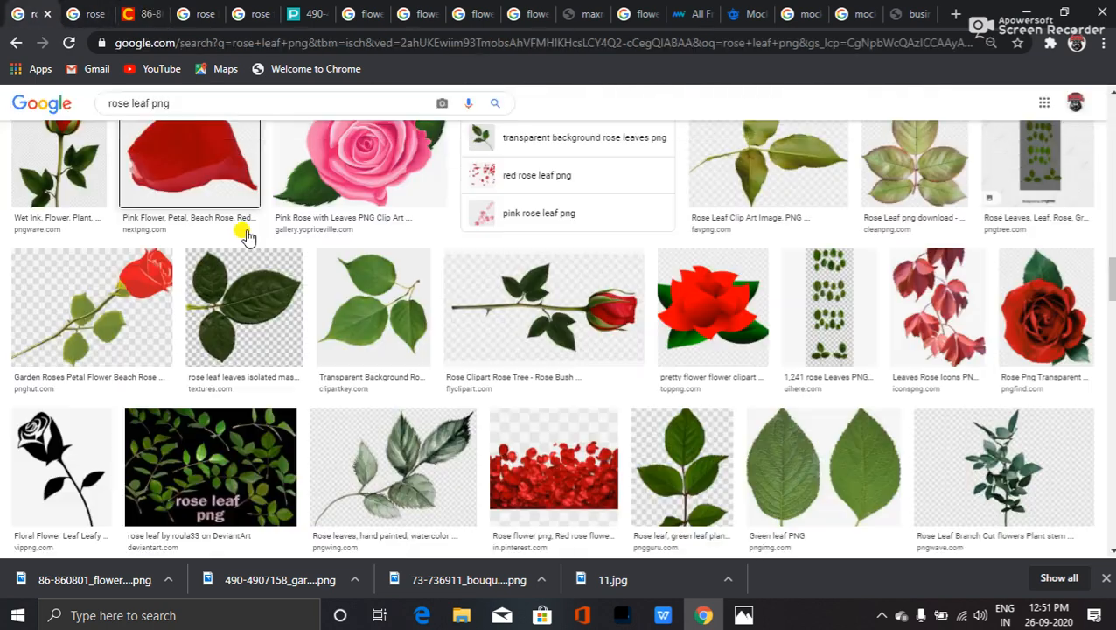
scroll(242, 233, "up", 9)
left_click_drag(190, 99, 71, 98)
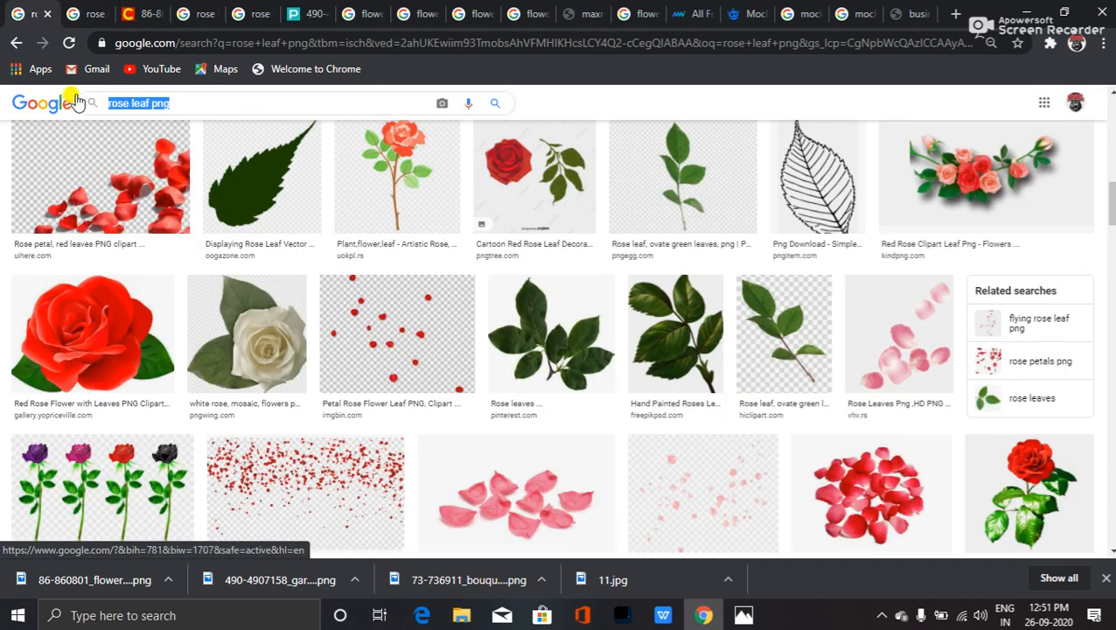
type("visit")
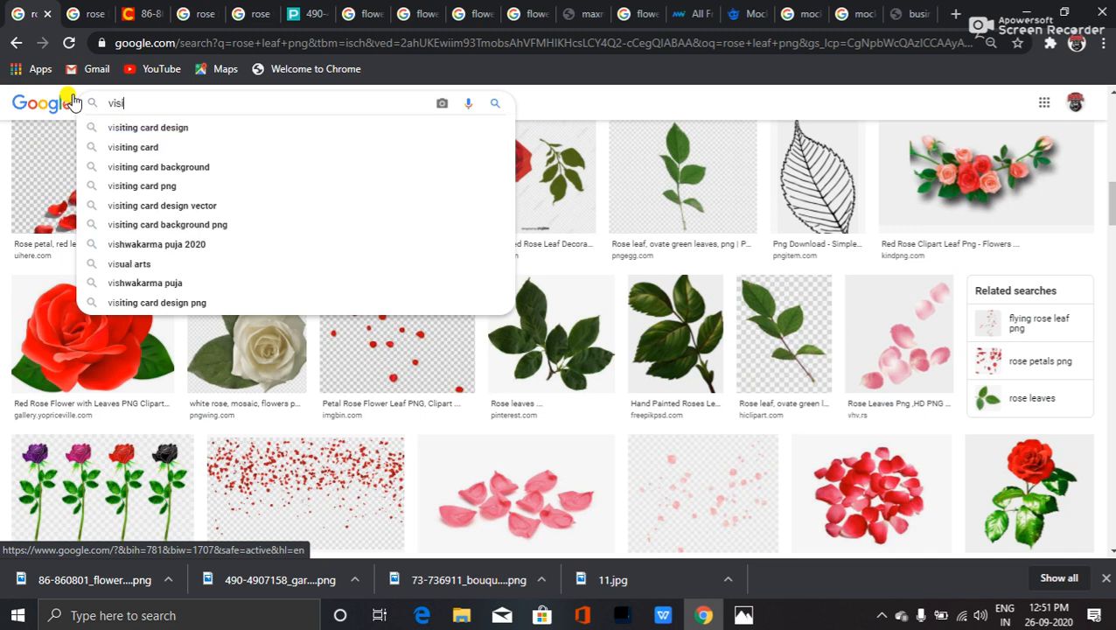
type("ing card")
key("Return")
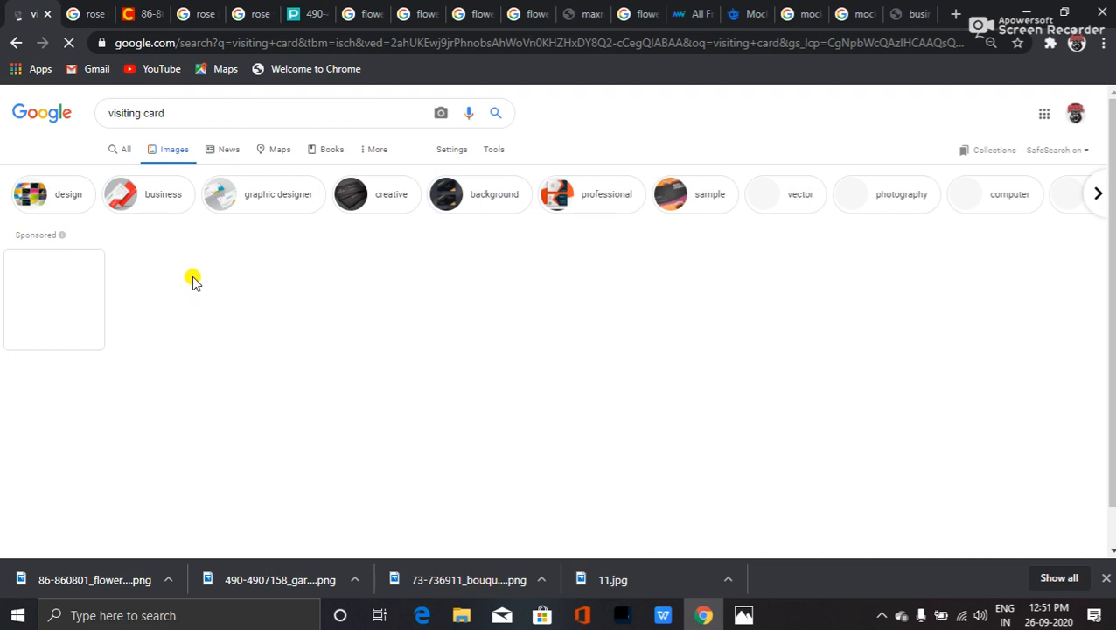
- Refine the search to 'flower visiting card', preview a pink floral card, then return to Photoshop
left_click(110, 113)
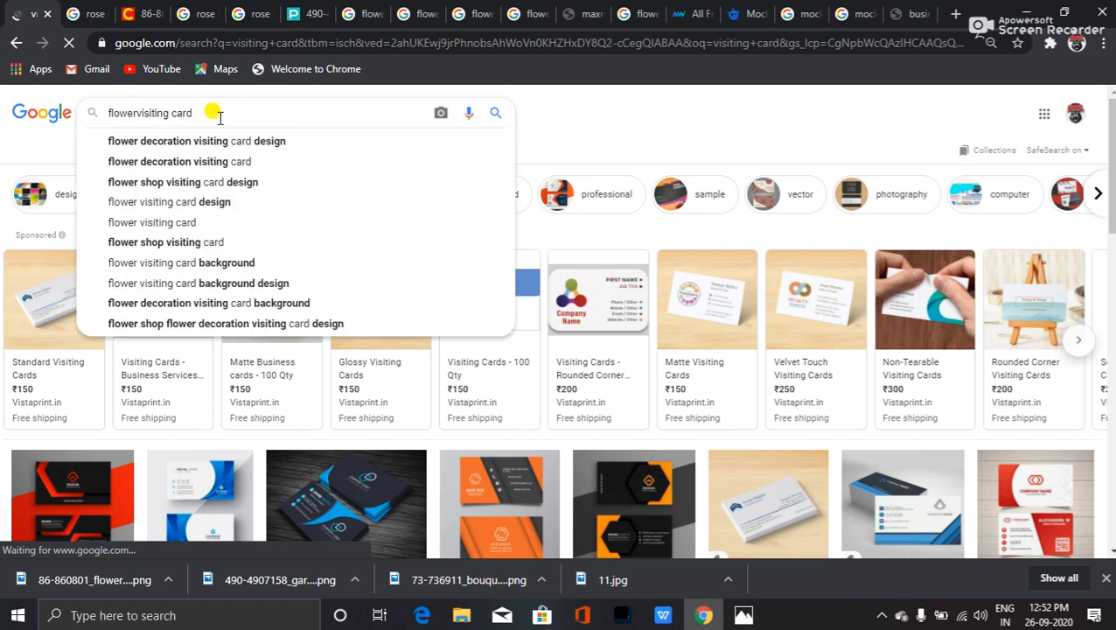
key("Return")
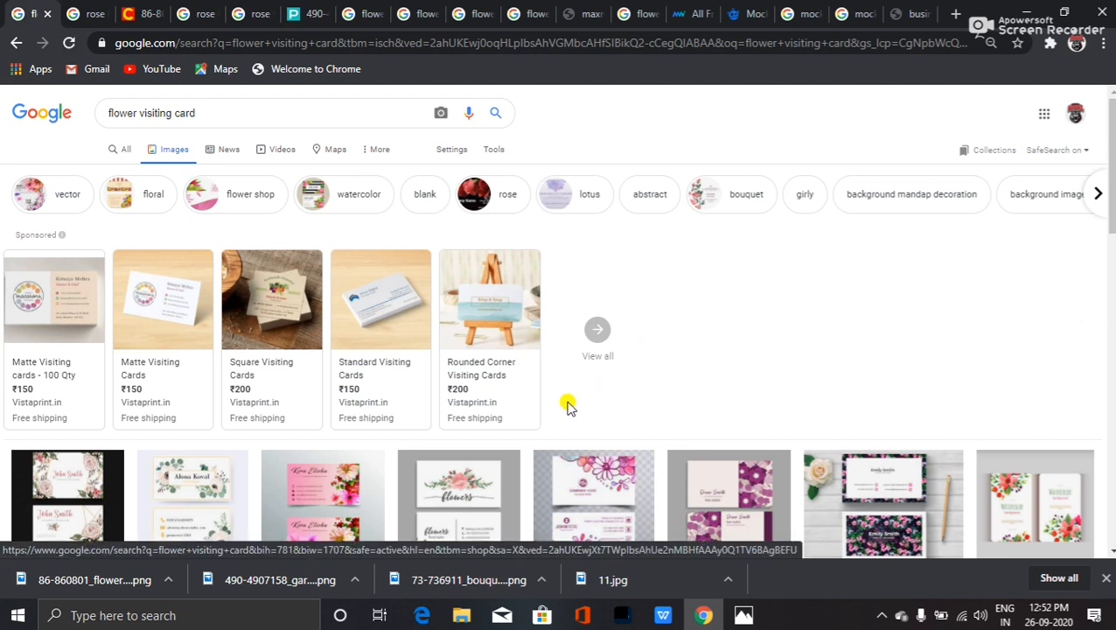
scroll(593, 394, "down", 1)
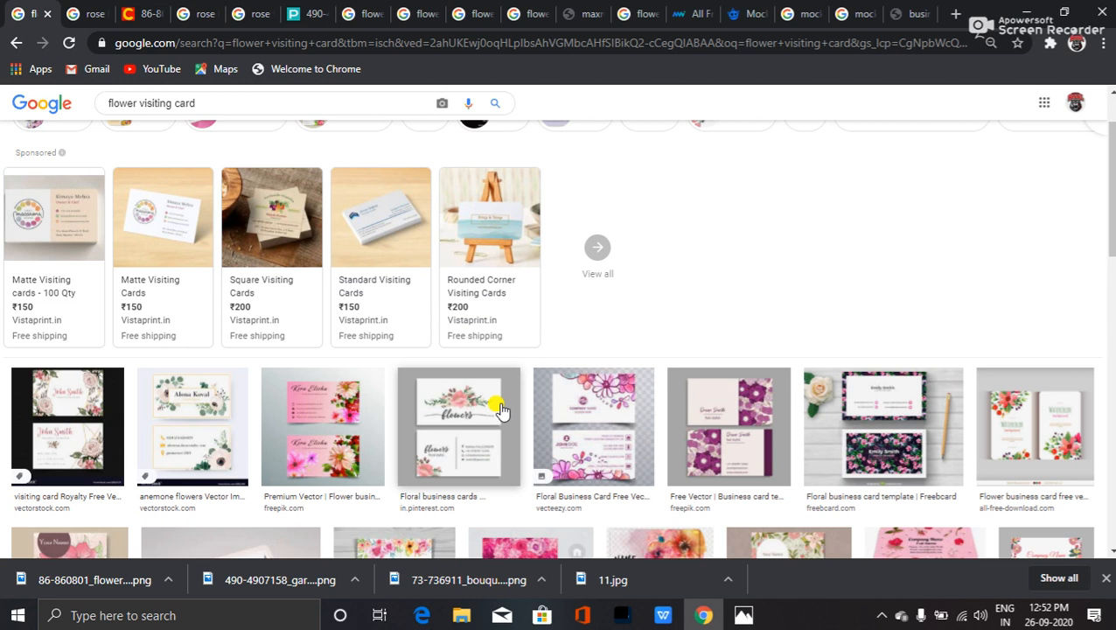
left_click(331, 412)
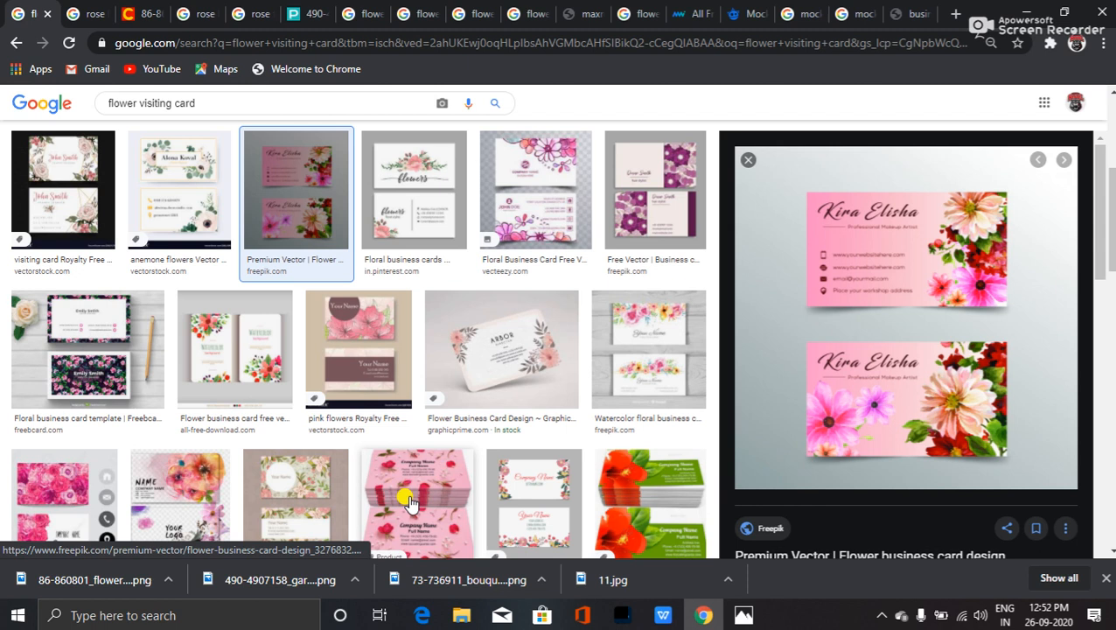
scroll(476, 431, "down", 2)
scroll(477, 431, "down", 8)
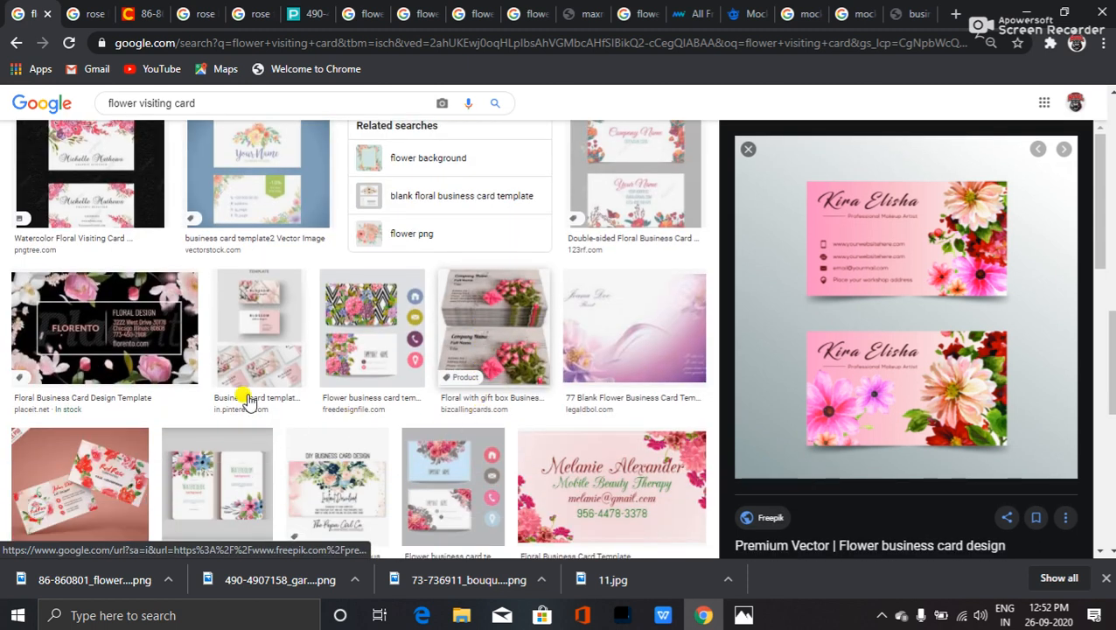
scroll(361, 411, "up", 5)
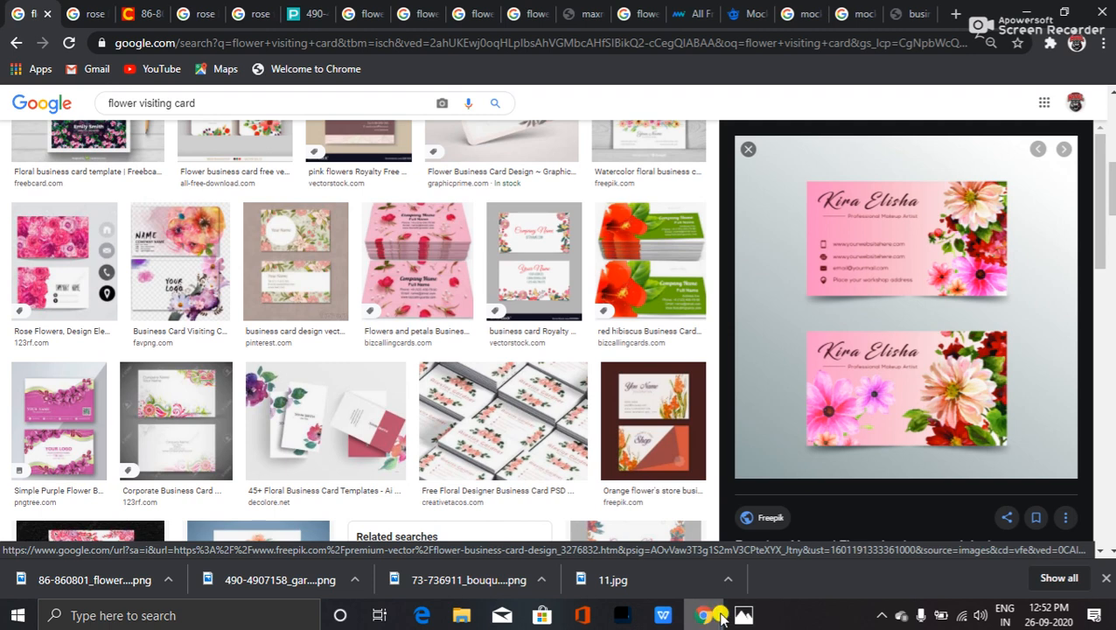
left_click(618, 617)
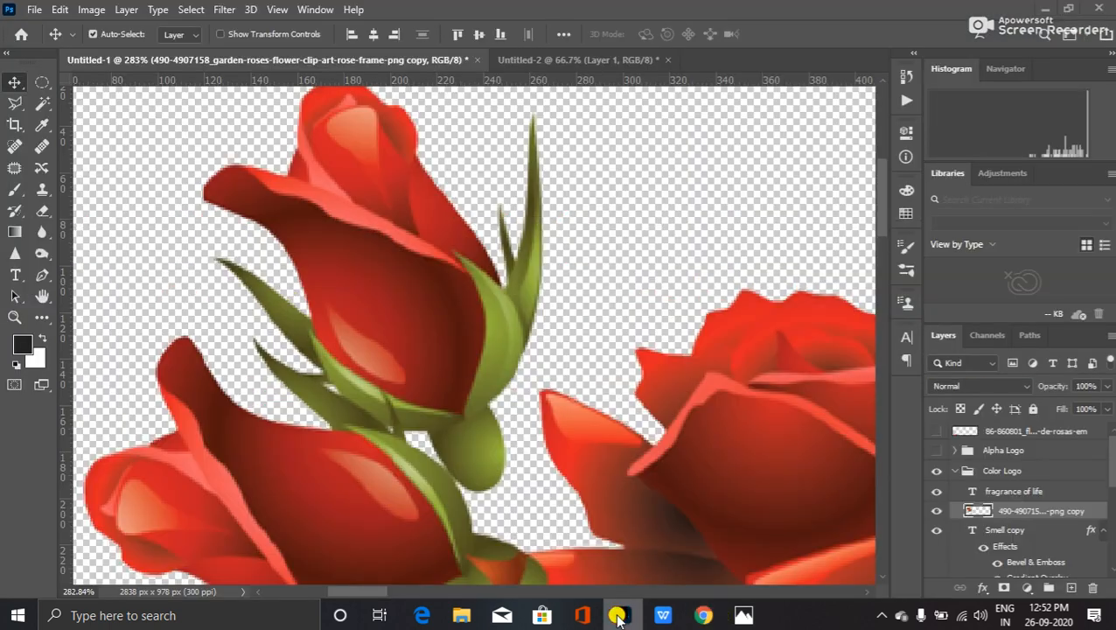
- Inspect the Color Logo layer group by toggling its visibility and collapsing and expanding it
left_click(619, 617)
left_click(617, 617)
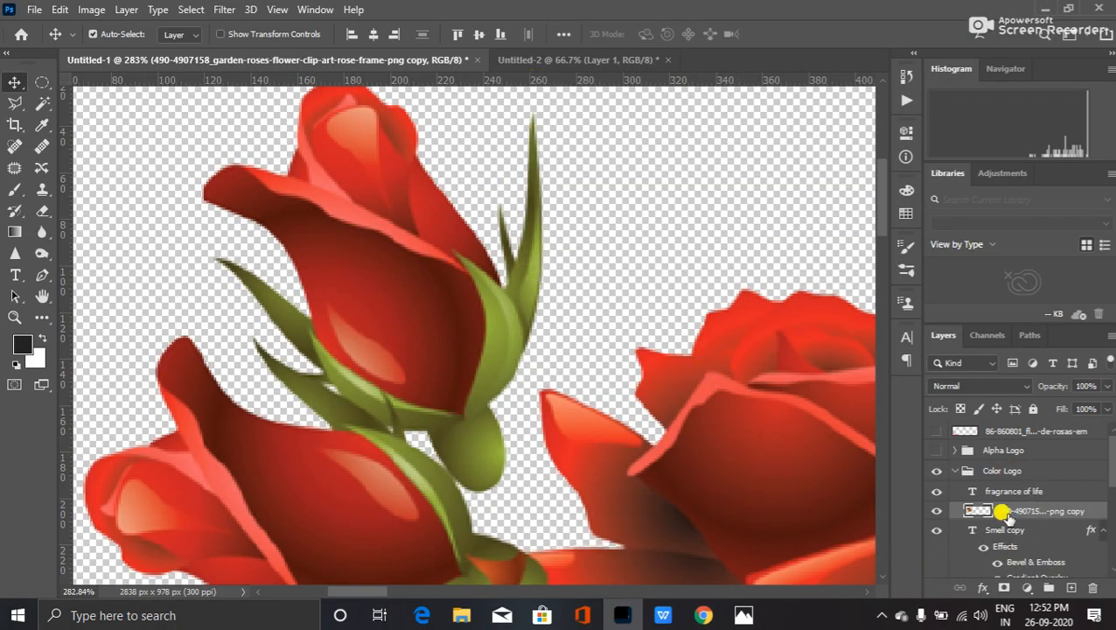
scroll(1002, 523, "down", 2)
scroll(1006, 531, "down", 1)
scroll(1007, 532, "up", 3)
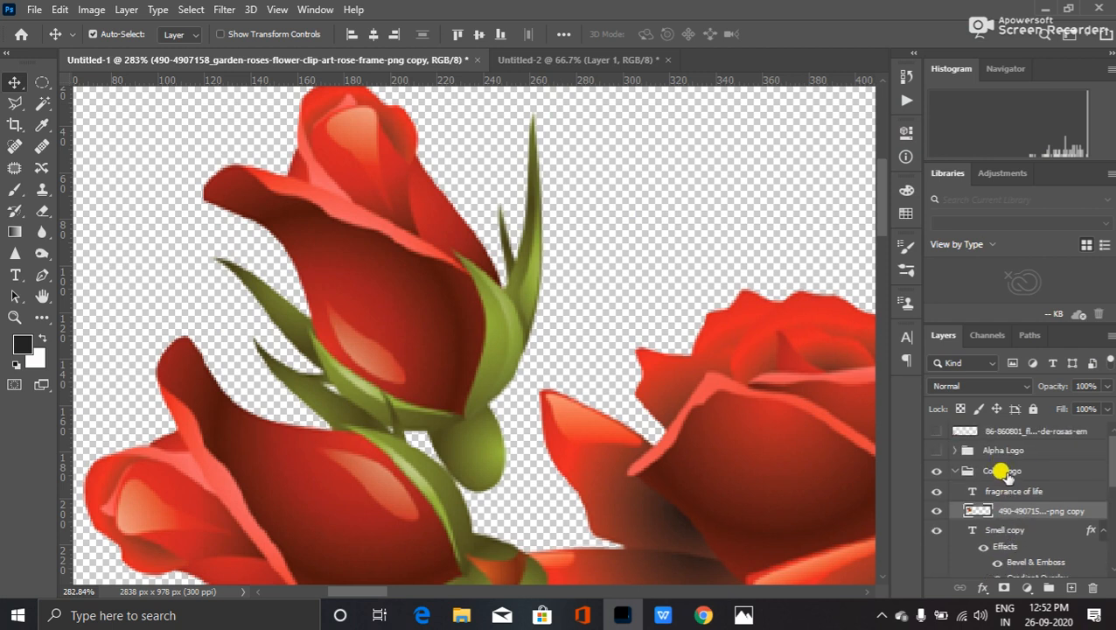
left_click(1004, 470)
left_click(935, 471)
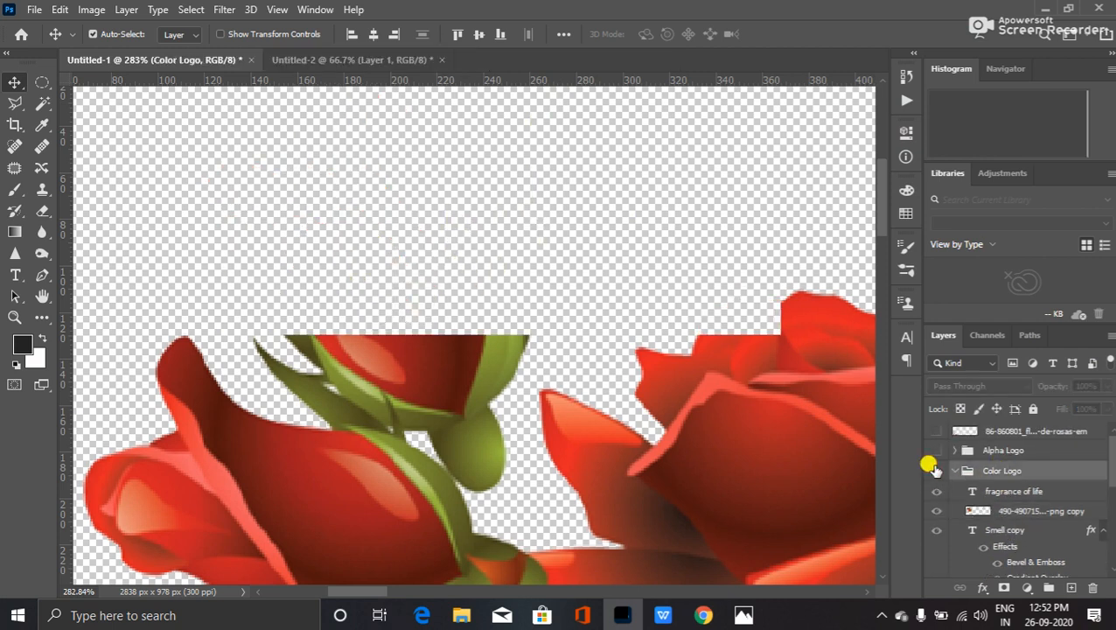
left_click(935, 469)
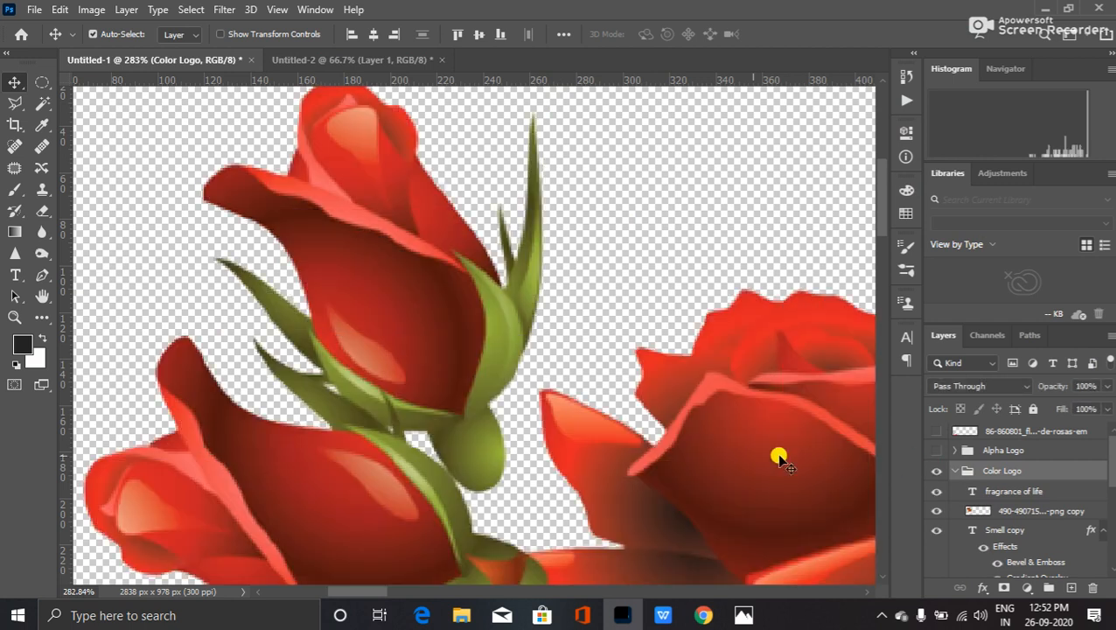
scroll(609, 446, "down", 5)
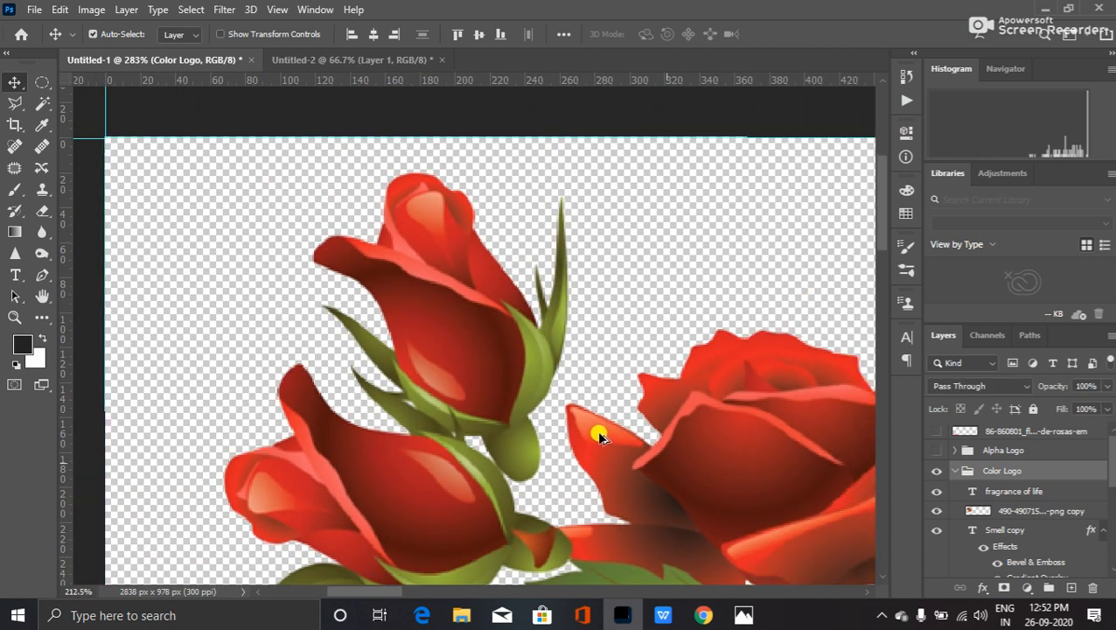
scroll(599, 435, "down", 4)
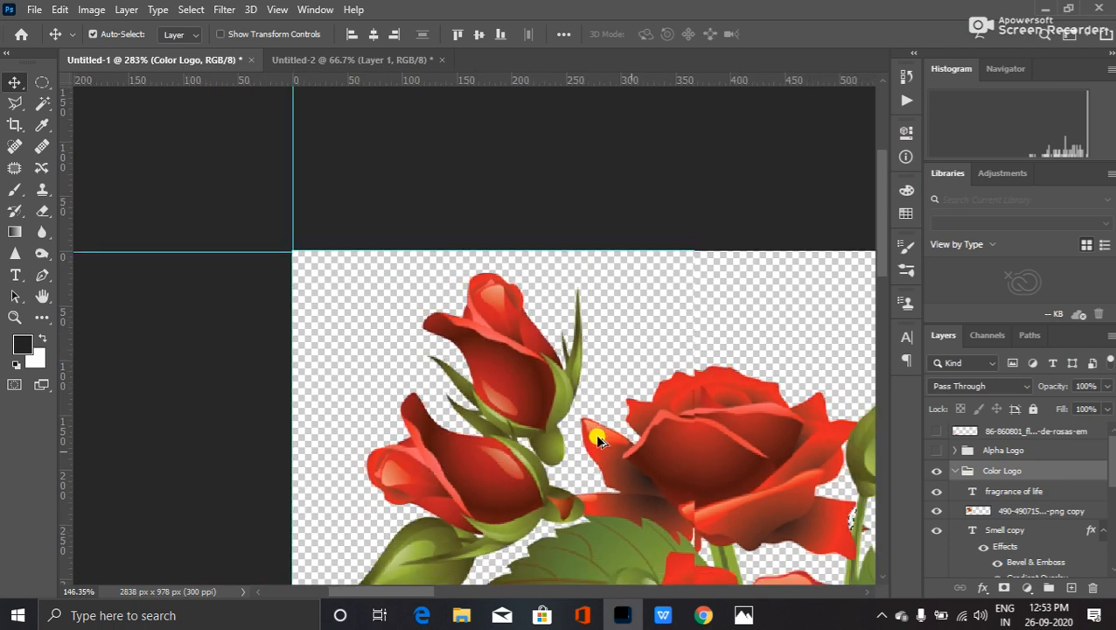
scroll(598, 440, "down", 5)
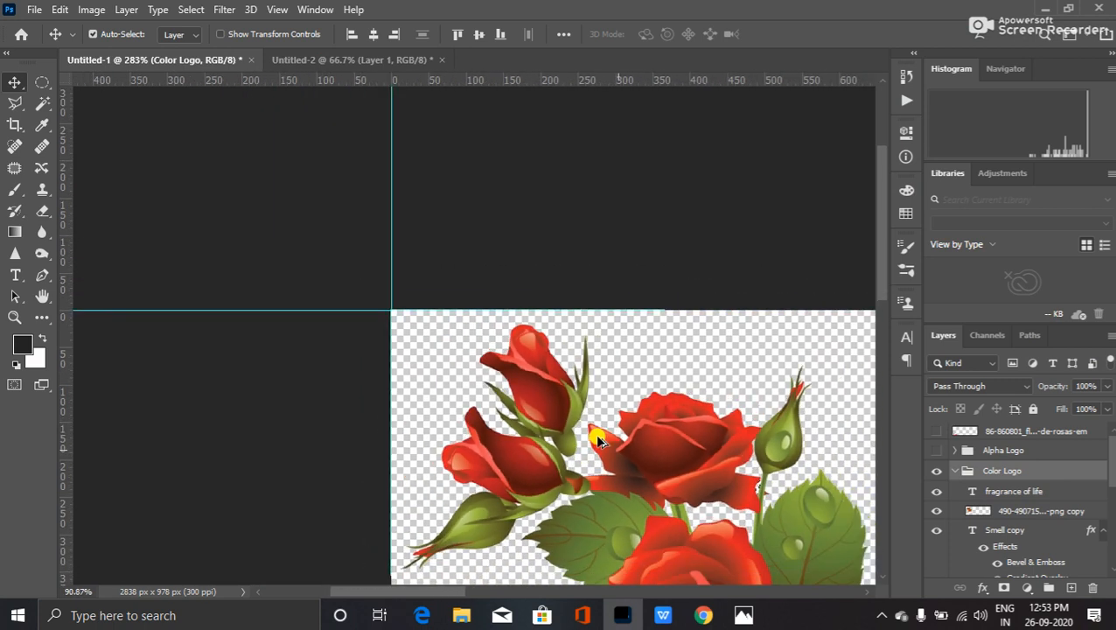
scroll(598, 439, "down", 5)
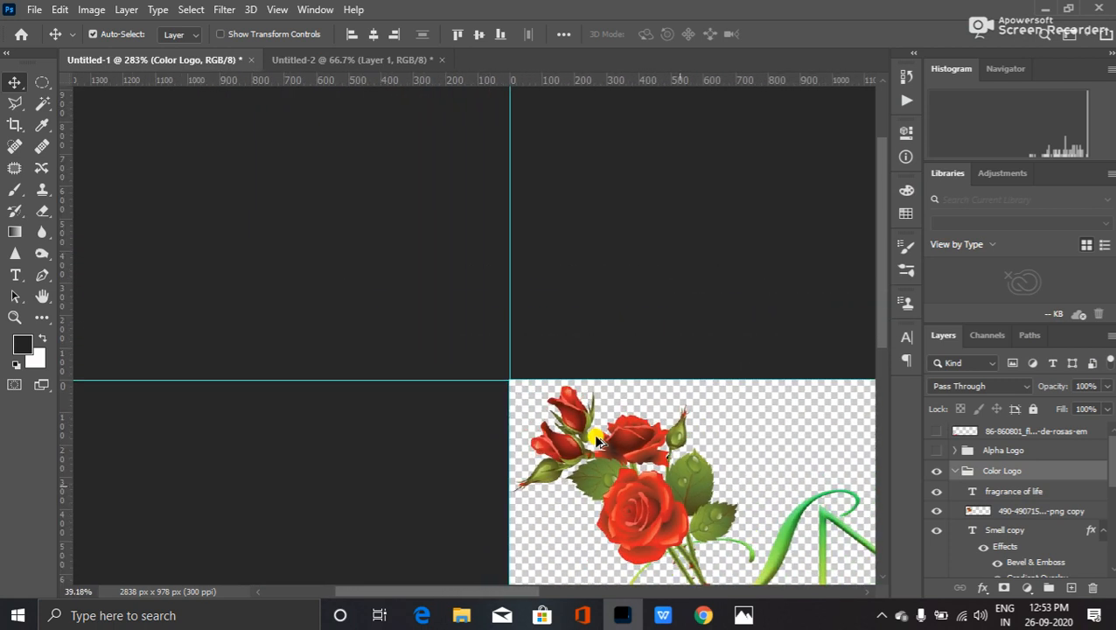
scroll(598, 440, "down", 2)
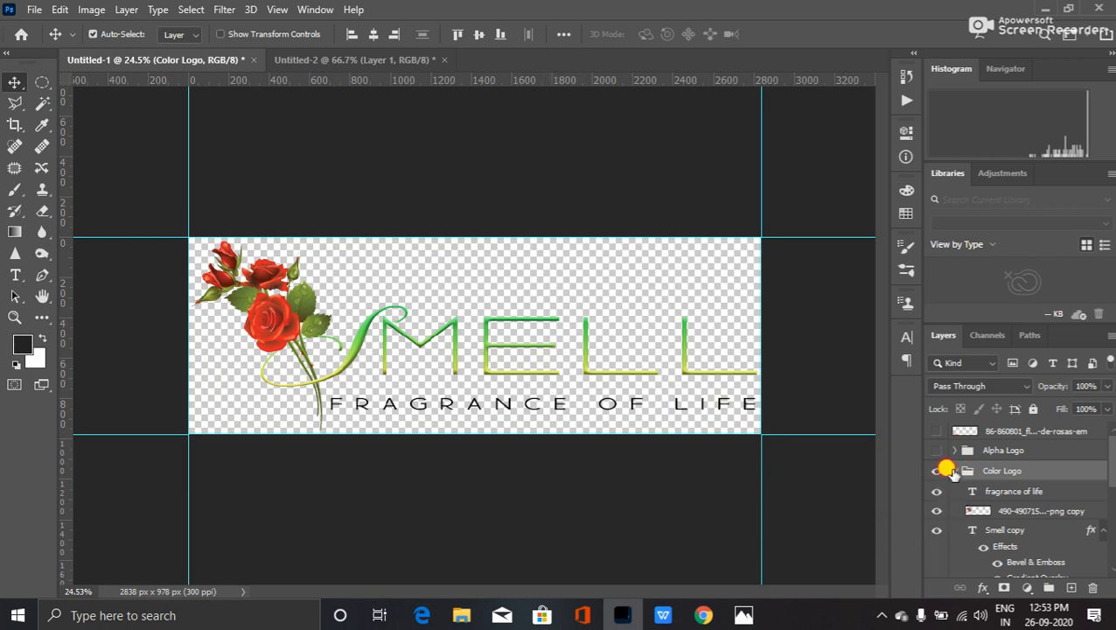
left_click(954, 471)
left_click(953, 470)
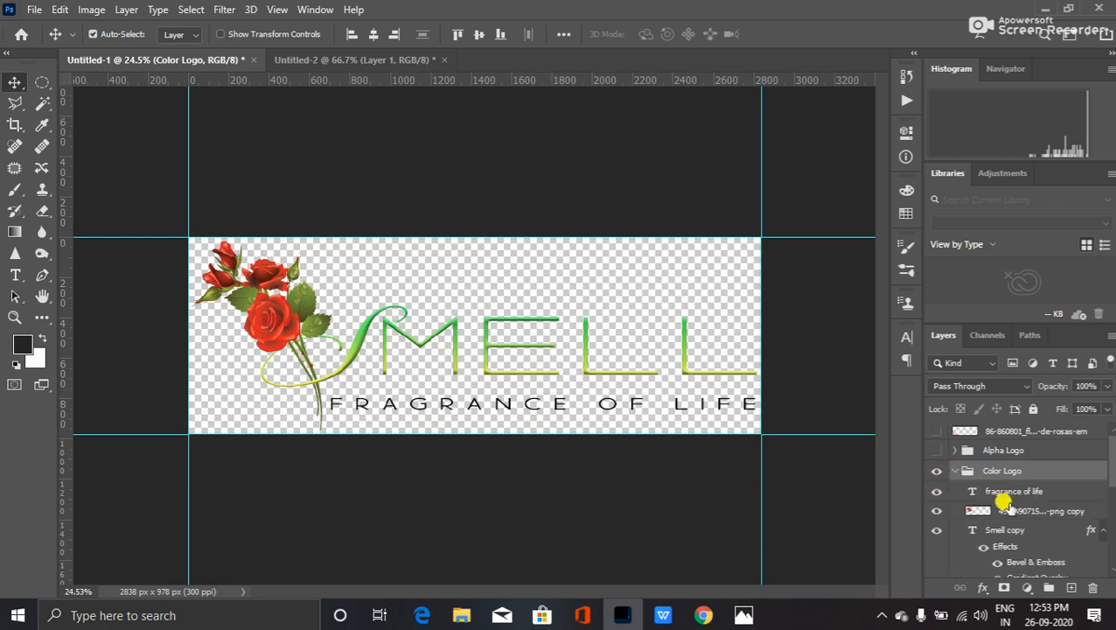
- Select the rose png copy, fragrance of life and Smell copy layers together
left_click(1013, 510)
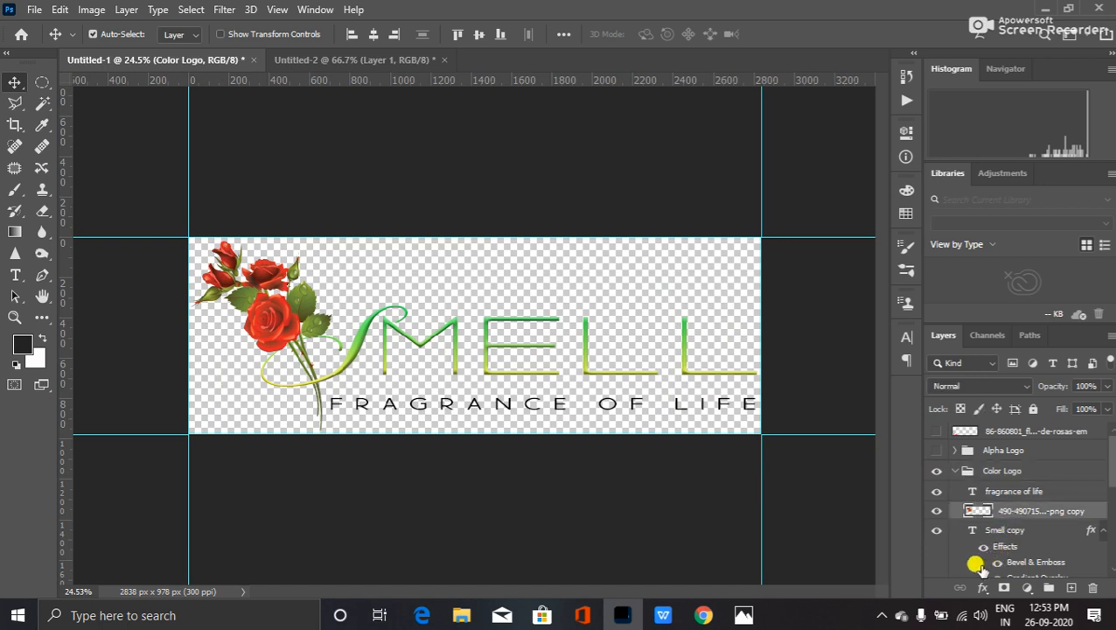
key("alt+bracketleft")
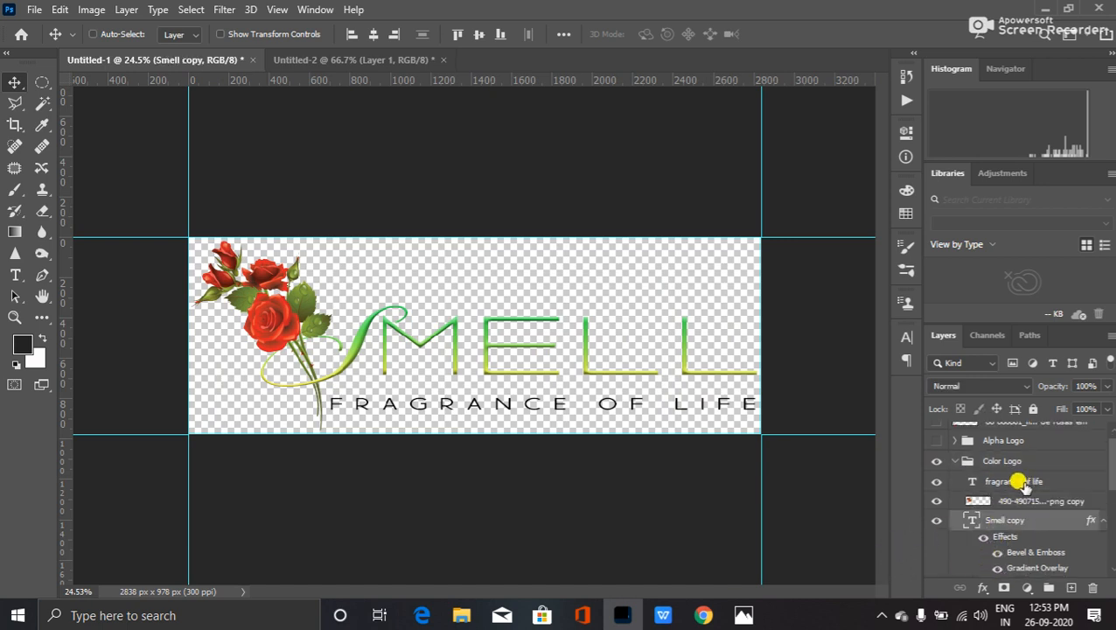
key("alt+bracketright")
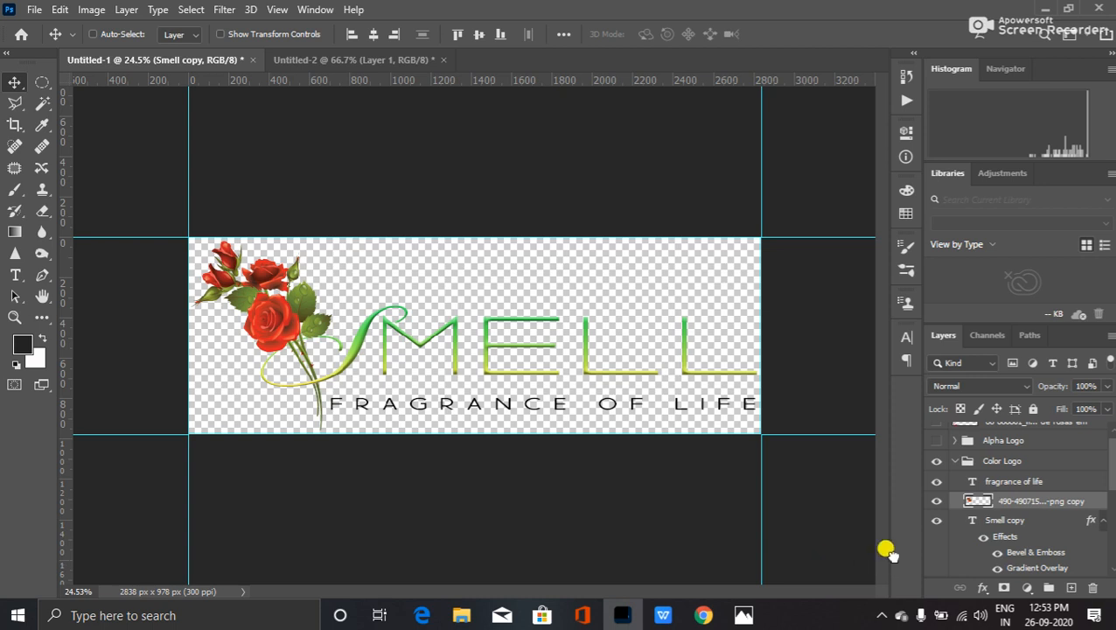
left_click(1025, 488, "shift")
left_click(1006, 522, "shift")
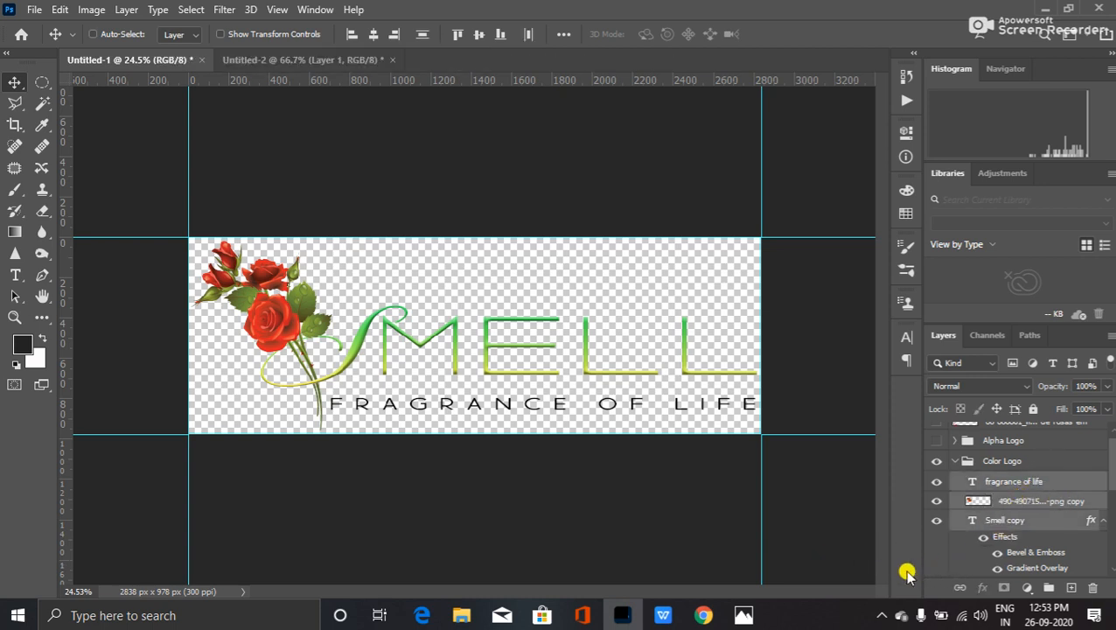
scroll(1014, 529, "down", 1)
scroll(1014, 529, "up", 1)
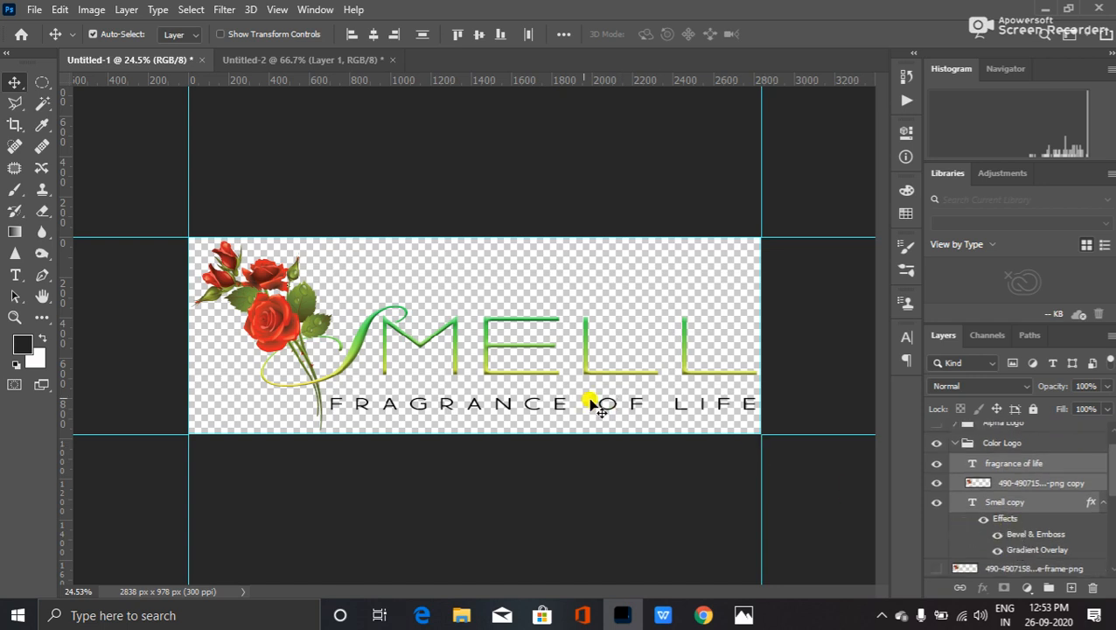
- Drag the three logo layers into Untitled-2 and scale them down to 26.19%
left_click_drag(288, 322, 413, 338)
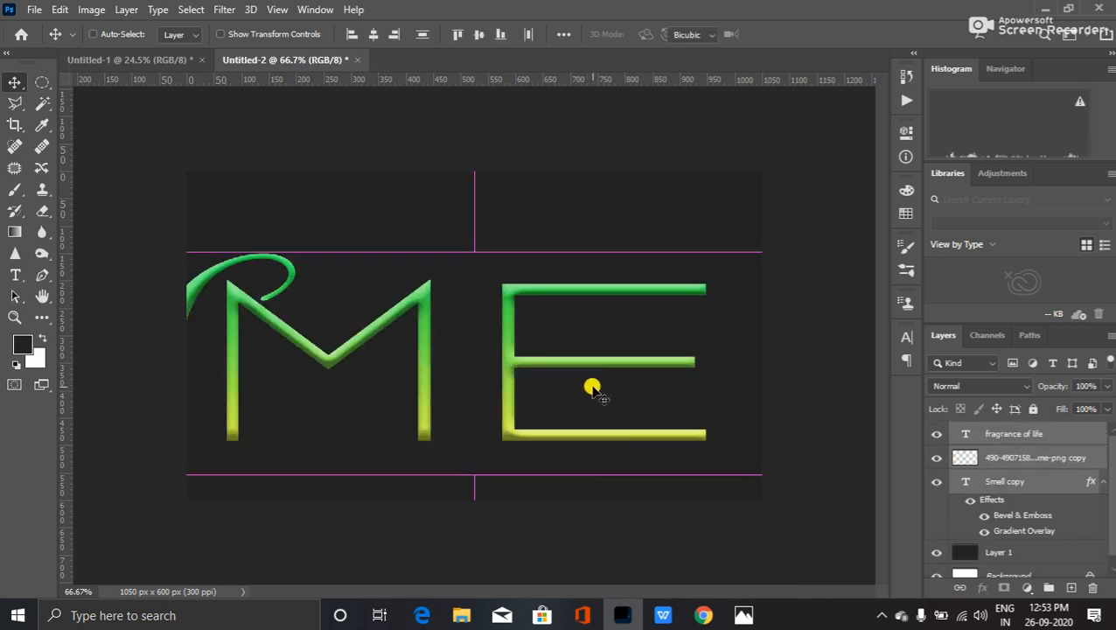
key("ctrl+t")
key("ctrl+0")
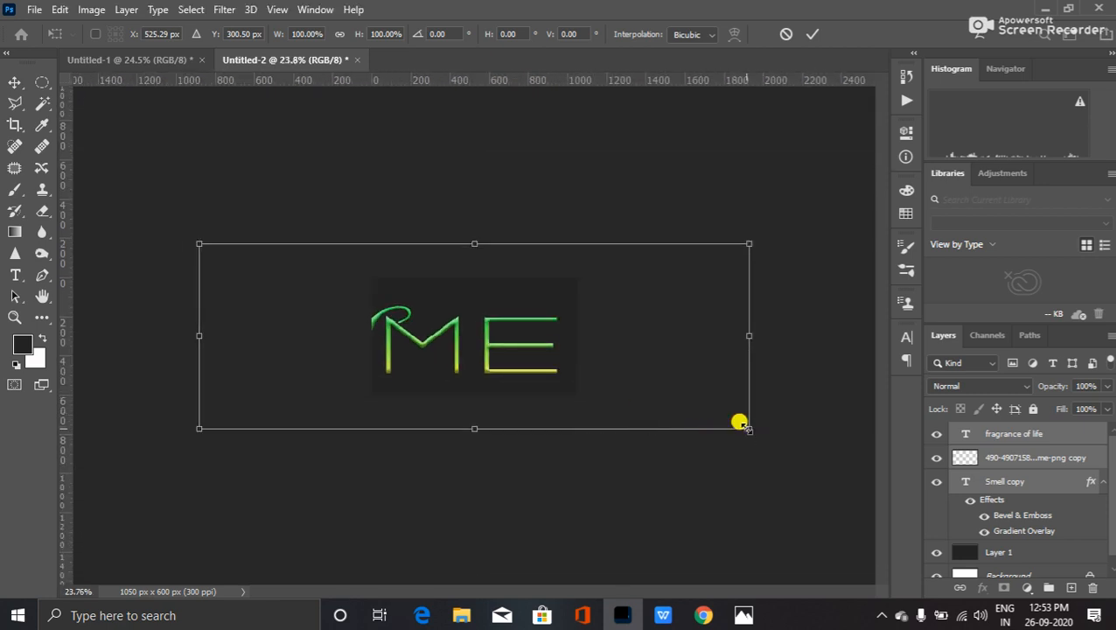
left_click_drag(739, 422, 531, 364)
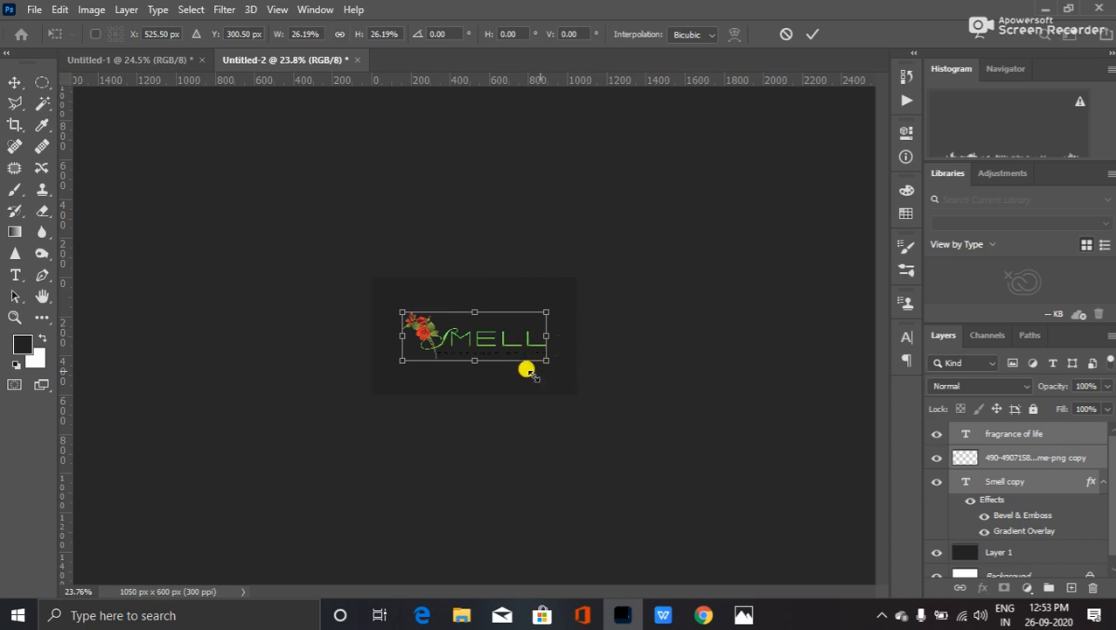
key("Return")
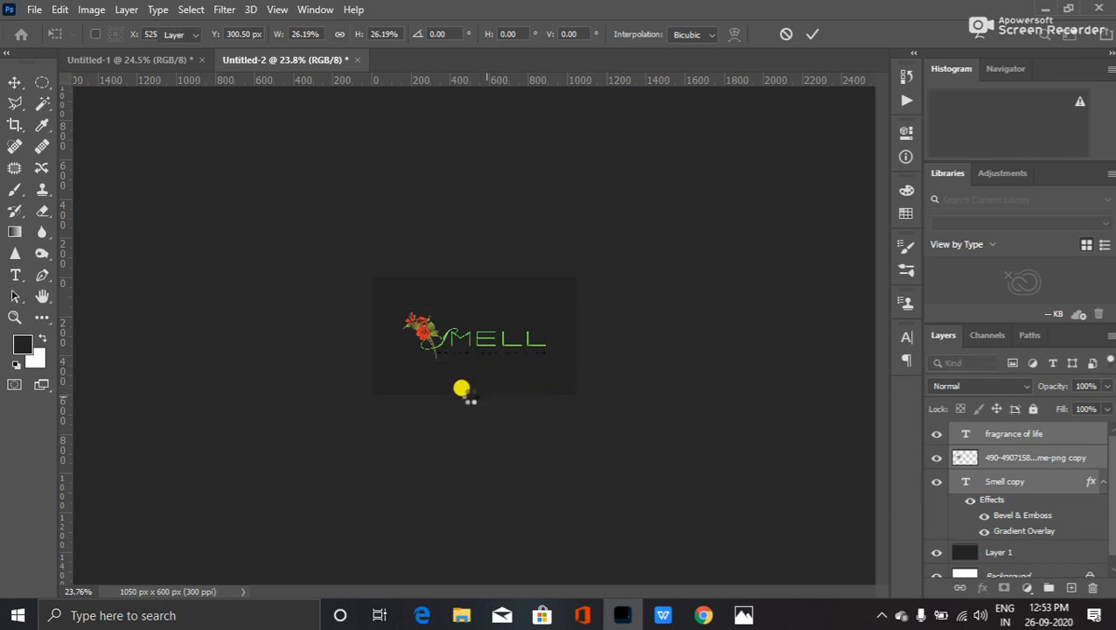
scroll(459, 393, "up", 5)
scroll(455, 401, "up", 5)
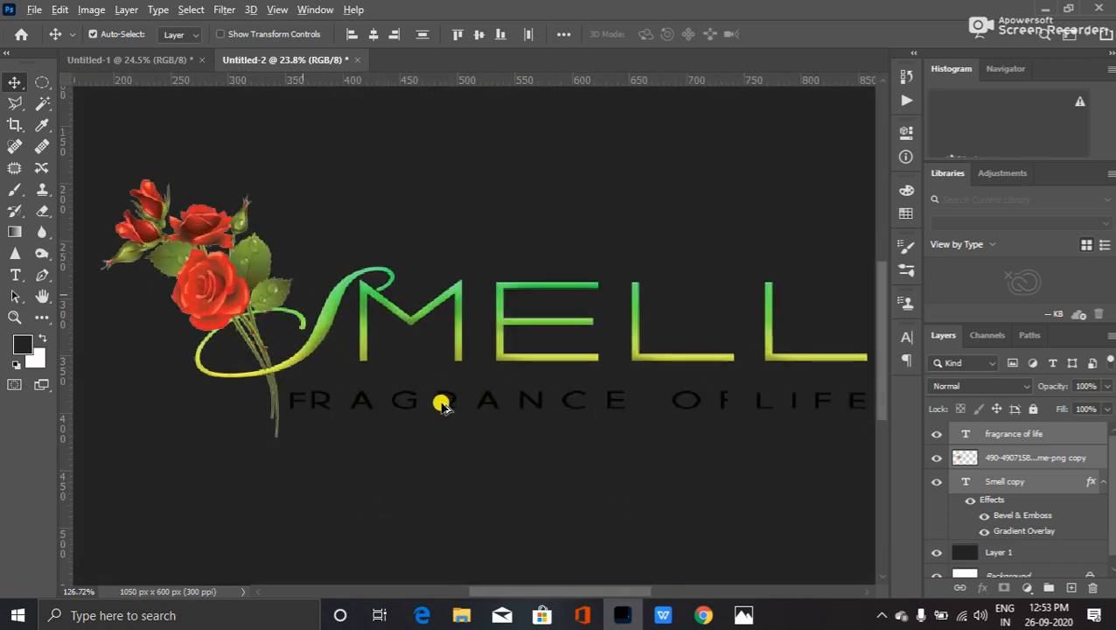
scroll(441, 404, "up", 4)
scroll(441, 404, "up", 3)
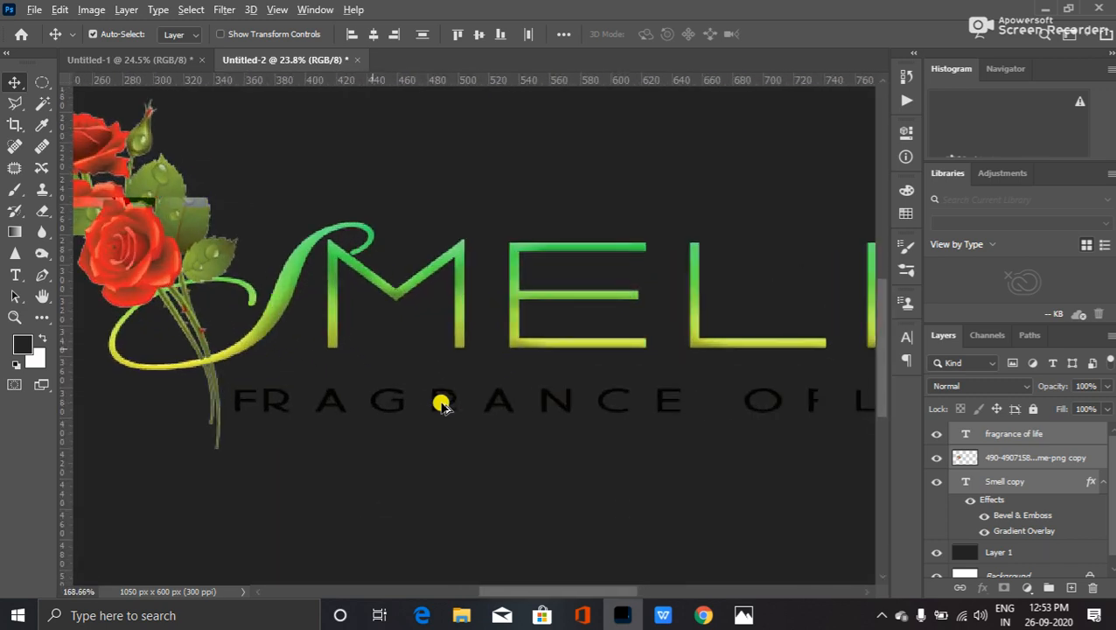
scroll(441, 404, "up", 1)
scroll(441, 404, "down", 4)
scroll(452, 404, "down", 4)
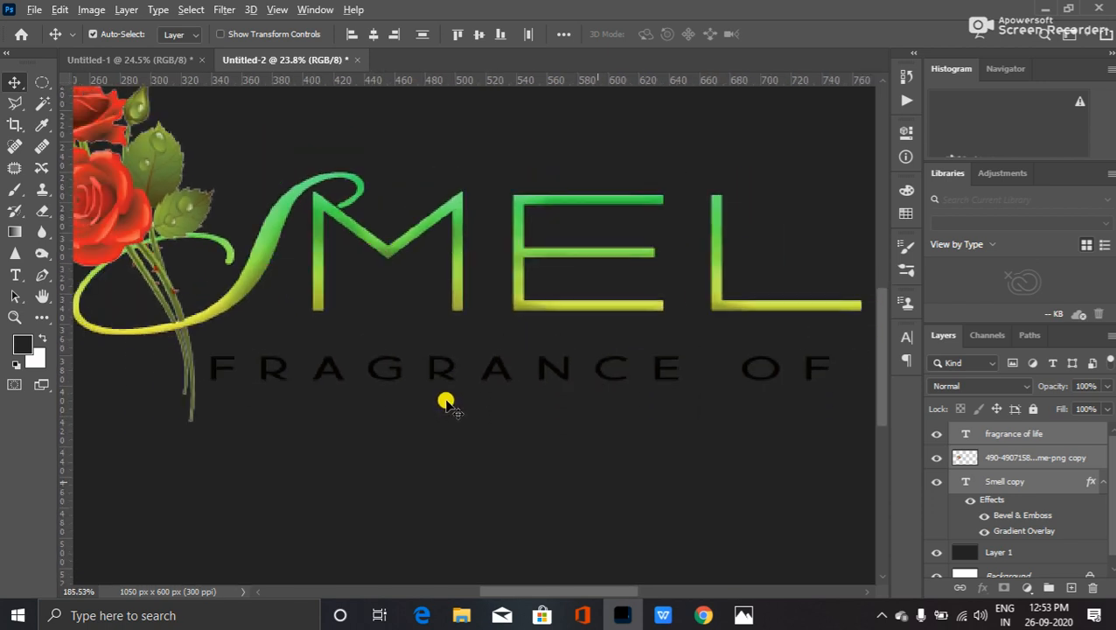
scroll(444, 398, "down", 4)
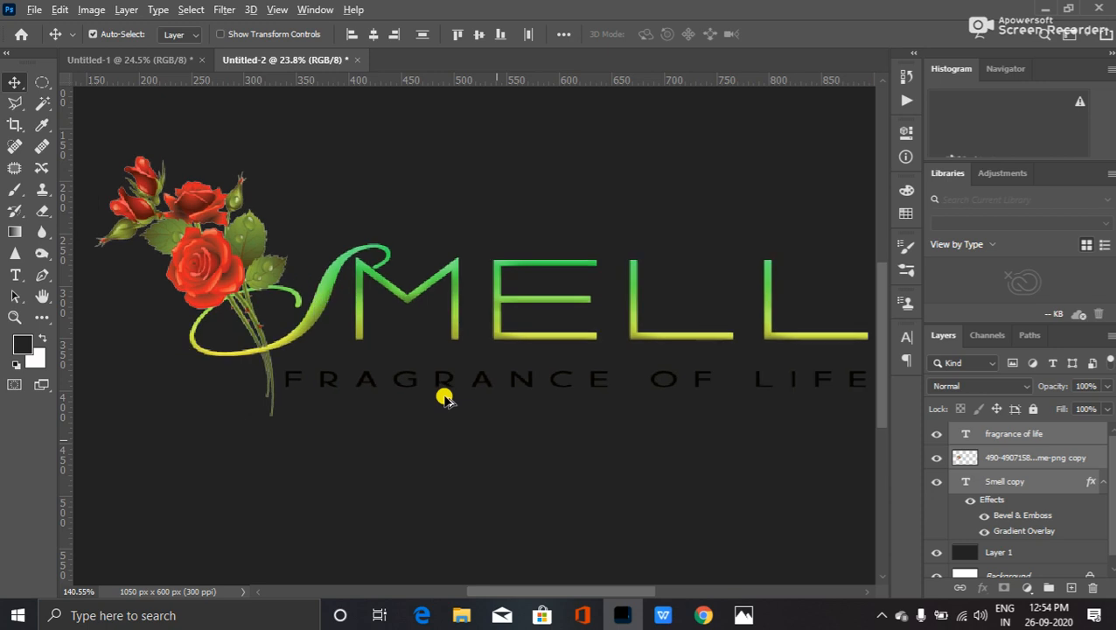
scroll(444, 398, "down", 5)
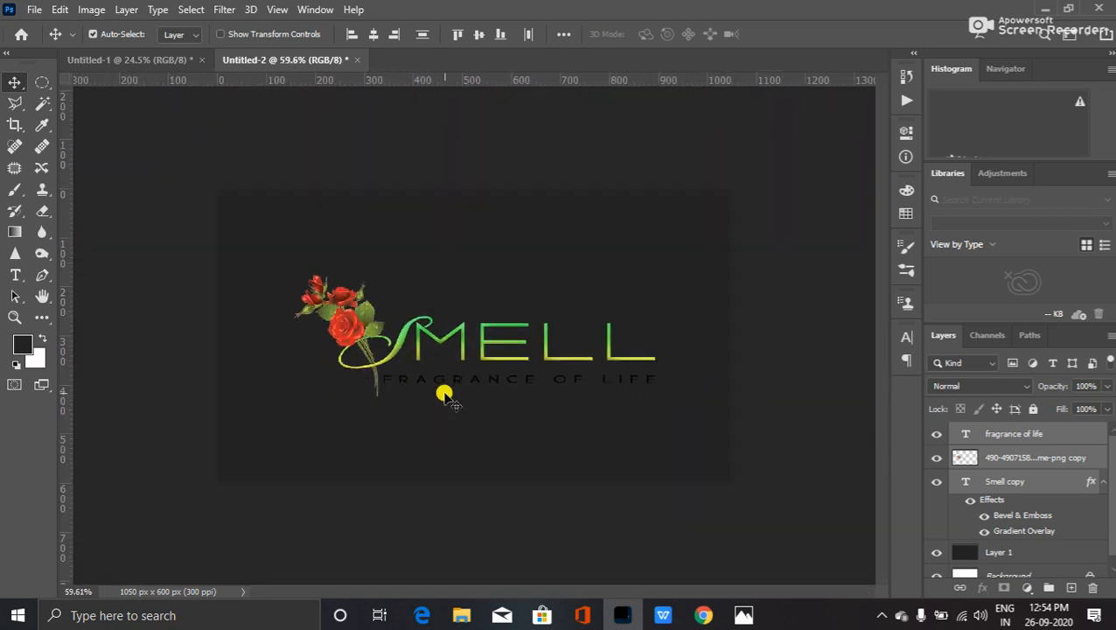
scroll(445, 395, "down", 3)
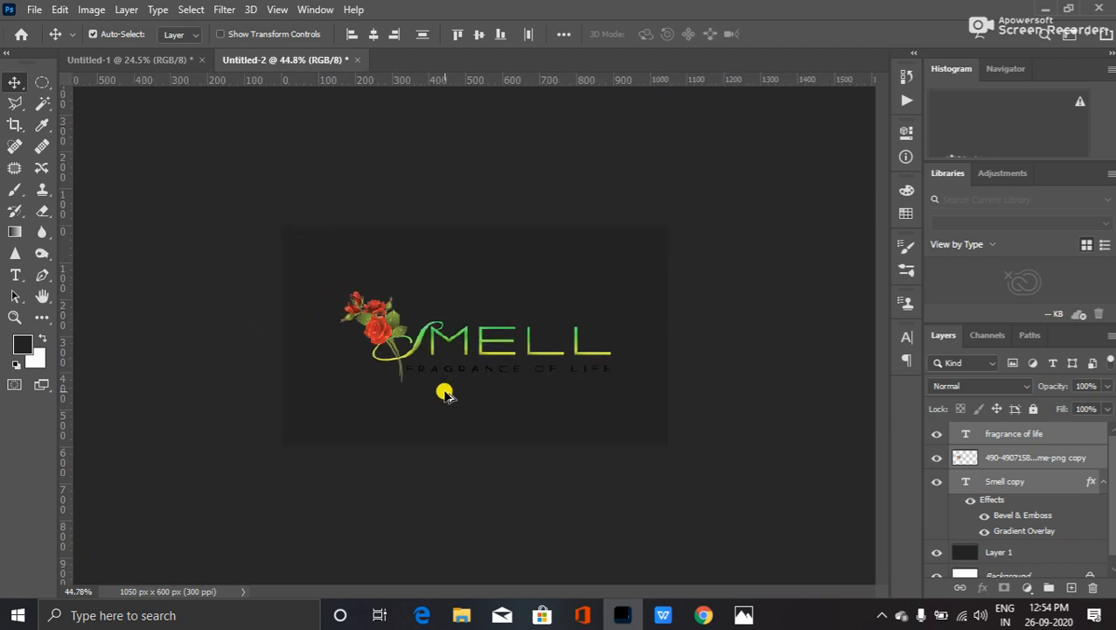
scroll(444, 396, "down", 1)
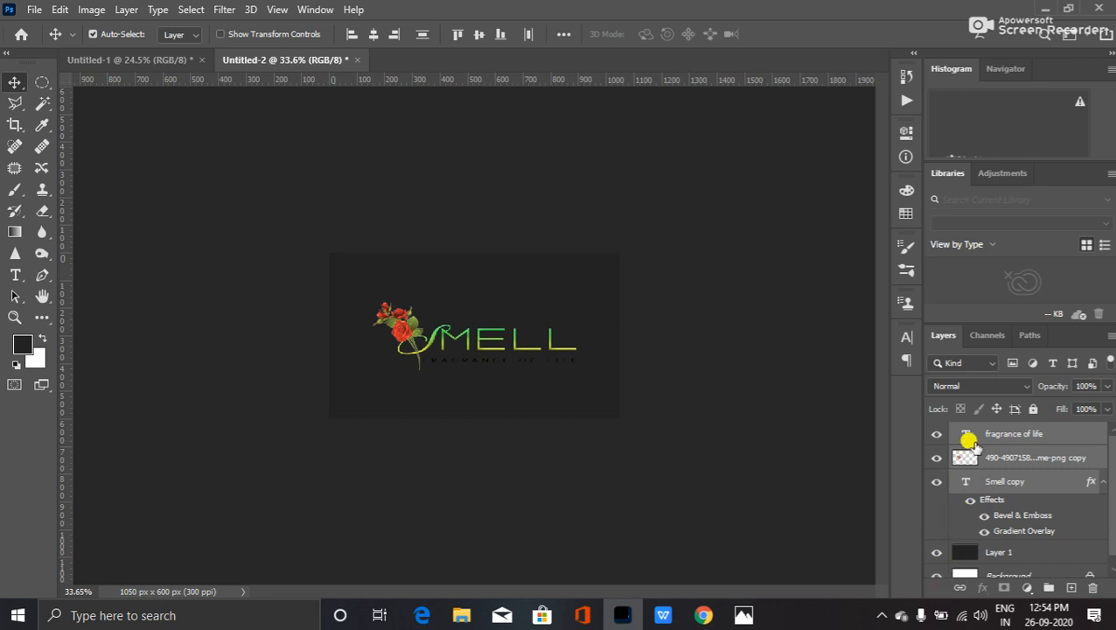
- Recolour the FRAGRANCE OF LIFE tagline text to white and commit the edit
left_click(963, 435)
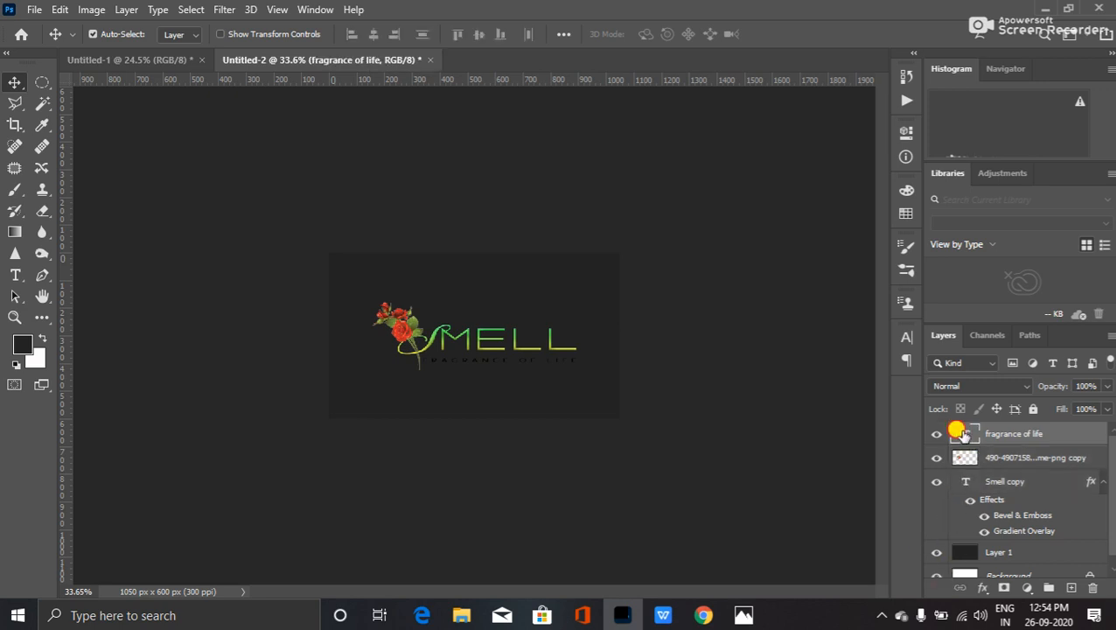
double_click(962, 433)
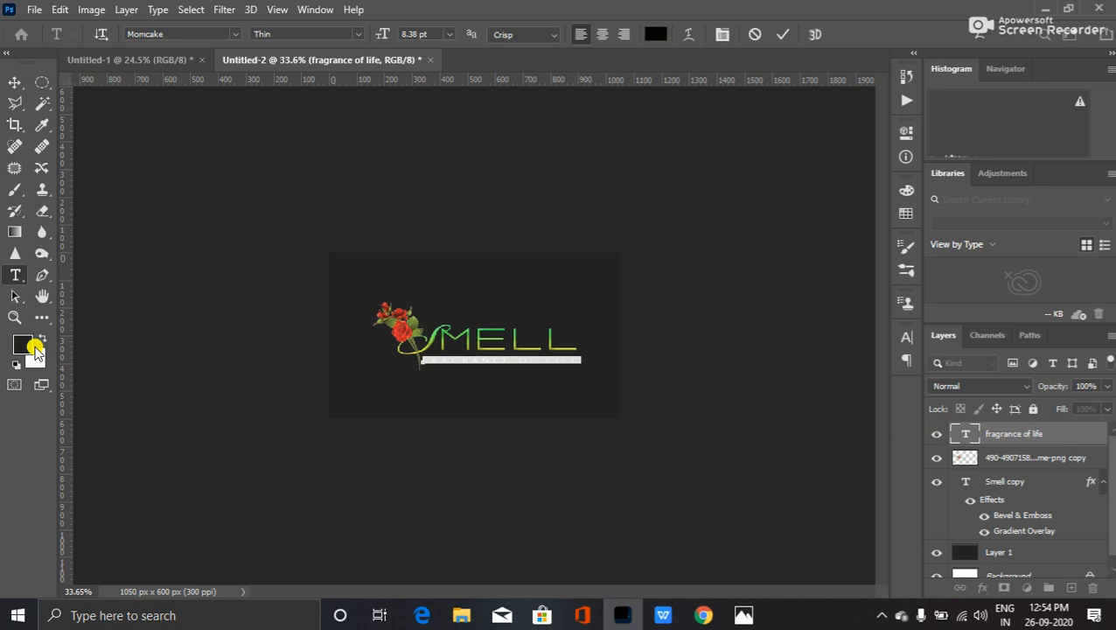
left_click(47, 340)
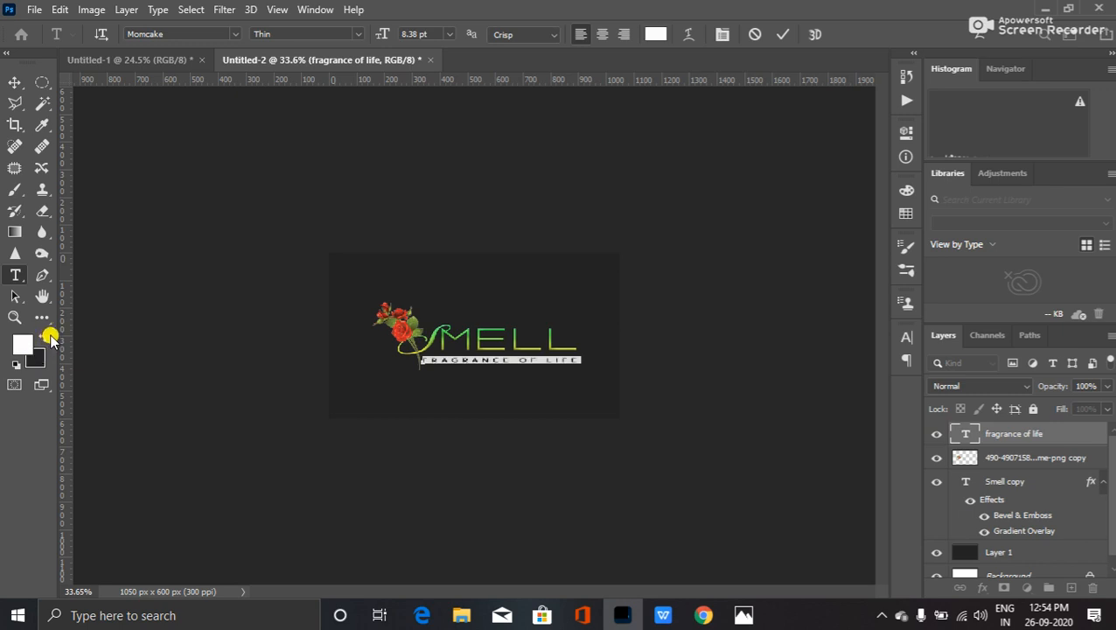
key("ctrl+Return")
key("v")
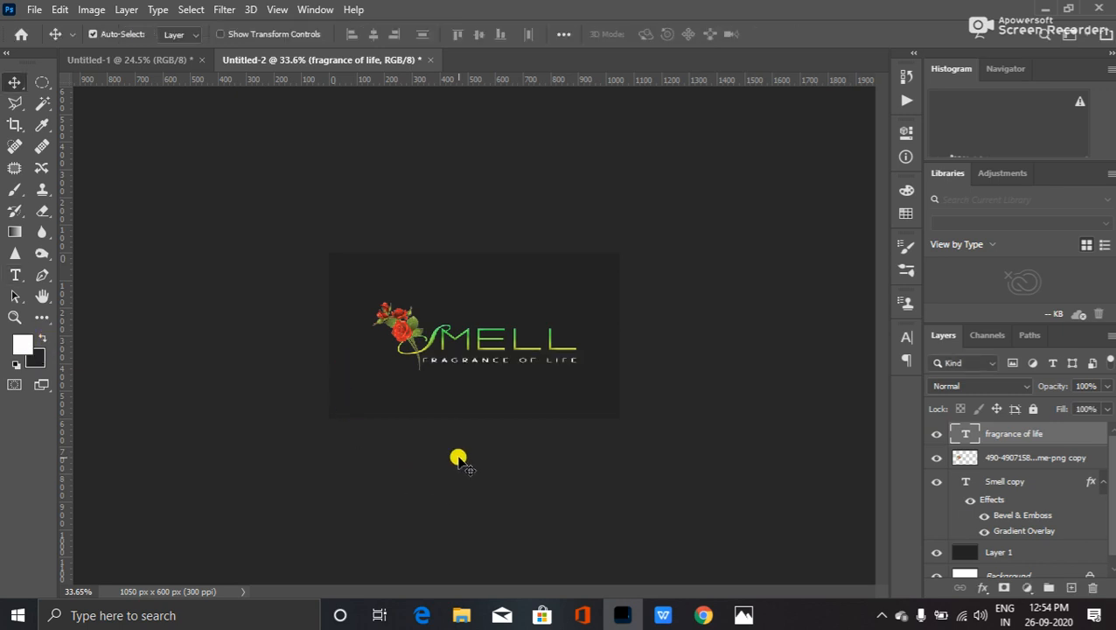
scroll(448, 398, "up", 5)
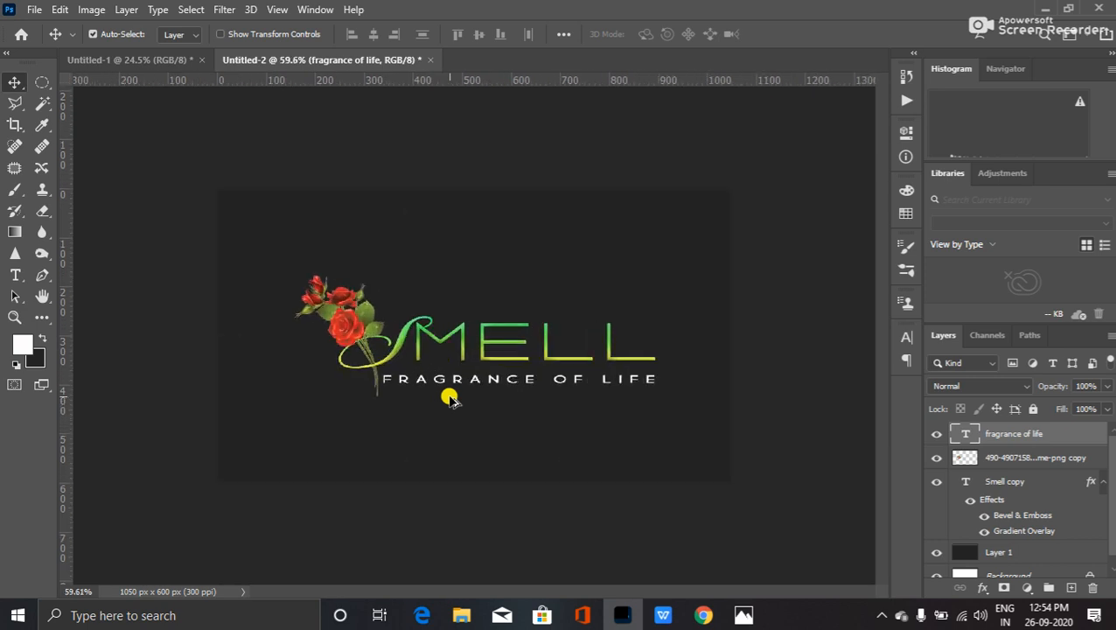
scroll(449, 398, "up", 1)
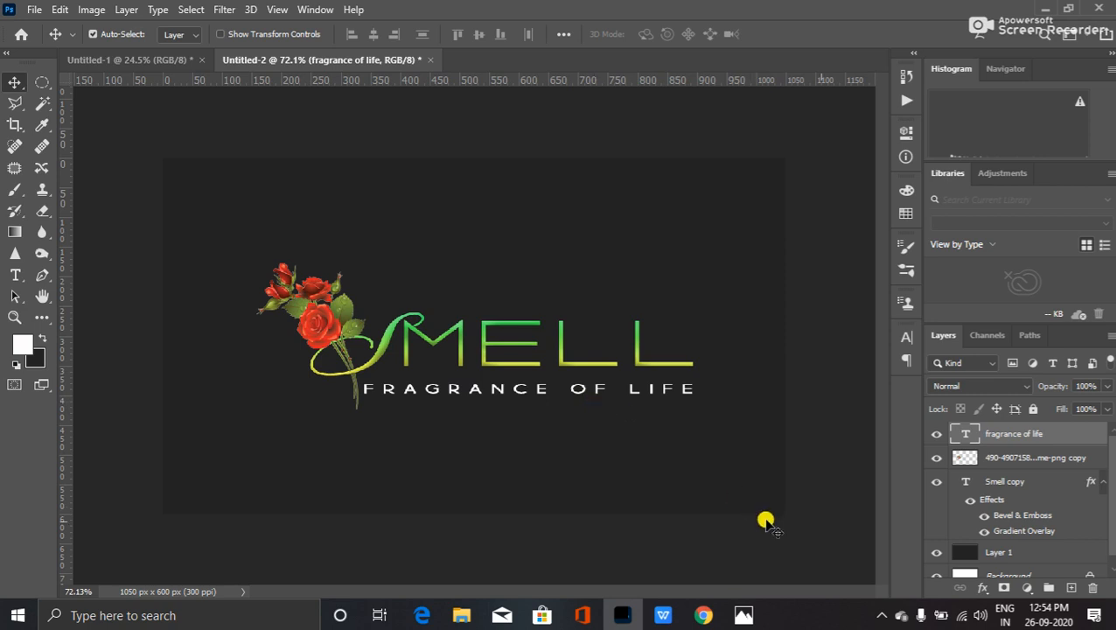
- Select the rose, Smell copy and tagline layers and add horizontal and vertical centre guides
left_click(1024, 461)
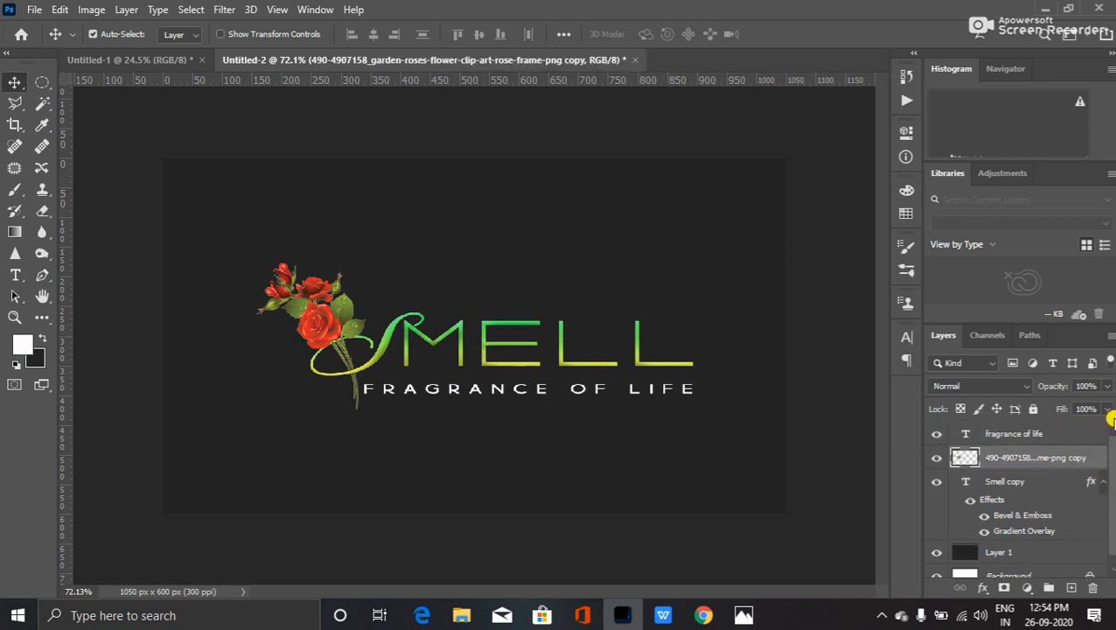
left_click(1002, 484, "ctrl")
left_click(1015, 434, "ctrl")
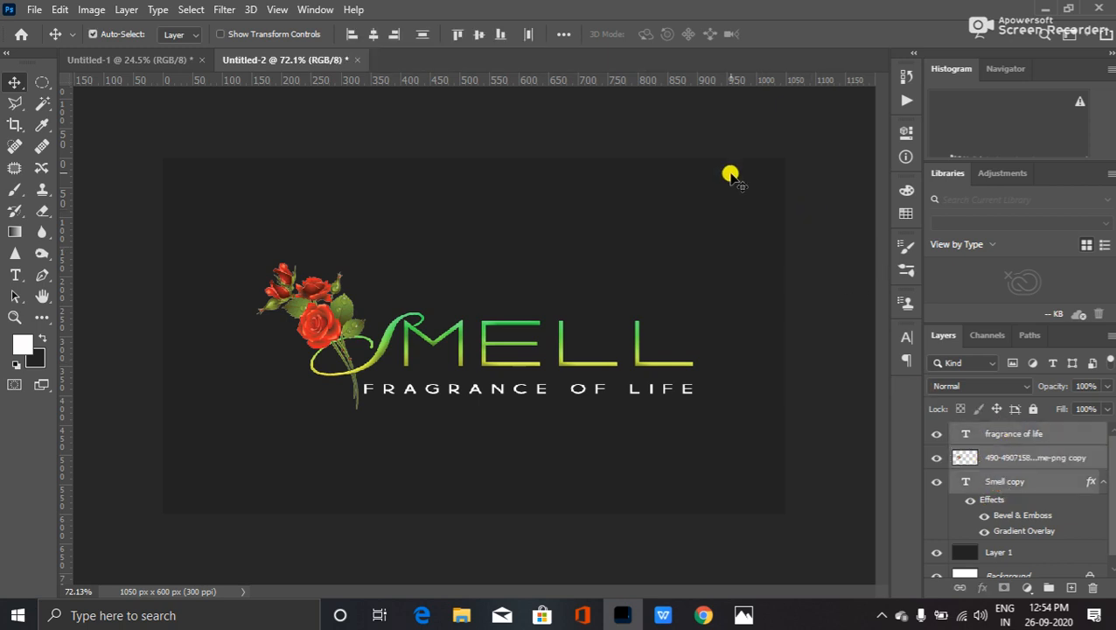
left_click_drag(620, 82, 552, 336)
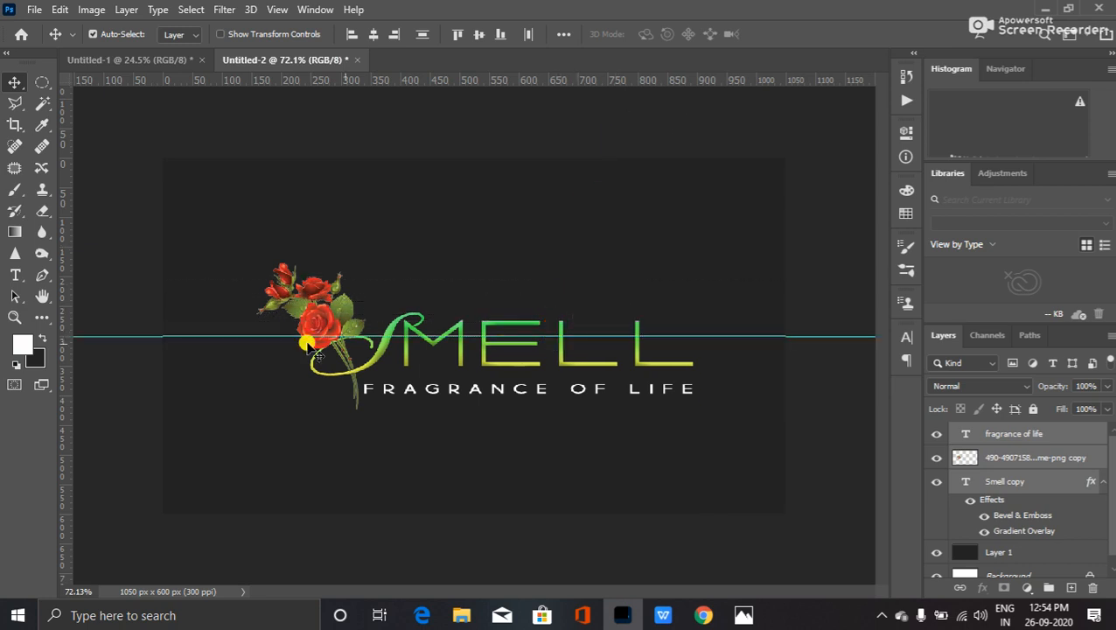
left_click_drag(61, 358, 473, 369)
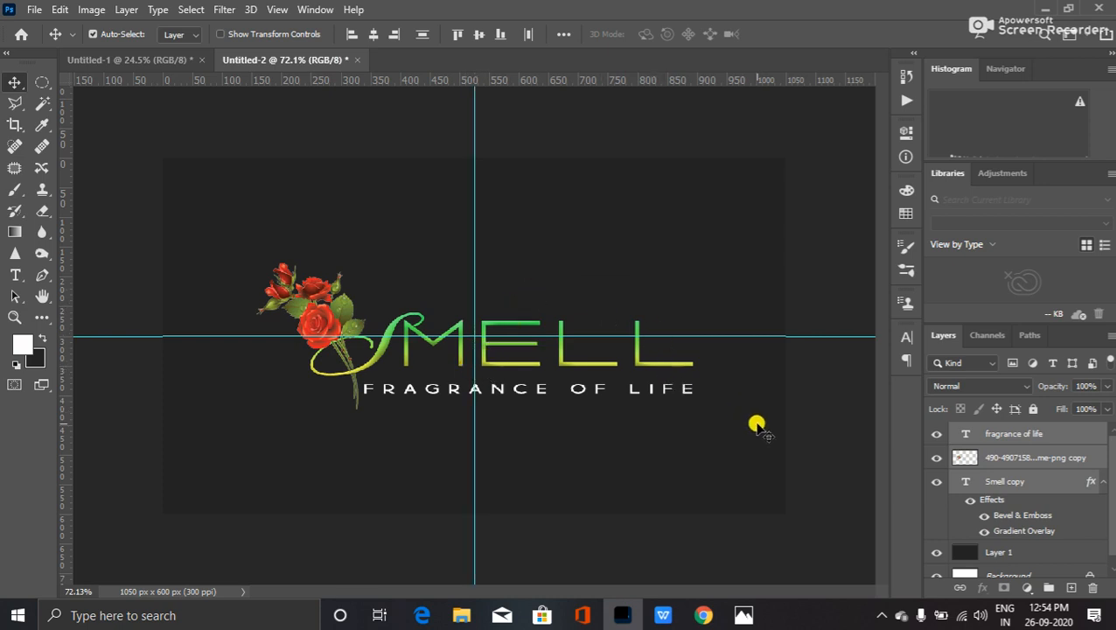
- Nudge the logo layers with the arrow keys until they sit slightly higher
key("Up")
key("Up")
key("Up")
key("Up")
key("Up")
key("Up")
key("Up")
key("Up")
key("Up")
key("Up")
key("Up")
key("Up")
key("Up")
key("Up")
key("Up")
key("Up")
key("Up")
key("Up")
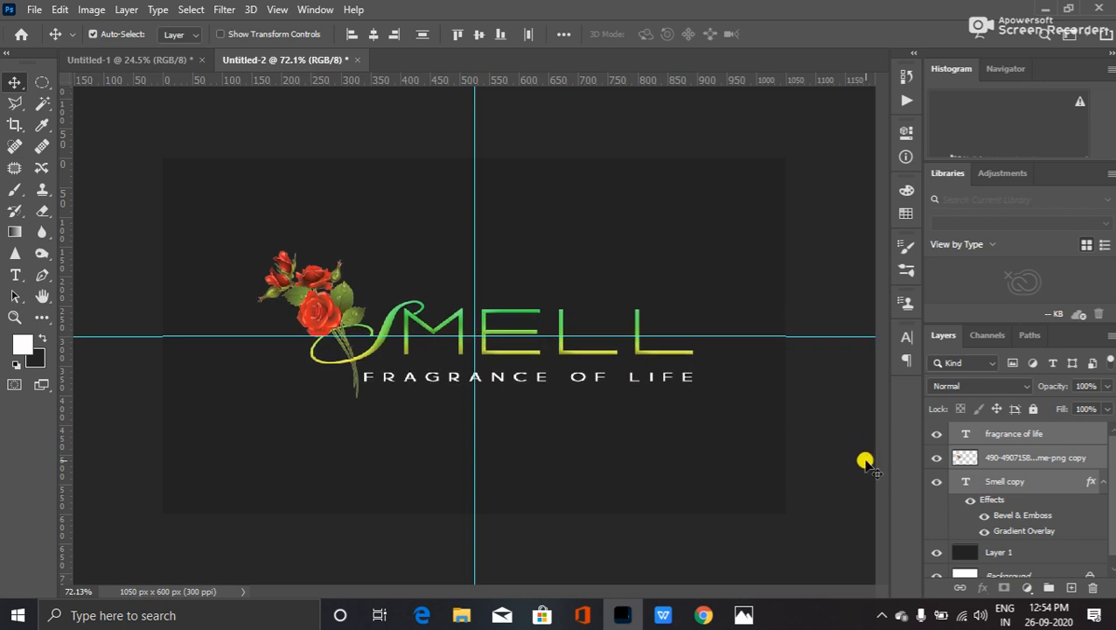
key("Up")
key("Up")
key("Up")
key("Up")
key("Up")
key("Up")
key("Up")
key("Up")
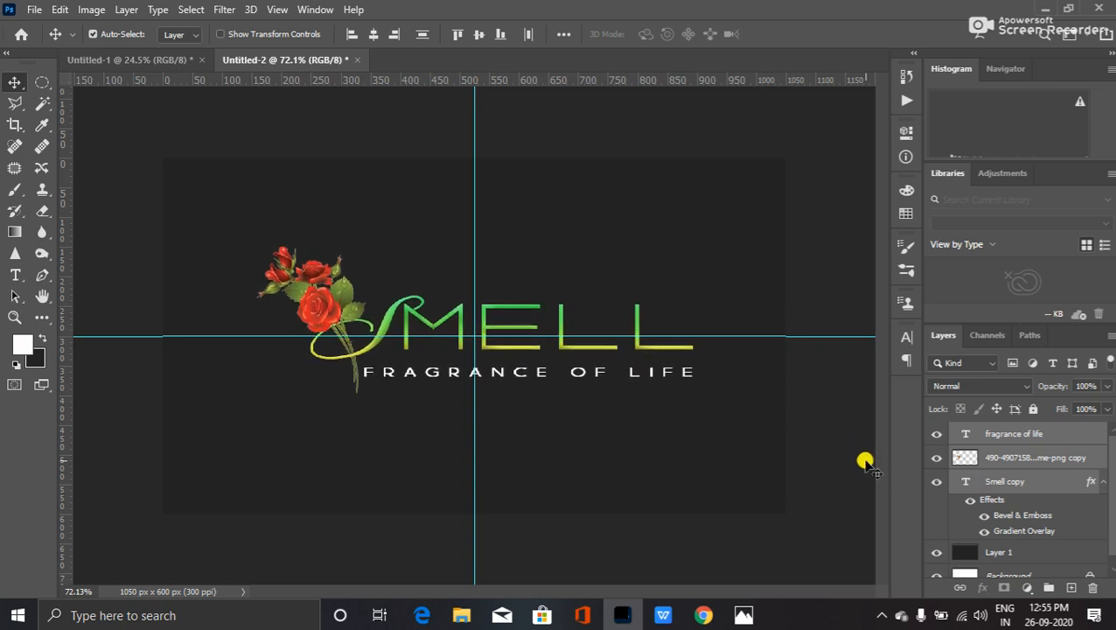
key("Down")
key("Down")
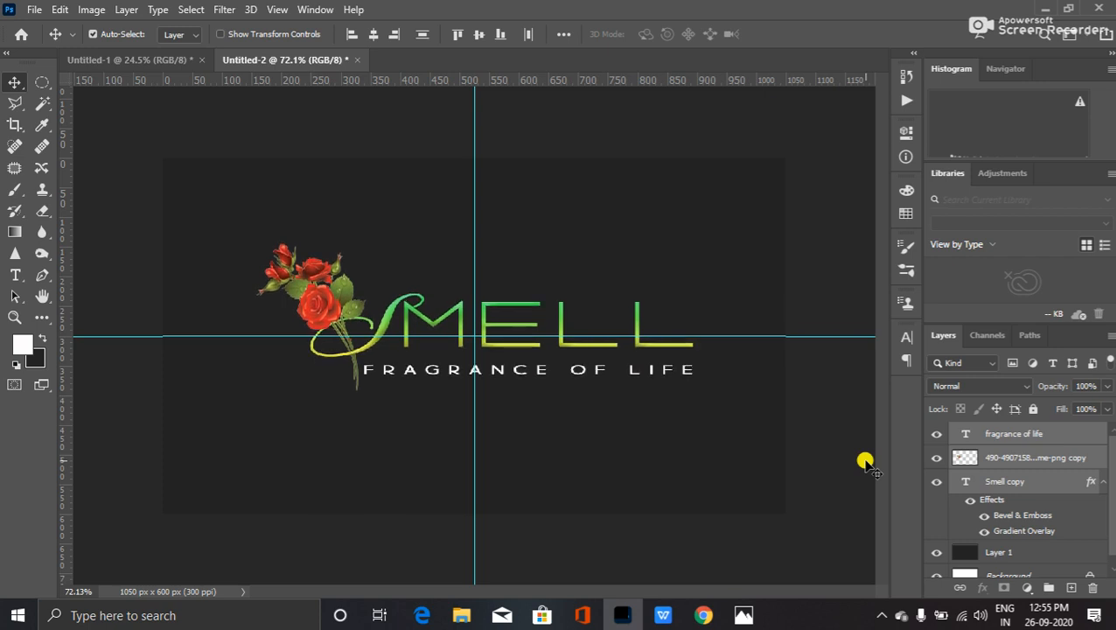
key("Up")
key("Up")
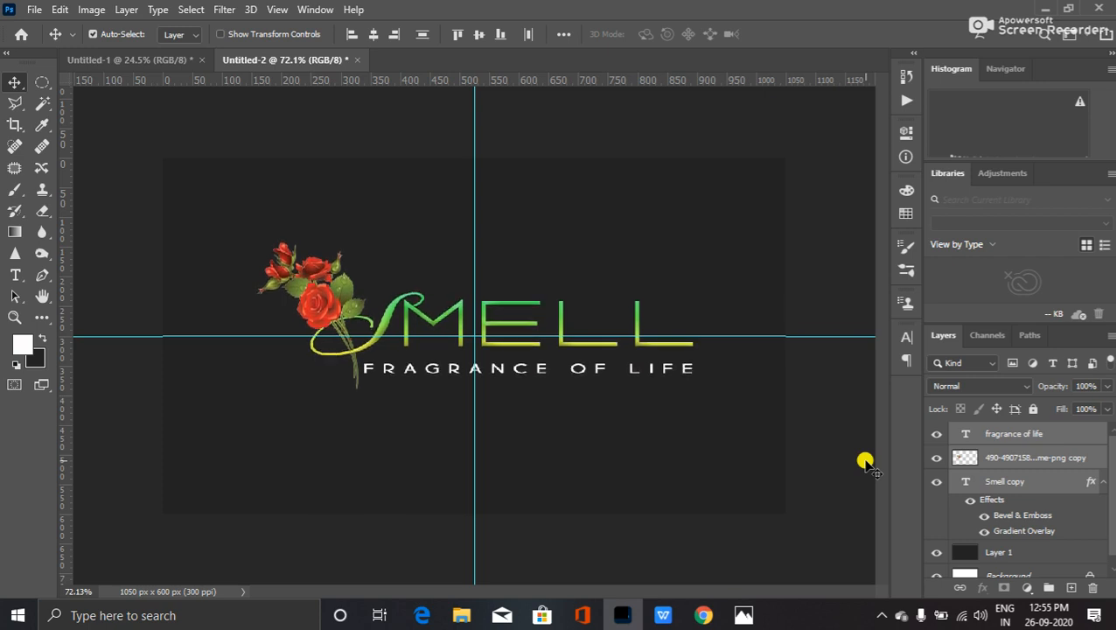
key("Up")
key("Up")
key("Up")
key("Up")
key("Up")
key("Up")
key("Up")
key("Up")
key("Up")
key("Up")
key("Up")
key("Up")
key("Up")
key("Up")
key("Up")
key("Up")
key("Up")
key("Up")
key("Up")
key("Up")
key("Down")
key("Down")
key("Down")
key("Down")
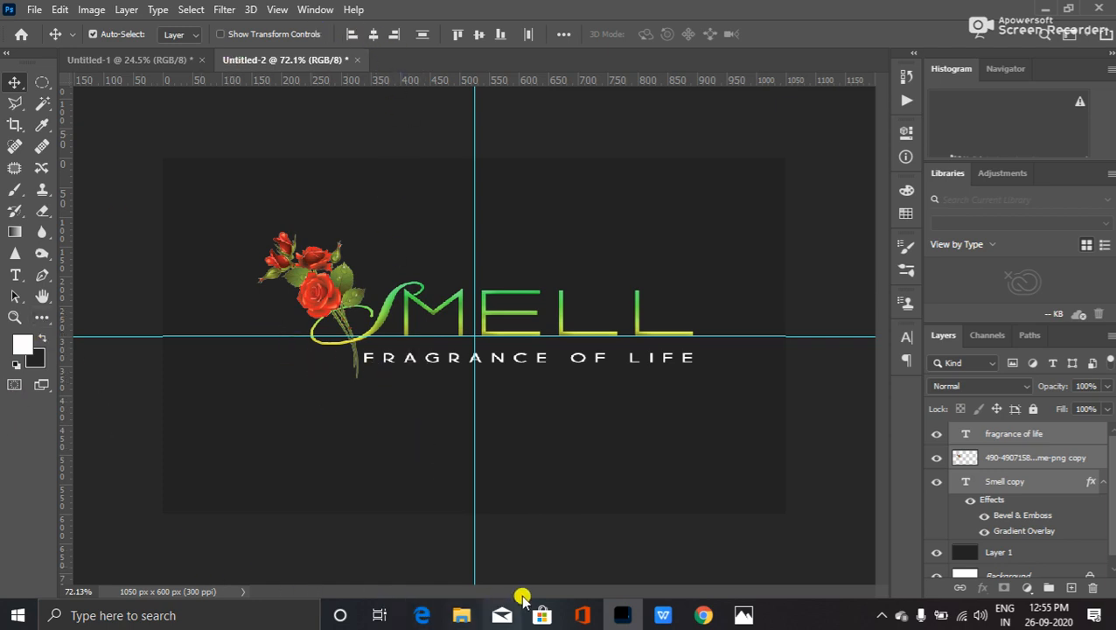
- In Chrome, search Google Images for 'mobile alpha png' and browse the phone results
left_click(704, 614)
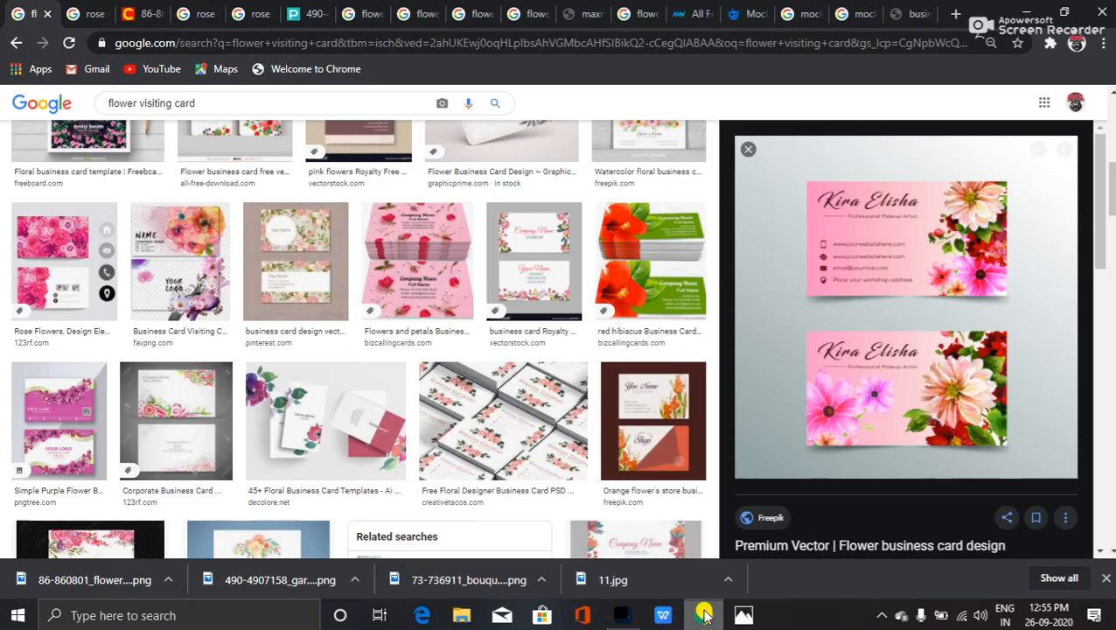
scroll(243, 238, "up", 5)
scroll(243, 238, "up", 2)
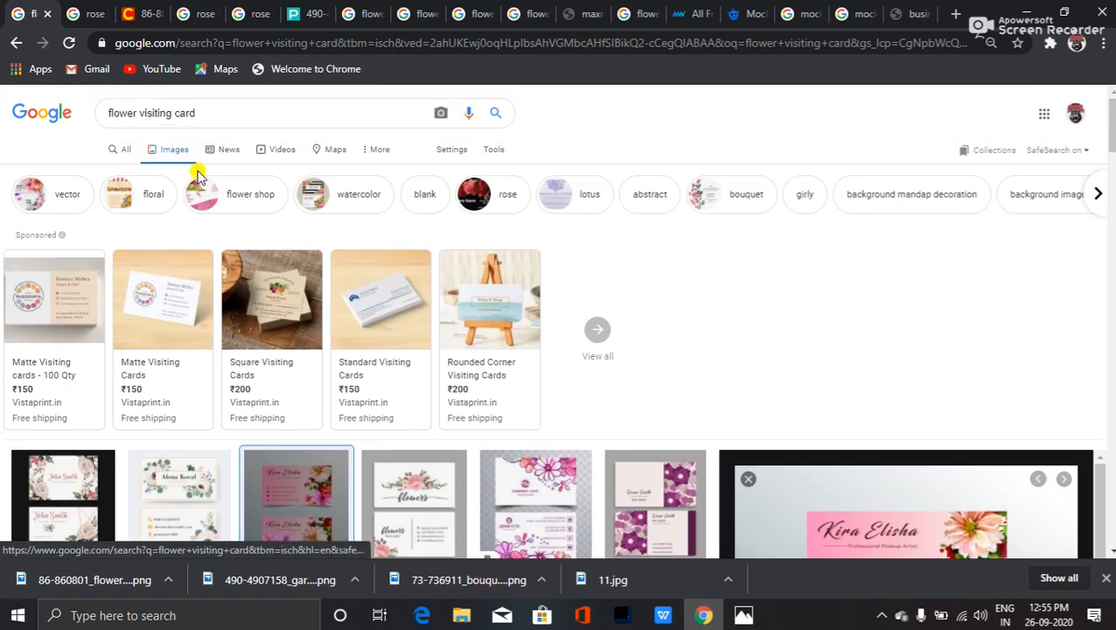
left_click_drag(209, 112, 3, 93)
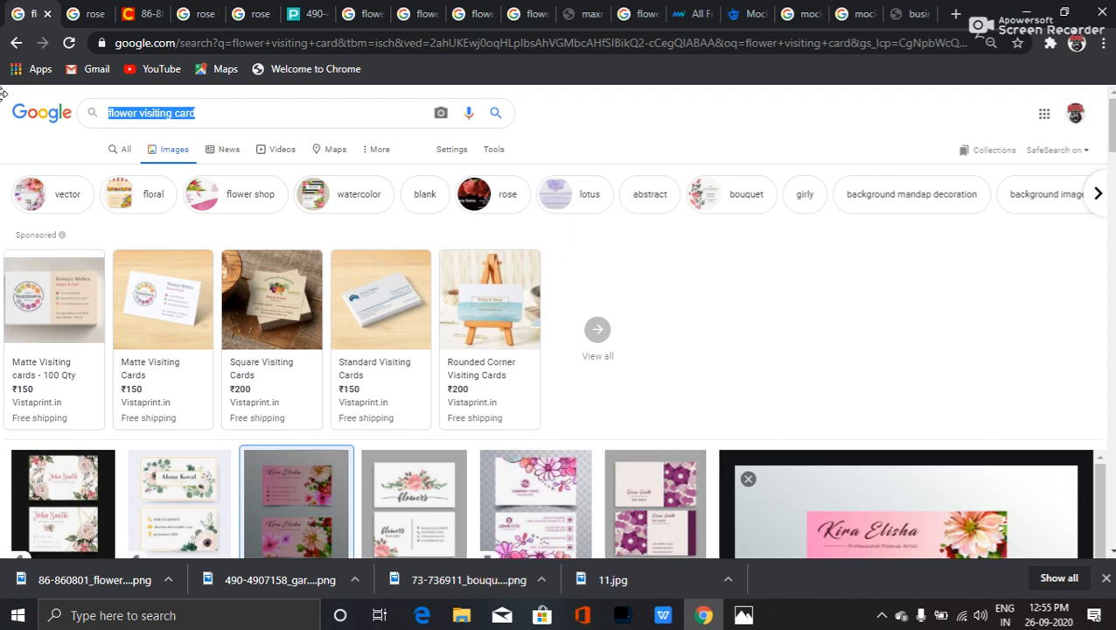
type("mob")
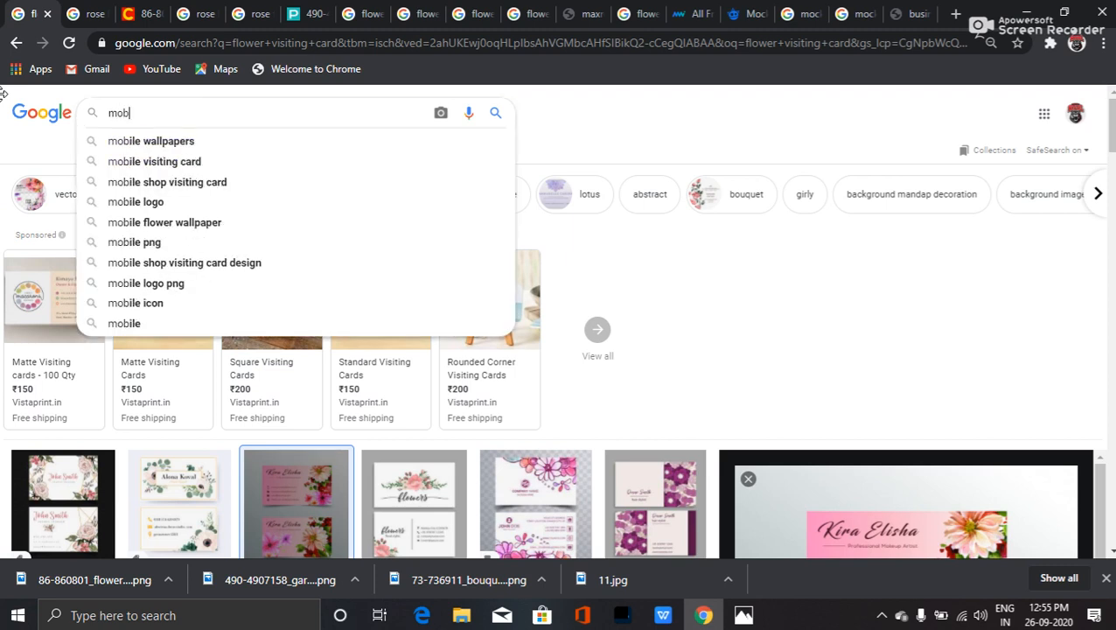
type("ile alpha png")
key("Return")
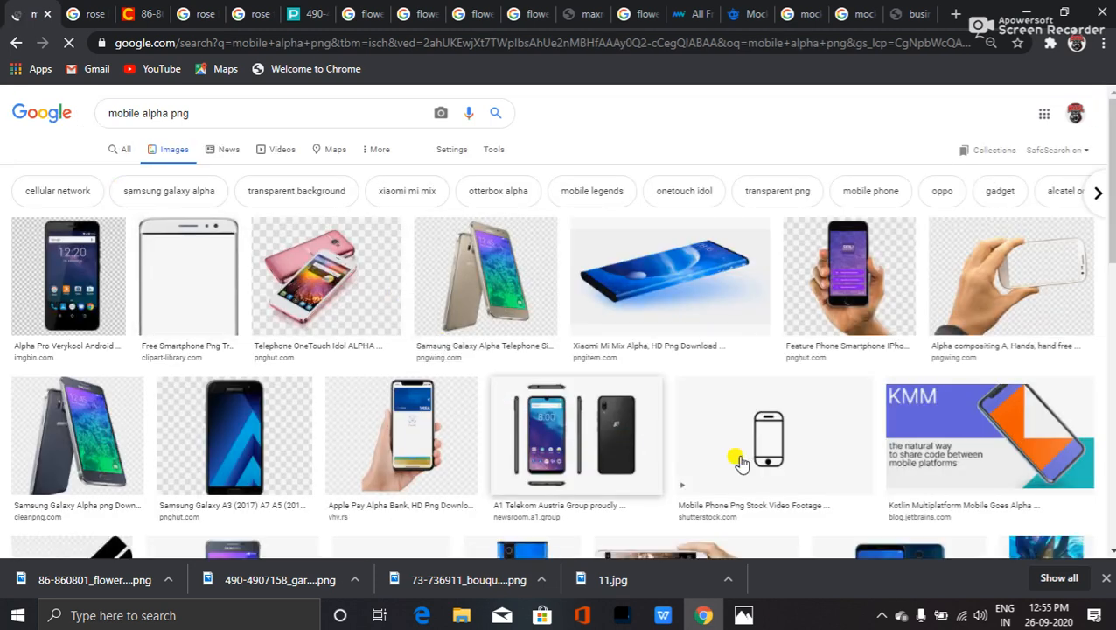
scroll(735, 455, "down", 3)
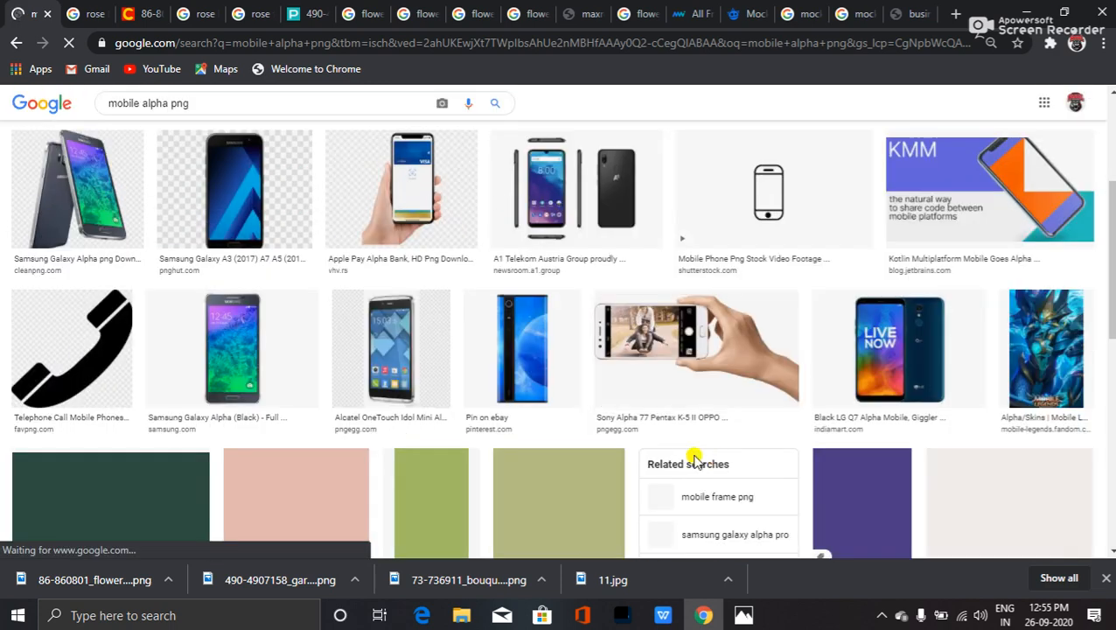
scroll(428, 379, "up", 3)
scroll(738, 409, "down", 3)
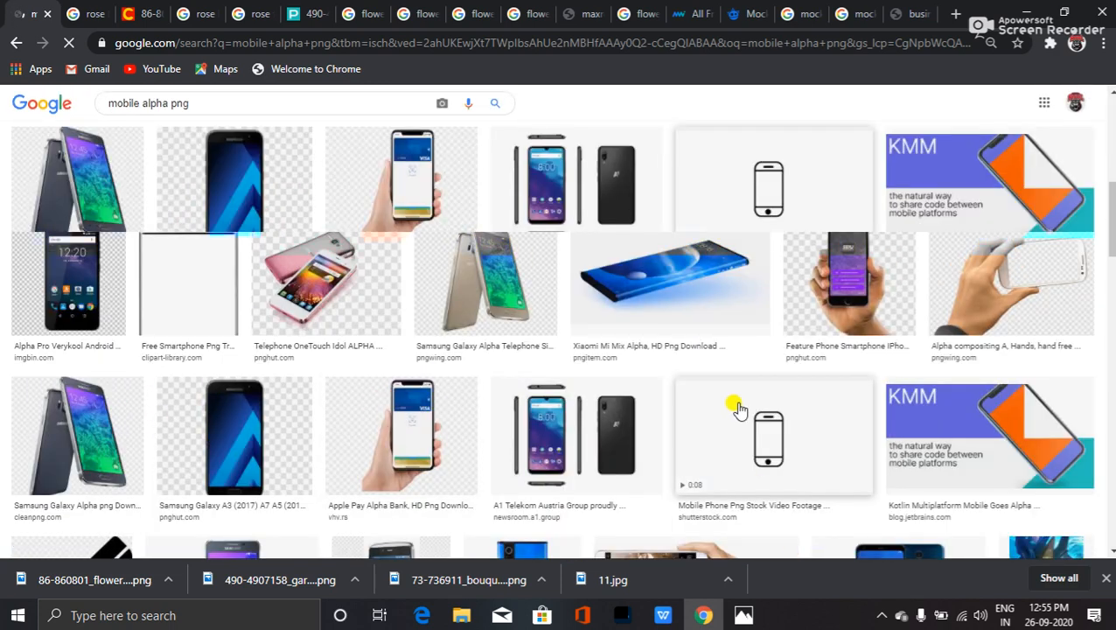
scroll(739, 409, "down", 3)
scroll(669, 407, "up", 8)
left_click(135, 105)
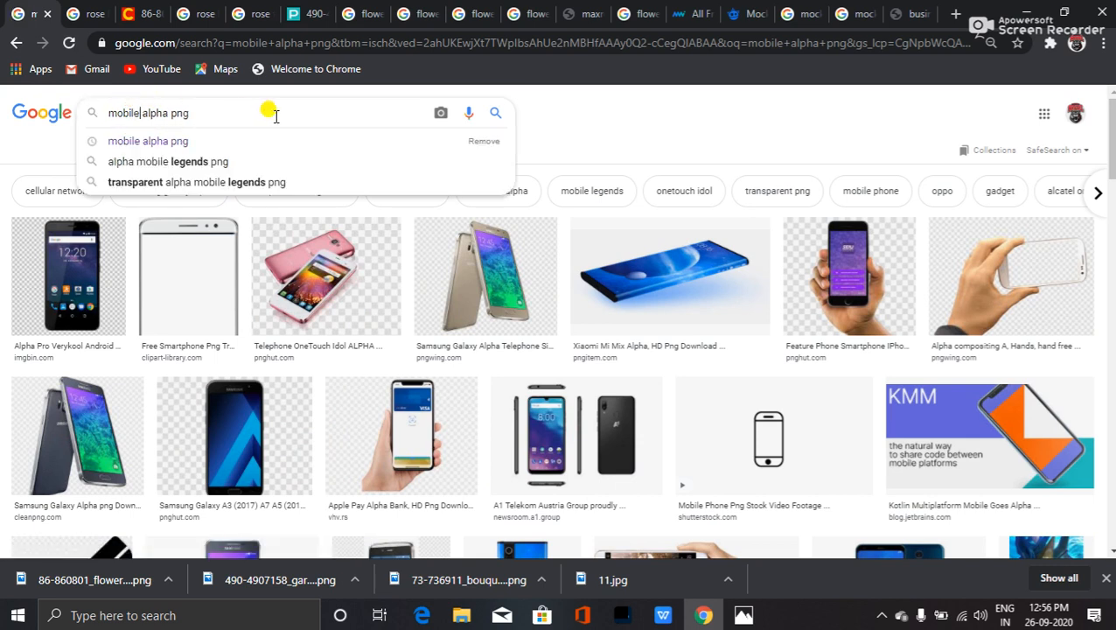
- Search Google Images for 'mobile icon alpha png' and browse the results
type("i")
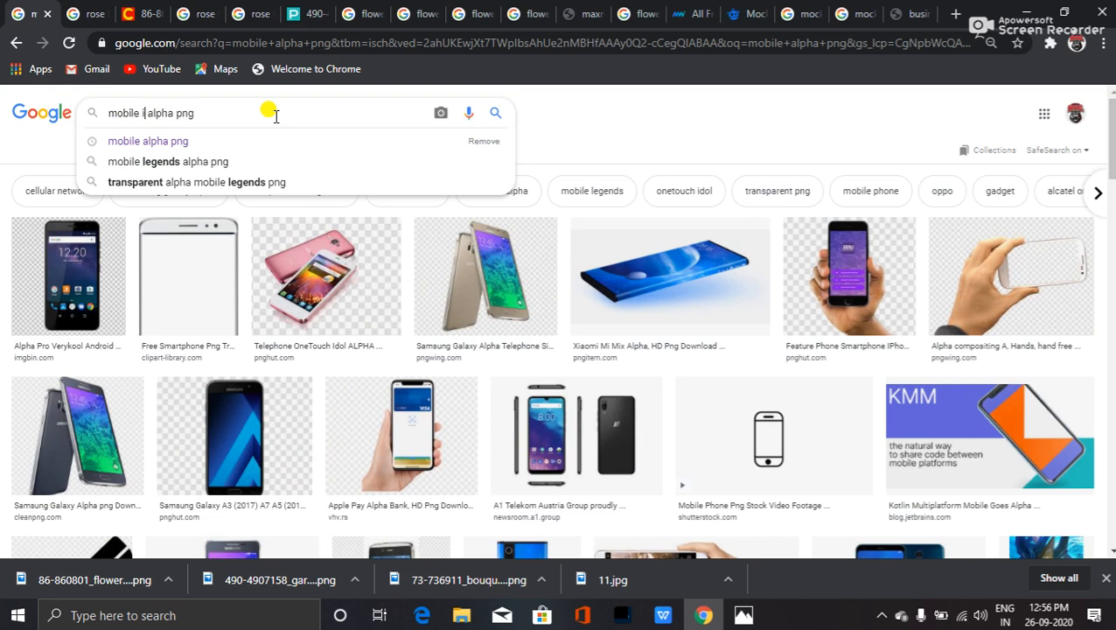
type("con")
key("Return")
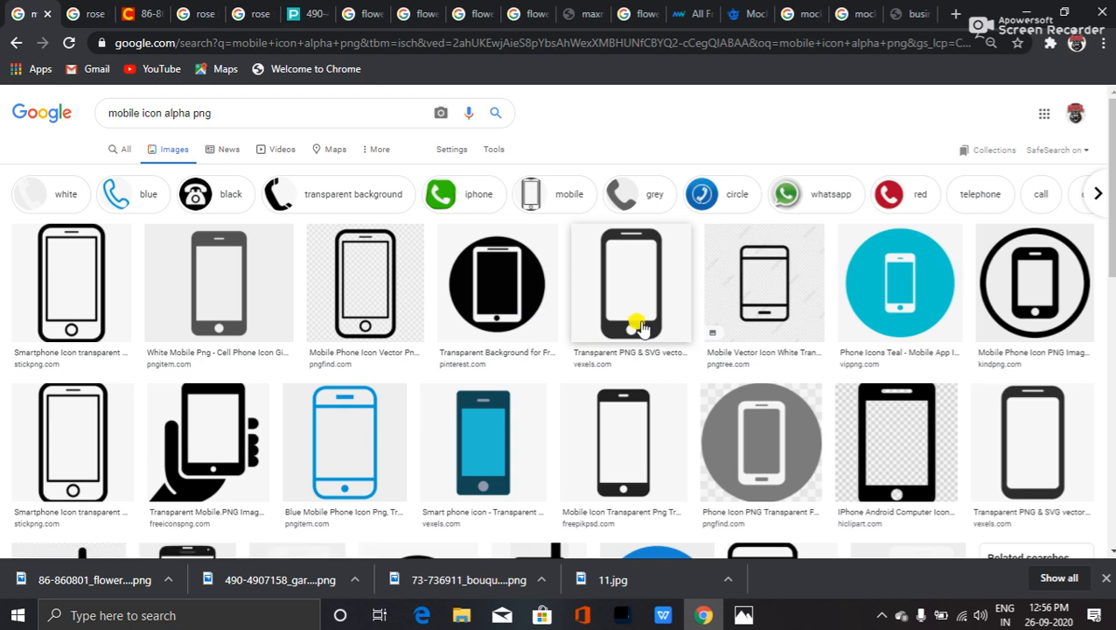
scroll(641, 325, "down", 1)
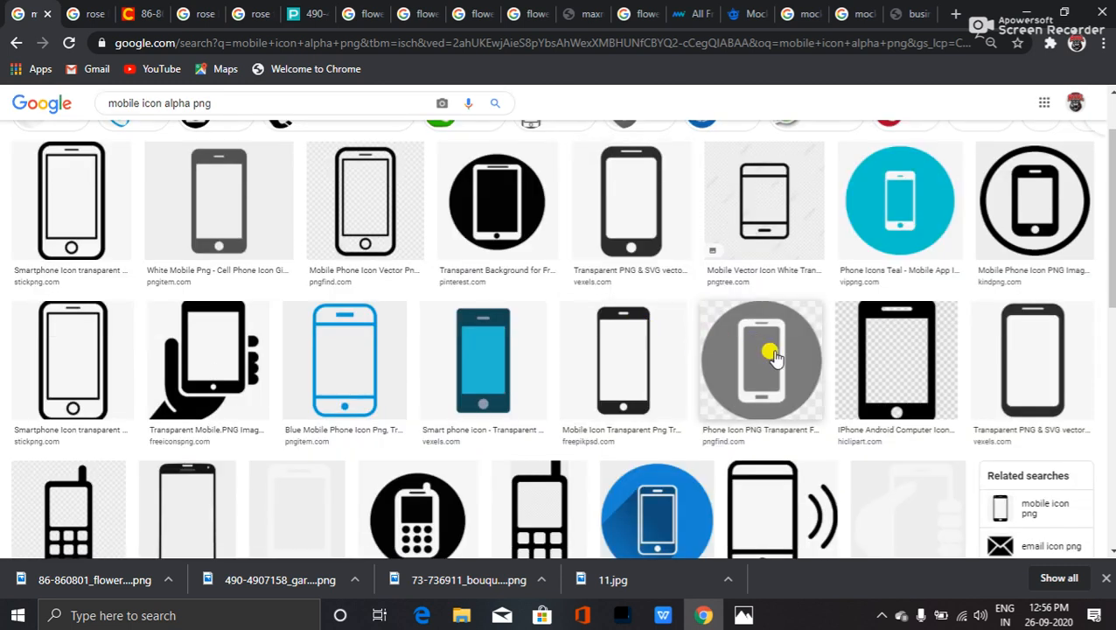
scroll(767, 359, "down", 2)
scroll(755, 356, "up", 1)
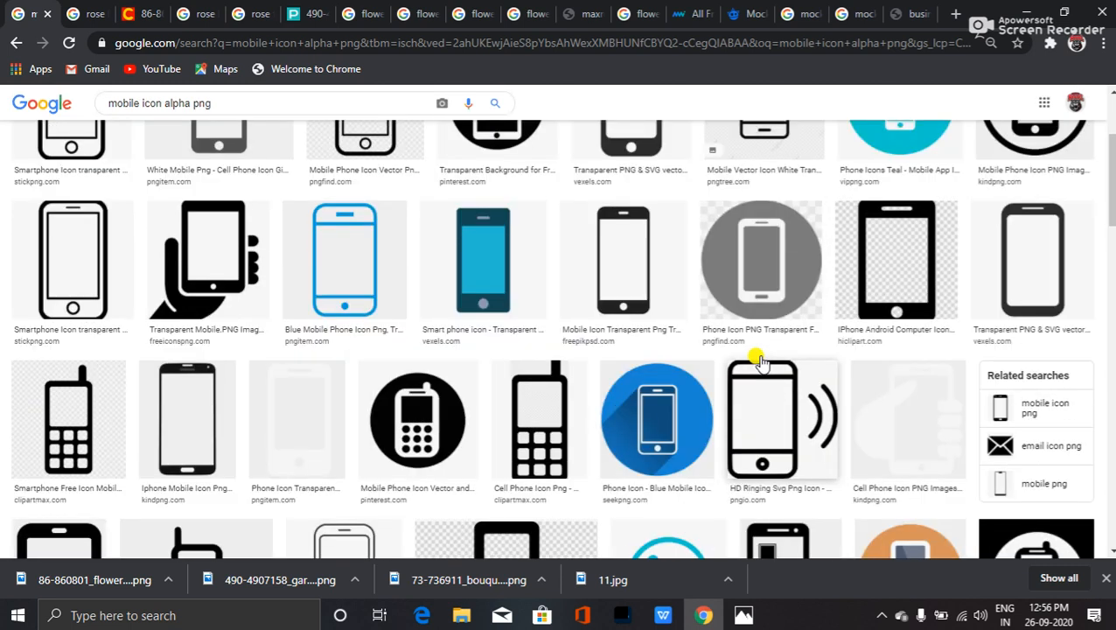
scroll(739, 361, "down", 4)
scroll(734, 367, "up", 4)
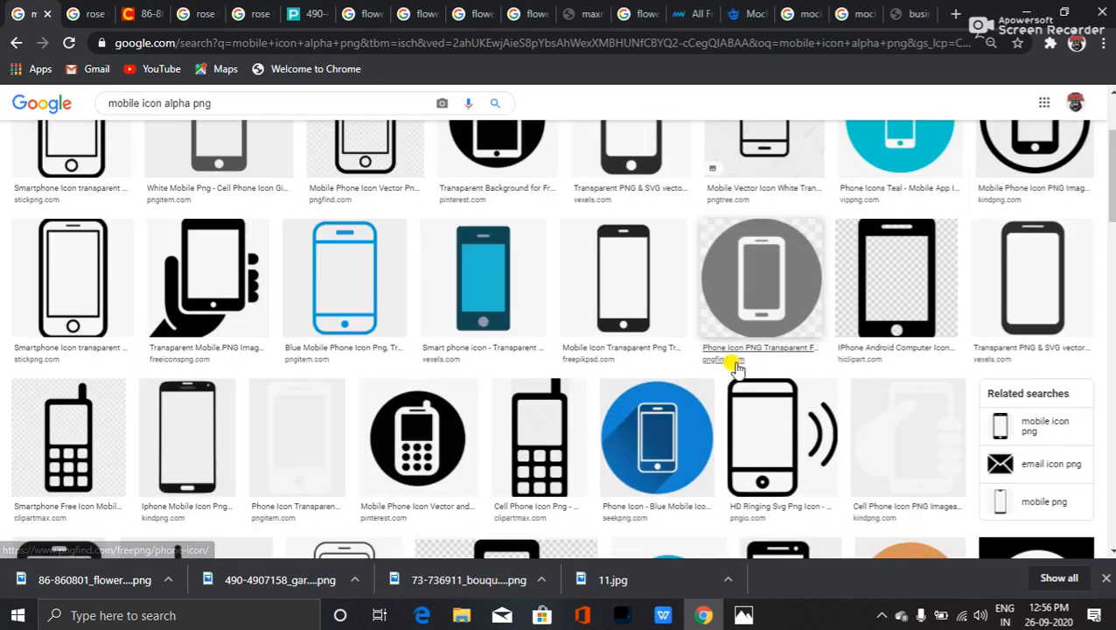
- Open the email icon png and mobile icon png related searches in tabs and preview the Email Vector Icon
middle_click(1035, 467)
middle_click(1023, 420)
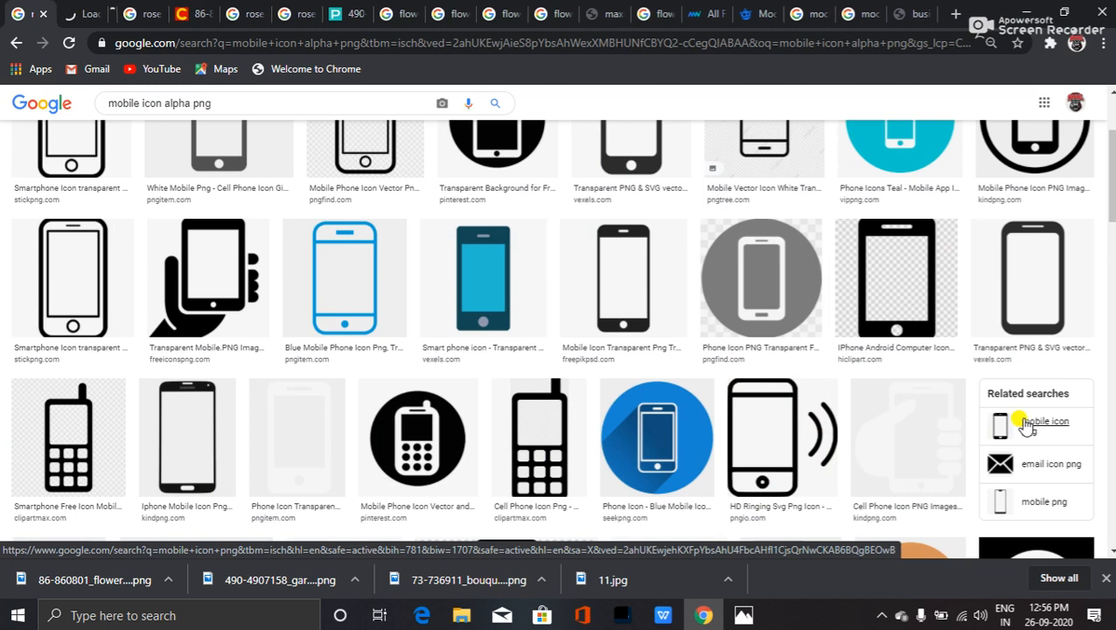
left_click(70, 14)
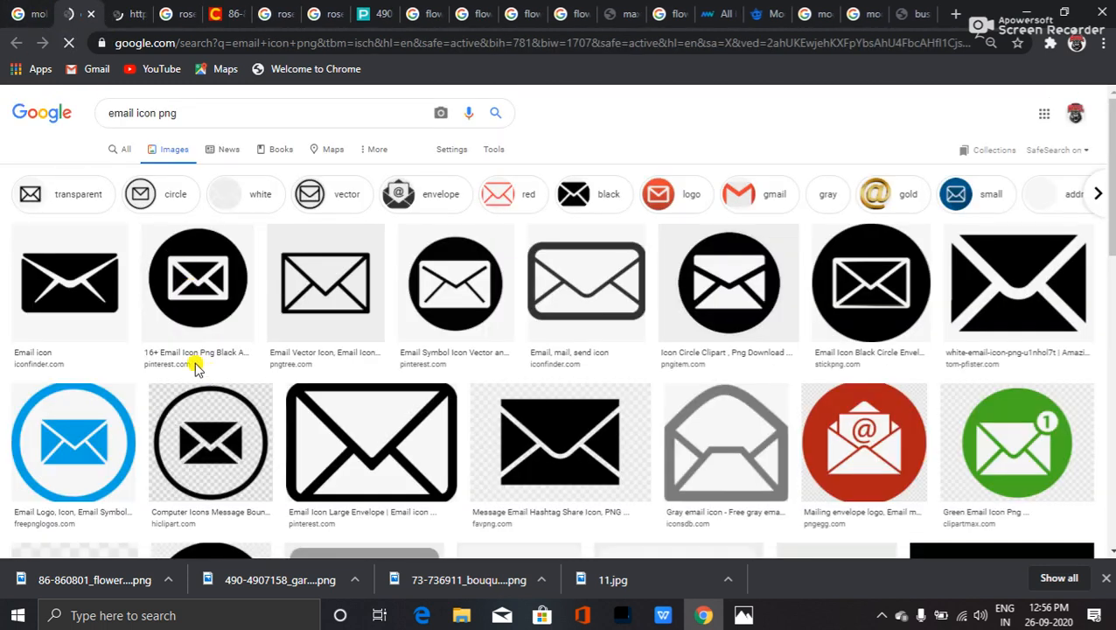
left_click(315, 292)
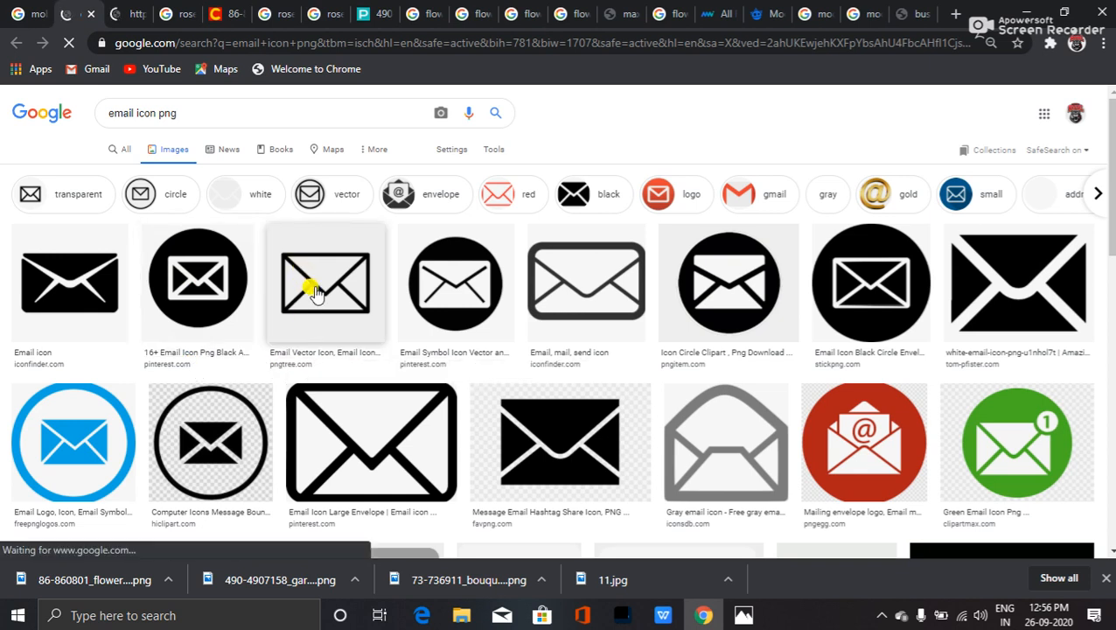
scroll(346, 342, "down", 2)
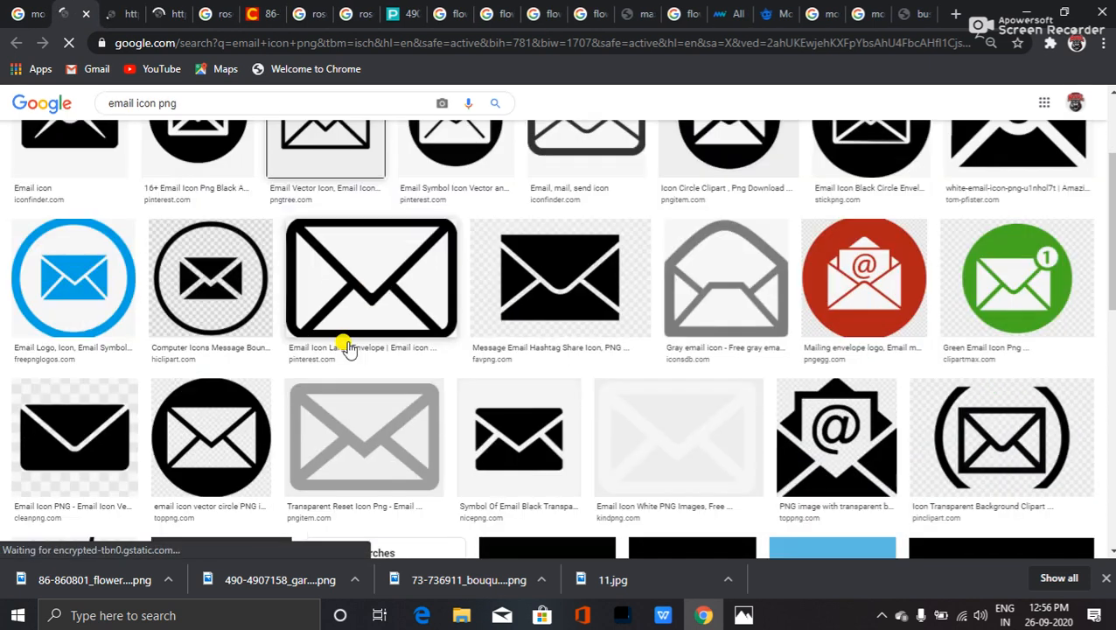
scroll(345, 341, "up", 1)
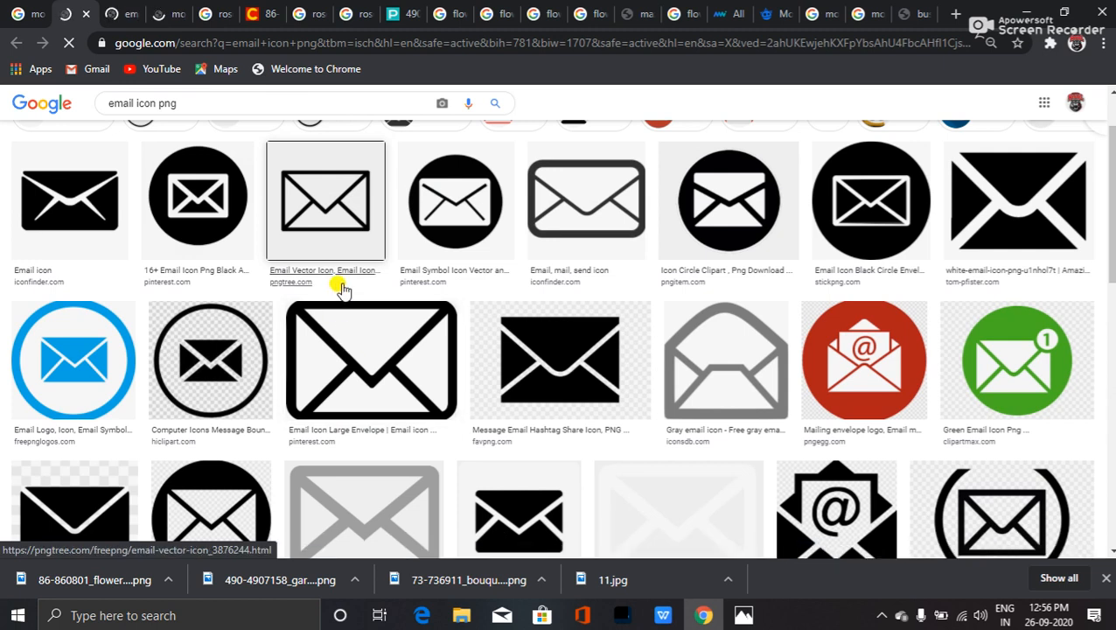
scroll(344, 293, "down", 1)
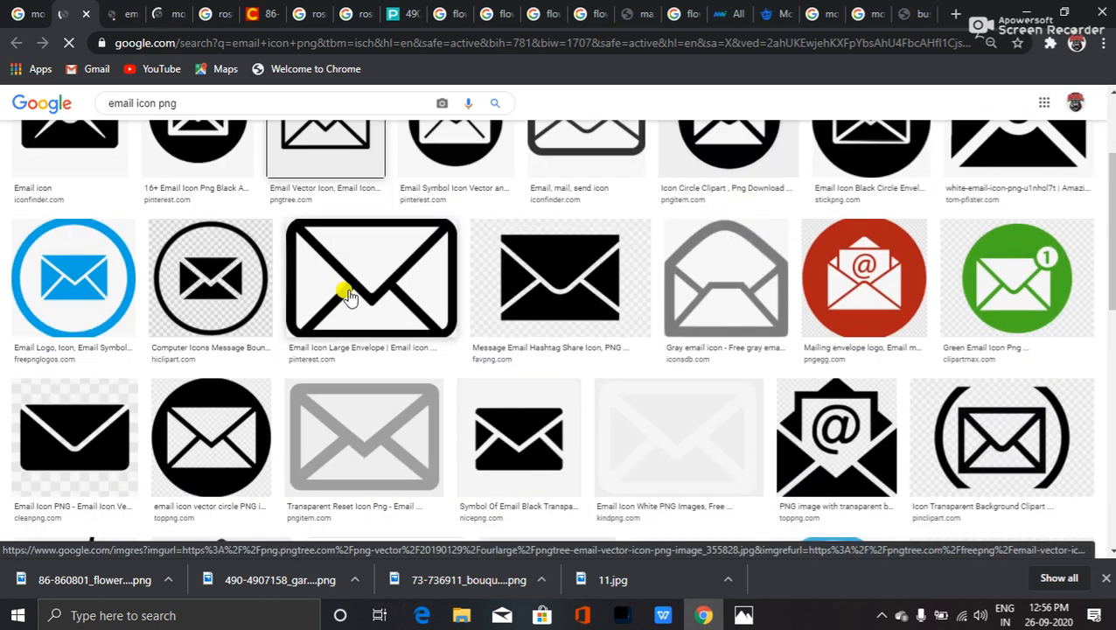
- Open the grey envelope result in a background tab and scroll through more envelope icons
middle_click(398, 435)
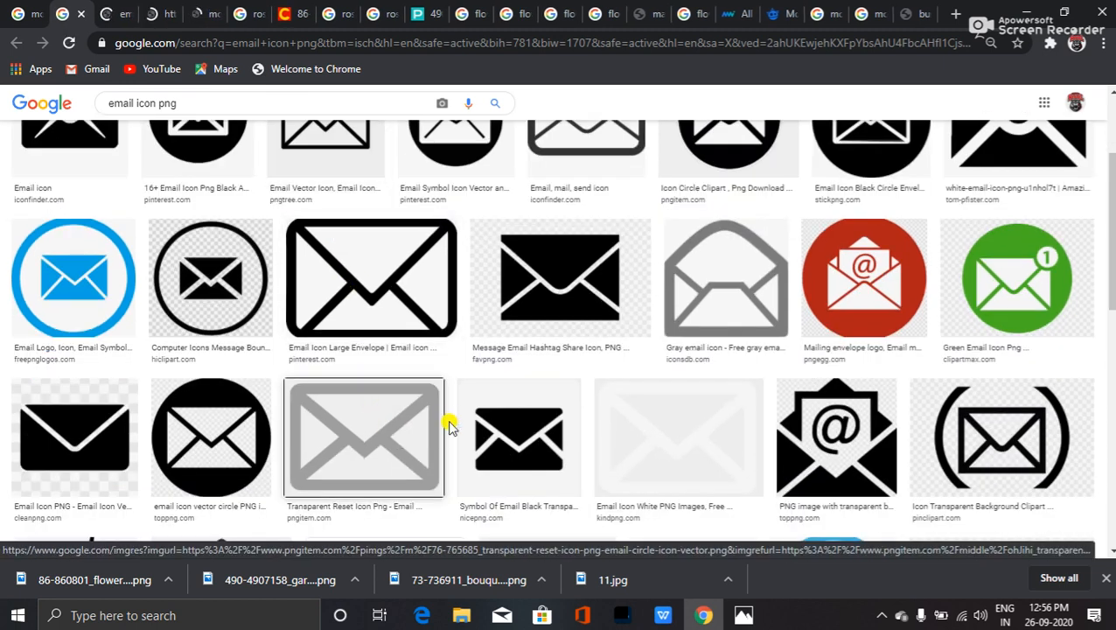
scroll(449, 426, "down", 3)
scroll(436, 423, "up", 2)
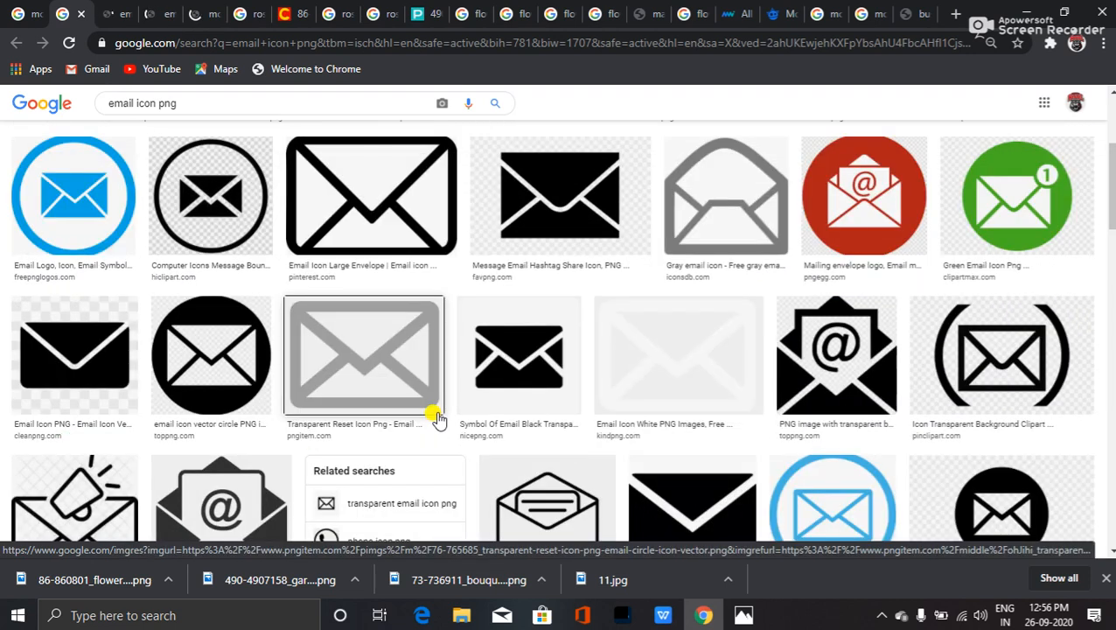
scroll(437, 418, "up", 3)
scroll(259, 402, "down", 7)
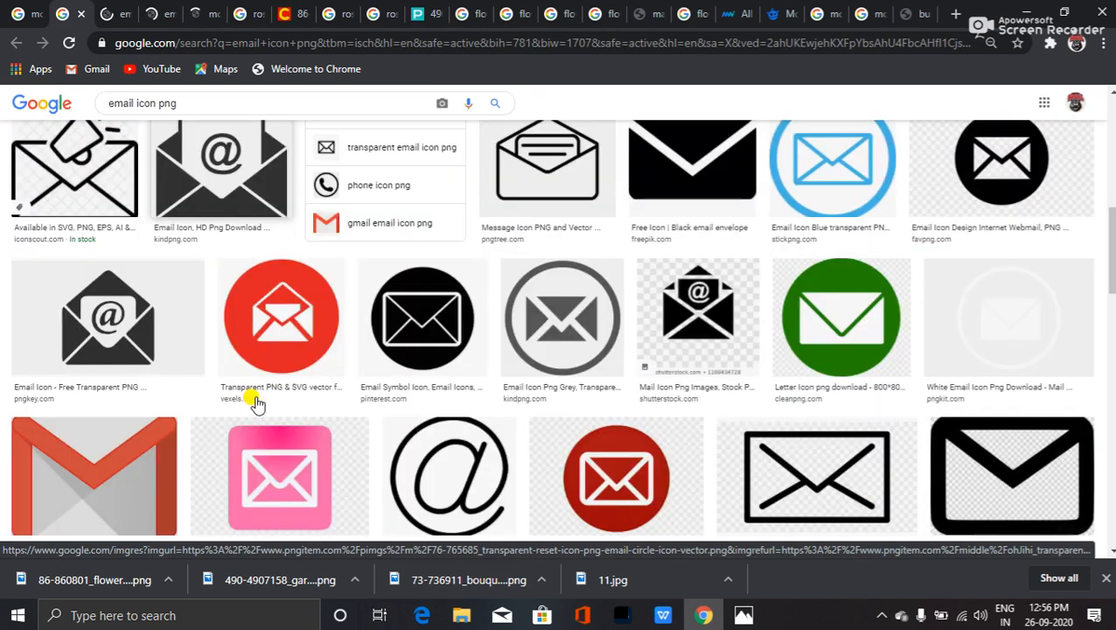
scroll(256, 402, "down", 3)
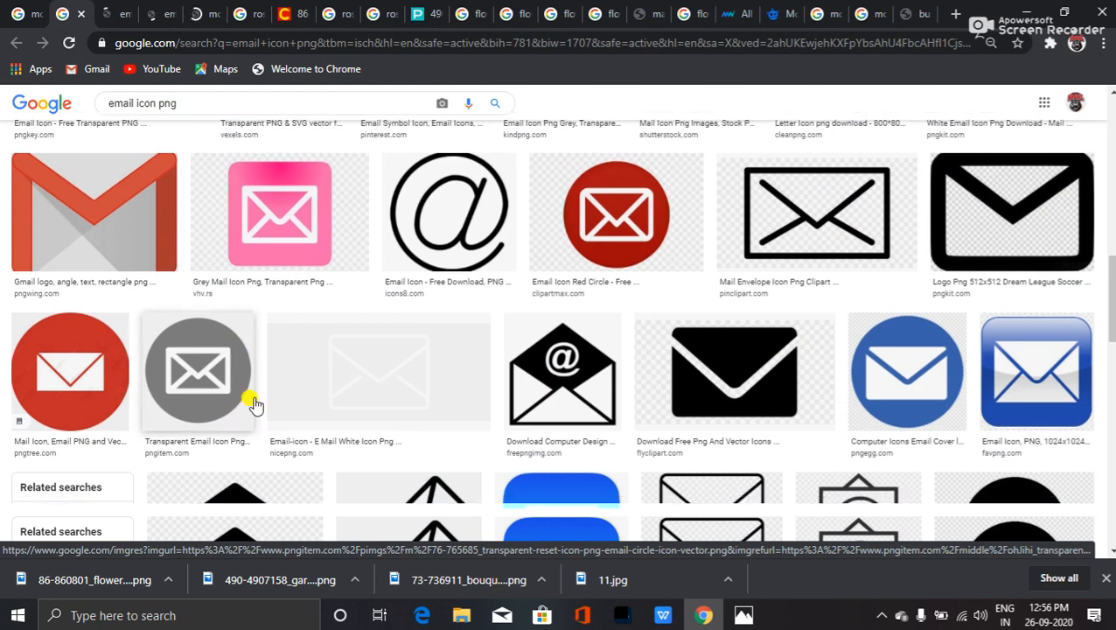
scroll(255, 404, "down", 3)
scroll(254, 404, "down", 4)
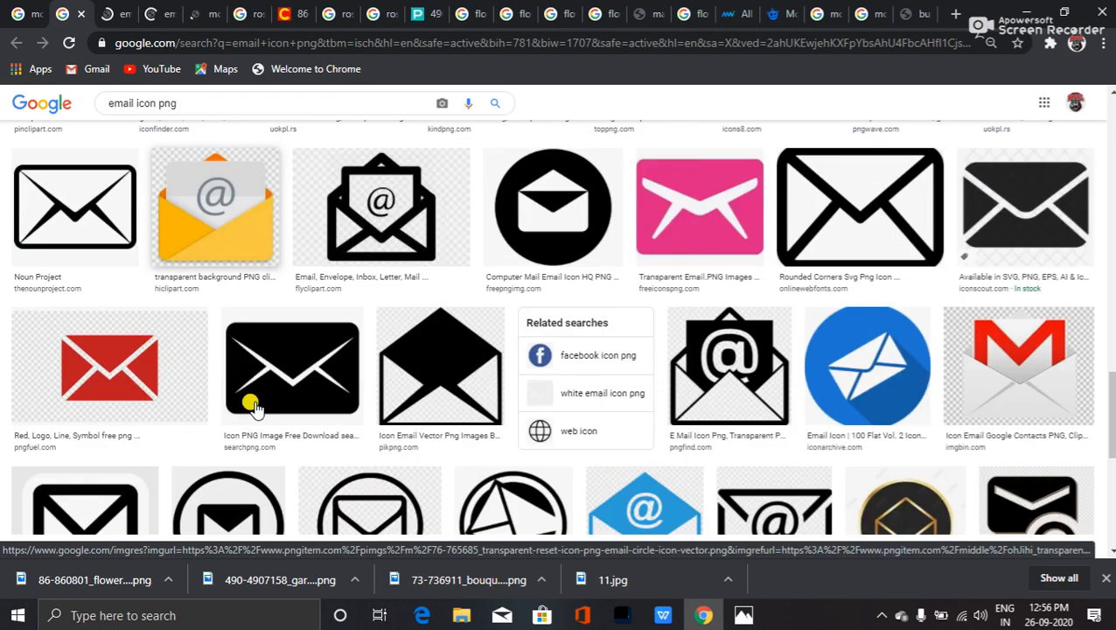
scroll(253, 404, "down", 1)
scroll(254, 399, "down", 5)
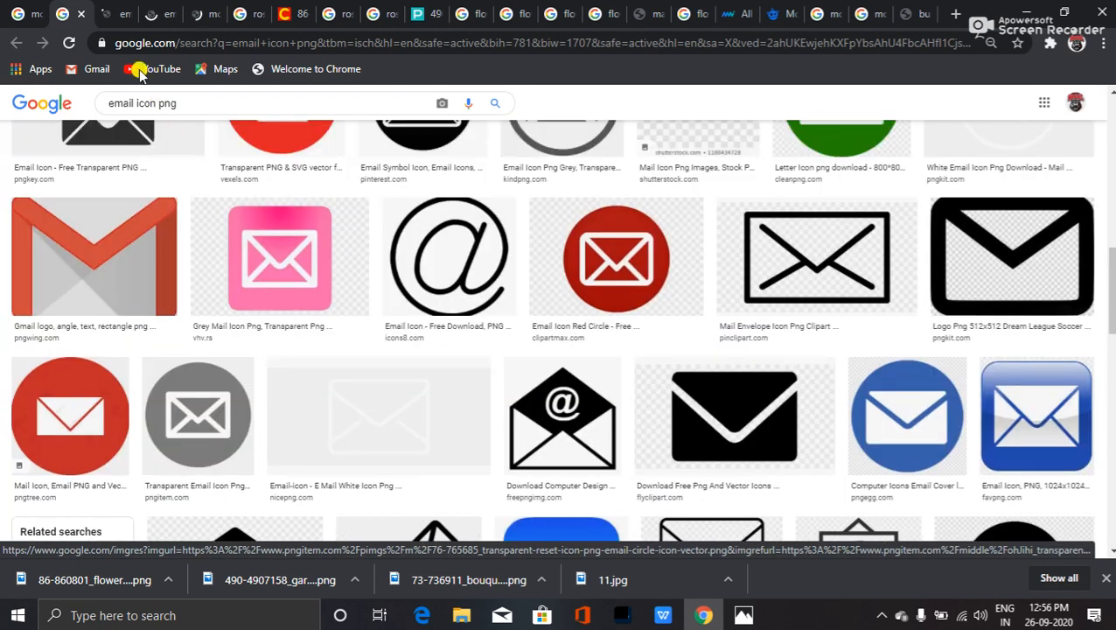
- Open the large black envelope image in its own tab and view it full size
left_click(111, 13)
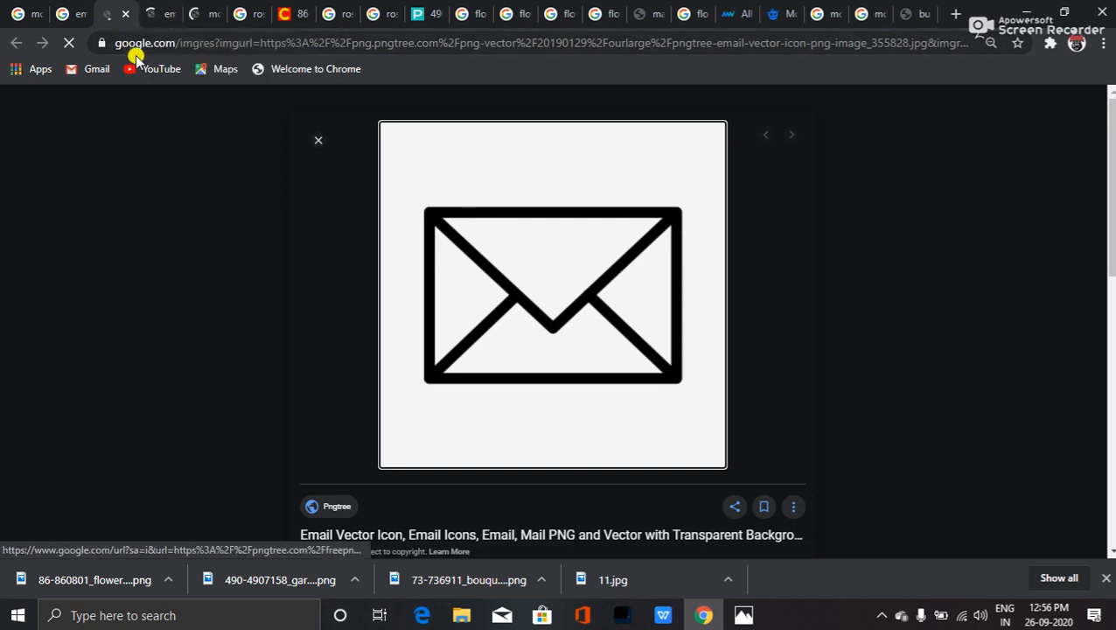
scroll(496, 349, "down", 4)
scroll(533, 243, "up", 4)
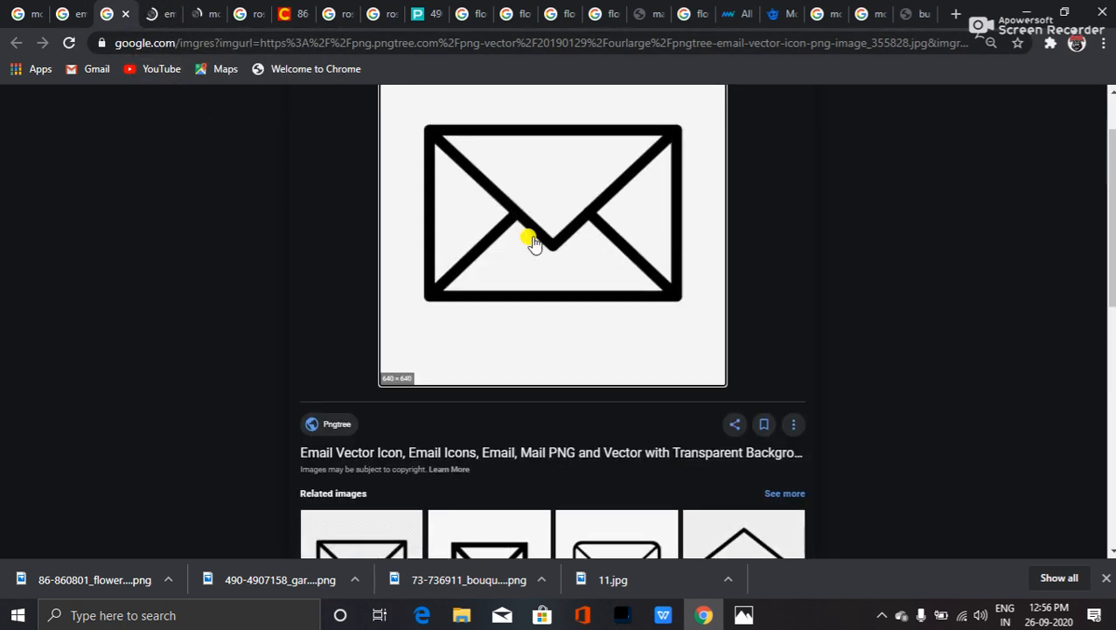
right_click(531, 285)
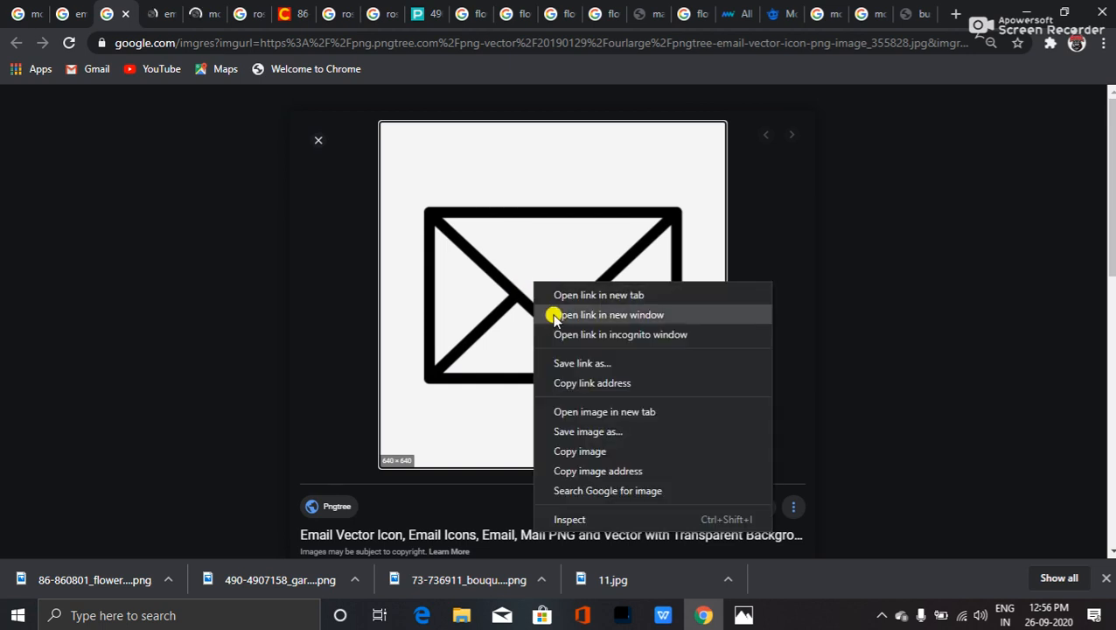
left_click(622, 415)
left_click(158, 14)
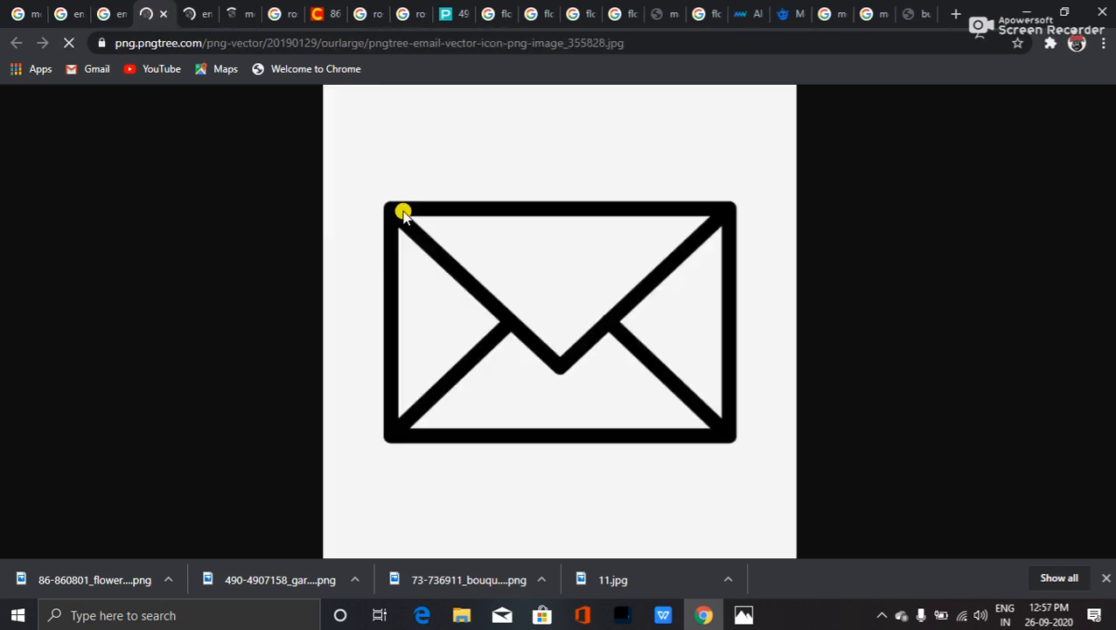
right_click(455, 234)
left_click(456, 233)
double_click(456, 233)
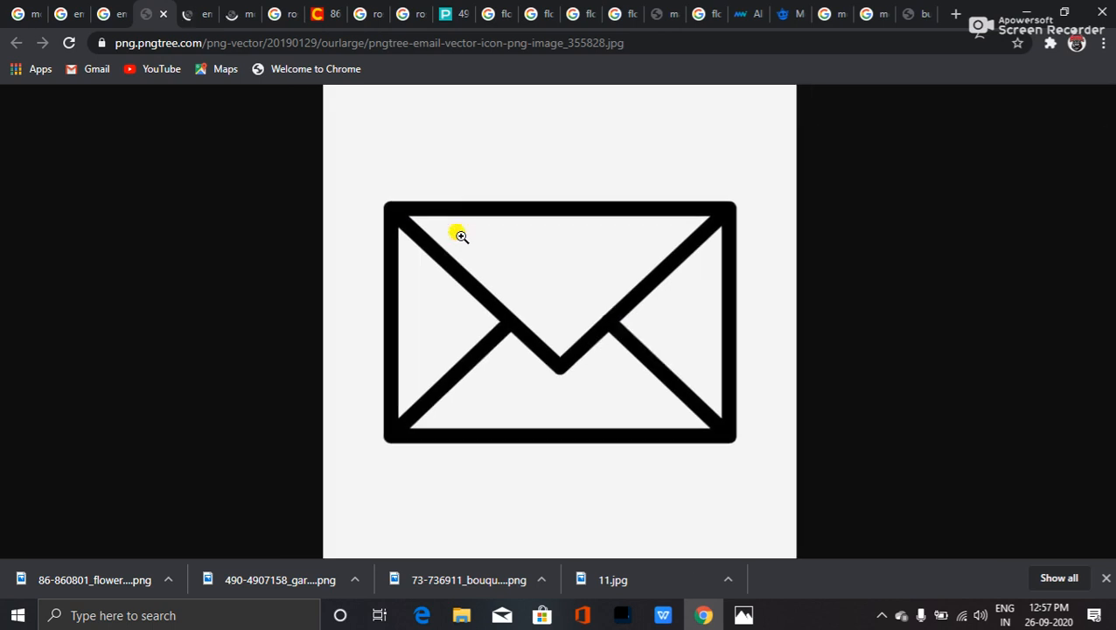
left_click(456, 233)
- Save the envelope image to the Desktop as a JPEG, then return to the results
right_click(456, 232)
left_click(525, 271)
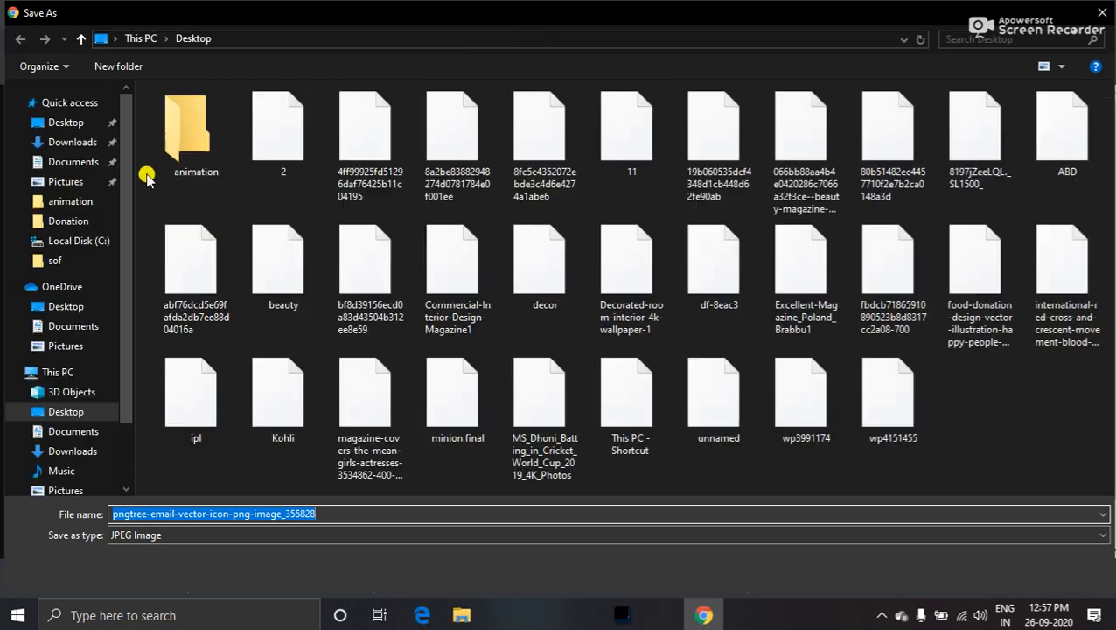
left_click(81, 121)
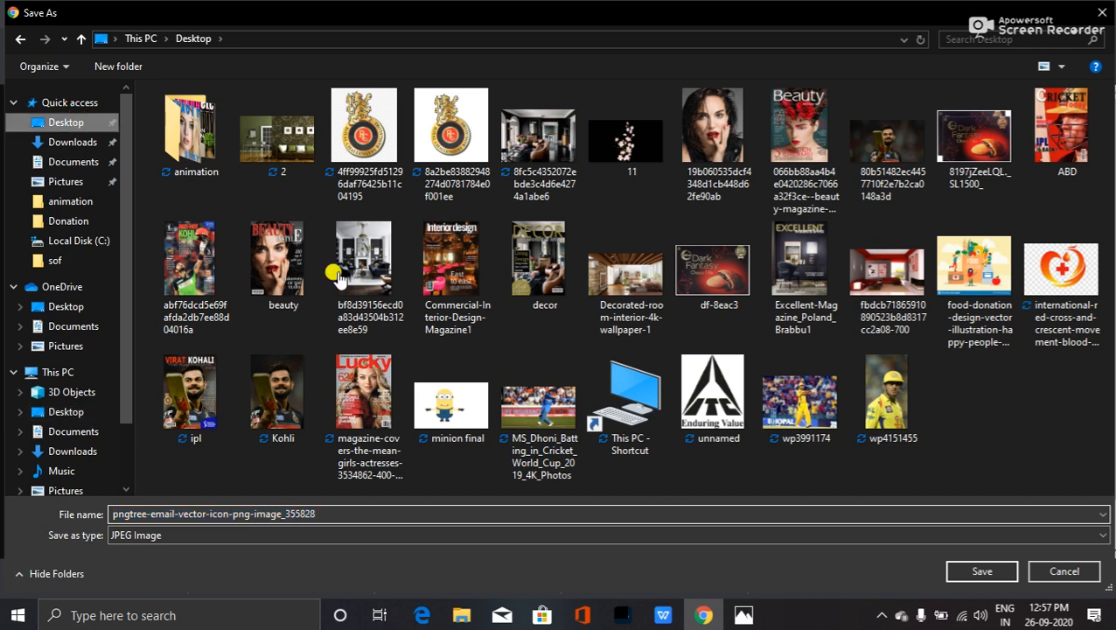
left_click(1002, 572)
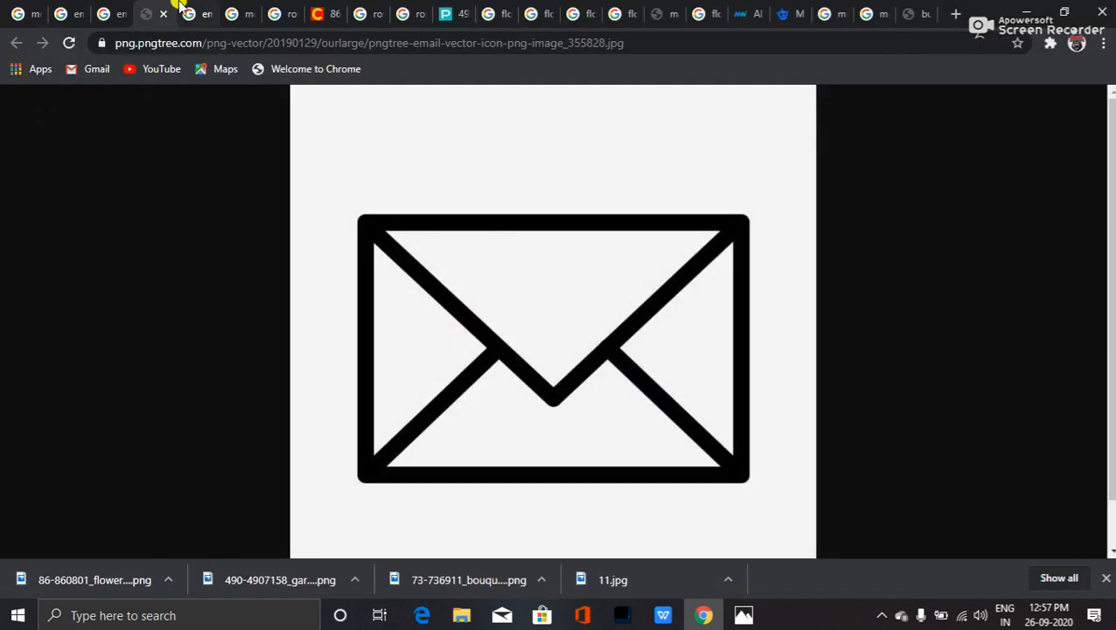
left_click(118, 15)
- Look back through the email icon PNG results and the full envelope image tabs
left_click(85, 13)
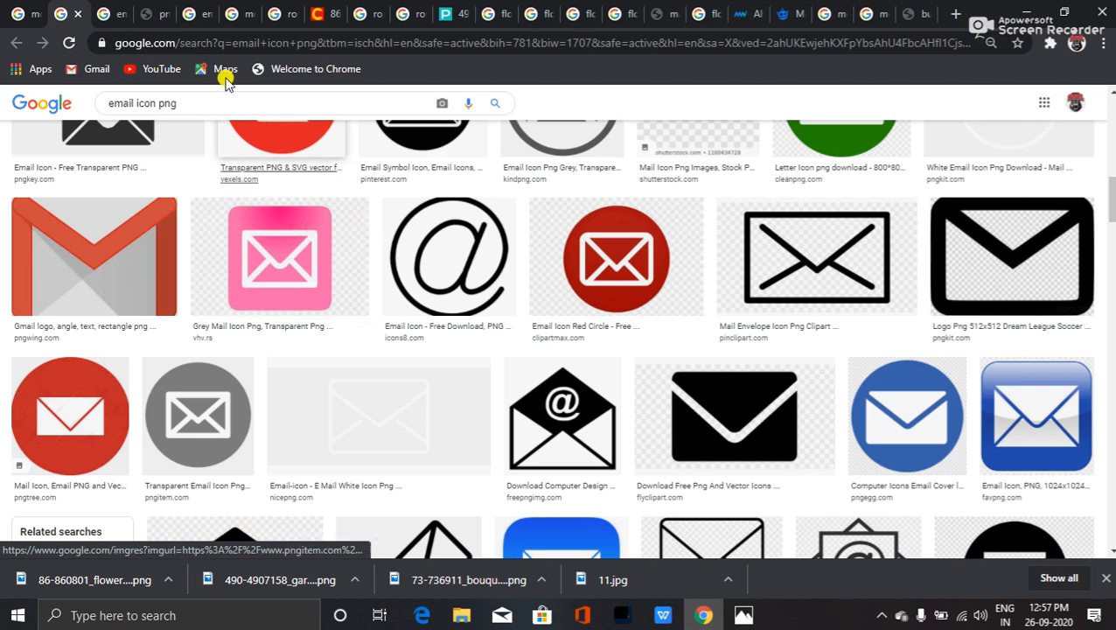
left_click(116, 15)
scroll(438, 335, "down", 4)
scroll(437, 335, "down", 5)
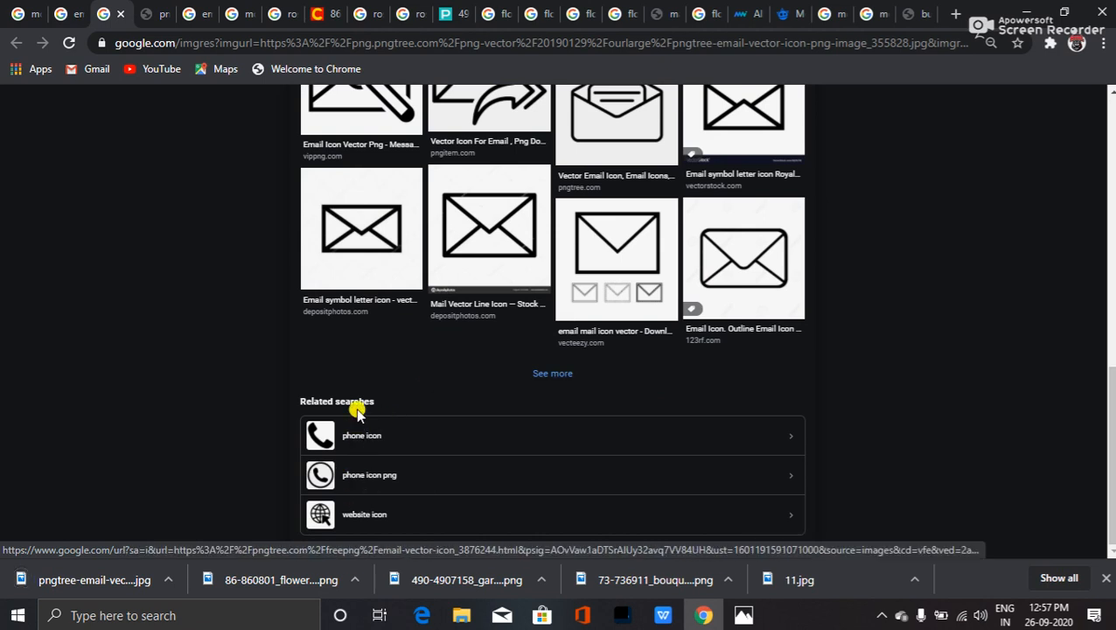
scroll(346, 394, "up", 10)
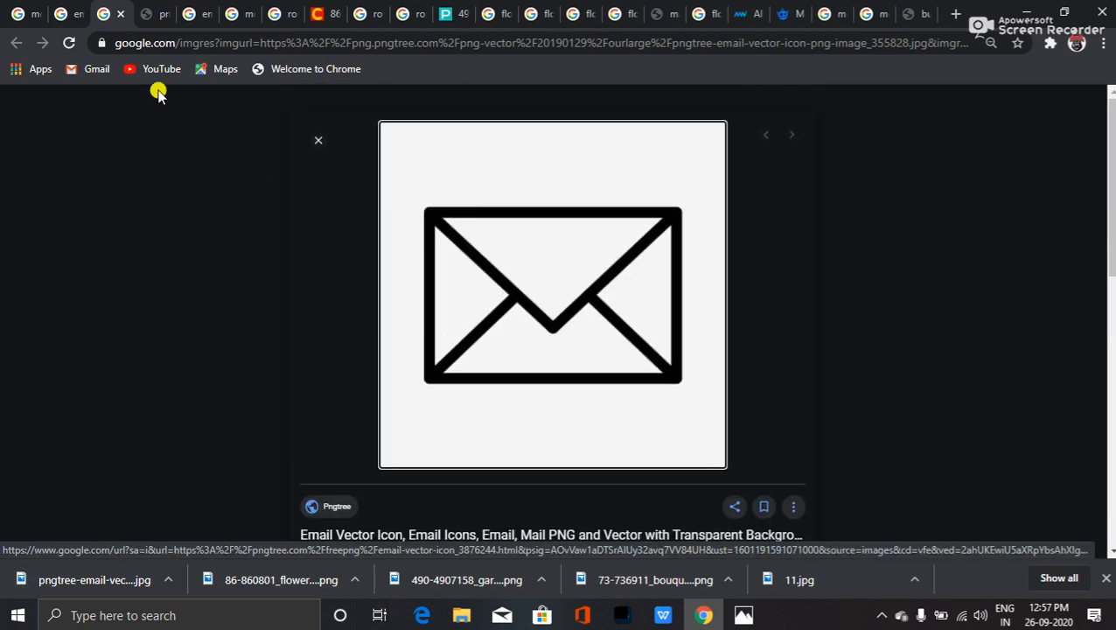
left_click(70, 14)
left_click(156, 16)
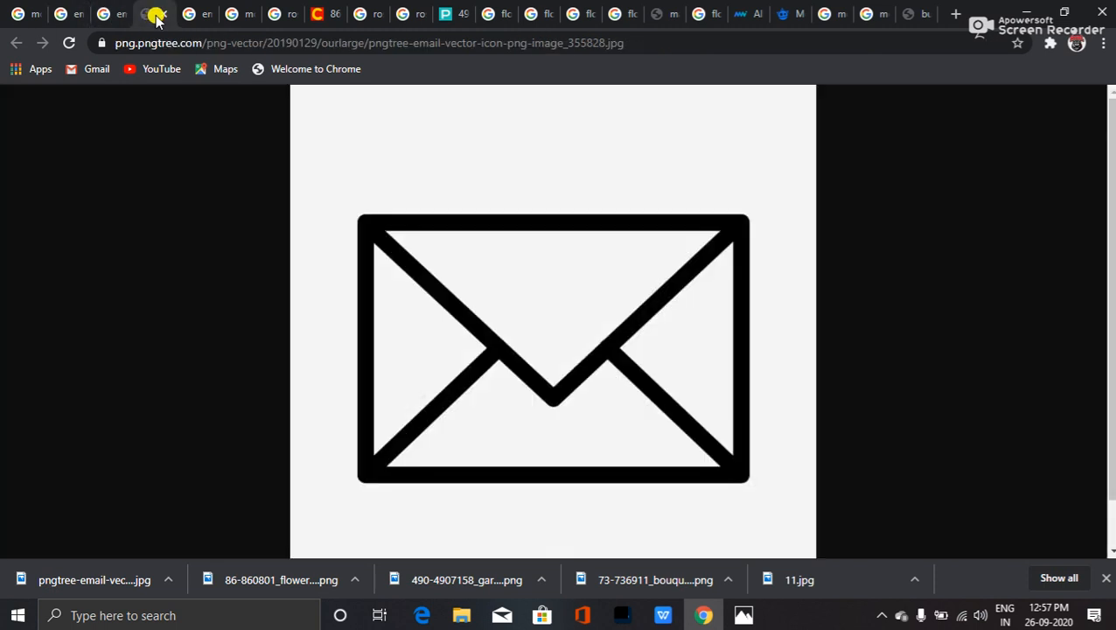
left_click(201, 16)
- Open the black smartphone icon from the mobile icon PNG results full-size and start saving it
left_click(222, 15)
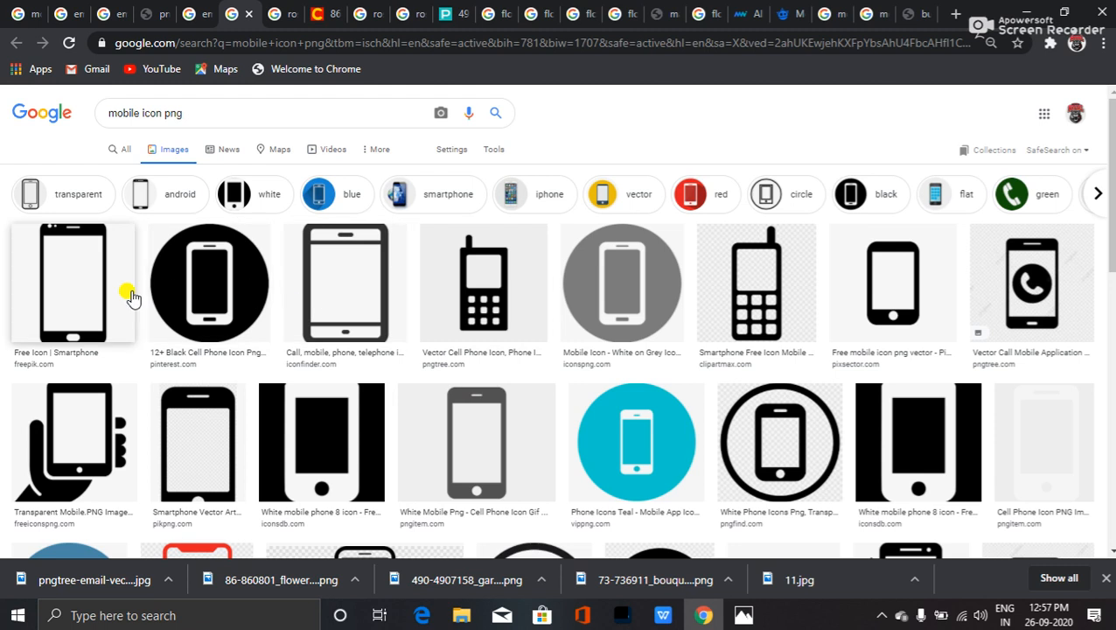
scroll(258, 299, "down", 1)
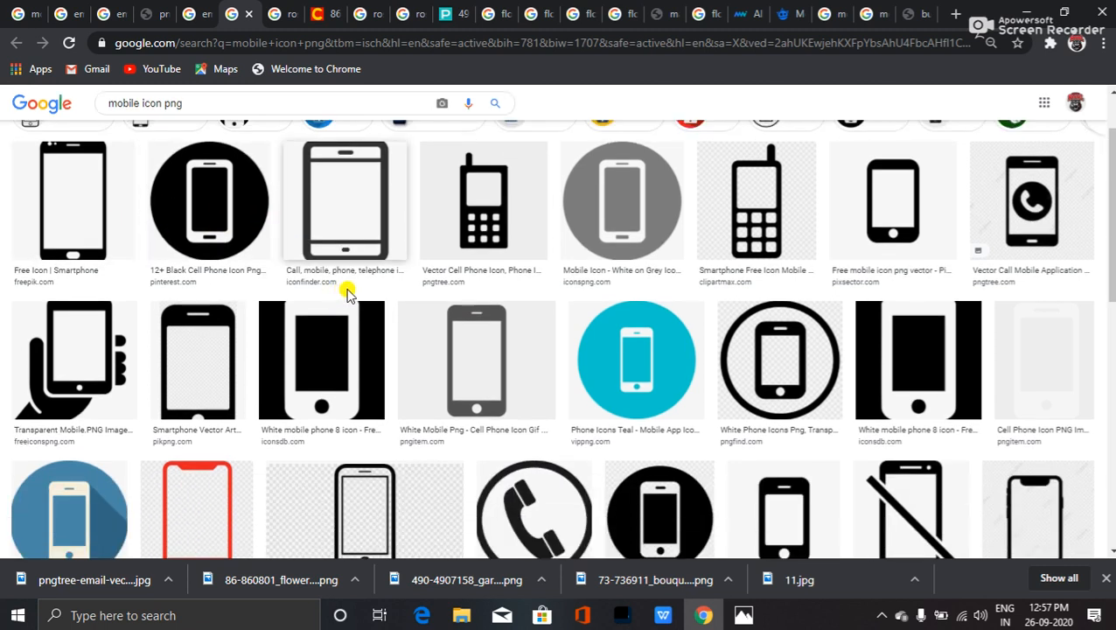
left_click(912, 226)
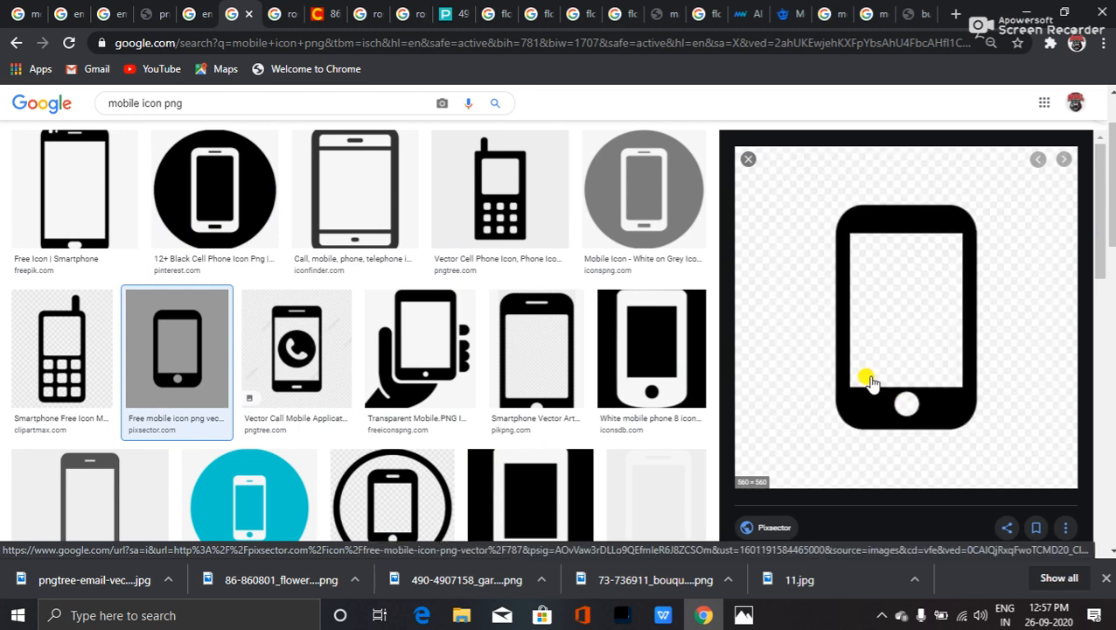
right_click(868, 382)
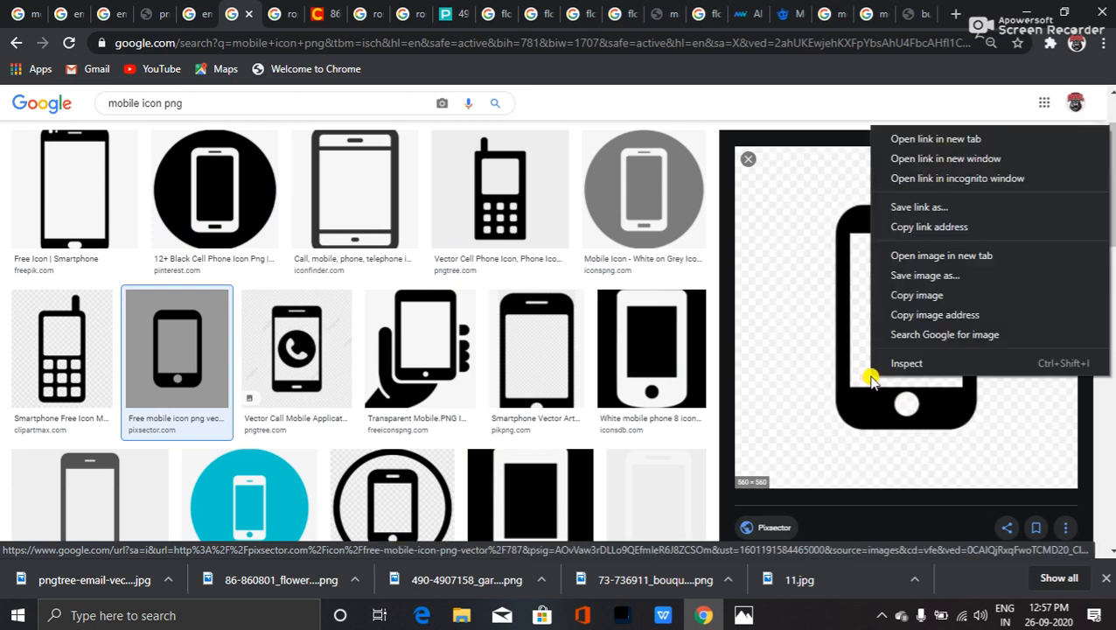
left_click(956, 259)
left_click(265, 12)
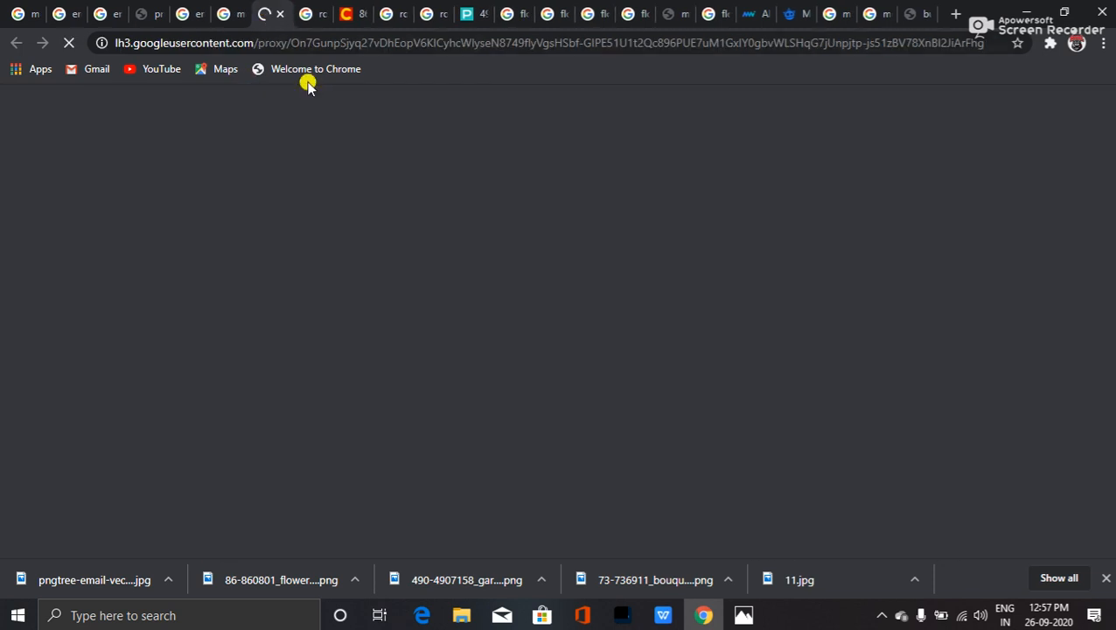
right_click(531, 222)
left_click(564, 238)
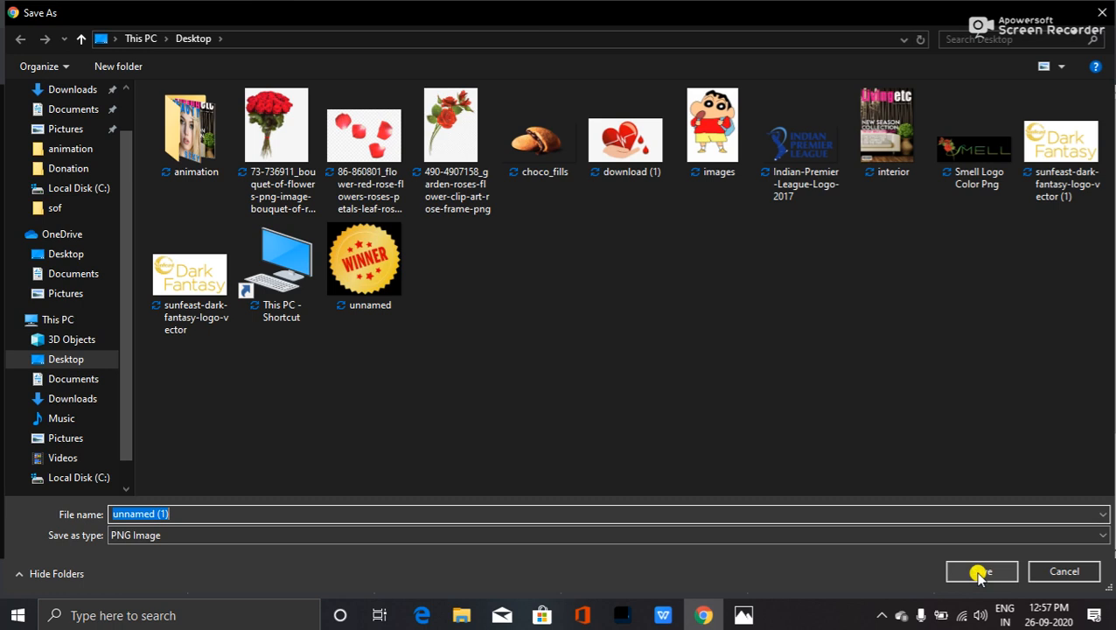
- Save the phone icon PNG to the Desktop and refresh the desktop to show it
left_click(978, 573)
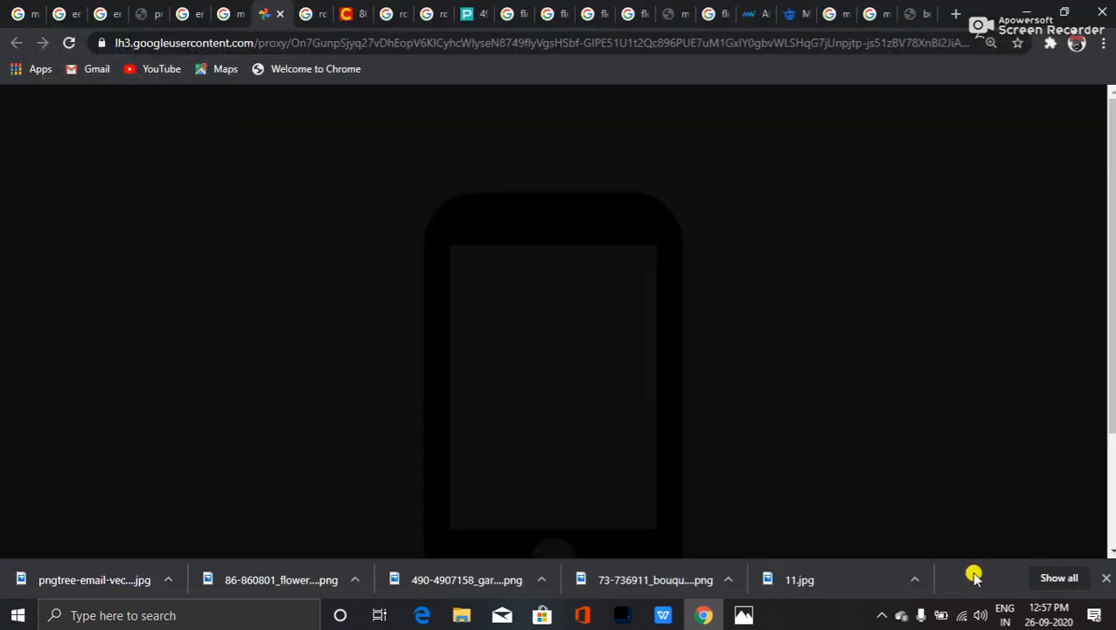
key("super+d")
key("F5")
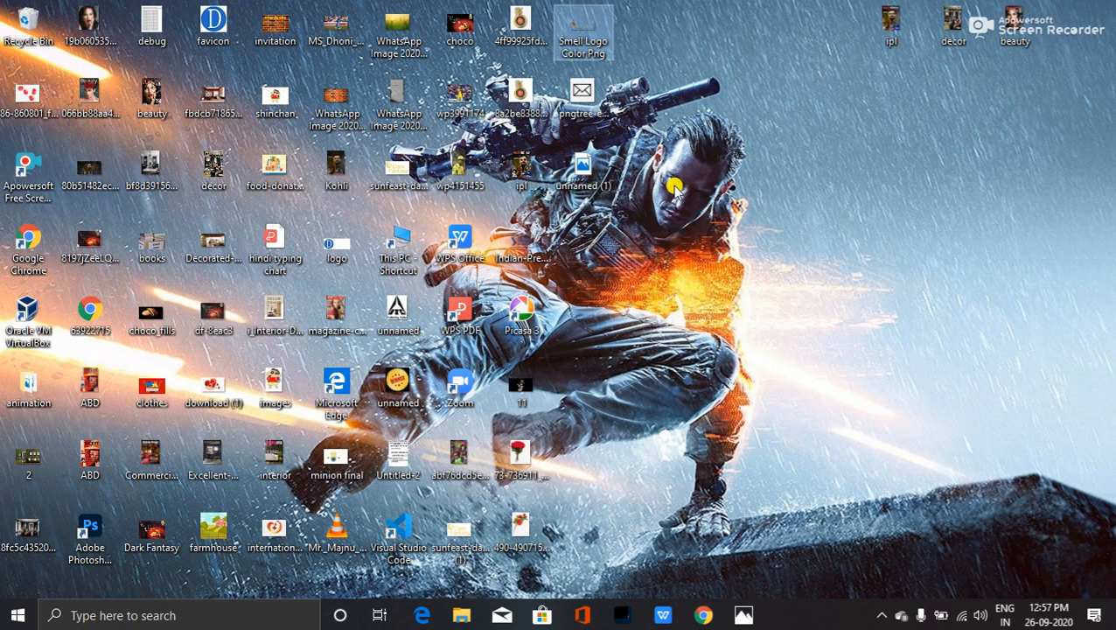
- Drag the downloaded pngtree email icon file from the desktop toward Photoshop
left_click(674, 131)
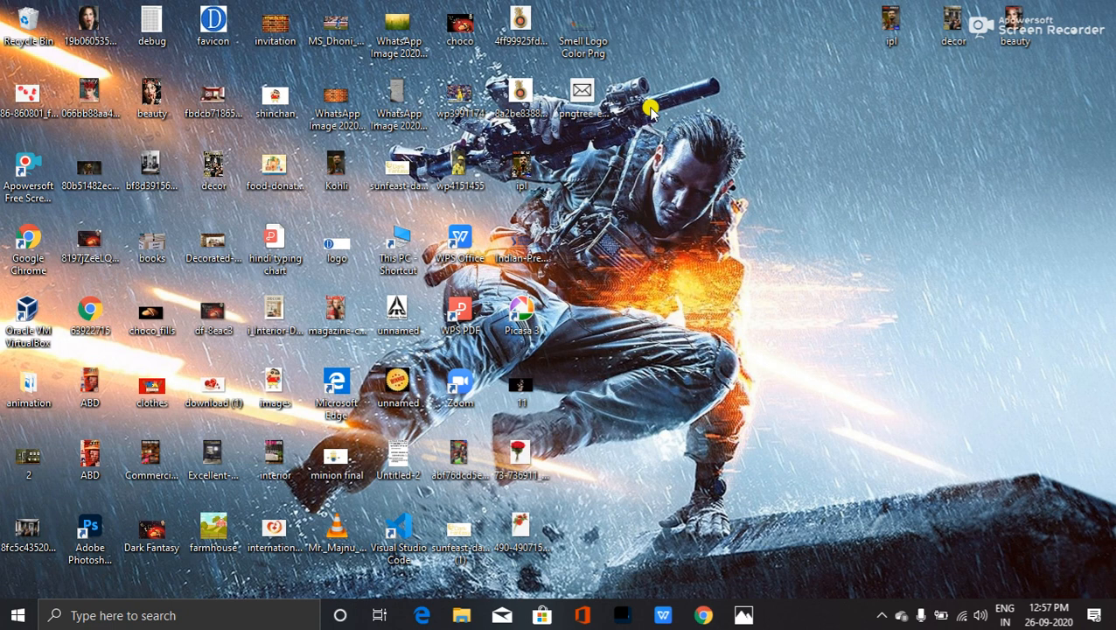
left_click(585, 94)
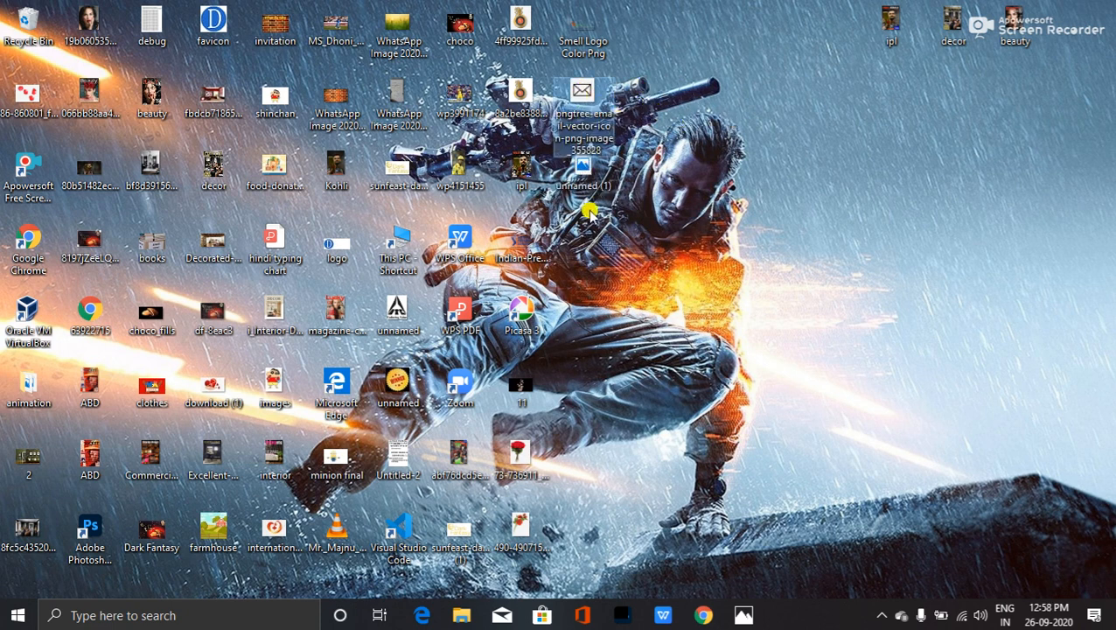
left_click_drag(581, 94, 368, 428)
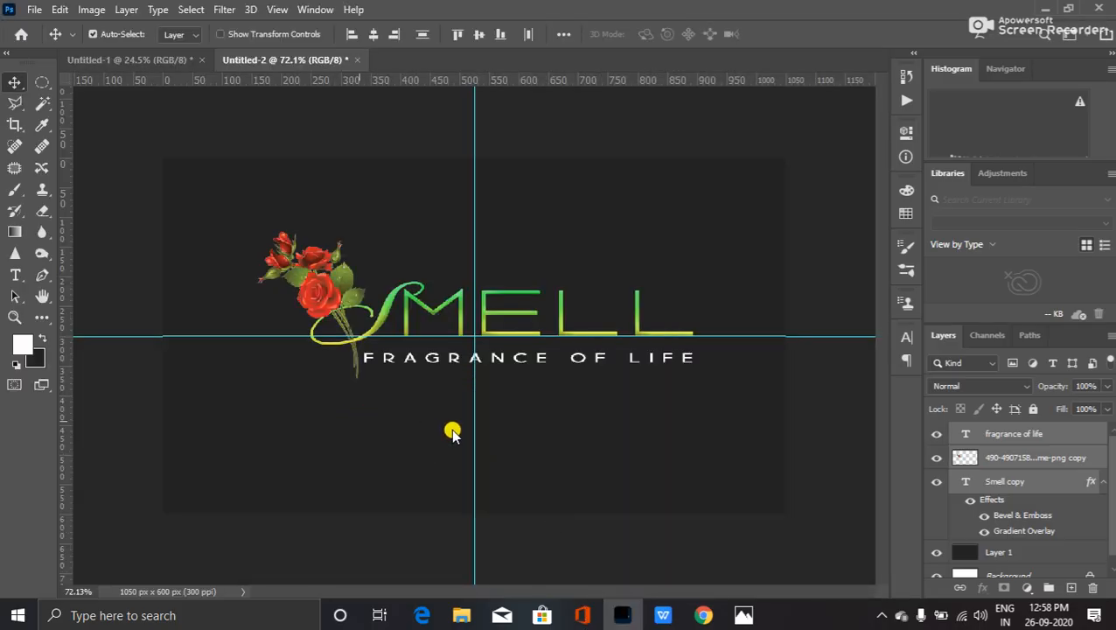
- Place the pngtree envelope icon and the unnamed (1) phone icon onto the card, selecting the phone shape
left_click_drag(448, 432, 447, 431)
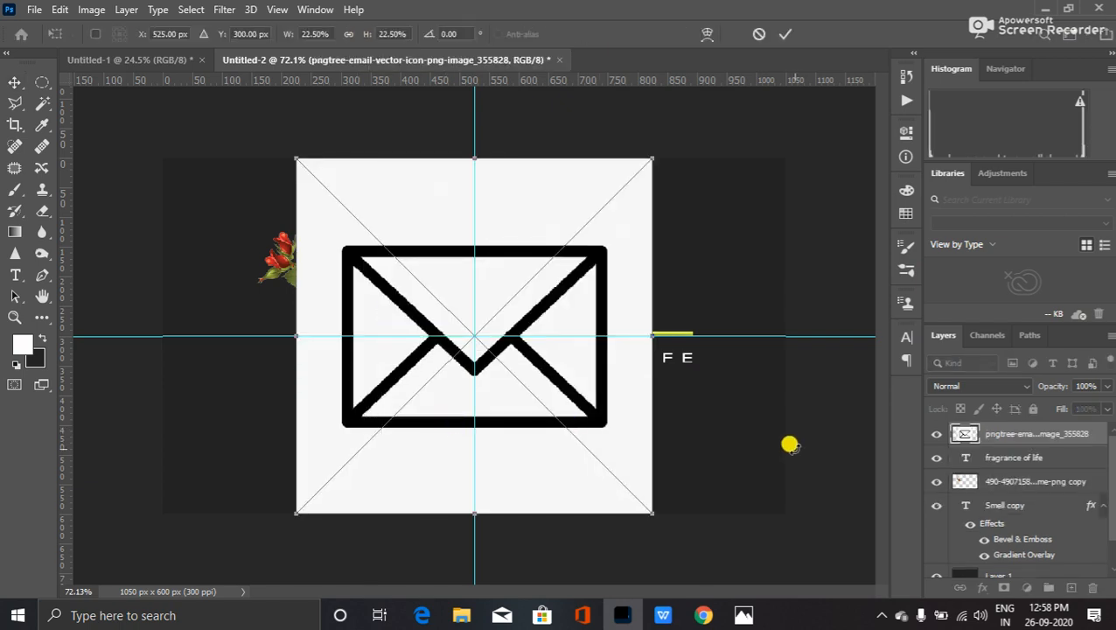
key("Return")
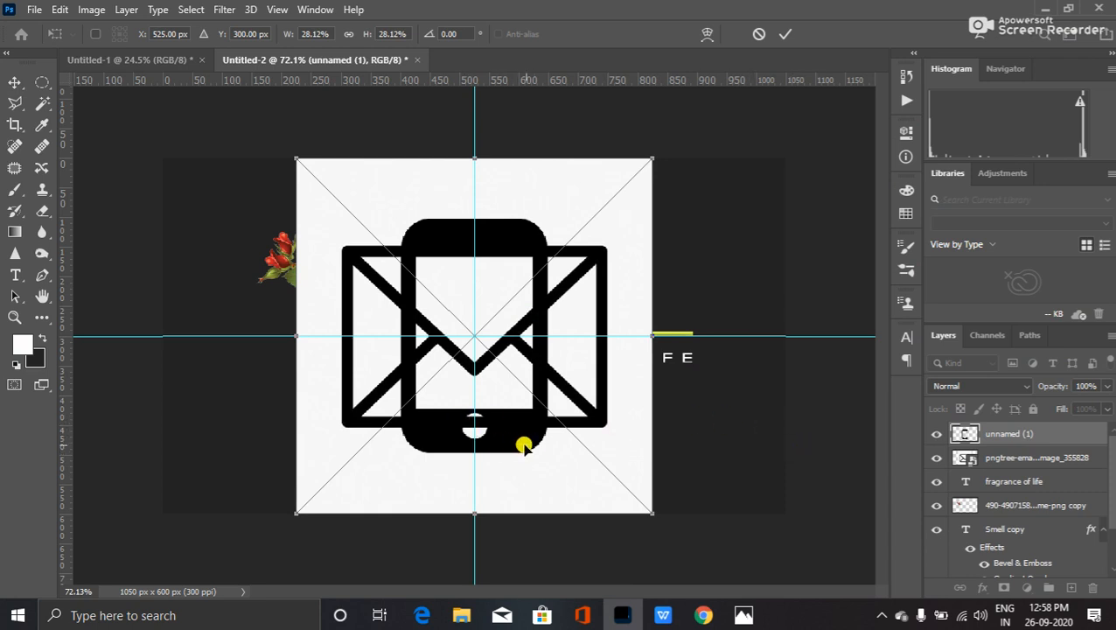
left_click(964, 433, "ctrl")
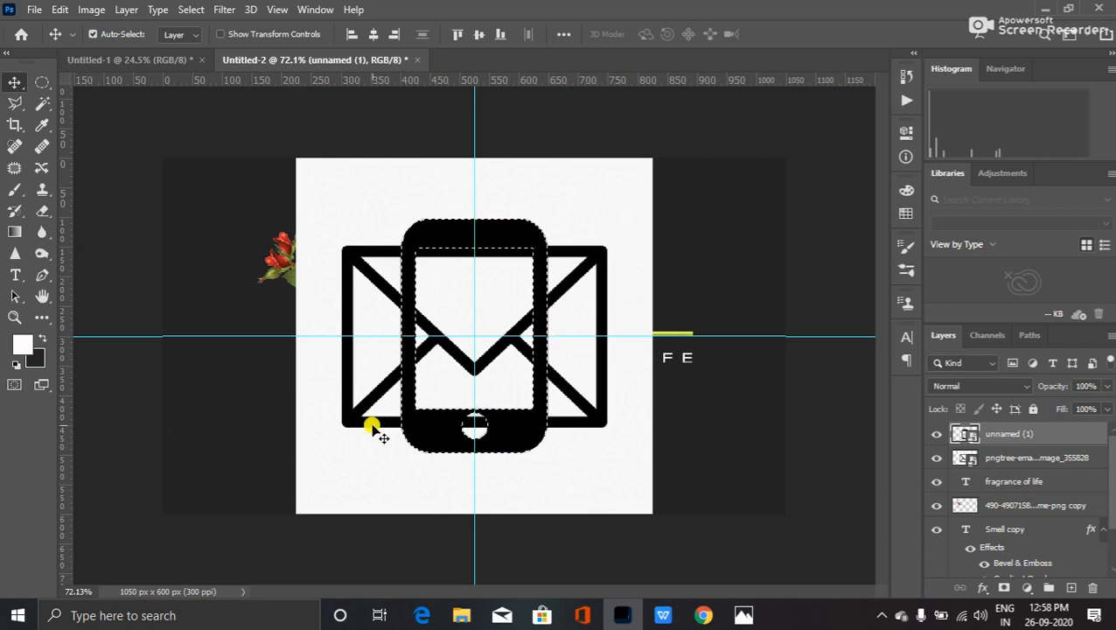
- Rasterize the unnamed (1) phone layer and delete its selected black phone shape
right_click(981, 433)
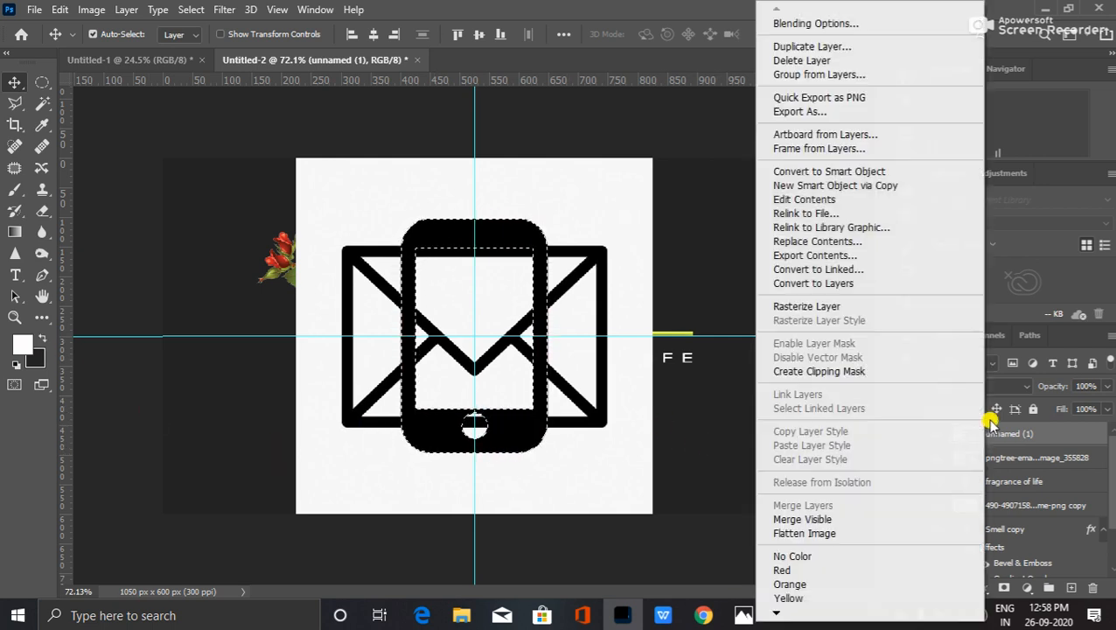
left_click(808, 306)
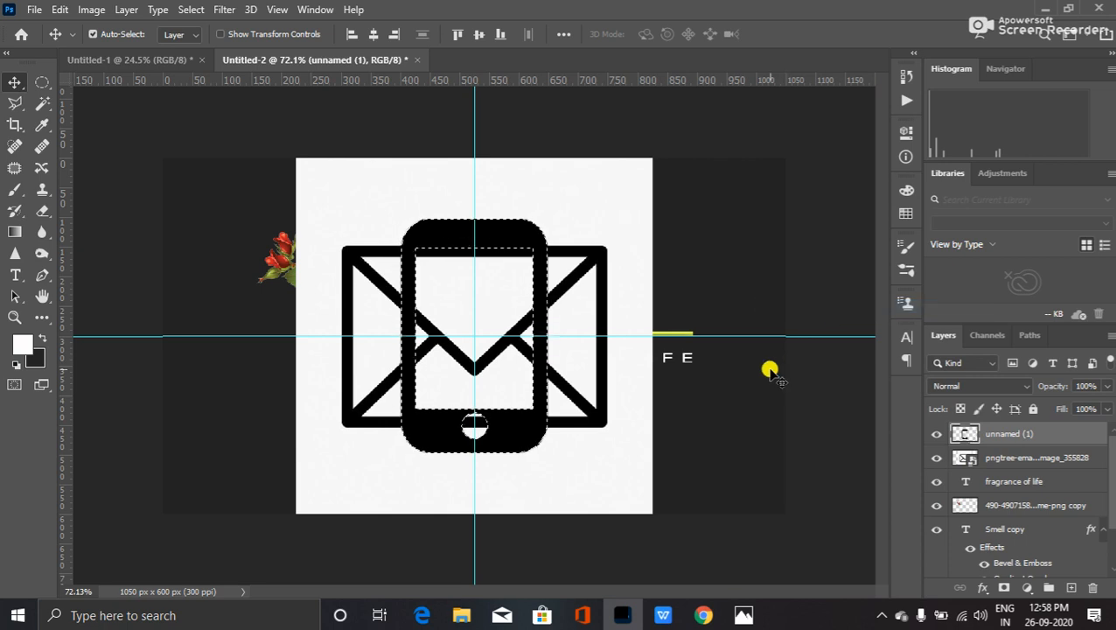
key("Delete")
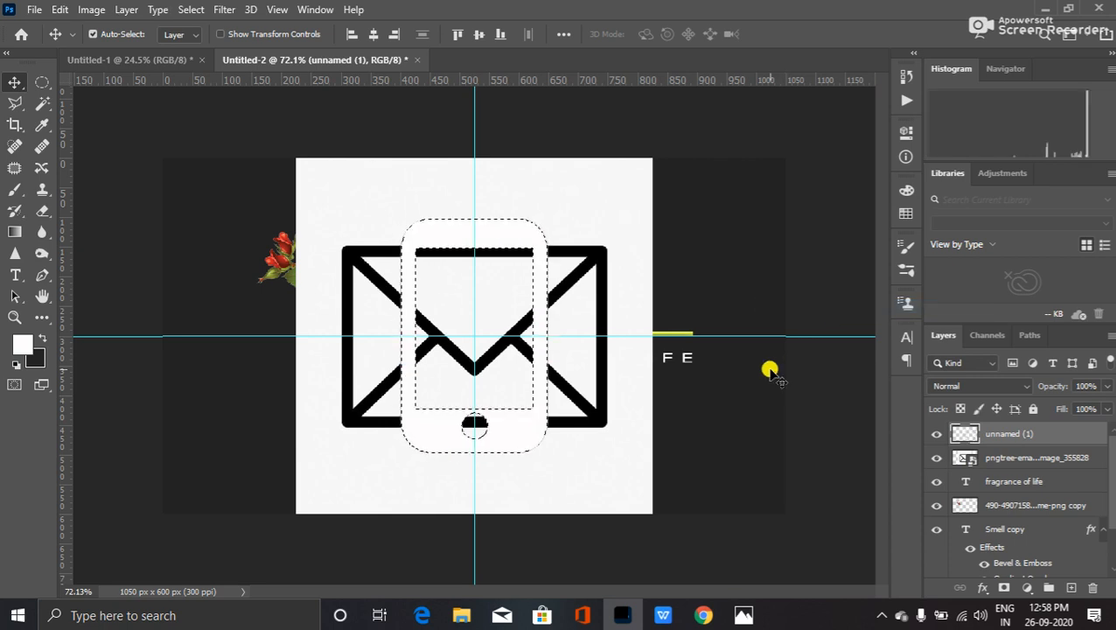
key("ctrl+d")
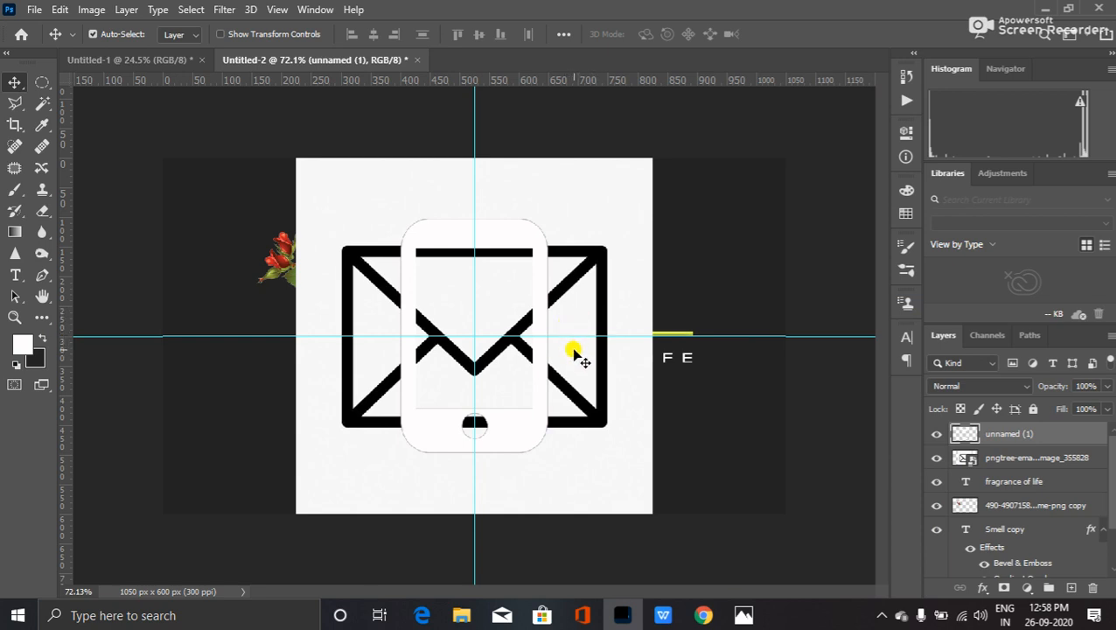
- Scale the phone layer down to about 6% and move it to the card's bottom-left corner
key("ctrl+t")
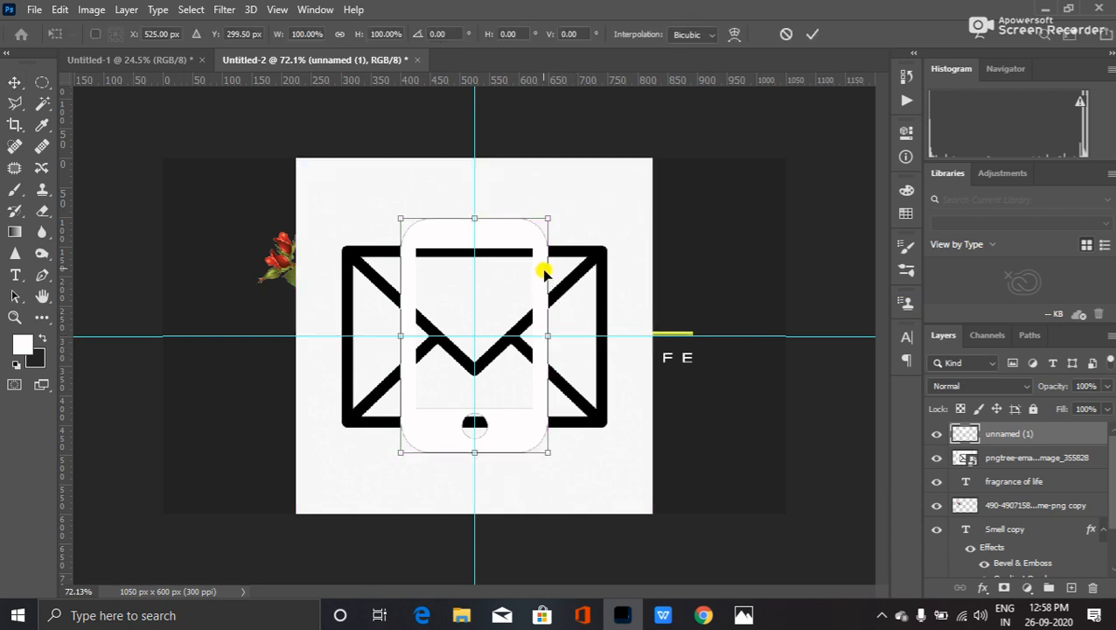
left_click_drag(456, 309, 202, 453)
left_click_drag(242, 487, 180, 481)
- Commit the phone transform and drag a horizontal guide down to about y 563 px
key("Return")
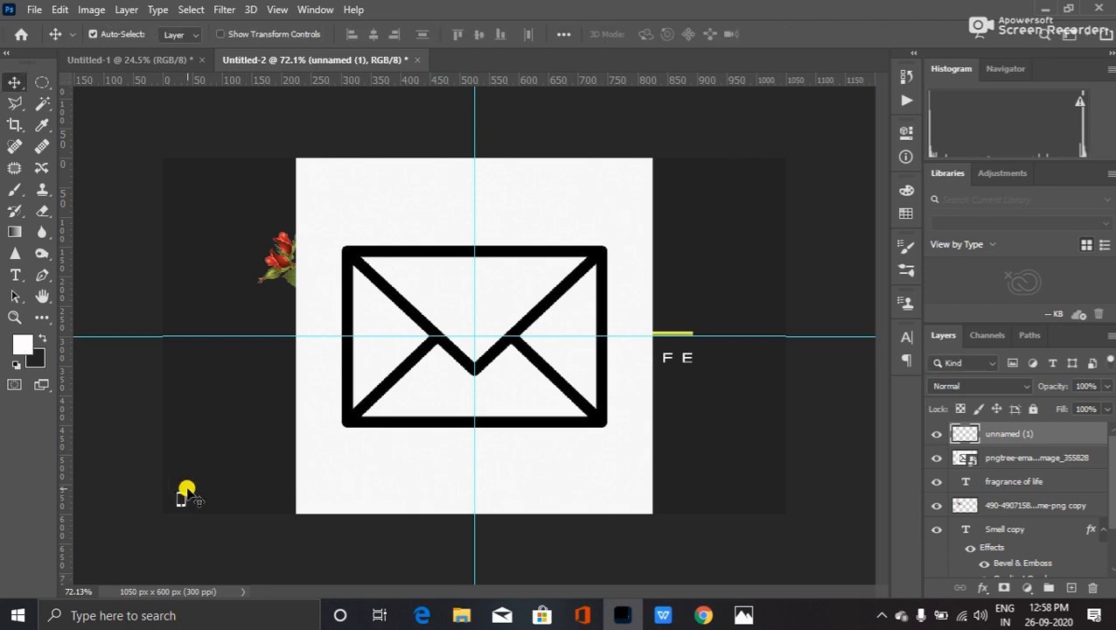
left_click_drag(479, 77, 443, 493)
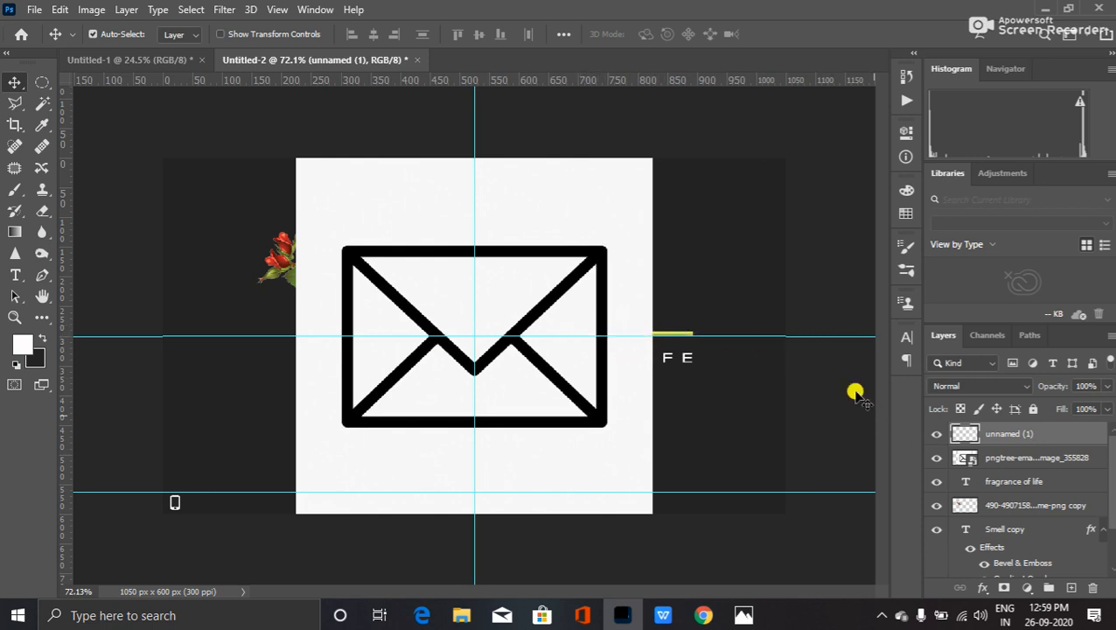
- Rasterize the pngtree layer and delete its white background using Magic Wand and Select Similar
right_click(975, 456)
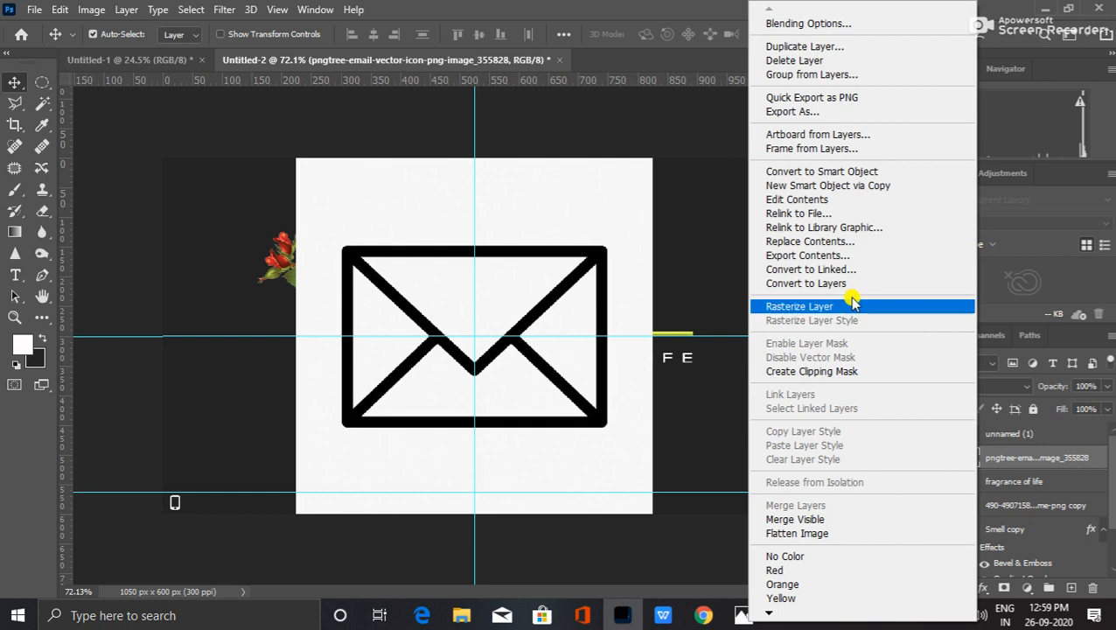
left_click(796, 306)
left_click(44, 128)
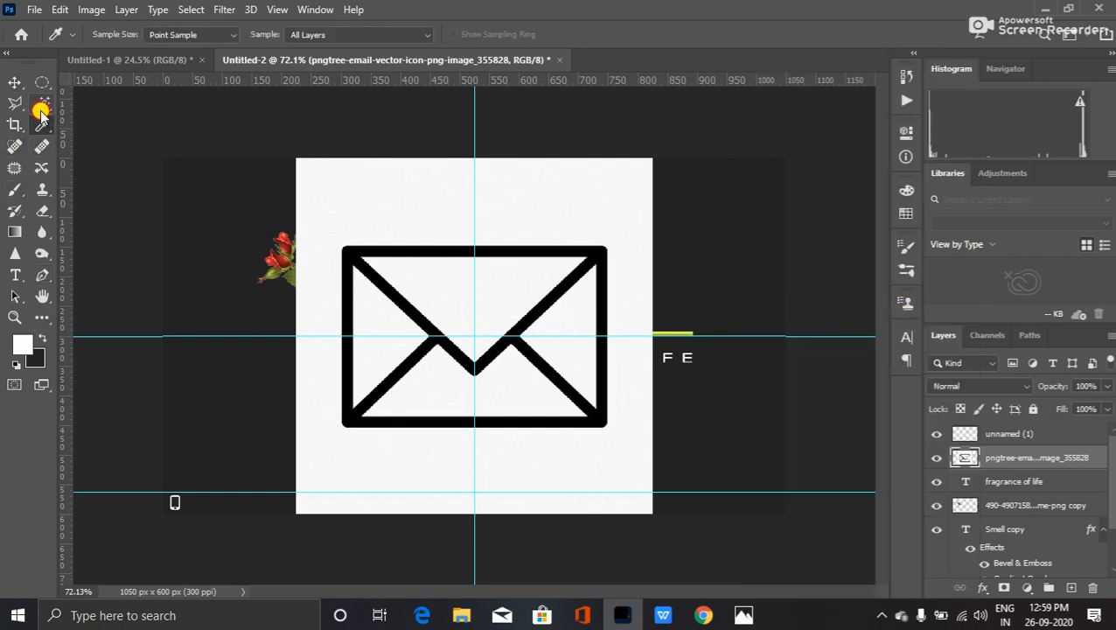
left_click(42, 103)
left_click(359, 186)
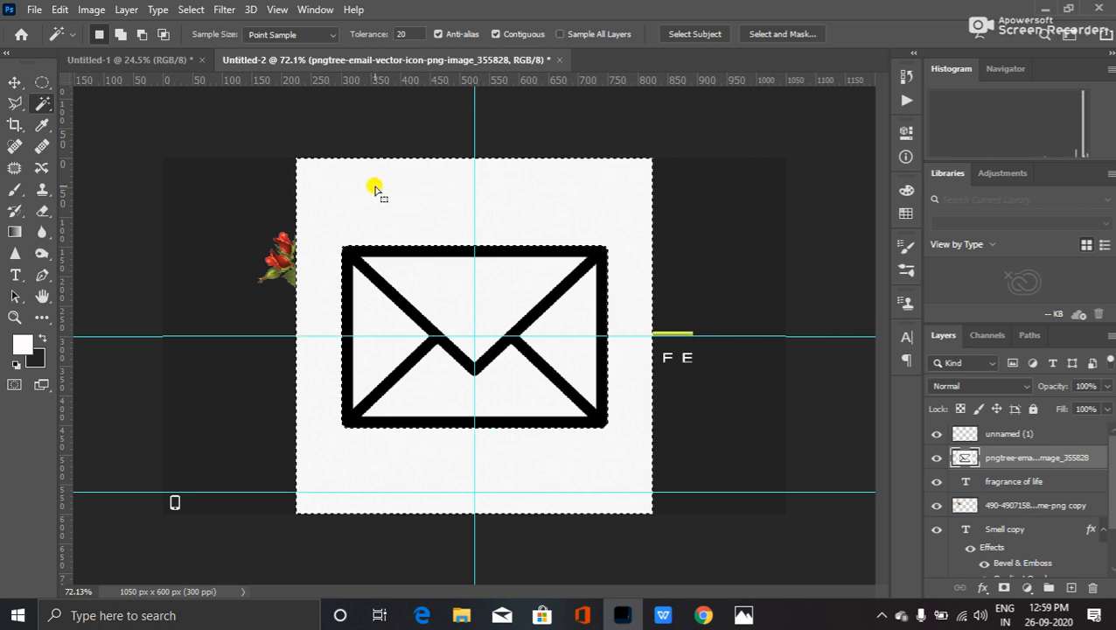
right_click(375, 190)
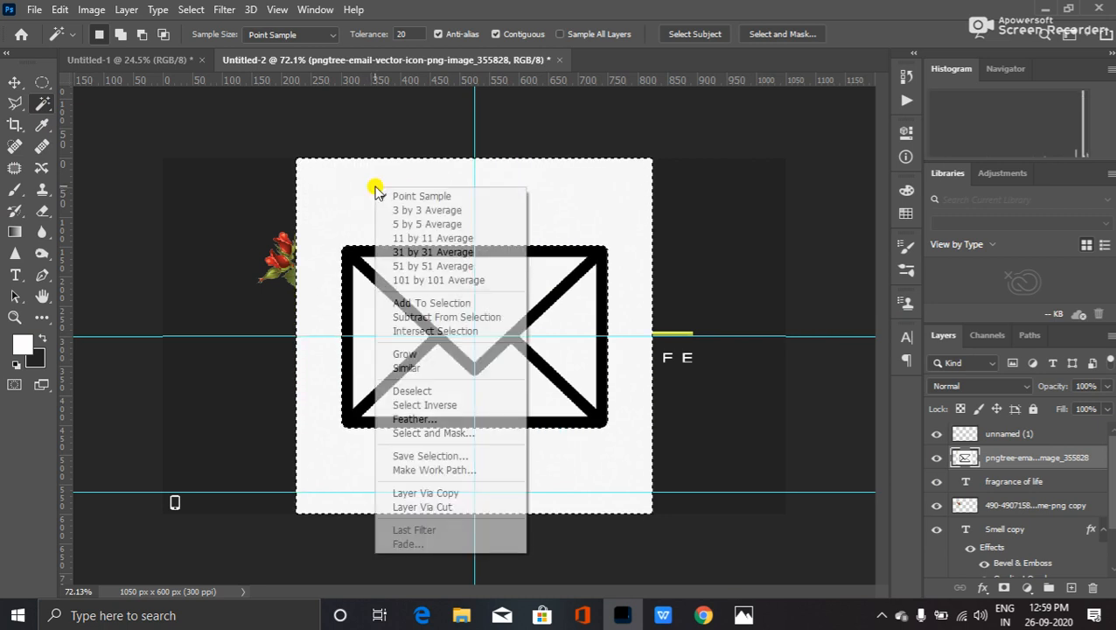
left_click(404, 367)
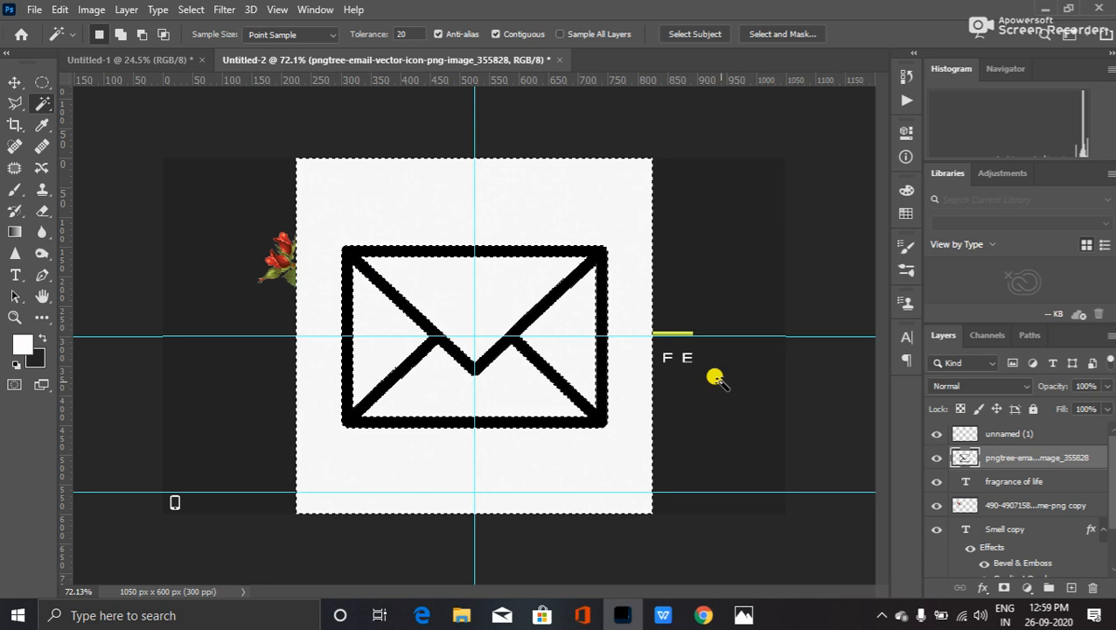
key("Delete")
key("ctrl+d")
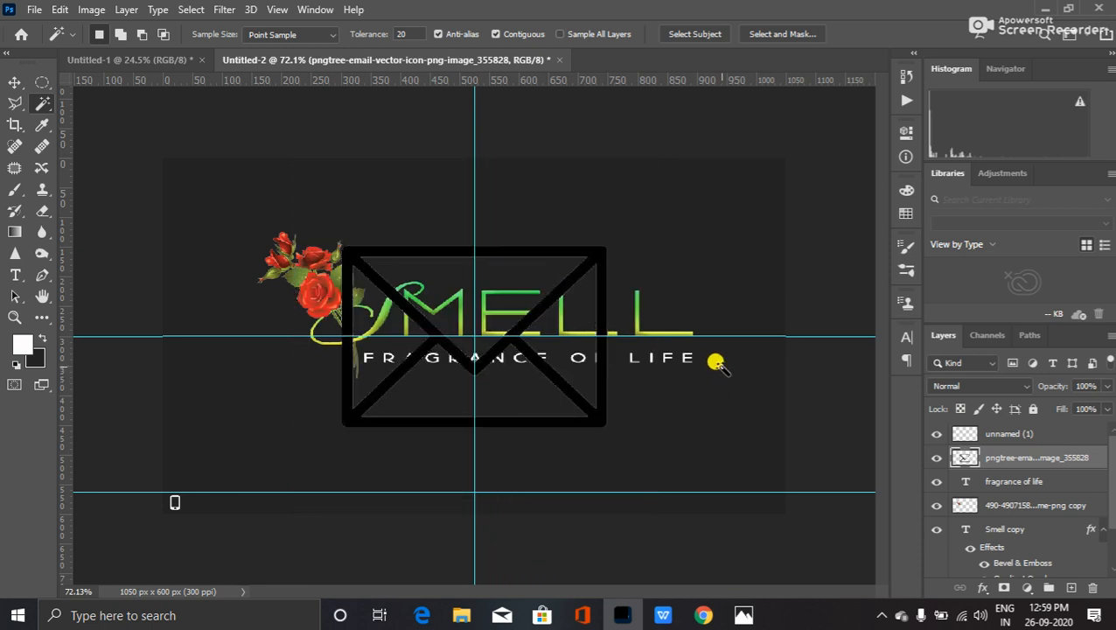
- Fill the remaining envelope shape with white and deselect
left_click(966, 458, "ctrl")
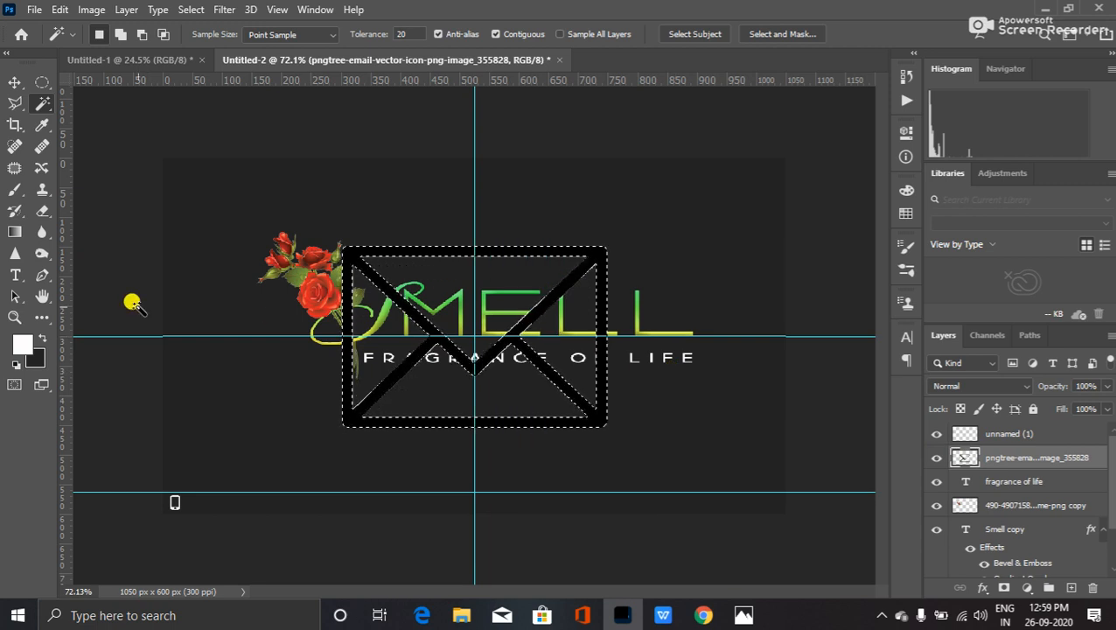
key("alt+BackSpace")
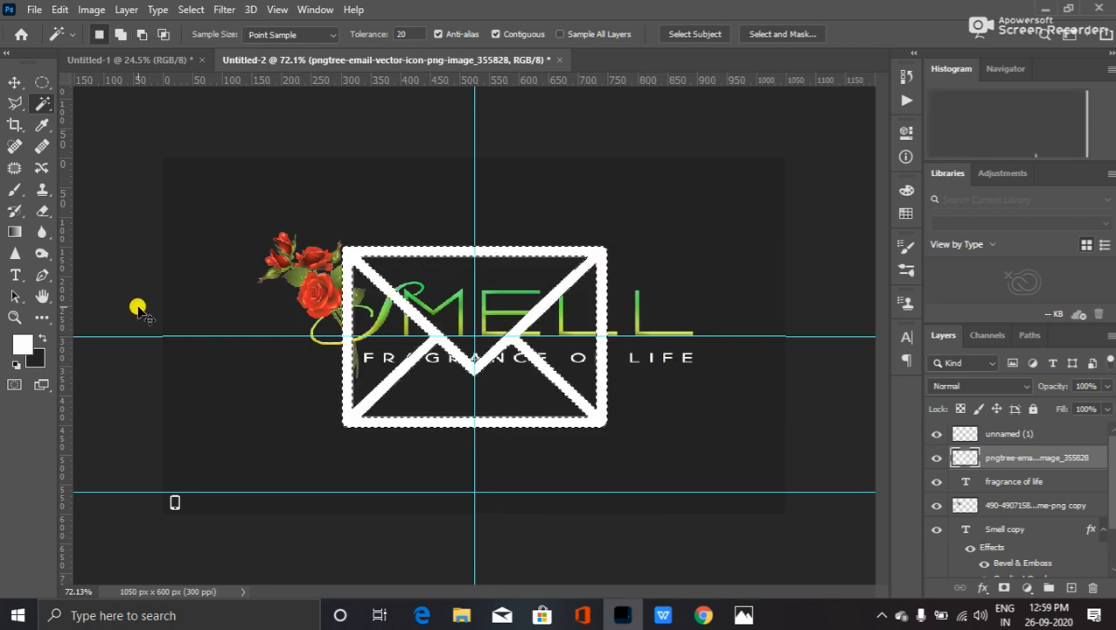
key("ctrl+d")
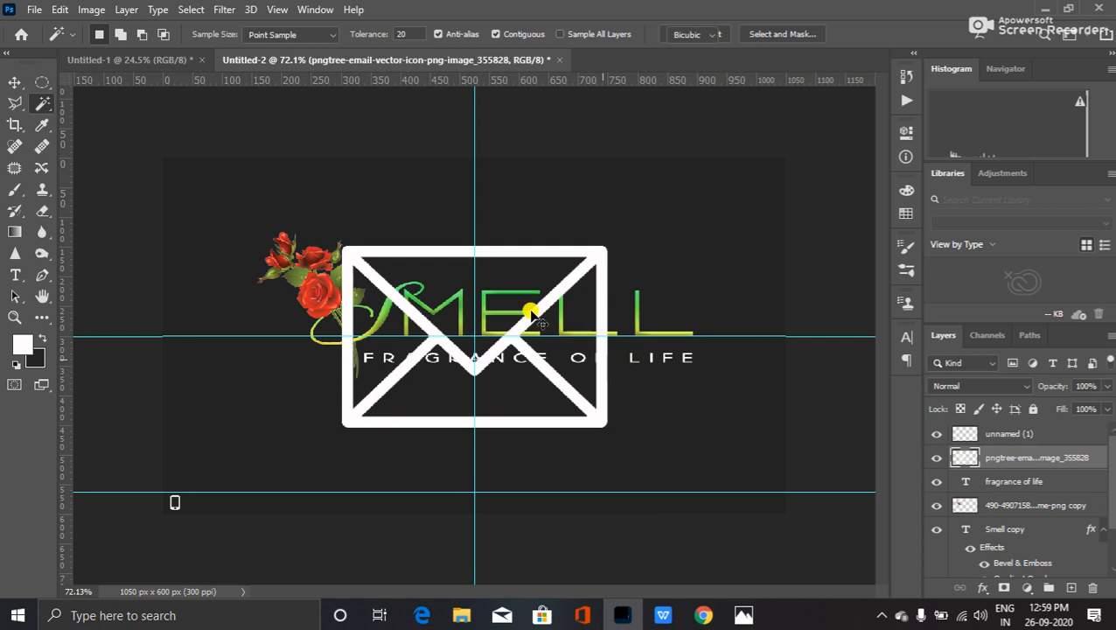
key("ctrl+t")
- Scale the white envelope to about 25 px on the bottom guide at the centre, at 100% opacity
left_click_drag(520, 327, 722, 309)
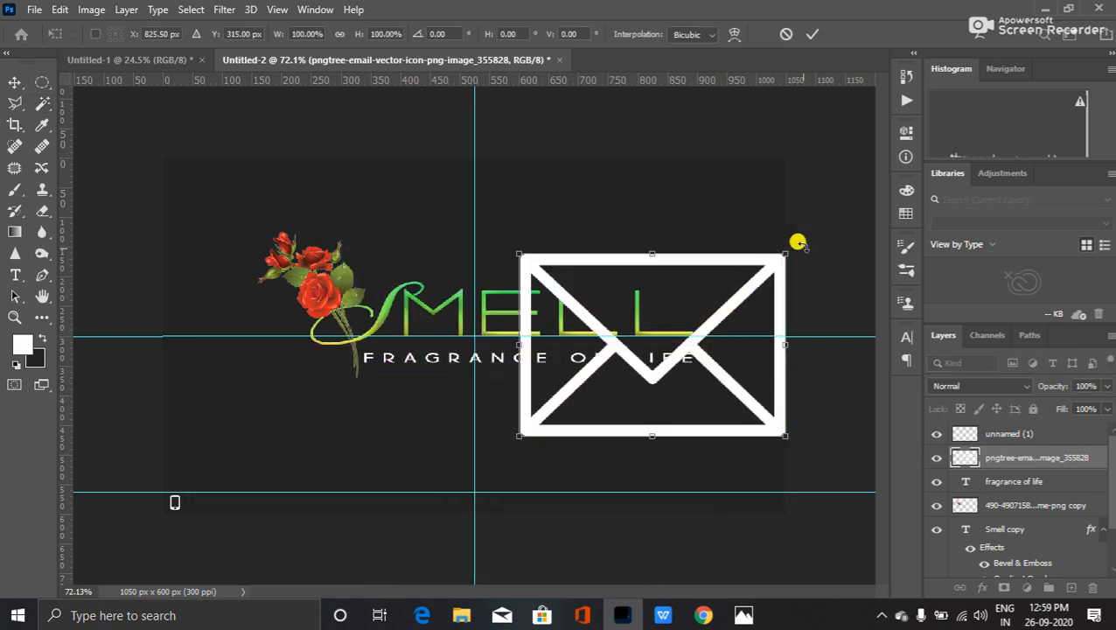
left_click_drag(784, 253, 488, 496)
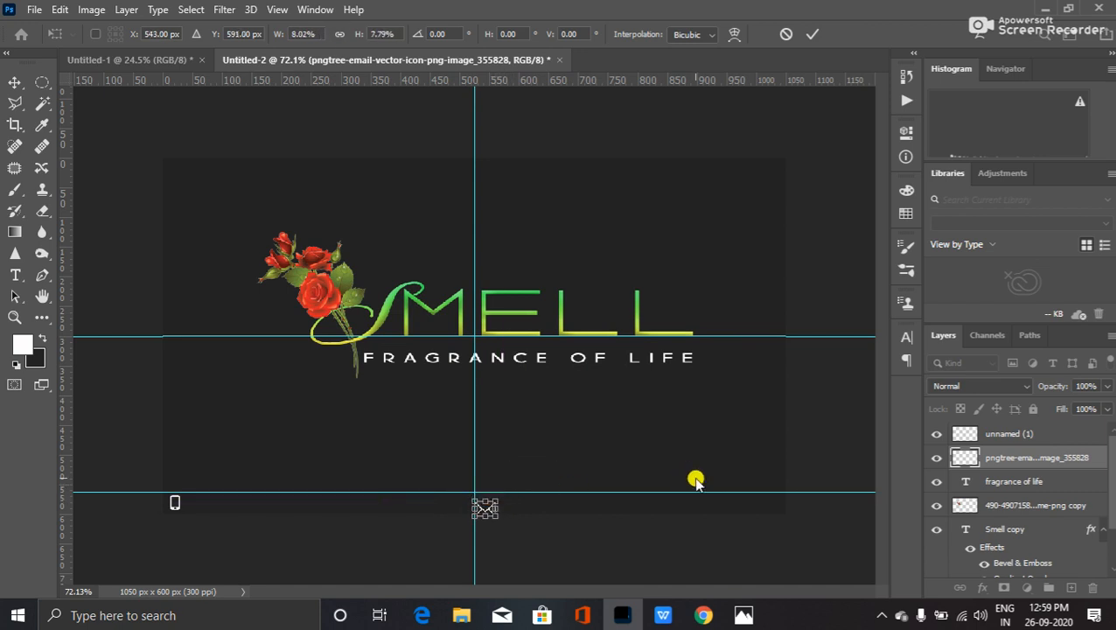
key("Return")
key("v")
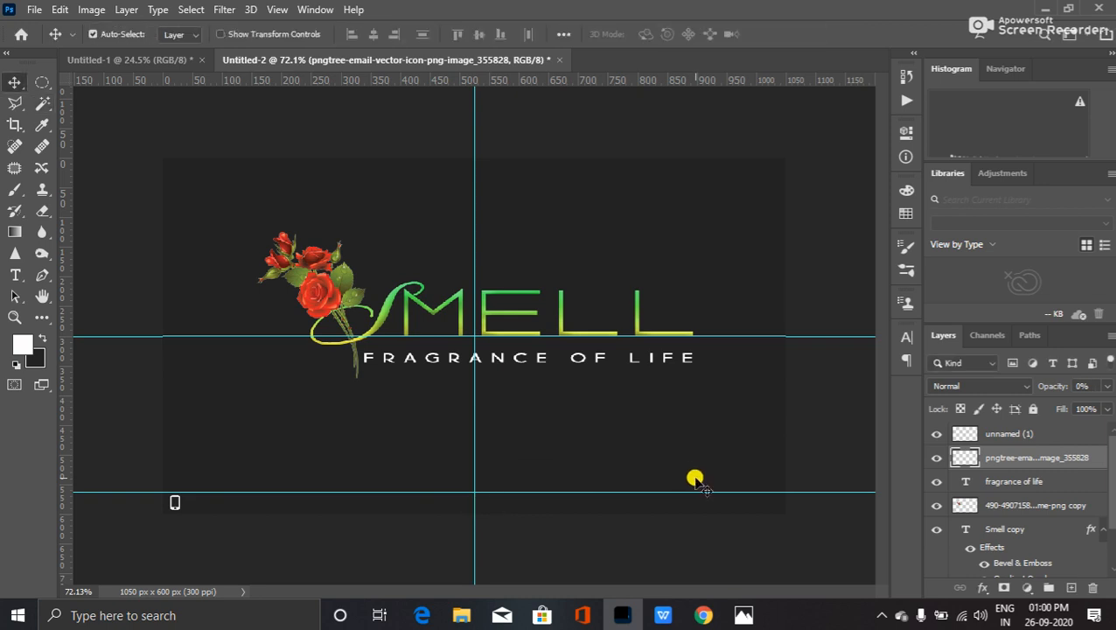
key("ctrl")
key("ctrl")
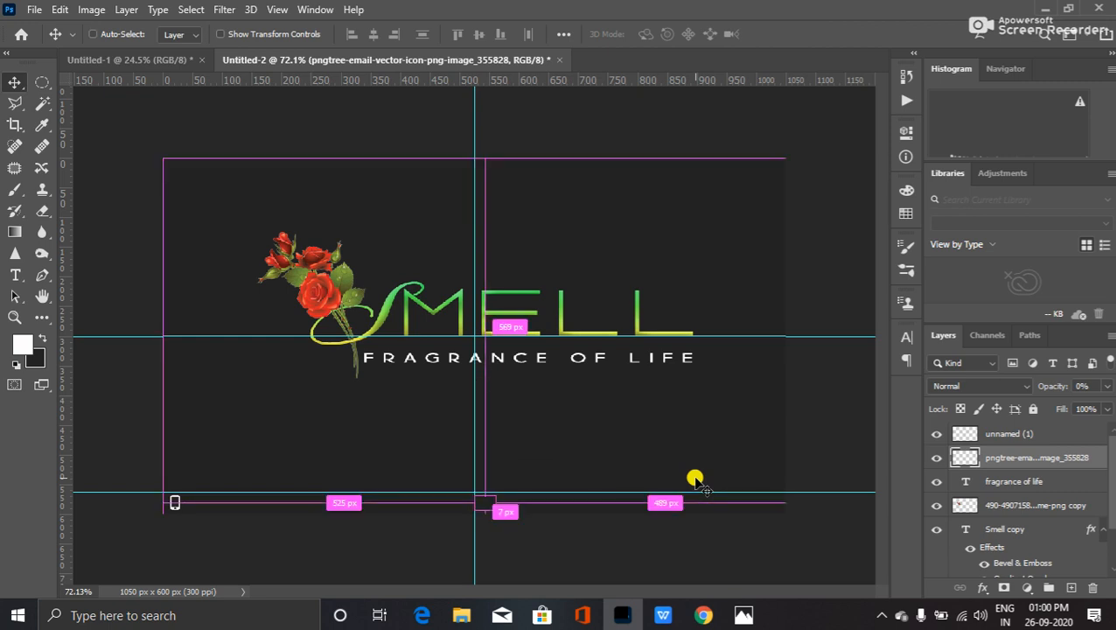
key("0")
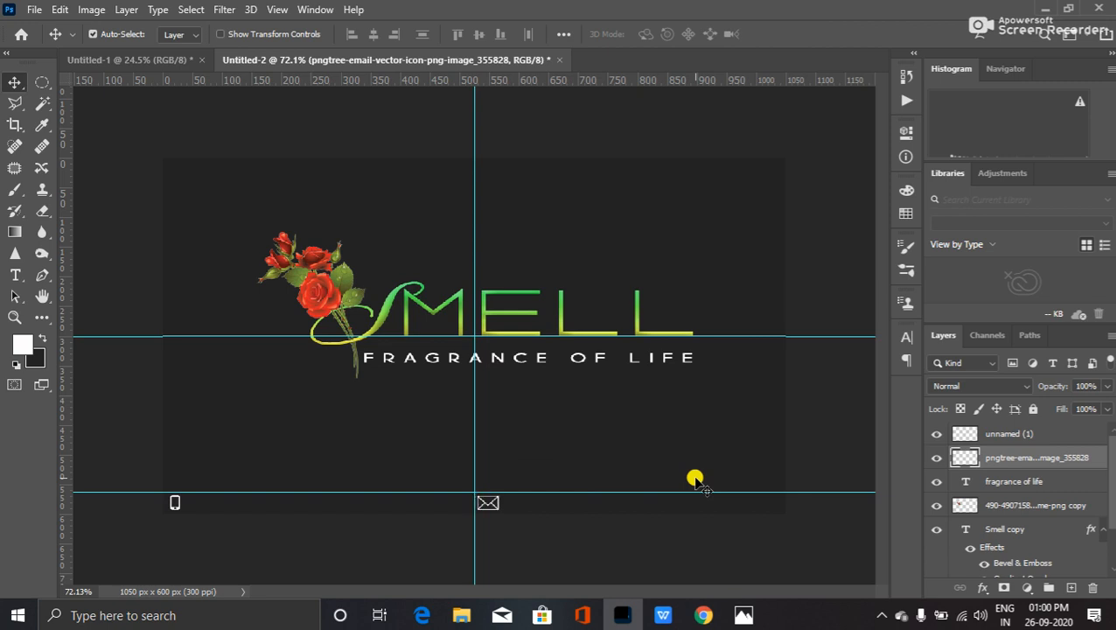
key("ctrl+t")
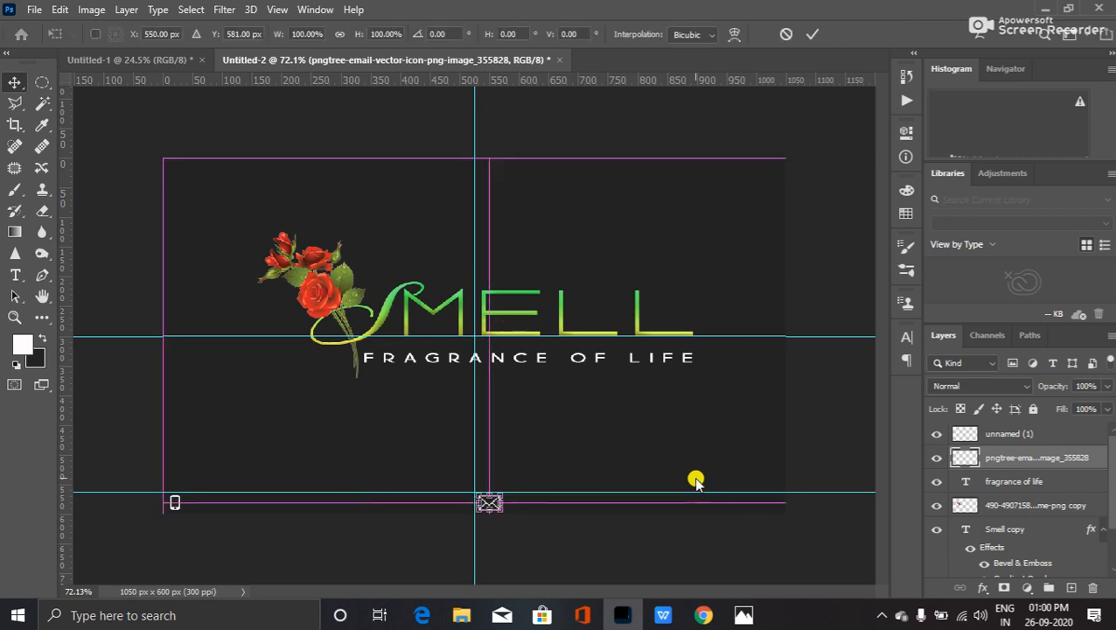
left_click_drag(491, 487, 491, 493)
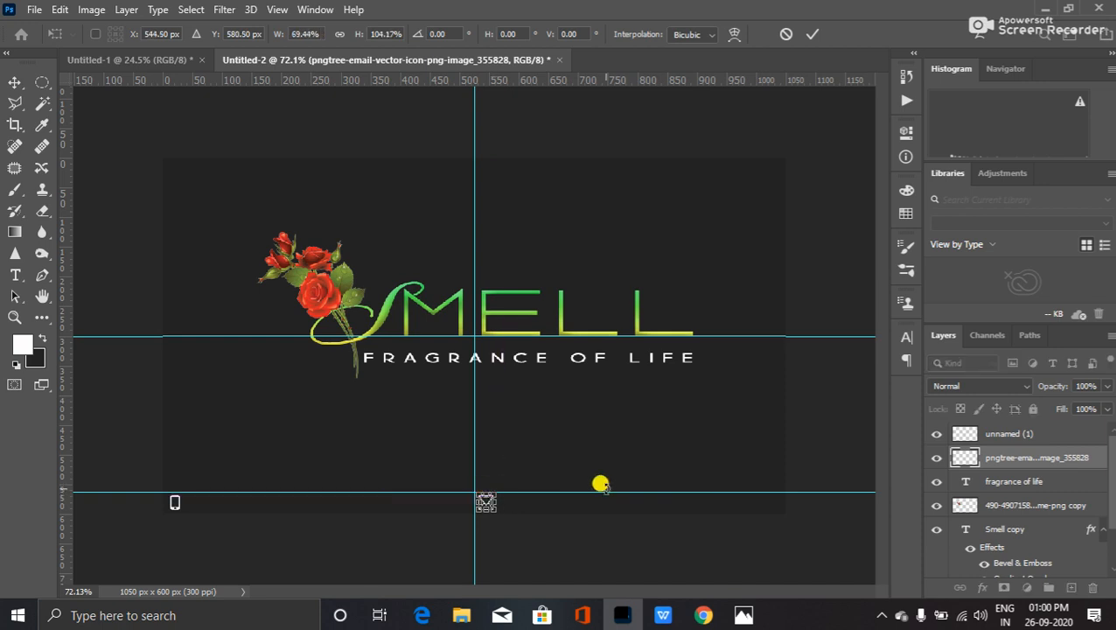
key("Return")
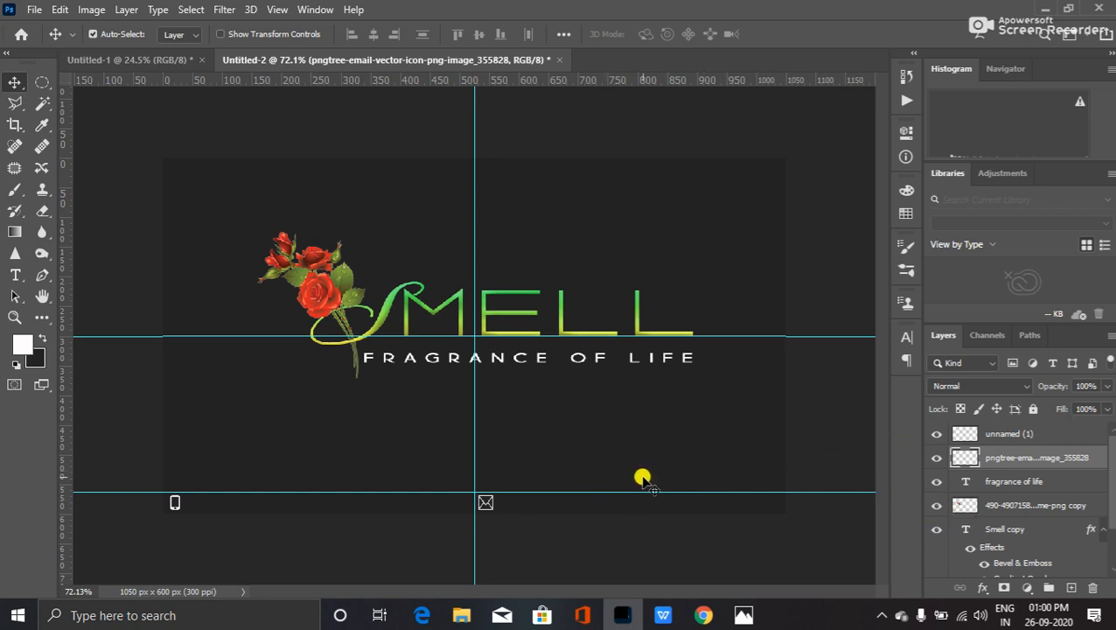
- Type the phone number in white Momcake Thin beside the phone icon, scaled to about 10.85 pt
left_click(15, 275)
left_click(190, 496)
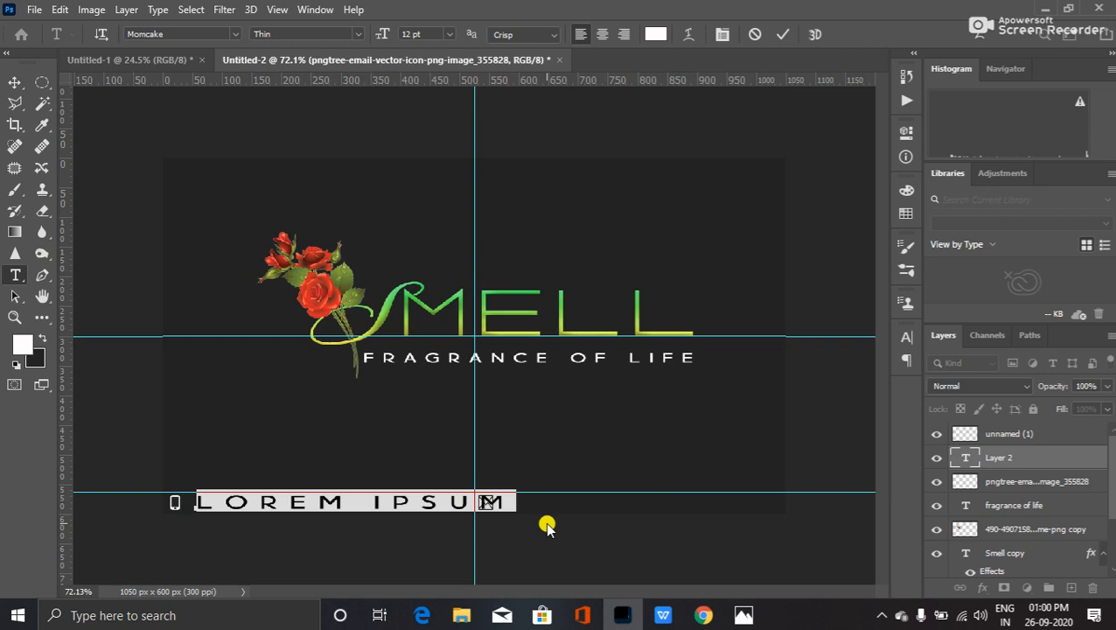
type("9876543210")
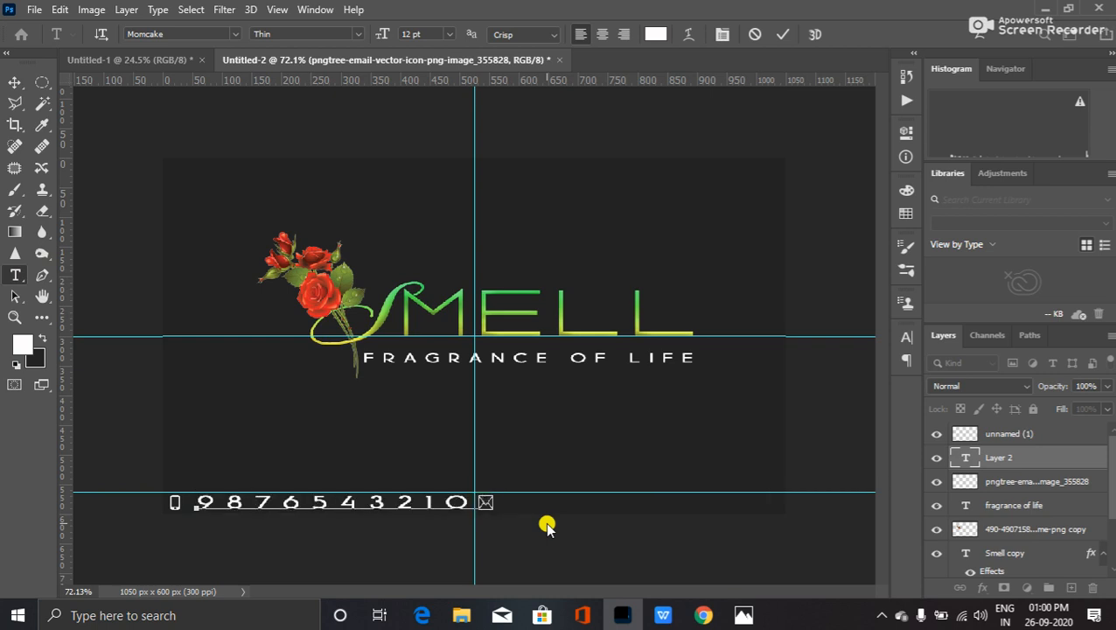
key("ctrl")
left_click_drag(473, 481, 469, 484)
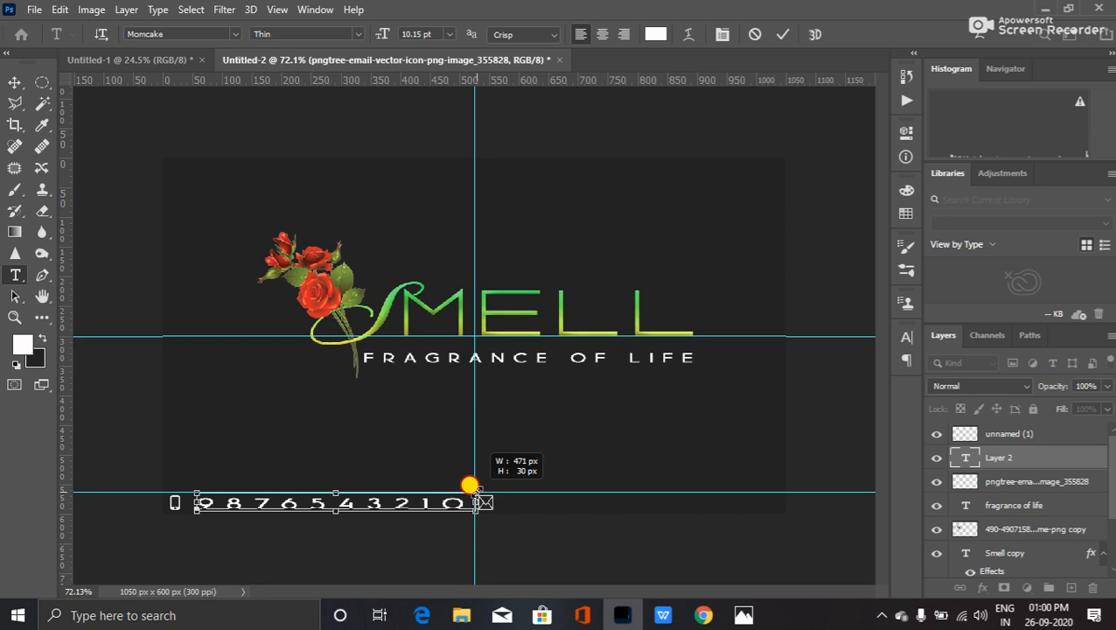
key("ctrl+shift")
mouse_move(470, 484)
left_mouse_down()
mouse_move(473, 500)
mouse_move(468, 482)
left_mouse_up()
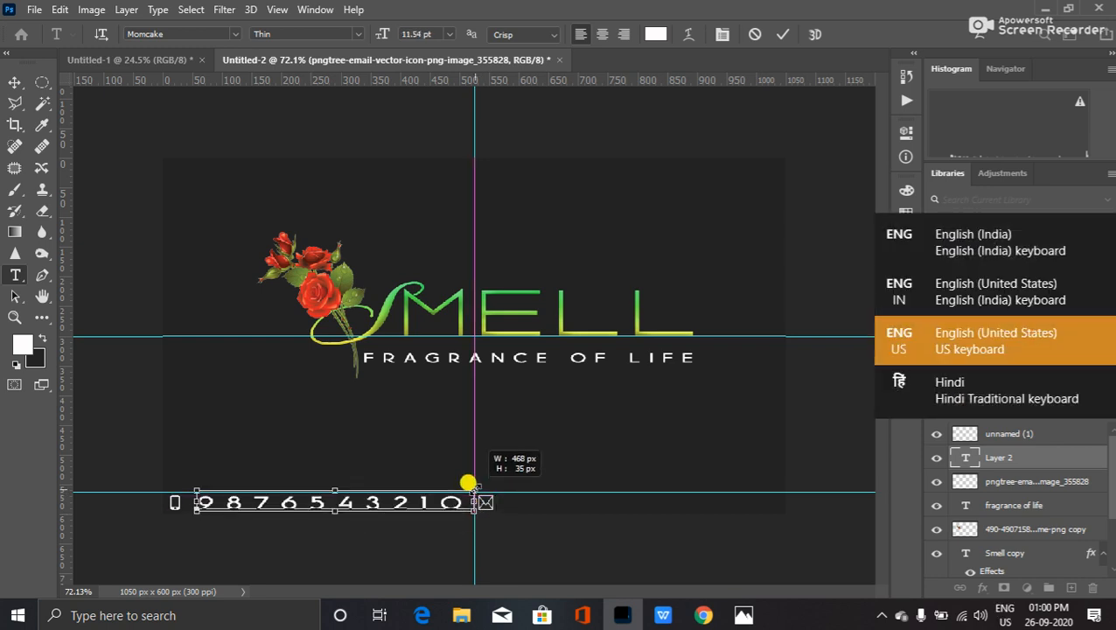
mouse_move(468, 481)
left_mouse_down()
mouse_move(483, 468)
mouse_move(469, 484)
left_mouse_up()
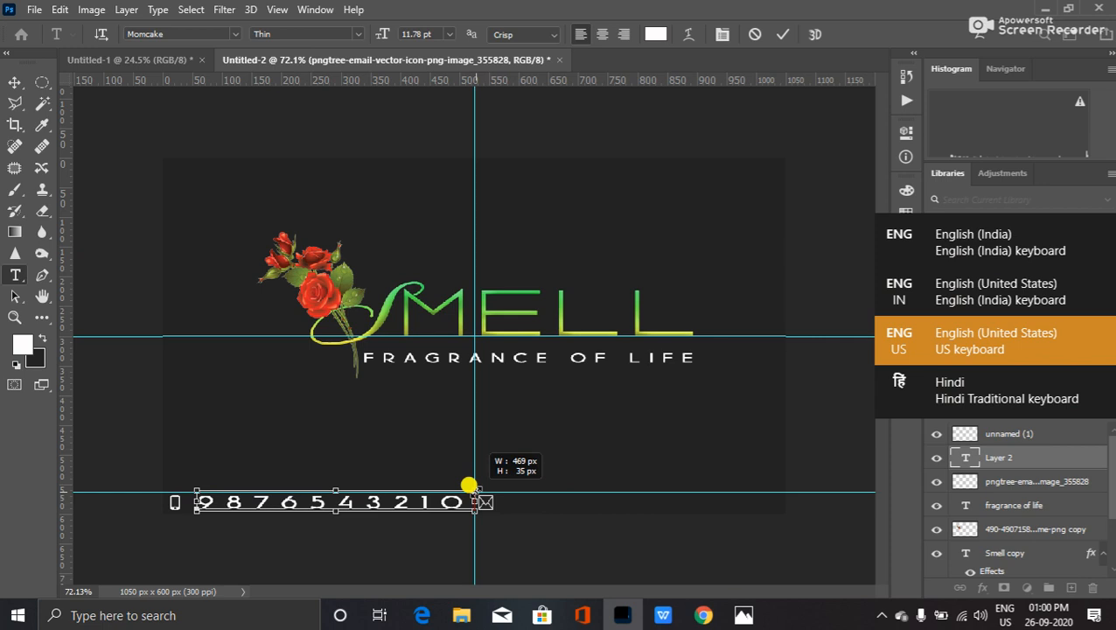
left_click_drag(469, 484, 443, 484)
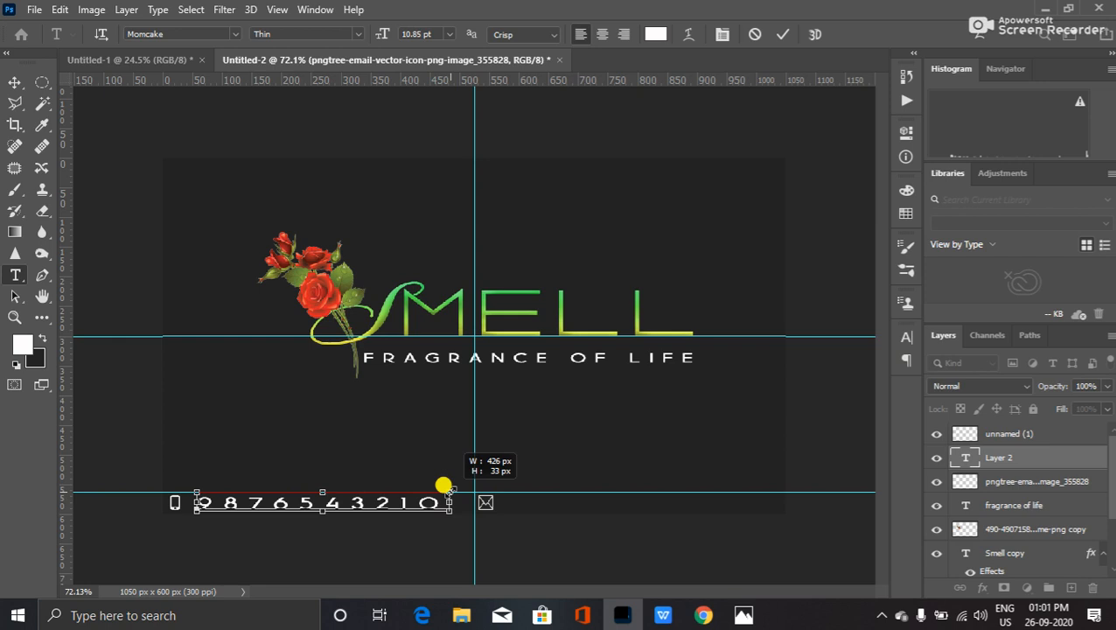
left_click_drag(444, 485, 444, 486)
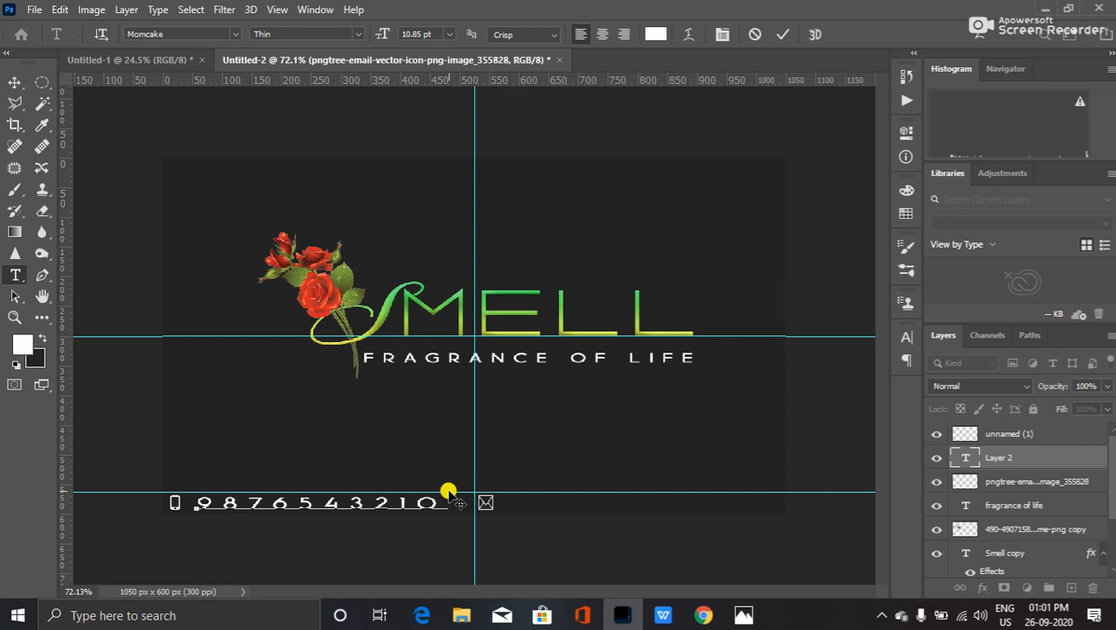
- Commit the phone number text and nudge it with the arrow keys toward the phone icon
left_click(591, 501)
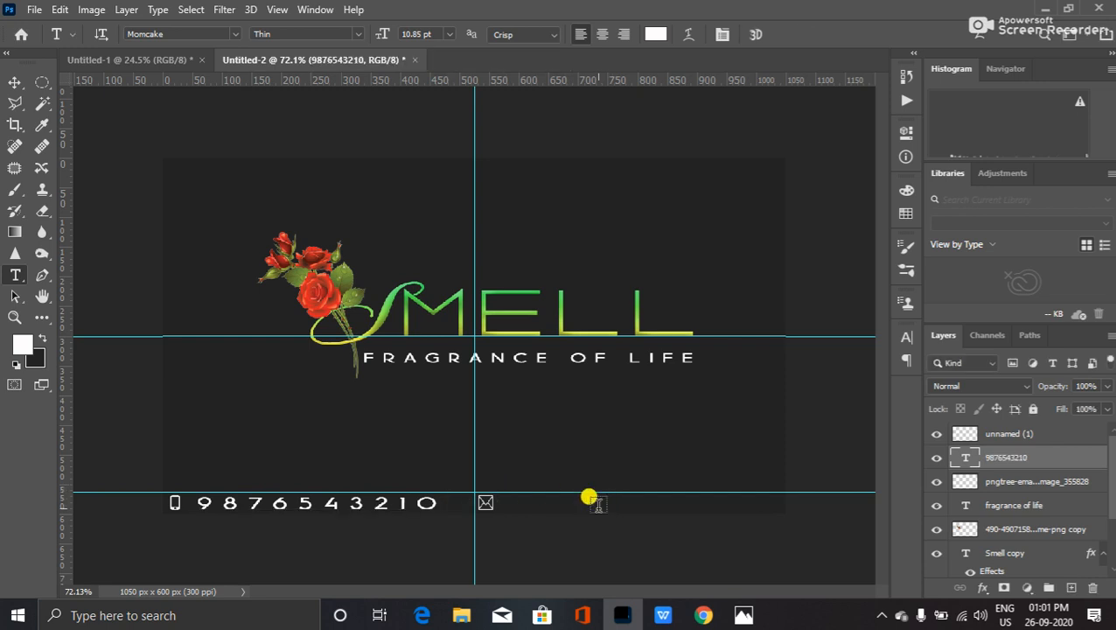
key("v")
key("Down")
key("Left")
key("Left")
key("Left")
key("Left")
key("Left")
key("Left")
key("Left")
key("Left")
key("Left")
key("Left")
key("Up")
key("Left")
key("Left")
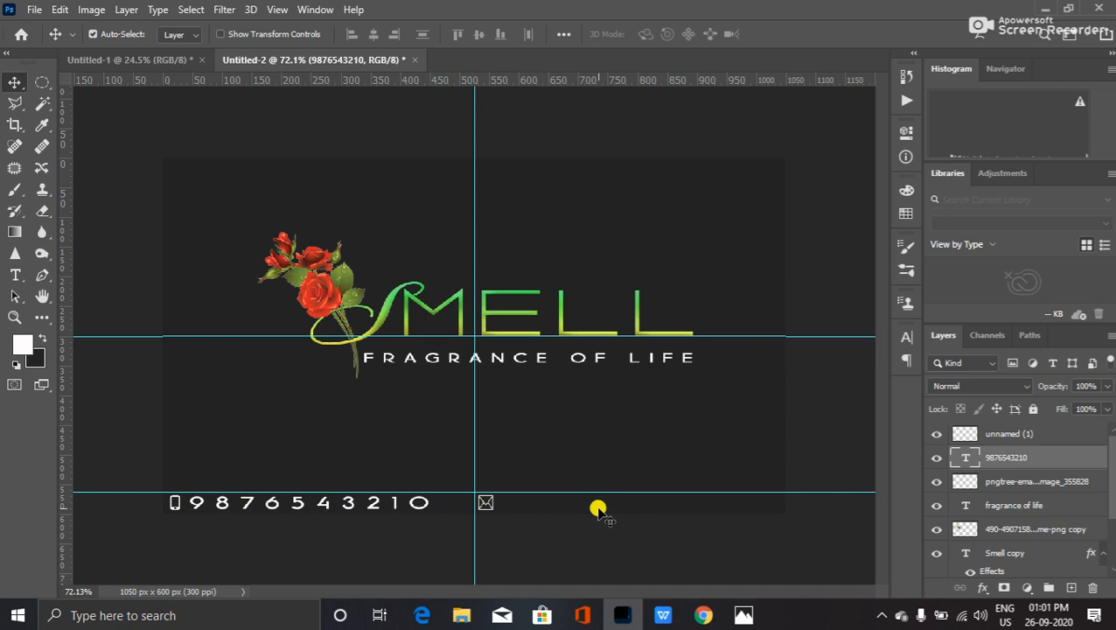
key("Right")
key("Right")
key("Right")
key("Right")
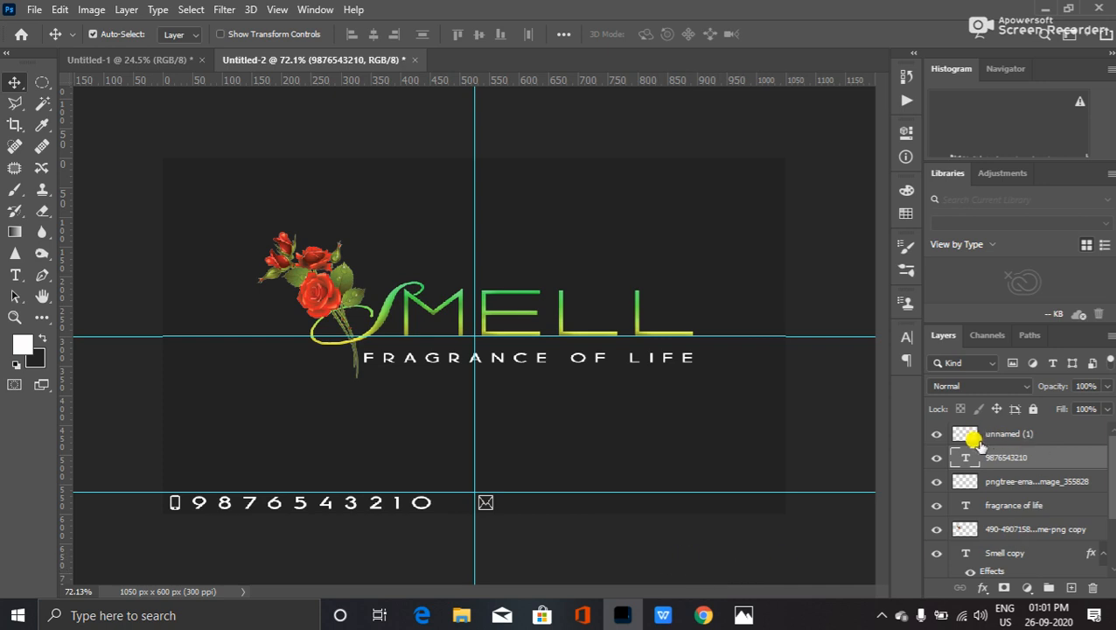
- Shrink the phone number slightly and nudge it into place on the bottom guide at full opacity
key("ctrl+t")
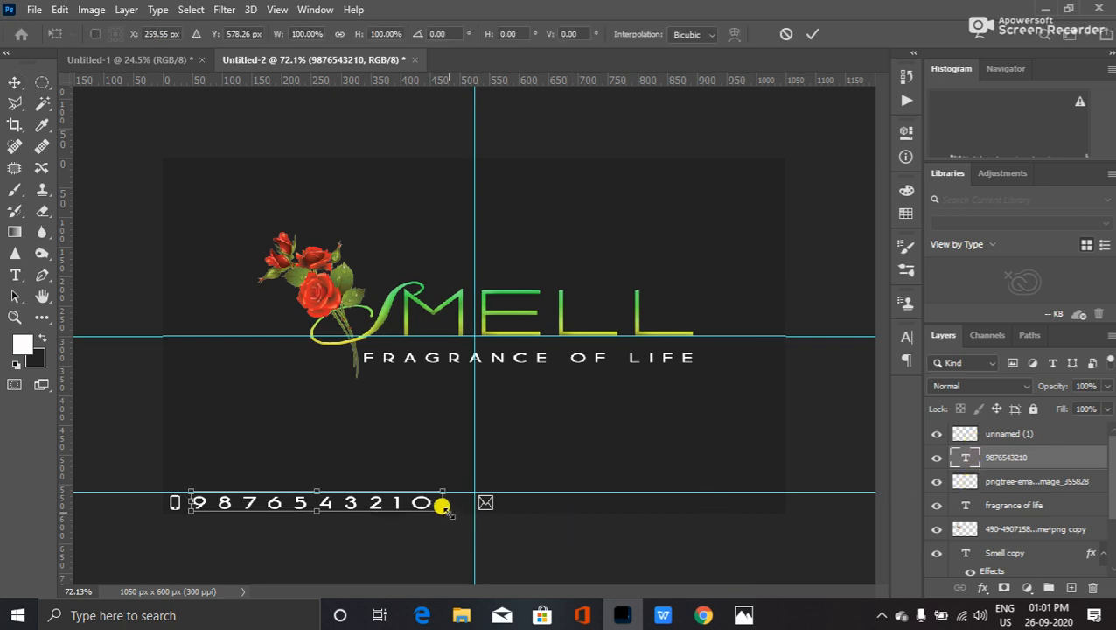
left_click_drag(434, 507, 381, 498)
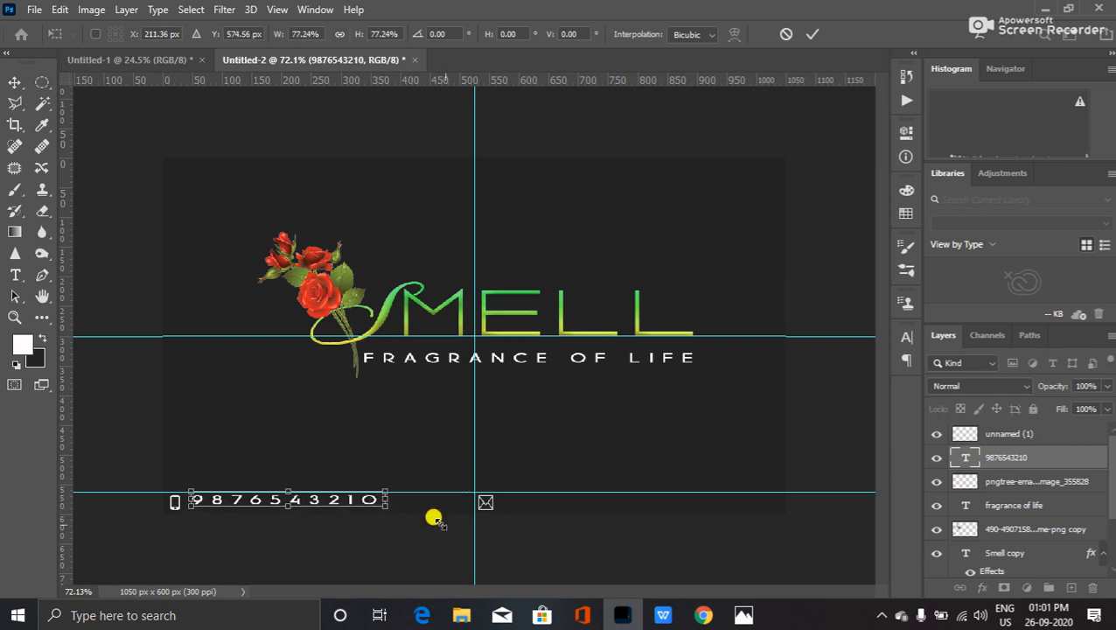
key("Return")
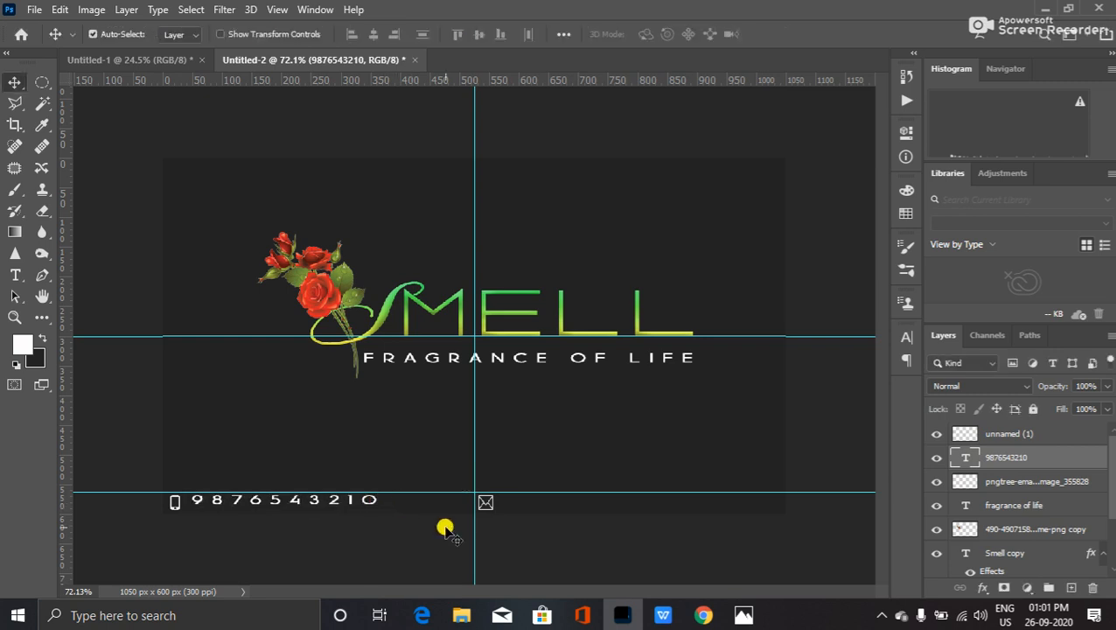
key("Down")
key("Down")
key("Down")
key("Down")
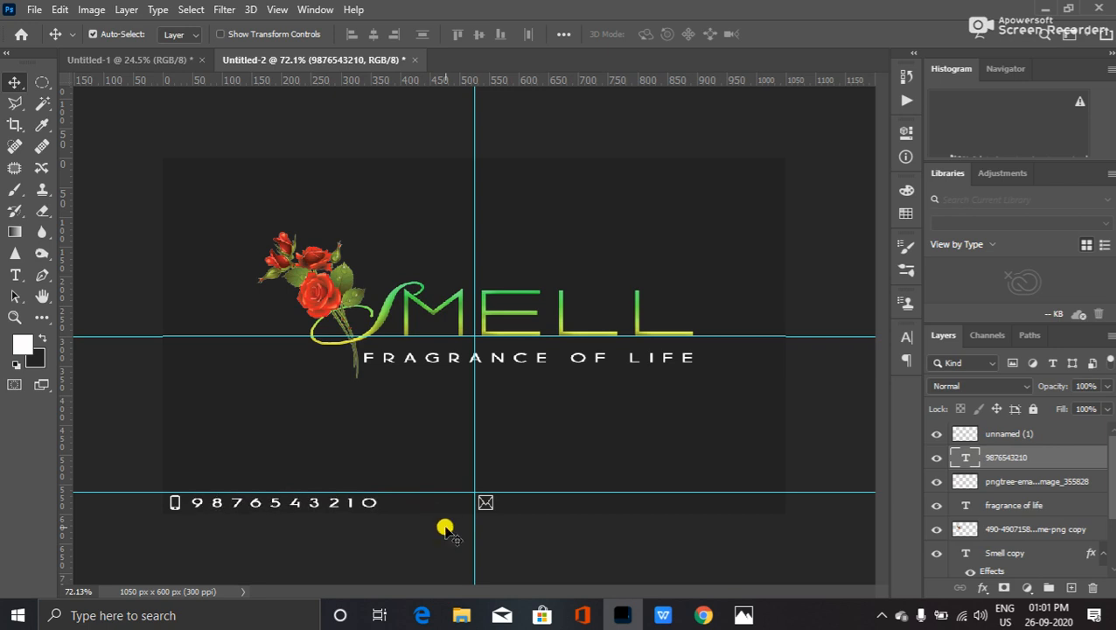
key("Left")
key("0")
key("0")
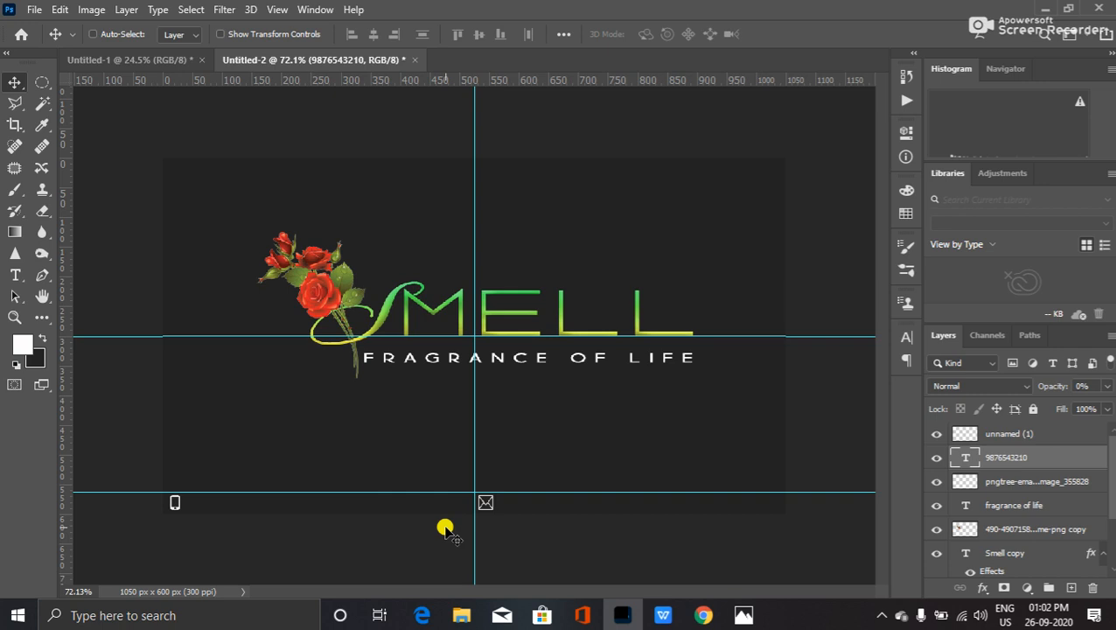
key("Left")
key("Left")
key("Up")
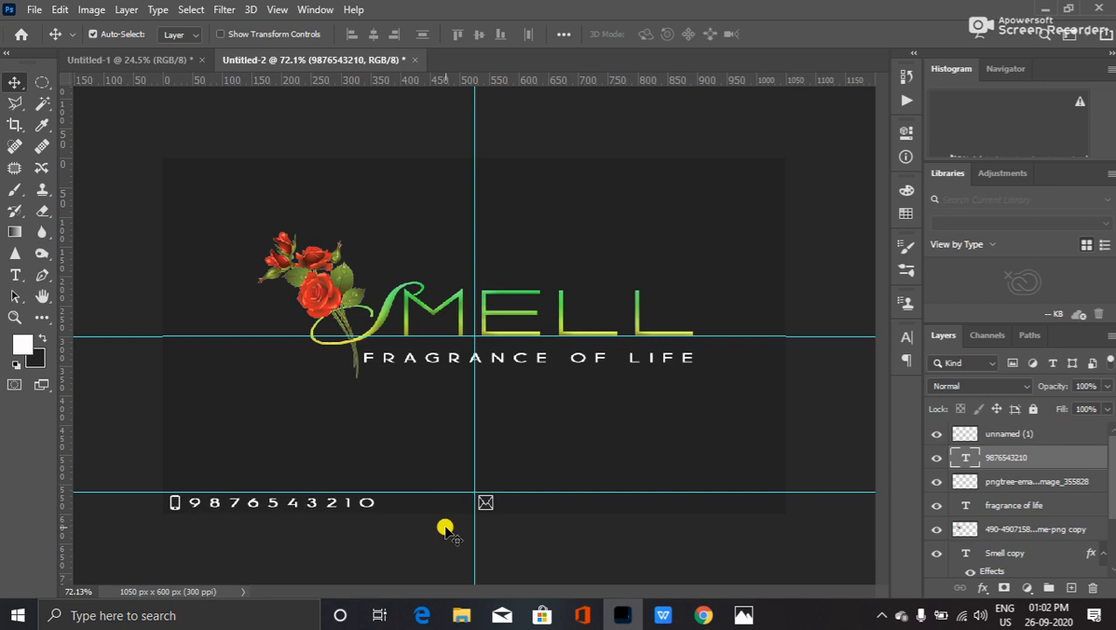
key("ctrl")
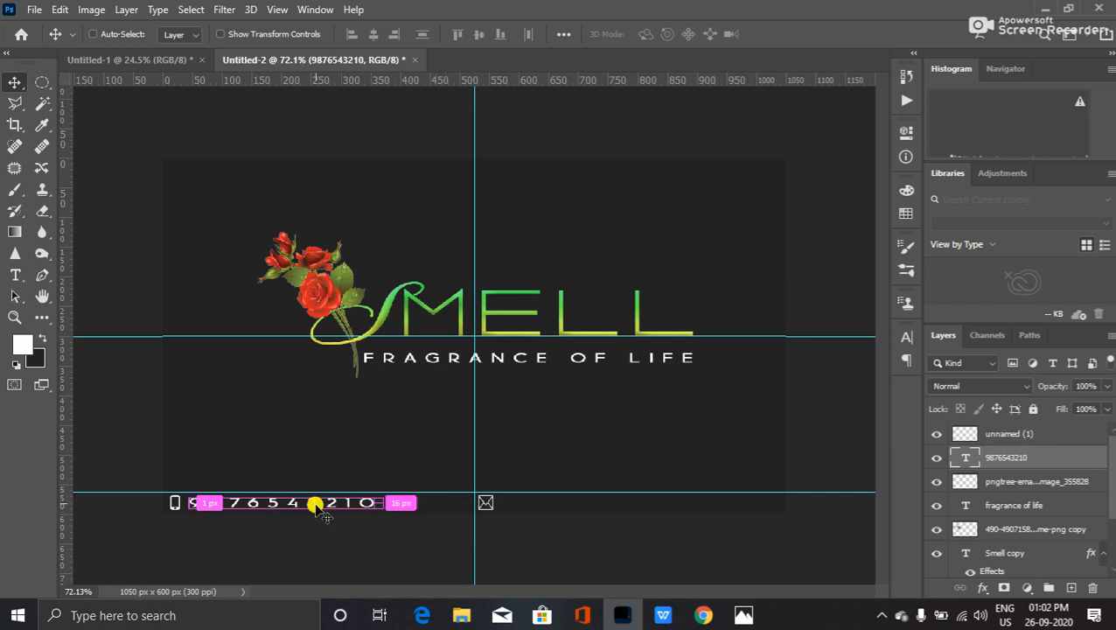
- Duplicate the phone number beside the envelope, retype it as the company e-mail address, and enlarge it
left_click_drag(314, 500, 636, 506)
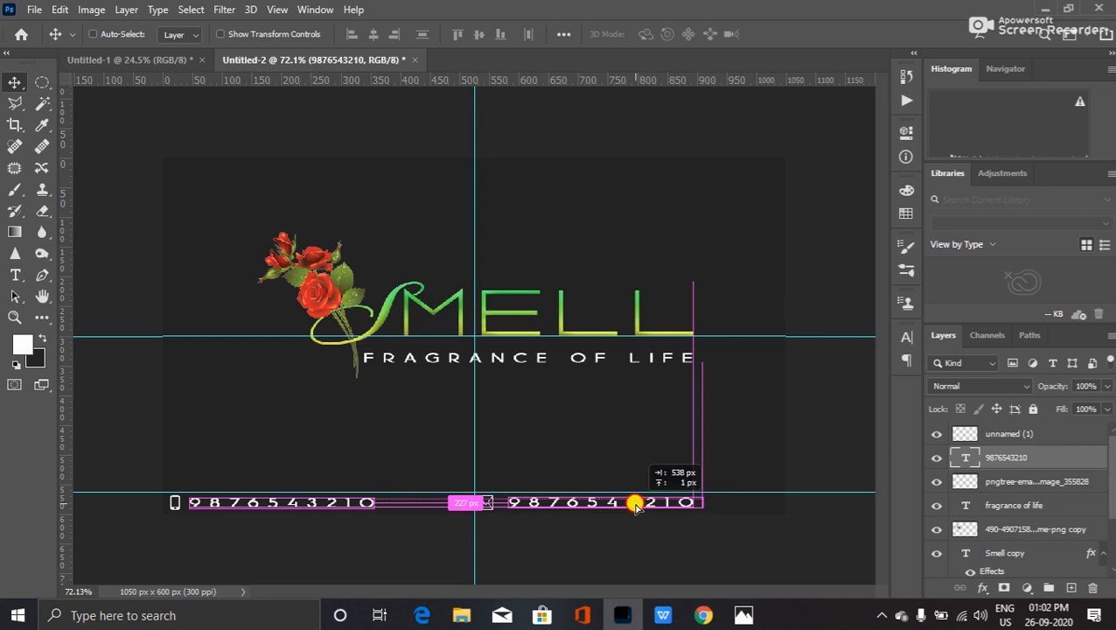
left_click_drag(635, 506, 637, 505)
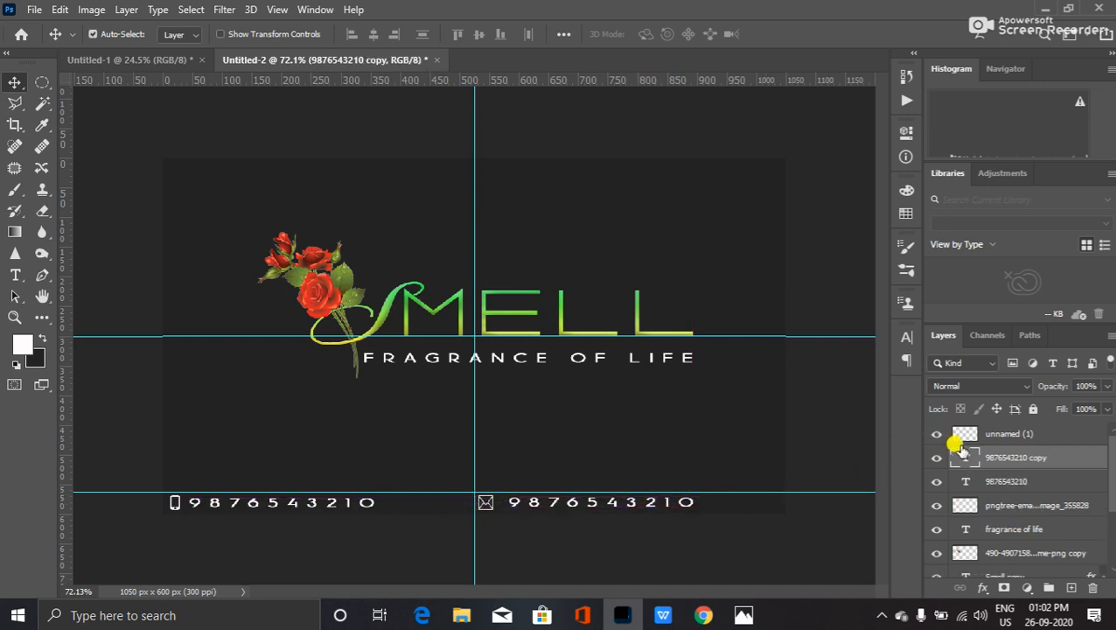
double_click(962, 456)
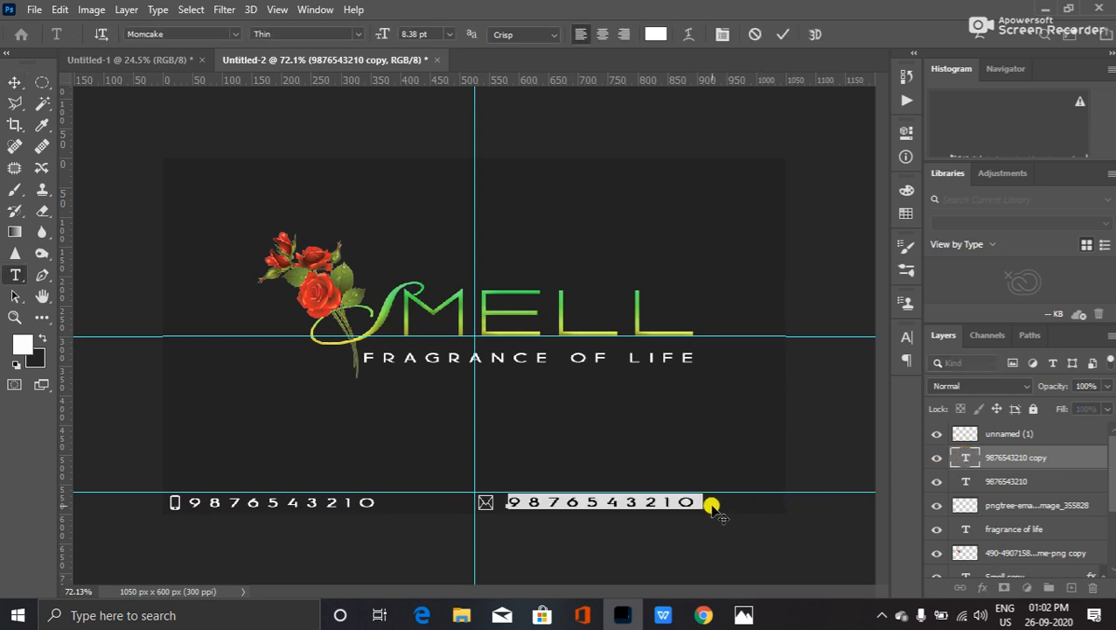
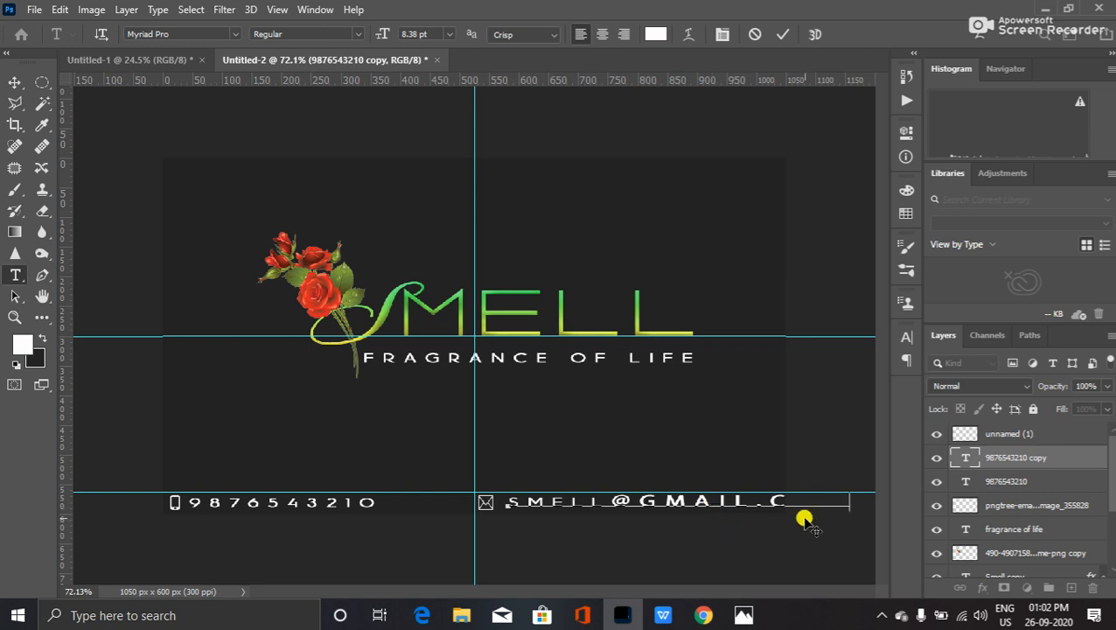
left_click_drag(842, 485, 774, 477)
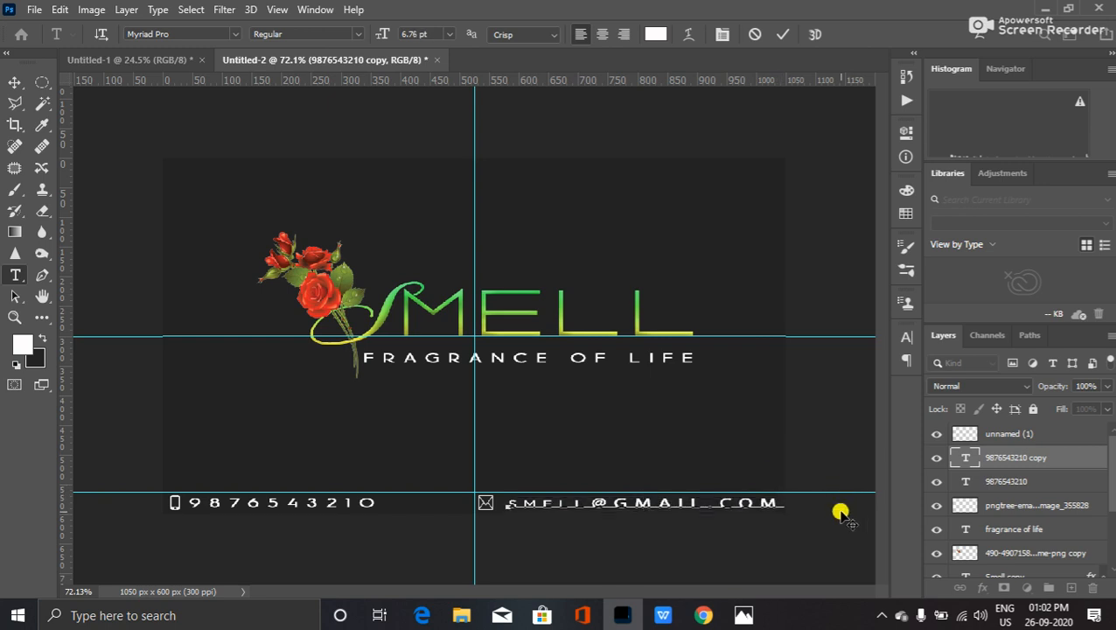
left_click_drag(788, 527, 793, 533)
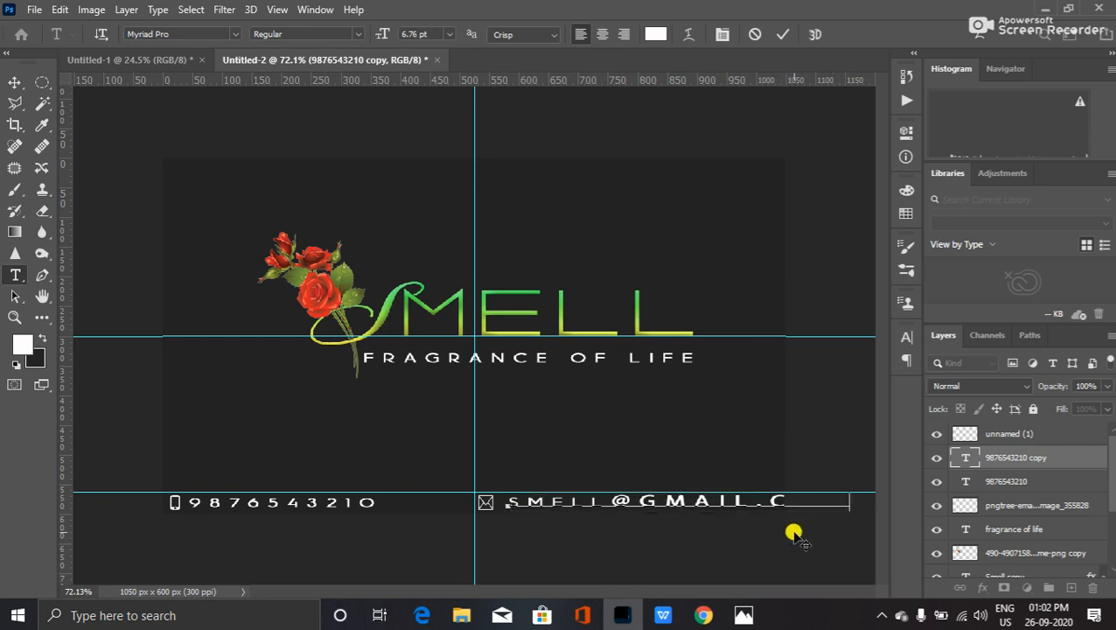
key("ctrl+Return")
key("v")
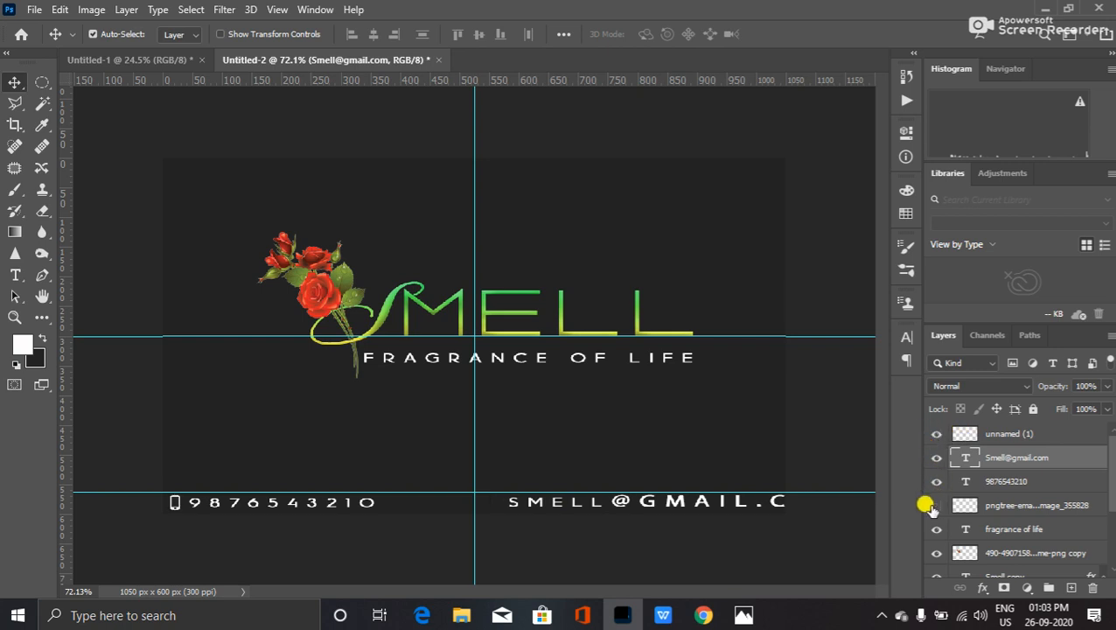
- Select the envelope icon with the e-mail line and nudge both left and slightly up
left_click(997, 506, "ctrl")
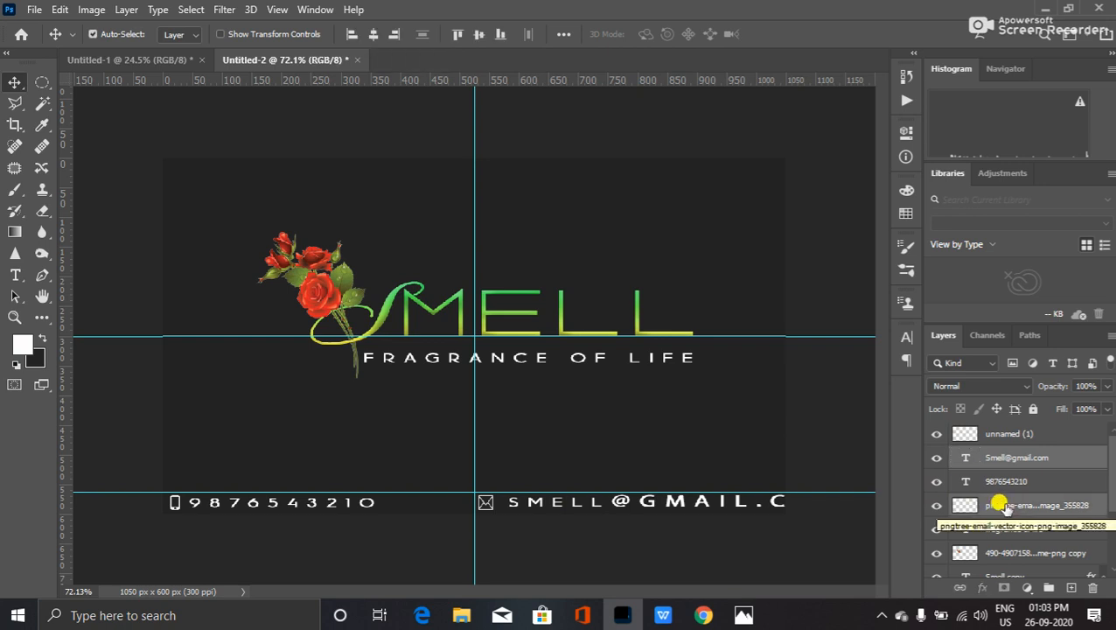
key("shift+Left")
key("shift+Left")
key("Left")
key("Left")
key("Left")
key("Left")
key("Left")
key("Left")
key("Left")
key("Left")
key("Left")
key("Left")
key("Left")
key("Left")
key("Left")
key("Left")
key("Left")
key("Left")
key("Left")
key("Left")
key("Left")
key("Left")
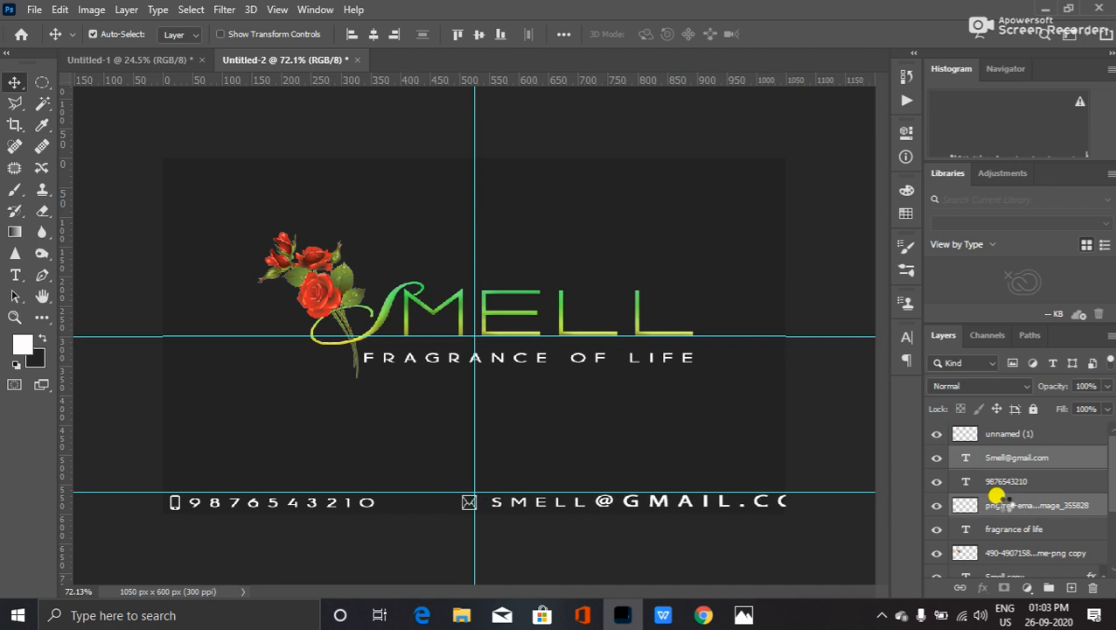
key("Left")
key("Left")
key("Left")
key("Left")
key("Left")
key("Left")
key("Left")
key("Left")
key("Left")
key("Left")
key("Left")
key("Left")
key("Left")
key("Left")
key("Left")
key("Left")
key("Left")
key("Left")
key("Left")
key("Left")
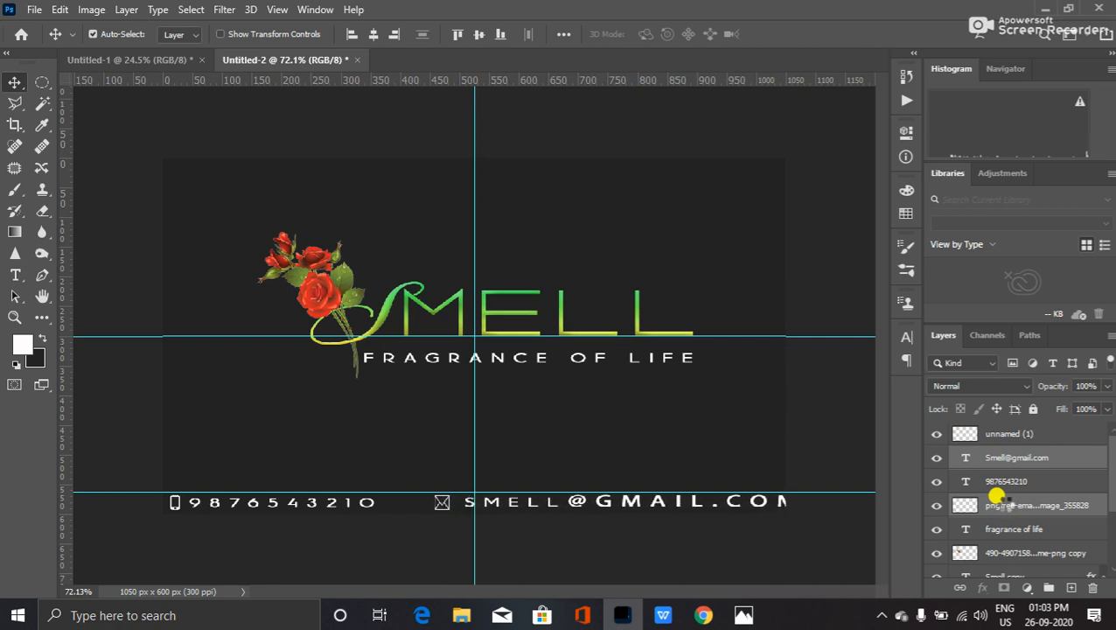
key("Left")
key("Left")
key("Left")
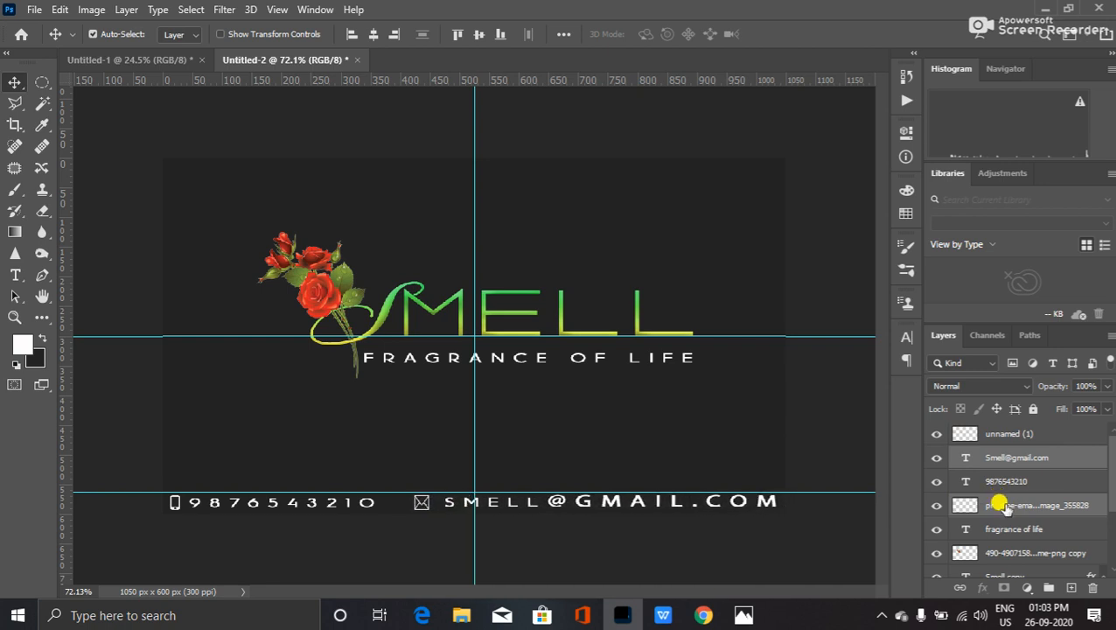
key("Left")
key("Up")
key("Up")
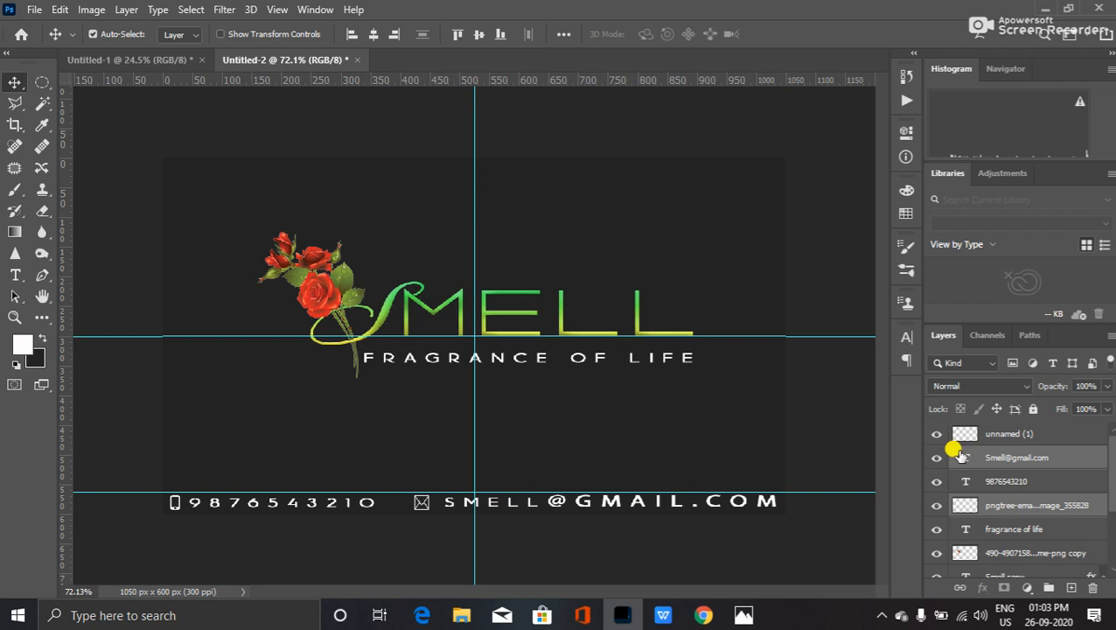
double_click(778, 490)
left_click_drag(776, 495, 545, 501)
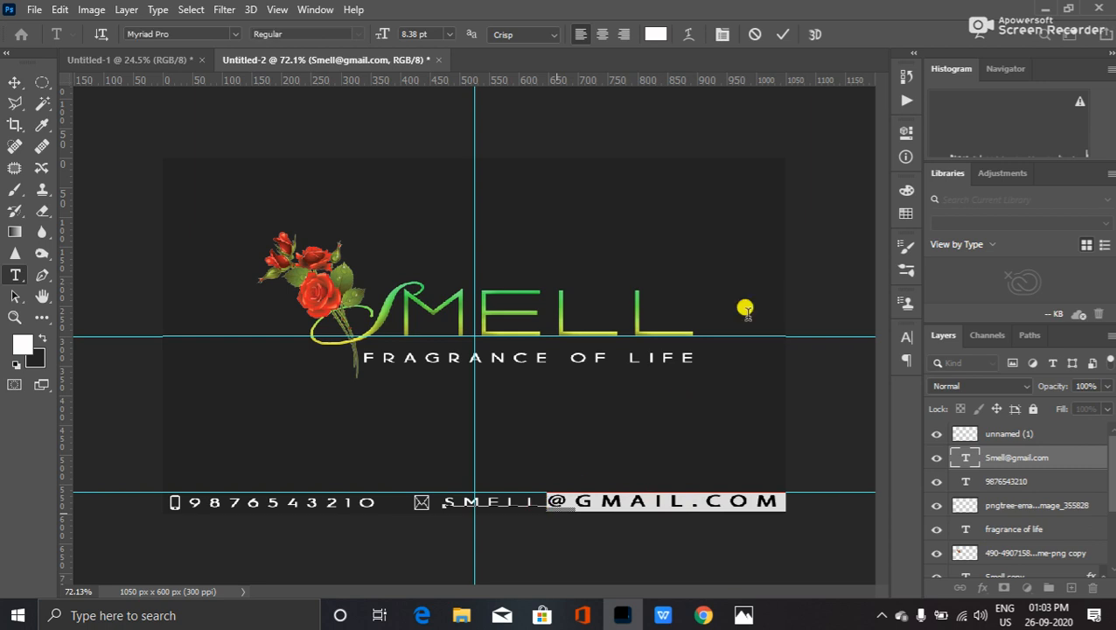
left_click(906, 337)
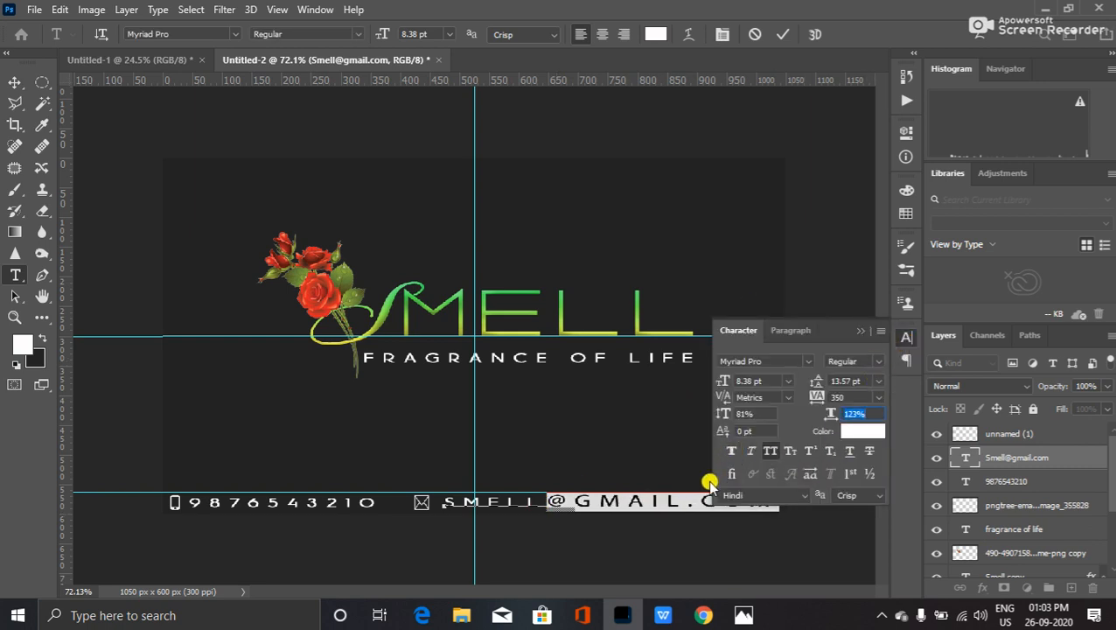
left_click(858, 333)
left_click(850, 363)
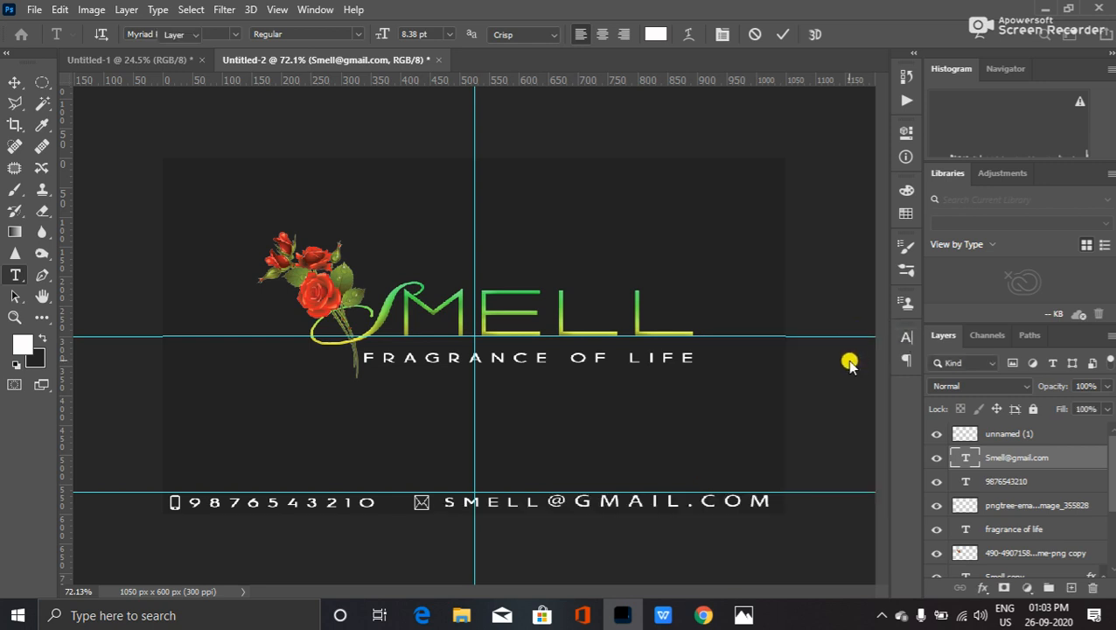
key("v")
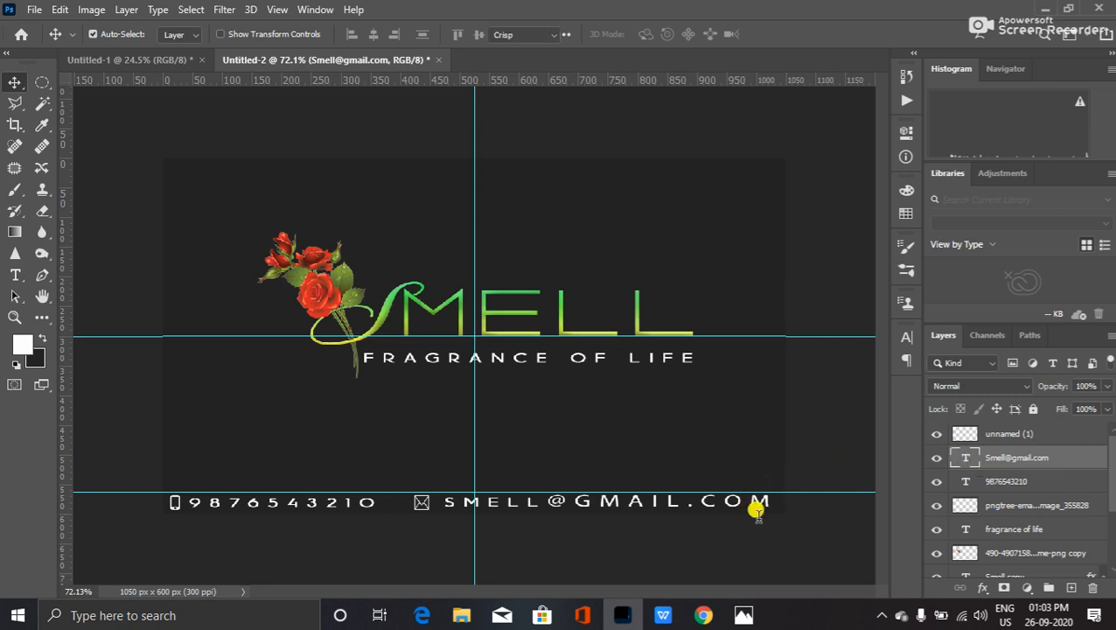
- Replace the e-mail's @ sign with its alternate glyph from the glyph popup
double_click(755, 500)
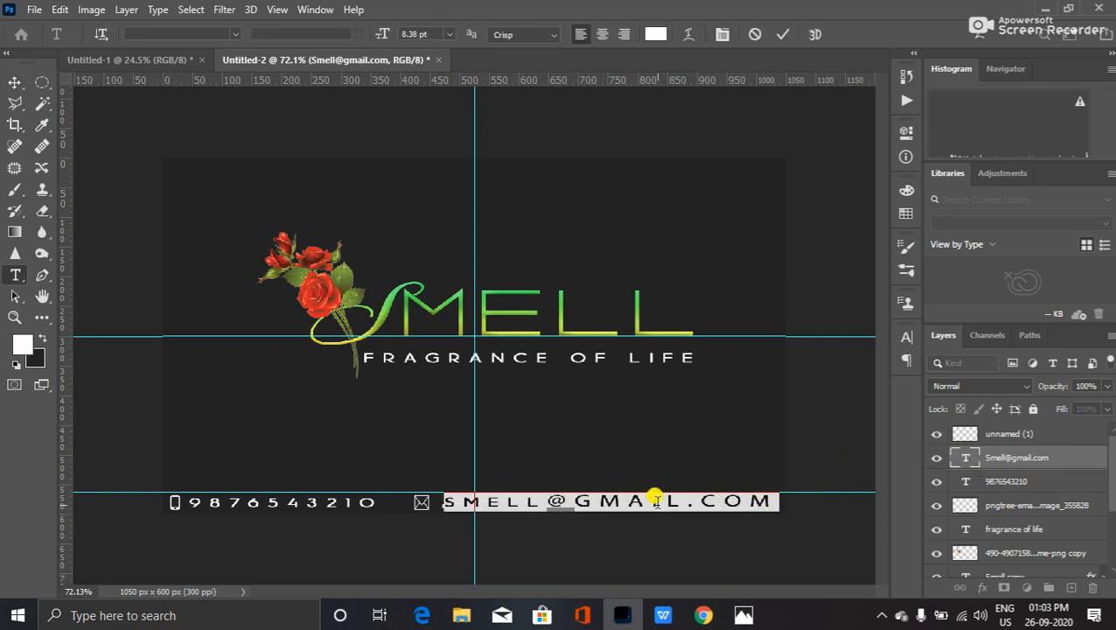
left_click_drag(551, 500, 570, 500)
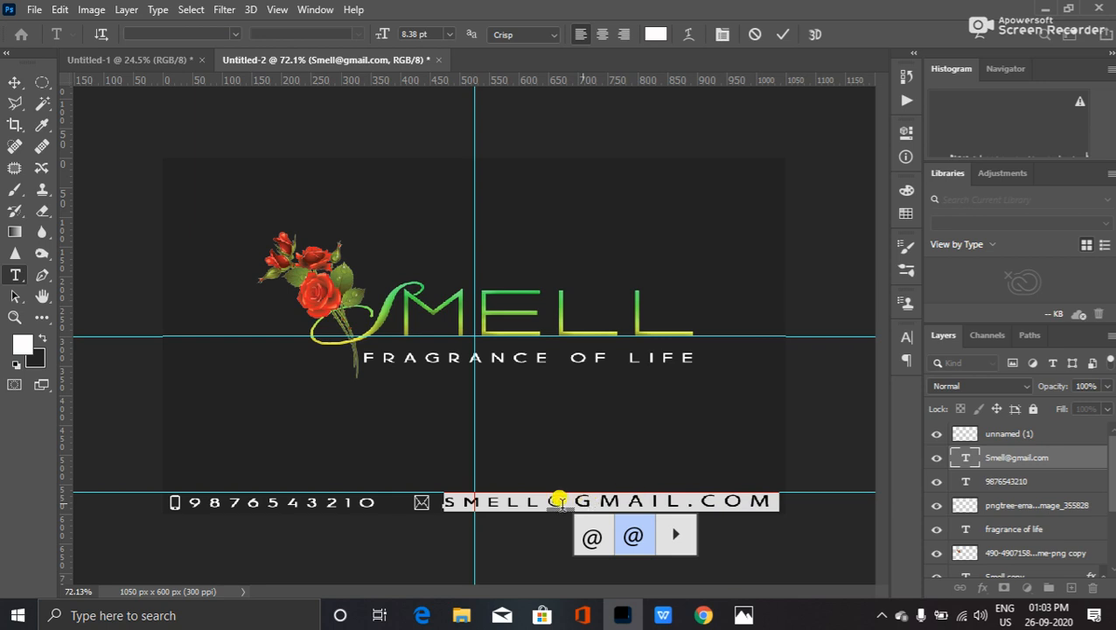
left_click(597, 536)
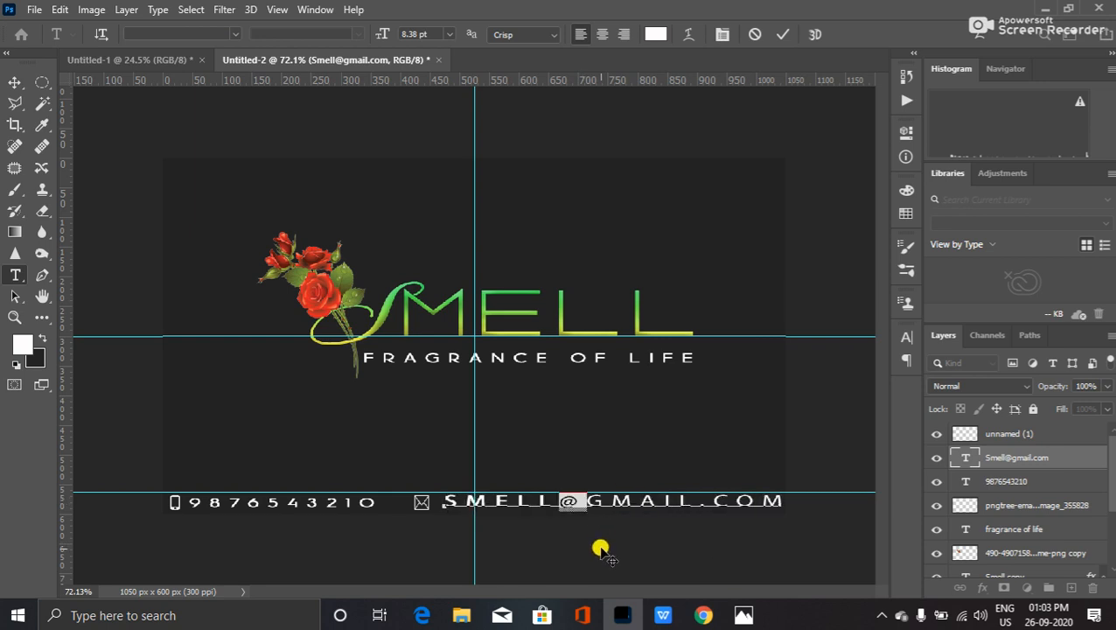
left_click(662, 544)
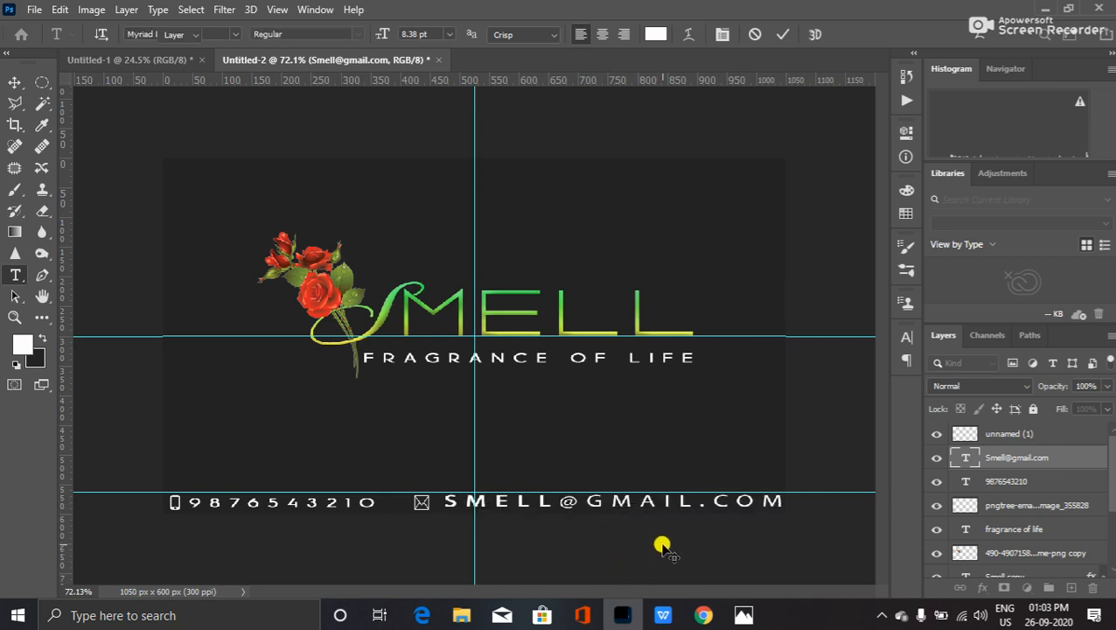
key("v")
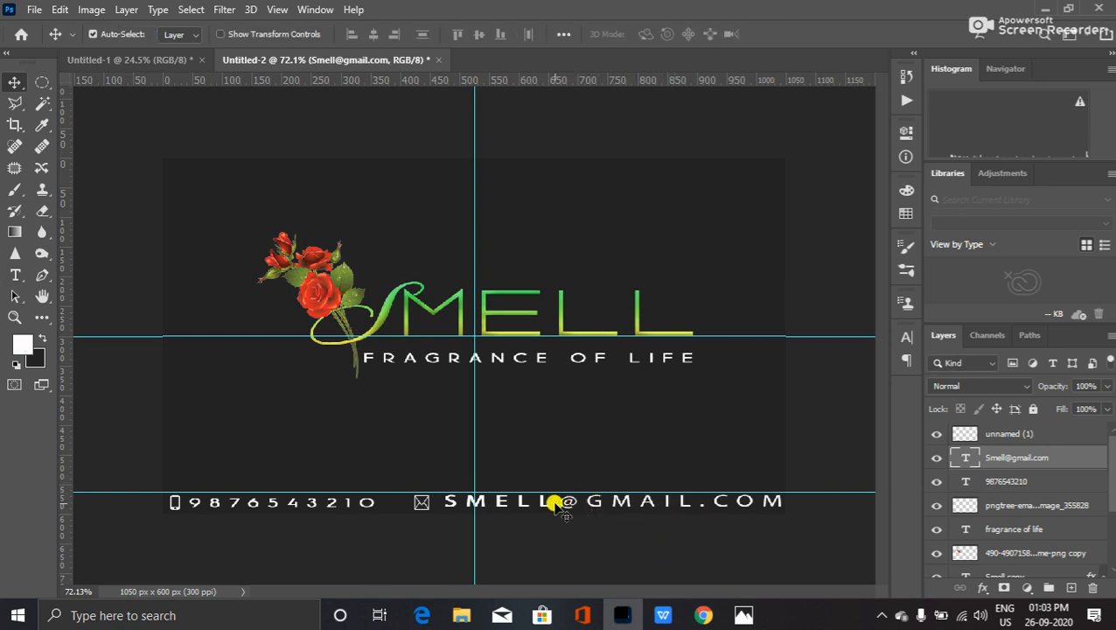
key("ctrl")
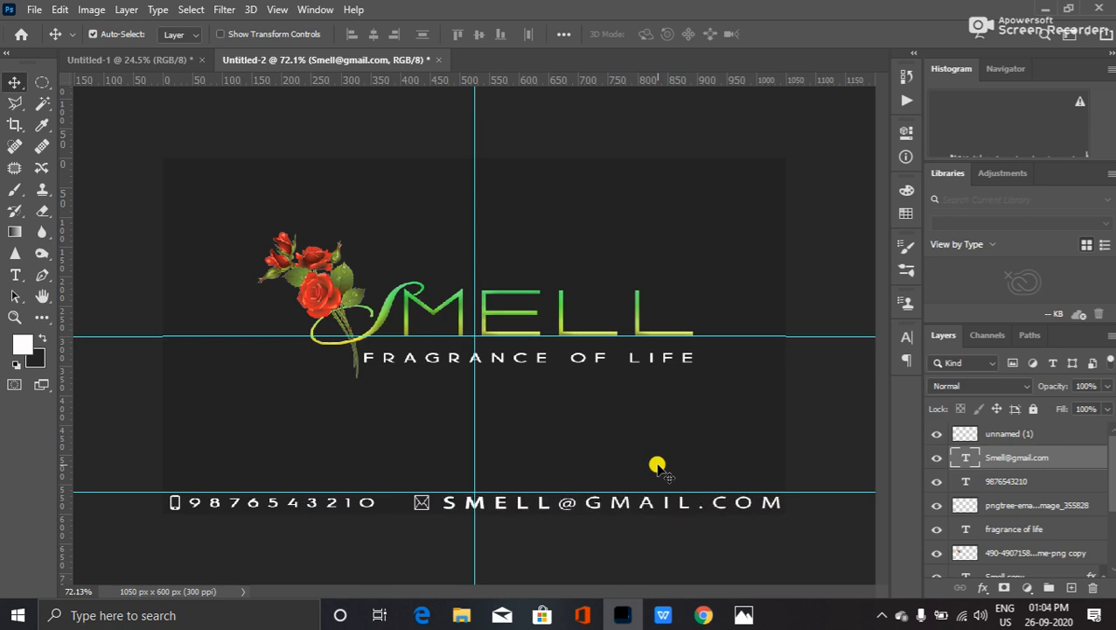
- Select SMELL in the e-mail address and set its font size to 8 pt
double_click(958, 458)
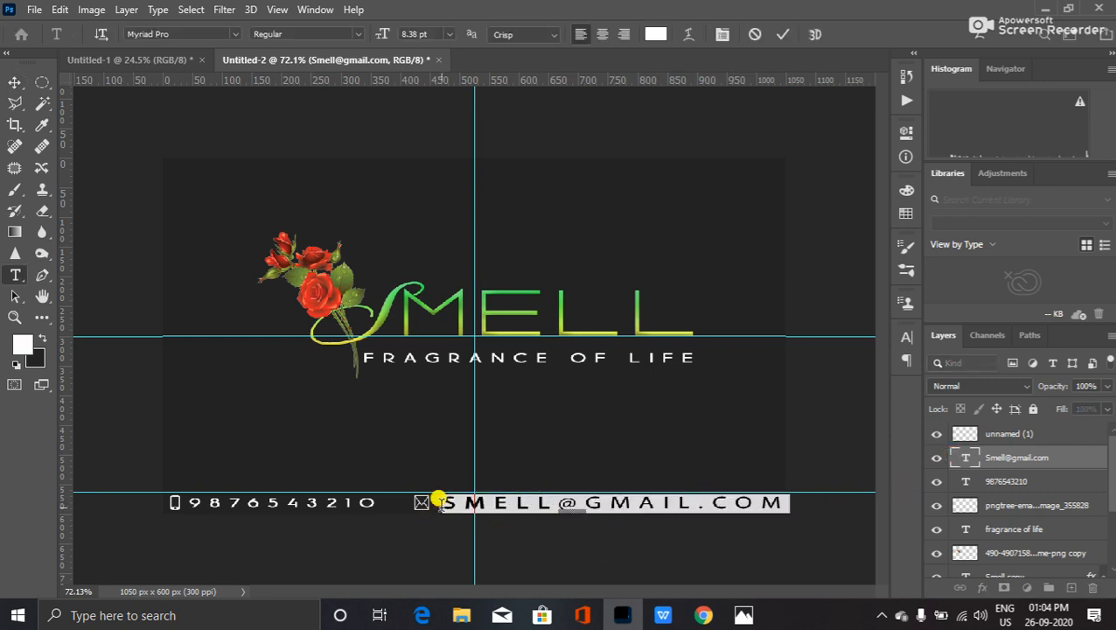
double_click(546, 497)
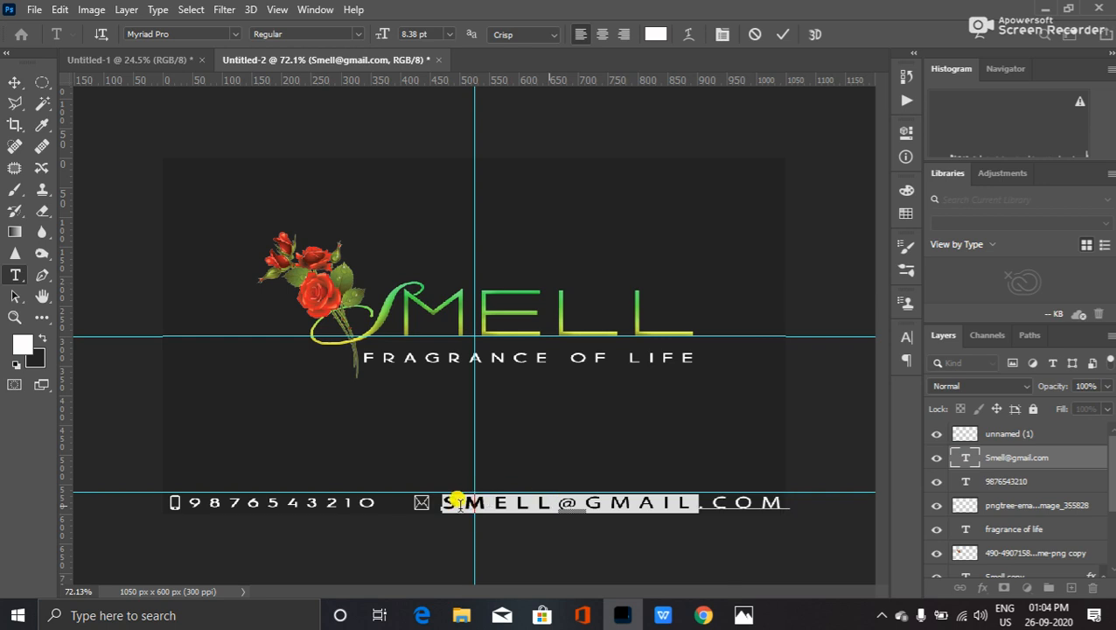
left_click_drag(439, 501, 544, 507)
left_click_drag(438, 495, 548, 500)
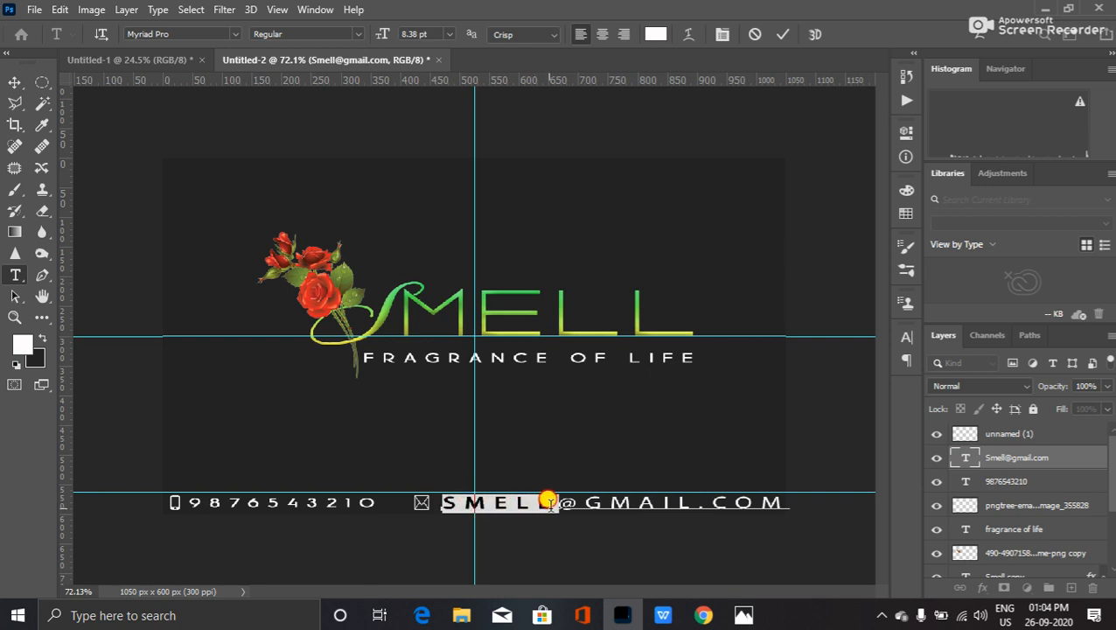
left_click(903, 340)
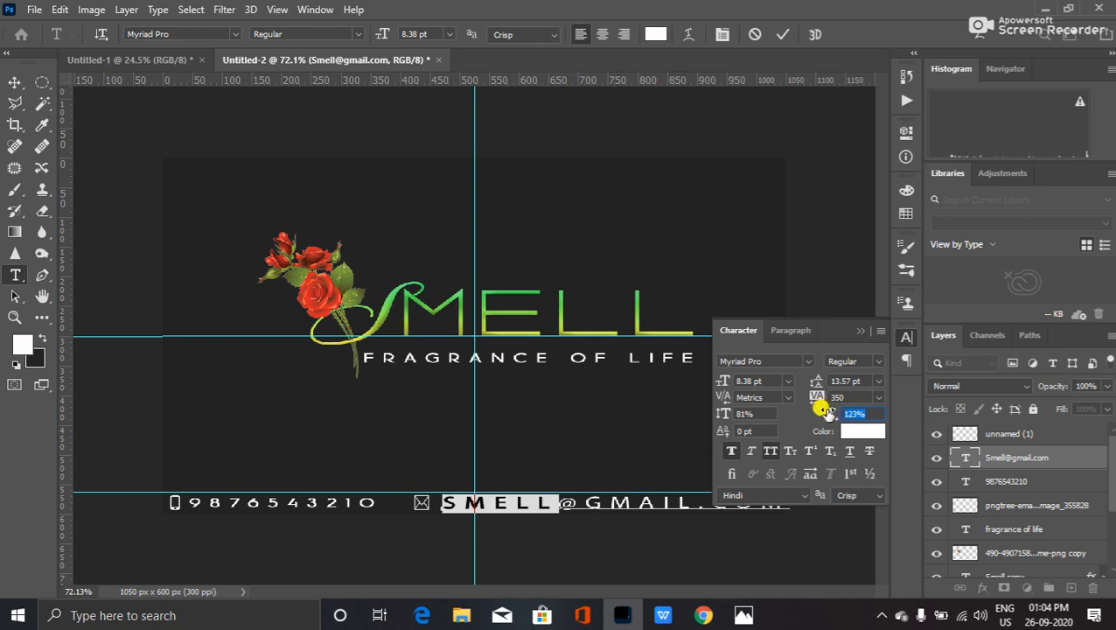
left_click(759, 381)
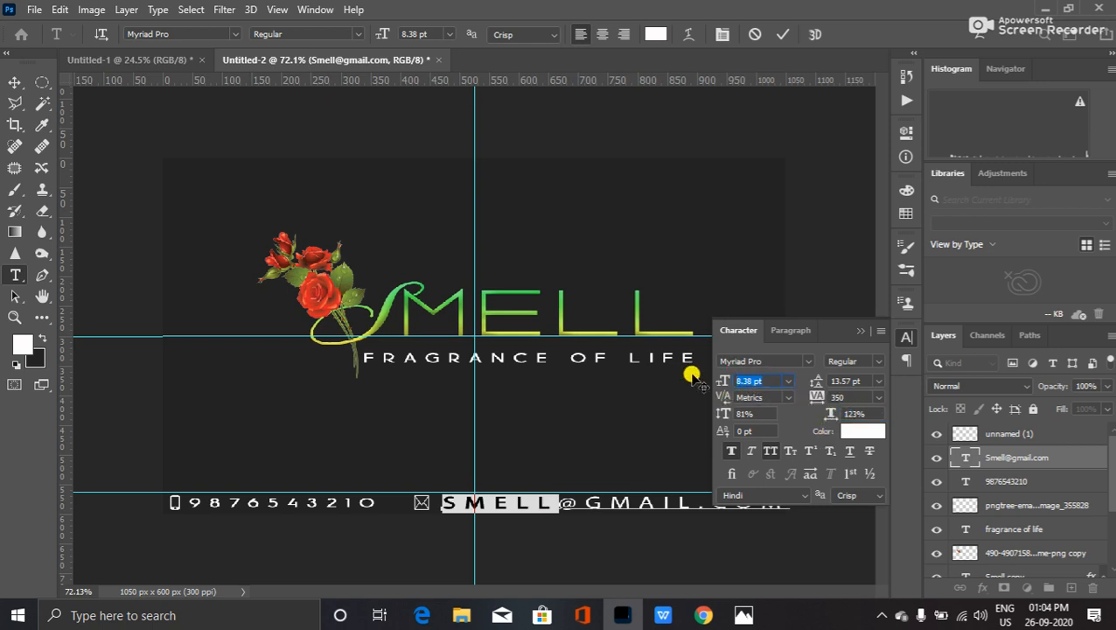
key("Return")
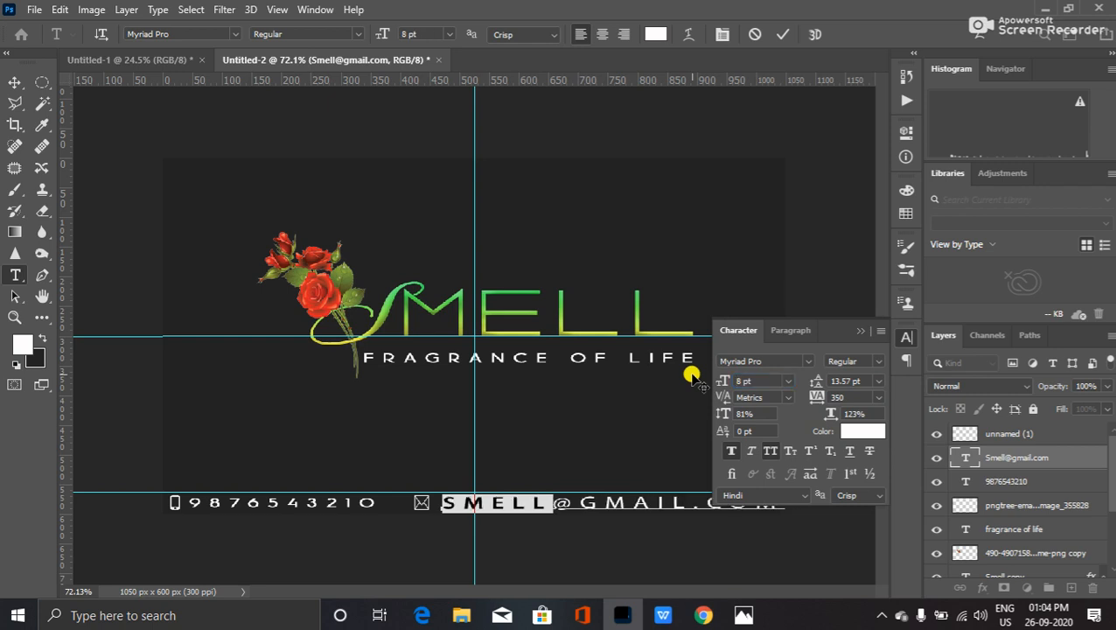
left_click(861, 331)
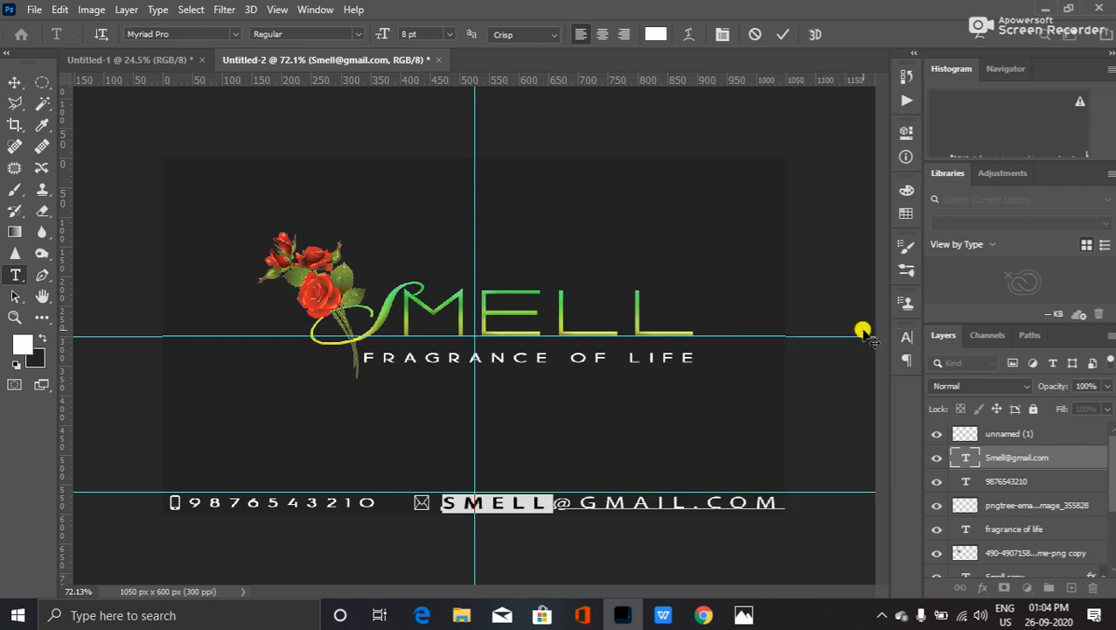
key("ctrl+Return")
key("v")
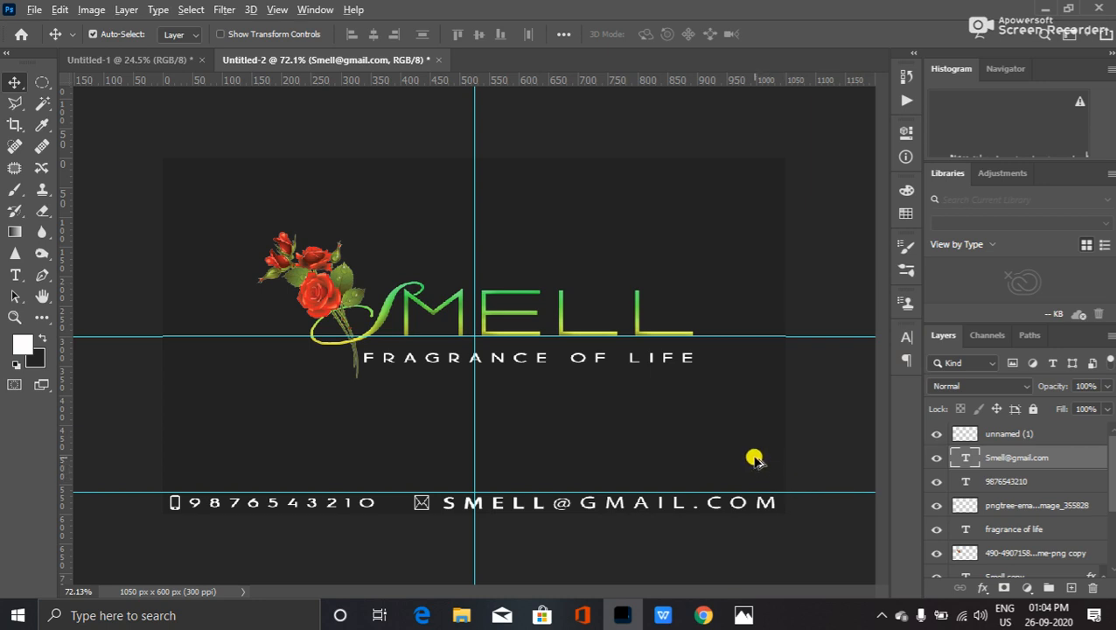
scroll(752, 456, "down", 5)
scroll(682, 423, "up", 1)
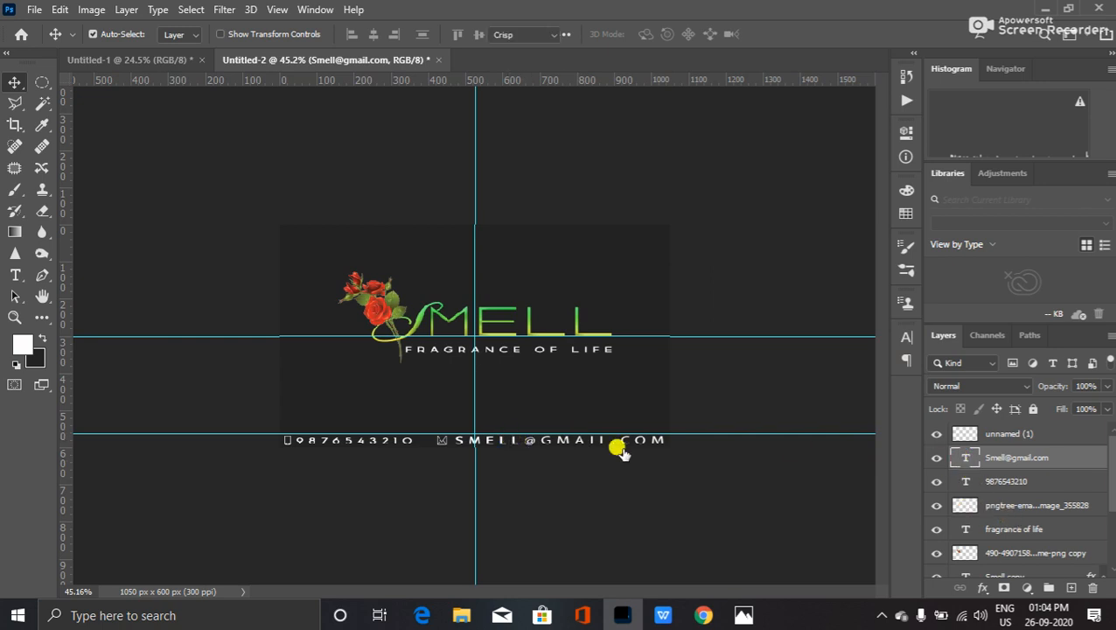
key("t")
double_click(490, 438)
left_click_drag(457, 439, 514, 441)
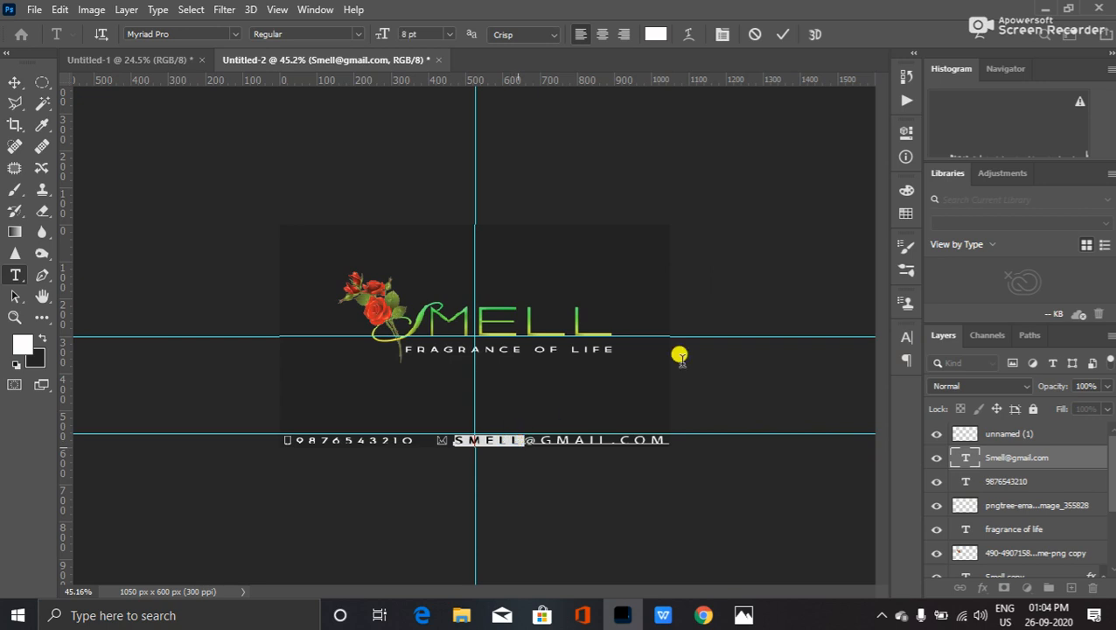
left_click(908, 339)
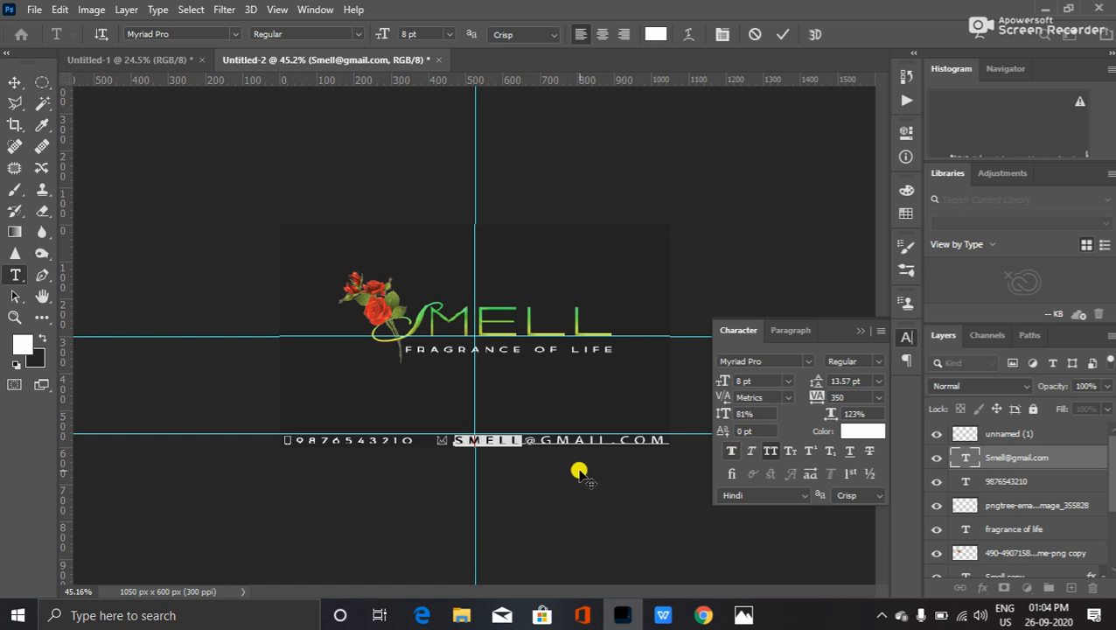
left_click(867, 328)
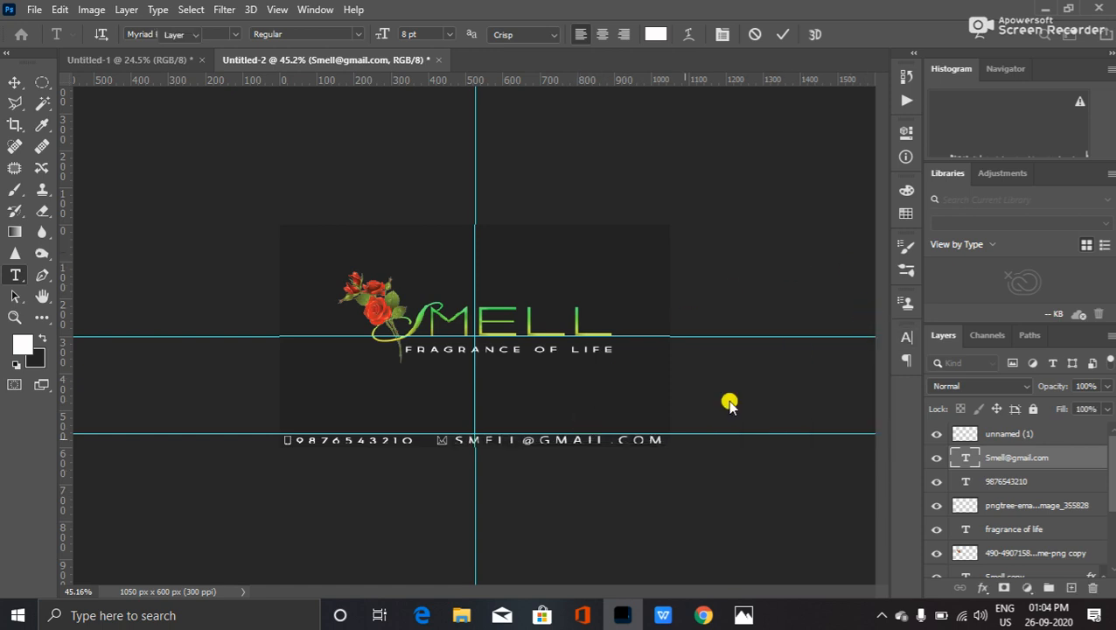
key("v")
scroll(662, 504, "up", 2)
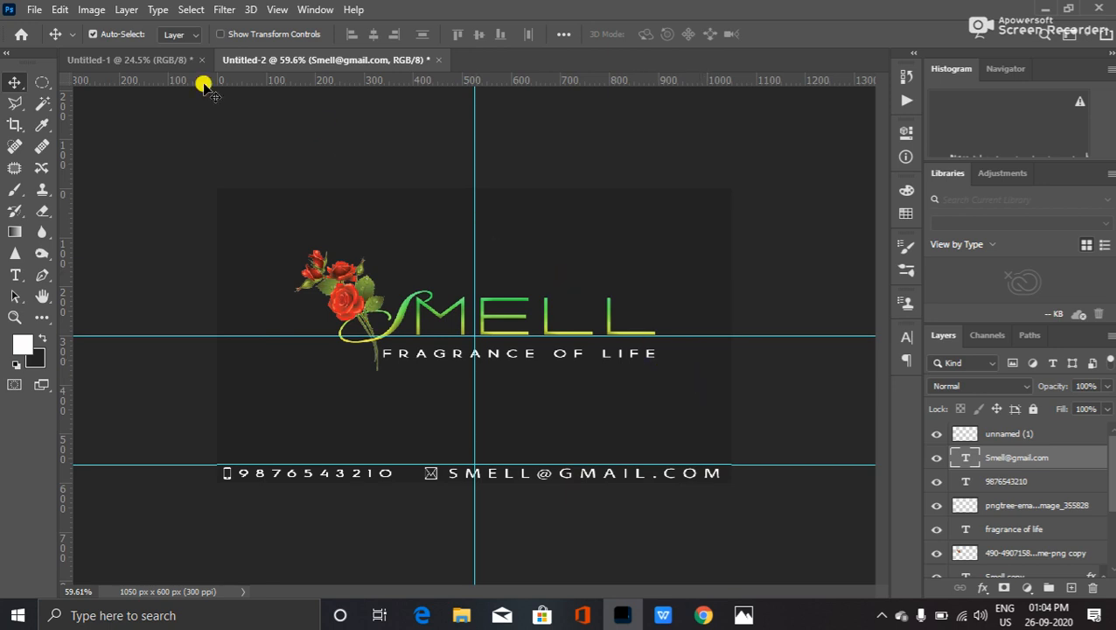
- Save the card to the Desktop as JPEG 'Smell Visiting Card' at quality 12
left_click(35, 9)
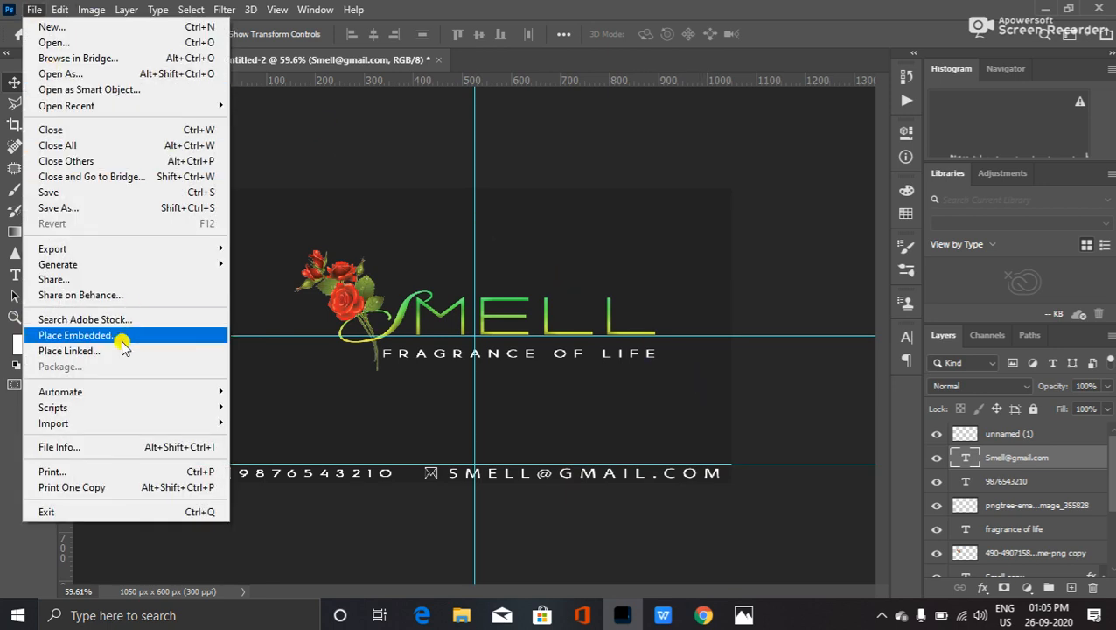
left_click(153, 207)
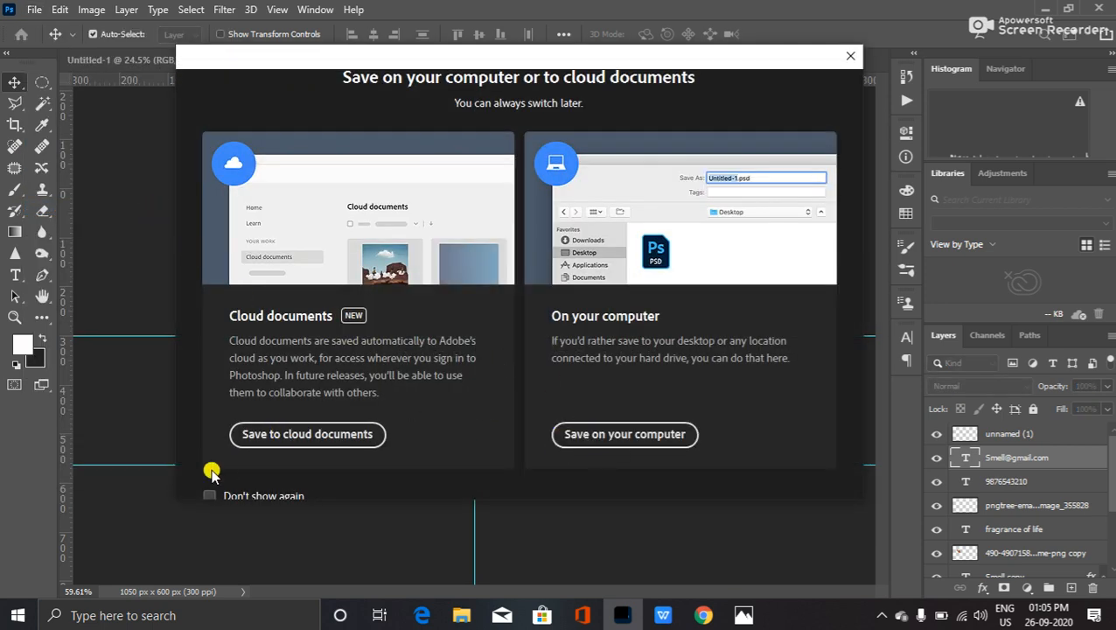
left_click(209, 496)
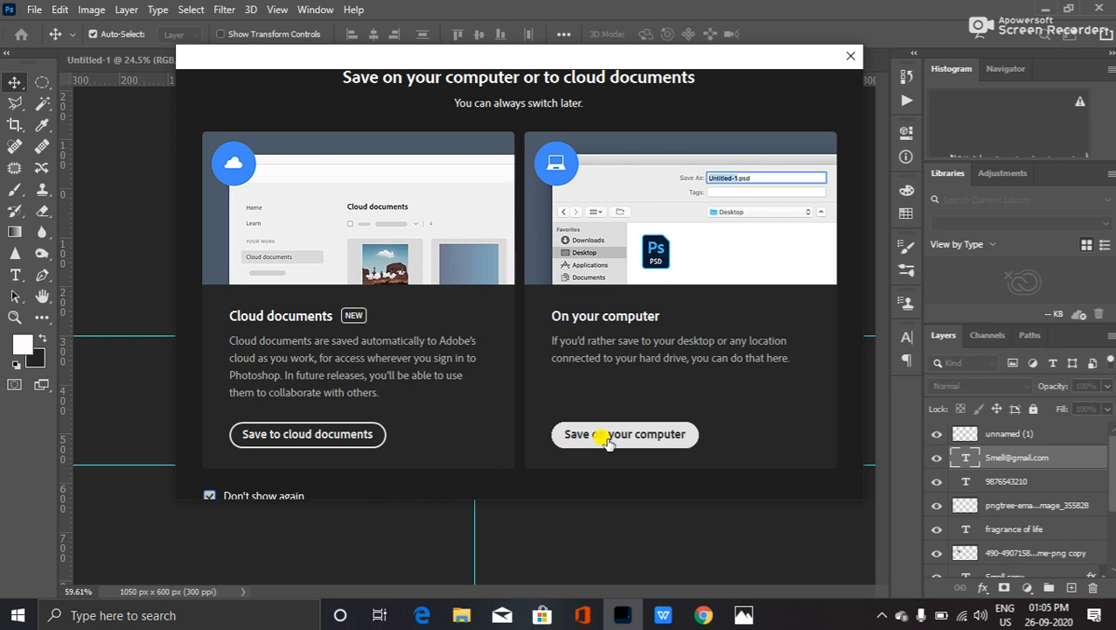
left_click(607, 438)
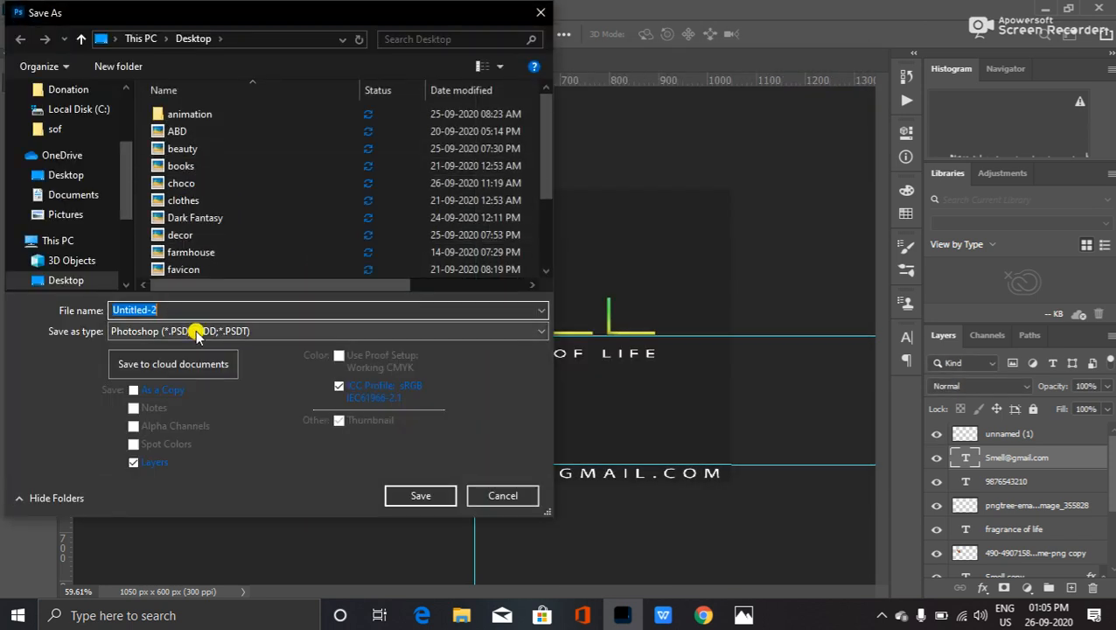
left_click(208, 331)
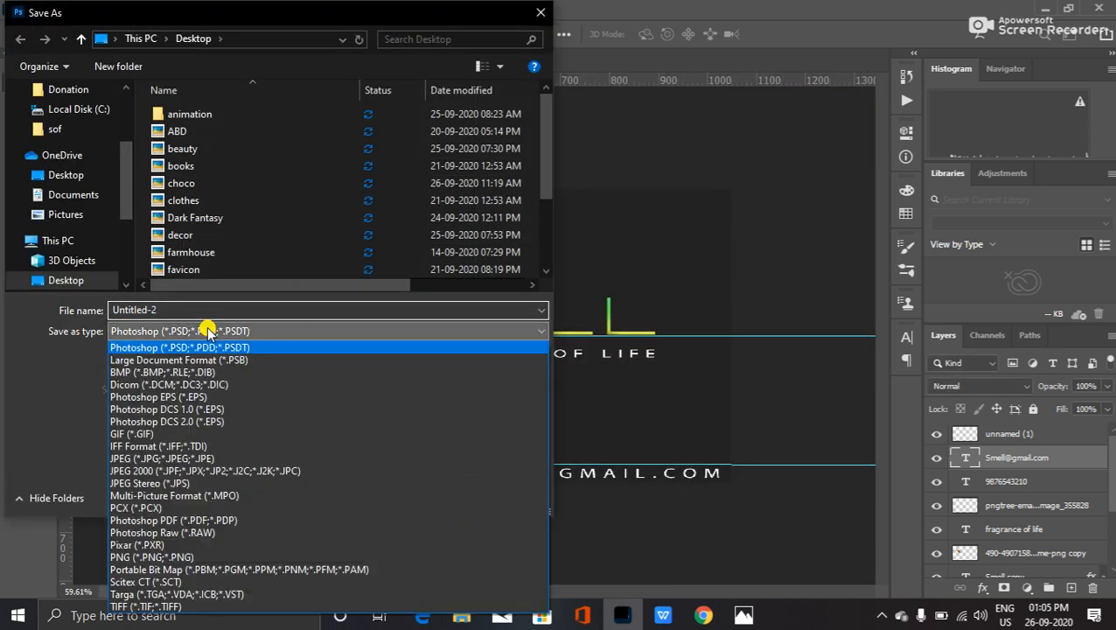
left_click(290, 456)
left_click(259, 307)
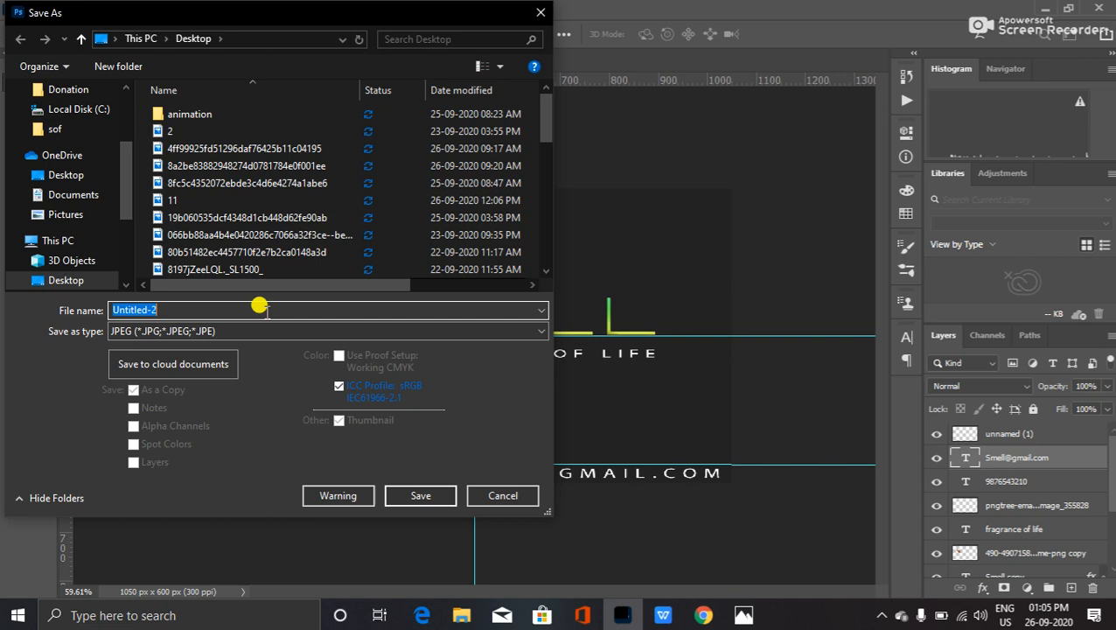
type("Smell")
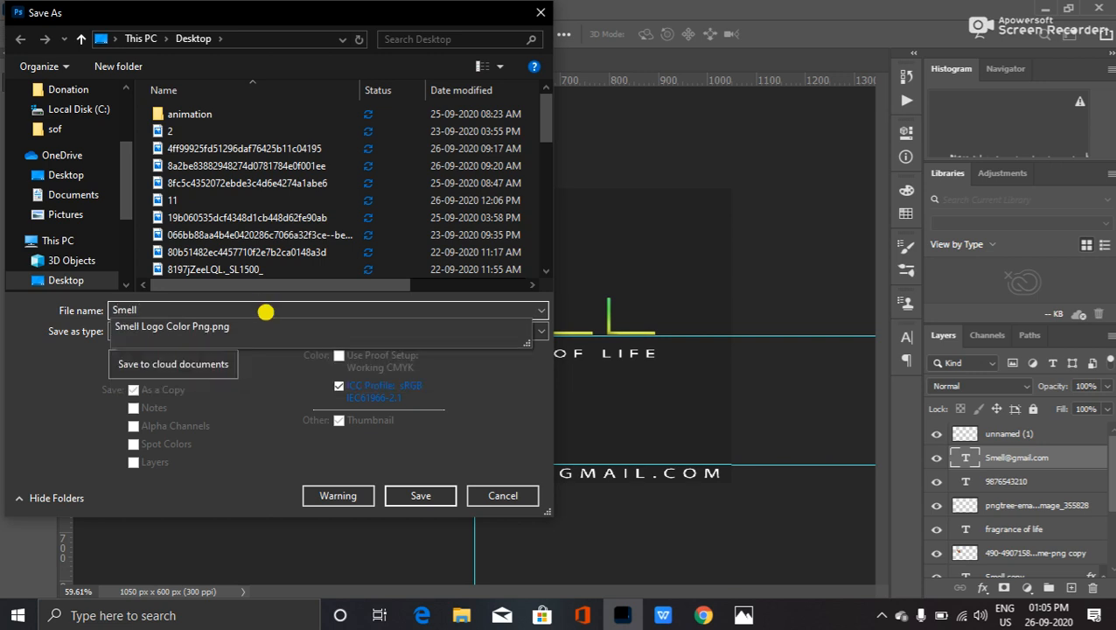
type(" Visiting Card")
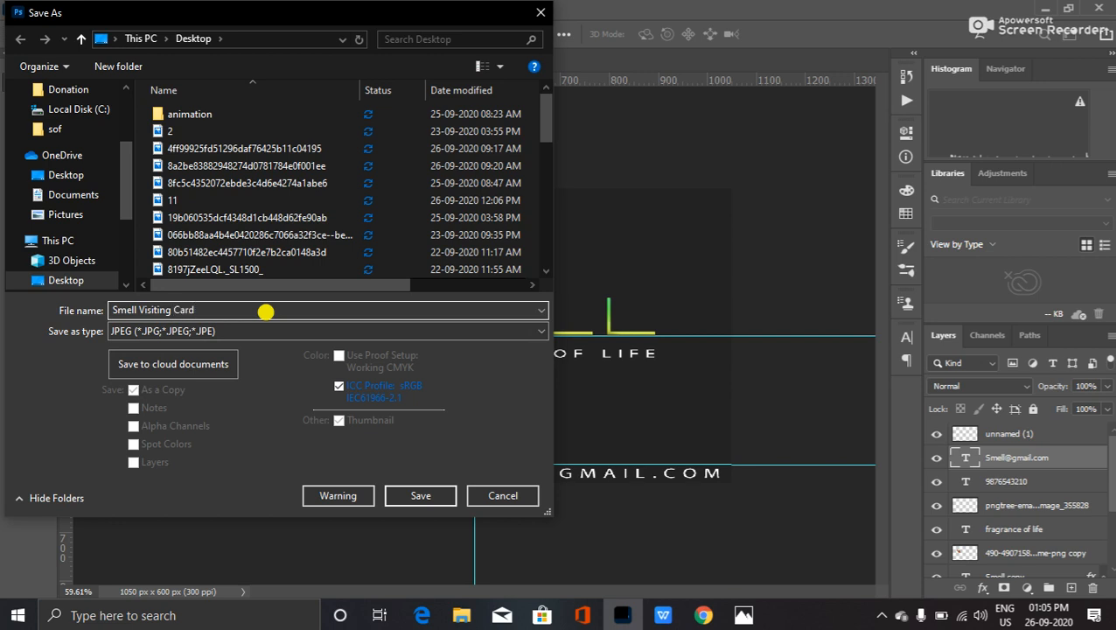
left_click(420, 495)
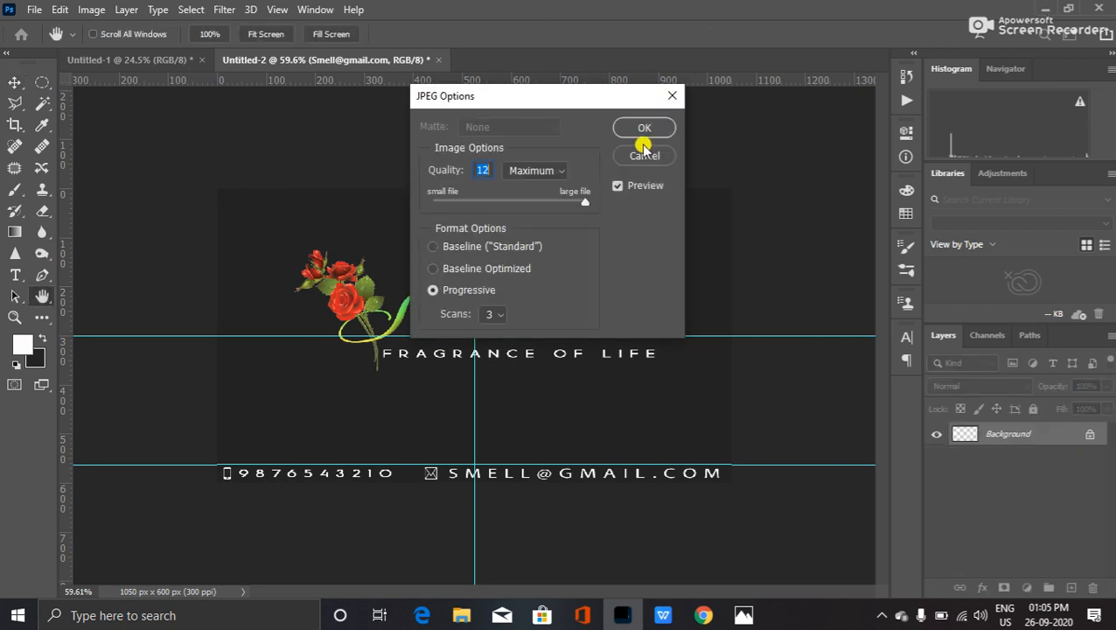
left_click(643, 124)
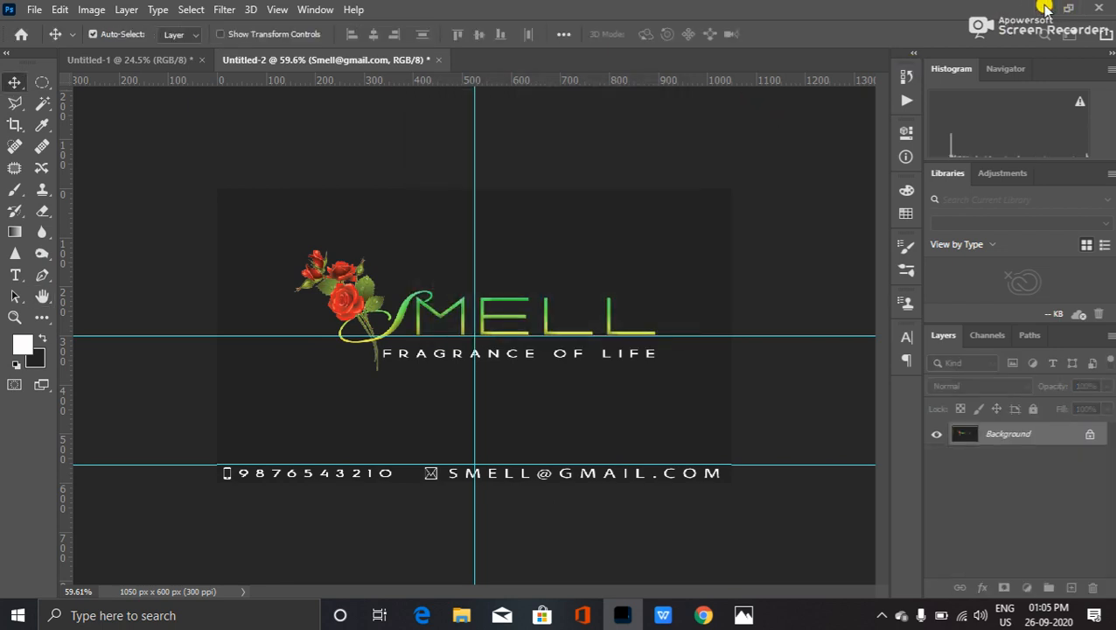
- Minimize Photoshop, refresh the desktop, and open the Smell Visiting Card JPEG
left_click(1043, 8)
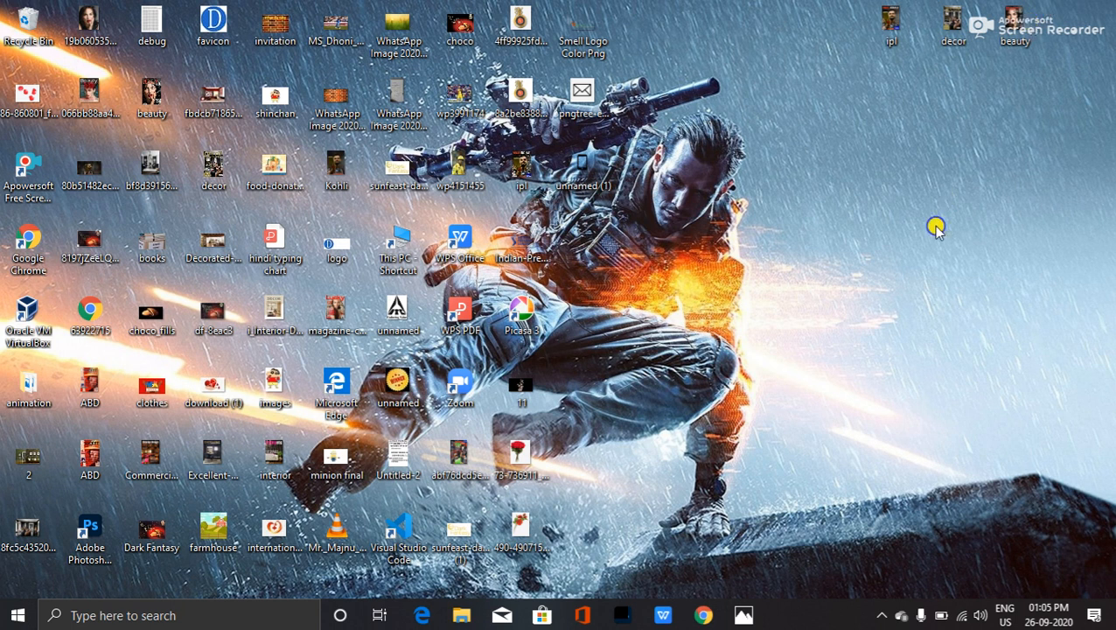
right_click(1002, 299)
left_click(996, 282)
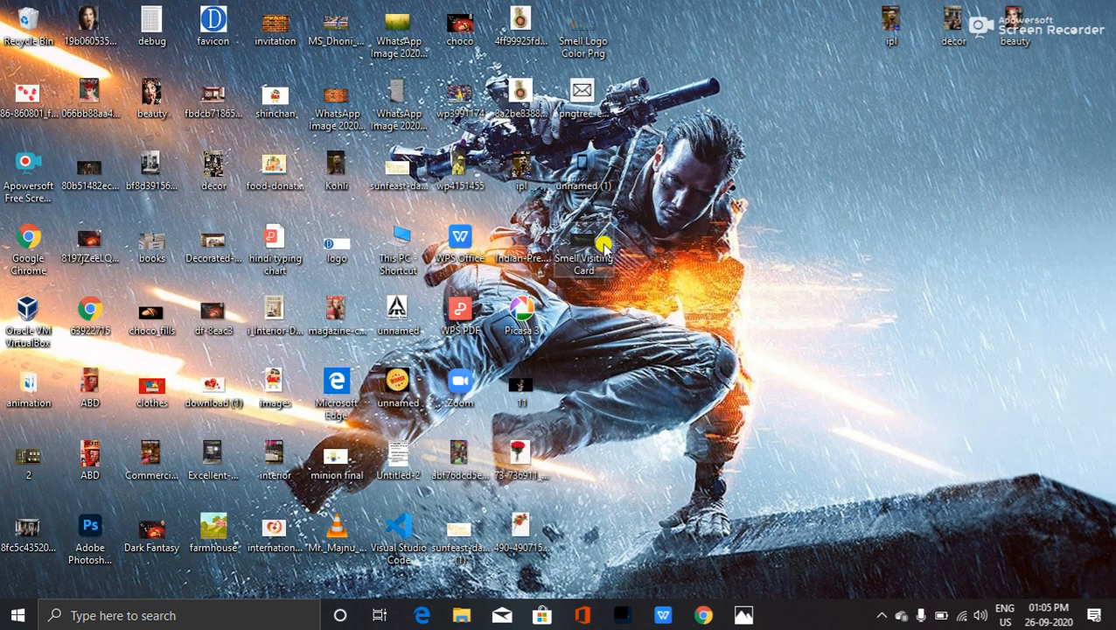
left_click(592, 247)
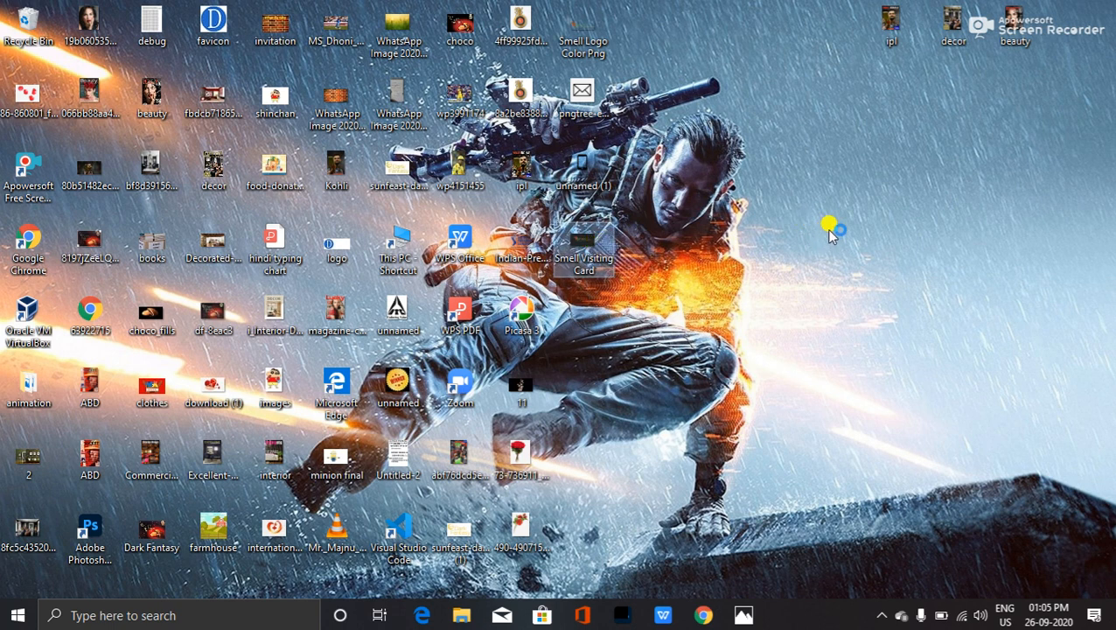
key("Return")
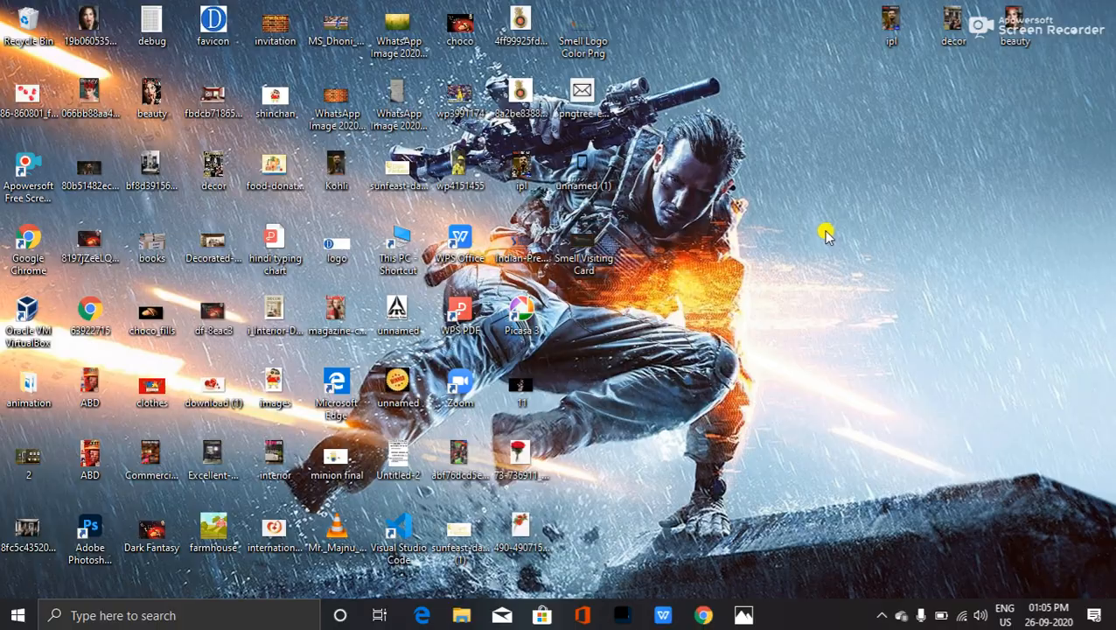